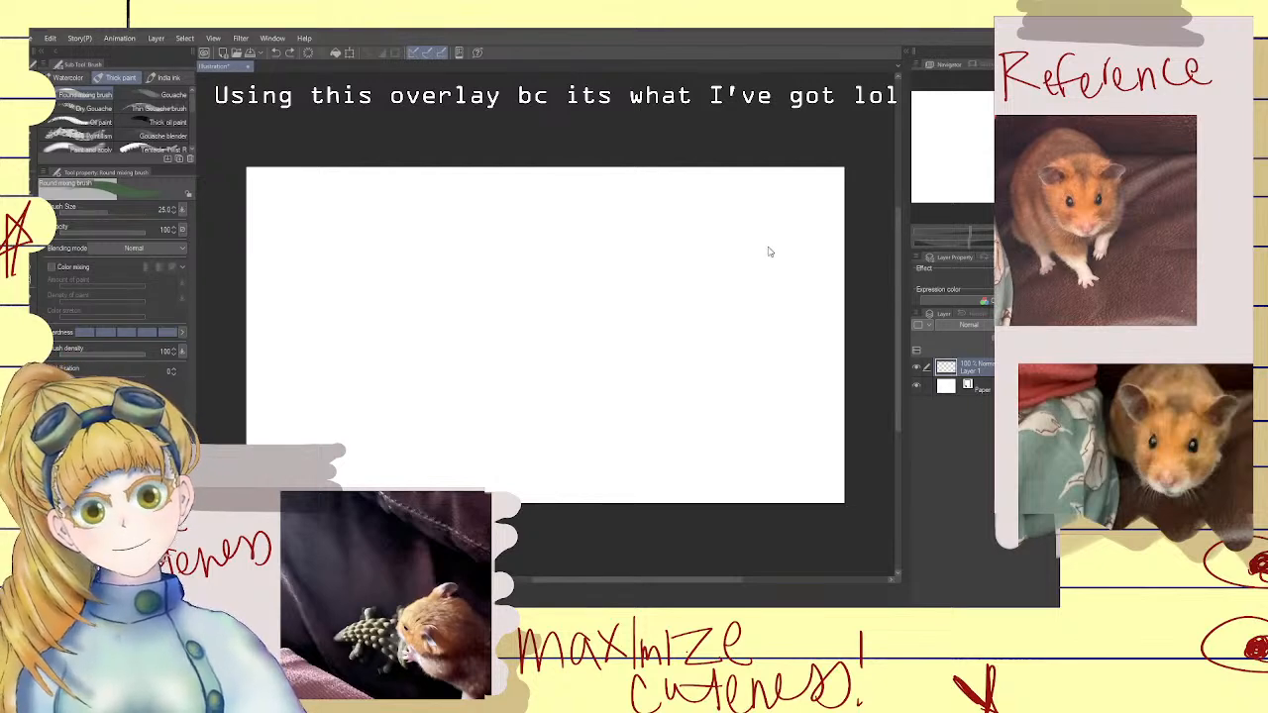
# Fill the entire blank canvas on Layer 1 with dark green
pyautogui.press('g')
pyautogui.press('g')
pyautogui.click(694, 275)
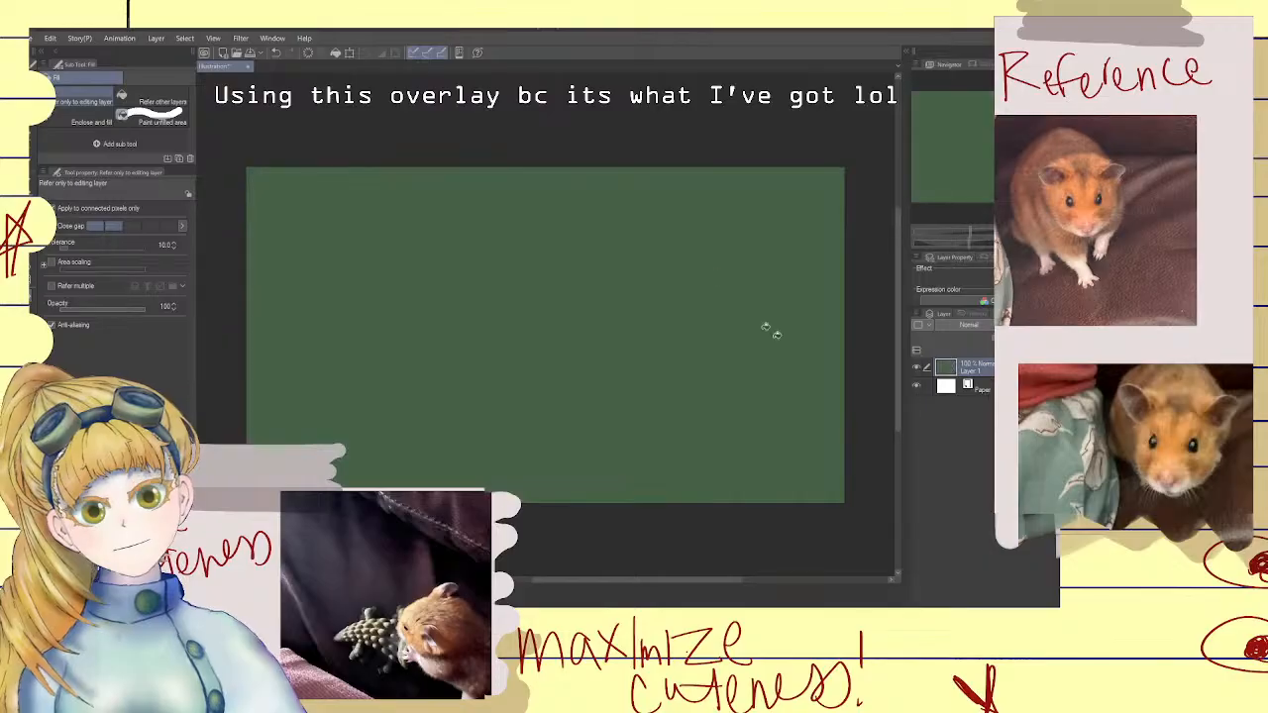
# Scale the dark green fill down with its aspect ratio kept and place it toward the upper-left part of the canvas
pyautogui.click(349, 53)
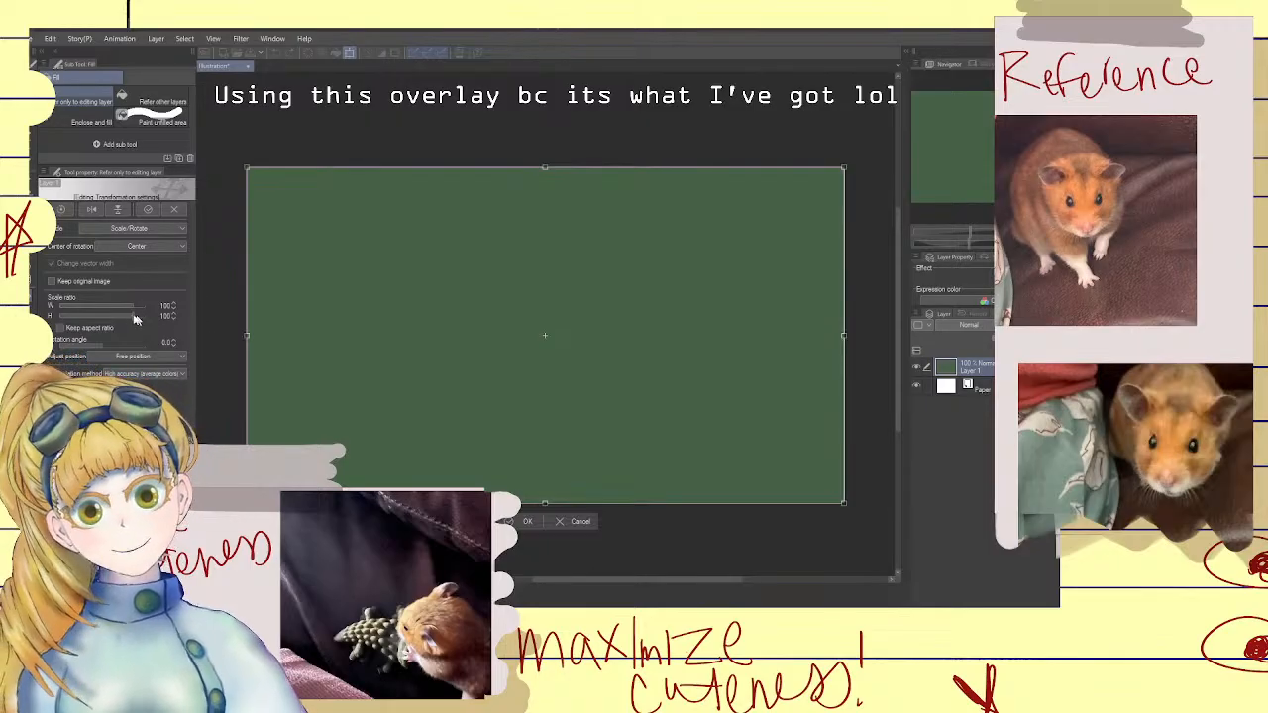
pyautogui.click(60, 328)
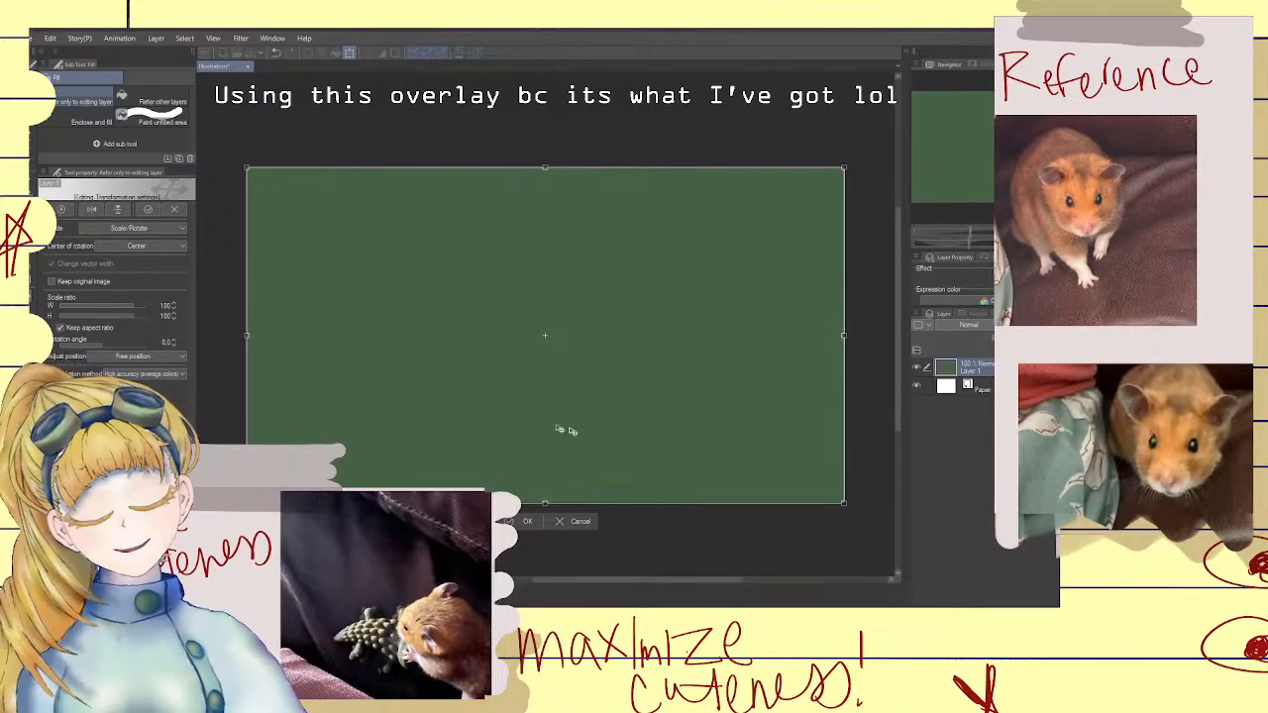
pyautogui.moveTo(845, 502); pyautogui.dragTo(655, 398)
pyautogui.moveTo(544, 285); pyautogui.dragTo(580, 308)
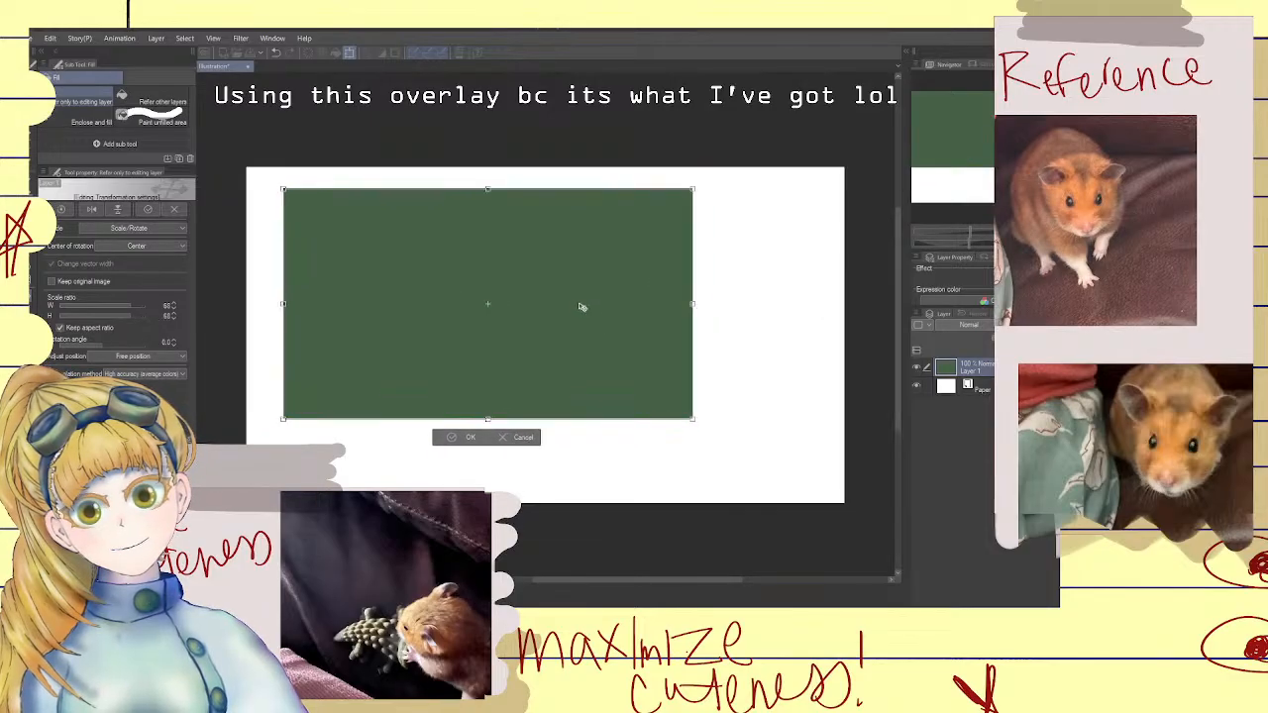
pyautogui.click(466, 440)
# Add a new layer beneath the dark green rectangle's layer and fill the area around the rectangle with light green
pyautogui.hotkey('ctrl', 'shift', 'n')
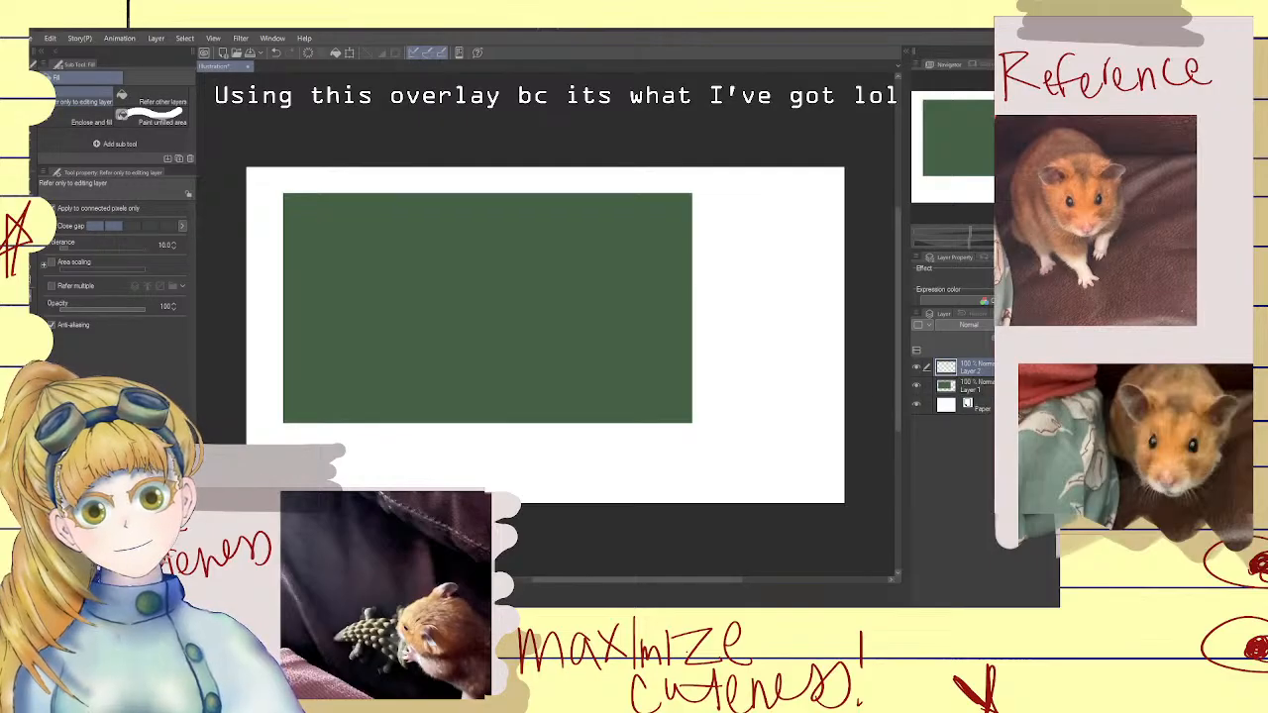
pyautogui.moveTo(1010, 387); pyautogui.dragTo(1010, 362)
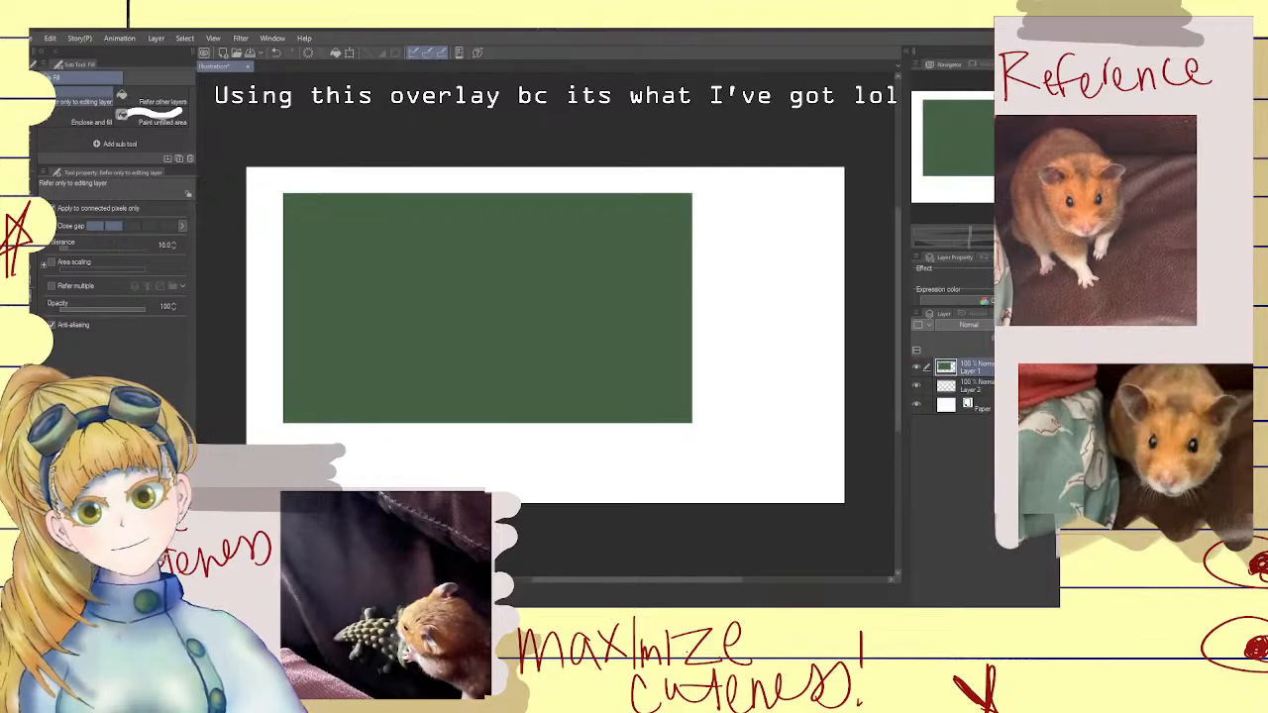
pyautogui.click(485, 480)
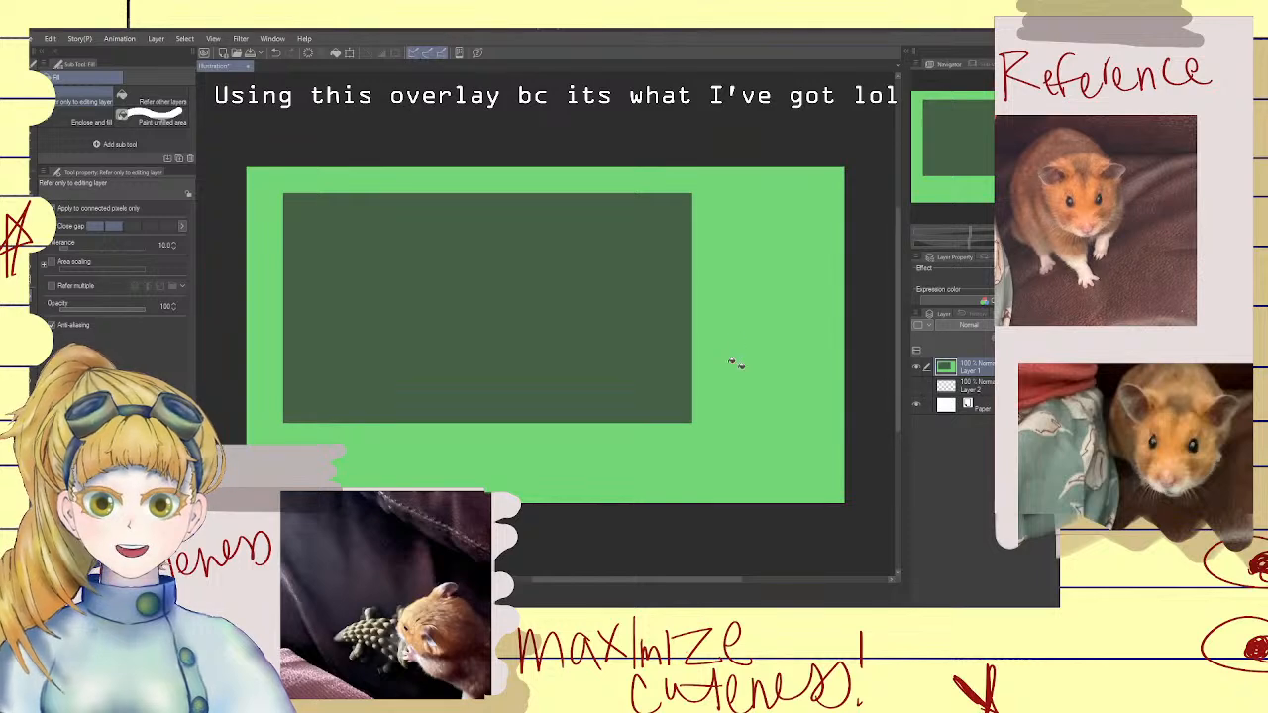
pyautogui.click(687, 317)
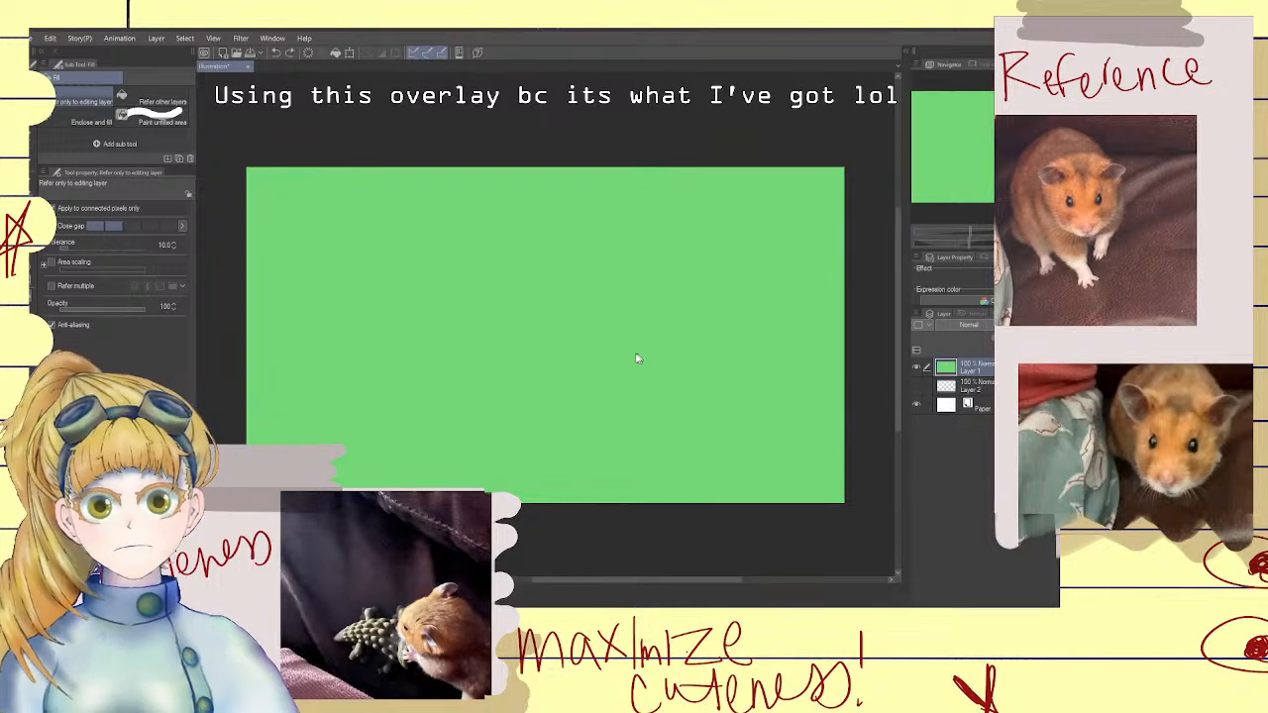
pyautogui.hotkey('ctrl', 'z')
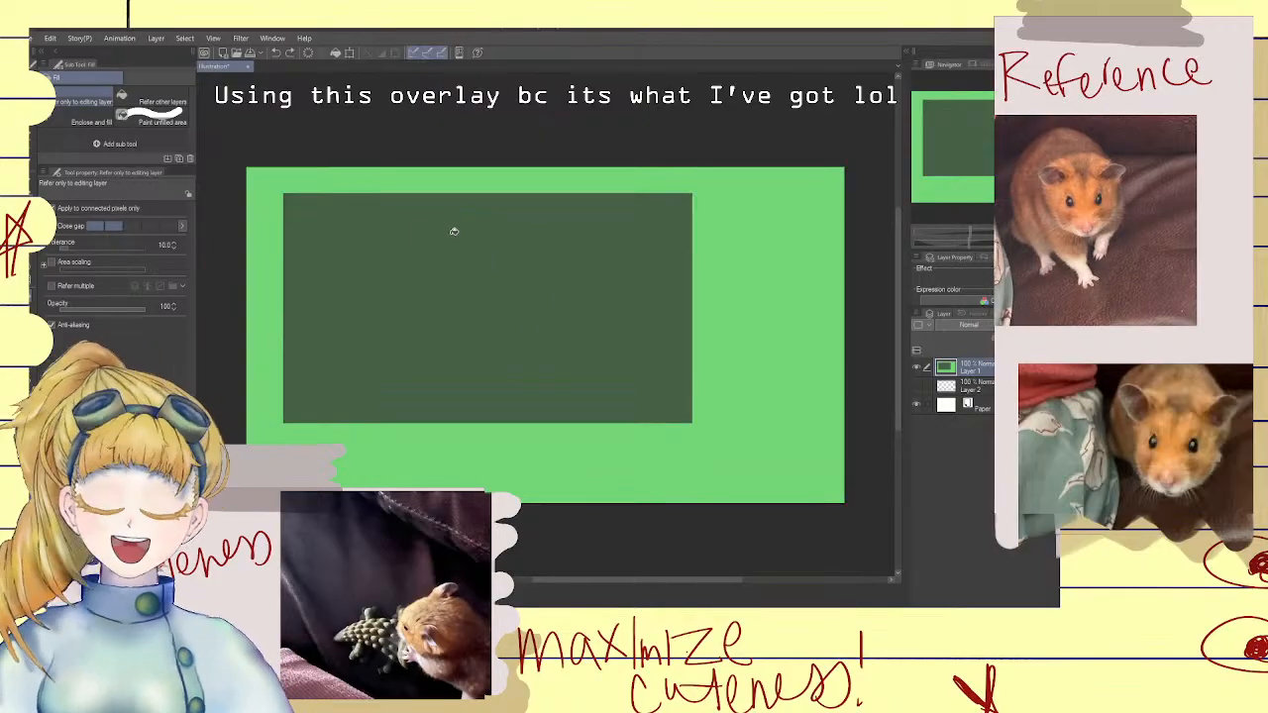
pyautogui.press('b')
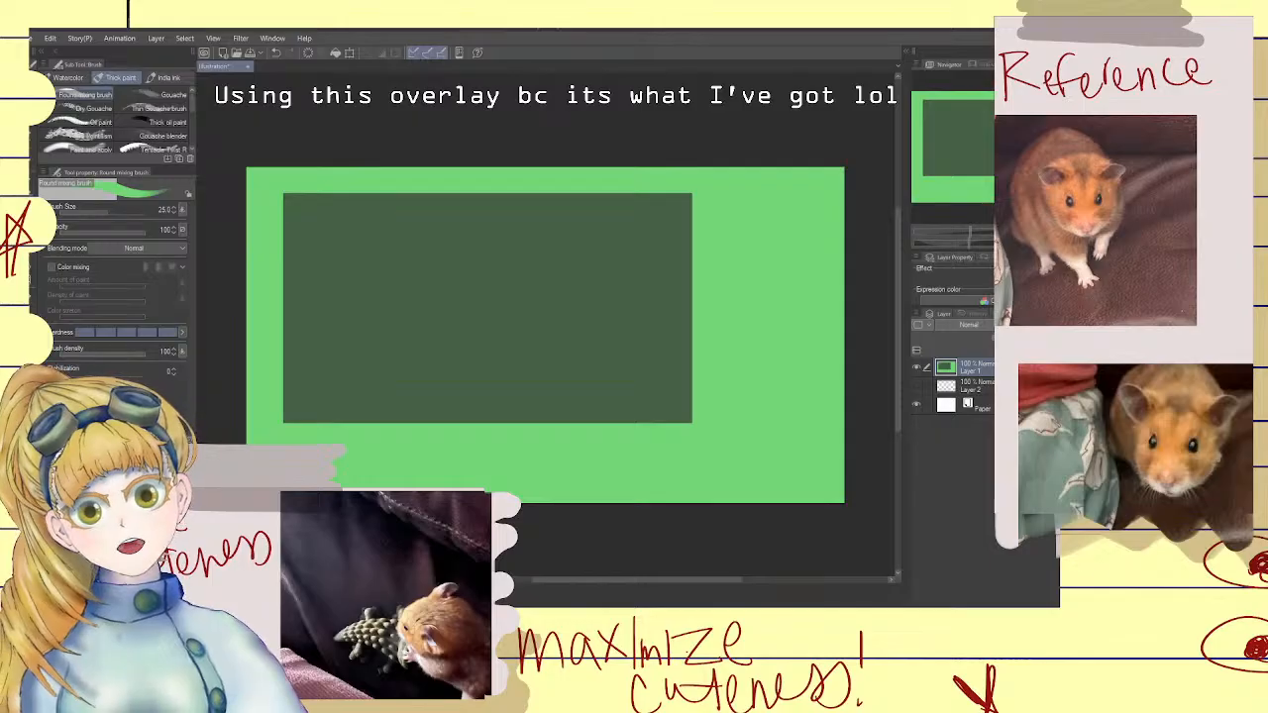
pyautogui.moveTo(770, 326)
pyautogui.mouseDown()
pyautogui.moveTo(787, 425)
pyautogui.moveTo(745, 424)
pyautogui.mouseUp()
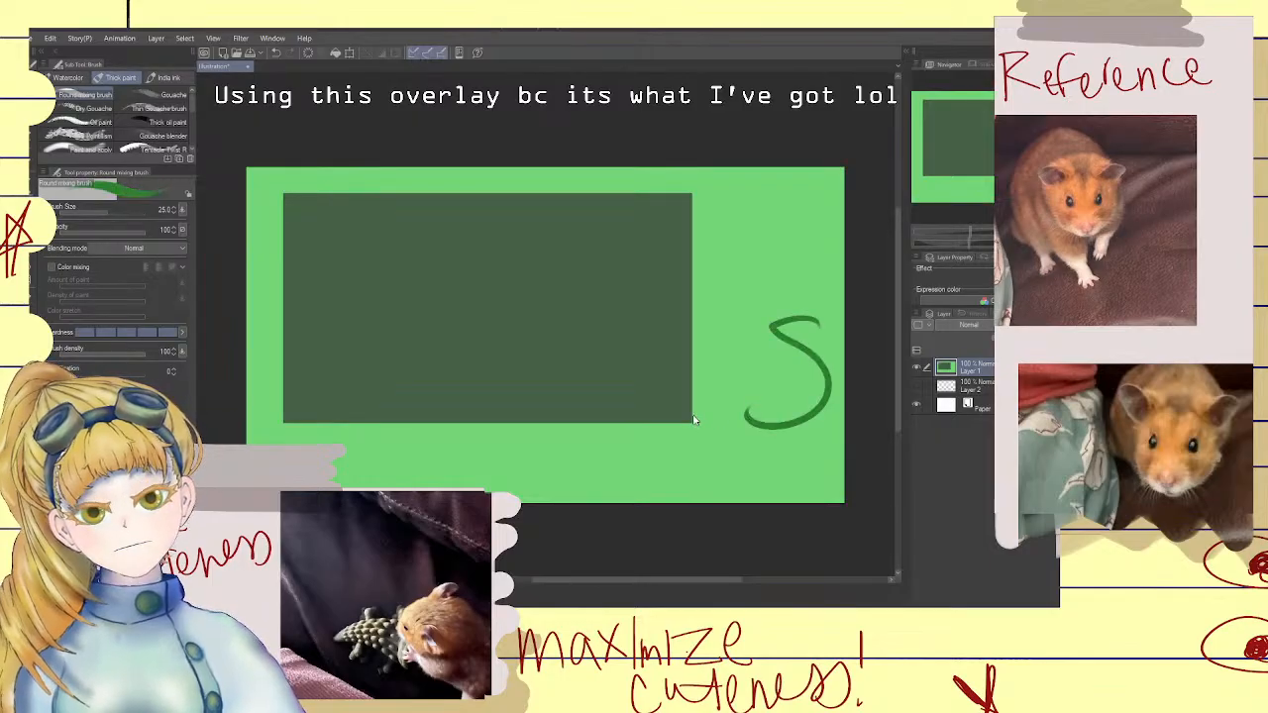
pyautogui.hotkey('ctrl', 'z')
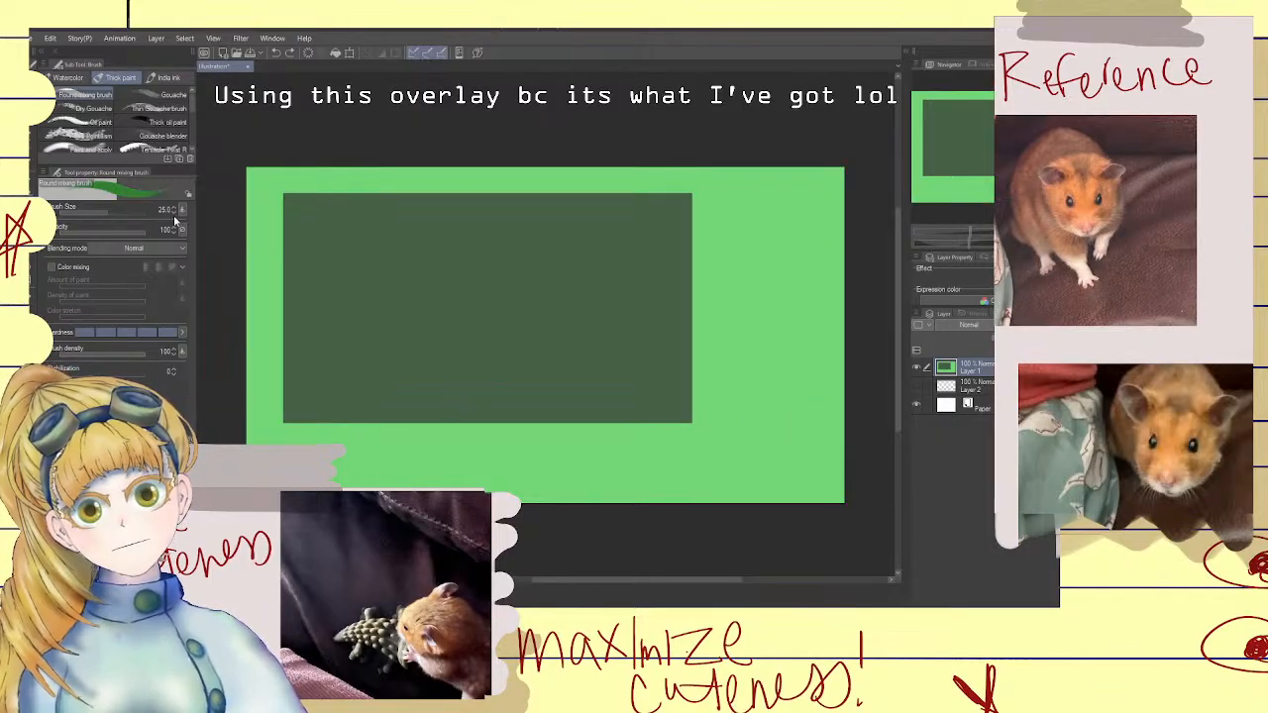
# Select the dark green rectangle by its colour, delete its contents and clear the selection
pyautogui.press('w')
pyautogui.click(484, 291)
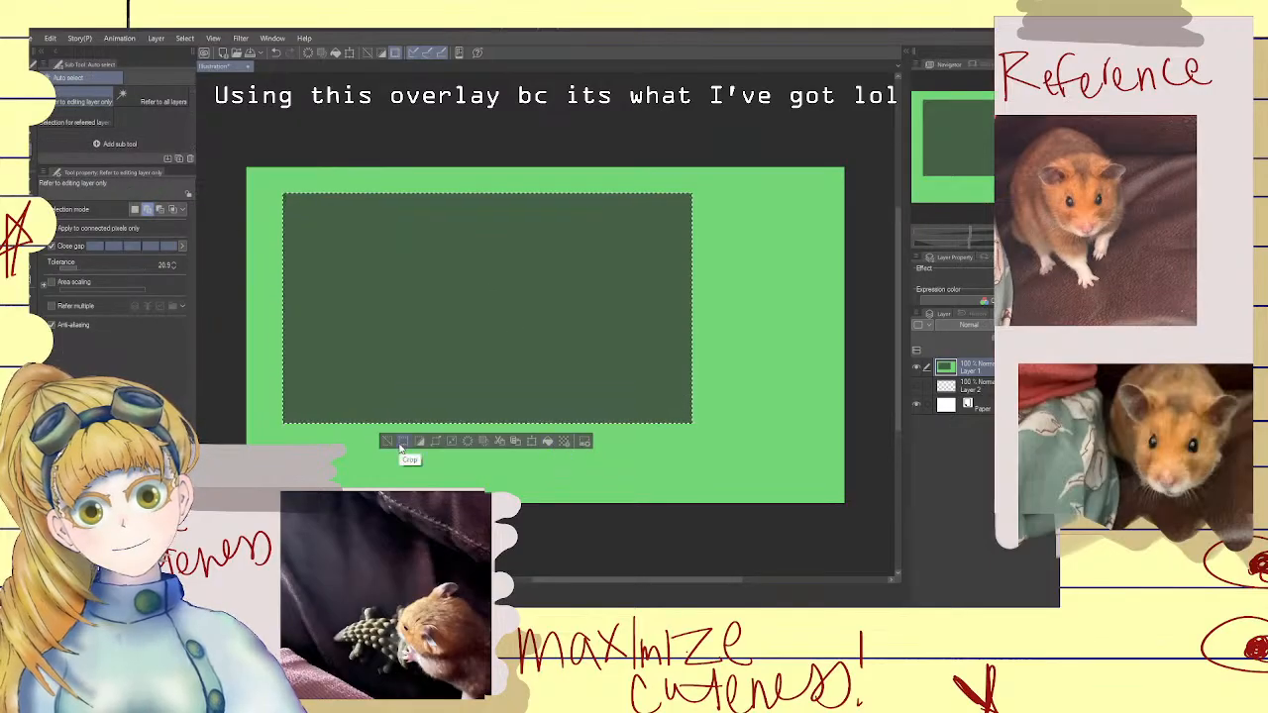
pyautogui.press('Delete')
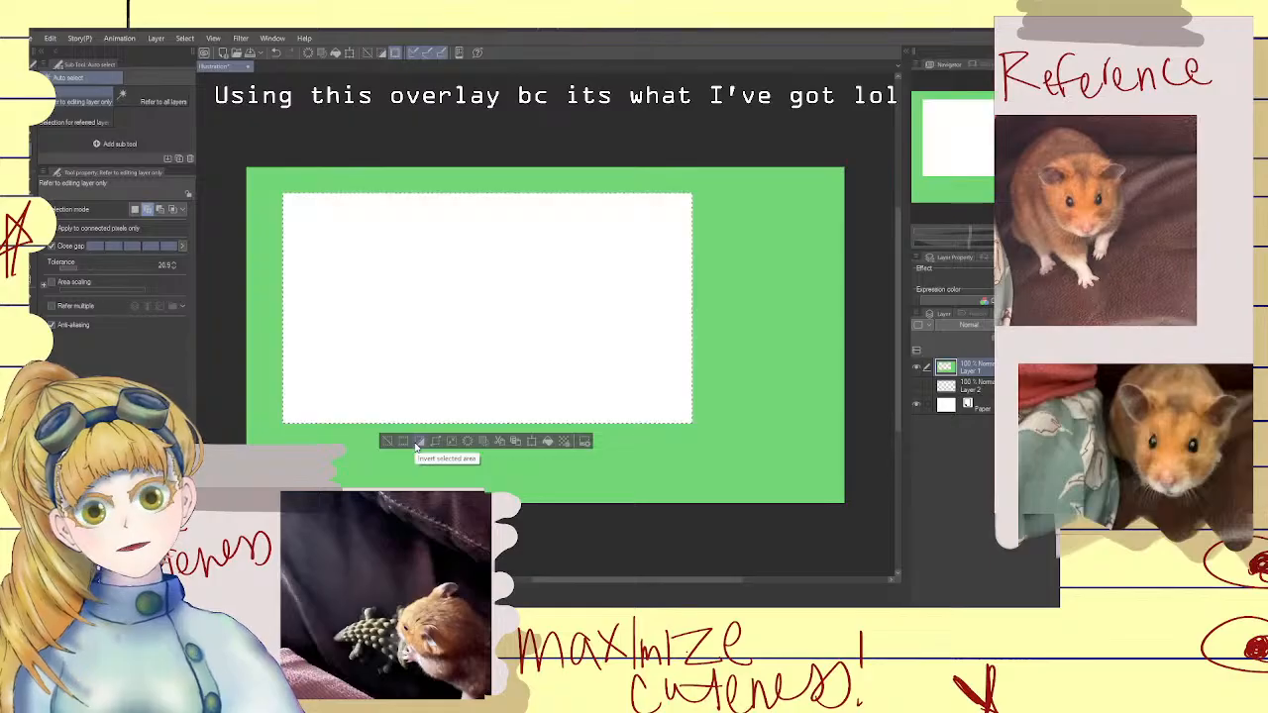
pyautogui.click(386, 441)
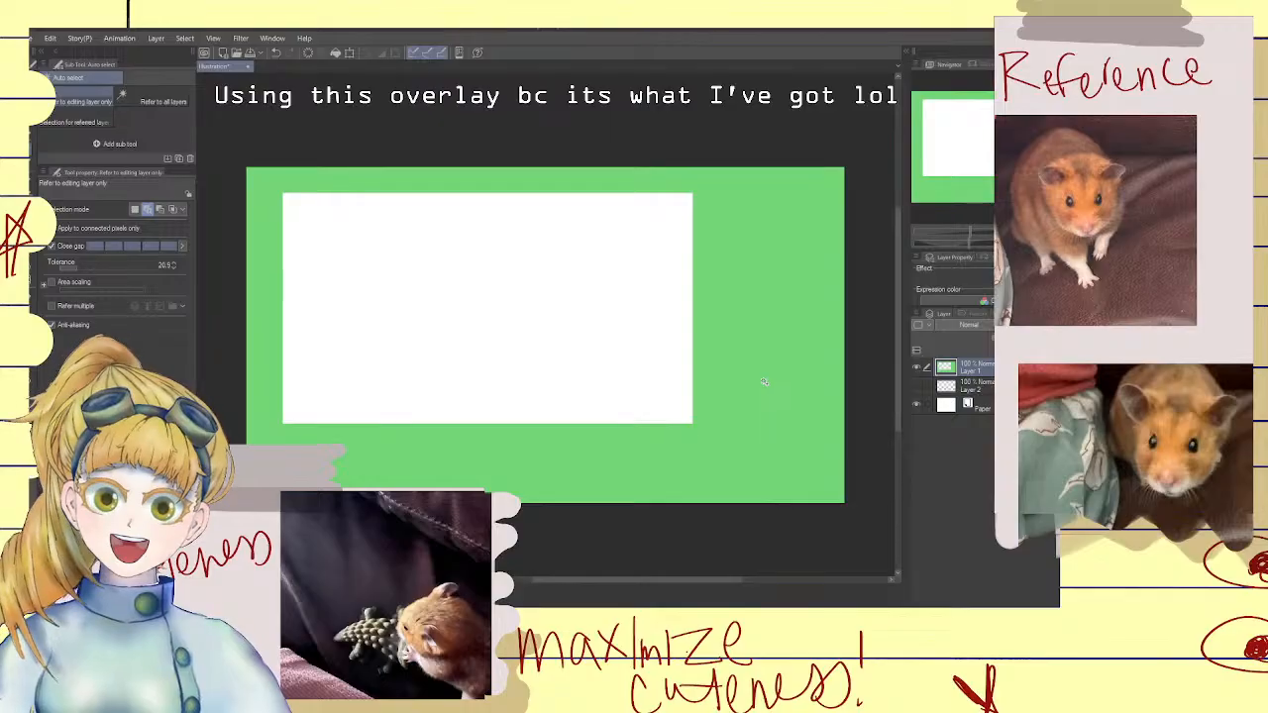
pyautogui.scroll(-1, 625, 382)
pyautogui.scroll(2, 631, 356)
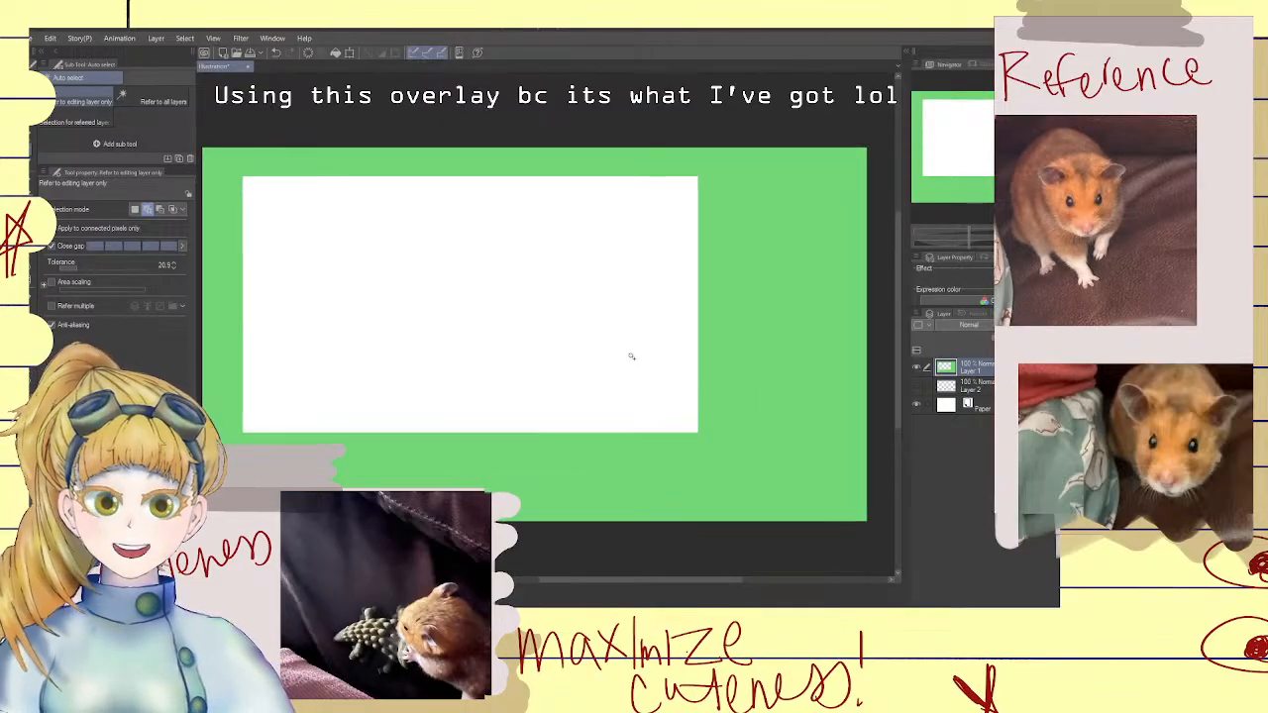
pyautogui.scroll(-1, 631, 356)
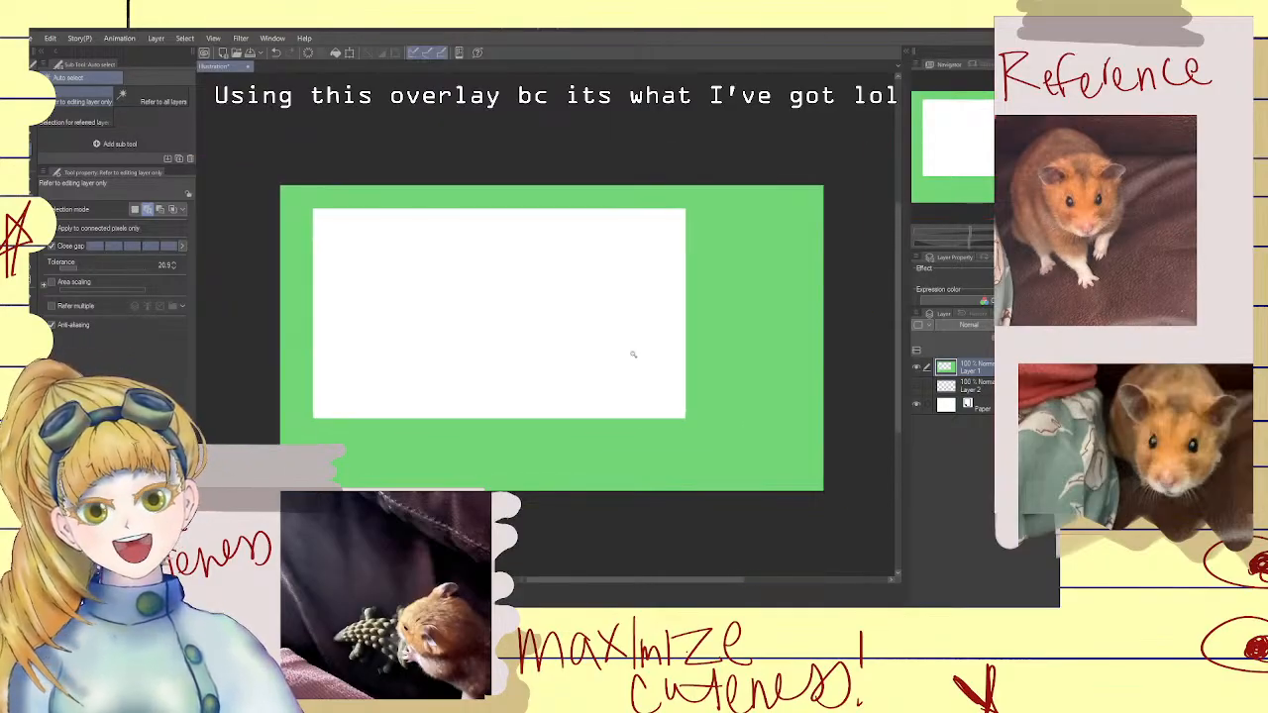
pyautogui.scroll(-1, 633, 354)
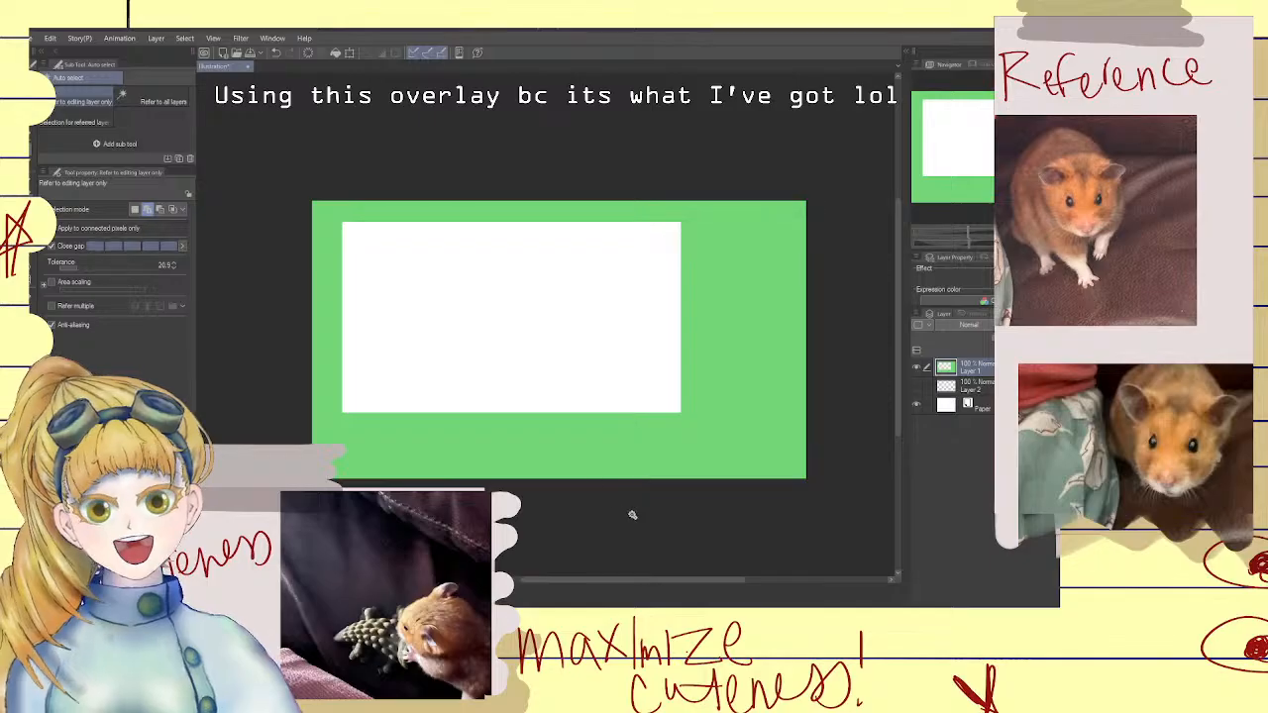
pyautogui.scroll(1, 633, 500)
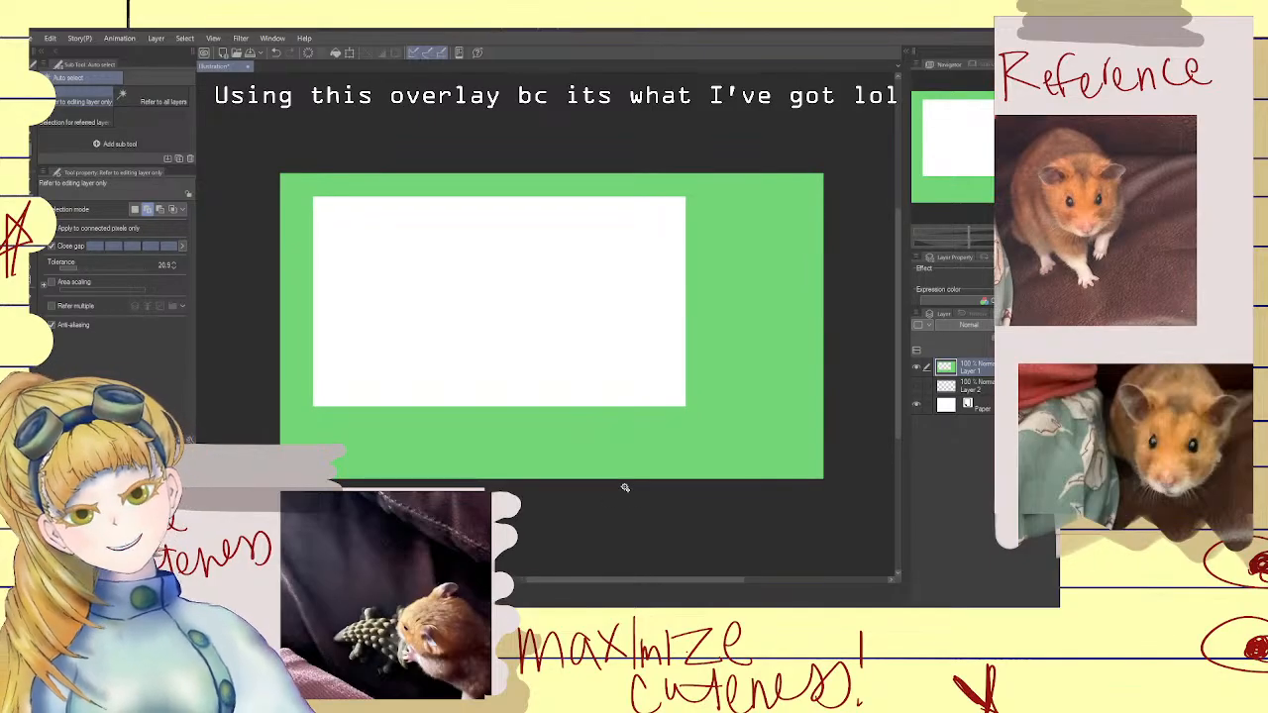
pyautogui.press('b')
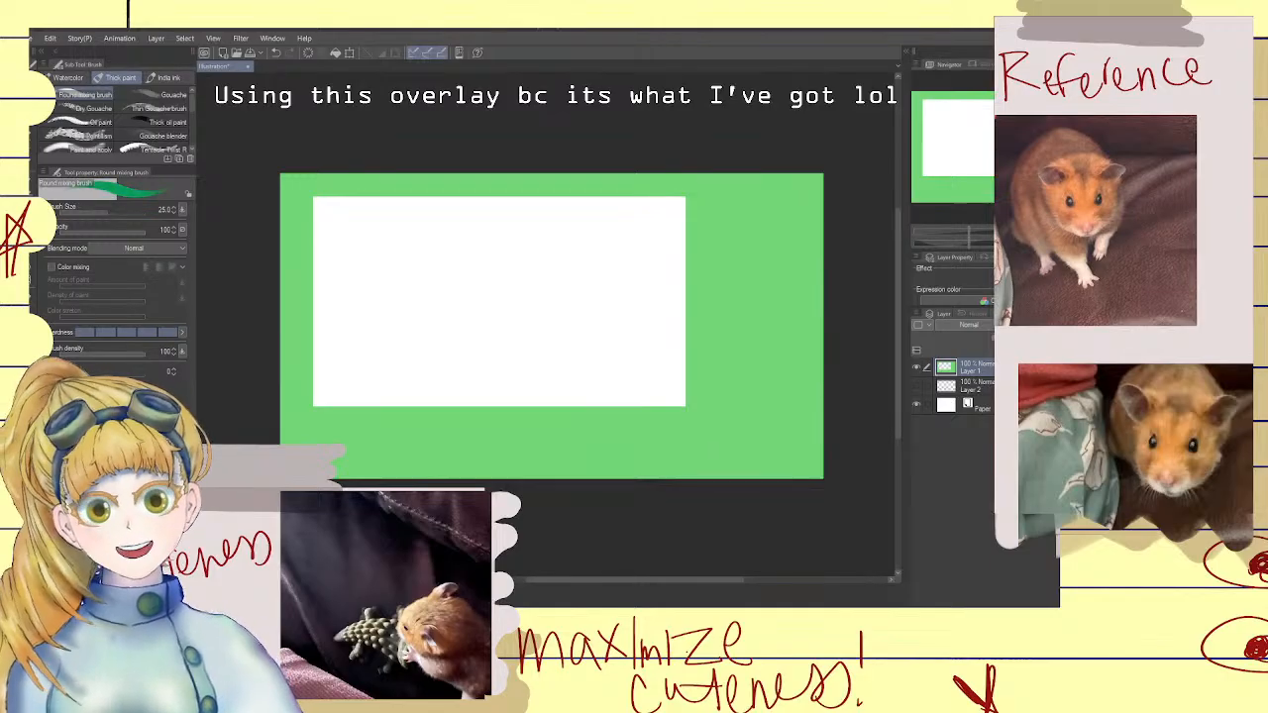
pyautogui.moveTo(685, 406)
pyautogui.mouseDown()
pyautogui.moveTo(747, 416)
pyautogui.moveTo(782, 369)
pyautogui.moveTo(732, 297)
pyautogui.moveTo(778, 223)
pyautogui.mouseUp()
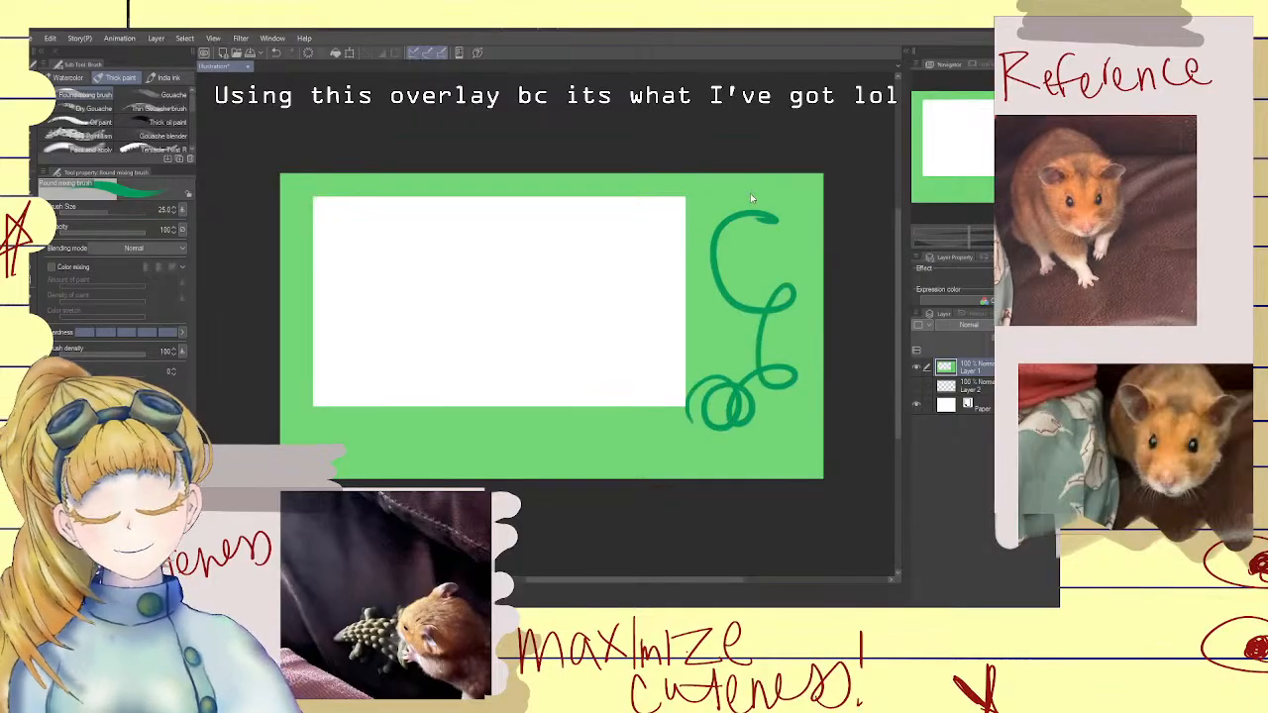
pyautogui.hotkey('ctrl', 'z')
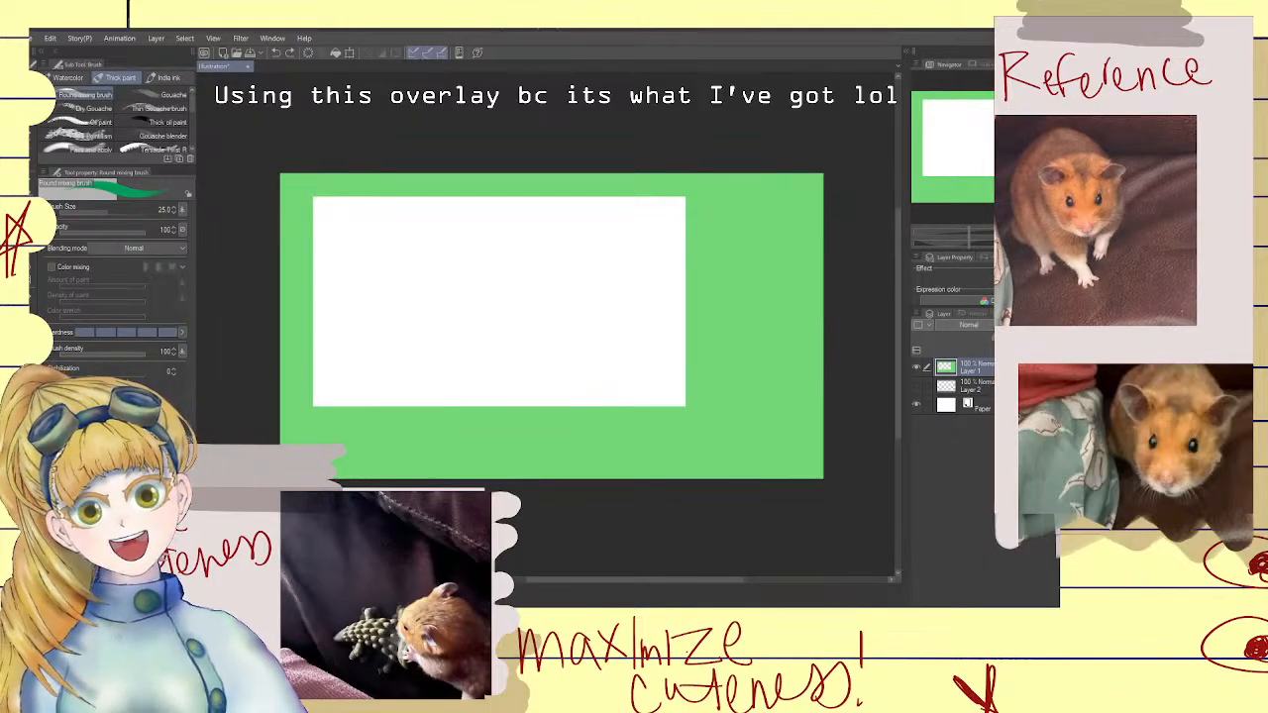
# Move Layer 2 above the green frame's layer and make it visible
pyautogui.click(974, 386)
pyautogui.keyDown('shift'); pyautogui.click(974, 367); pyautogui.keyUp('shift')
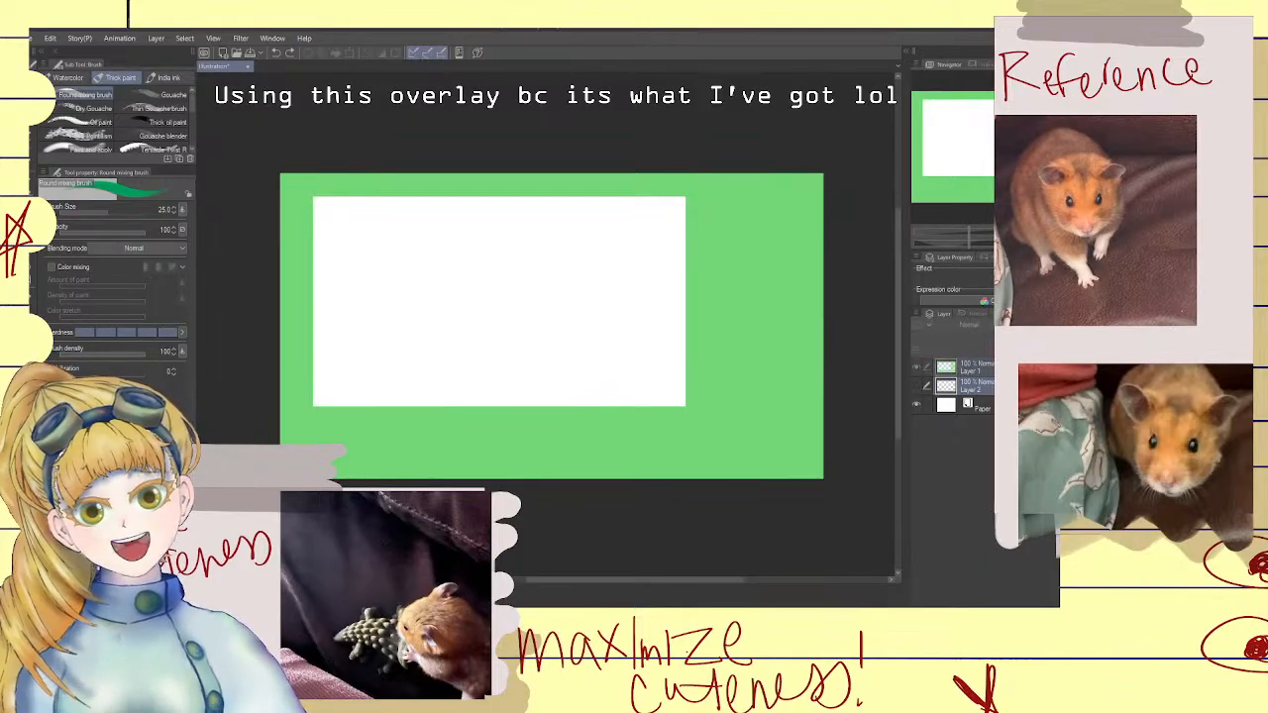
pyautogui.moveTo(975, 386); pyautogui.dragTo(974, 363)
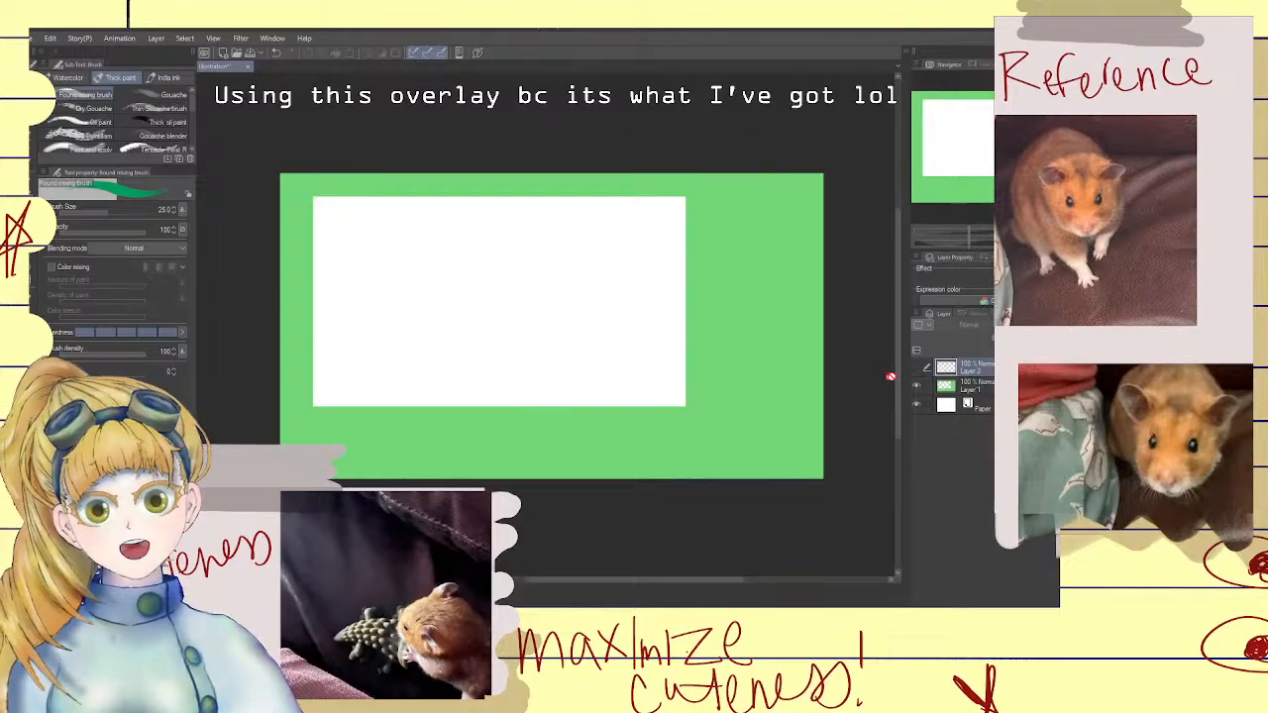
pyautogui.moveTo(908, 370); pyautogui.dragTo(905, 370)
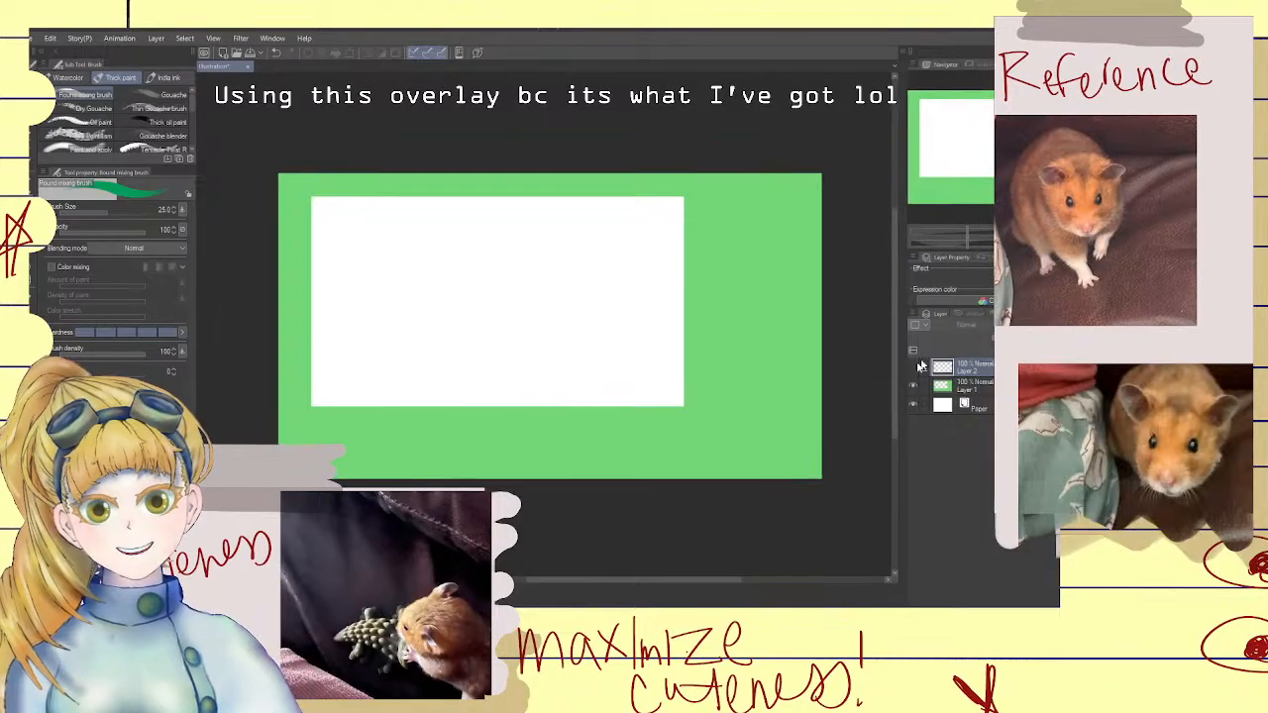
pyautogui.click(913, 367)
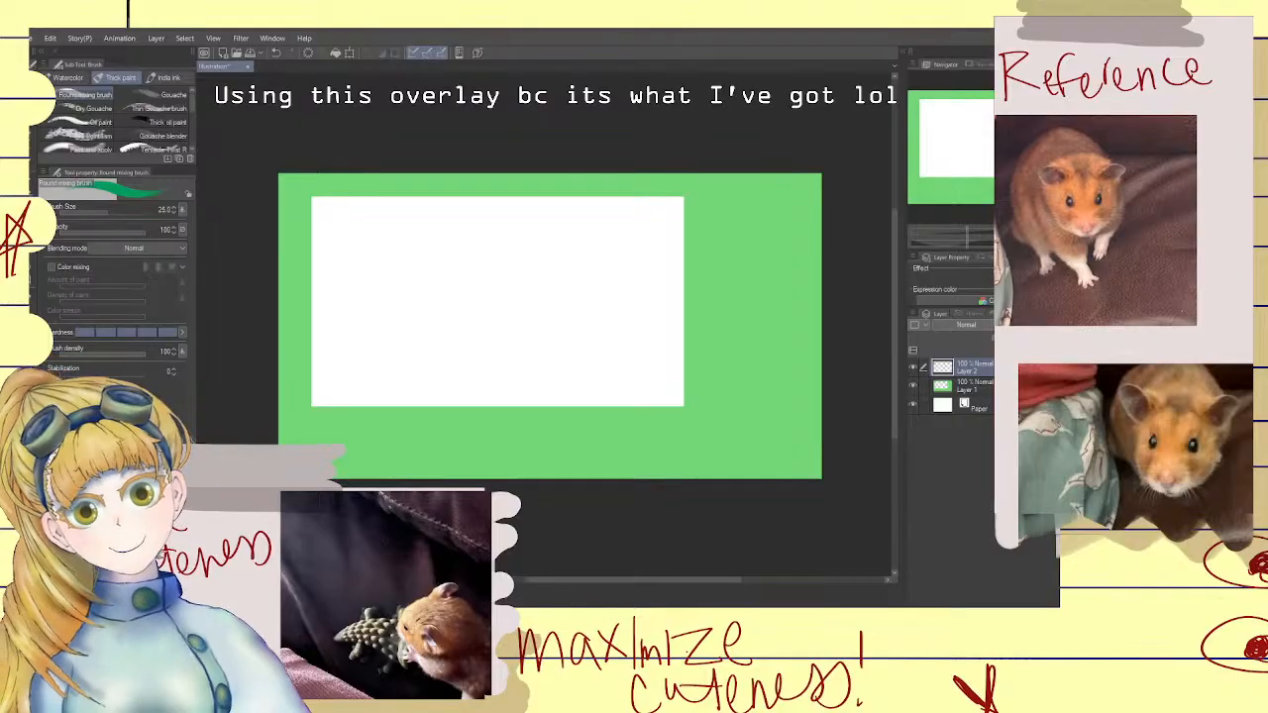
# Open the system calendar, look through June 2025 and close it again
pyautogui.click(1067, 621)
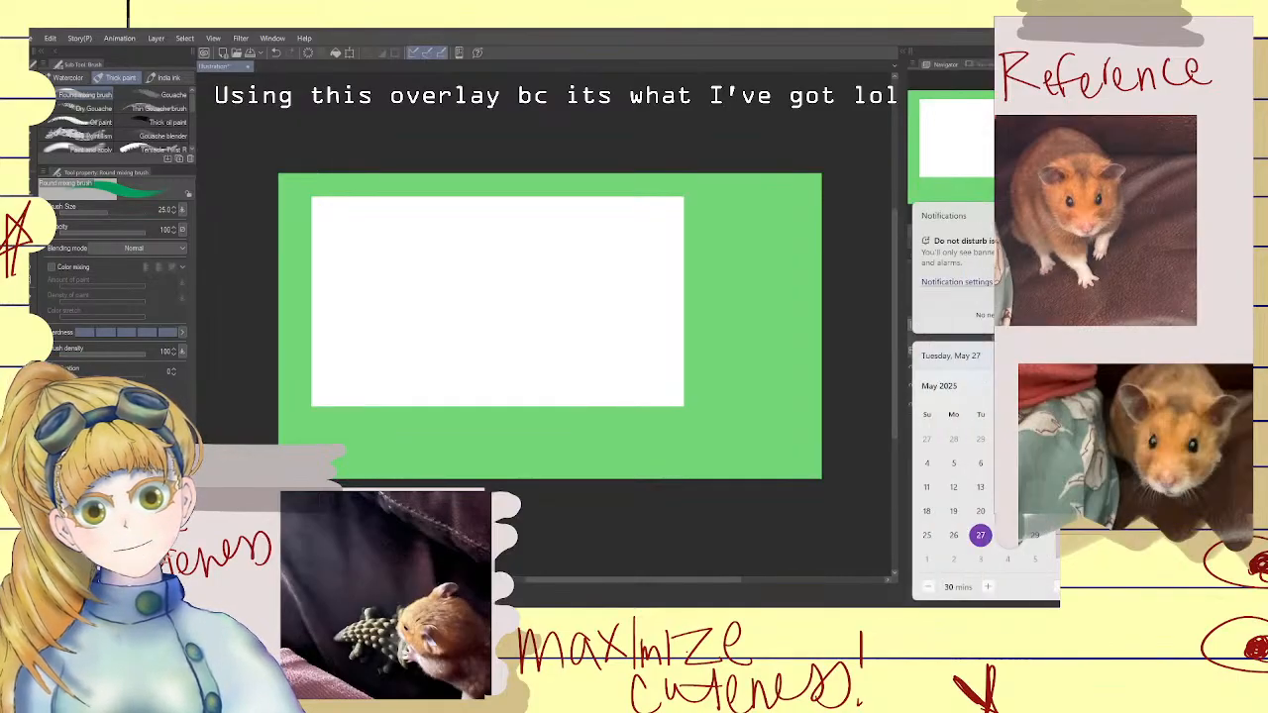
pyautogui.scroll(-1, 1020, 495)
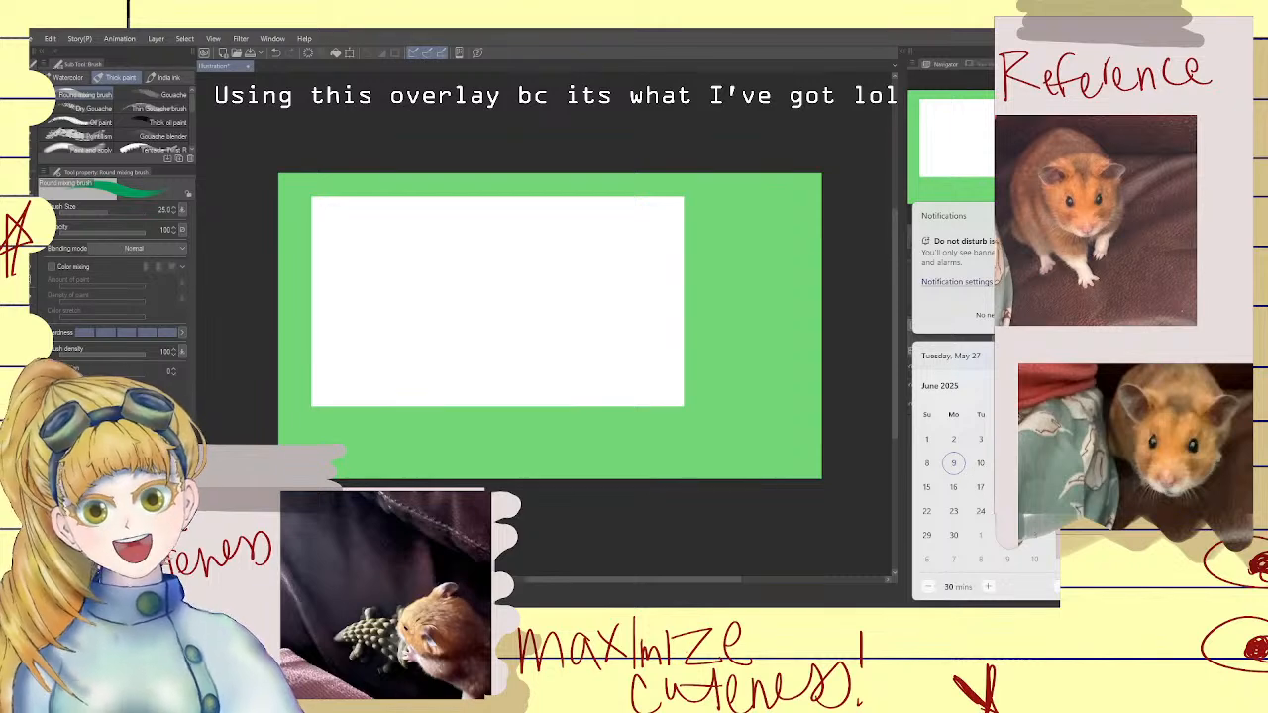
pyautogui.press('Escape')
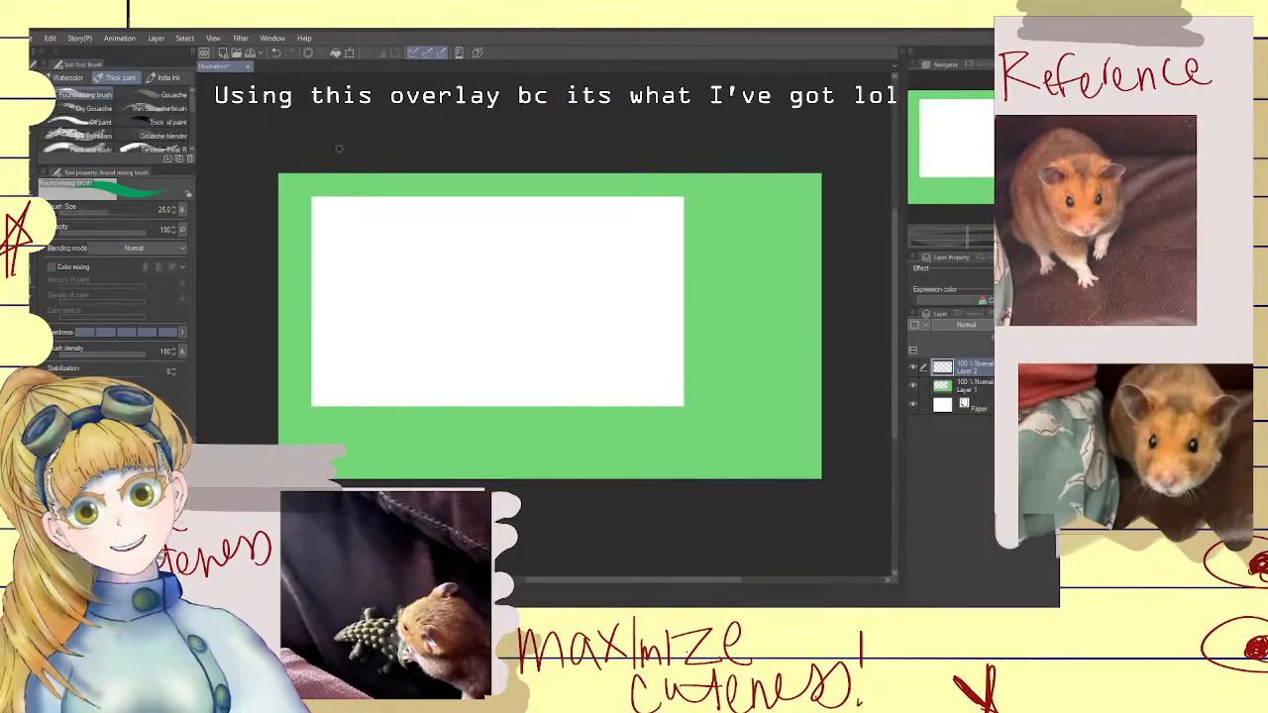
pyautogui.moveTo(294, 207)
pyautogui.mouseDown()
pyautogui.moveTo(364, 211)
pyautogui.moveTo(438, 184)
pyautogui.mouseUp()
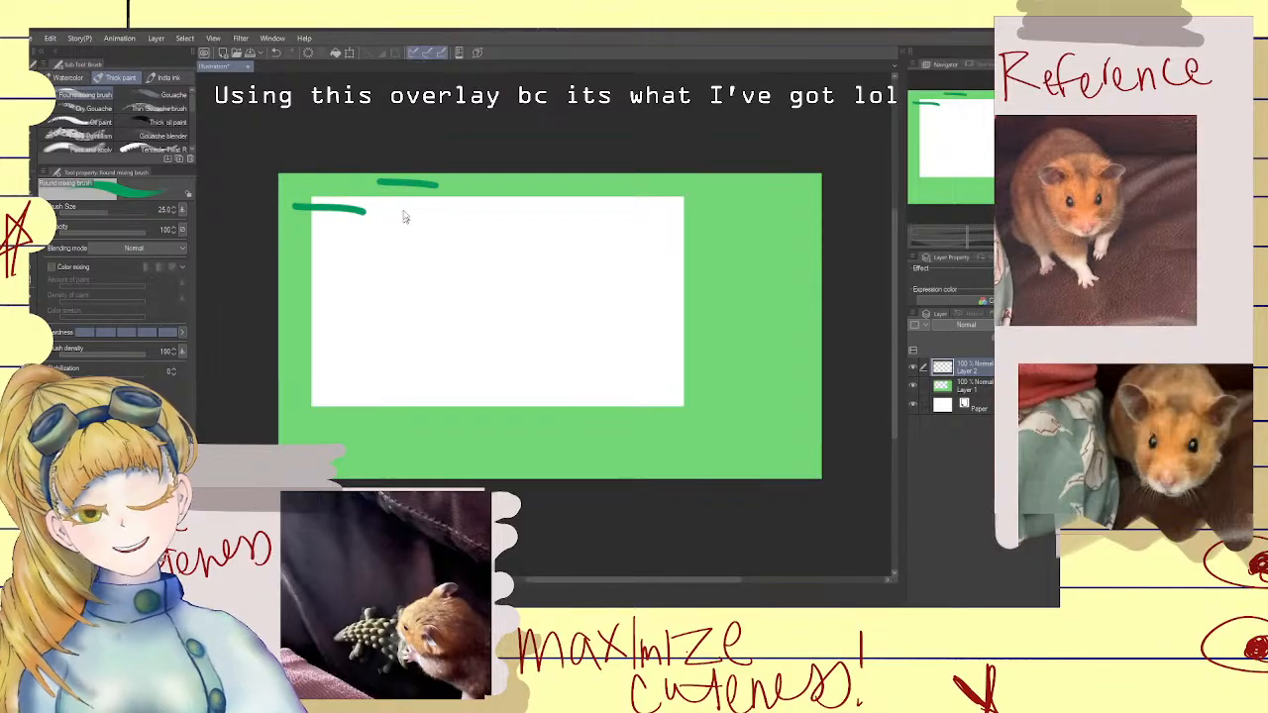
pyautogui.hotkey('ctrl', 'z')
pyautogui.hotkey('ctrl', 'z')
# Handwrite the heading "To Do" in dark green across the upper edge of the white area and underline it
pyautogui.moveTo(330, 191)
pyautogui.mouseDown()
pyautogui.moveTo(409, 188)
pyautogui.moveTo(376, 243)
pyautogui.moveTo(400, 210)
pyautogui.moveTo(437, 244)
pyautogui.mouseUp()
pyautogui.moveTo(412, 186); pyautogui.dragTo(436, 245)
pyautogui.moveTo(511, 206); pyautogui.dragTo(508, 208)
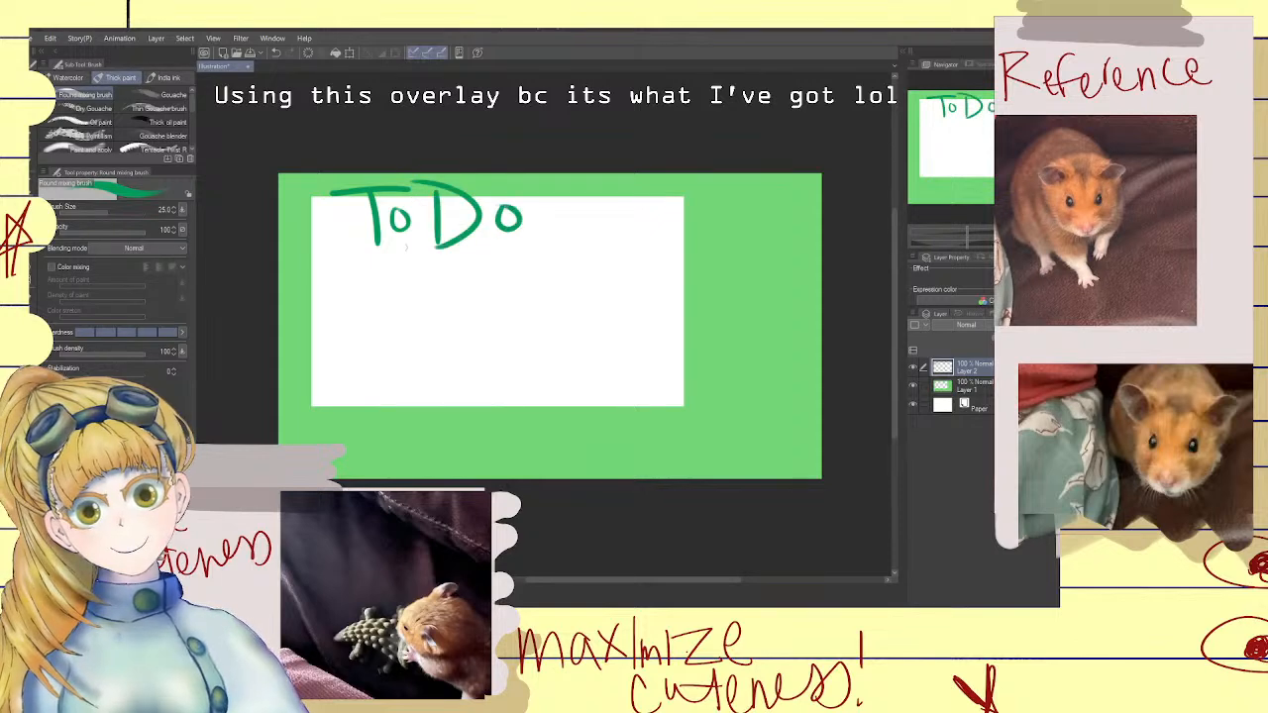
pyautogui.moveTo(319, 239); pyautogui.dragTo(566, 224)
# Handwrite "Theology for Mutants" beneath the heading as the first list item and draw a checkbox in front of it
pyautogui.moveTo(313, 266)
pyautogui.mouseDown()
pyautogui.moveTo(343, 271)
pyautogui.moveTo(330, 268)
pyautogui.moveTo(335, 294)
pyautogui.moveTo(346, 277)
pyautogui.moveTo(389, 289)
pyautogui.mouseUp()
pyautogui.moveTo(396, 267); pyautogui.dragTo(400, 307)
pyautogui.moveTo(416, 285)
pyautogui.mouseDown()
pyautogui.moveTo(430, 287)
pyautogui.moveTo(428, 329)
pyautogui.moveTo(458, 307)
pyautogui.moveTo(462, 343)
pyautogui.mouseUp()
pyautogui.moveTo(507, 258); pyautogui.dragTo(495, 329)
pyautogui.moveTo(473, 287); pyautogui.dragTo(509, 276)
pyautogui.moveTo(521, 273); pyautogui.dragTo(544, 300)
pyautogui.moveTo(546, 249)
pyautogui.mouseDown()
pyautogui.moveTo(582, 294)
pyautogui.moveTo(618, 279)
pyautogui.moveTo(632, 311)
pyautogui.mouseUp()
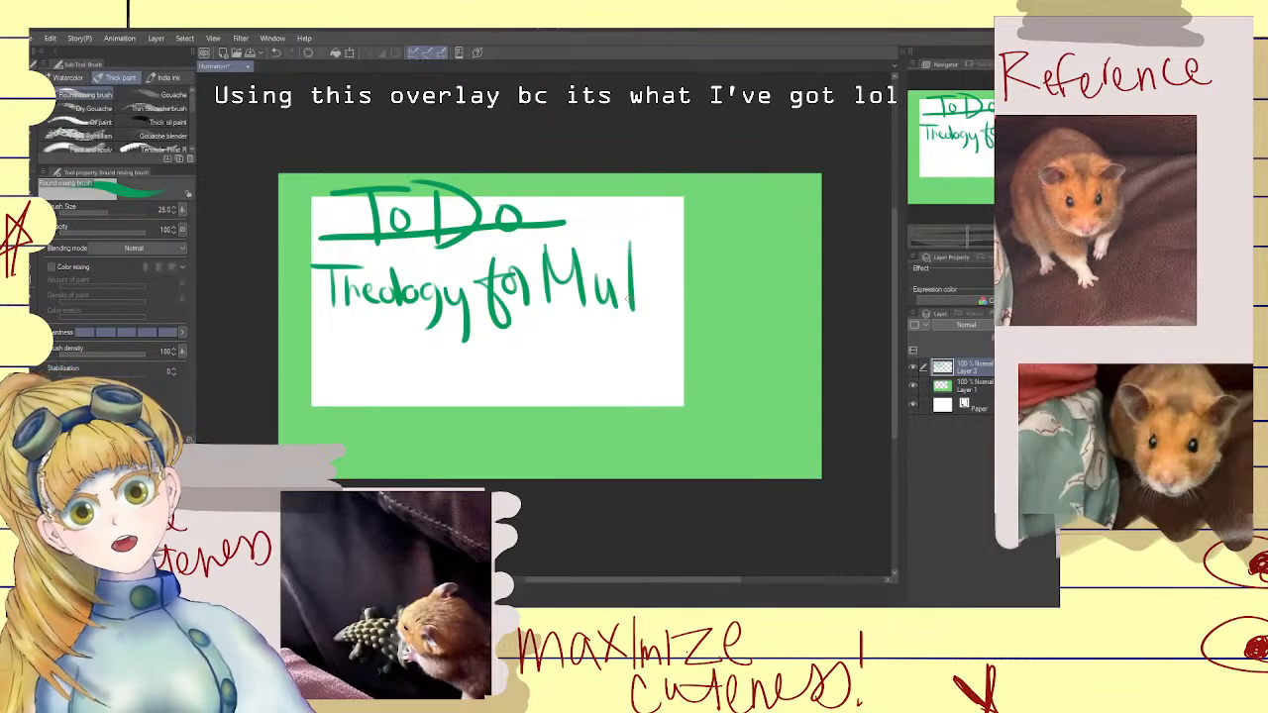
pyautogui.moveTo(610, 267)
pyautogui.mouseDown()
pyautogui.moveTo(657, 264)
pyautogui.moveTo(679, 309)
pyautogui.moveTo(703, 313)
pyautogui.mouseUp()
pyautogui.moveTo(719, 236)
pyautogui.mouseDown()
pyautogui.moveTo(719, 297)
pyautogui.moveTo(733, 259)
pyautogui.moveTo(735, 293)
pyautogui.mouseUp()
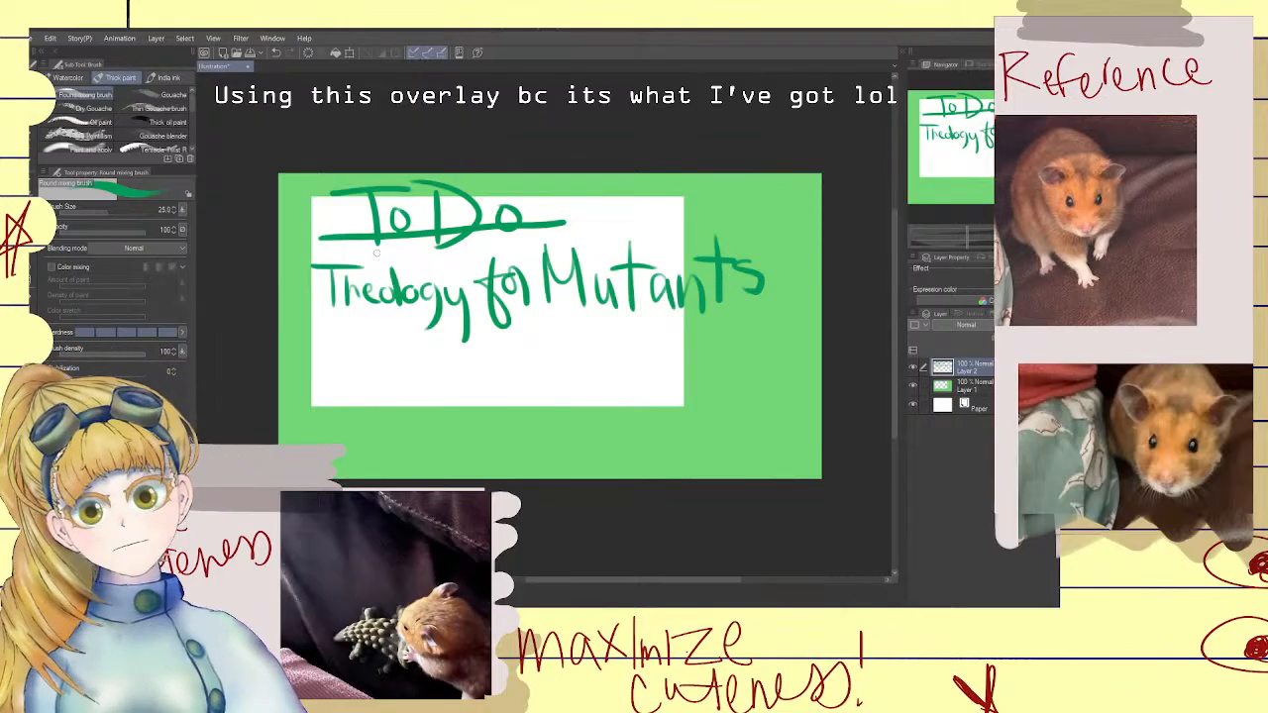
pyautogui.moveTo(280, 265)
pyautogui.mouseDown()
pyautogui.moveTo(280, 302)
pyautogui.moveTo(307, 299)
pyautogui.mouseUp()
pyautogui.moveTo(307, 301)
pyautogui.mouseDown()
pyautogui.moveTo(307, 266)
pyautogui.moveTo(273, 263)
pyautogui.mouseUp()
# Handwrite "CineSketch Audio Focused" with a checkbox as the second list item and draw another checkbox below for a third
pyautogui.moveTo(289, 323)
pyautogui.mouseDown()
pyautogui.moveTo(287, 337)
pyautogui.moveTo(317, 323)
pyautogui.moveTo(281, 324)
pyautogui.moveTo(337, 372)
pyautogui.moveTo(394, 368)
pyautogui.moveTo(418, 348)
pyautogui.moveTo(429, 373)
pyautogui.moveTo(469, 366)
pyautogui.moveTo(473, 380)
pyautogui.moveTo(491, 356)
pyautogui.moveTo(523, 382)
pyautogui.moveTo(571, 374)
pyautogui.moveTo(600, 389)
pyautogui.moveTo(606, 357)
pyautogui.moveTo(648, 337)
pyautogui.moveTo(666, 383)
pyautogui.moveTo(686, 359)
pyautogui.moveTo(711, 386)
pyautogui.moveTo(734, 326)
pyautogui.moveTo(741, 367)
pyautogui.moveTo(780, 376)
pyautogui.moveTo(800, 356)
pyautogui.moveTo(805, 378)
pyautogui.mouseUp()
pyautogui.moveTo(820, 323); pyautogui.dragTo(814, 377)
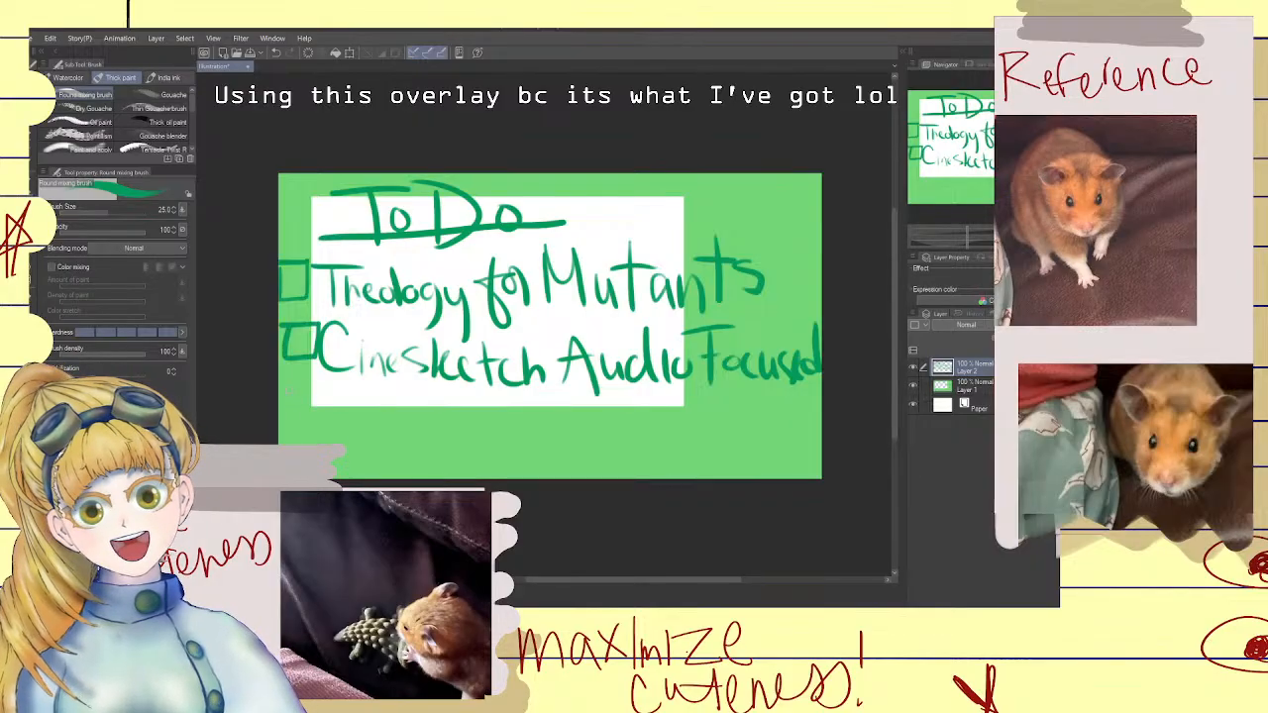
pyautogui.moveTo(287, 382)
pyautogui.mouseDown()
pyautogui.moveTo(288, 432)
pyautogui.moveTo(329, 377)
pyautogui.moveTo(337, 440)
pyautogui.mouseUp()
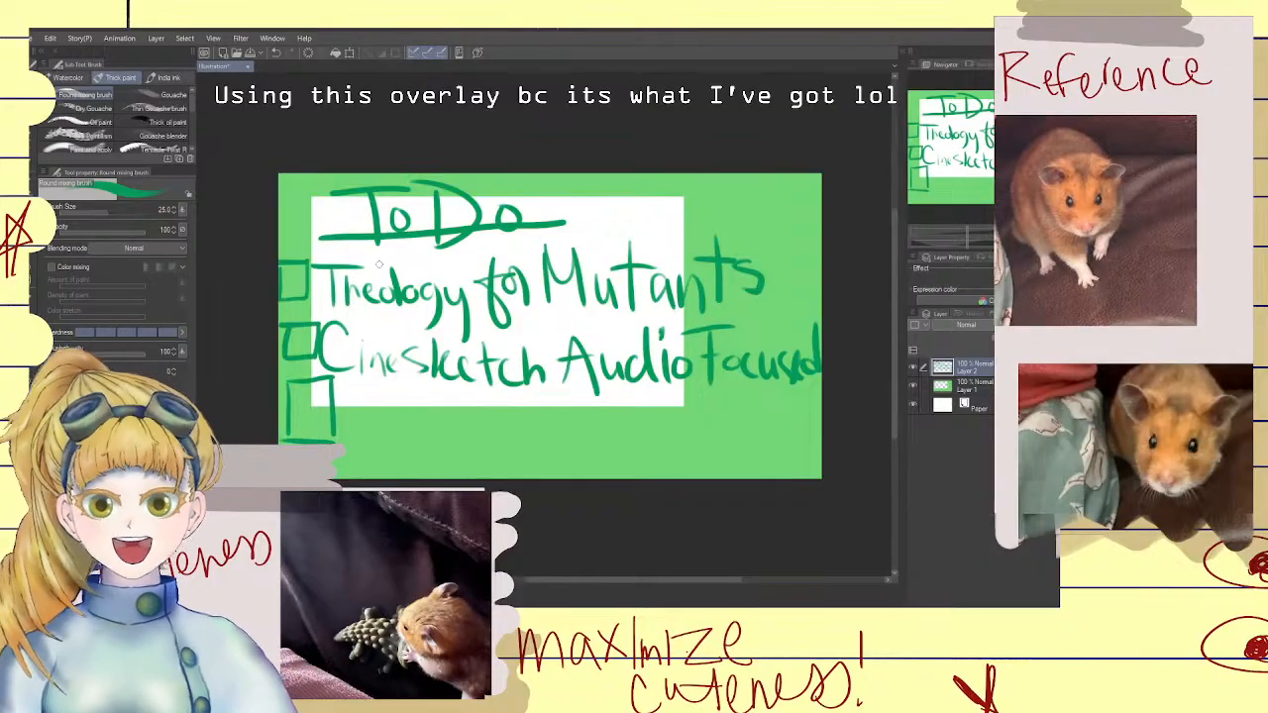
# Try handwriting "Lab Bg?" as the third list item and erase it again
pyautogui.moveTo(349, 393)
pyautogui.mouseDown()
pyautogui.moveTo(352, 451)
pyautogui.moveTo(377, 426)
pyautogui.moveTo(380, 448)
pyautogui.moveTo(428, 463)
pyautogui.mouseUp()
pyautogui.moveTo(427, 414); pyautogui.dragTo(432, 460)
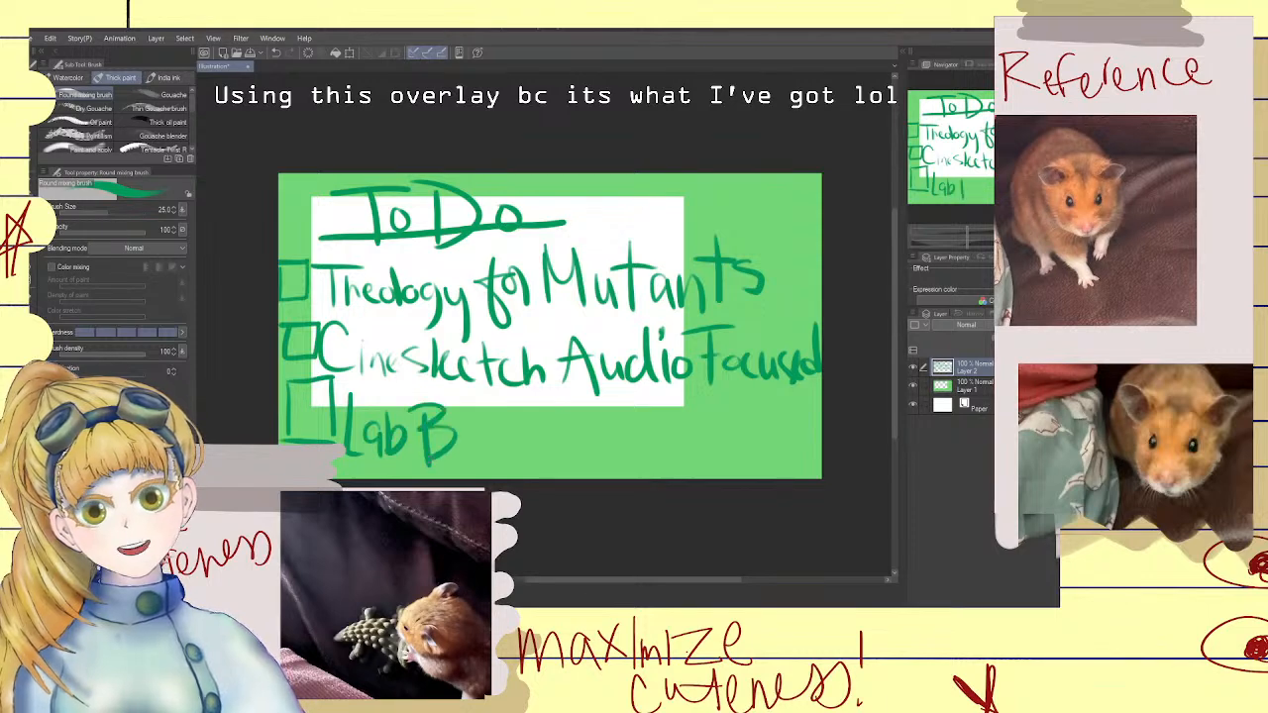
pyautogui.moveTo(474, 422); pyautogui.dragTo(470, 477)
pyautogui.moveTo(483, 400)
pyautogui.mouseDown()
pyautogui.moveTo(511, 392)
pyautogui.moveTo(507, 420)
pyautogui.mouseUp()
pyautogui.click(509, 448)
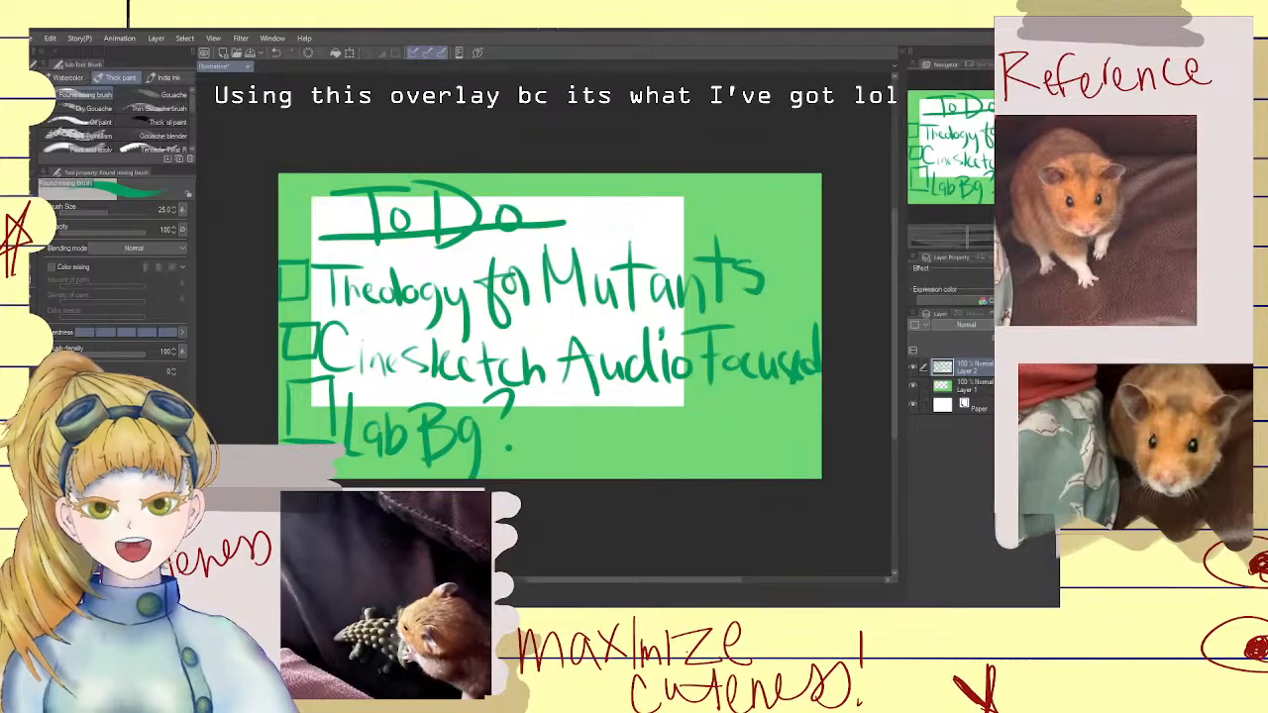
pyautogui.press('e')
pyautogui.moveTo(512, 447)
pyautogui.mouseDown()
pyautogui.moveTo(483, 400)
pyautogui.moveTo(505, 397)
pyautogui.moveTo(469, 479)
pyautogui.moveTo(434, 399)
pyautogui.moveTo(407, 406)
pyautogui.moveTo(400, 441)
pyautogui.moveTo(348, 451)
pyautogui.mouseUp()
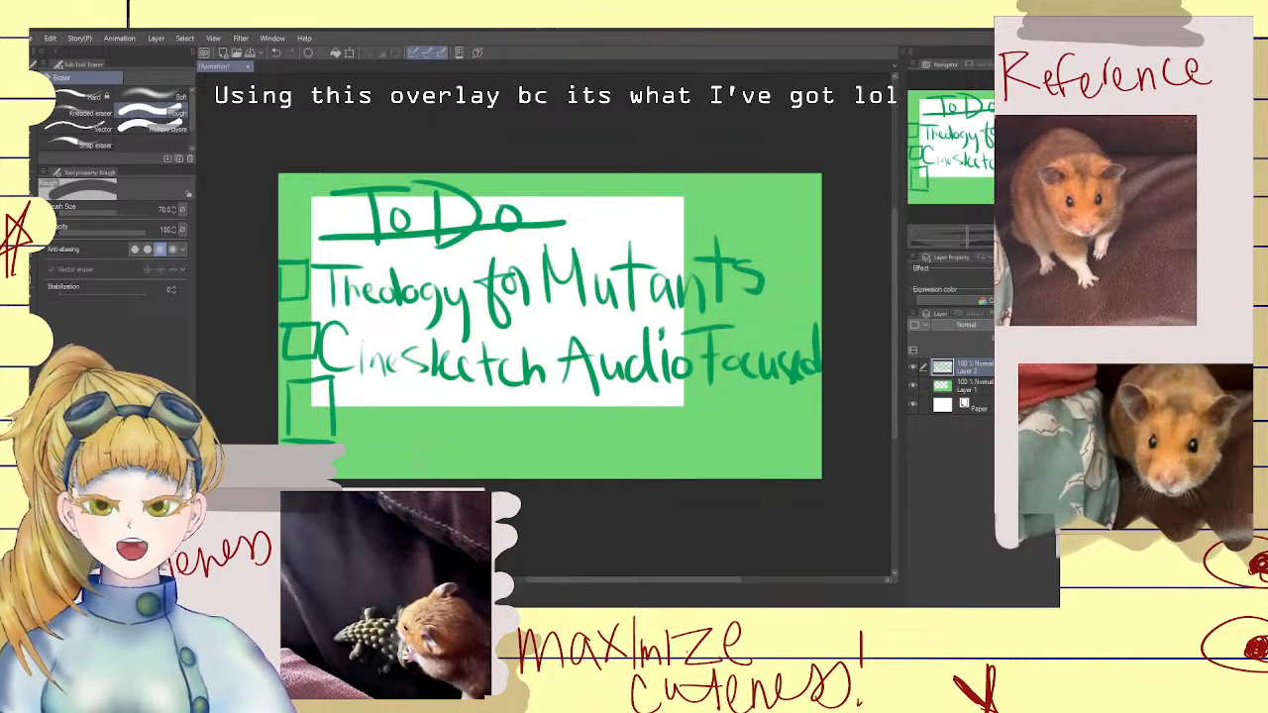
# Handwrite "Just Chatting" in dark green beside the third checkbox as the last list item
pyautogui.press('b')
pyautogui.moveTo(370, 407)
pyautogui.mouseDown()
pyautogui.moveTo(387, 442)
pyautogui.moveTo(411, 434)
pyautogui.moveTo(394, 441)
pyautogui.mouseUp()
pyautogui.moveTo(432, 391)
pyautogui.mouseDown()
pyautogui.moveTo(430, 439)
pyautogui.moveTo(448, 395)
pyautogui.moveTo(489, 460)
pyautogui.mouseUp()
pyautogui.moveTo(507, 408)
pyautogui.mouseDown()
pyautogui.moveTo(503, 453)
pyautogui.moveTo(553, 452)
pyautogui.mouseUp()
pyautogui.moveTo(564, 410)
pyautogui.mouseDown()
pyautogui.moveTo(551, 448)
pyautogui.moveTo(570, 453)
pyautogui.moveTo(587, 410)
pyautogui.moveTo(612, 453)
pyautogui.moveTo(621, 421)
pyautogui.moveTo(642, 451)
pyautogui.mouseUp()
pyautogui.moveTo(648, 446)
pyautogui.mouseDown()
pyautogui.moveTo(673, 444)
pyautogui.moveTo(691, 462)
pyautogui.moveTo(671, 466)
pyautogui.mouseUp()
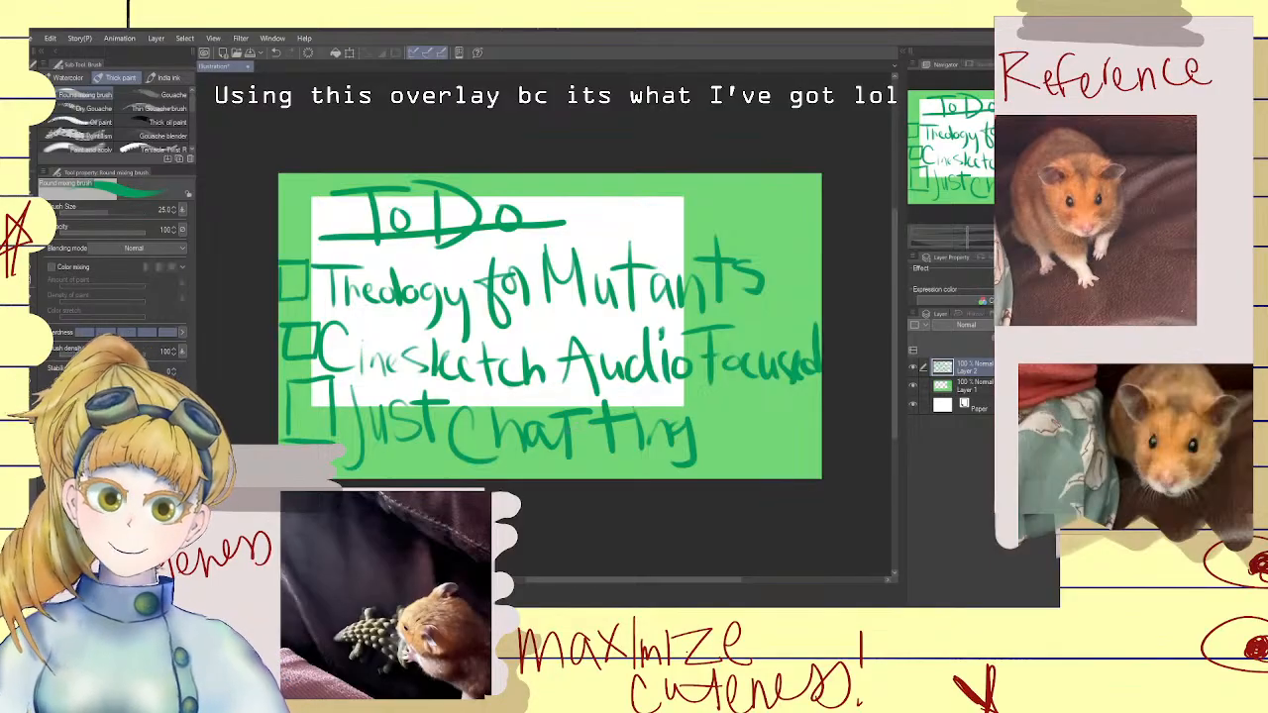
# Open the existing banner illustration of the laboratory with the large tank and look it over
pyautogui.click(36, 38)
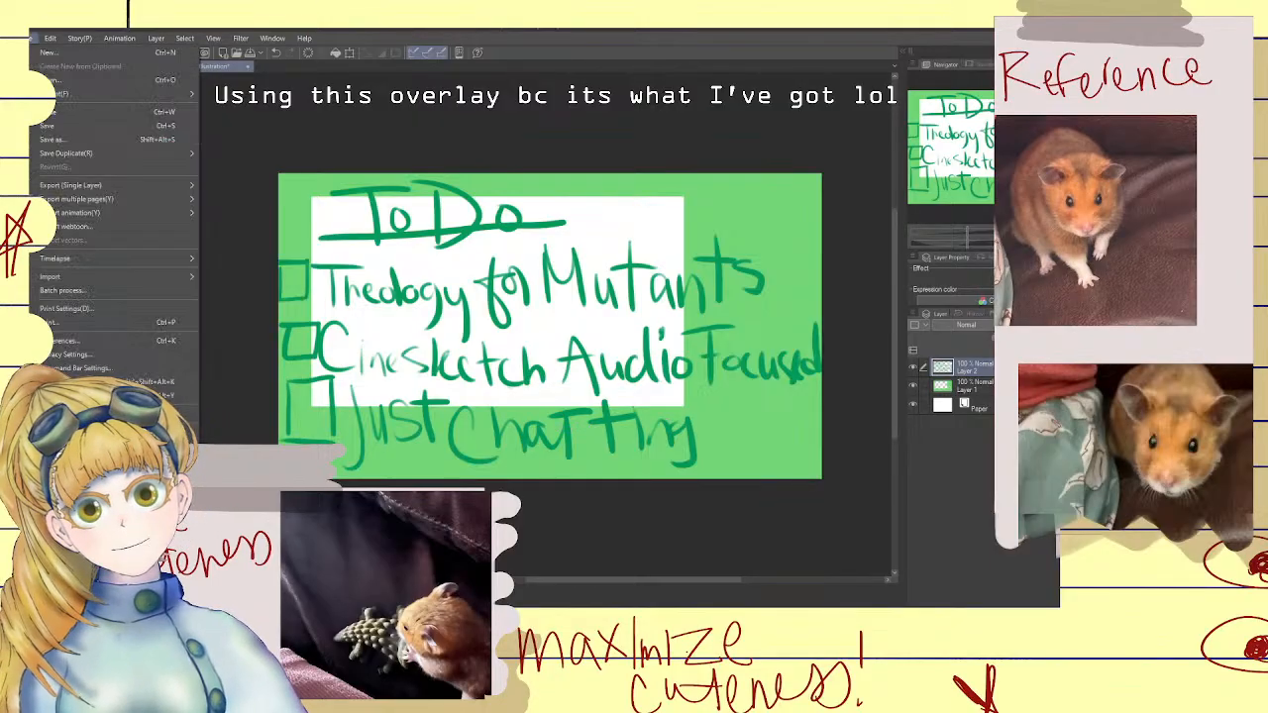
pyautogui.click(60, 86)
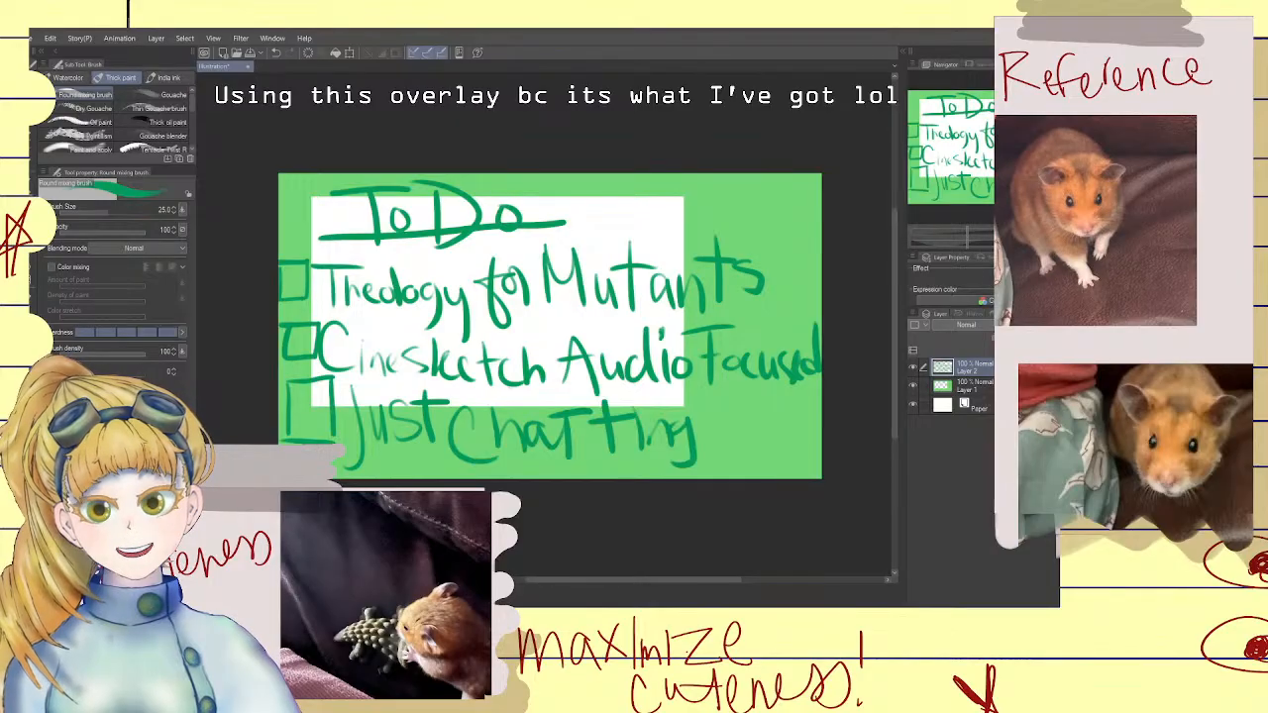
pyautogui.scroll(-1, 555, 255)
pyautogui.scroll(1, 556, 256)
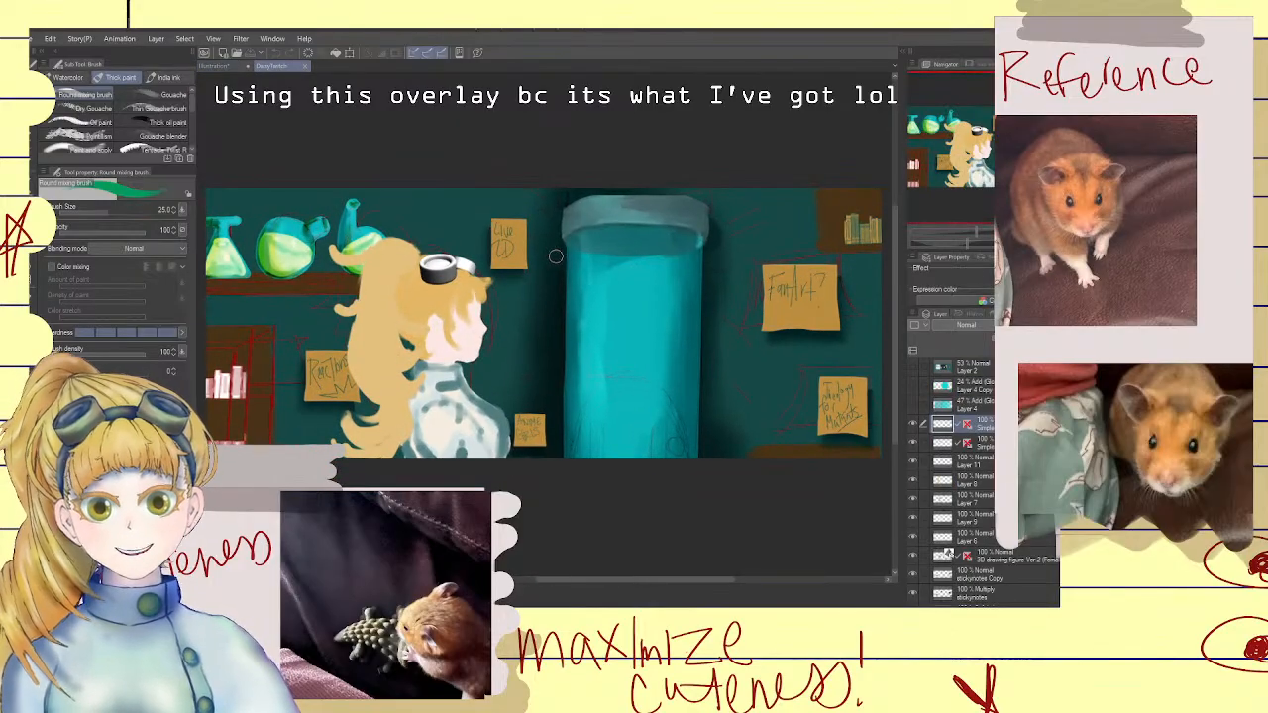
pyautogui.scroll(-1, 556, 256)
pyautogui.scroll(1, 556, 256)
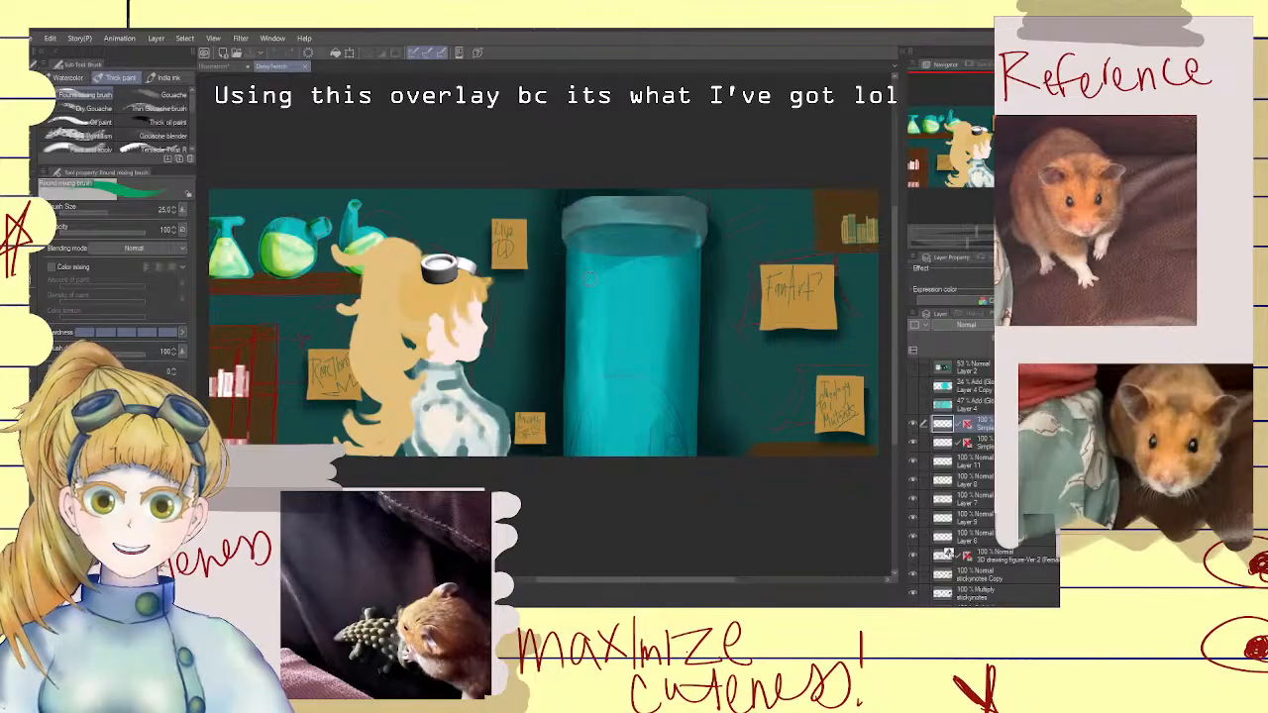
pyautogui.scroll(-1, 591, 280)
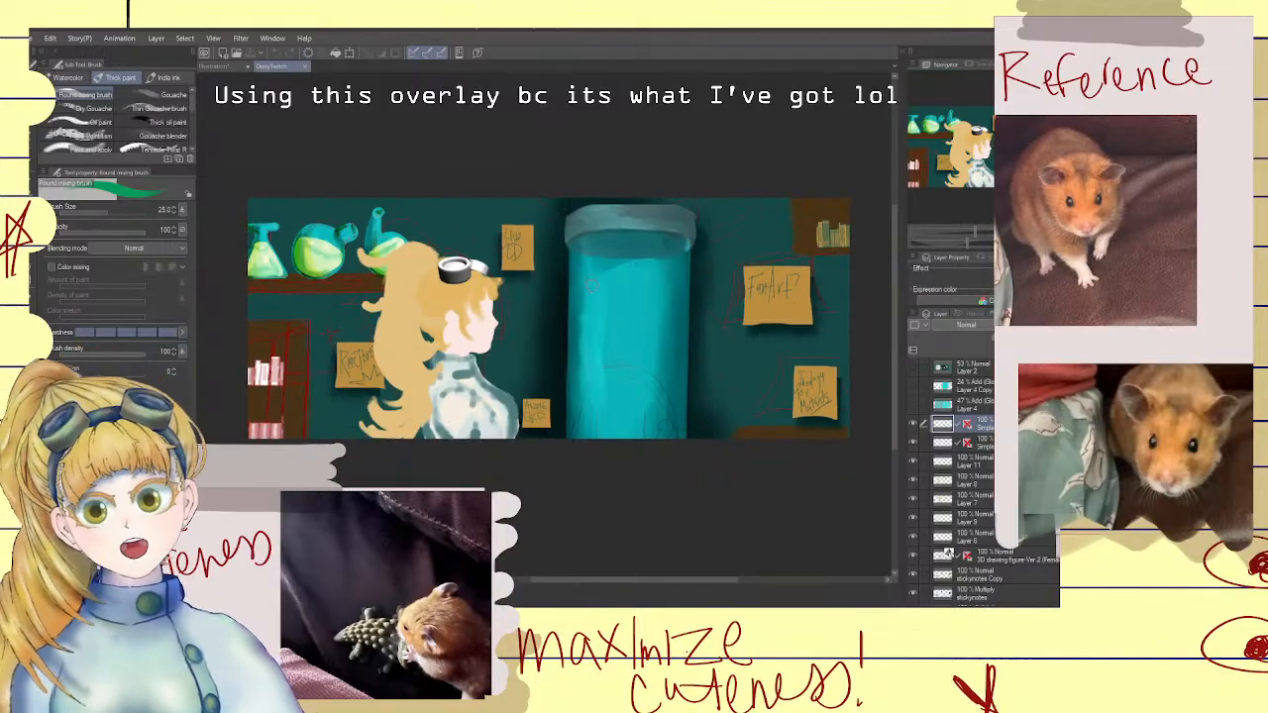
# Show the two Add (Glow) layers of the banner and lower the opacity of Layer 4
pyautogui.click(912, 386)
pyautogui.click(913, 404)
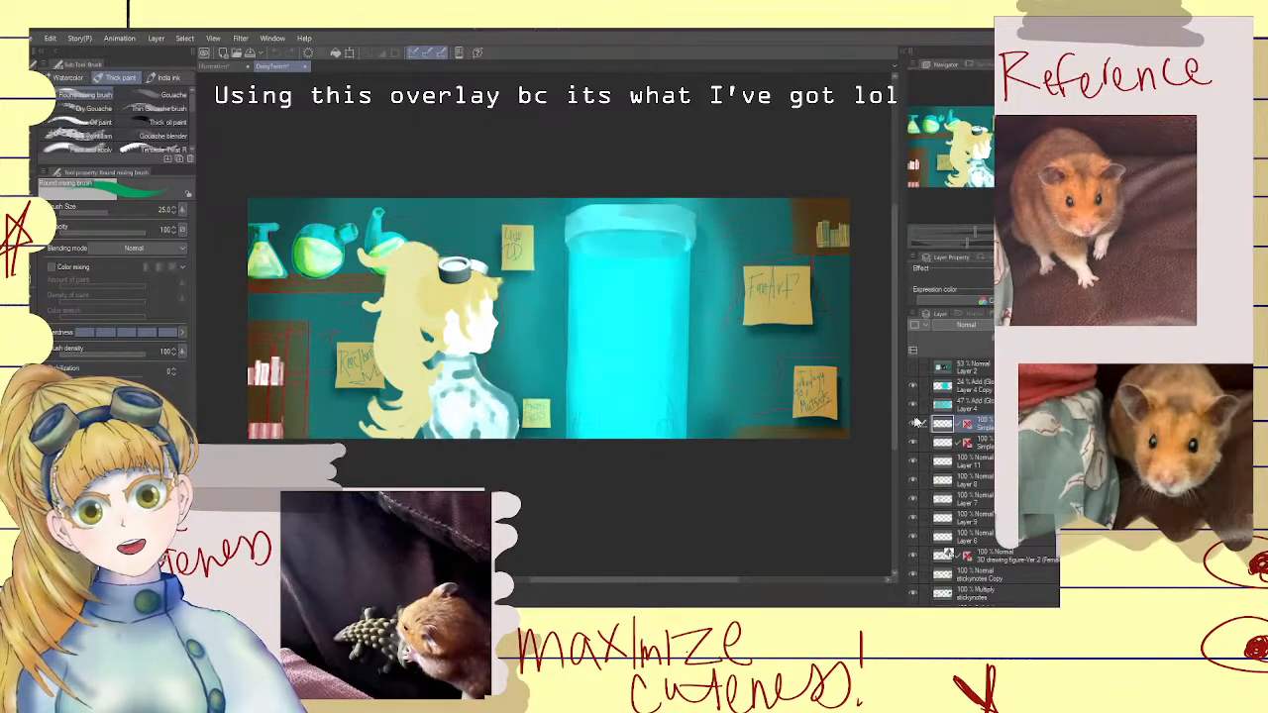
pyautogui.click(974, 405)
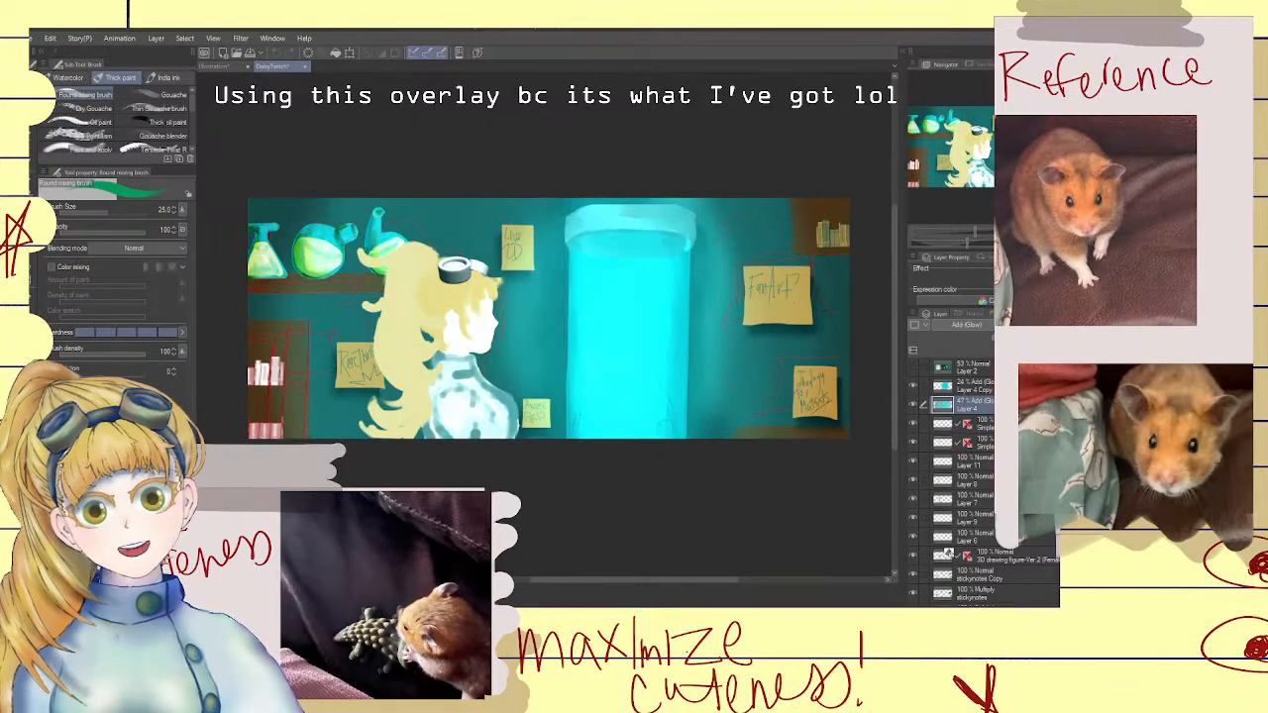
pyautogui.click(1012, 325)
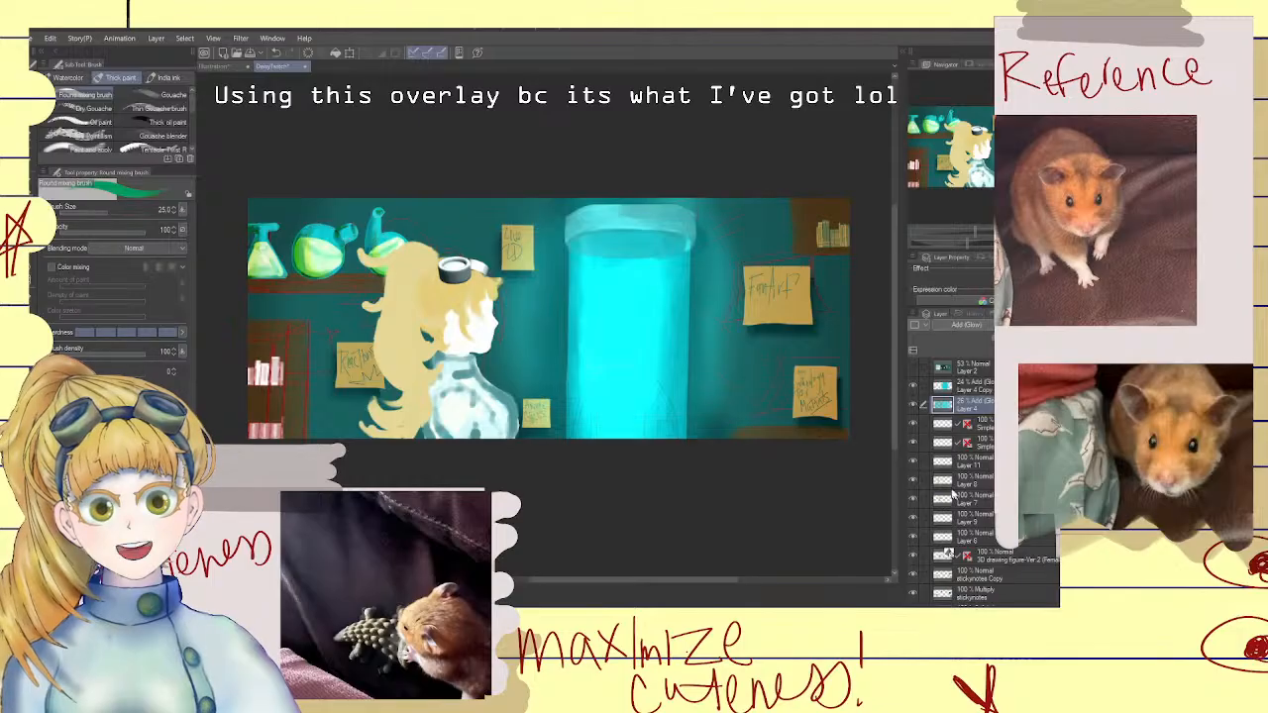
# Show the channel-page screenshot on Layer 2 over the banner and raise its opacity to 100%
pyautogui.click(957, 367)
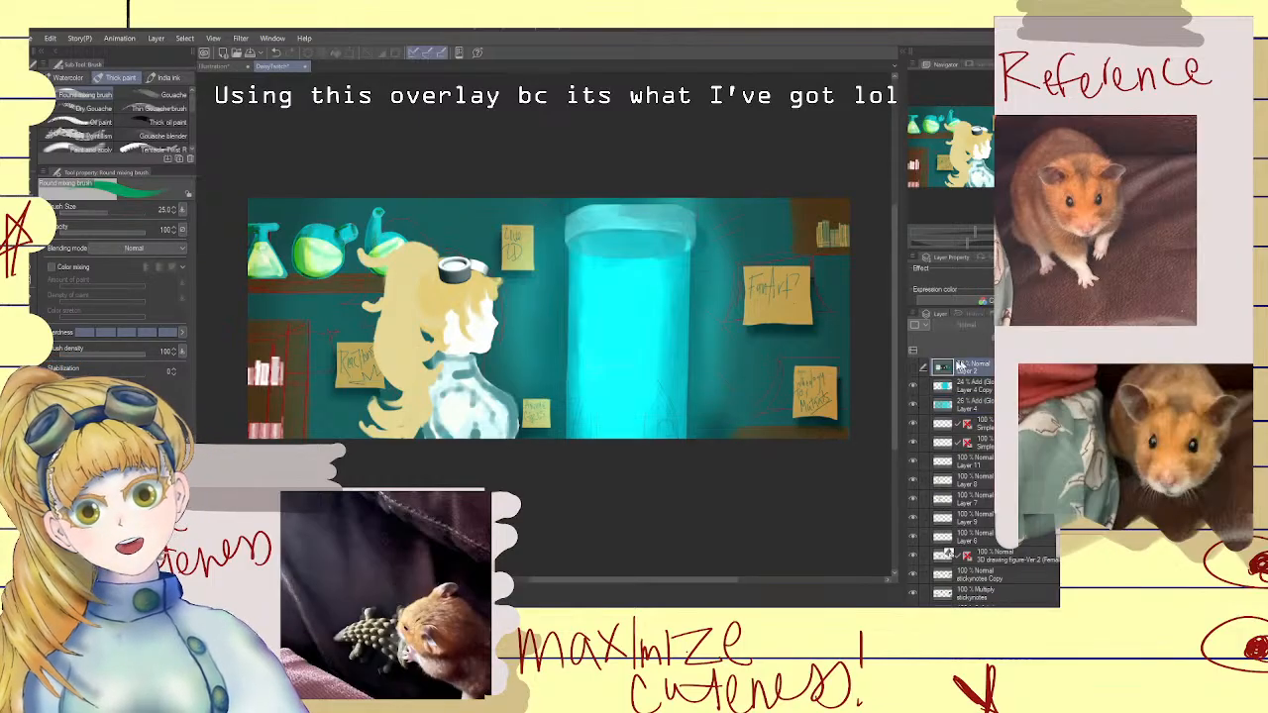
pyautogui.click(912, 368)
pyautogui.scroll(-2, 613, 431)
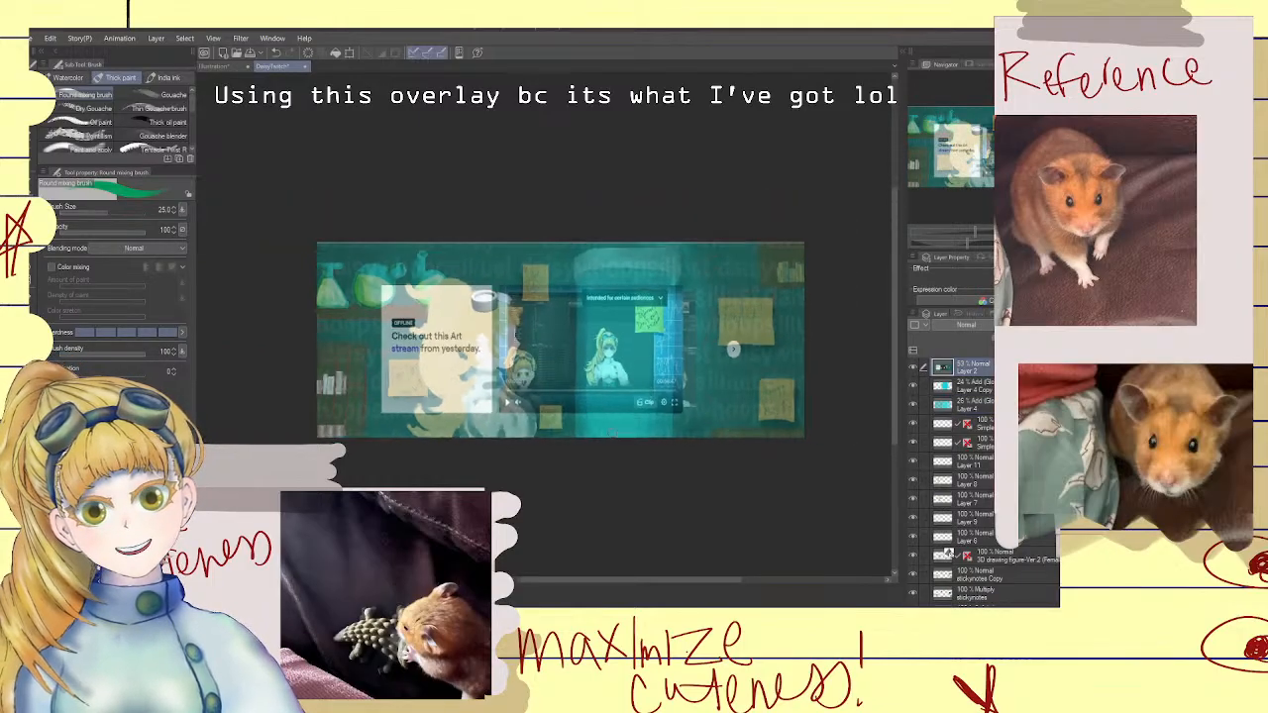
pyautogui.scroll(2, 613, 431)
pyautogui.click(1023, 325)
pyautogui.moveTo(1024, 325); pyautogui.dragTo(1048, 325)
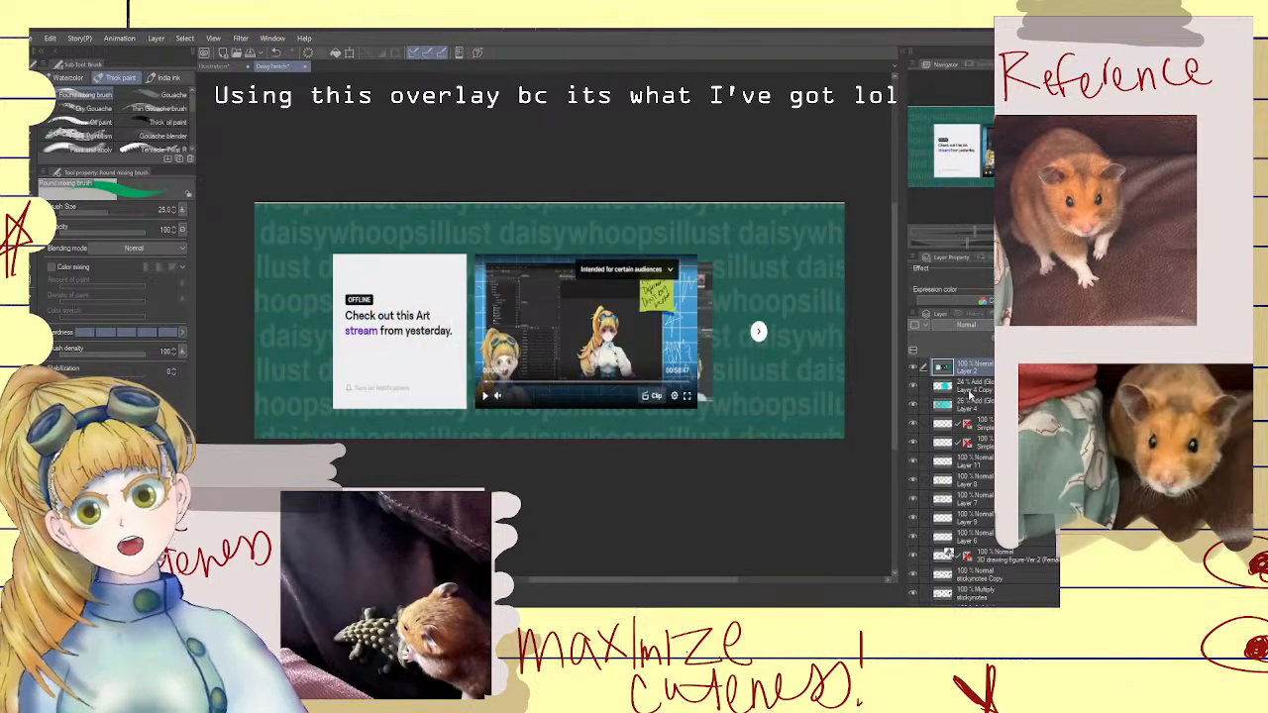
# Try green brush strokes over the video preview in the screenshot and undo them
pyautogui.scroll(3, 594, 500)
pyautogui.scroll(-2, 597, 496)
pyautogui.moveTo(488, 414)
pyautogui.mouseDown()
pyautogui.moveTo(535, 392)
pyautogui.moveTo(519, 381)
pyautogui.mouseUp()
pyautogui.hotkey('ctrl', 'z')
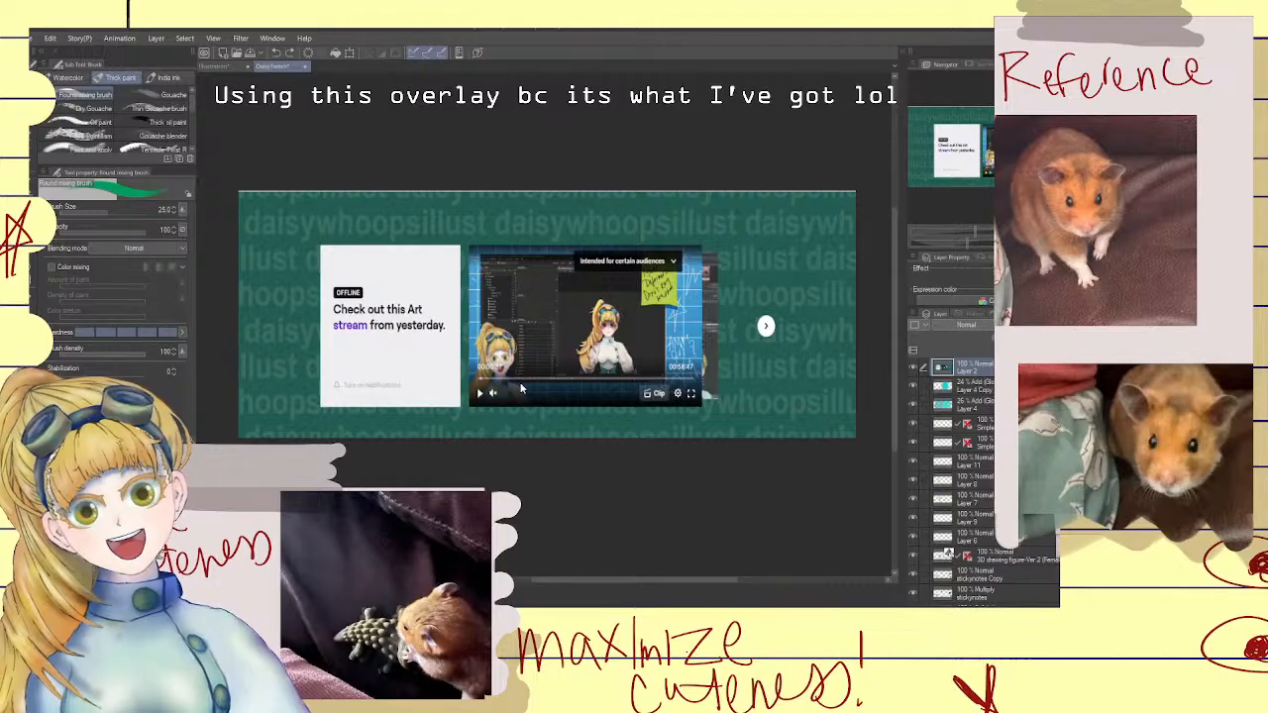
pyautogui.moveTo(529, 297); pyautogui.dragTo(515, 341)
pyautogui.moveTo(497, 315); pyautogui.dragTo(513, 348)
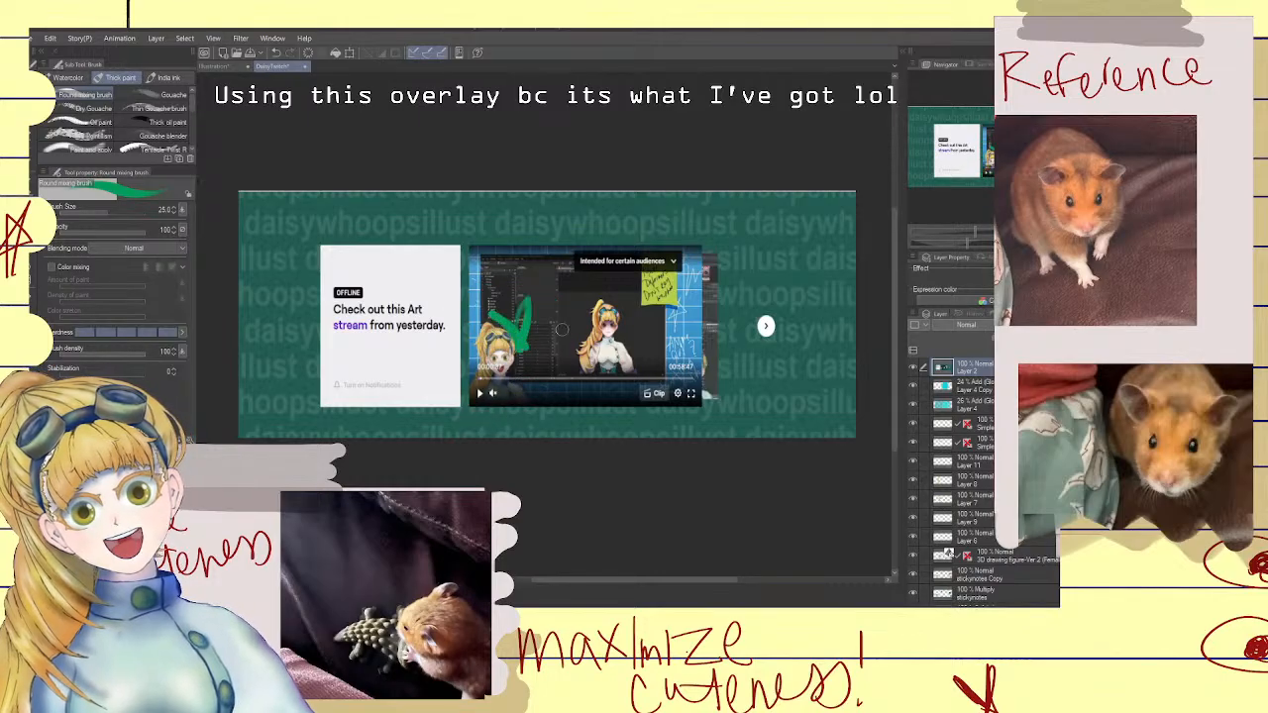
pyautogui.hotkey('ctrl', 'z')
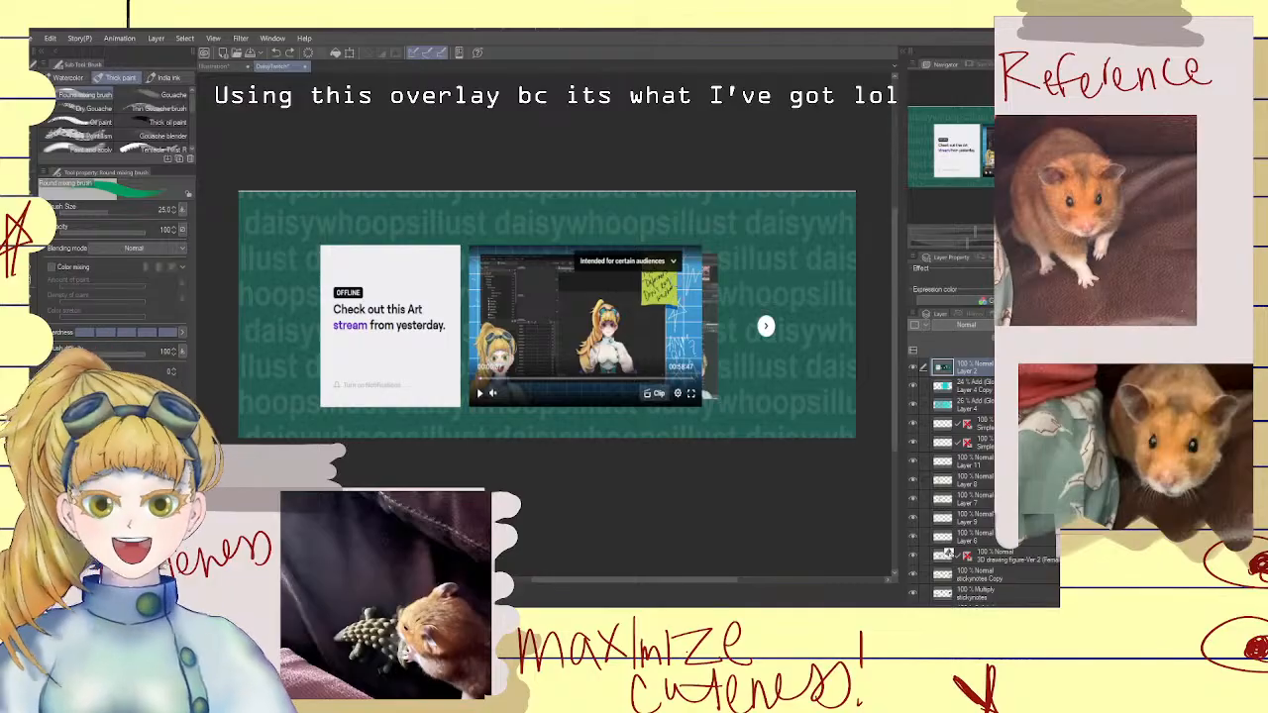
# Reduce the opacity of the channel-page screenshot layer to 62% and hide the layer
pyautogui.click(1015, 325)
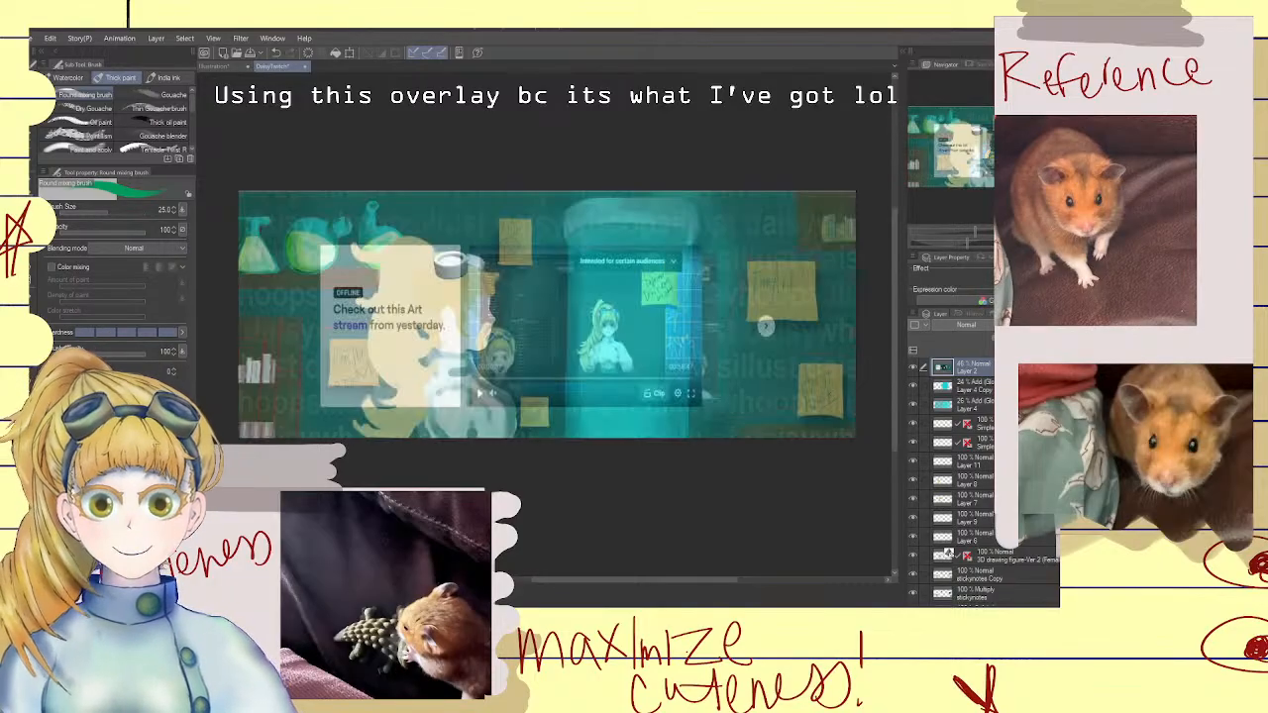
pyautogui.moveTo(1017, 325)
pyautogui.mouseDown()
pyautogui.moveTo(1036, 325)
pyautogui.moveTo(1023, 325)
pyautogui.mouseUp()
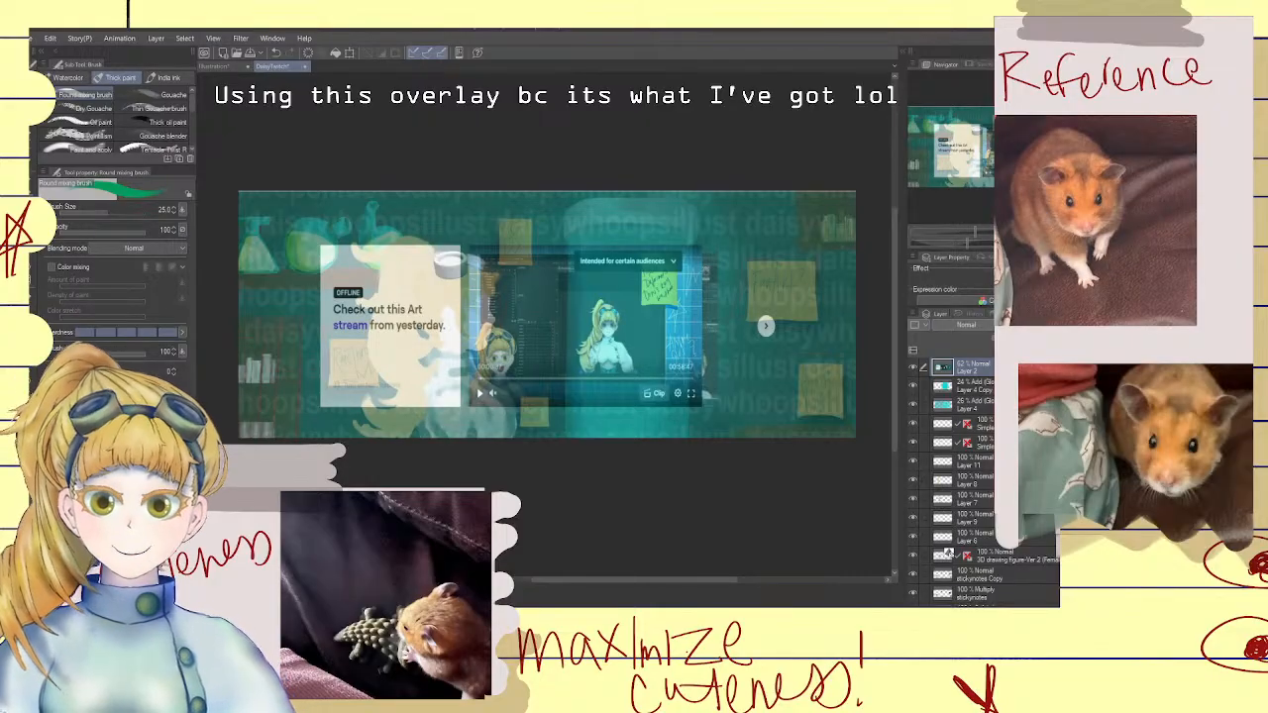
pyautogui.click(913, 369)
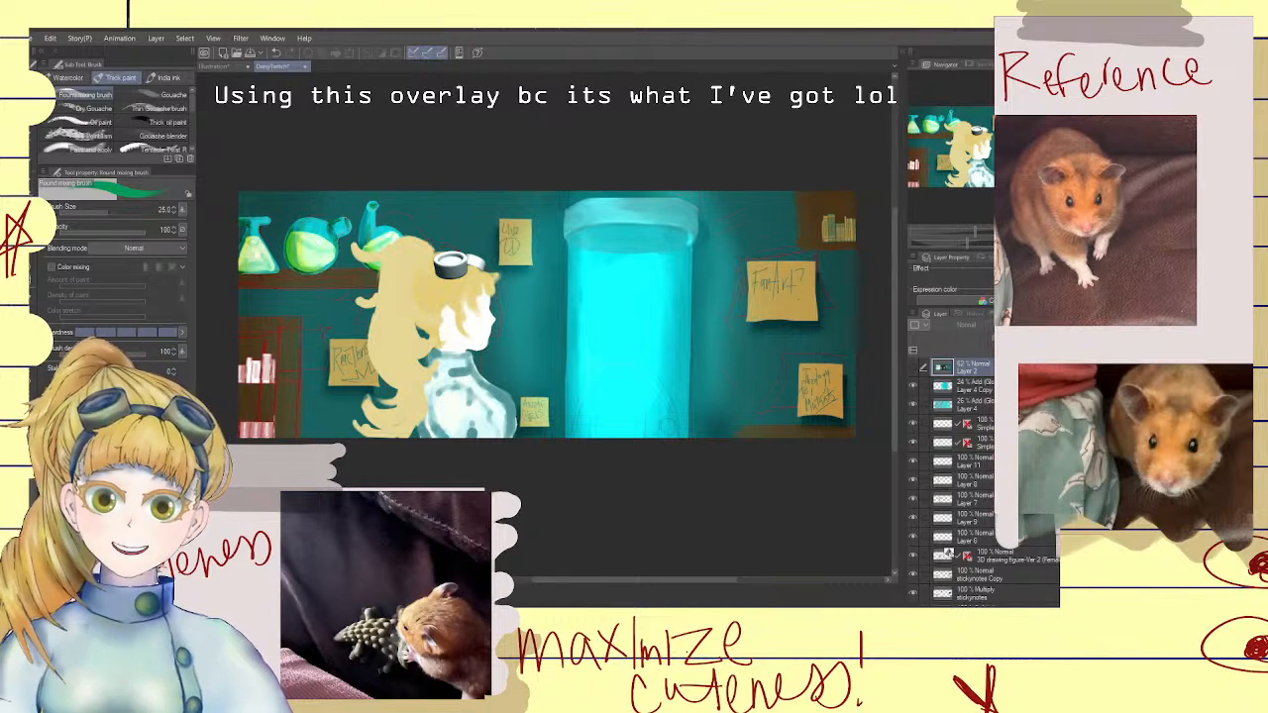
# Check the two layers directly below the glow layers, switching the upper one's visibility off and on
pyautogui.click(978, 424)
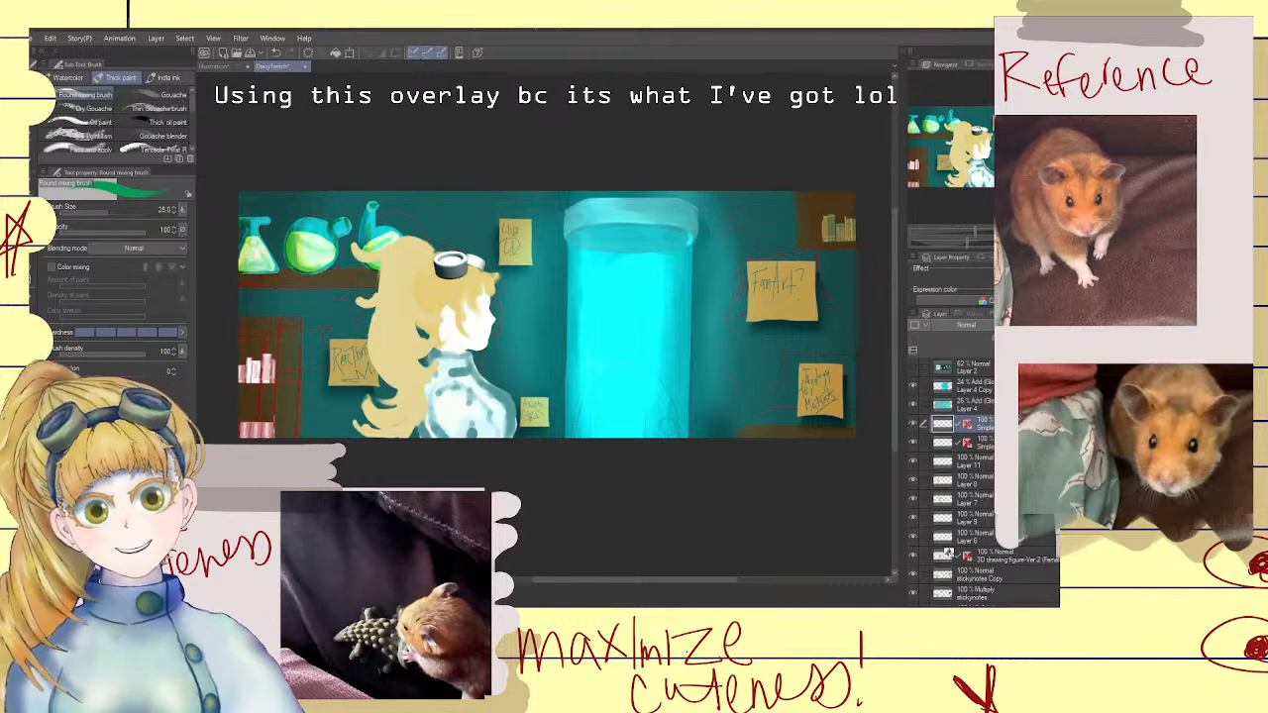
pyautogui.click(978, 442)
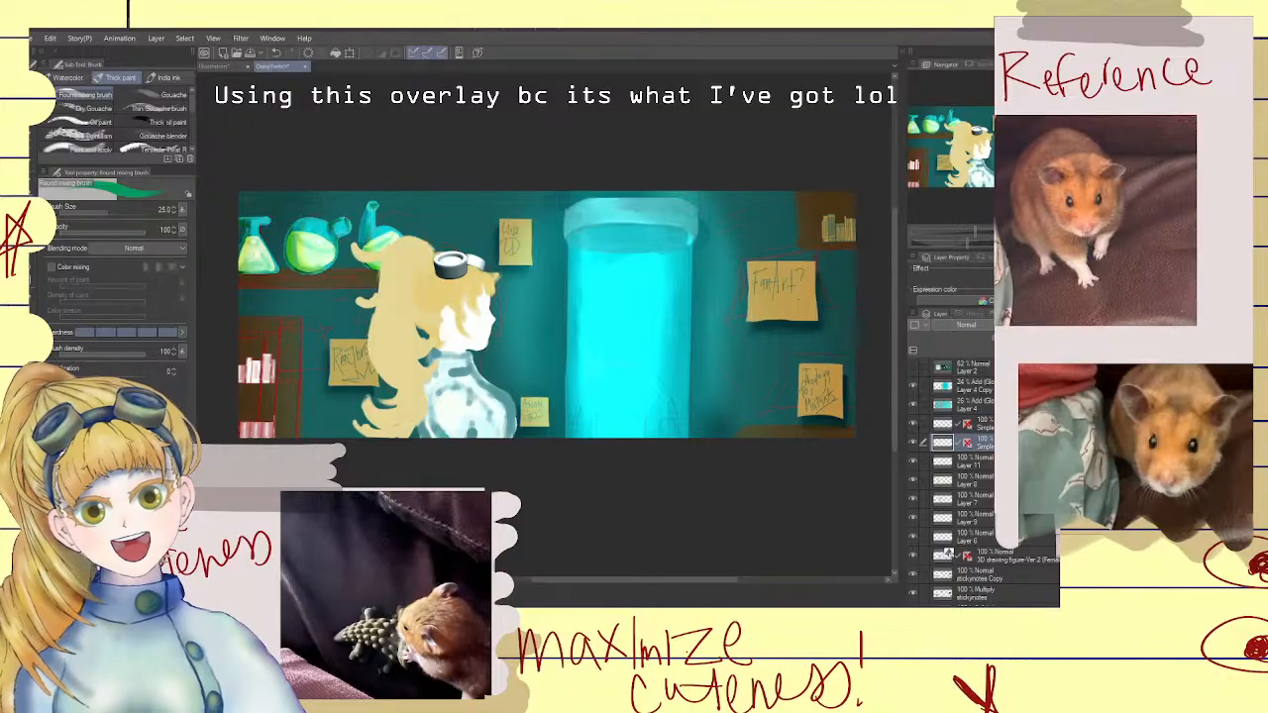
pyautogui.click(978, 424)
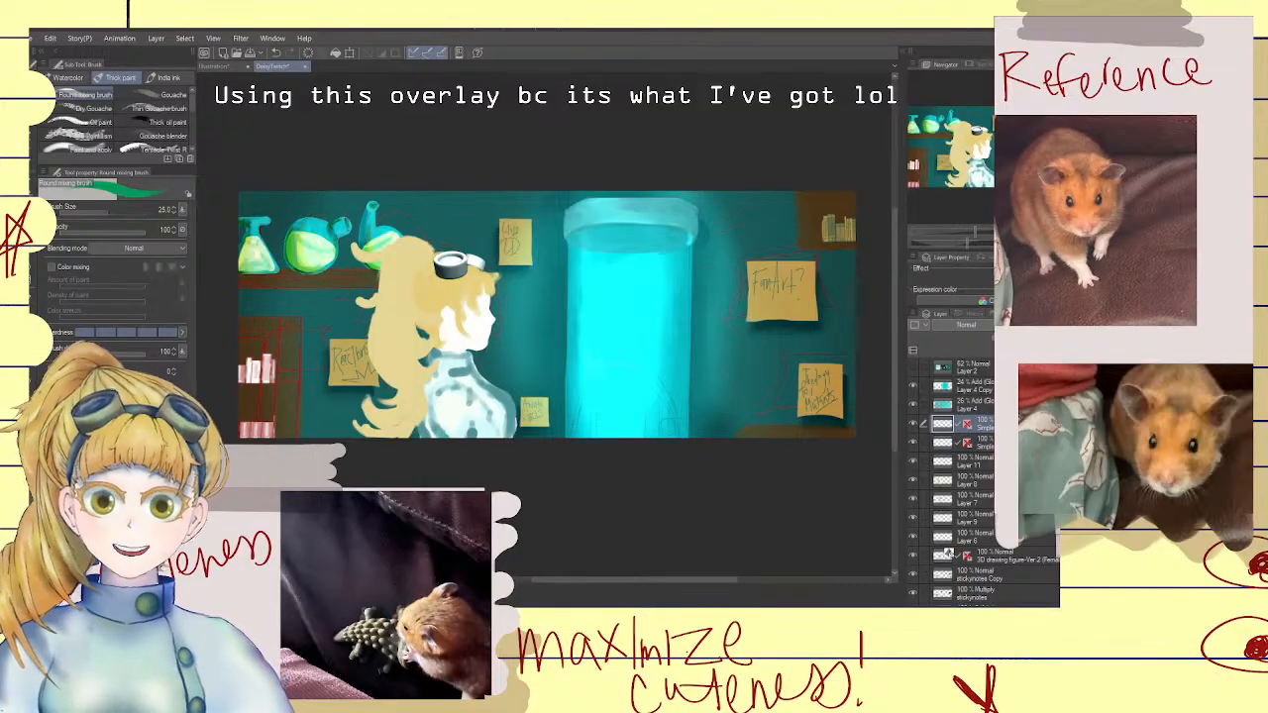
pyautogui.click(914, 423)
pyautogui.click(916, 424)
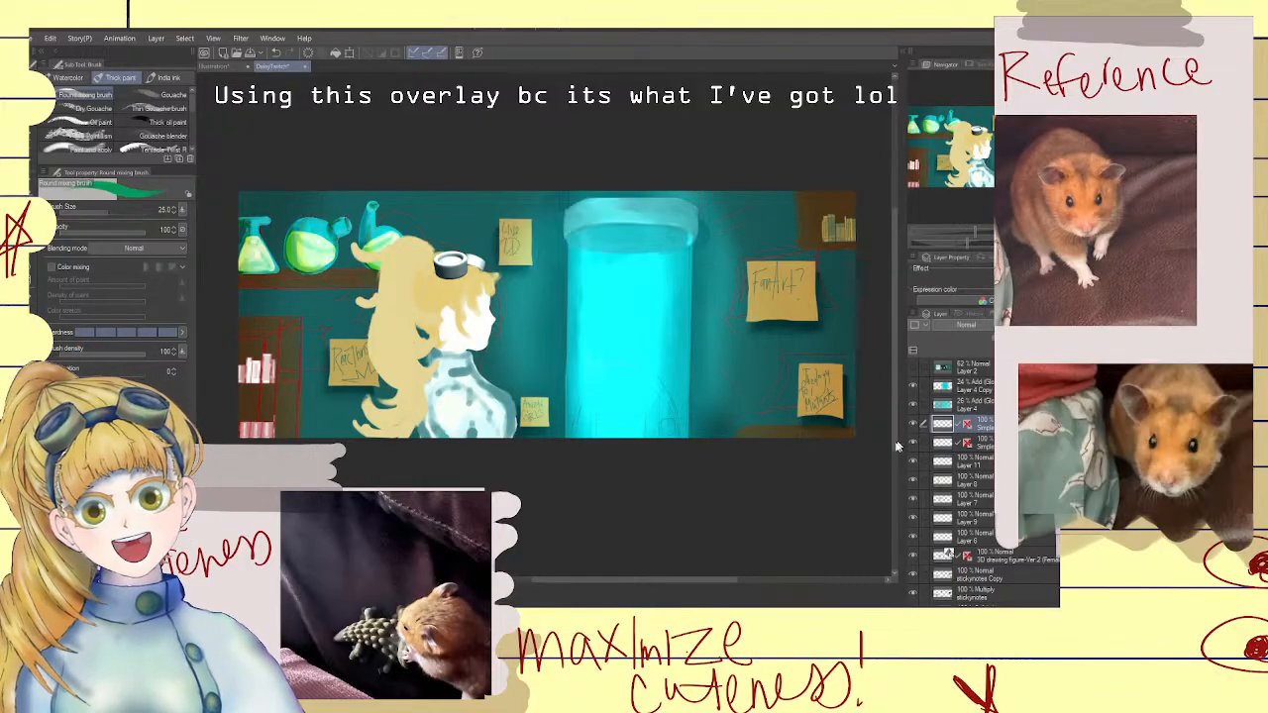
# Close the laboratory banner document and return to the to-do list canvas
pyautogui.scroll(-1, 557, 352)
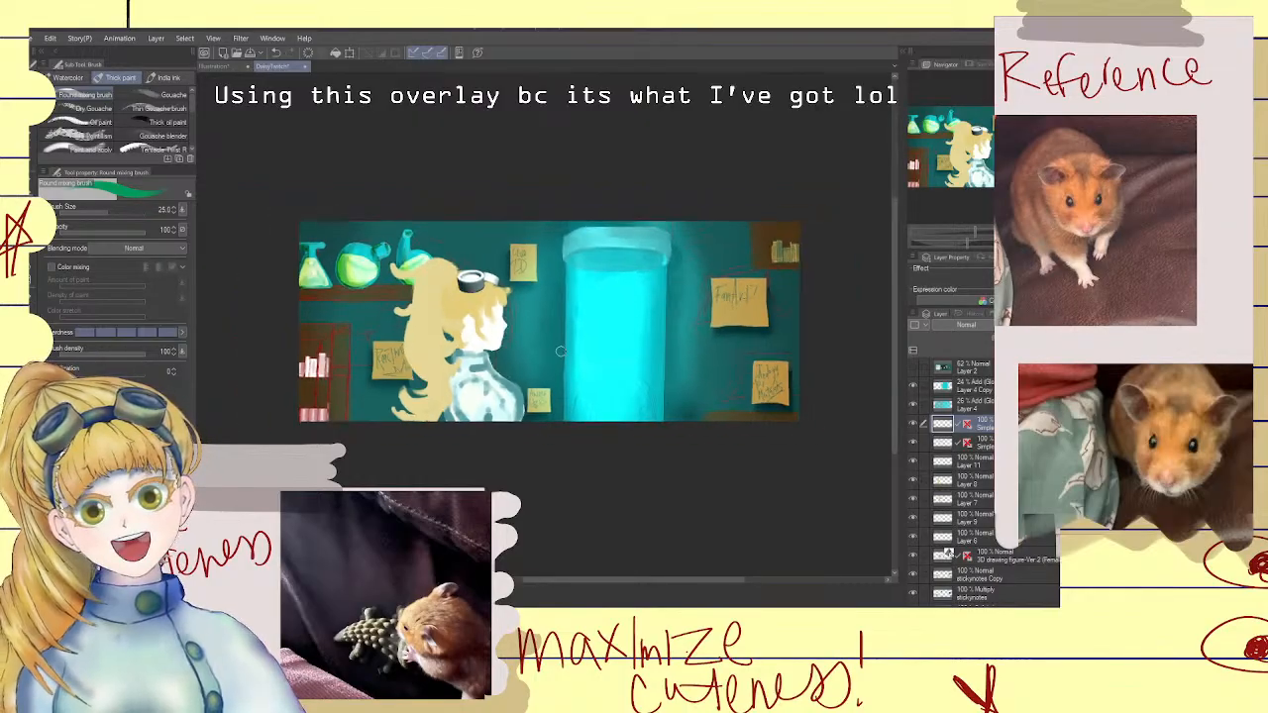
pyautogui.scroll(1, 561, 352)
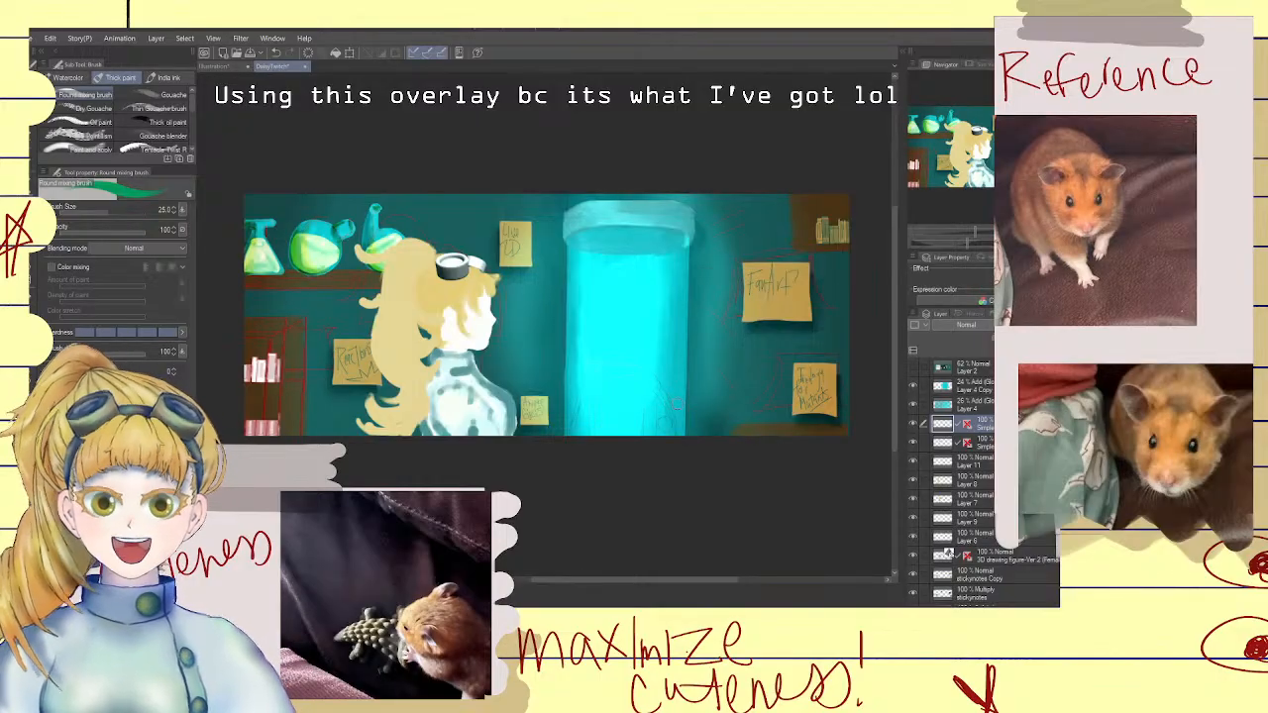
pyautogui.click(306, 67)
pyautogui.click(523, 245)
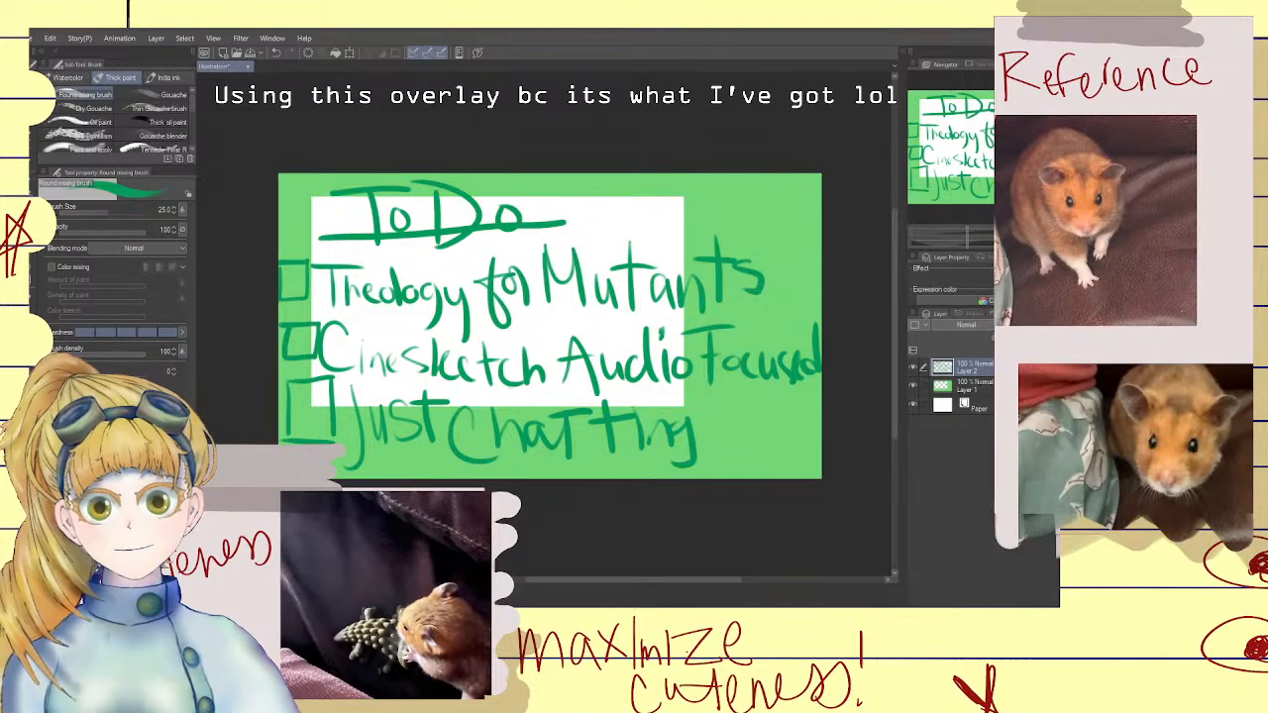
# Hide the handwritten list to view the green frame alone, select Layer 1 and show the list again
pyautogui.hotkey('alt', 'Tab')
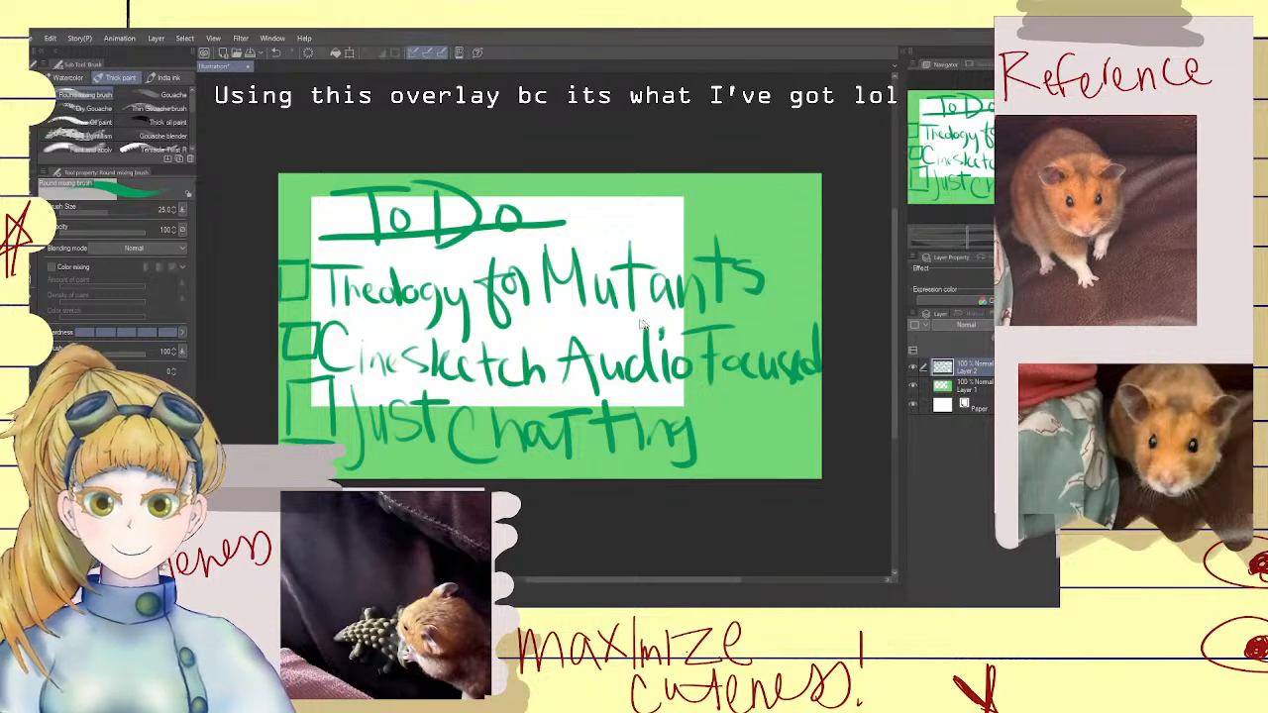
pyautogui.scroll(-2, 841, 365)
pyautogui.scroll(1, 761, 369)
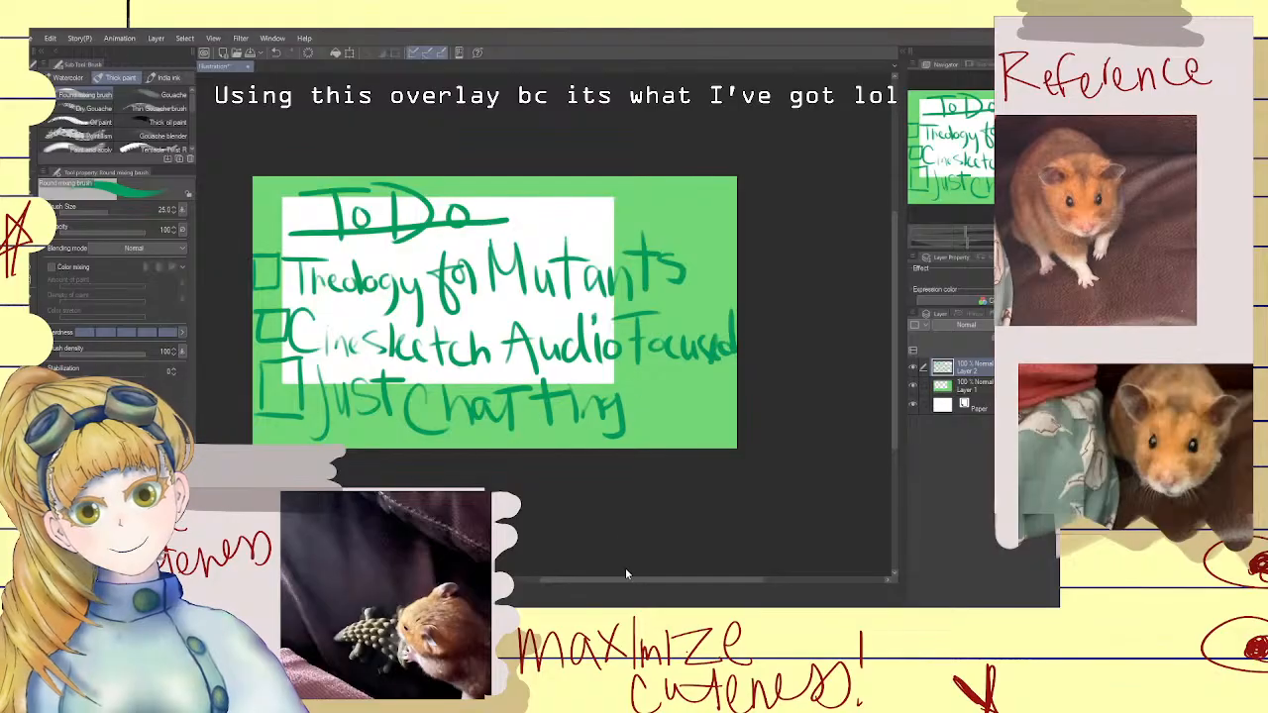
pyautogui.moveTo(628, 579); pyautogui.dragTo(676, 578)
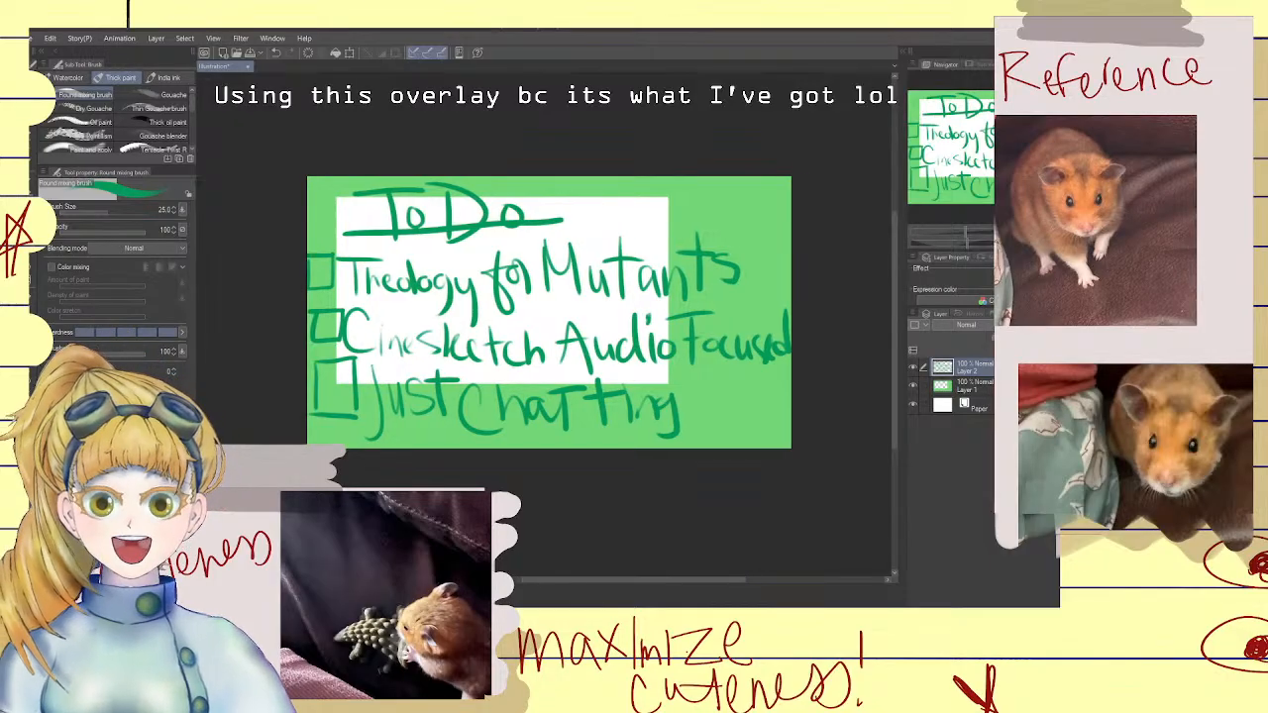
pyautogui.click(916, 367)
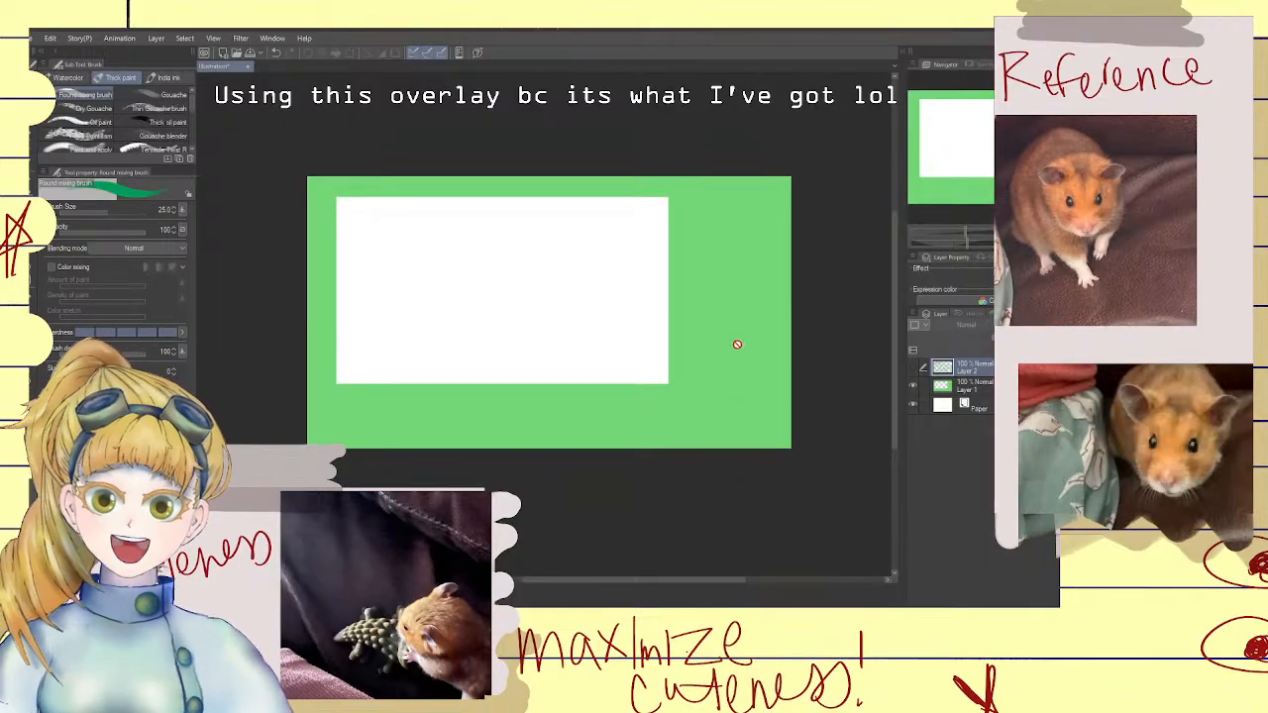
pyautogui.scroll(-1, 733, 353)
pyautogui.scroll(1, 733, 353)
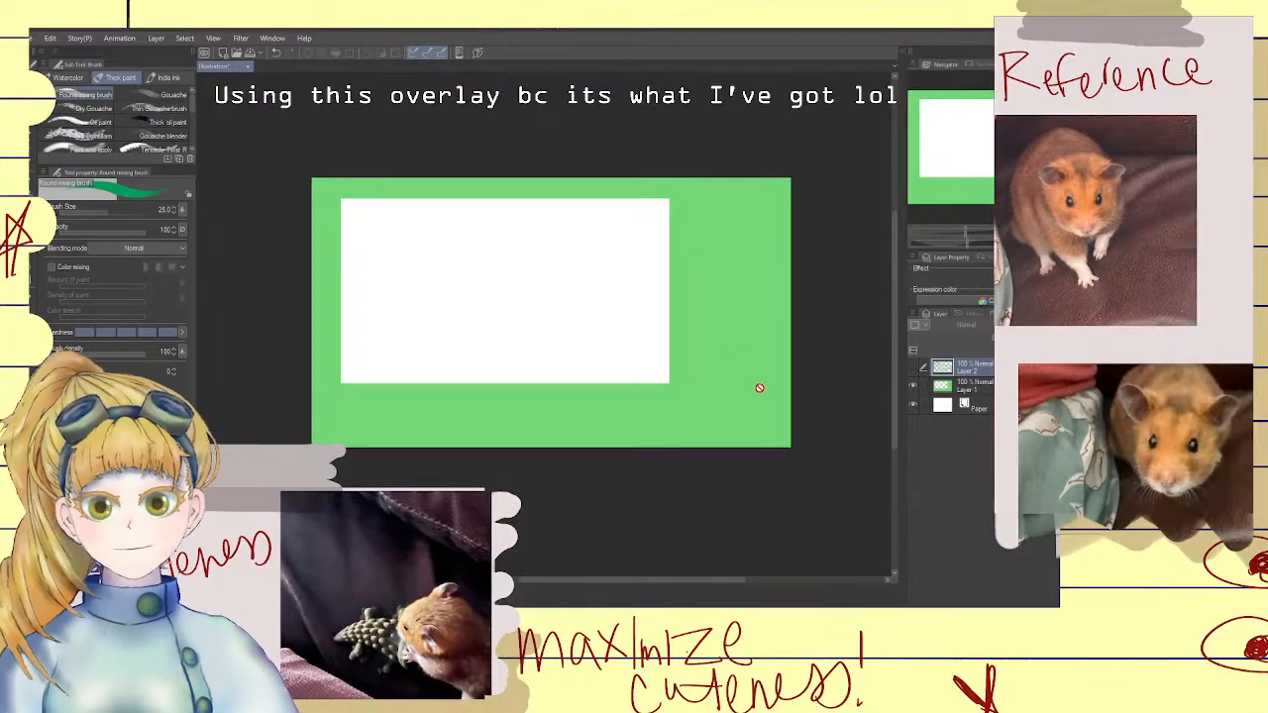
pyautogui.click(965, 392)
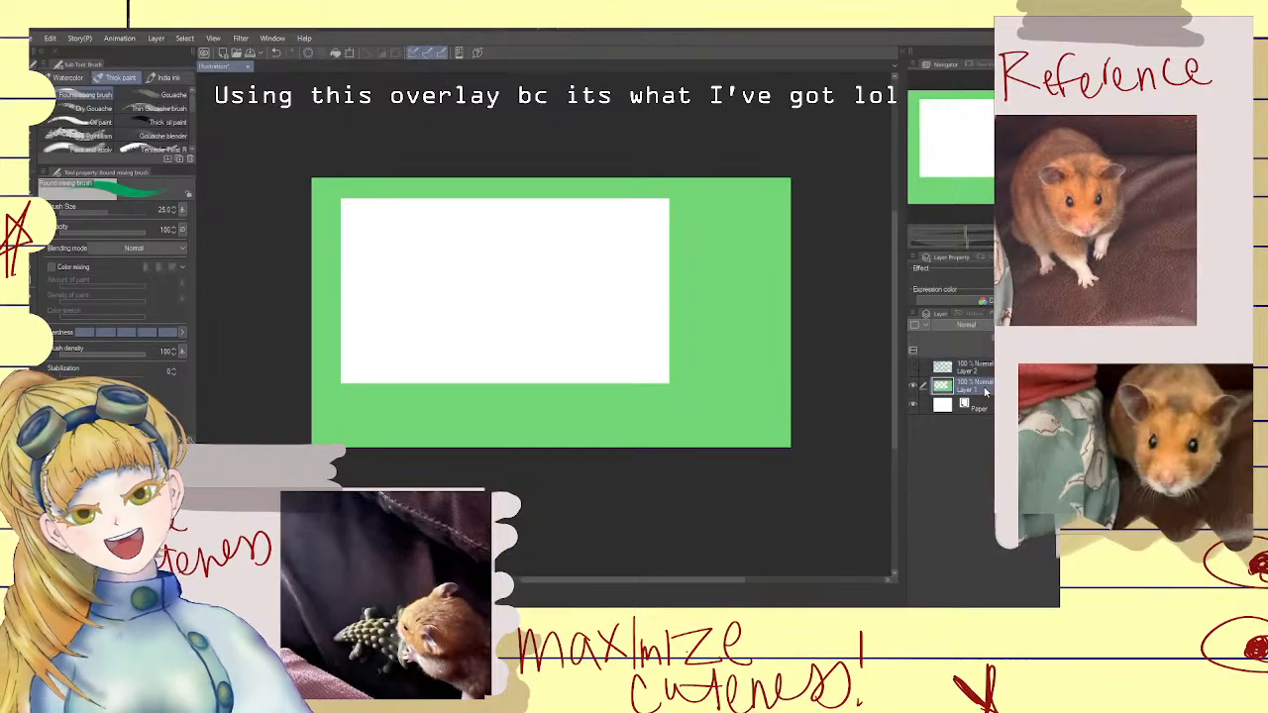
pyautogui.click(913, 368)
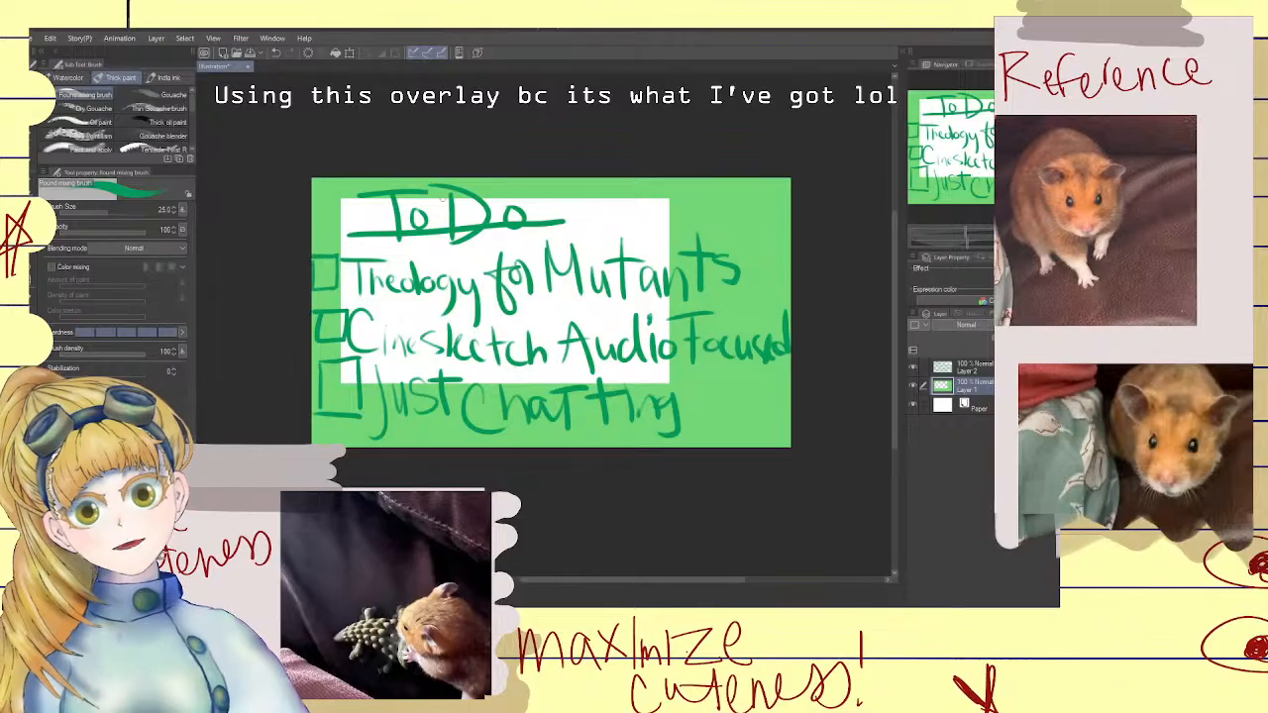
# Cross off the "Theology for Mutants" checkbox on Layer 2, after undoing a first mark made on Layer 1
pyautogui.moveTo(313, 263); pyautogui.dragTo(339, 255)
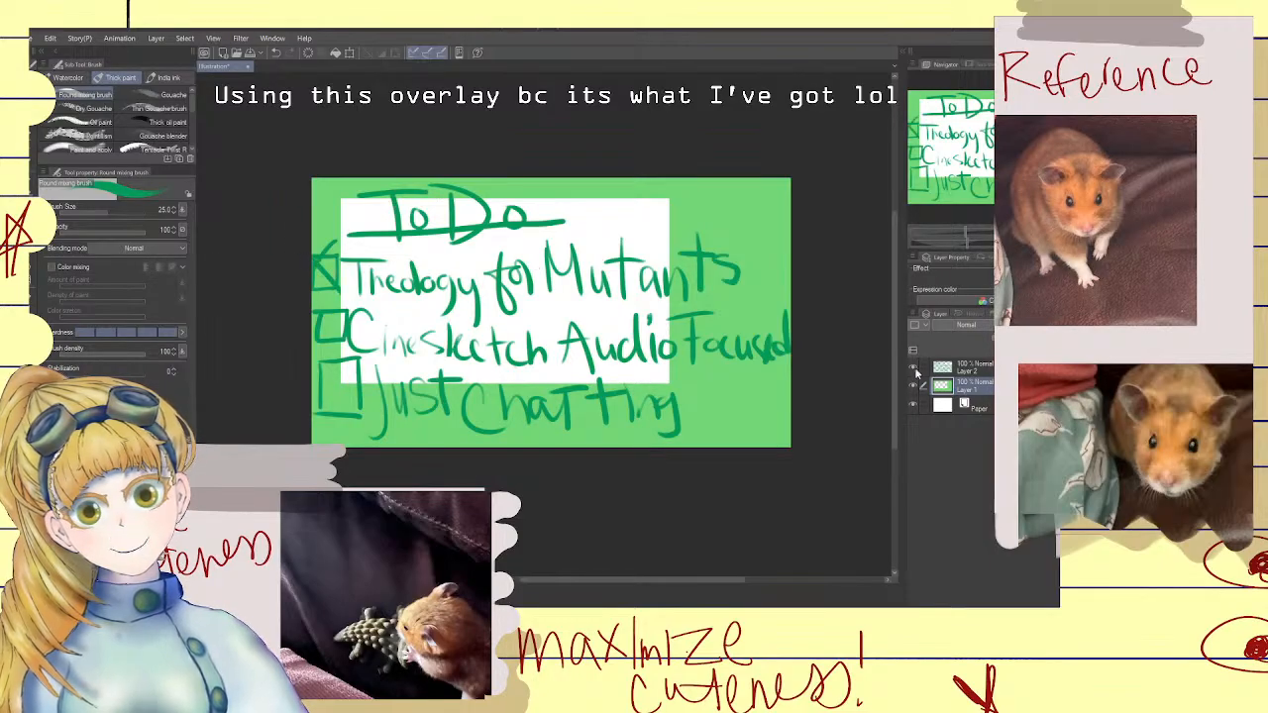
pyautogui.hotkey('ctrl', 'z')
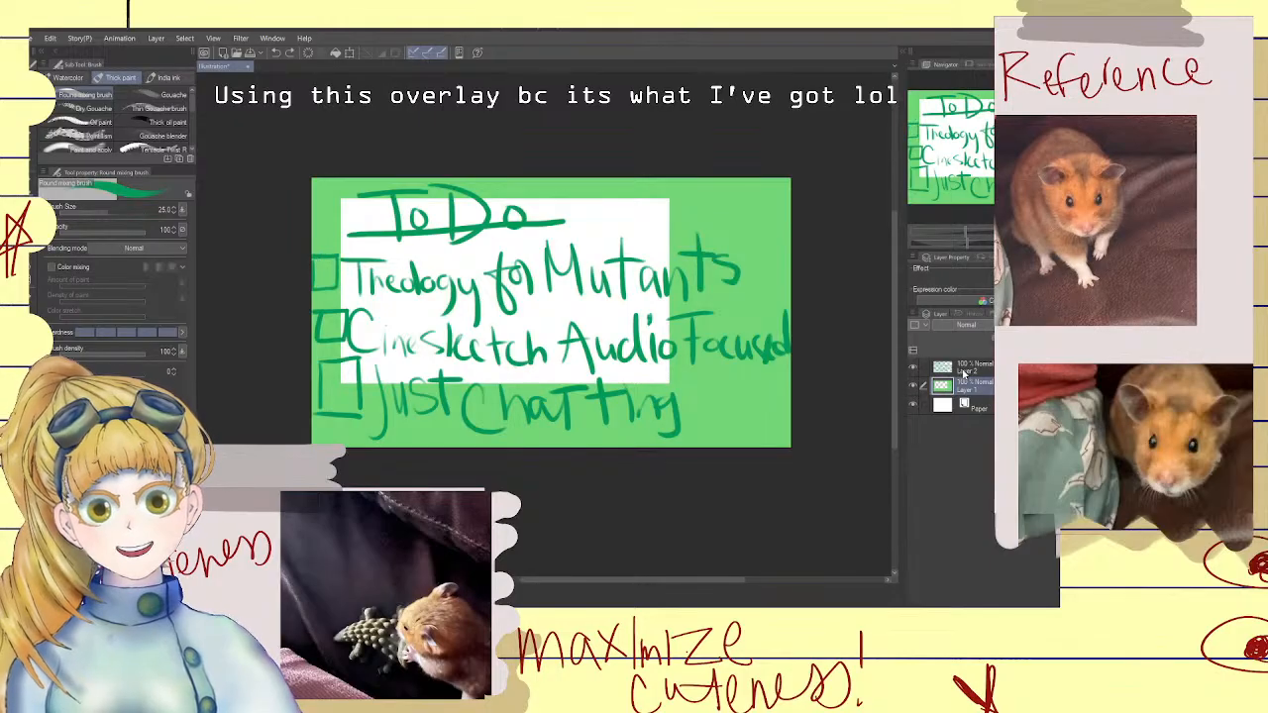
pyautogui.click(963, 368)
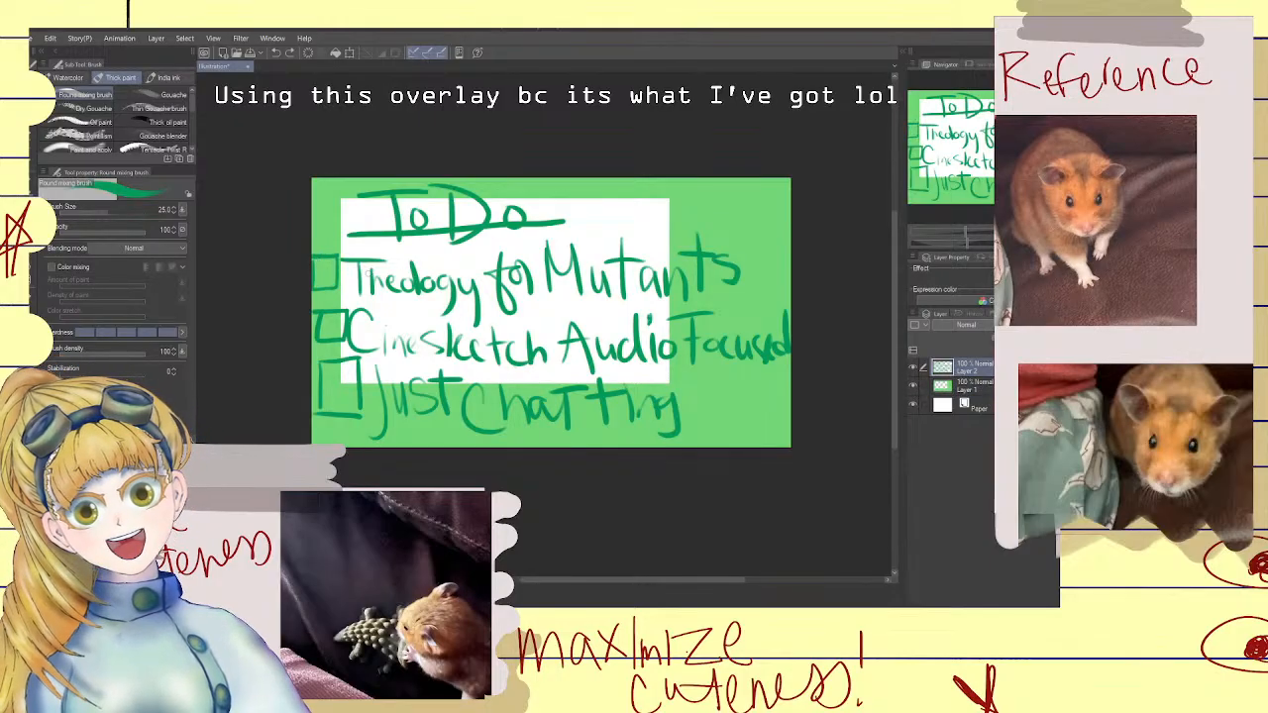
pyautogui.moveTo(307, 246)
pyautogui.mouseDown()
pyautogui.moveTo(337, 285)
pyautogui.moveTo(341, 235)
pyautogui.mouseUp()
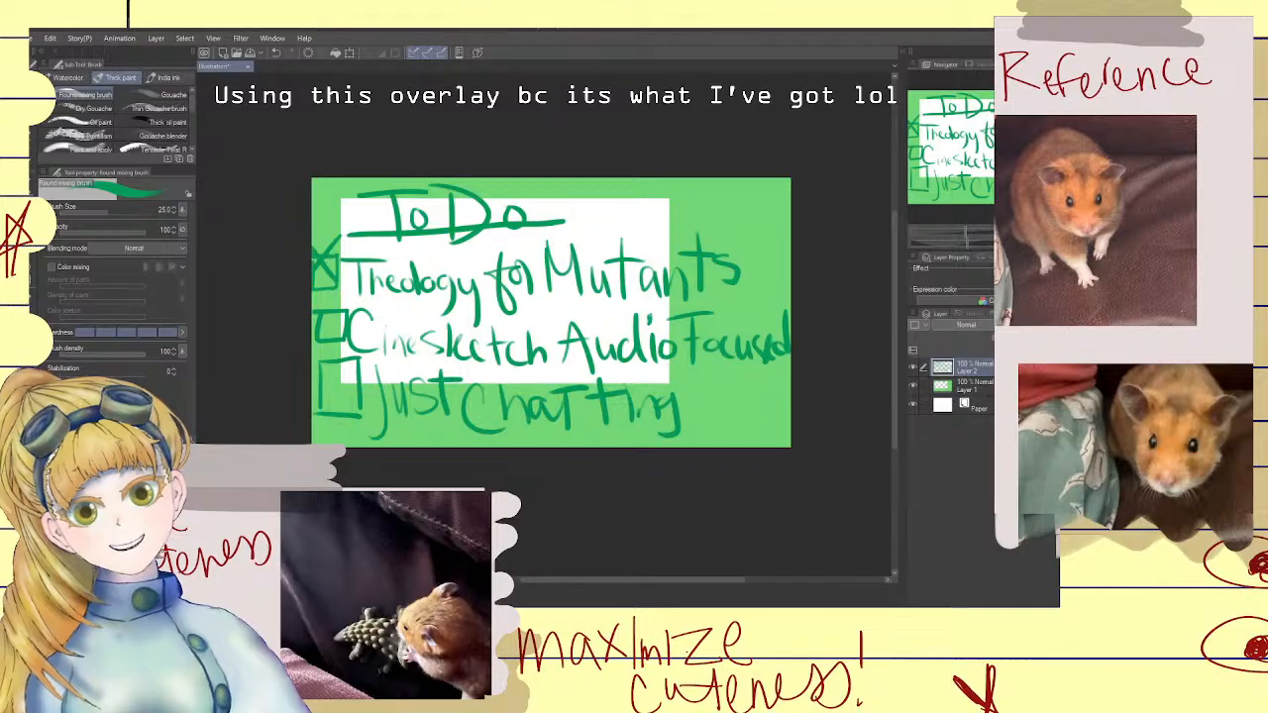
# Hide the handwritten list on Layer 2 and add a new raster layer directly above Layer 1
pyautogui.click(913, 369)
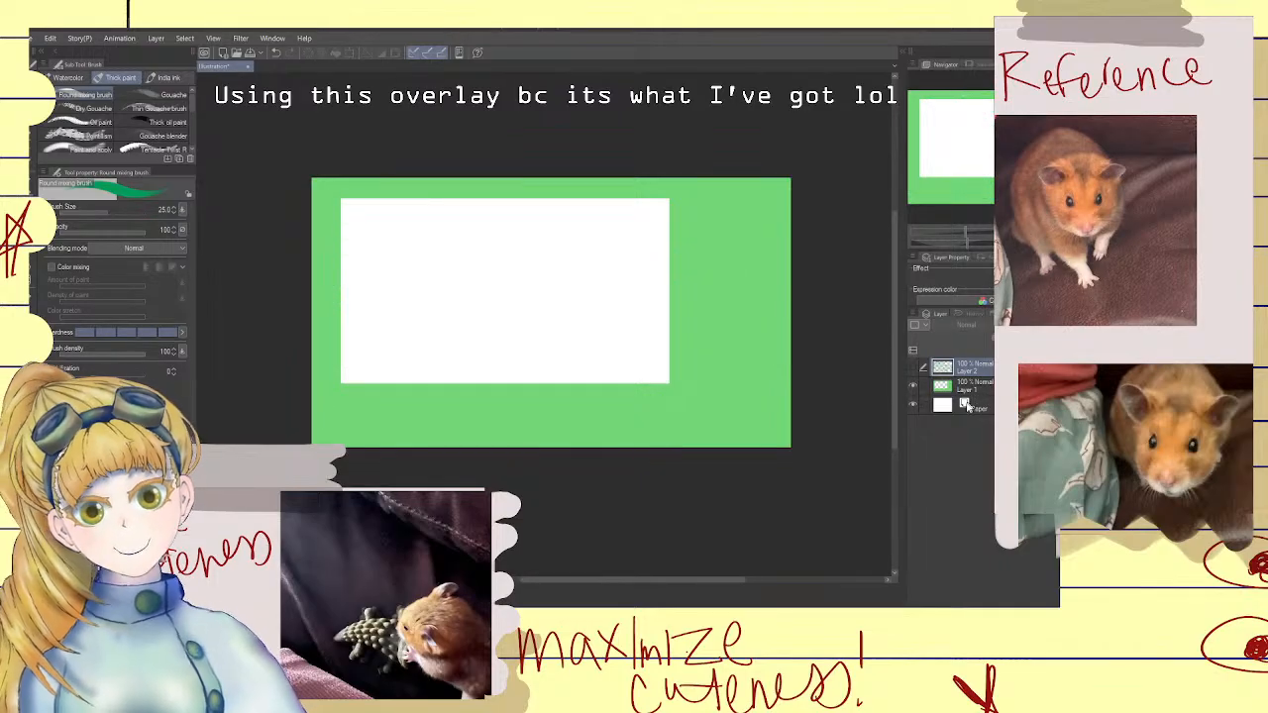
pyautogui.click(974, 387)
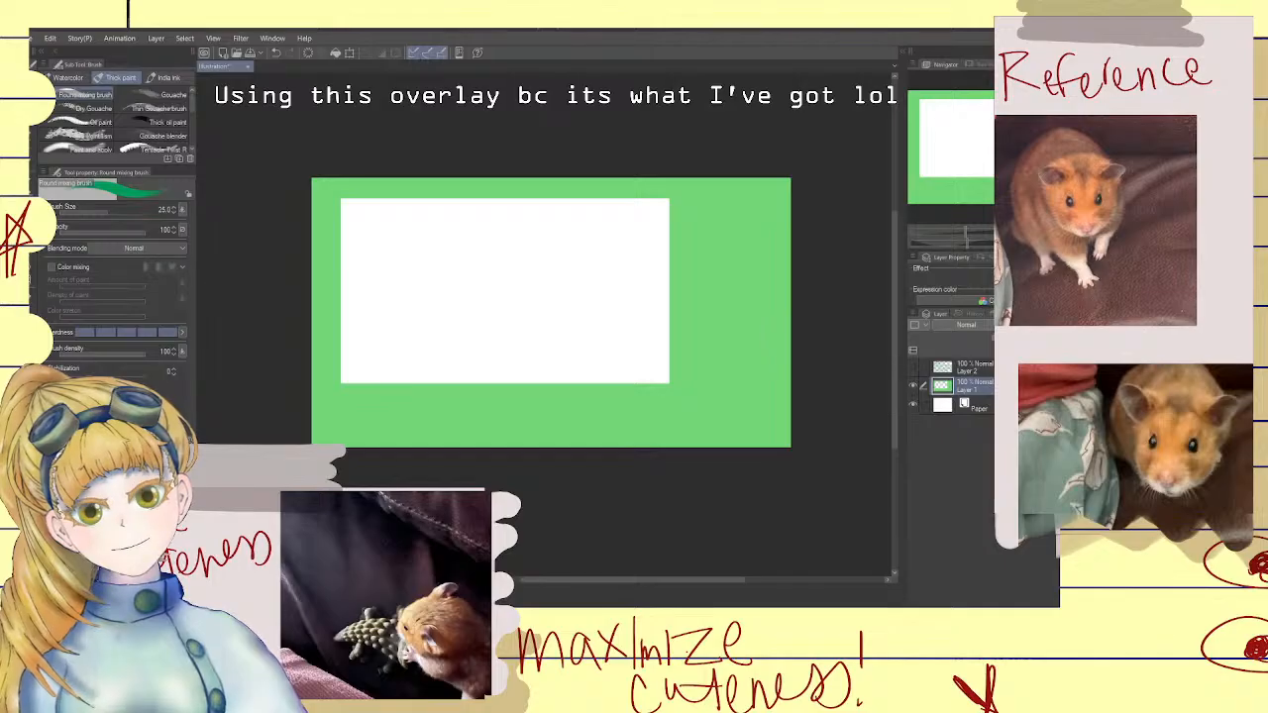
pyautogui.click(1002, 351)
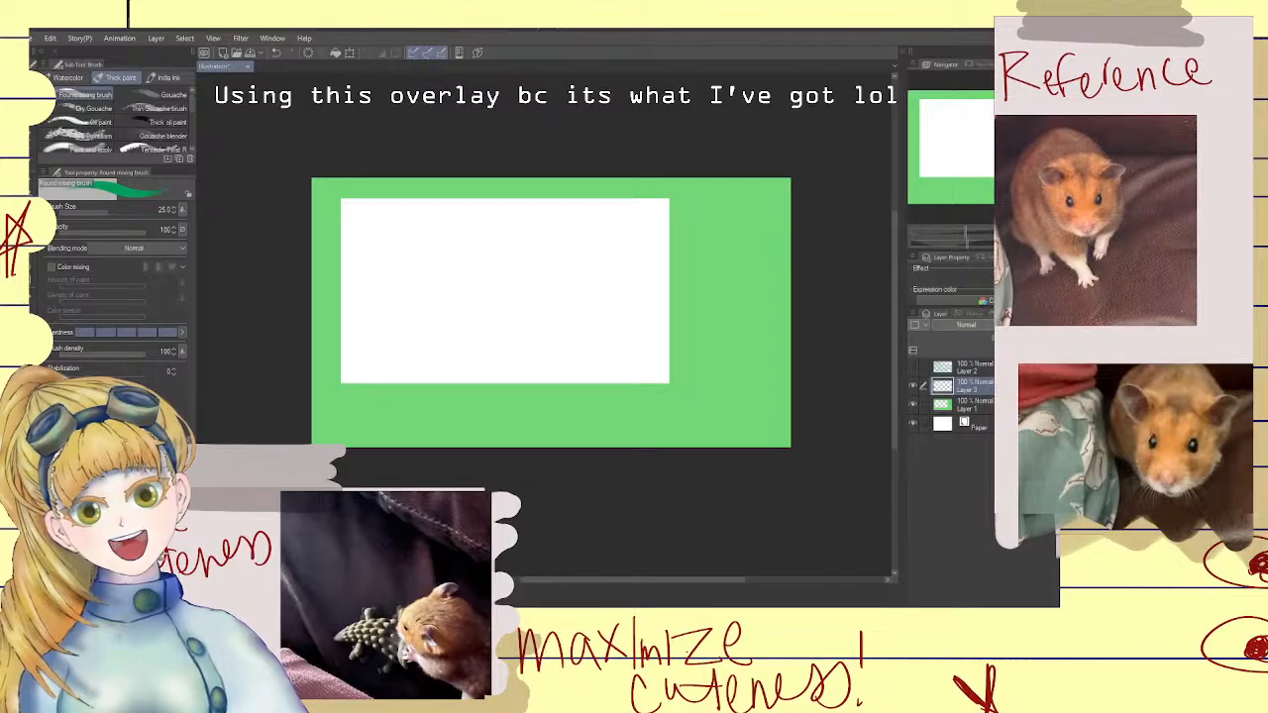
# Draw a filled pale yellow-green arch with the Polyline tool on the green area's outer edge, beside the white rectangle
pyautogui.press('u')
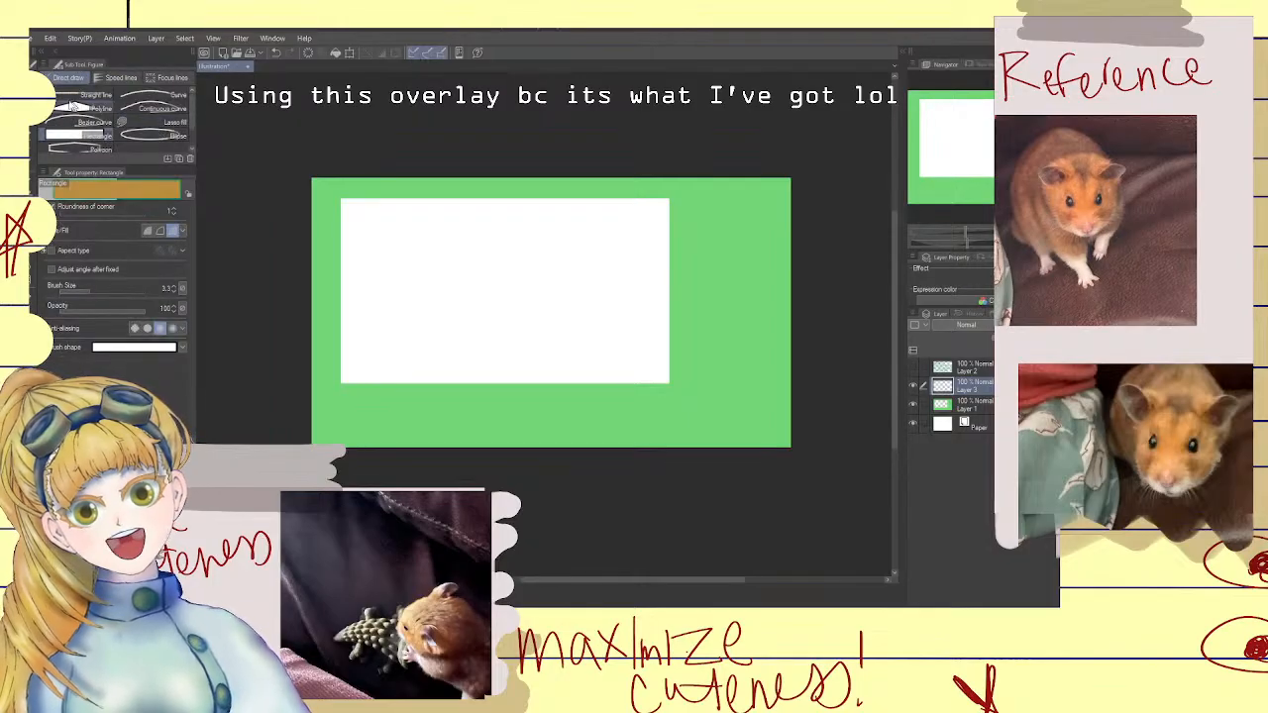
pyautogui.click(121, 77)
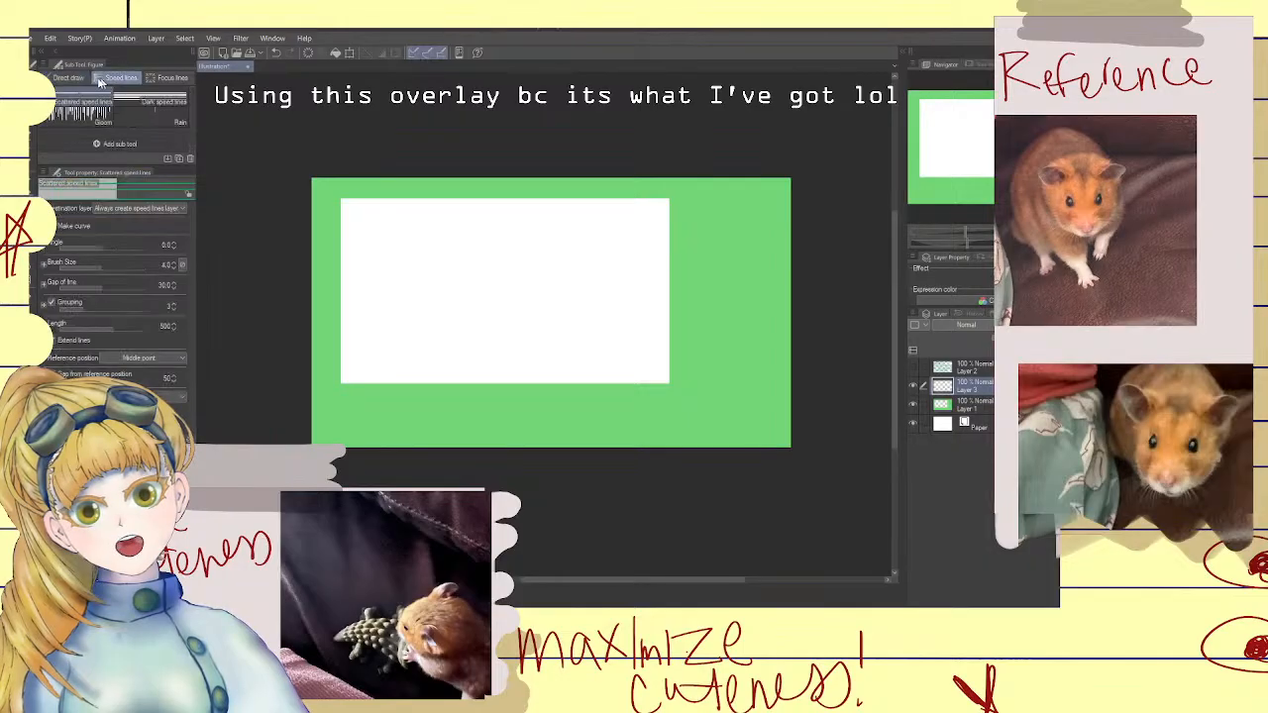
pyautogui.click(71, 78)
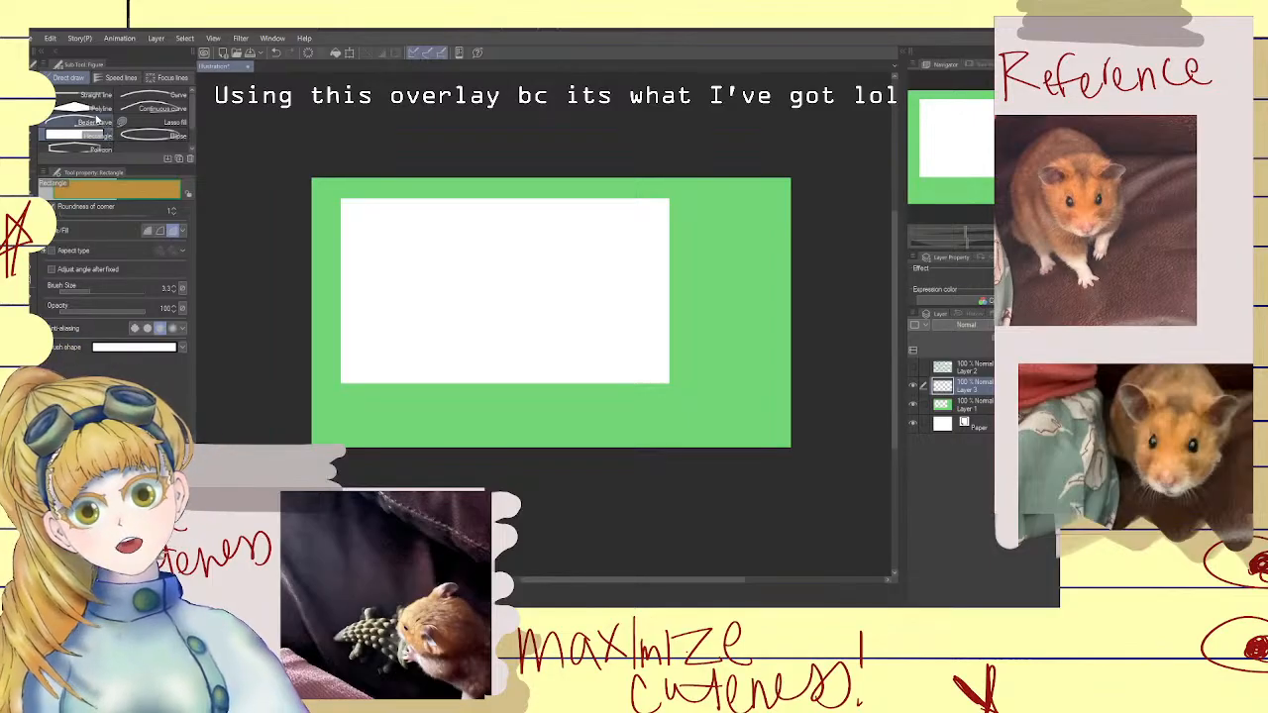
pyautogui.click(97, 108)
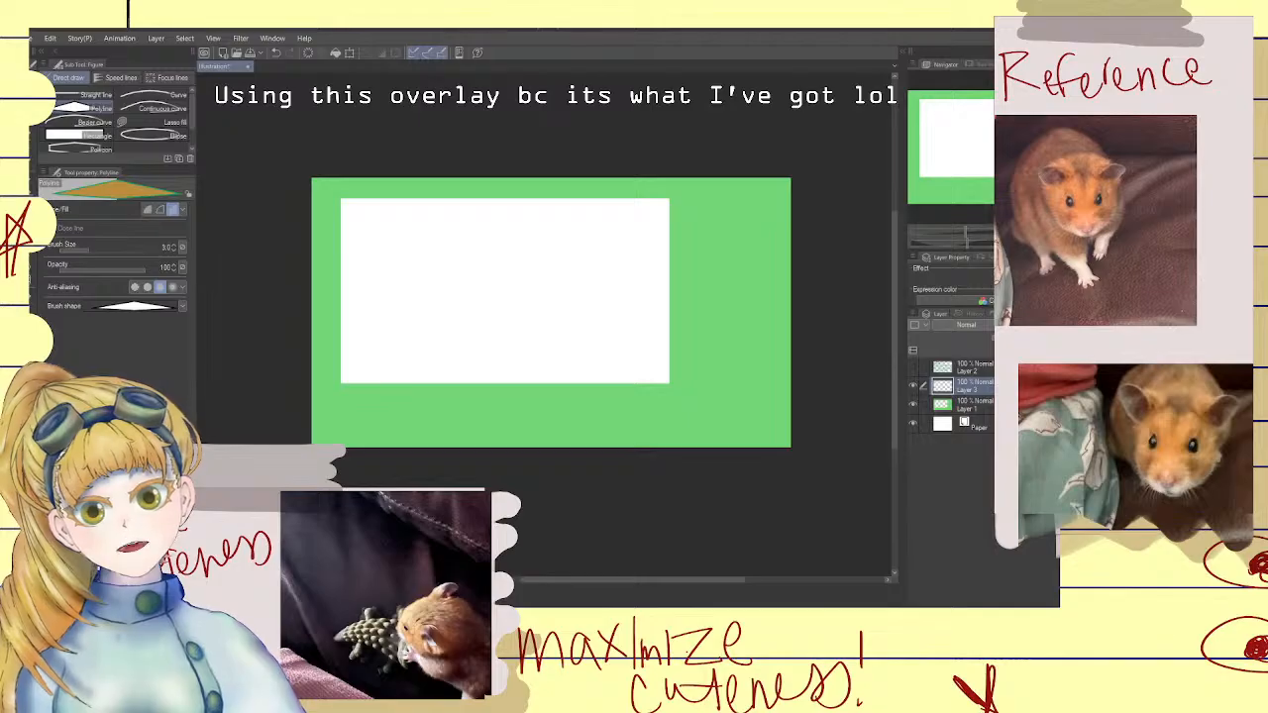
pyautogui.click(114, 495)
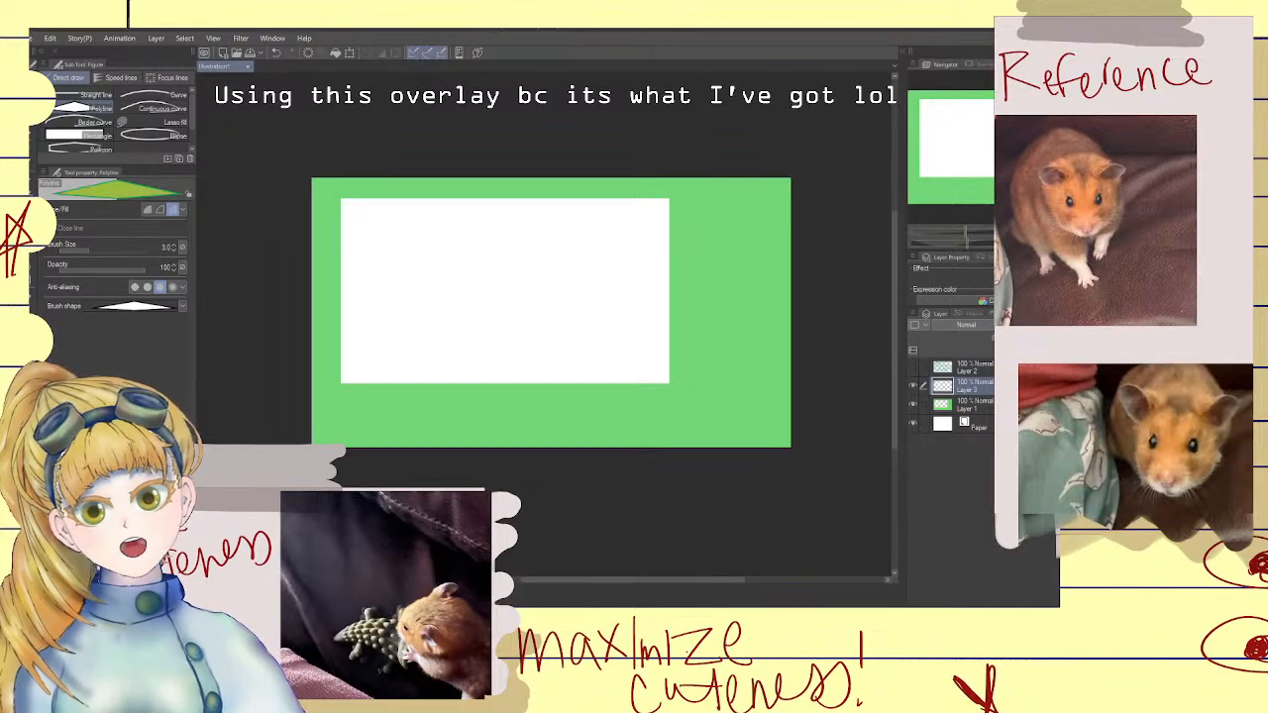
pyautogui.click(124, 486)
pyautogui.click(124, 485)
pyautogui.click(121, 487)
pyautogui.click(116, 483)
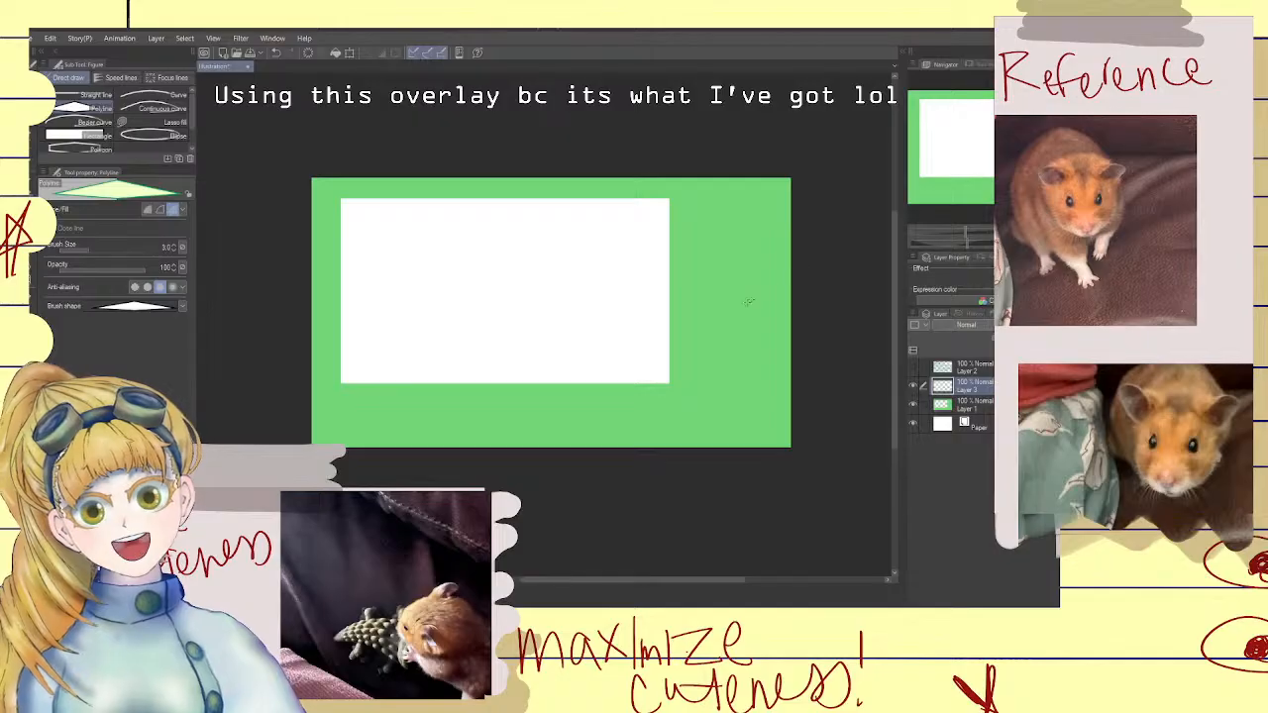
pyautogui.click(707, 363)
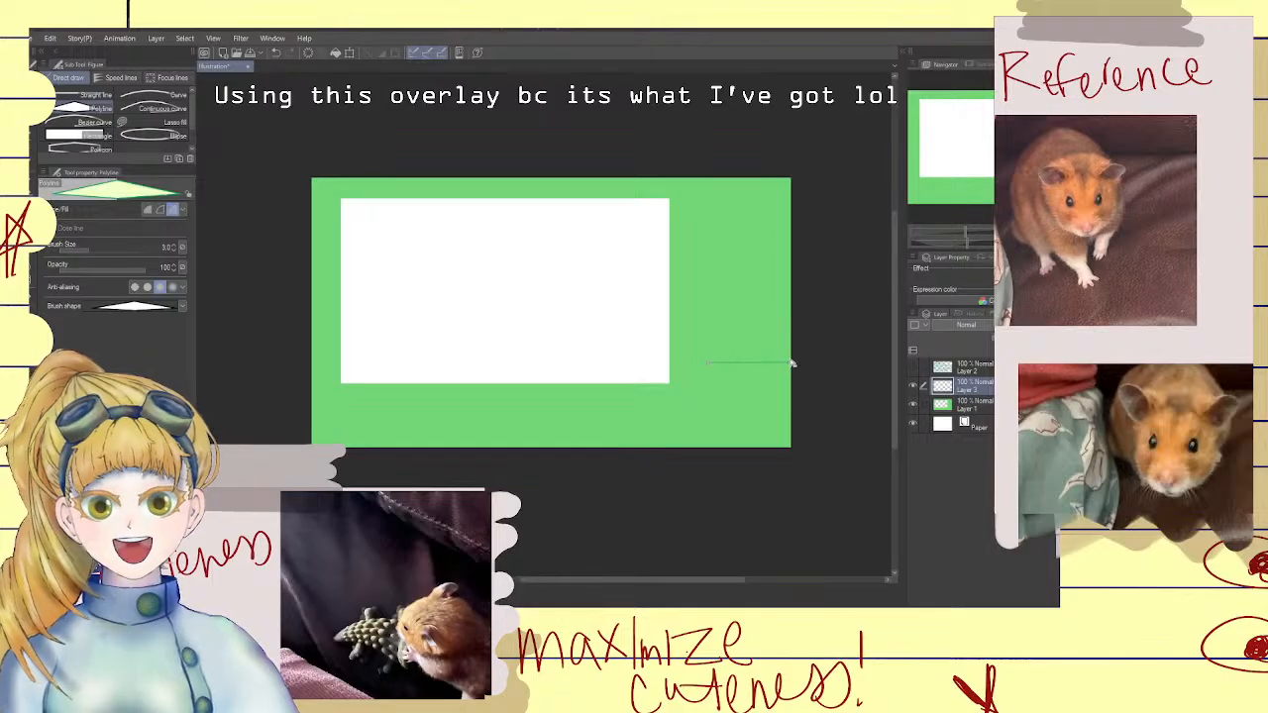
pyautogui.click(792, 363)
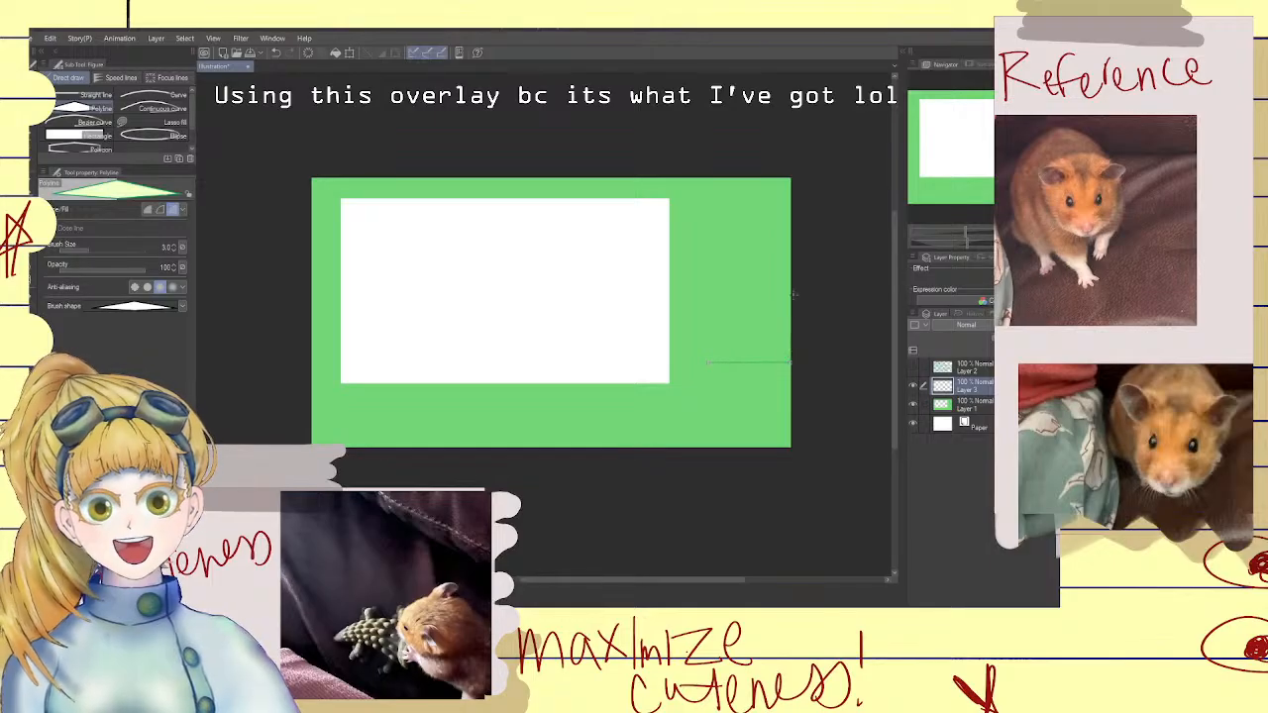
pyautogui.click(789, 218)
pyautogui.doubleClick(720, 271)
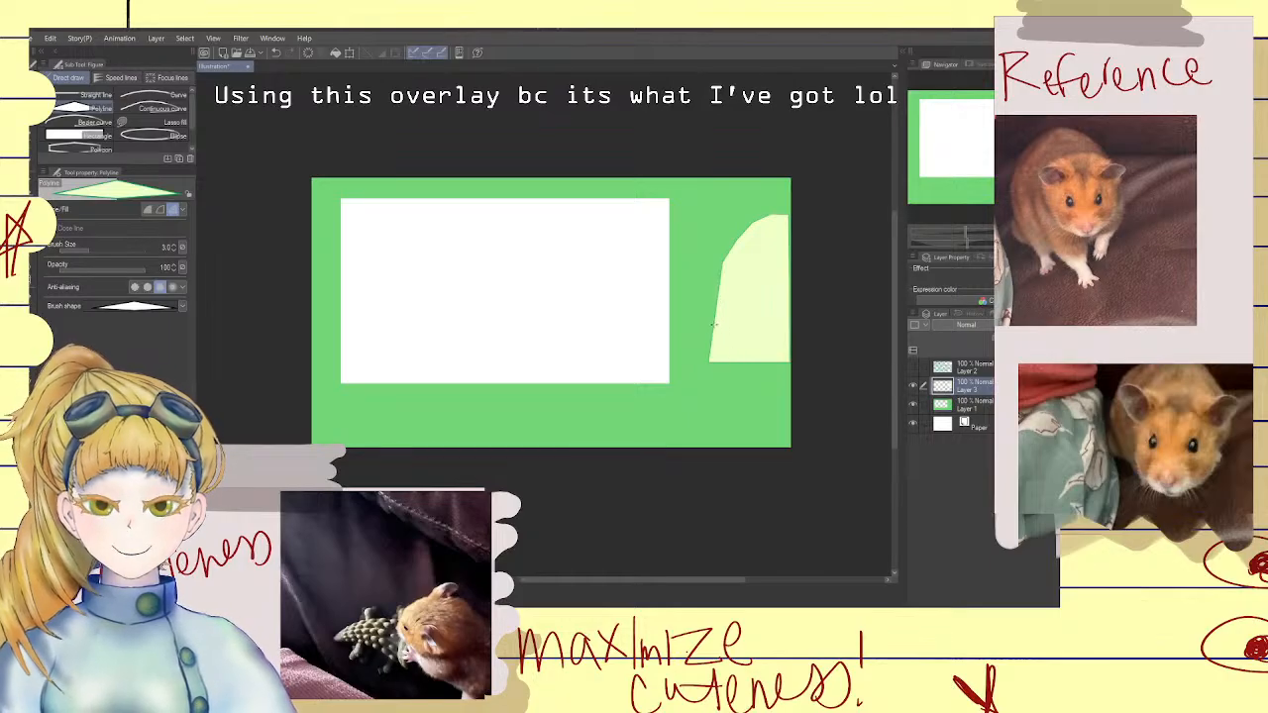
# Erase the arch's slanted inner edge with straight Rough eraser strokes to make that side vertical
pyautogui.press('e')
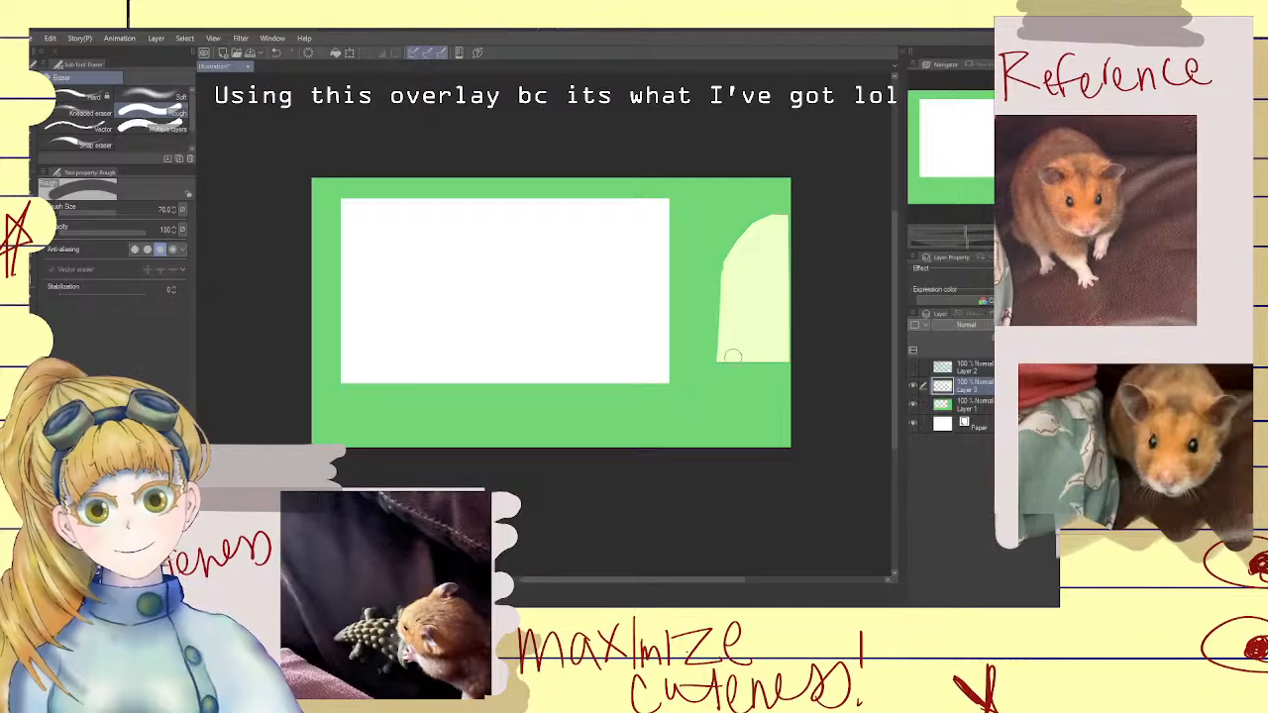
pyautogui.click(712, 266)
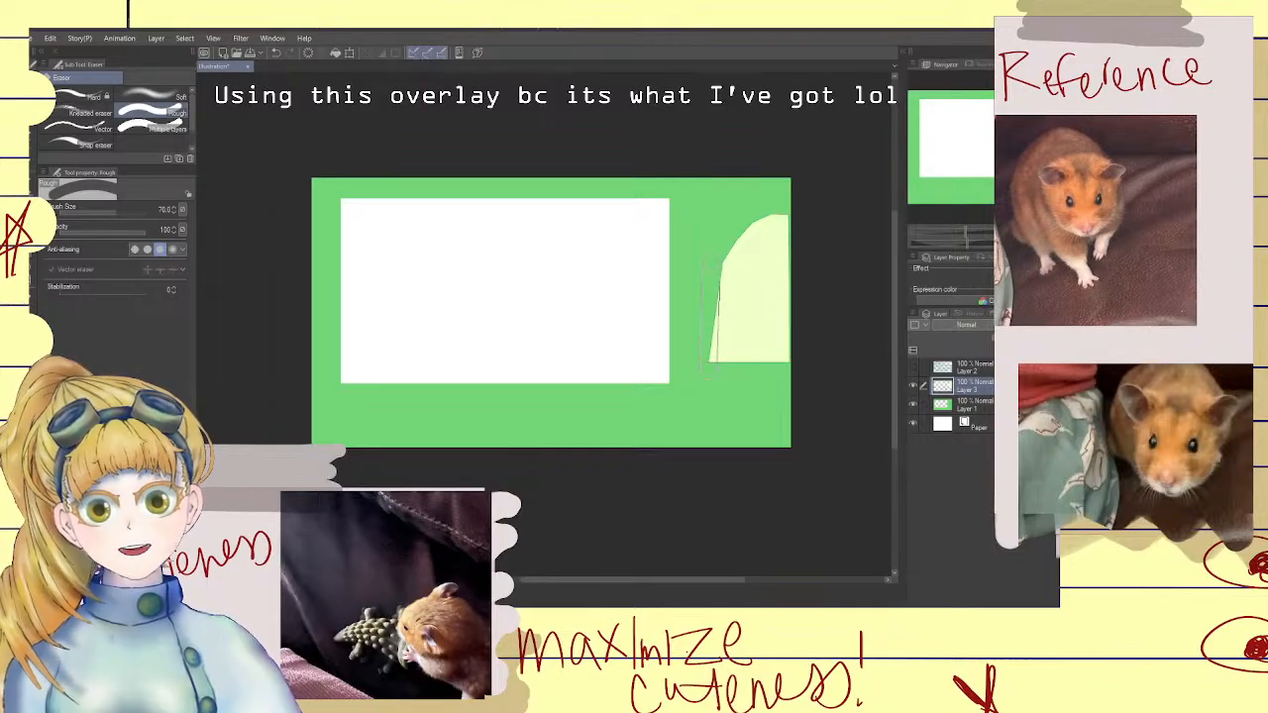
pyautogui.keyDown('shift'); pyautogui.click(715, 386); pyautogui.keyUp('shift')
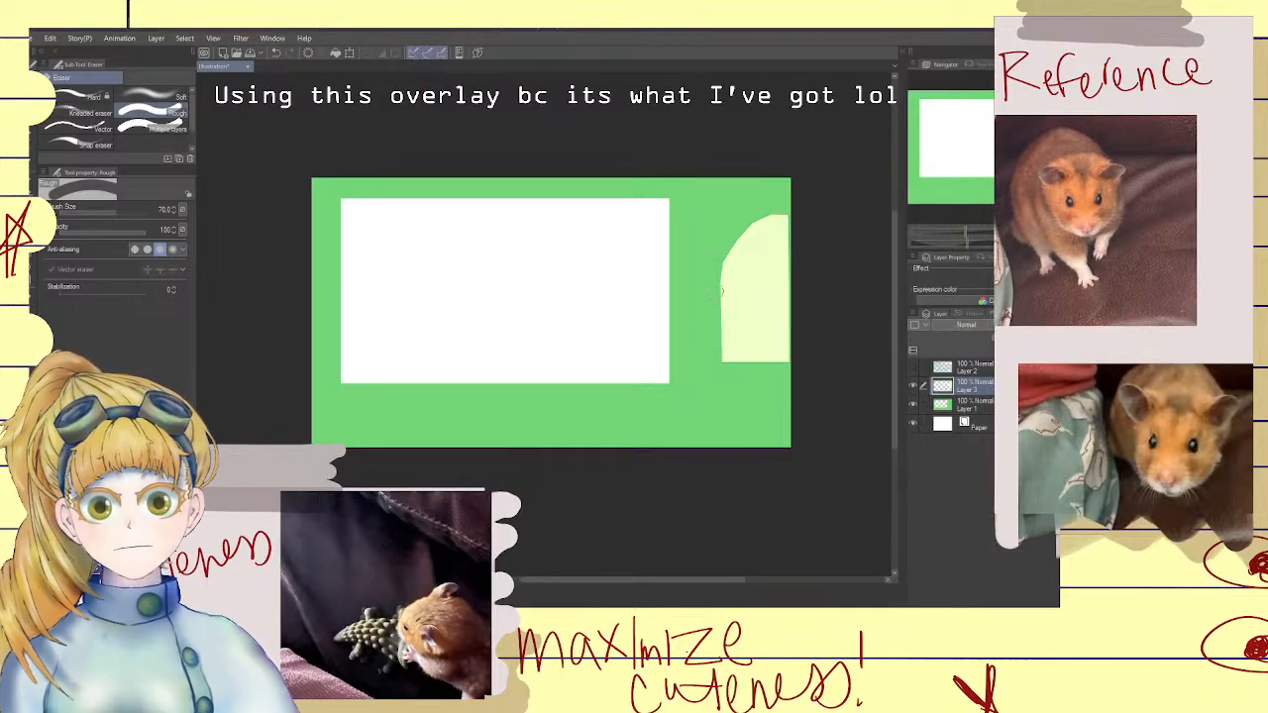
pyautogui.keyDown('shift'); pyautogui.click(713, 266); pyautogui.keyUp('shift')
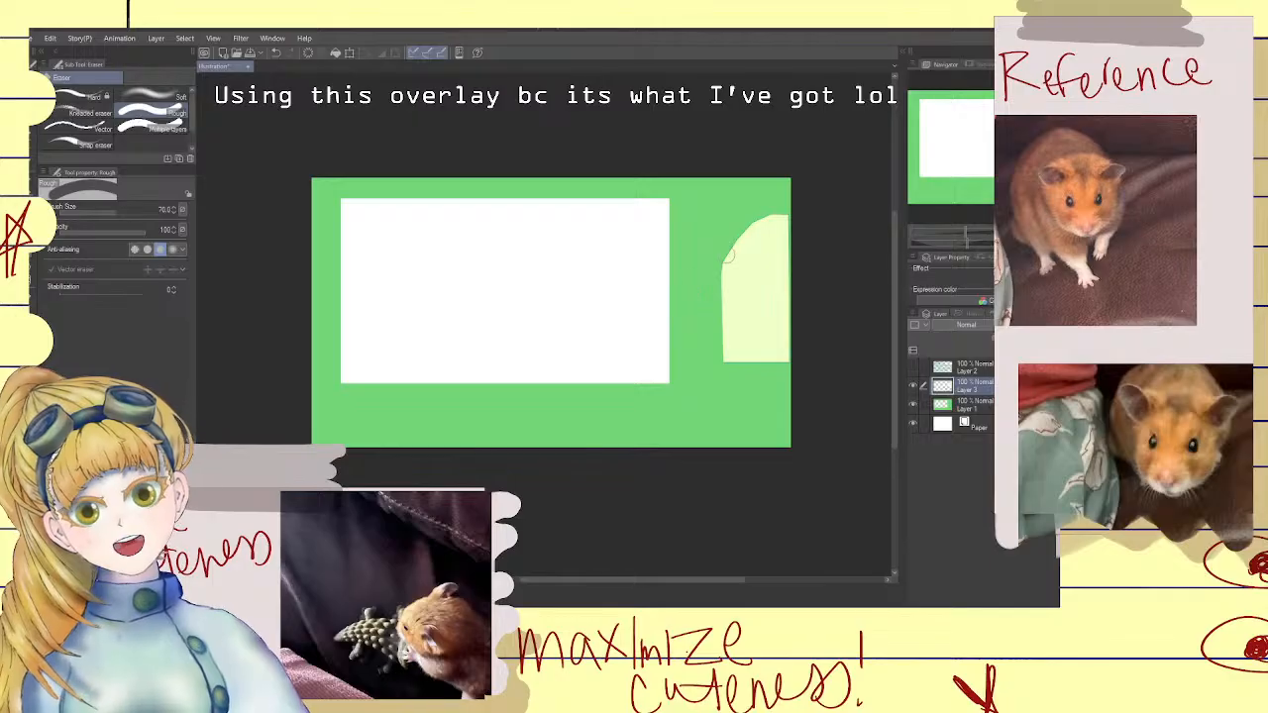
pyautogui.moveTo(722, 278); pyautogui.dragTo(741, 238)
pyautogui.hotkey('ctrl', 'z')
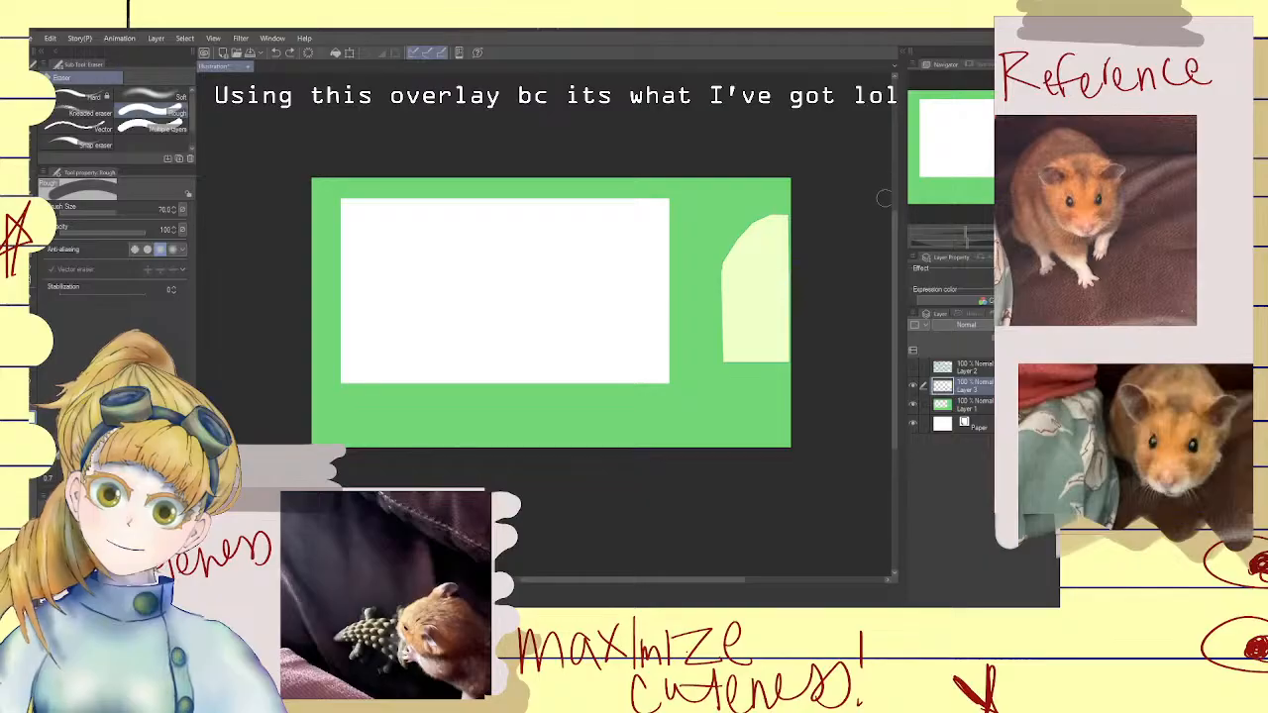
# Transform the arch with the aspect ratio unlocked, stretching its height to 115%, narrowing it slightly and setting it against the canvas edge
pyautogui.click(353, 56)
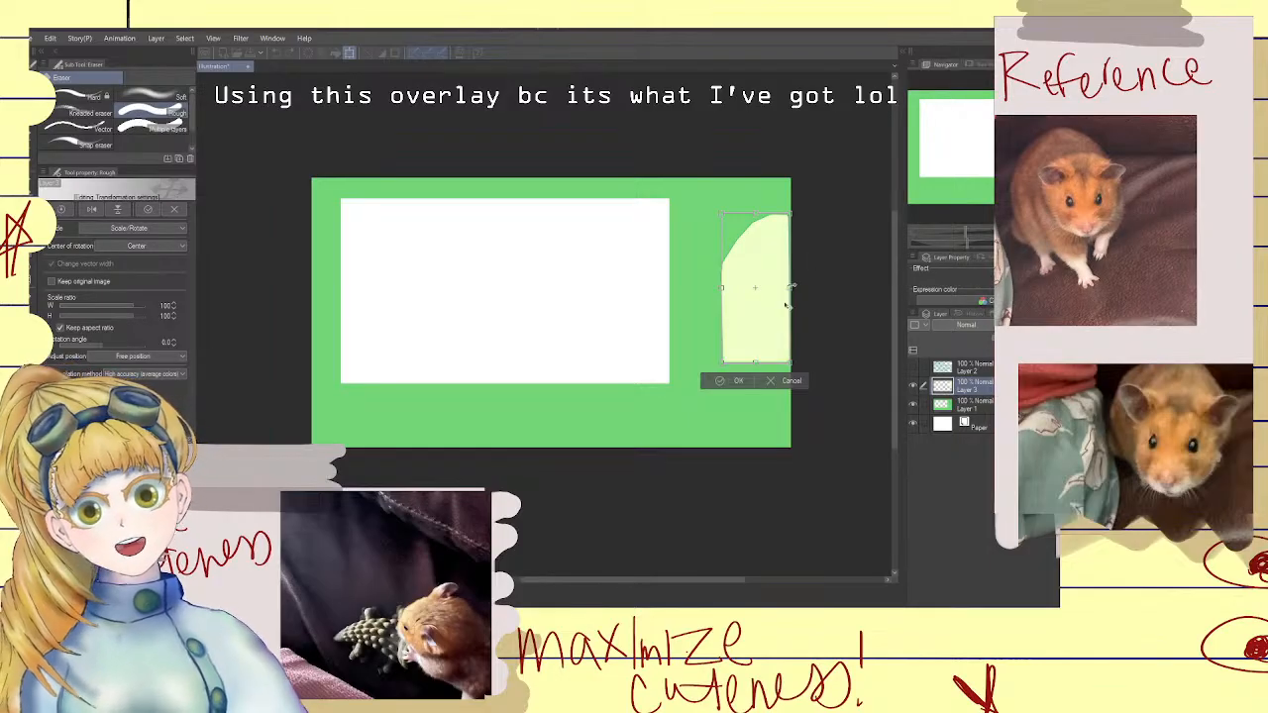
pyautogui.moveTo(755, 363); pyautogui.dragTo(755, 384)
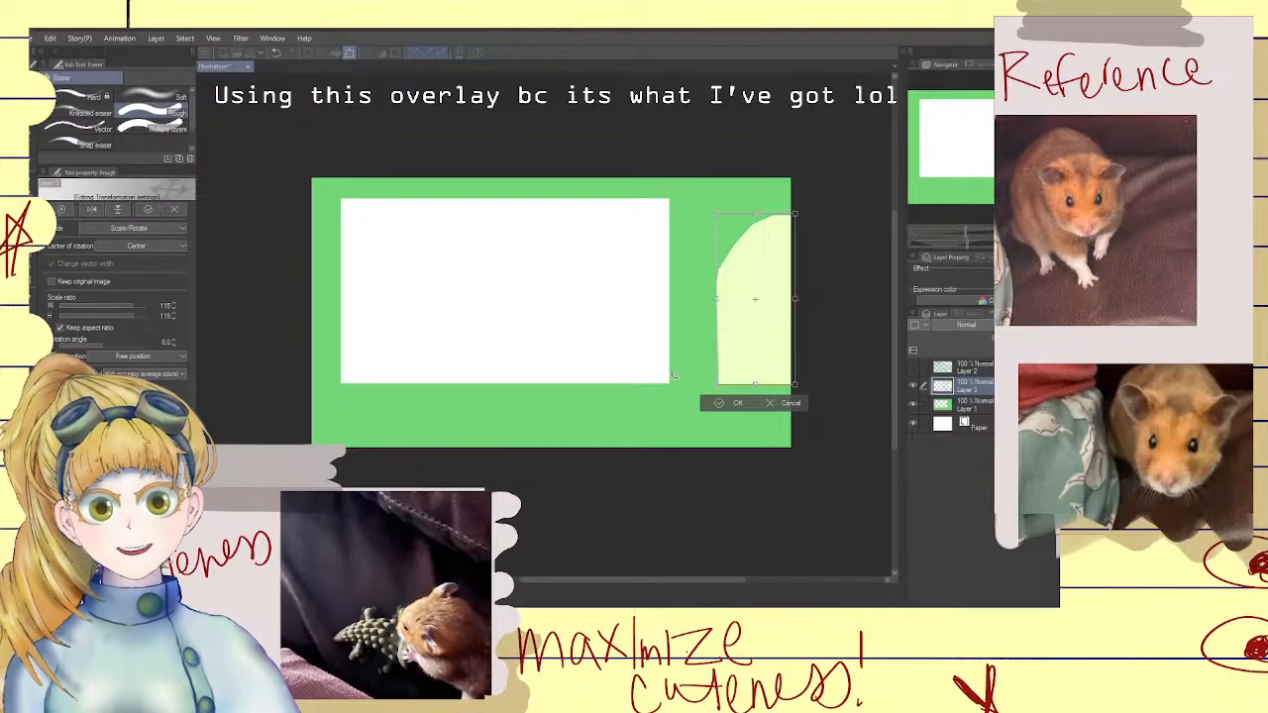
pyautogui.click(61, 327)
pyautogui.moveTo(716, 298); pyautogui.dragTo(761, 317)
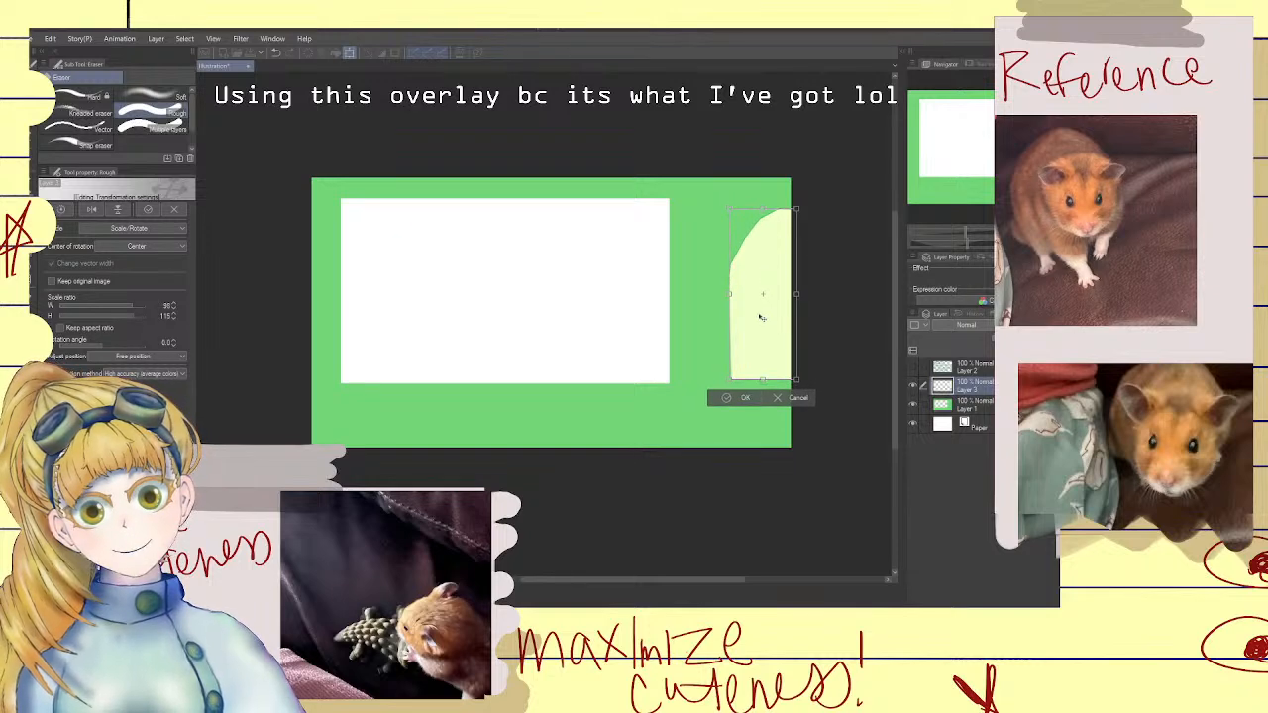
pyautogui.click(744, 397)
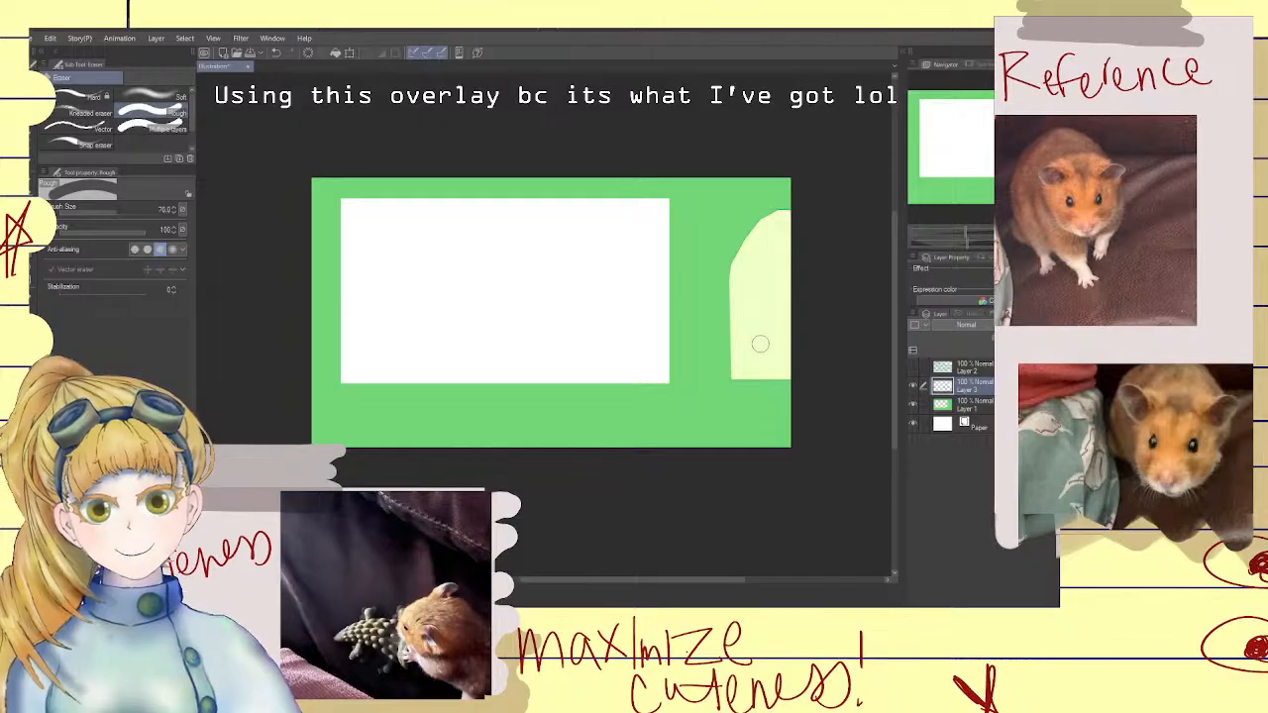
pyautogui.scroll(3, 760, 344)
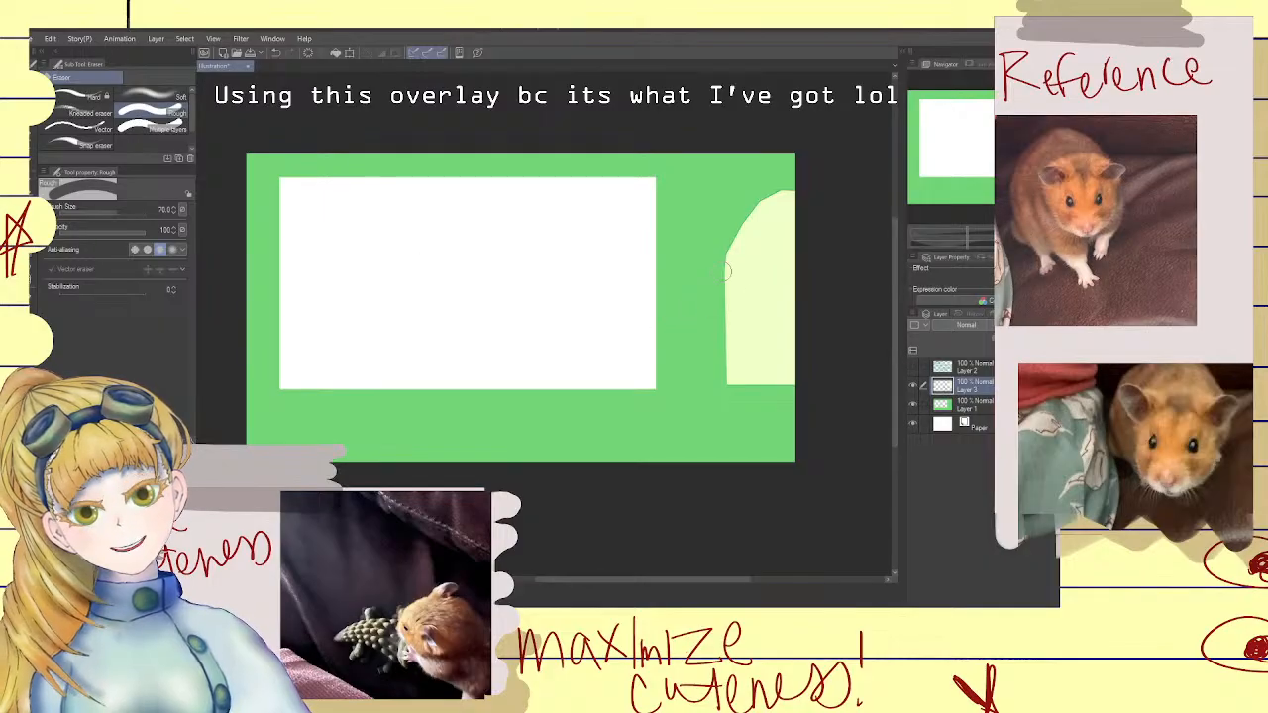
pyautogui.moveTo(728, 242); pyautogui.dragTo(715, 284)
pyautogui.hotkey('ctrl', 'z')
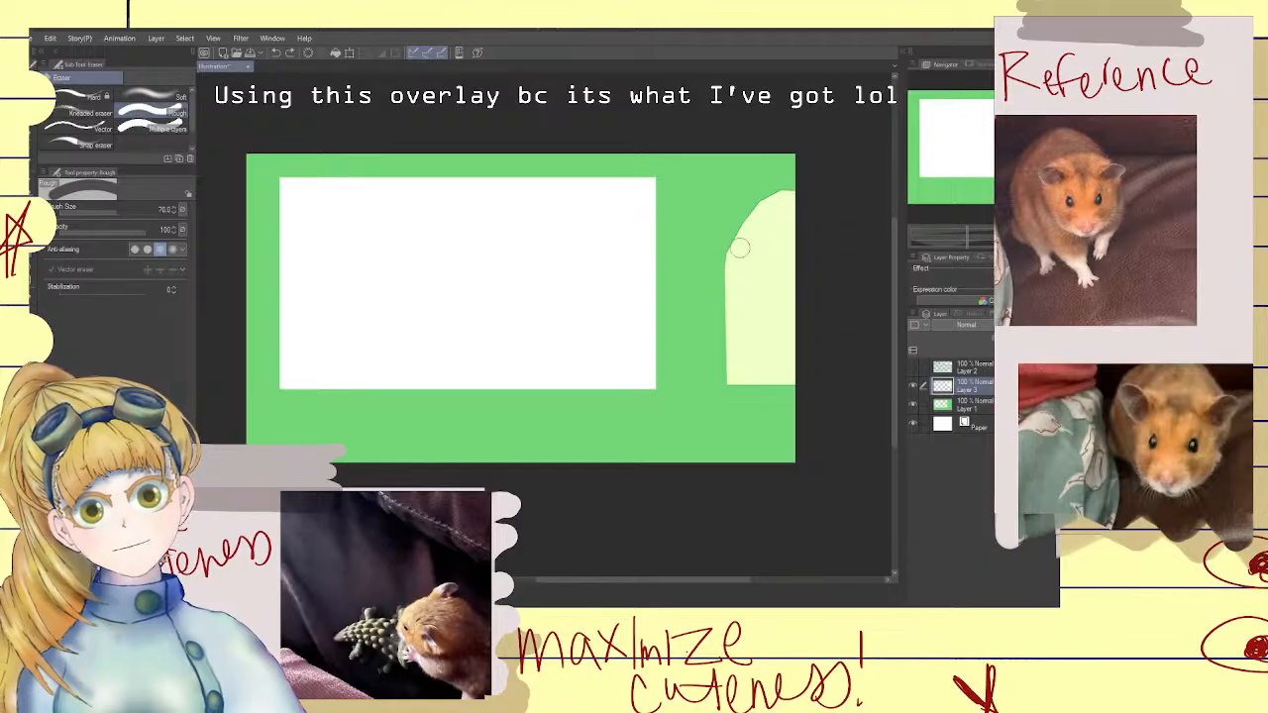
pyautogui.hotkey('ctrl', 'z')
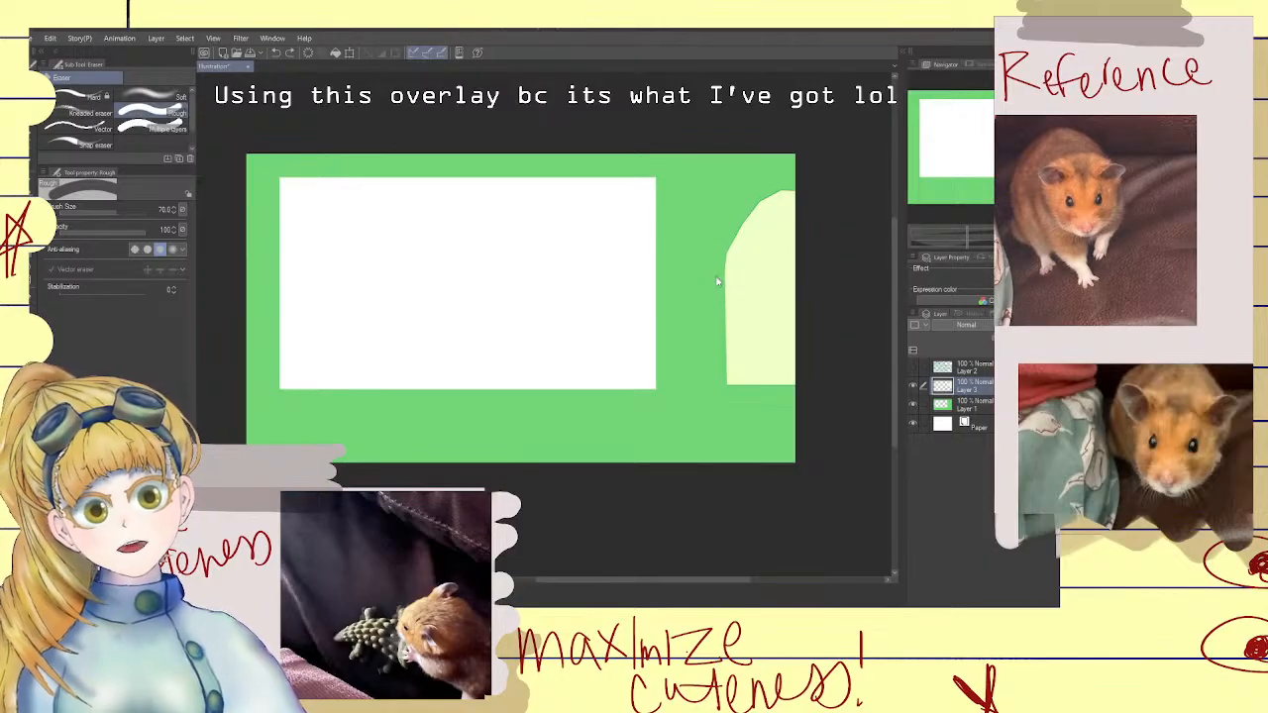
pyautogui.moveTo(719, 279); pyautogui.dragTo(734, 234)
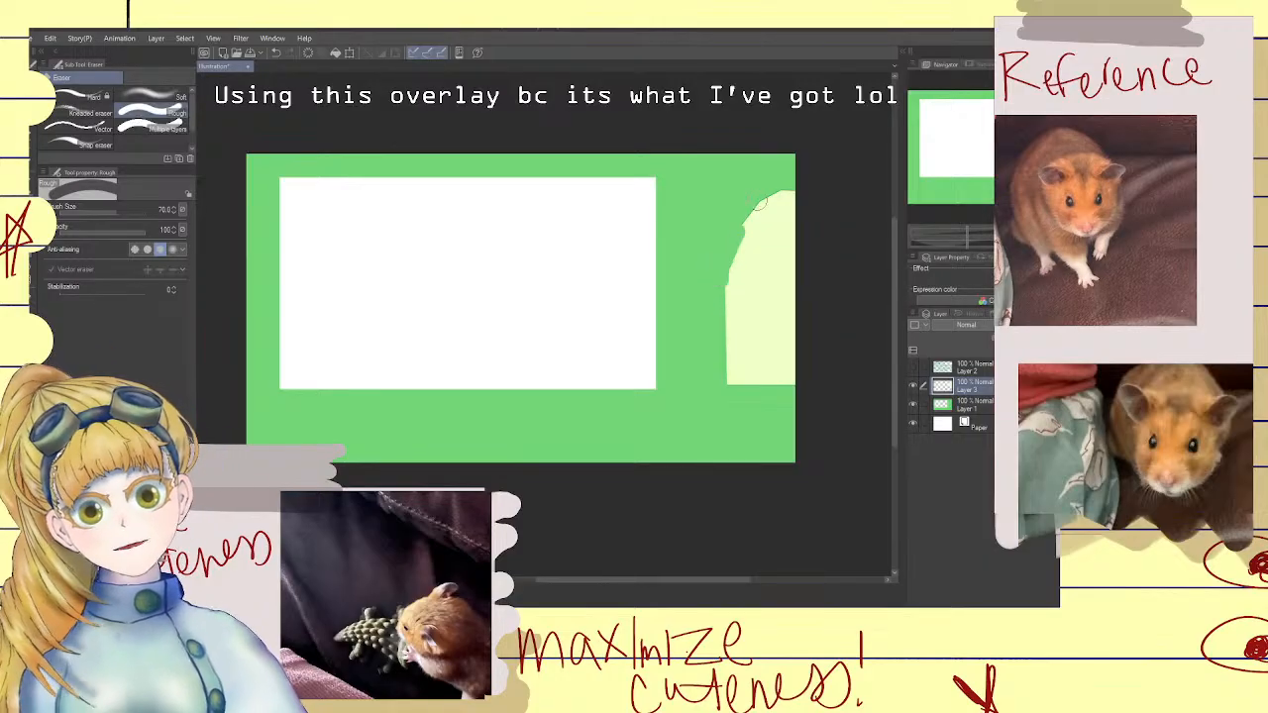
pyautogui.hotkey('ctrl', 'z')
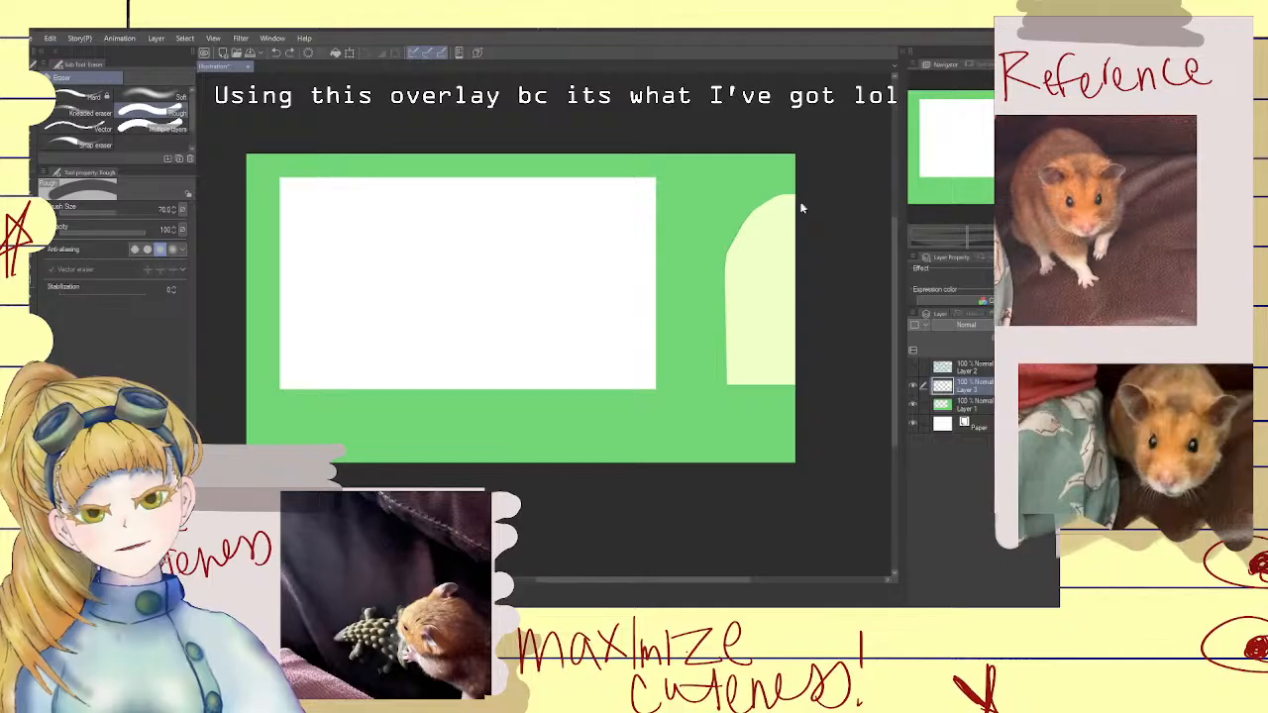
# Trim the arch's curved shoulder with the Rough eraser and straighten its inner side and base with straight eraser strokes
pyautogui.moveTo(758, 201); pyautogui.dragTo(729, 250)
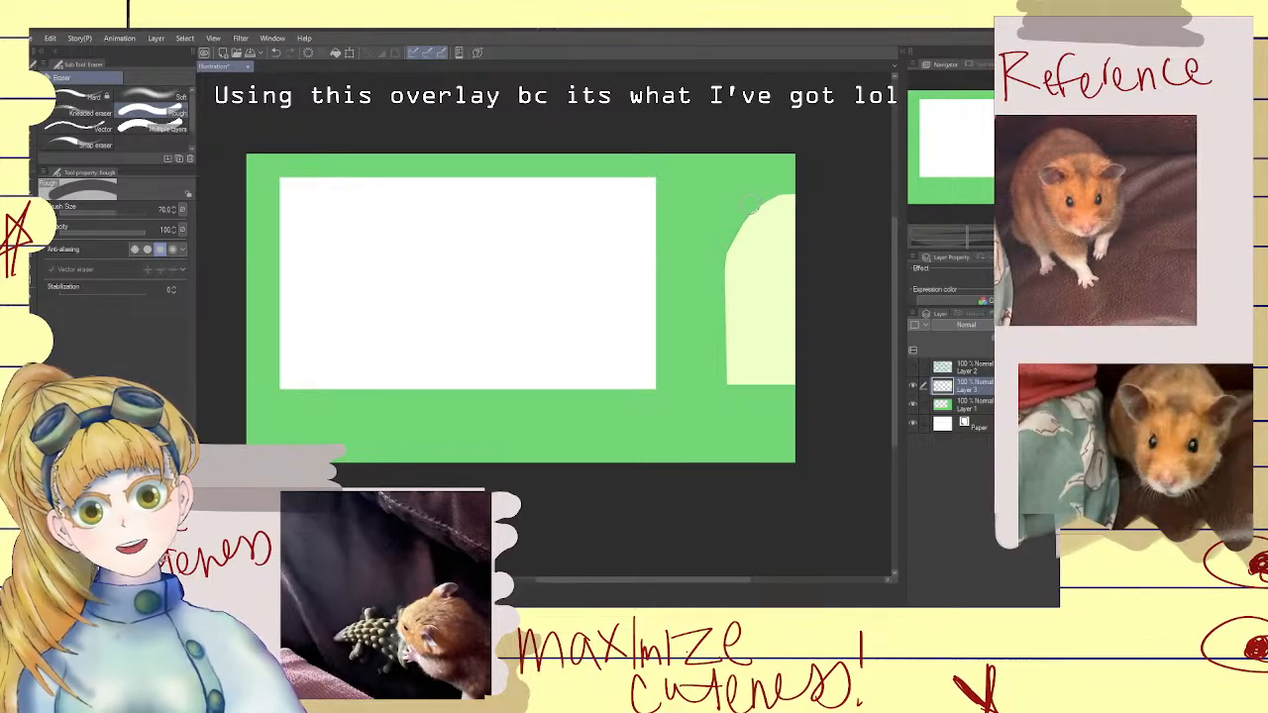
pyautogui.moveTo(750, 204); pyautogui.dragTo(720, 253)
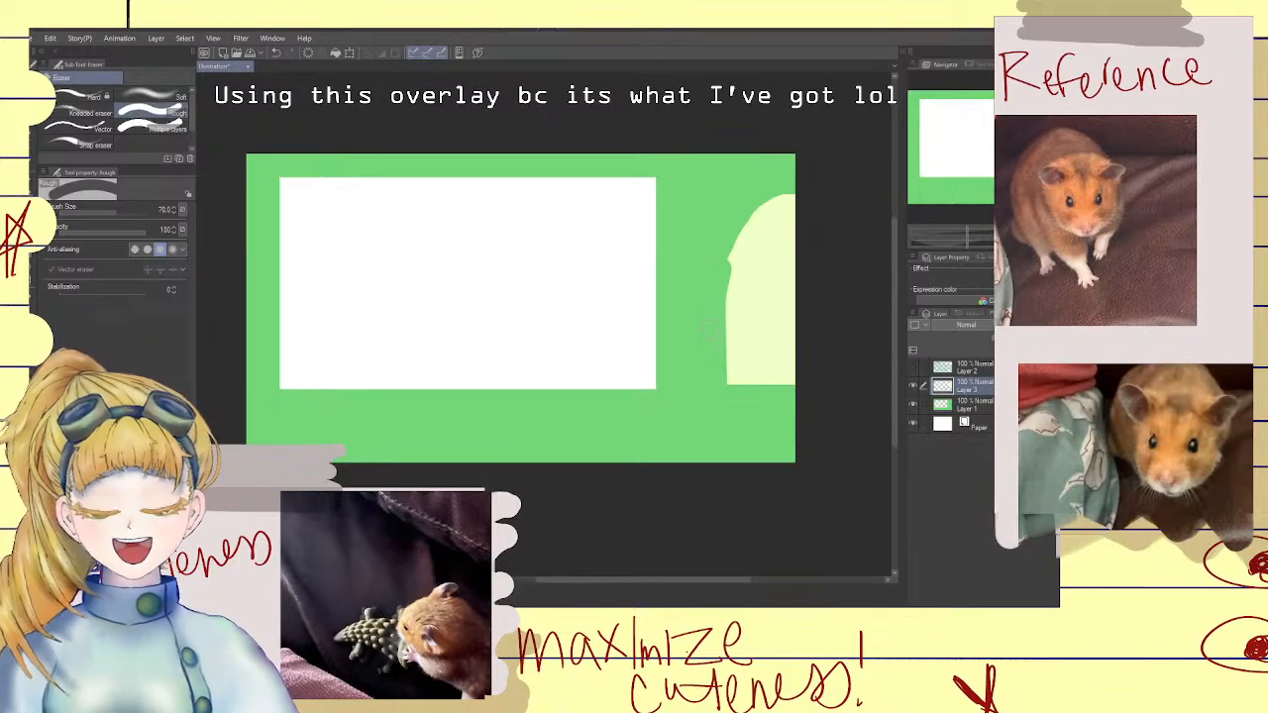
pyautogui.hotkey('ctrl', 'z')
pyautogui.keyDown('shift'); pyautogui.click(717, 263); pyautogui.keyUp('shift')
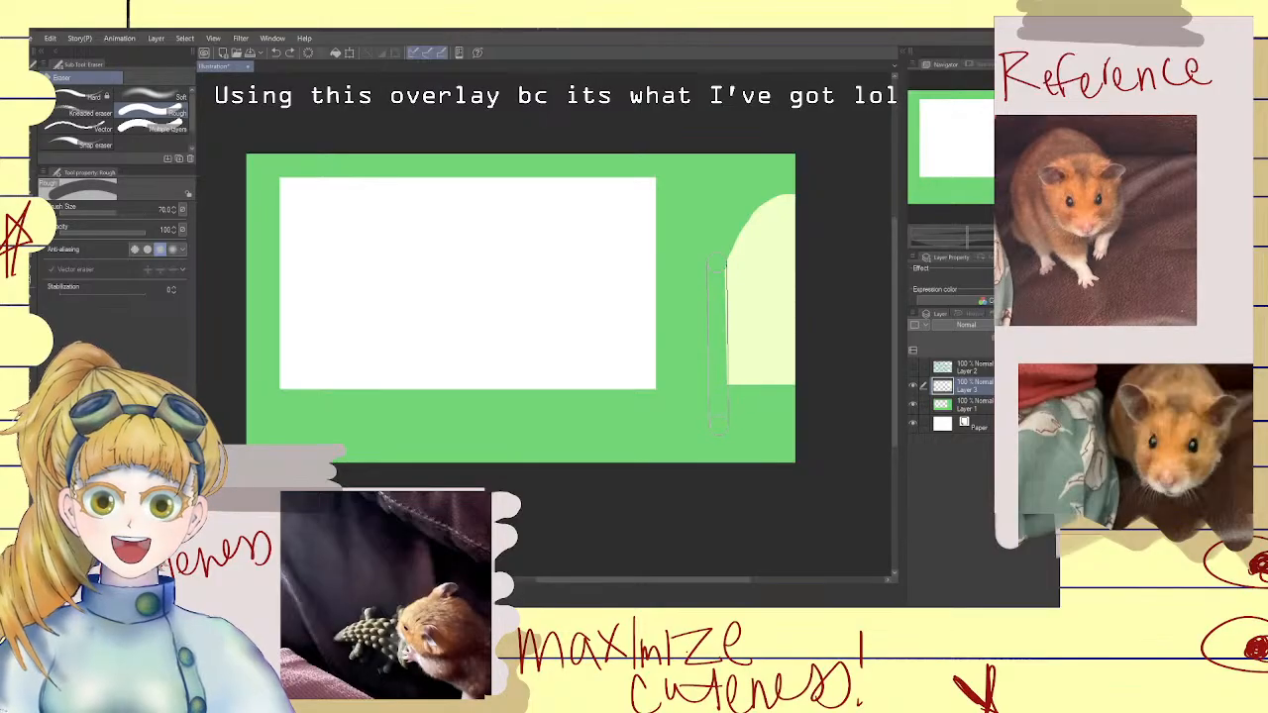
pyautogui.keyDown('shift'); pyautogui.click(724, 423); pyautogui.keyUp('shift')
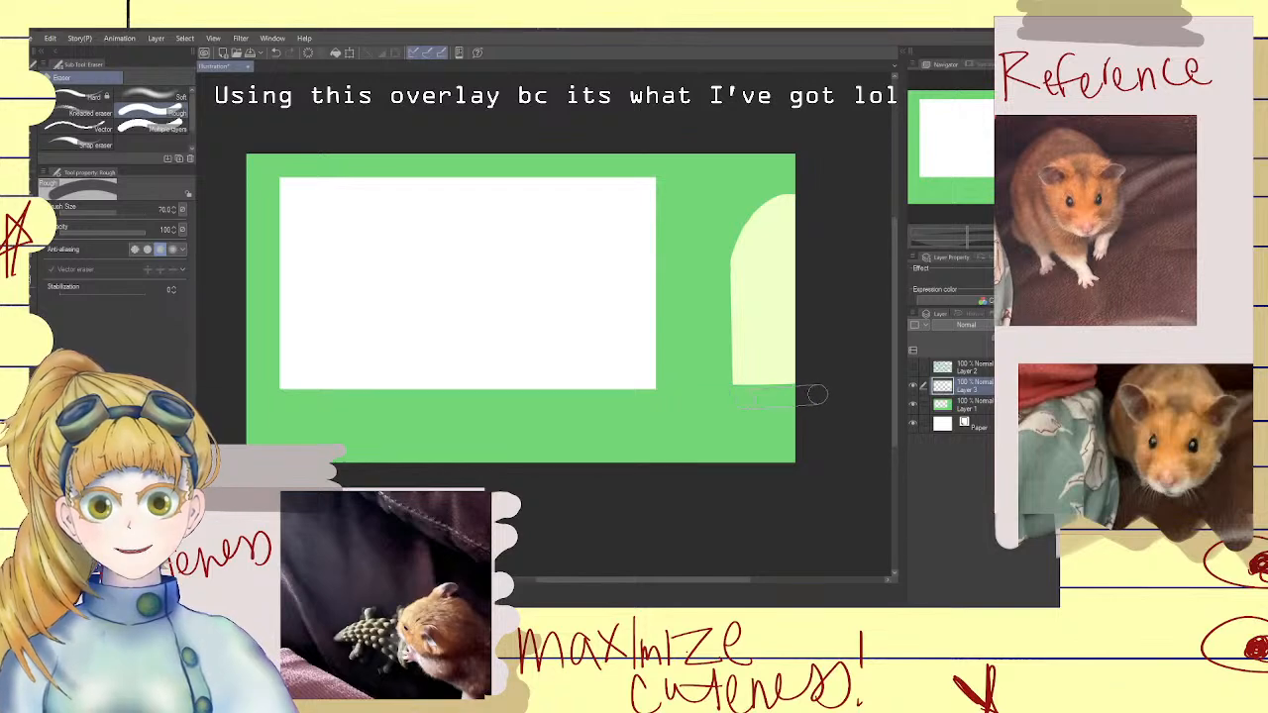
pyautogui.keyDown('shift'); pyautogui.click(812, 395); pyautogui.keyUp('shift')
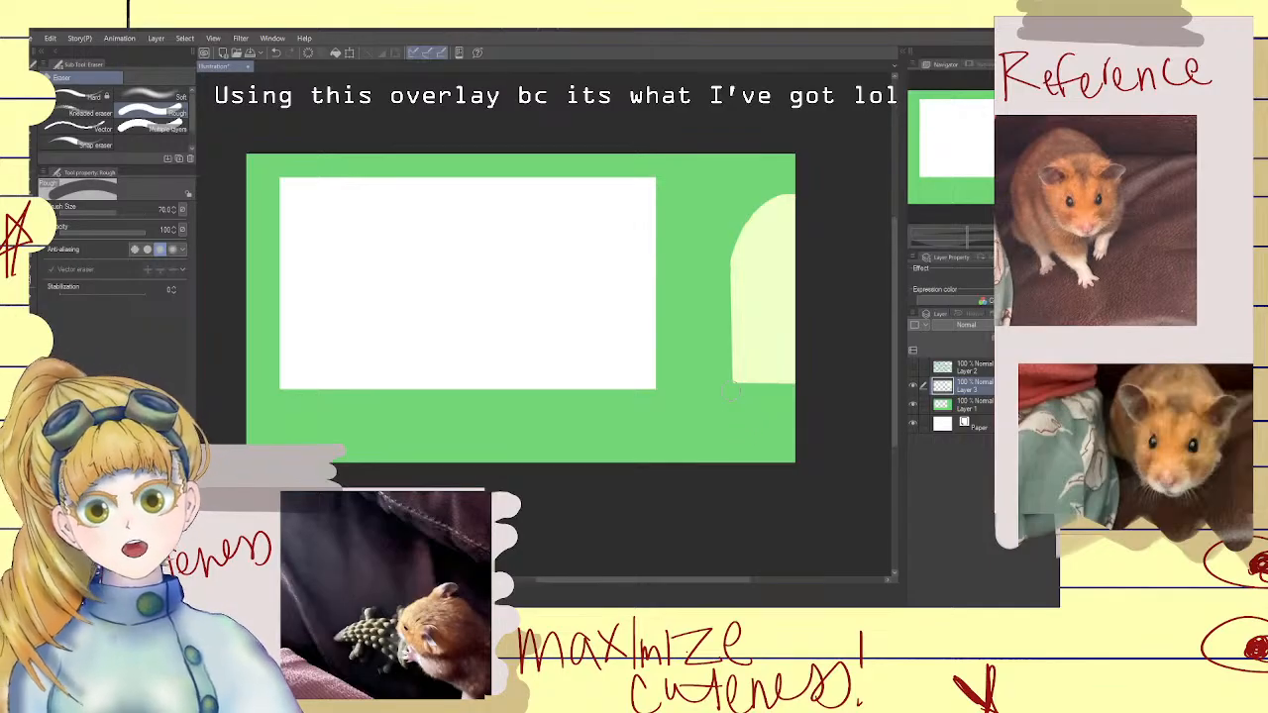
# Stretch the pale yellow arch downward to 105% height with the aspect ratio unlocked
pyautogui.click(351, 54)
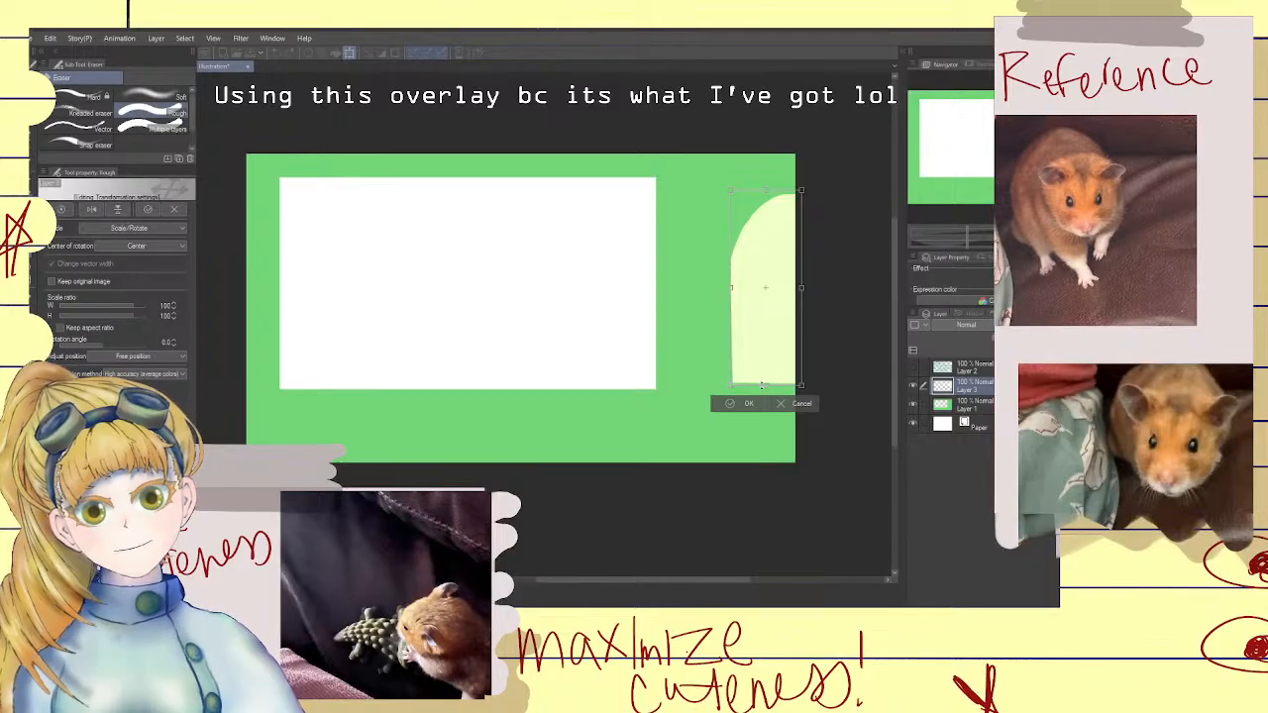
pyautogui.moveTo(761, 386); pyautogui.dragTo(767, 396)
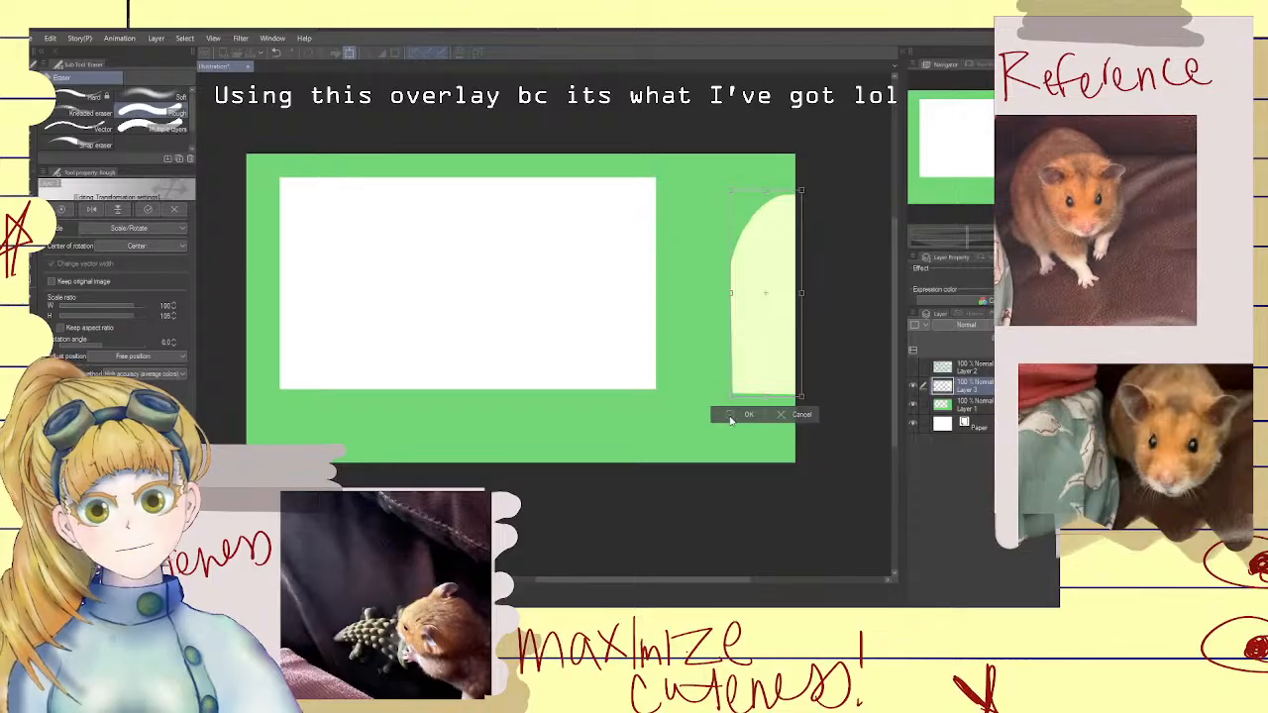
pyautogui.click(740, 414)
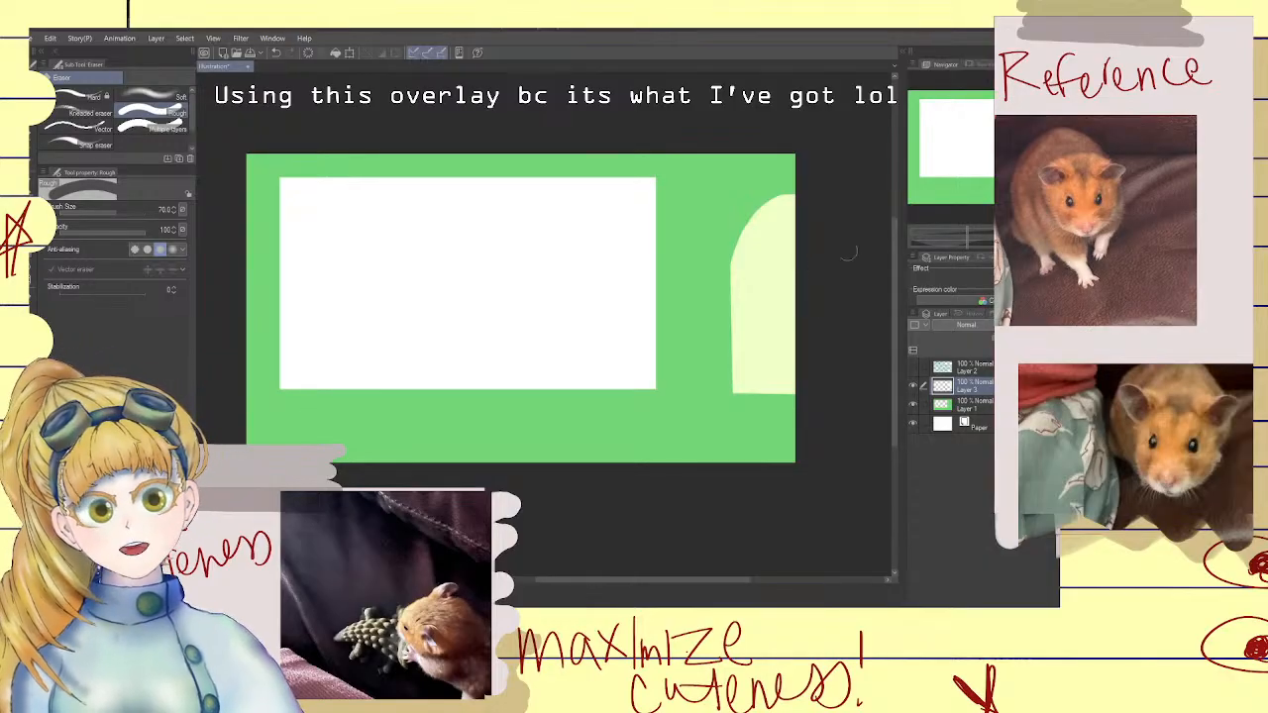
pyautogui.click(348, 52)
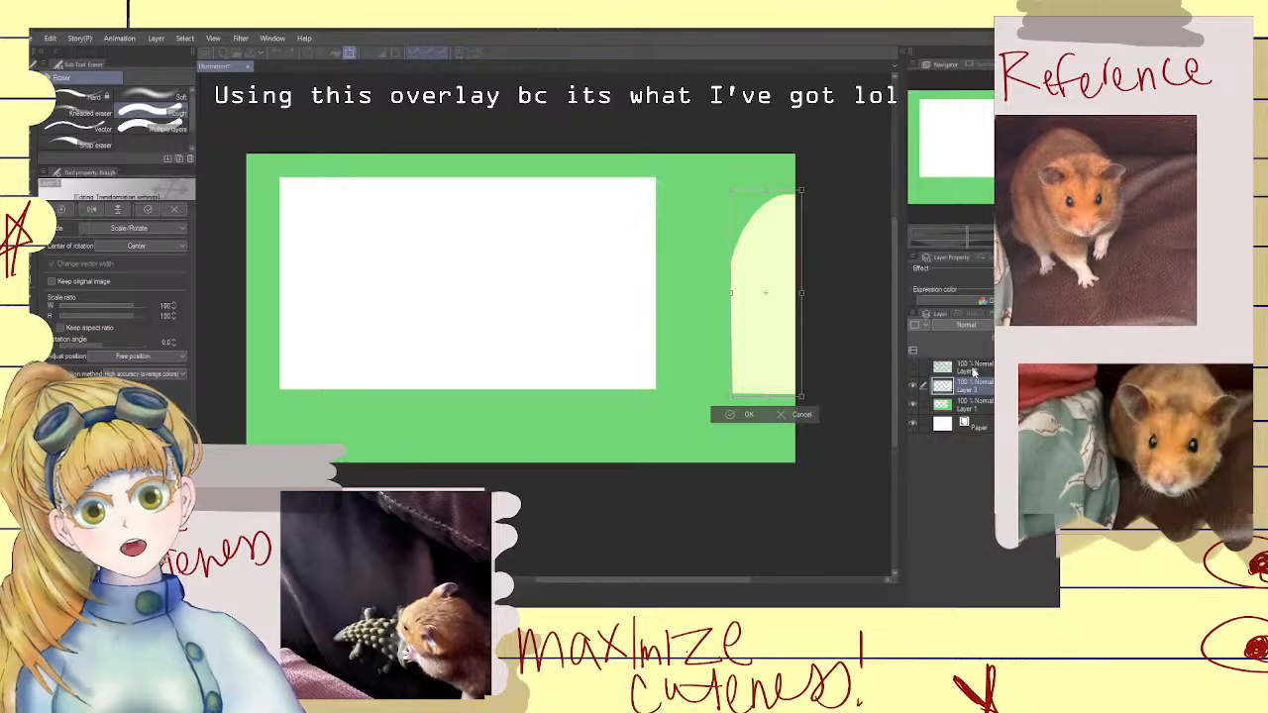
pyautogui.moveTo(771, 342); pyautogui.dragTo(622, 342)
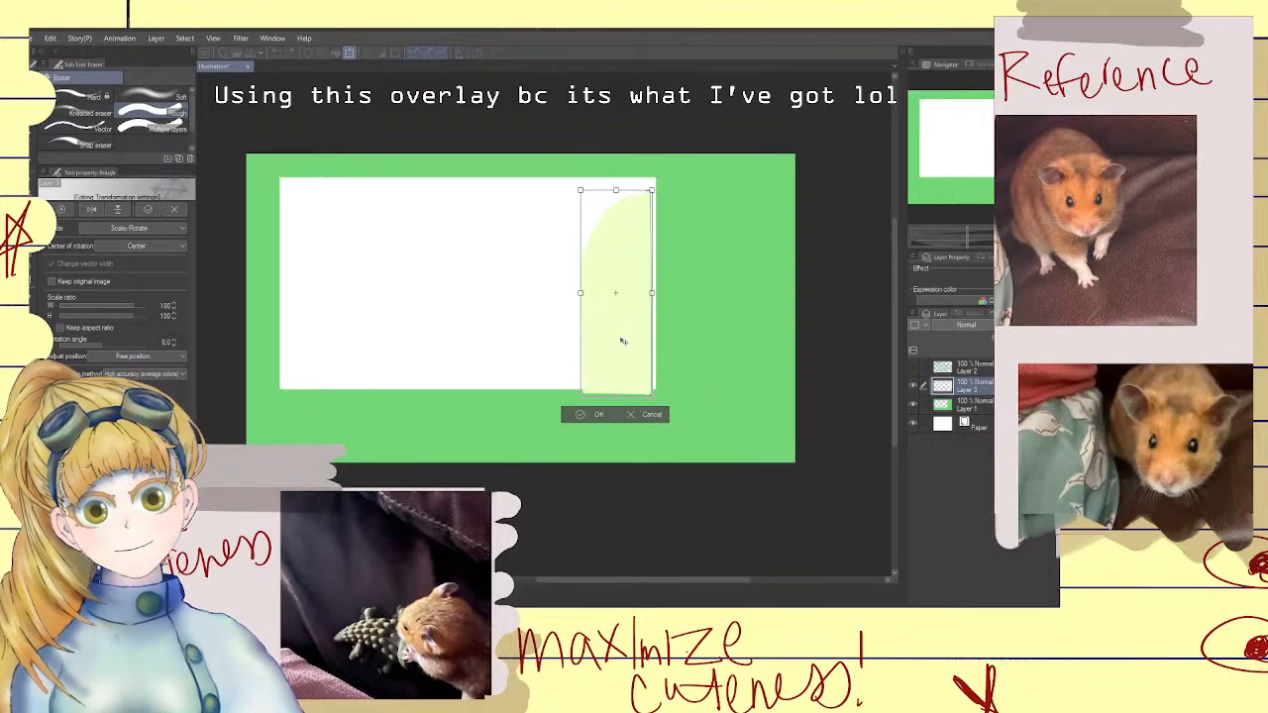
pyautogui.hotkey('ctrl', 'z')
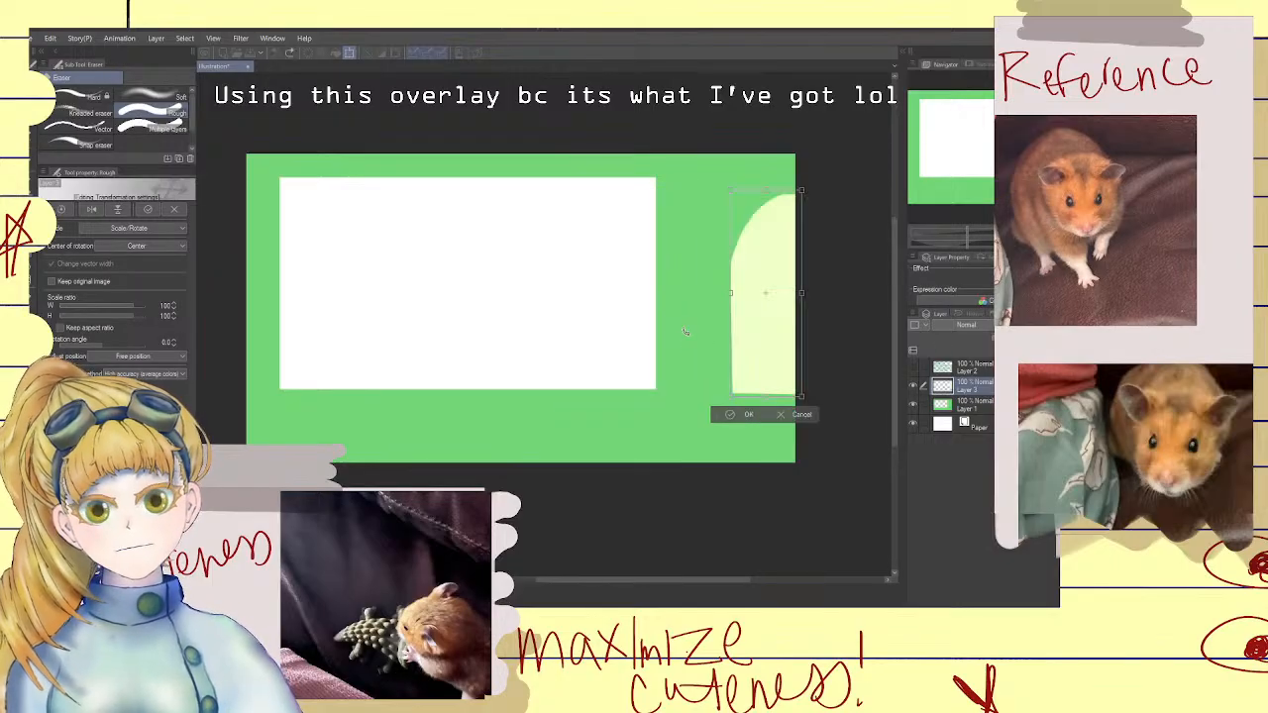
pyautogui.click(746, 415)
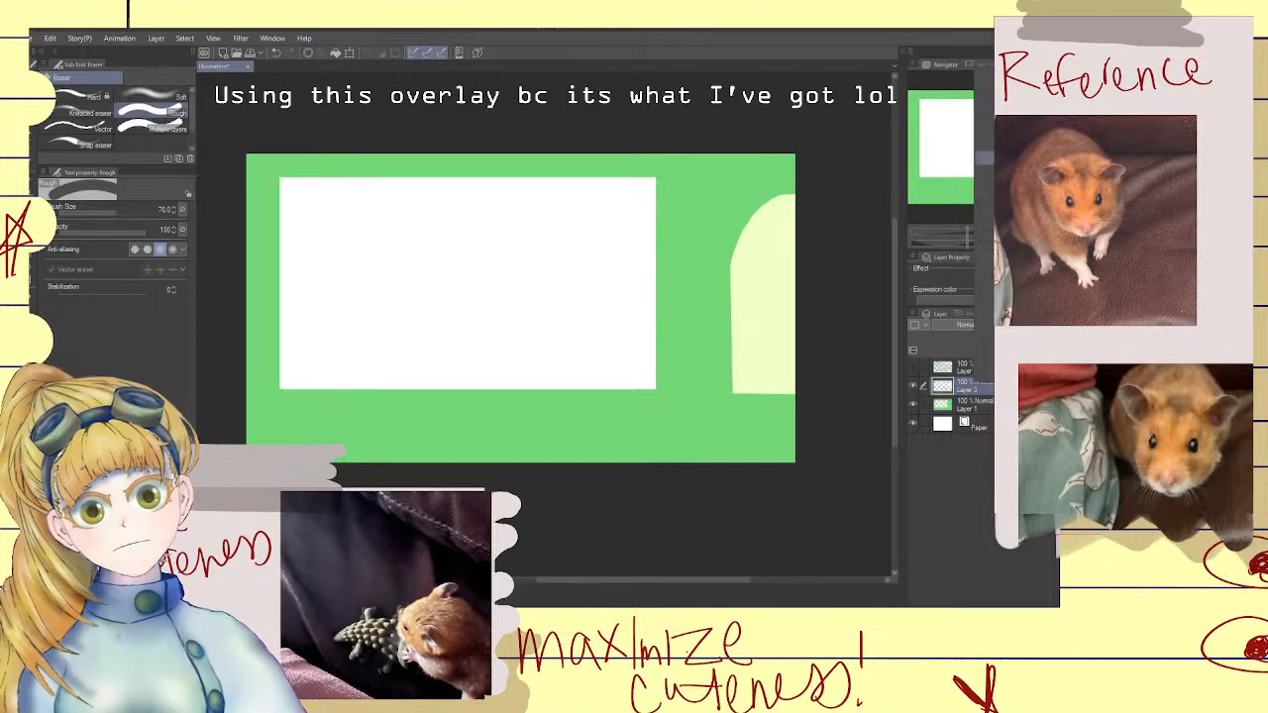
# Duplicate the half-arch layer
pyautogui.click(984, 157)
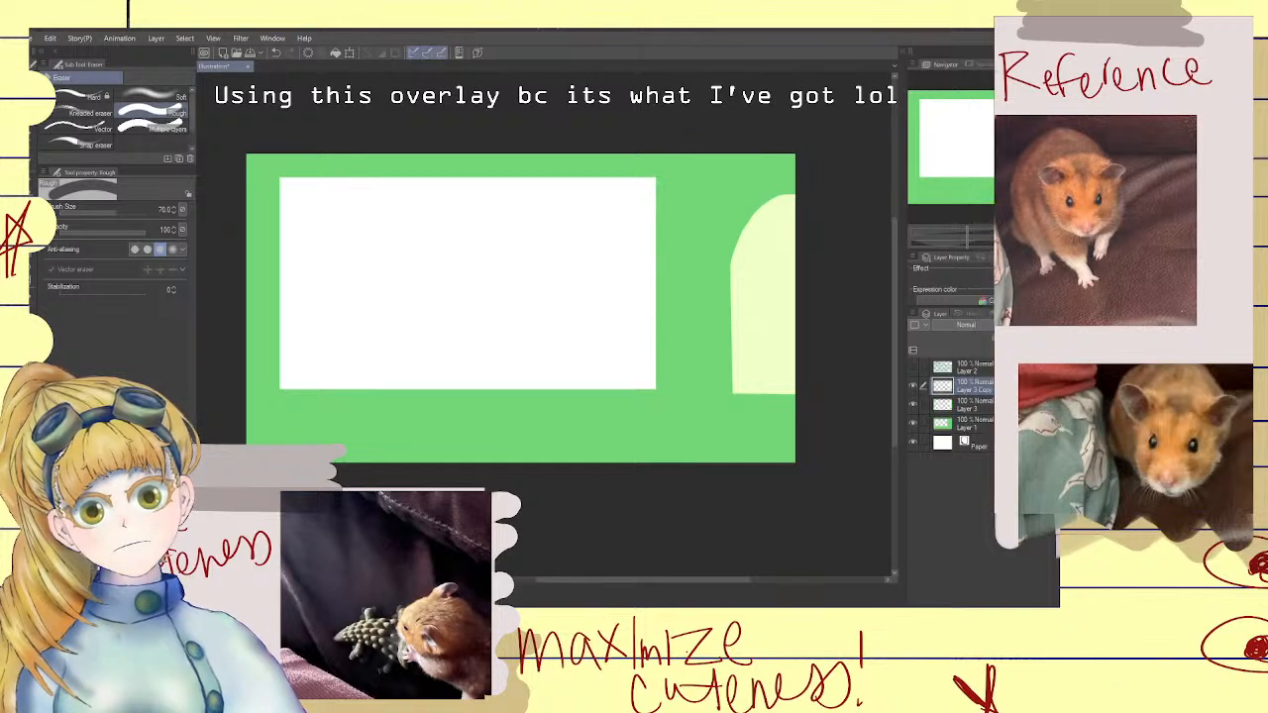
pyautogui.click(351, 55)
pyautogui.moveTo(776, 347); pyautogui.dragTo(610, 341)
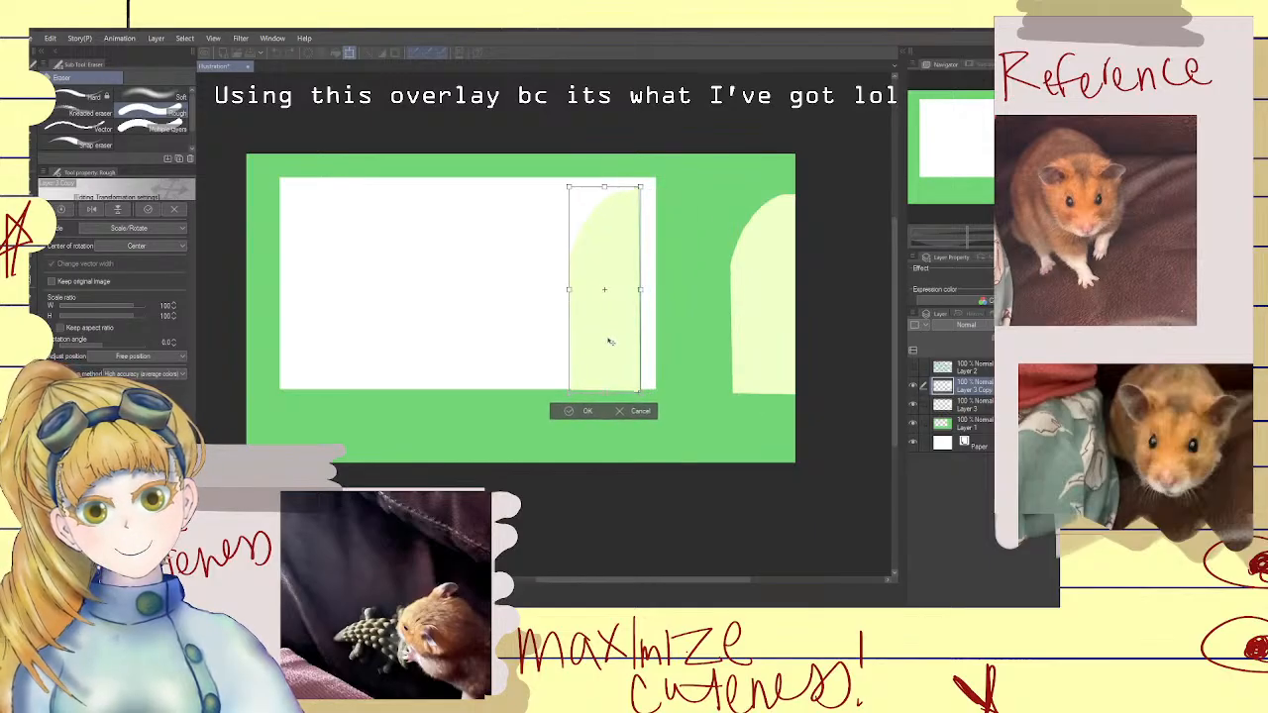
pyautogui.click(586, 411)
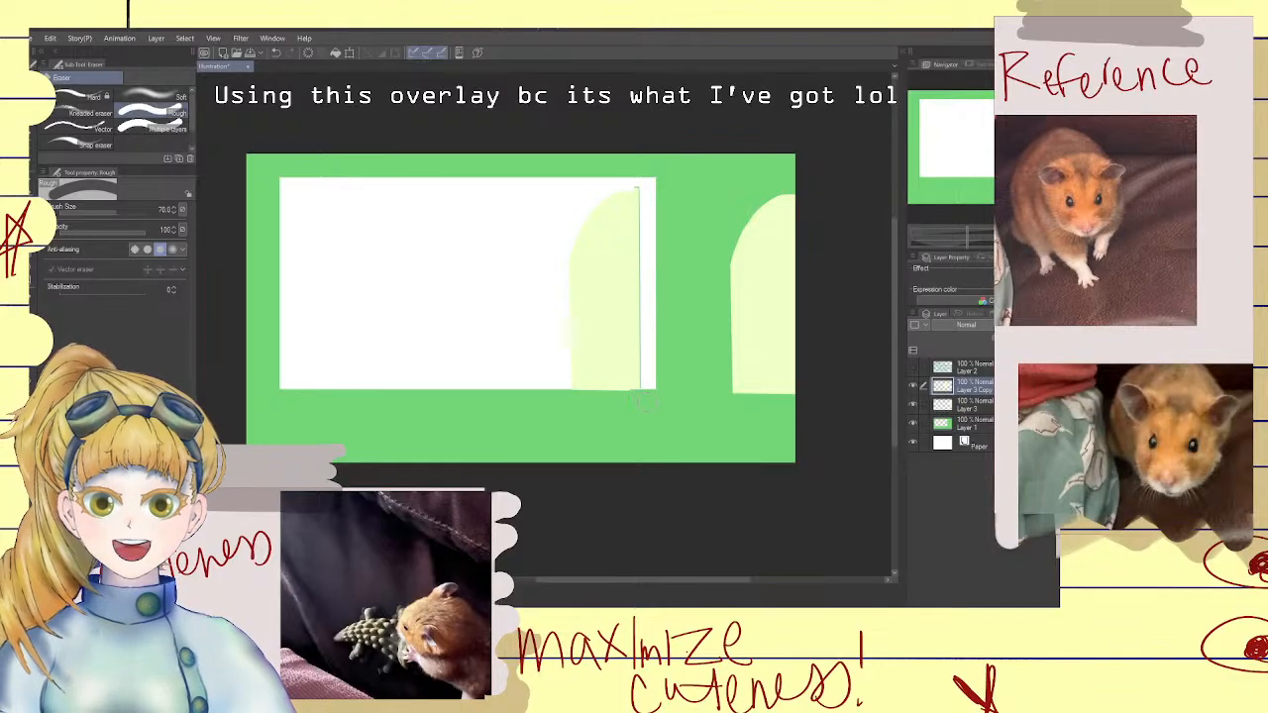
pyautogui.hotkey('ctrl', 'z')
pyautogui.hotkey('ctrl', 'z')
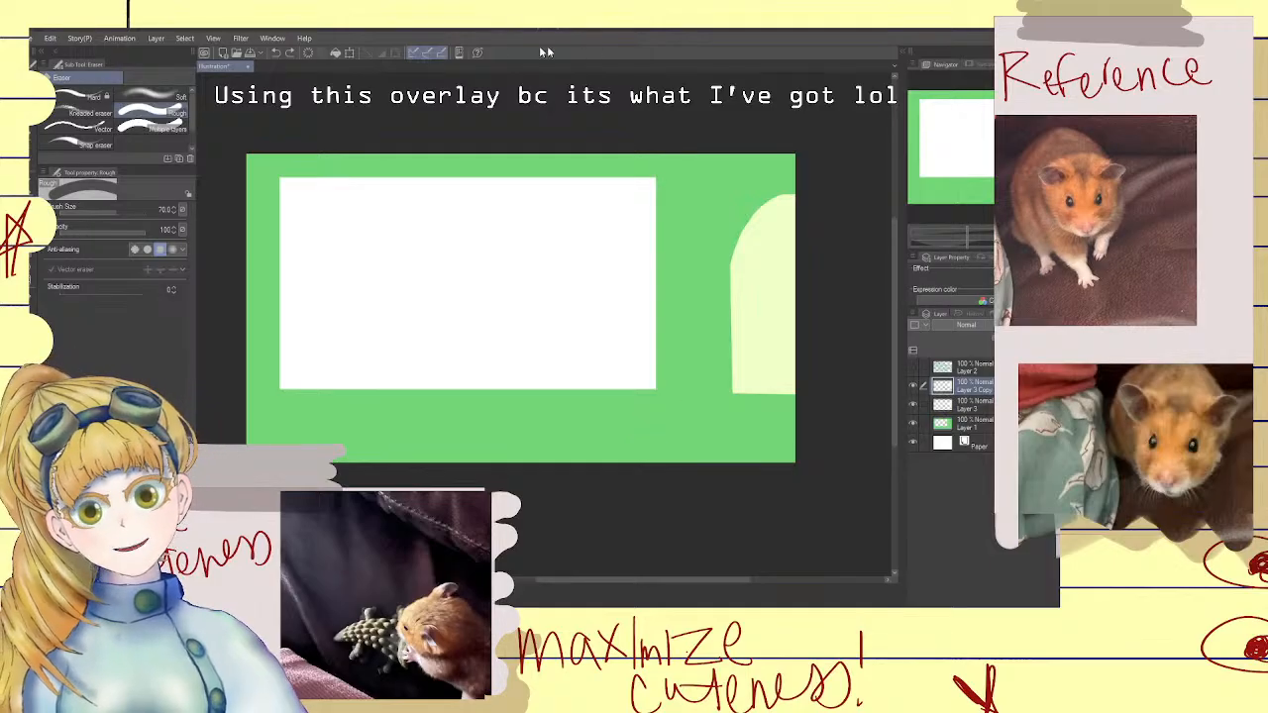
# Move the duplicated half arch horizontally onto the right part of the white rectangle, level with the original
pyautogui.click(350, 52)
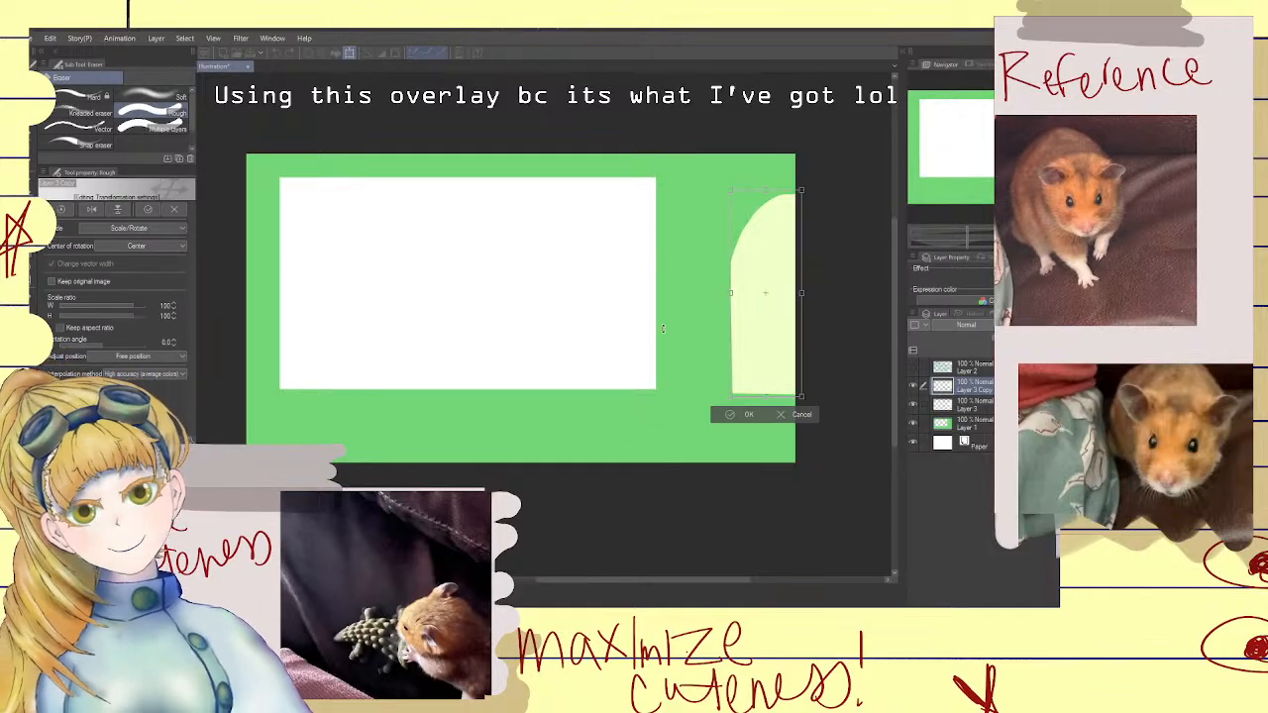
pyautogui.moveTo(763, 314); pyautogui.dragTo(601, 310)
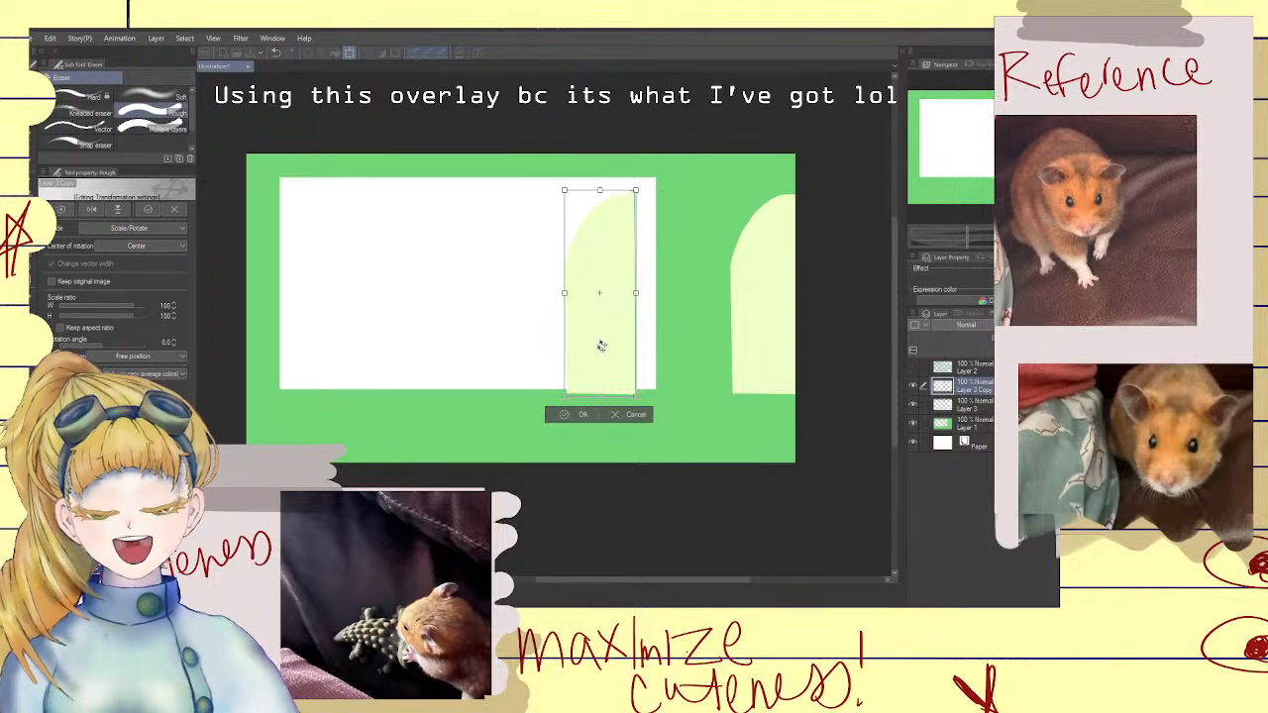
pyautogui.click(579, 416)
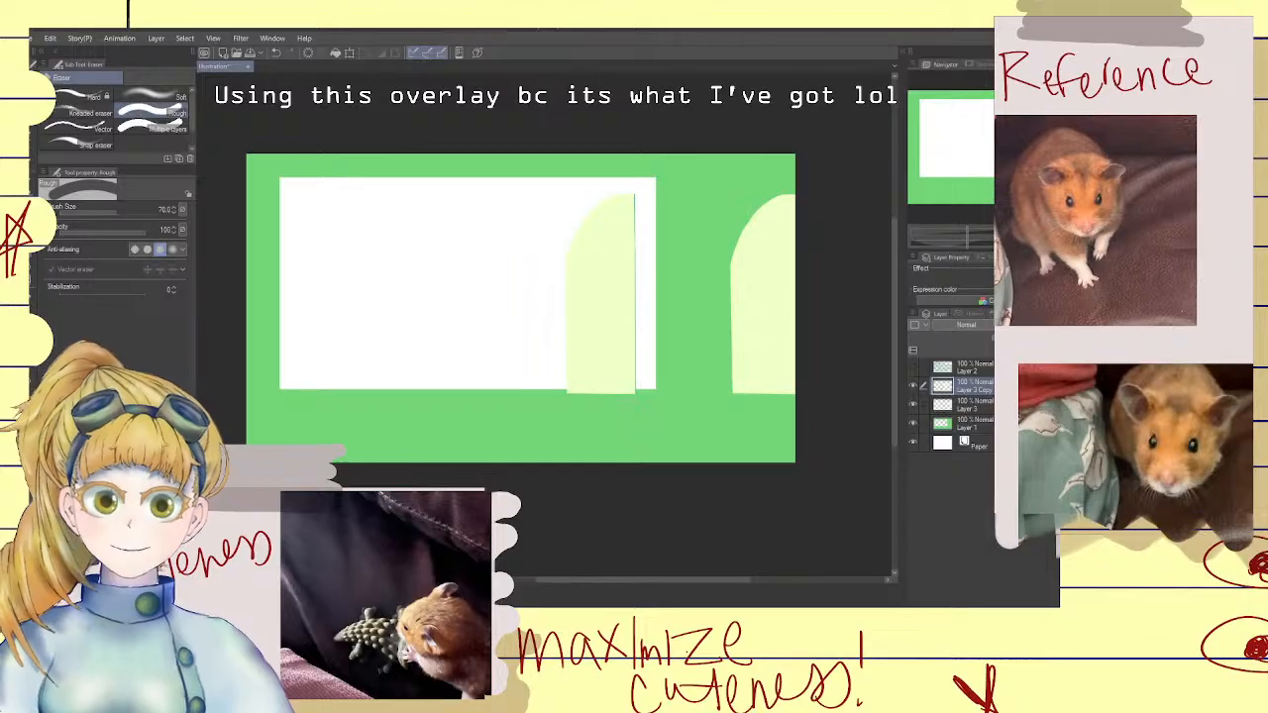
# Copy and paste the moved half arch, flip the copy horizontally, and place it against the straight edge to form a full arch
pyautogui.hotkey('ctrl', 'c')
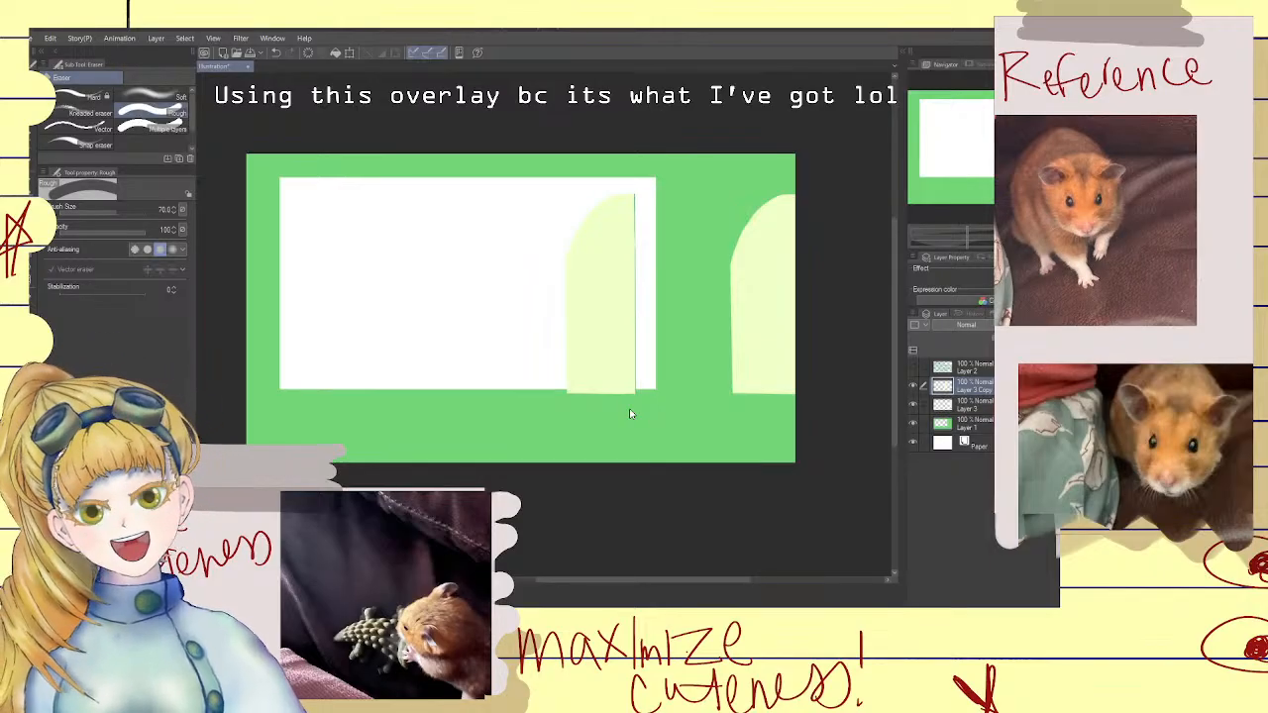
pyautogui.hotkey('ctrl', 'v')
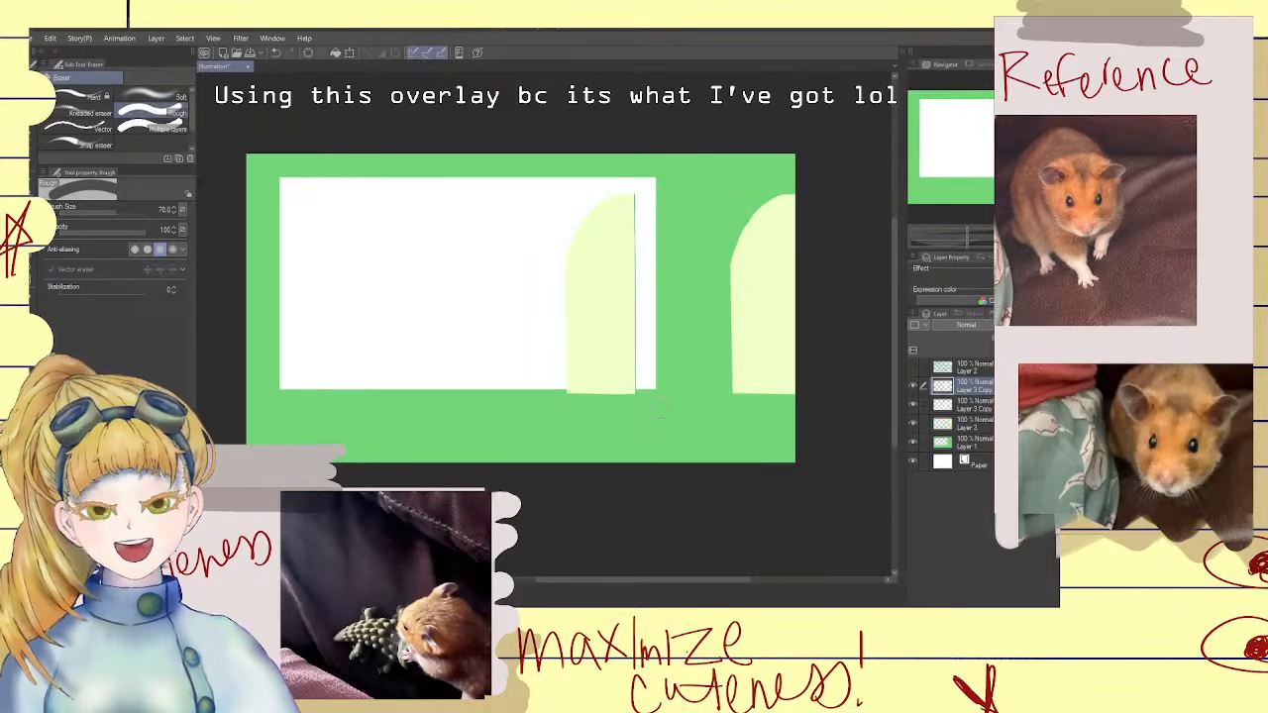
pyautogui.click(350, 54)
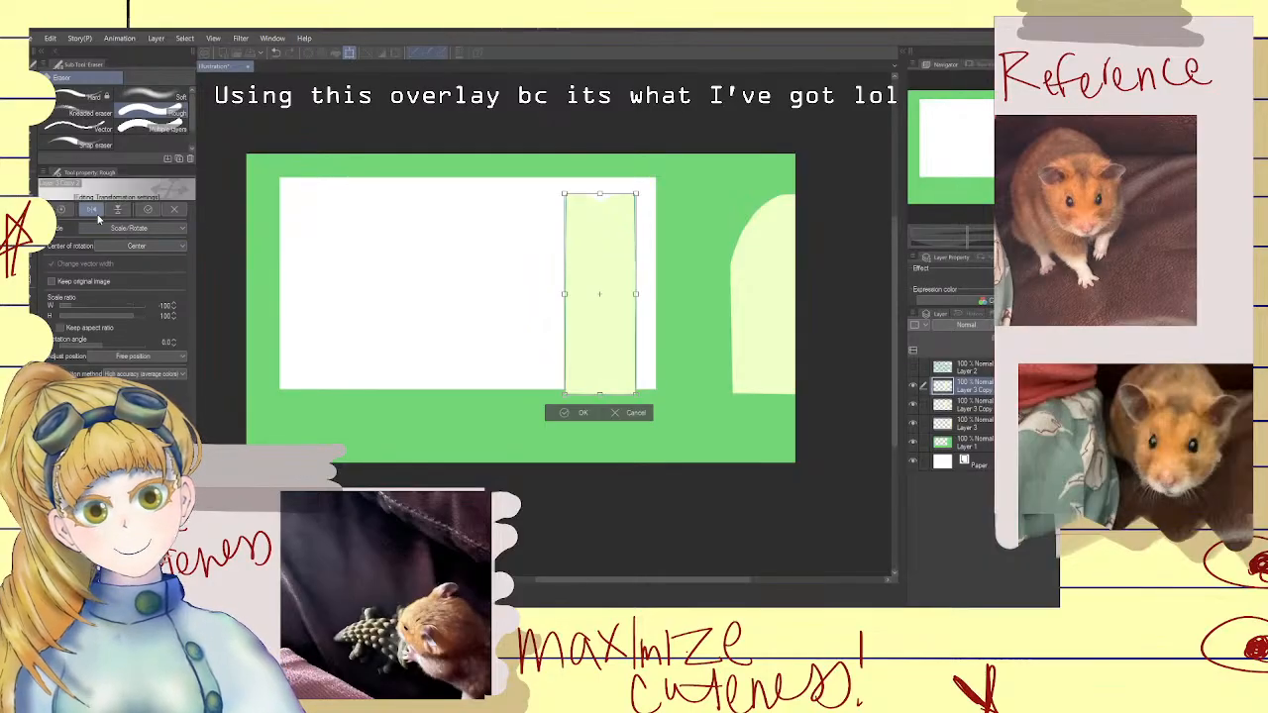
pyautogui.moveTo(594, 317); pyautogui.dragTo(662, 326)
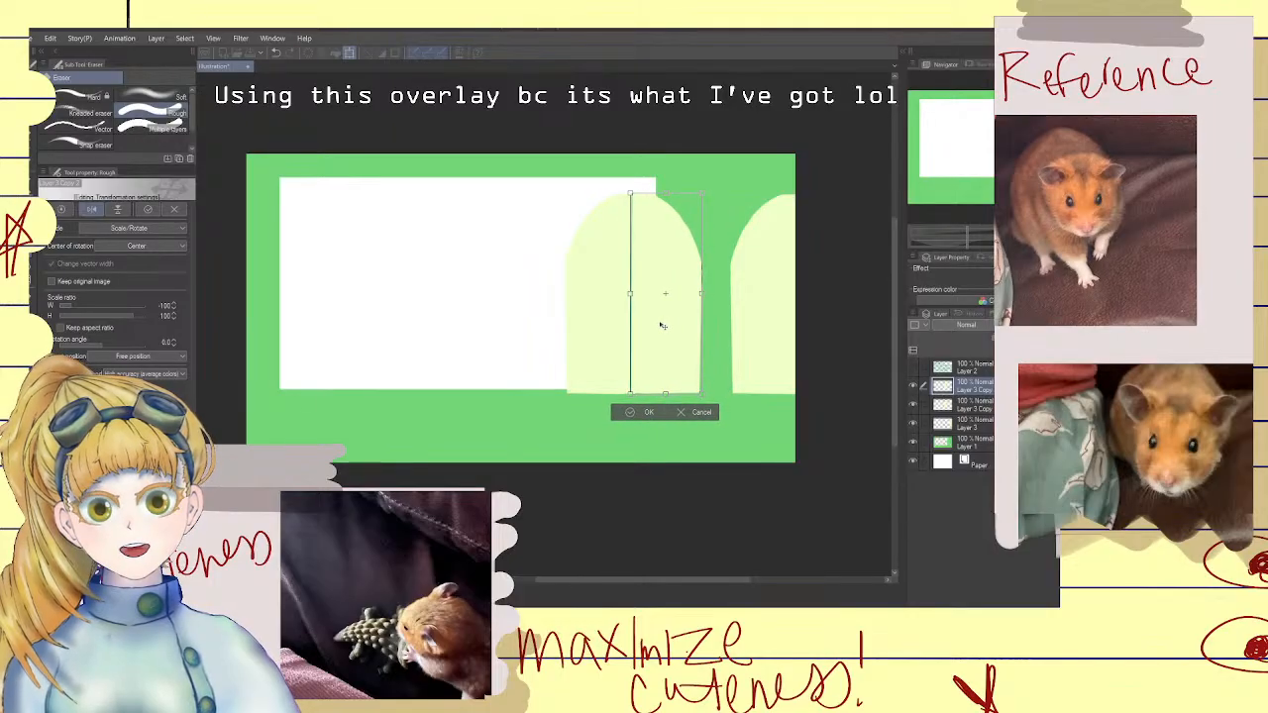
pyautogui.click(642, 413)
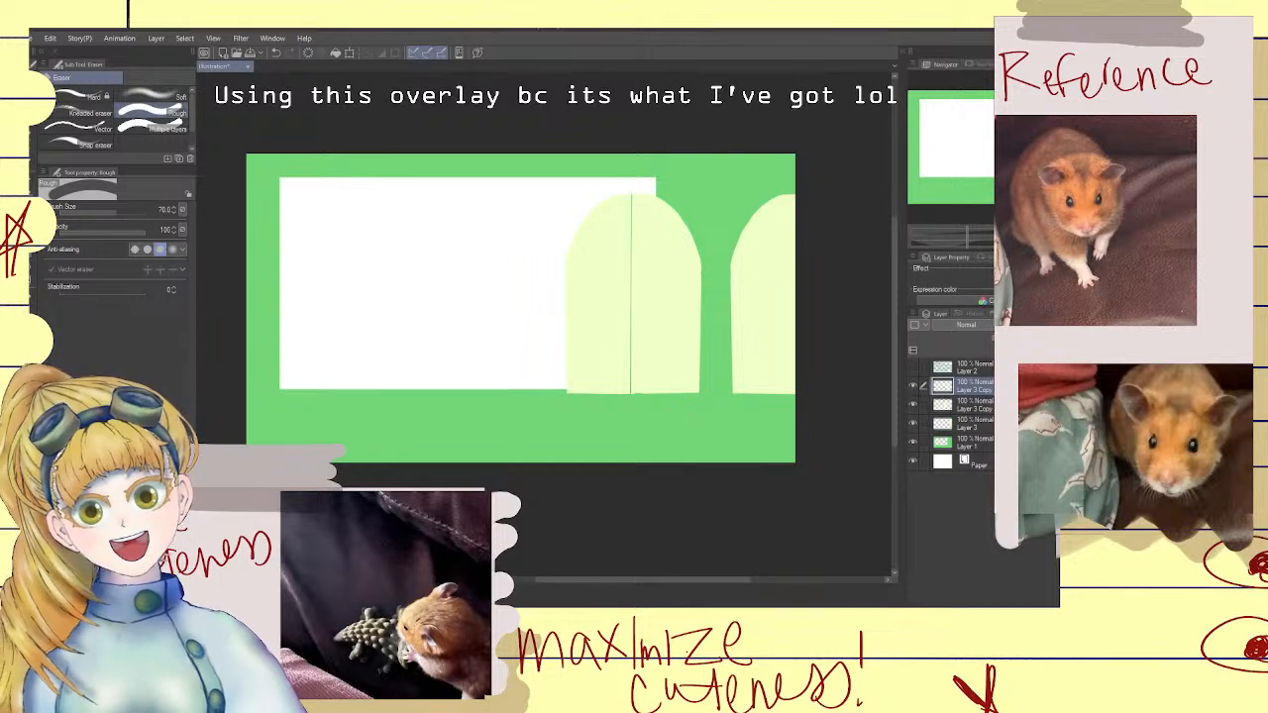
# Merge the two half-arch layers and shift the full arch slightly left, still overlapping the white rectangle's right edge
pyautogui.keyDown('ctrl'); pyautogui.click(992, 405); pyautogui.keyUp('ctrl')
pyautogui.rightClick(991, 405)
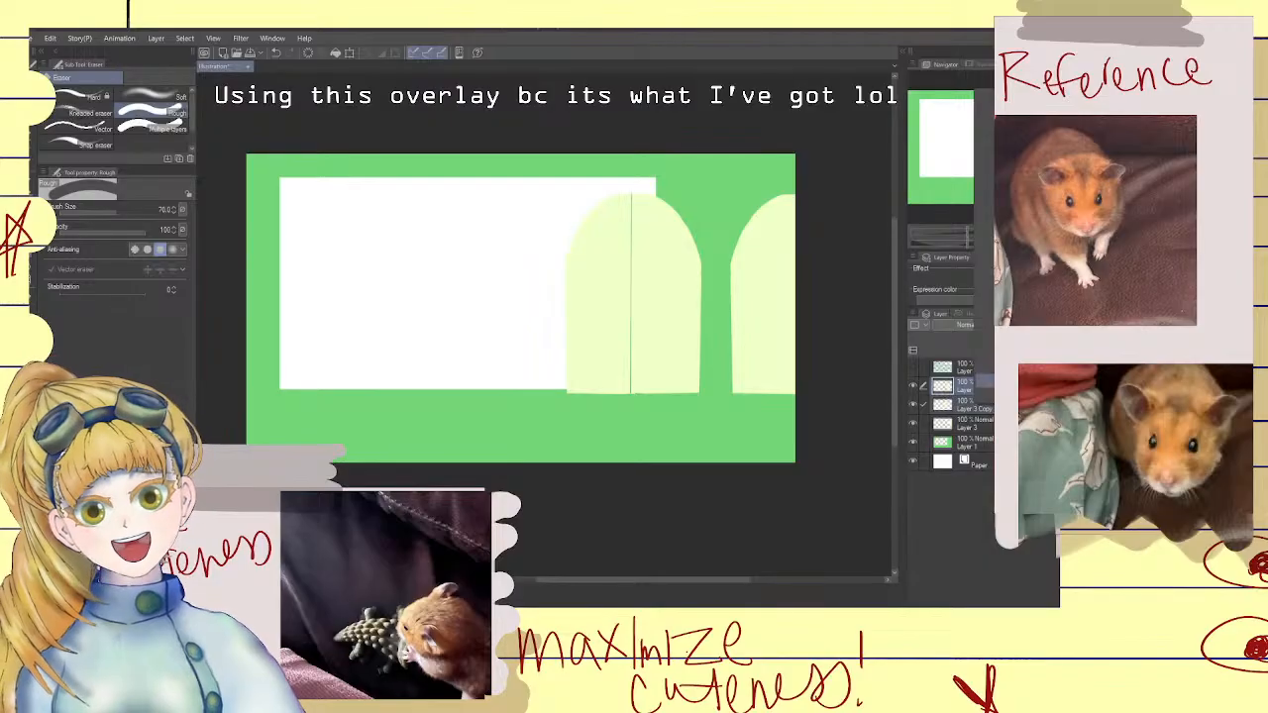
pyautogui.click(984, 354)
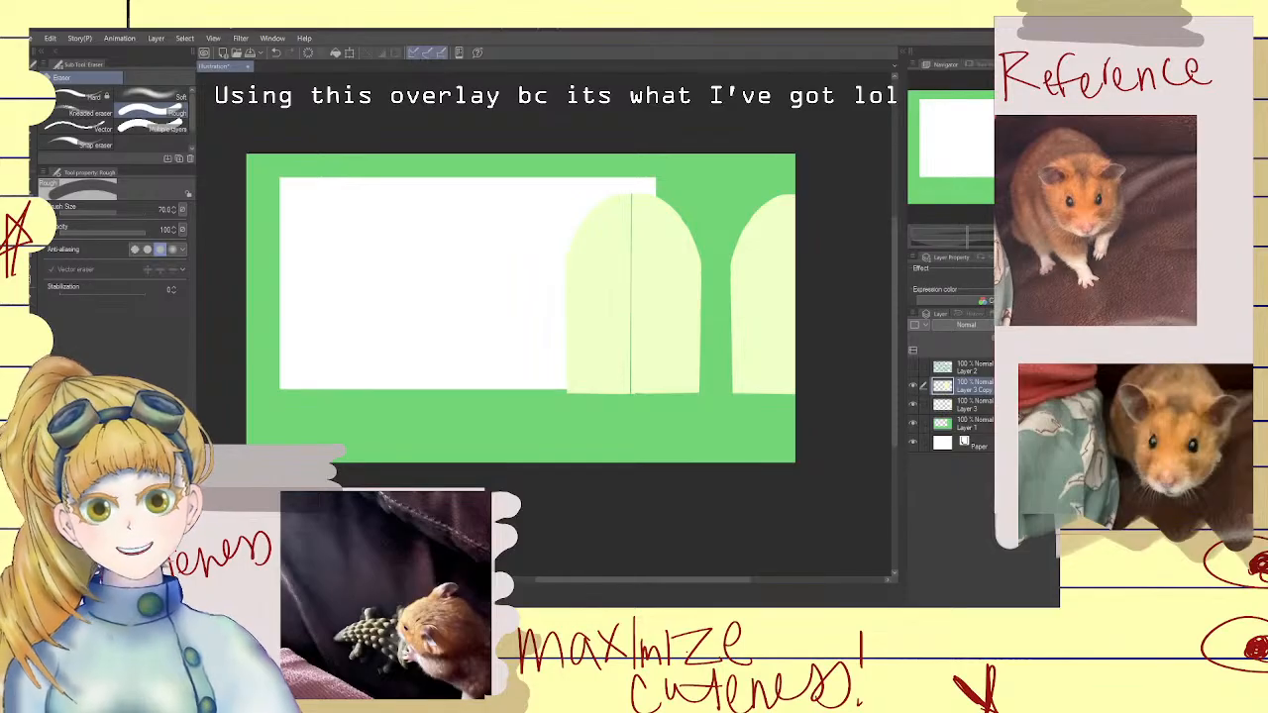
pyautogui.click(348, 54)
pyautogui.moveTo(662, 325); pyautogui.dragTo(637, 331)
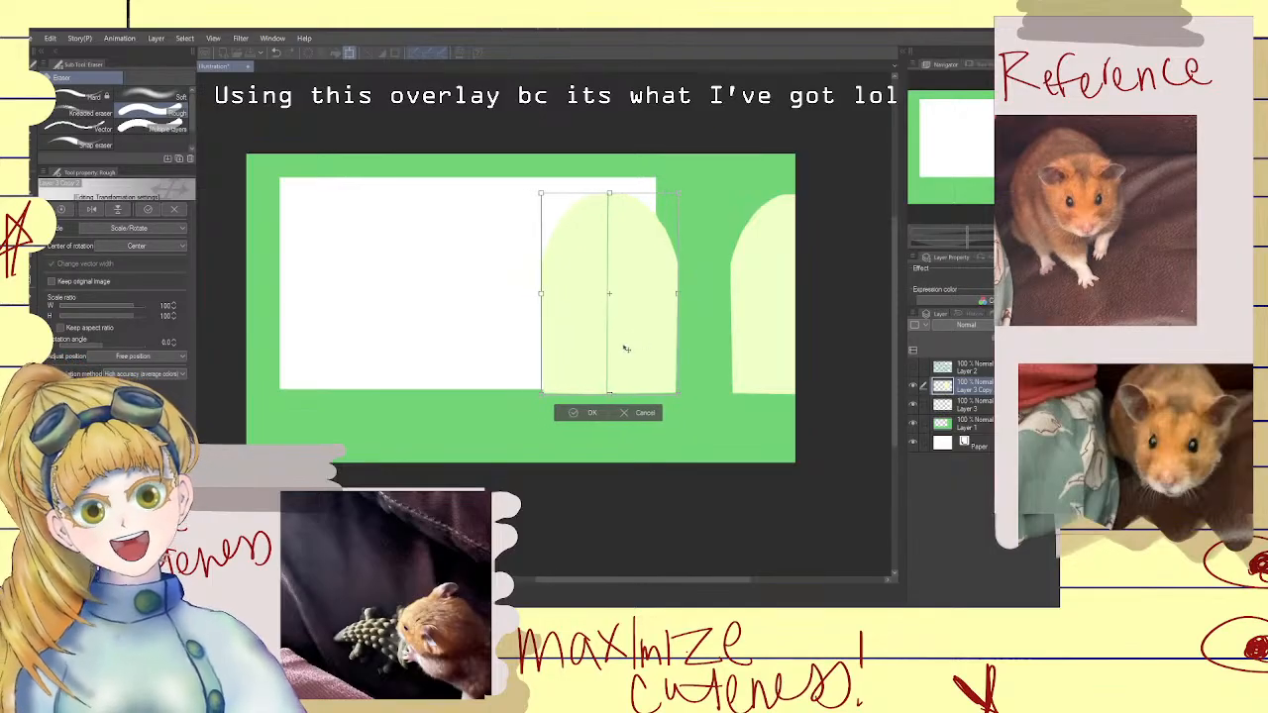
pyautogui.click(582, 414)
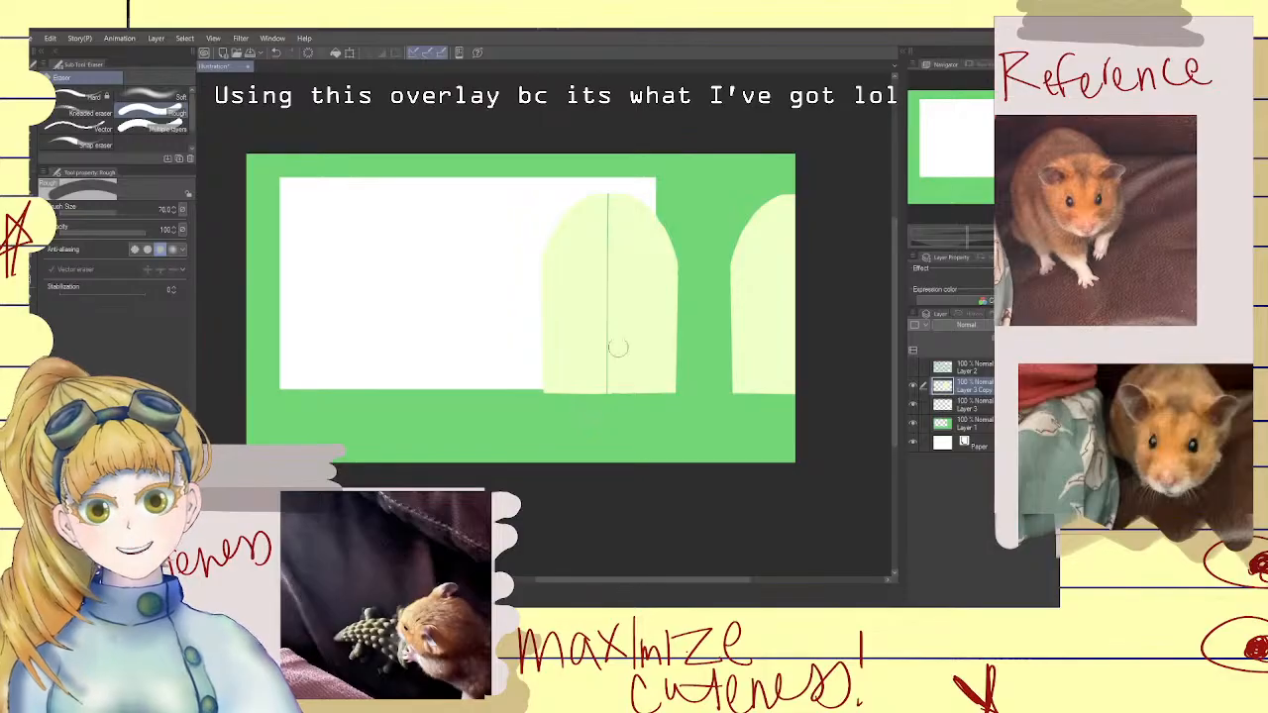
# Paste a copy of the full arch and place it over the left part of the white rectangle at the same height
pyautogui.hotkey('ctrl', 'v')
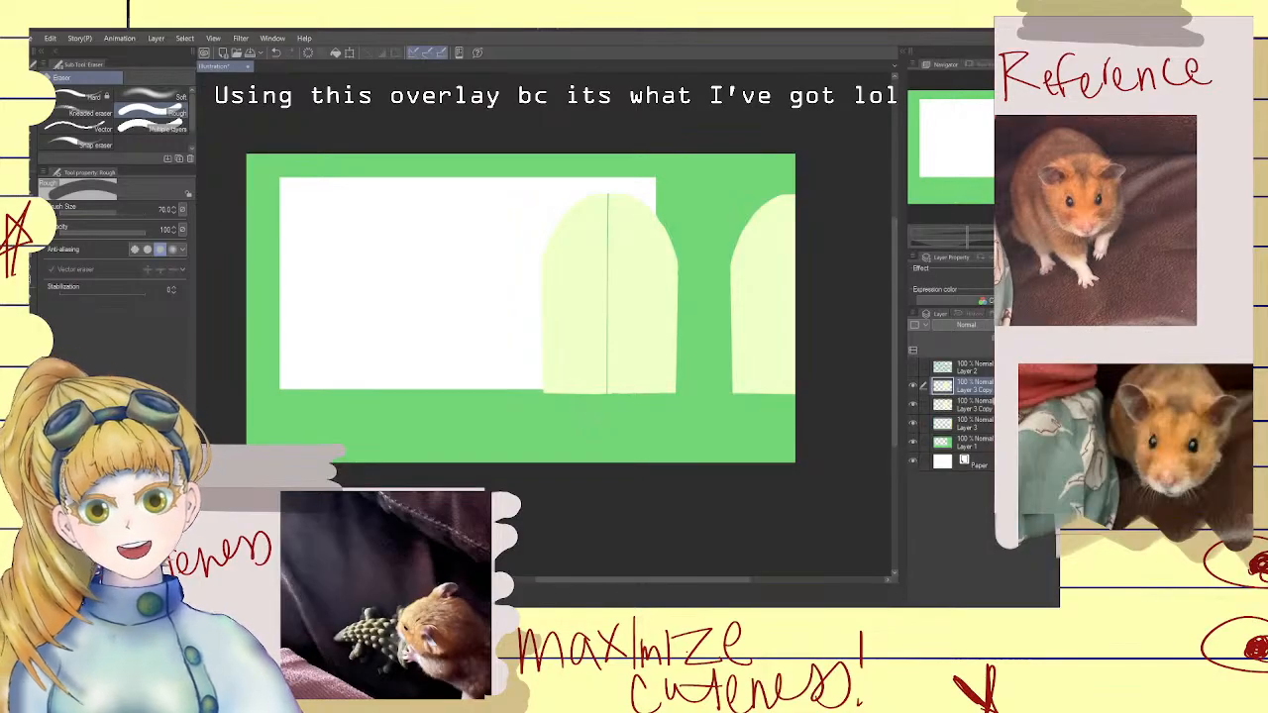
pyautogui.click(351, 52)
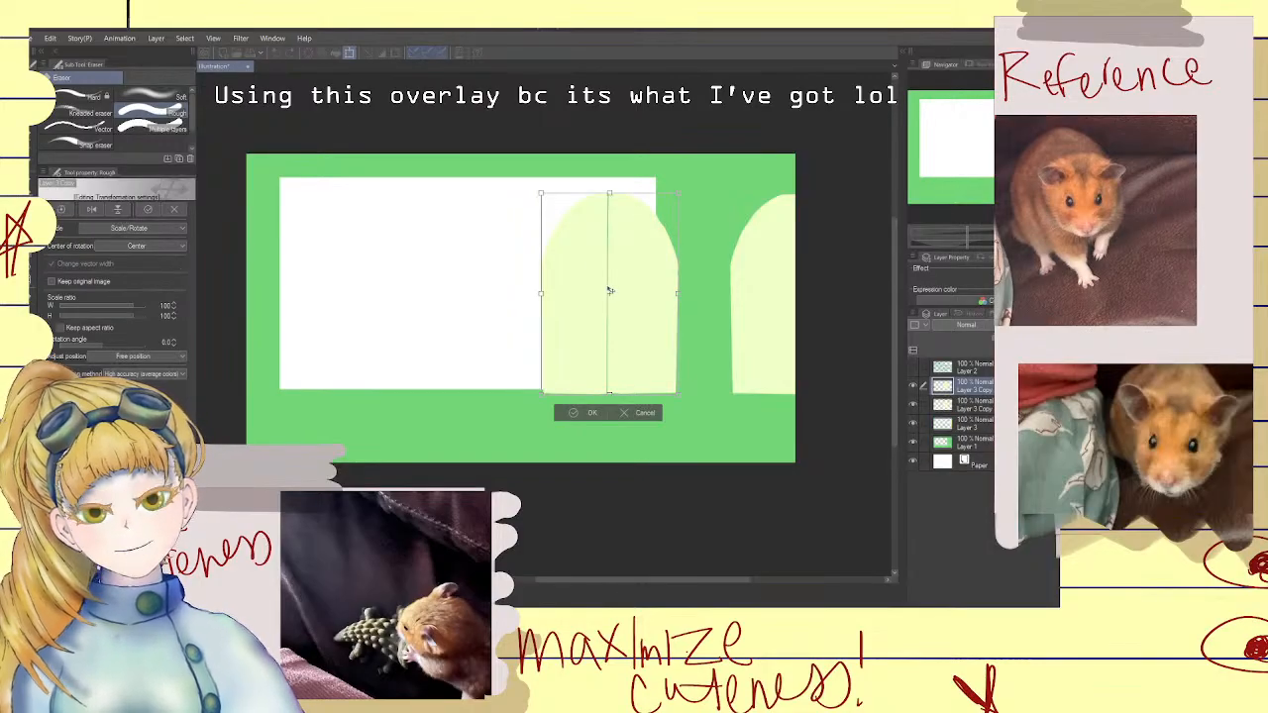
pyautogui.moveTo(642, 331); pyautogui.dragTo(436, 342)
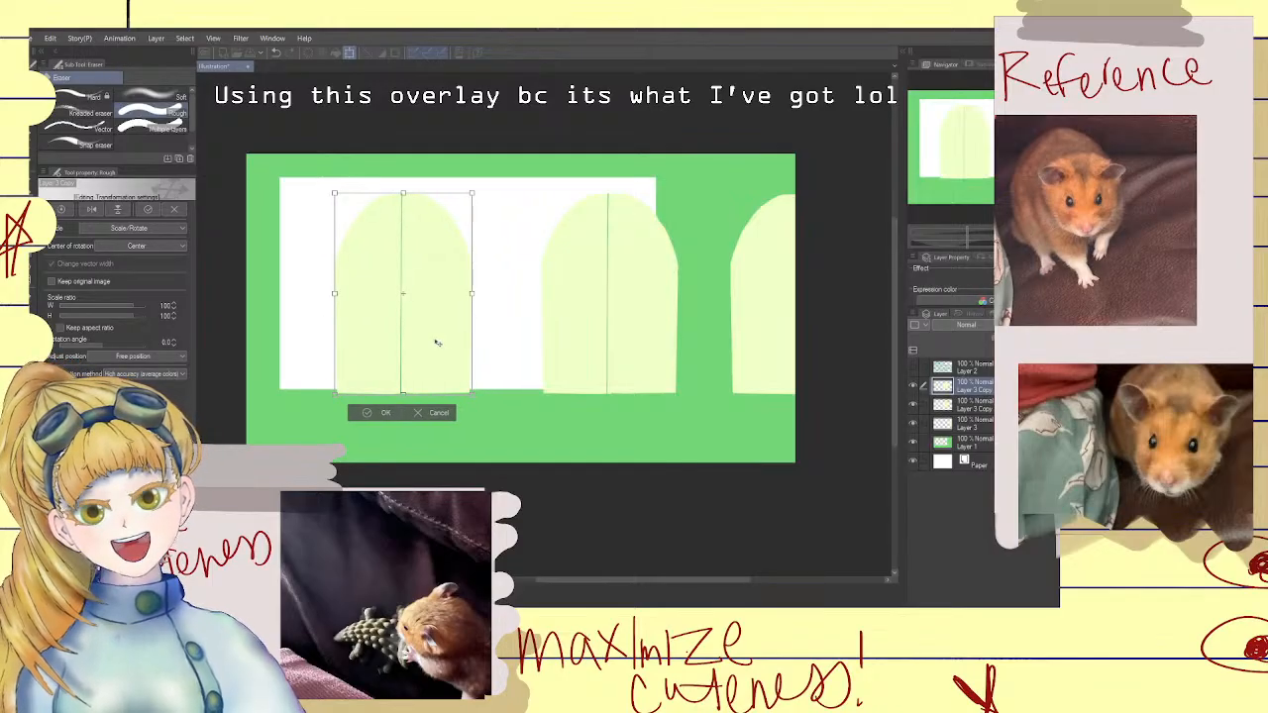
pyautogui.click(375, 414)
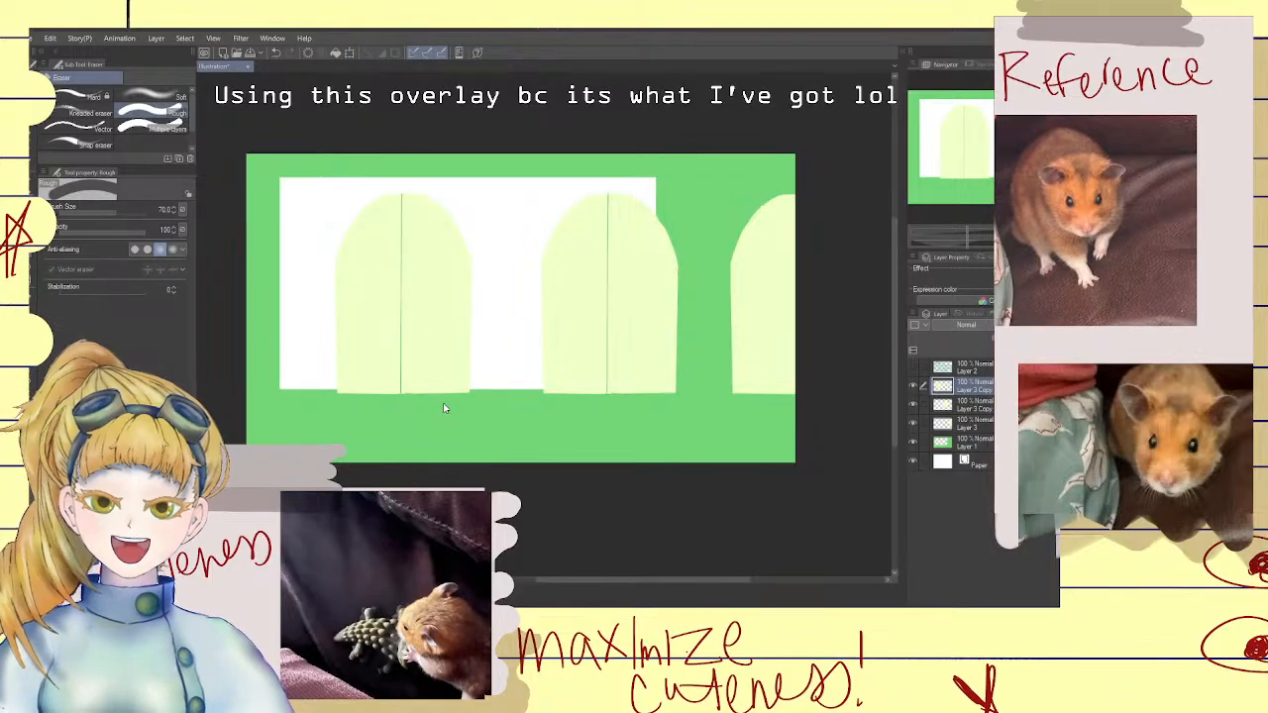
# Paste another full arch and place it partly off the canvas's left edge, level with the other arches
pyautogui.hotkey('ctrl', 'v')
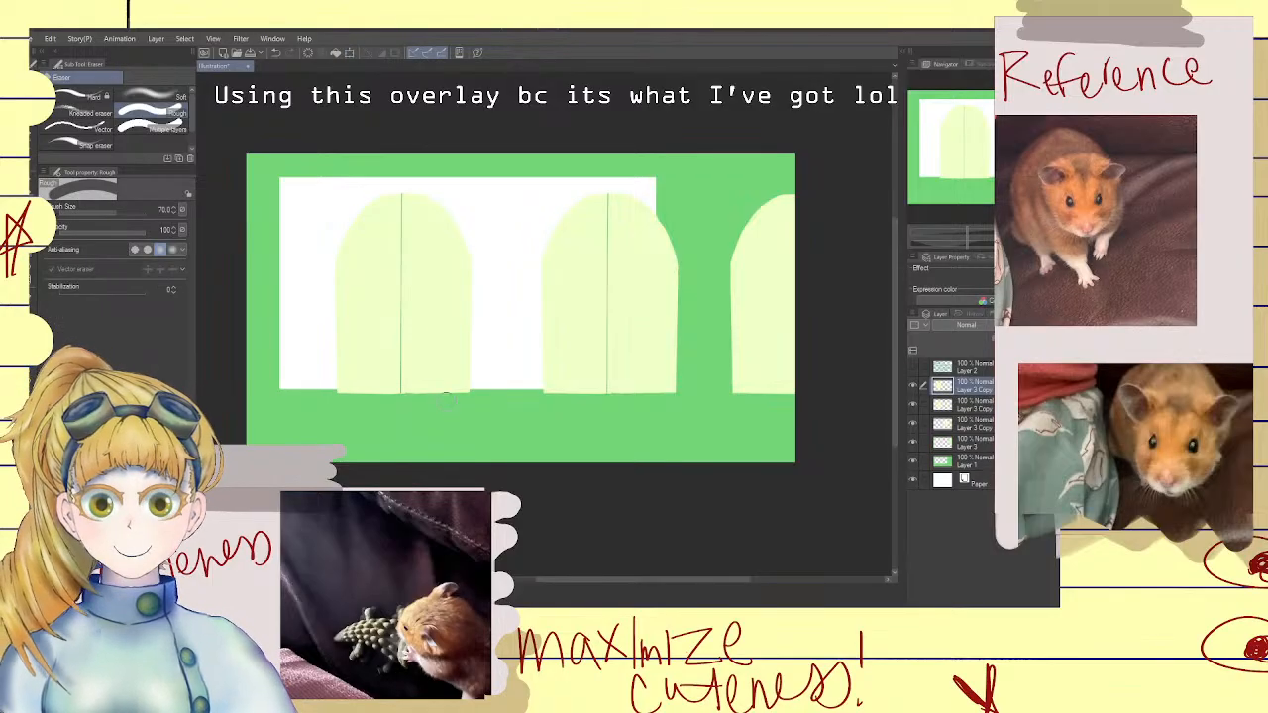
pyautogui.click(345, 53)
pyautogui.moveTo(416, 340); pyautogui.dragTo(226, 339)
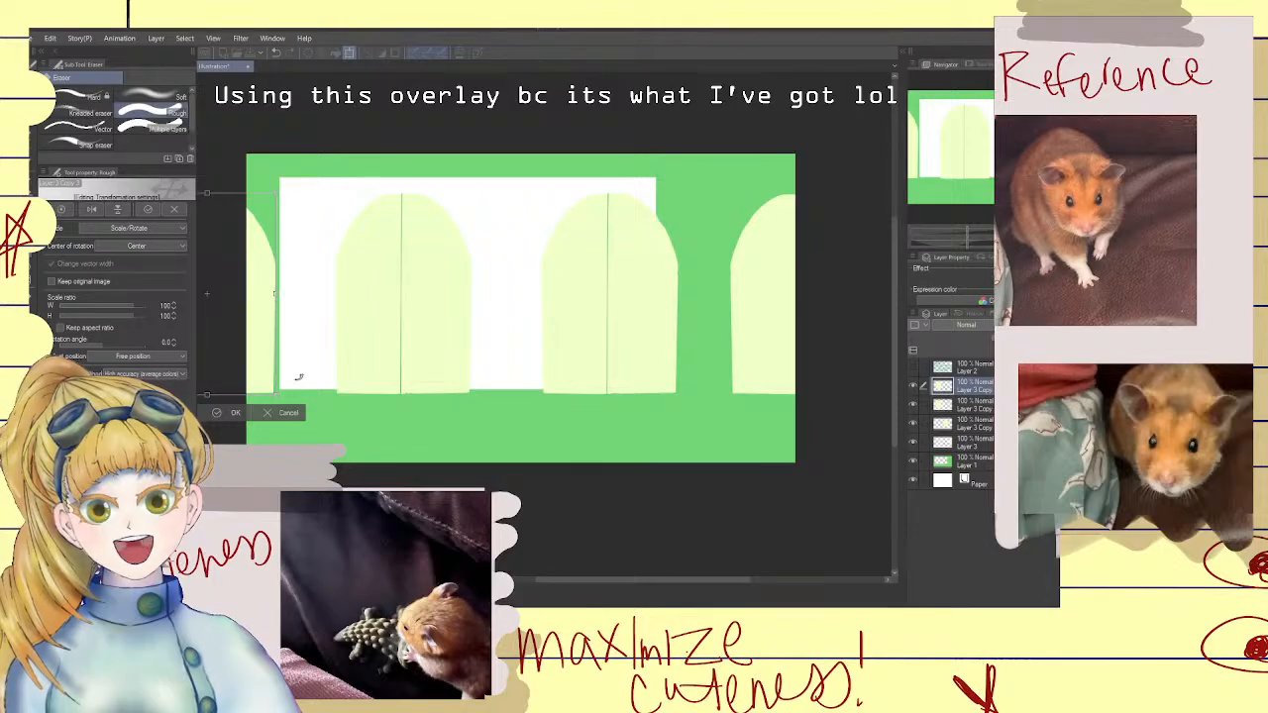
pyautogui.click(234, 414)
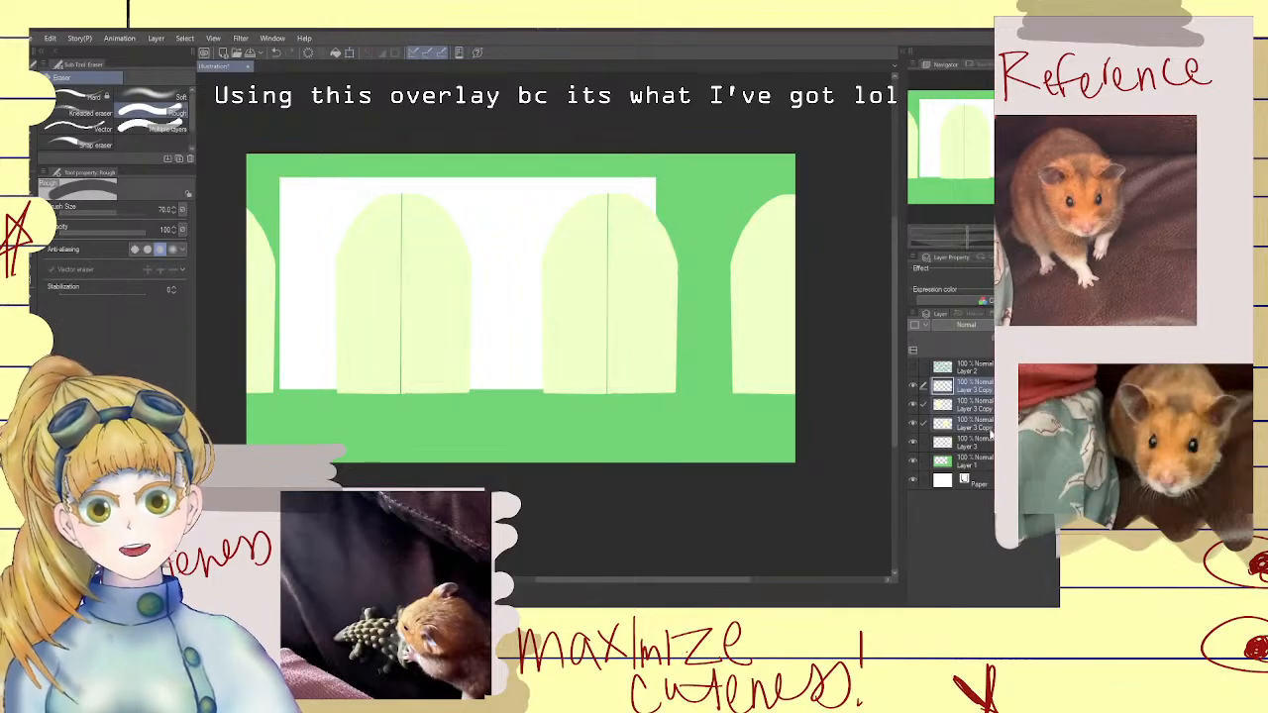
# Stretch all four arch layers together downward to 111% height, keeping their width at 100%
pyautogui.click(349, 52)
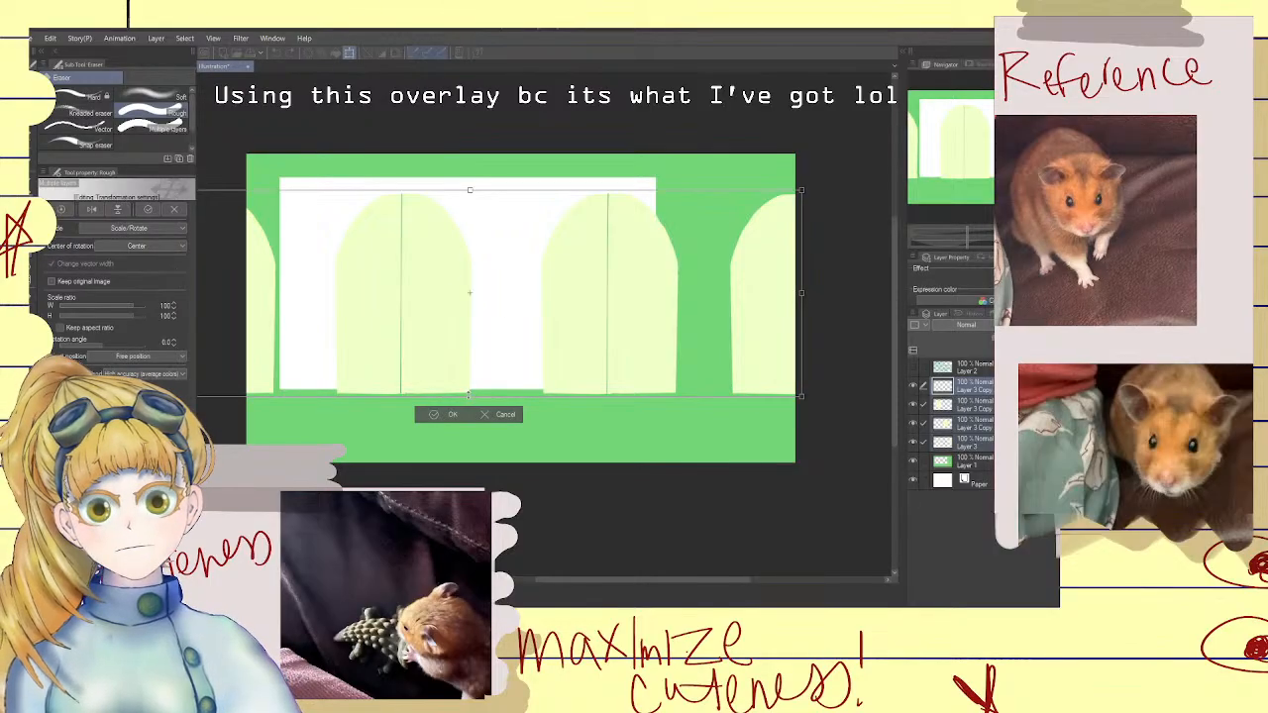
pyautogui.moveTo(470, 395); pyautogui.dragTo(473, 419)
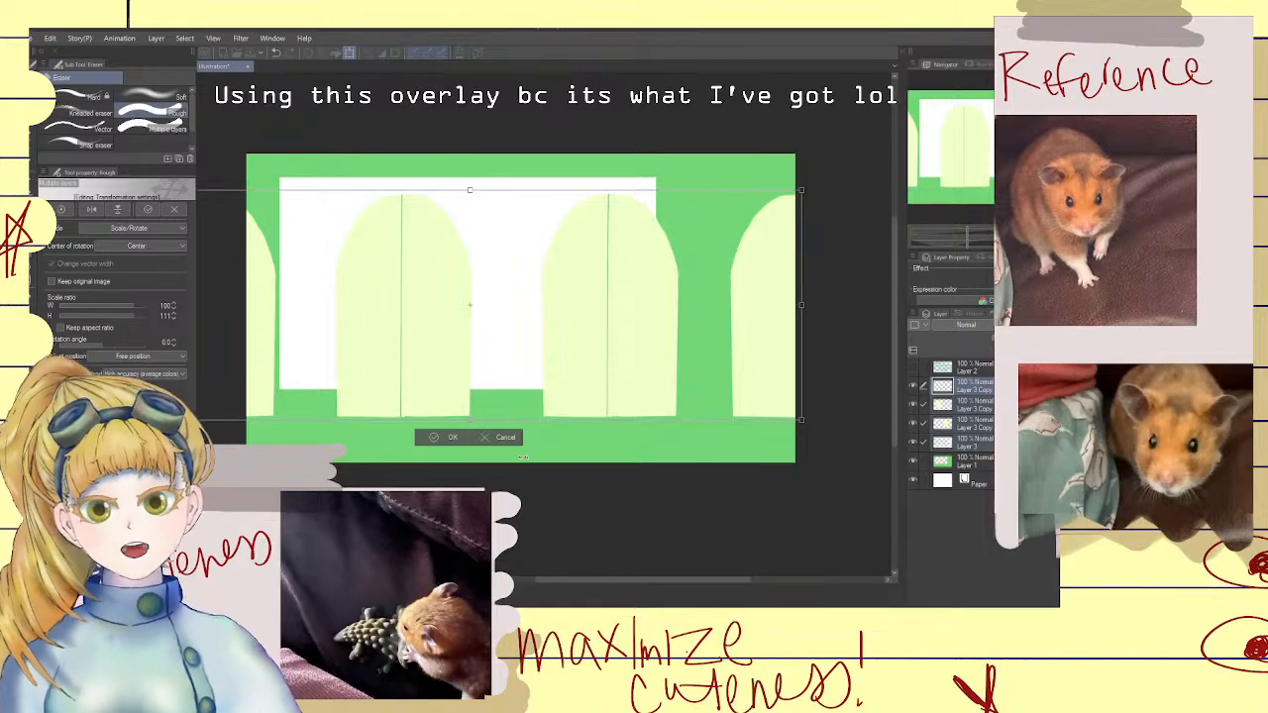
pyautogui.click(451, 439)
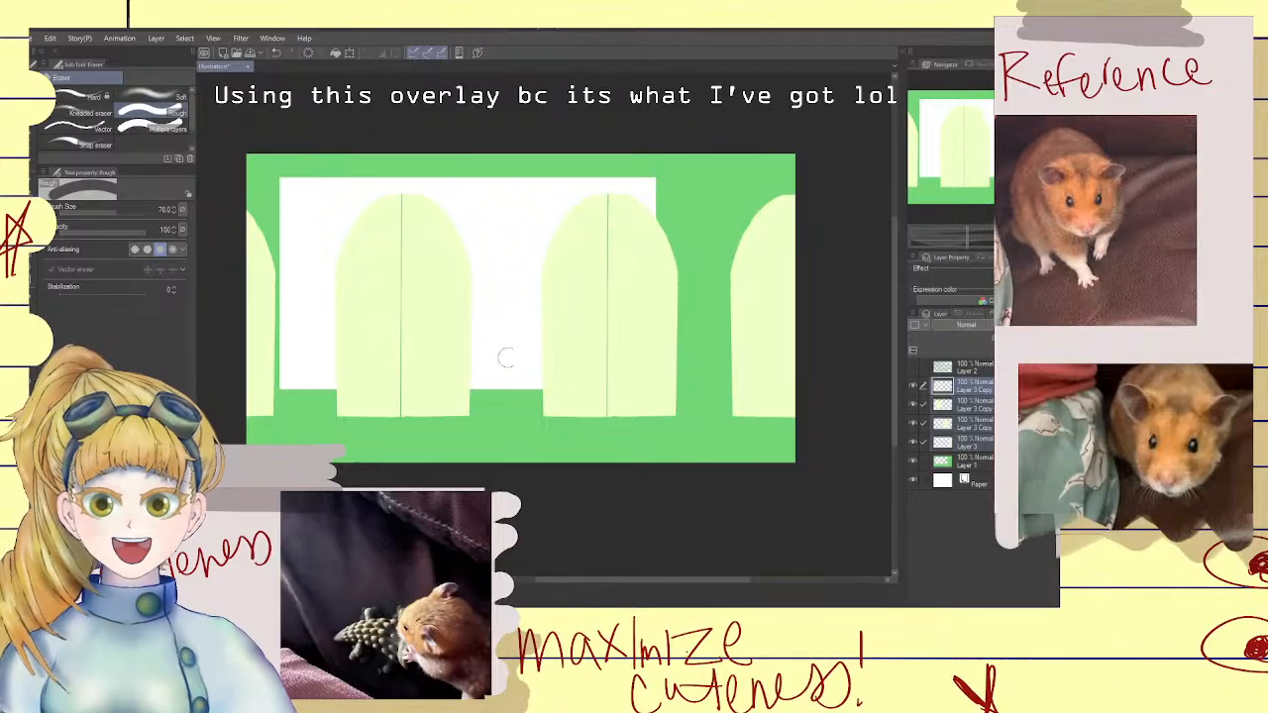
# Paint over the dark vertical seam of the full arch on the white rectangle's left part with its pale yellow color
pyautogui.scroll(1, 408, 355)
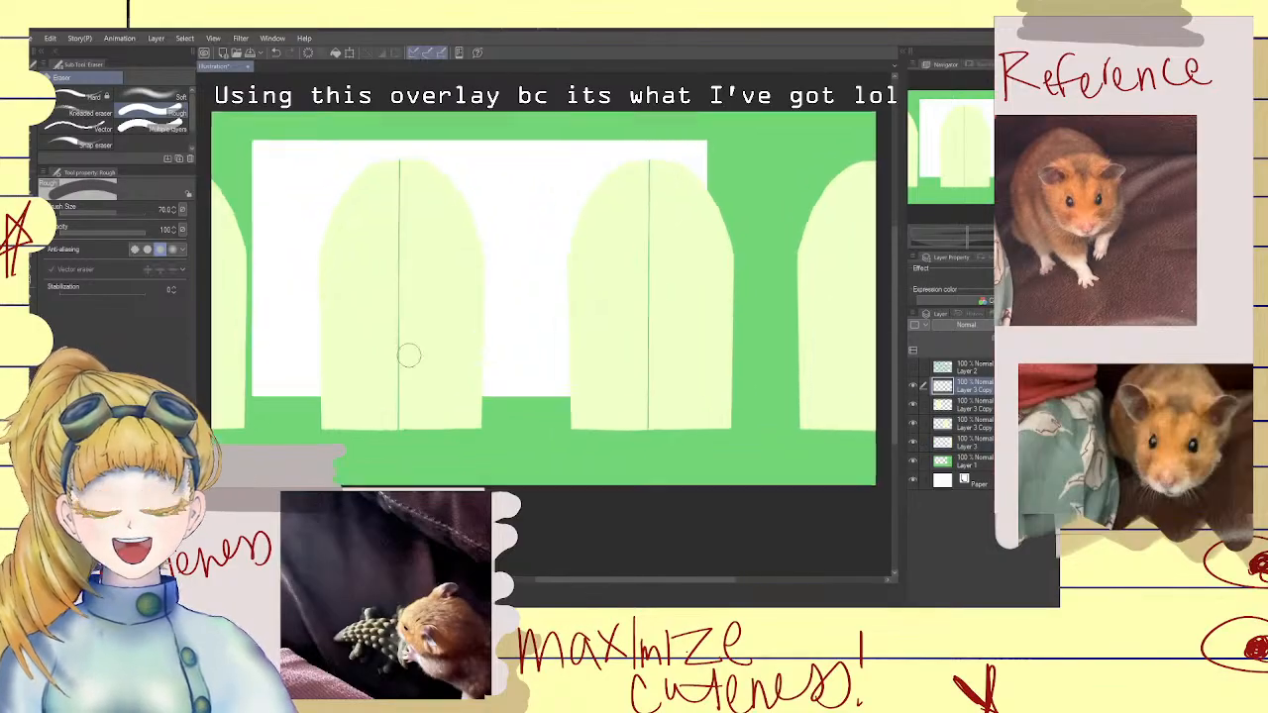
pyautogui.scroll(-1, 408, 356)
pyautogui.scroll(1, 408, 356)
pyautogui.click(983, 406)
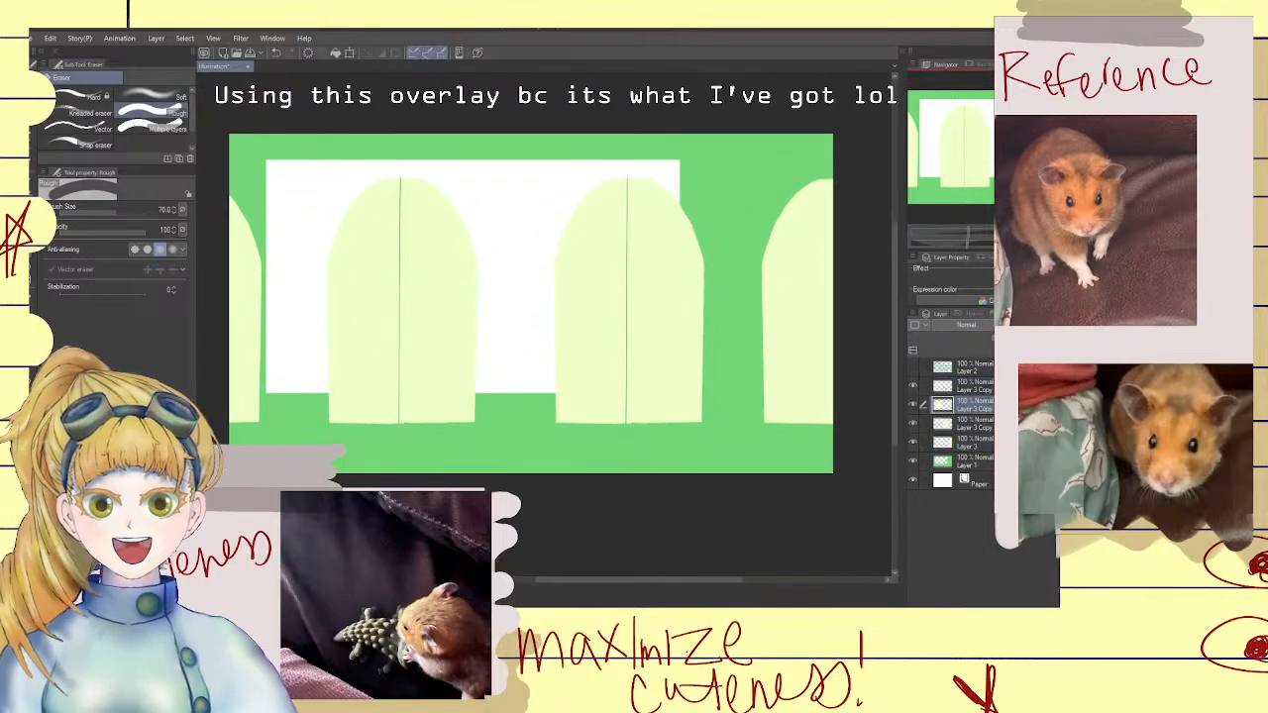
pyautogui.scroll(-1, 426, 321)
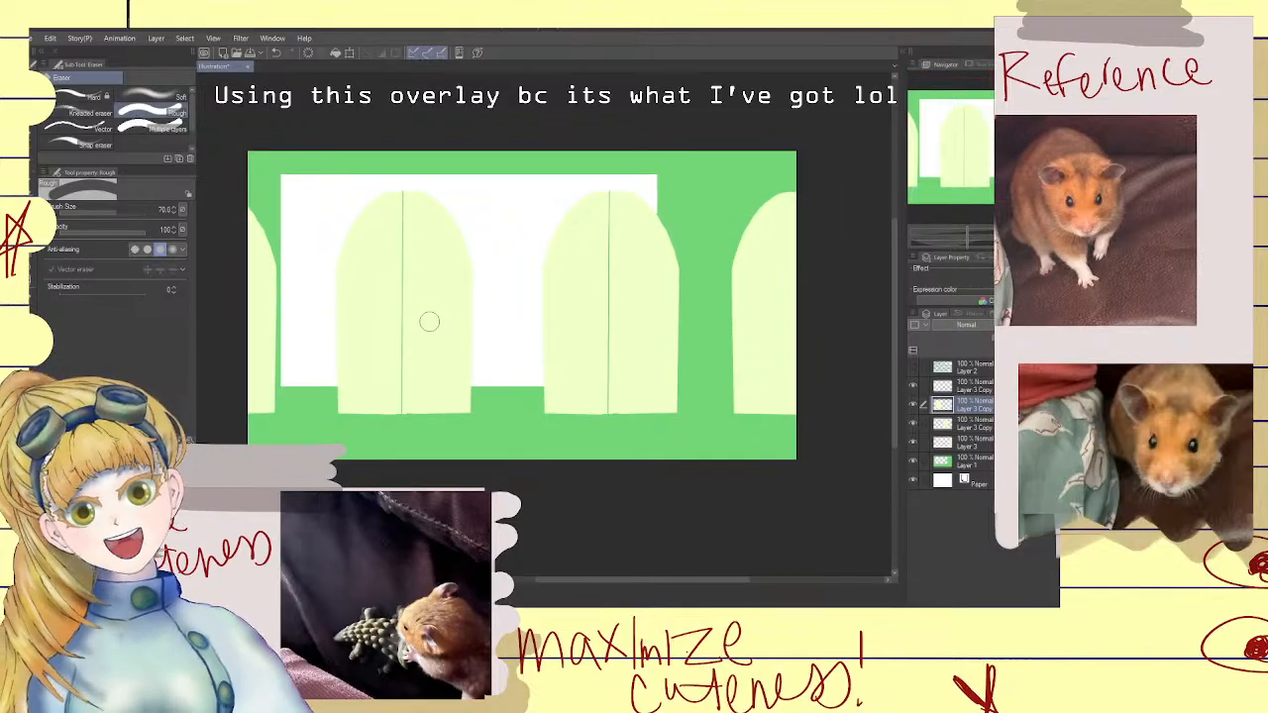
pyautogui.scroll(-1, 428, 320)
pyautogui.scroll(1, 429, 320)
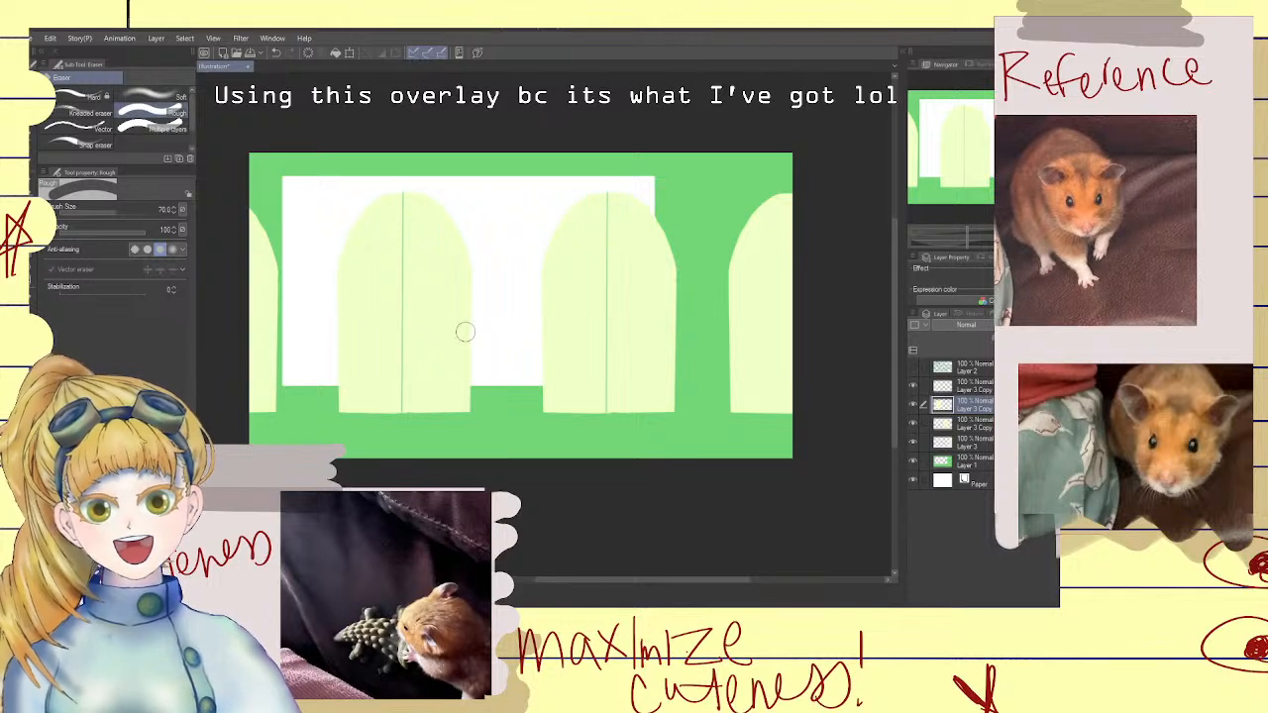
pyautogui.moveTo(399, 281)
pyautogui.mouseDown()
pyautogui.moveTo(402, 271)
pyautogui.moveTo(390, 344)
pyautogui.mouseUp()
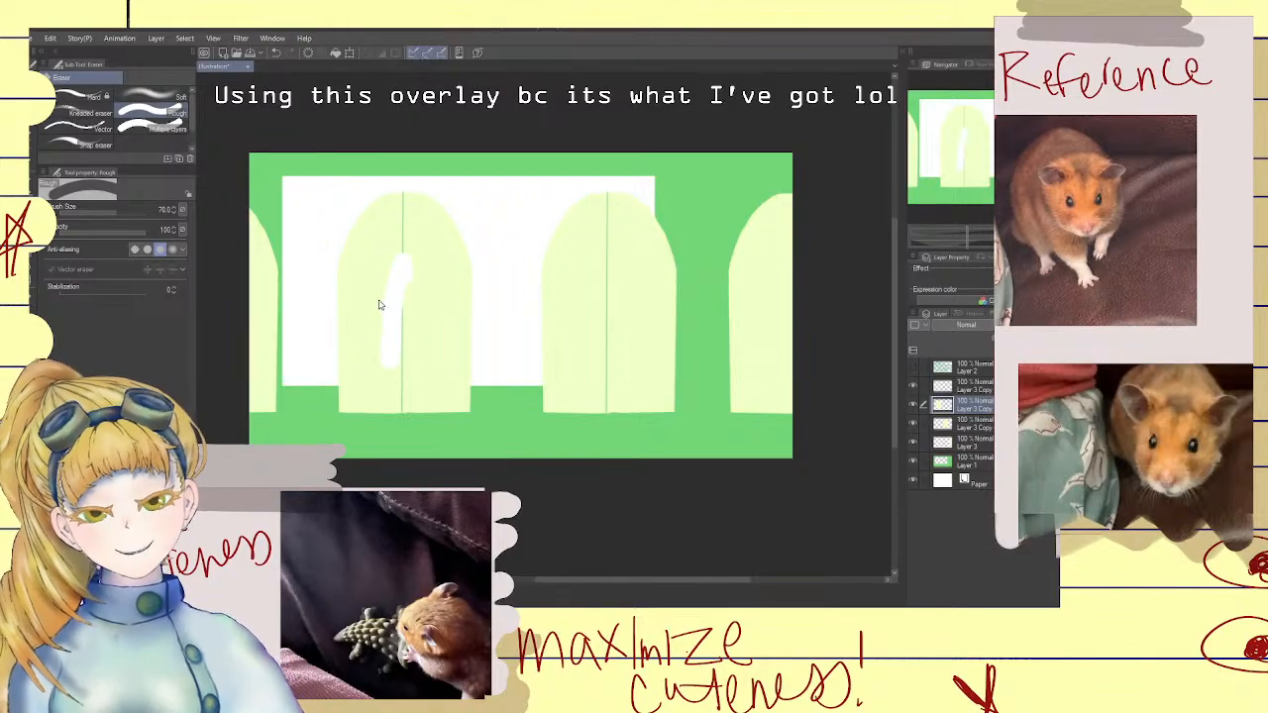
pyautogui.hotkey('ctrl', 'z')
pyautogui.press('b')
pyautogui.moveTo(402, 233); pyautogui.dragTo(402, 316)
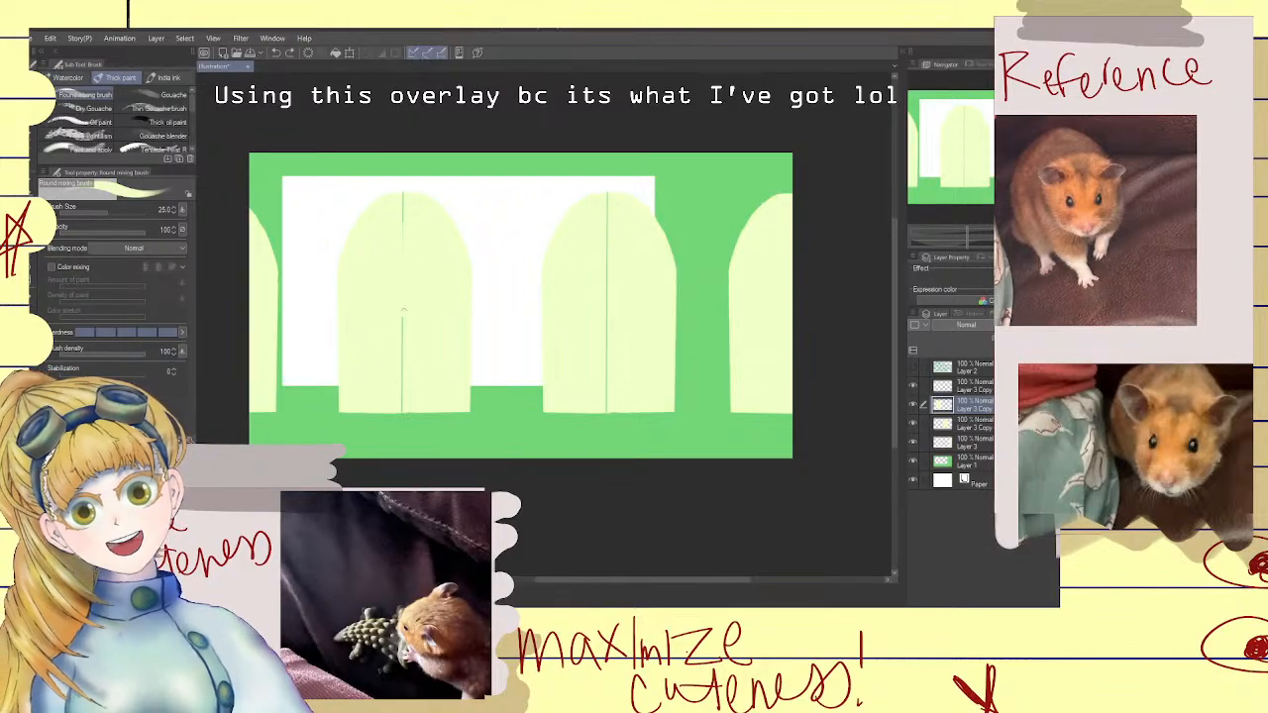
pyautogui.moveTo(402, 220); pyautogui.dragTo(404, 186)
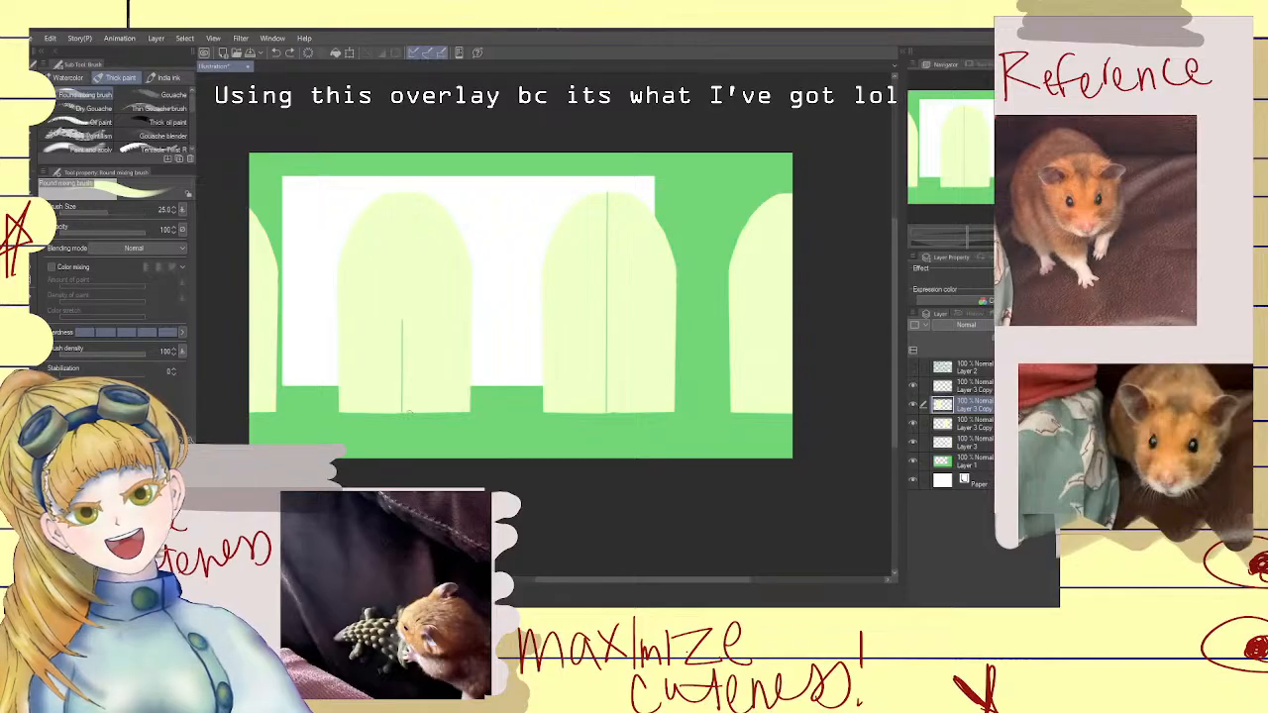
pyautogui.moveTo(406, 412); pyautogui.dragTo(402, 319)
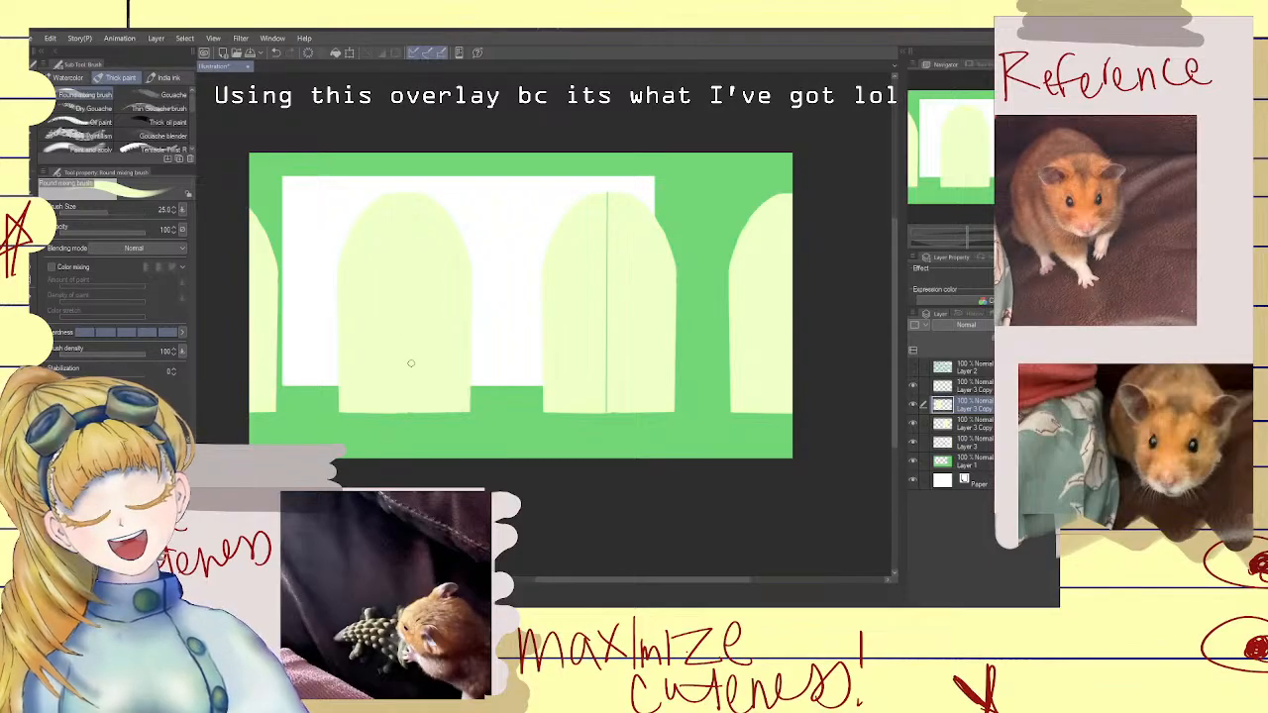
# Enlarge the Round mixing brush to 70 and paint over the vertical seam of the arch at the white rectangle's right edge on its own layer
pyautogui.click(936, 424)
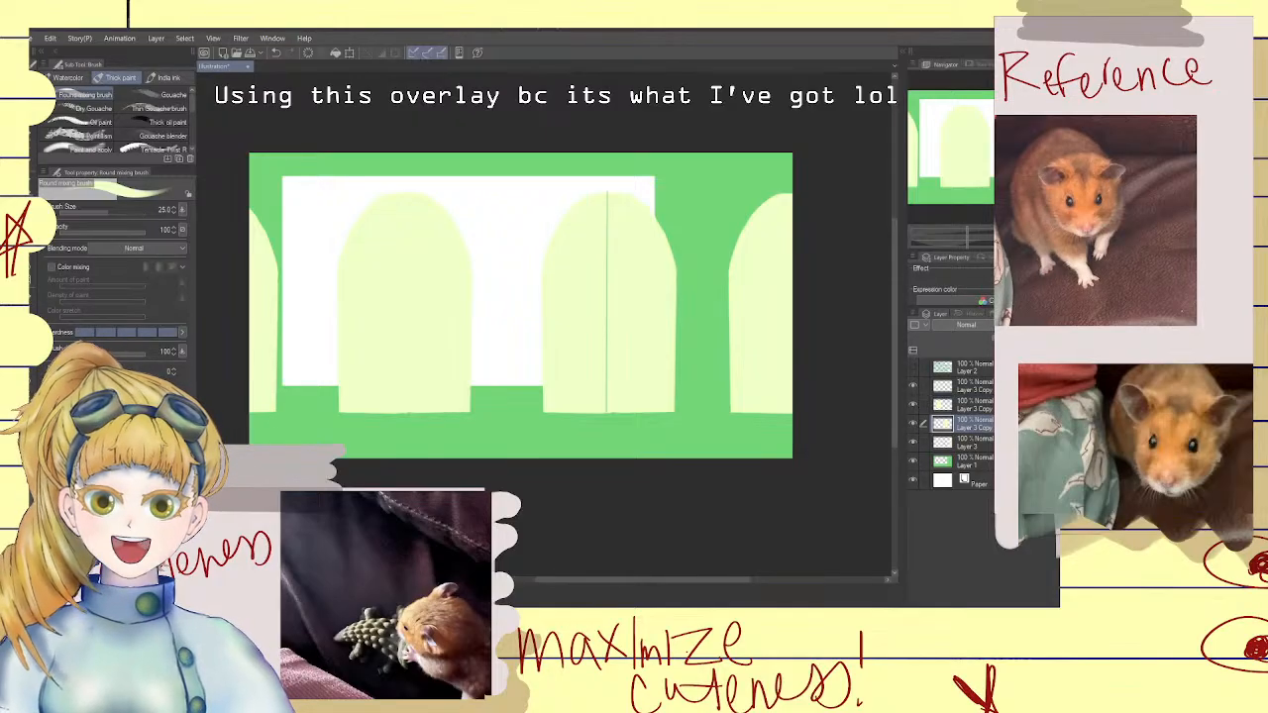
pyautogui.press(']')
pyautogui.press(']')
pyautogui.press(']')
pyautogui.press(']')
pyautogui.press(']')
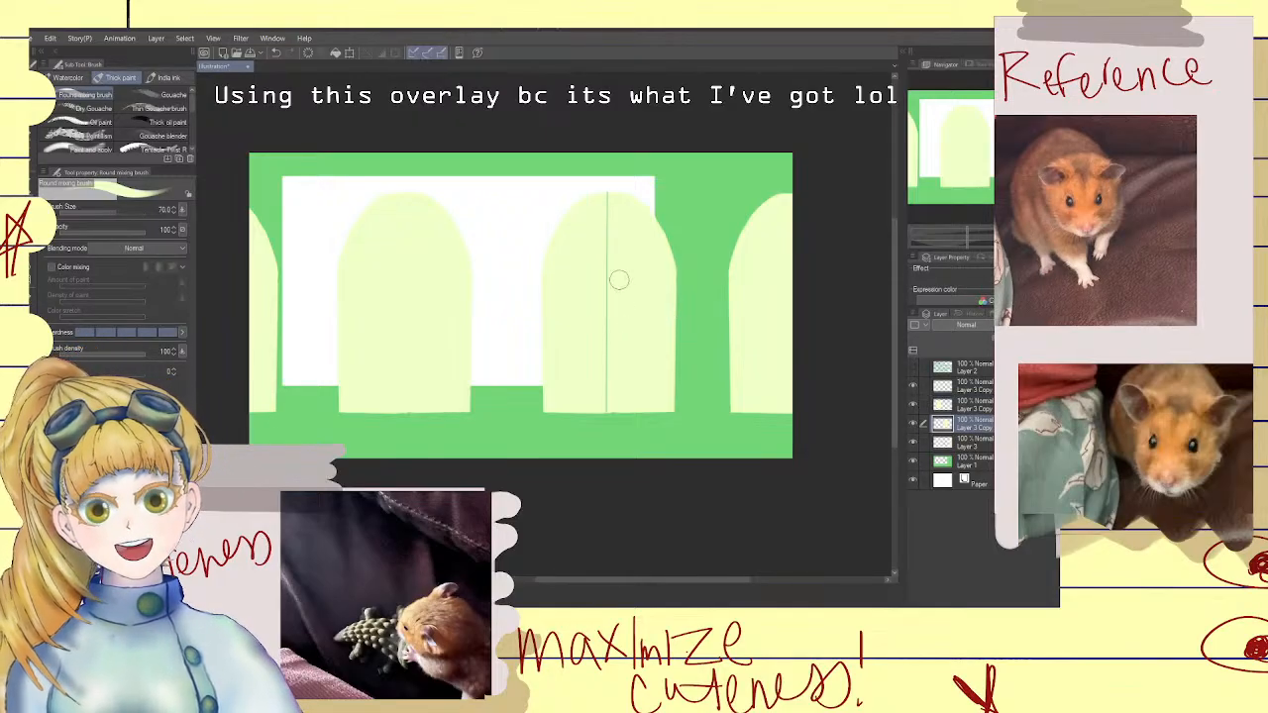
pyautogui.moveTo(588, 400)
pyautogui.mouseDown()
pyautogui.moveTo(622, 259)
pyautogui.moveTo(610, 196)
pyautogui.mouseUp()
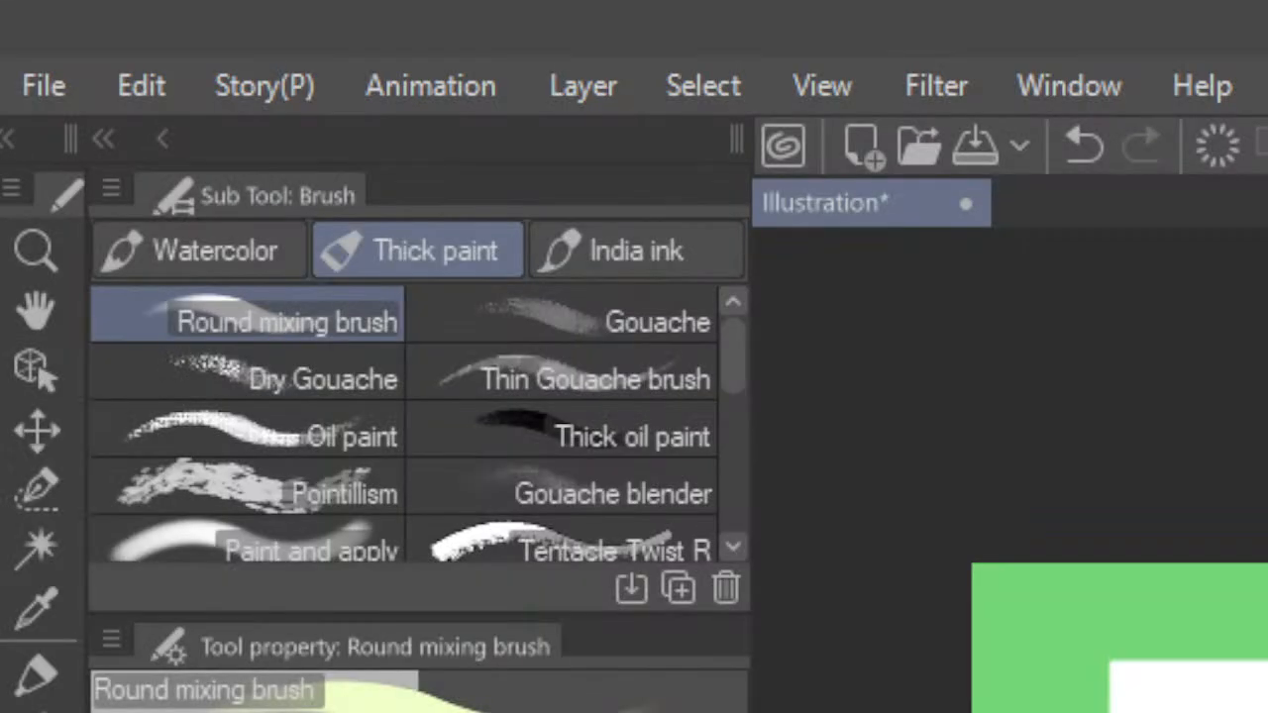
pyautogui.scroll(-1, 1120, 638)
pyautogui.scroll(1, 1119, 639)
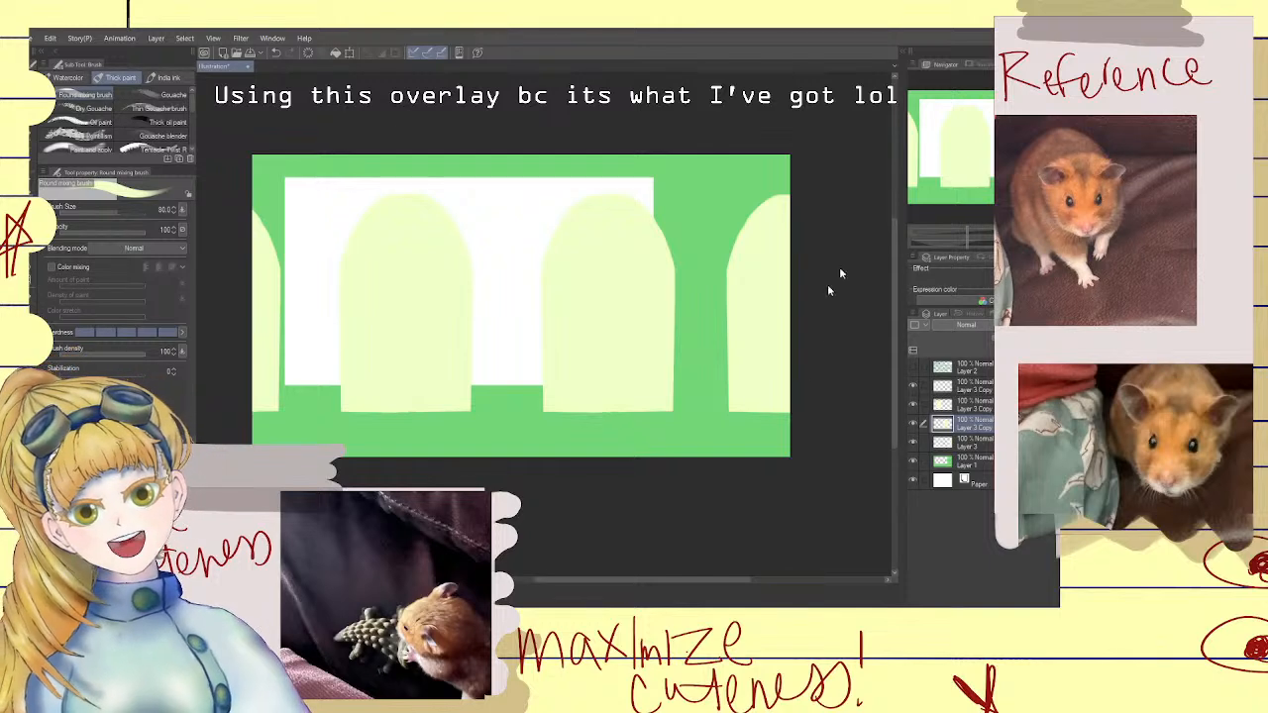
# Paste the copied sheet of twelve engraved creatures above the layer of the arch whose seam was painted over first
pyautogui.click(939, 445)
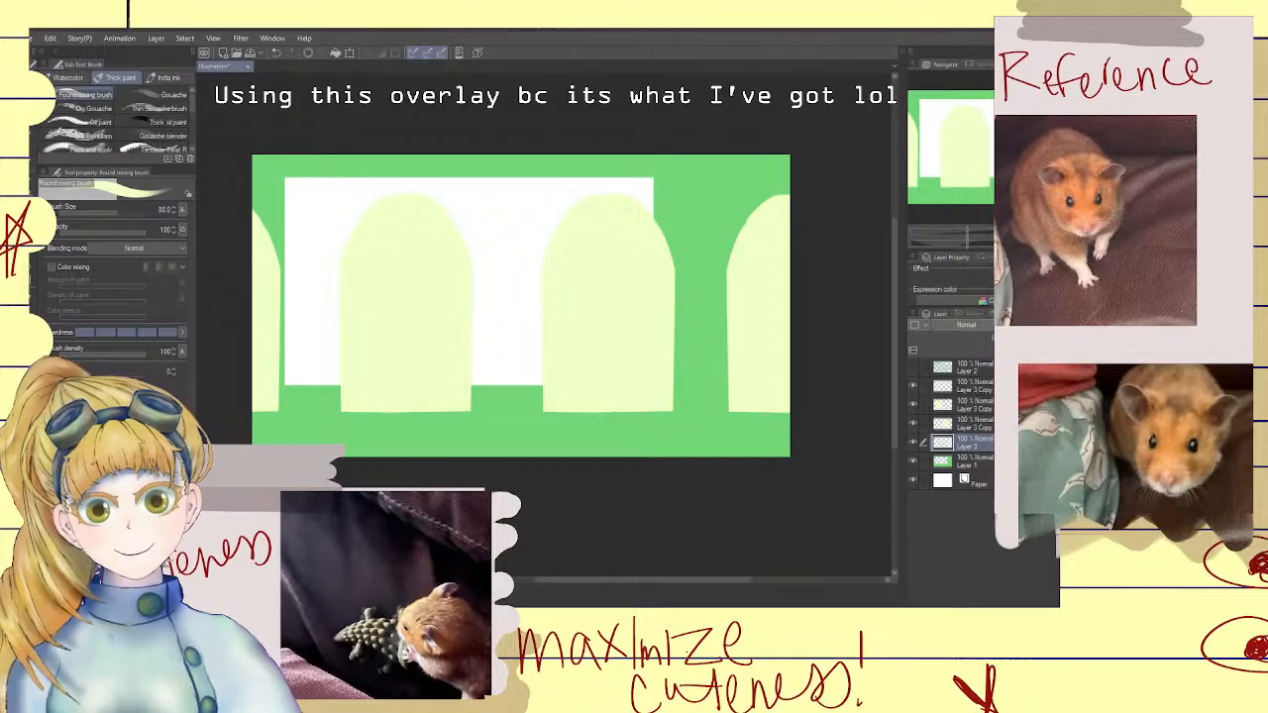
pyautogui.moveTo(1035, 325)
pyautogui.mouseDown()
pyautogui.moveTo(1015, 325)
pyautogui.moveTo(1038, 325)
pyautogui.mouseUp()
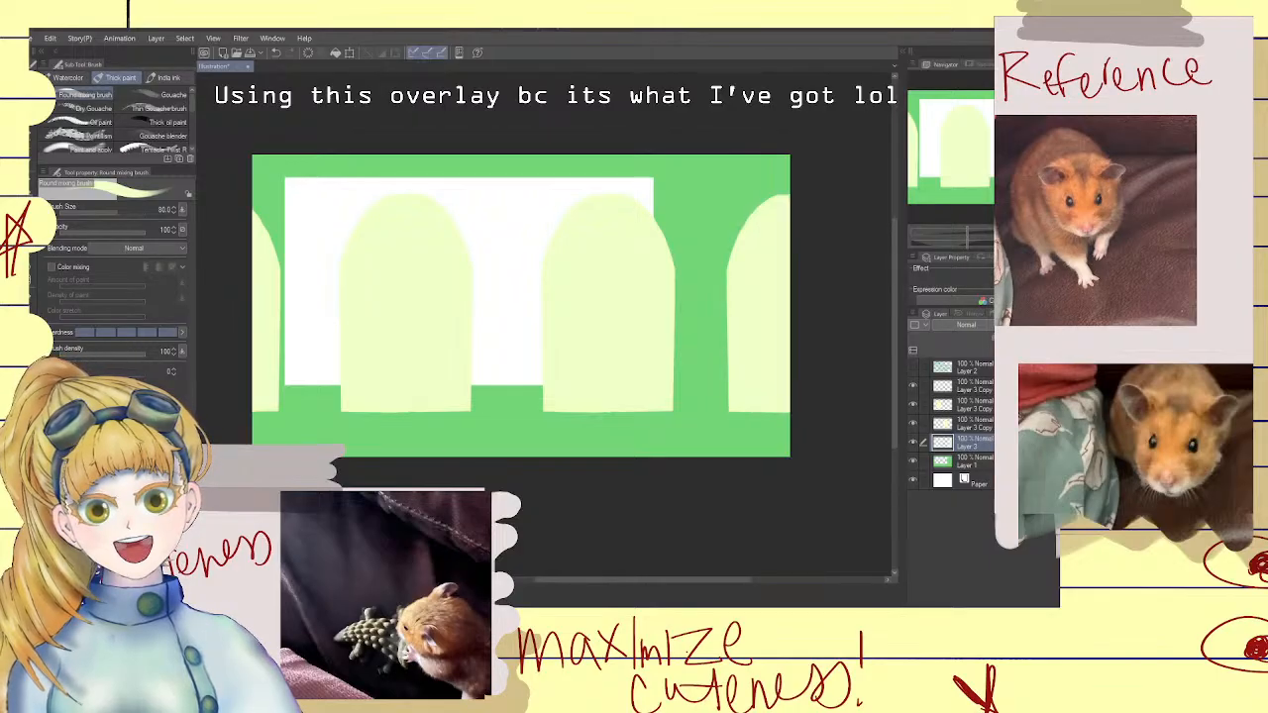
pyautogui.click(943, 388)
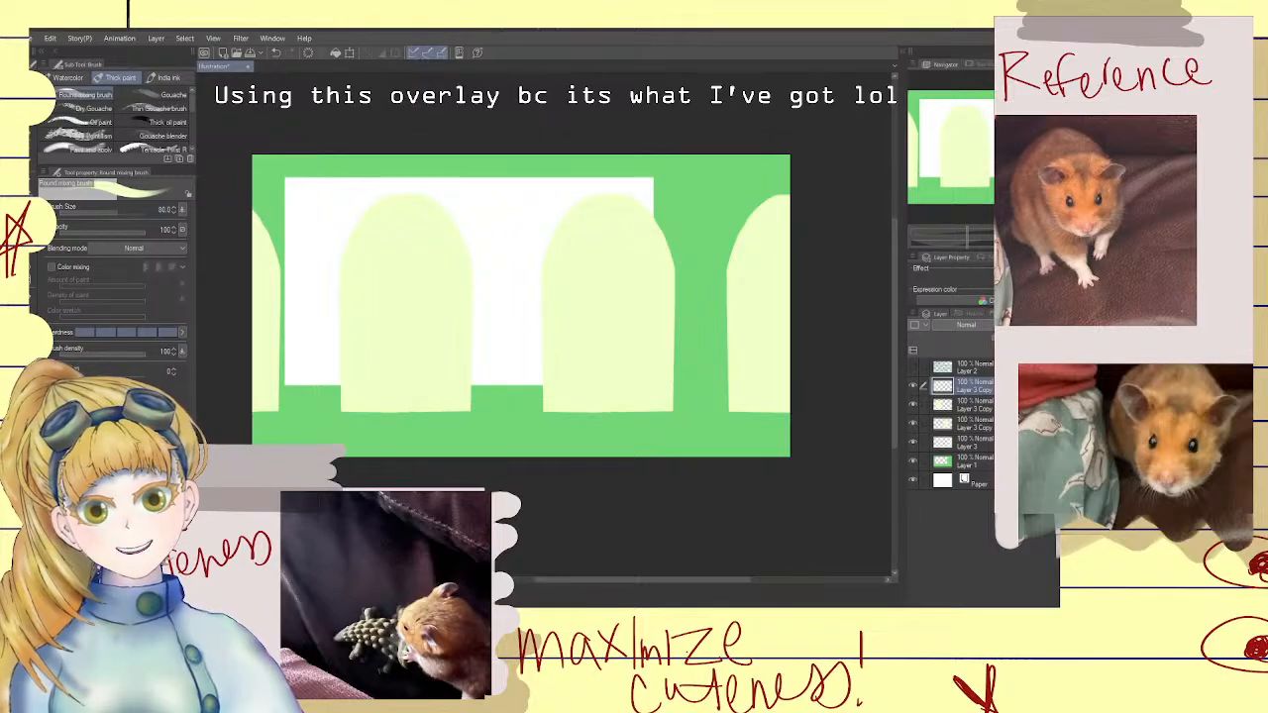
pyautogui.click(966, 405)
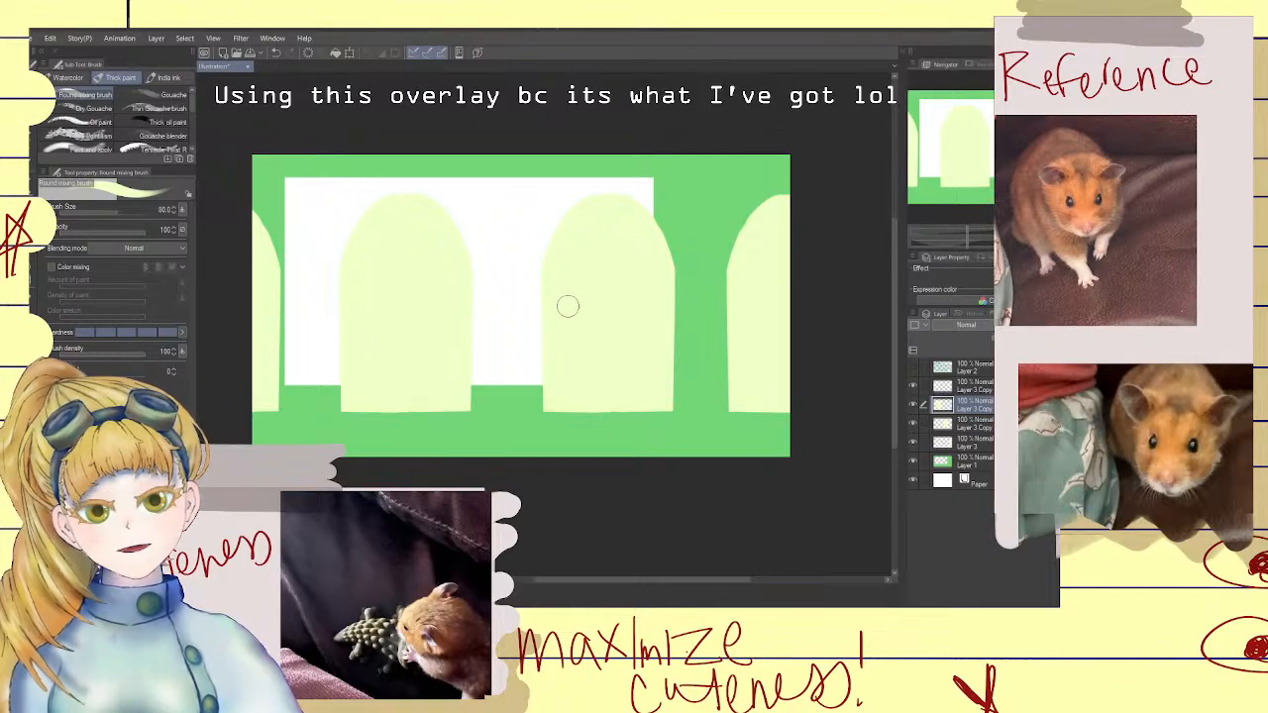
pyautogui.hotkey('ctrl', 'v')
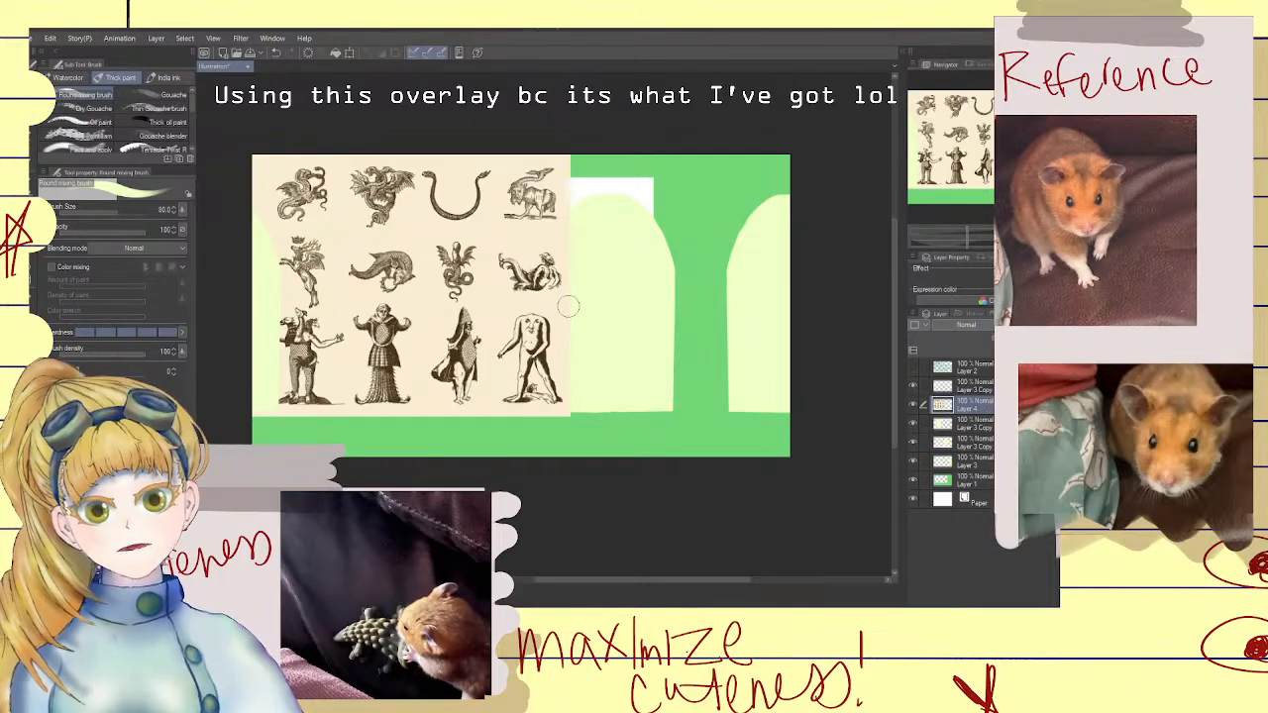
# Erase the headless figure with a face on its chest, including its beige background, from the pasted creature sheet
pyautogui.scroll(2, 567, 307)
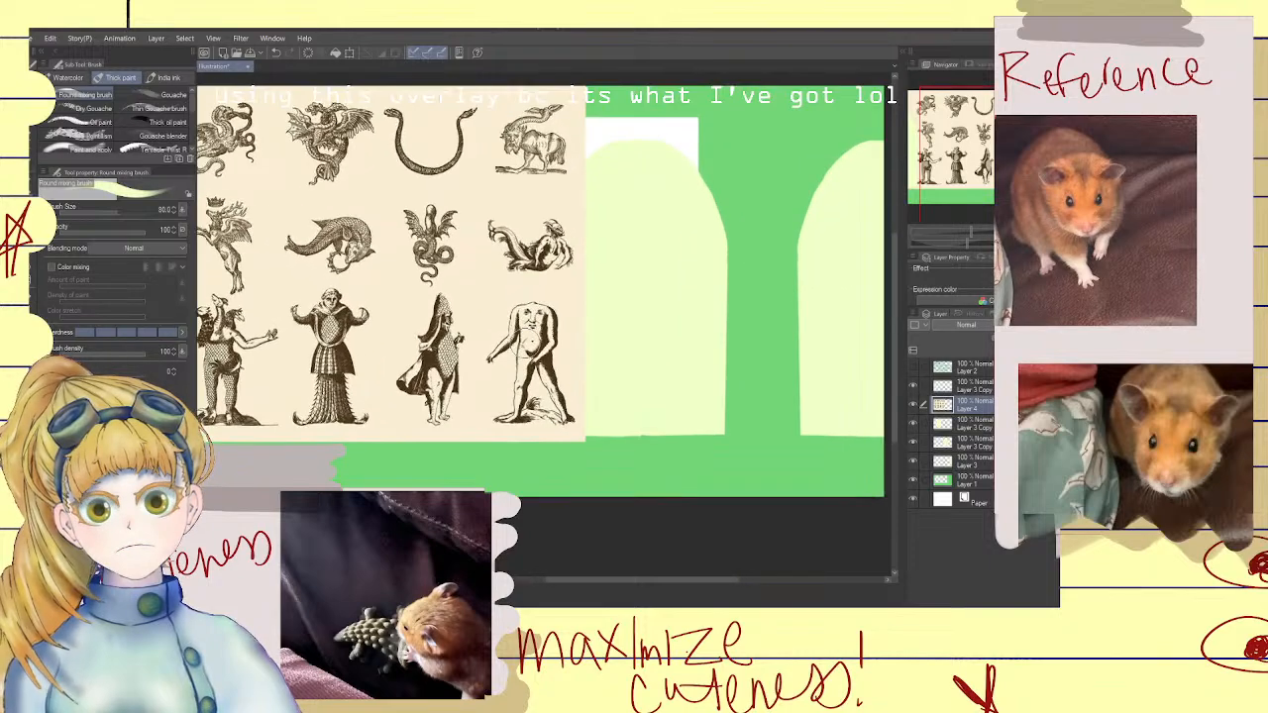
pyautogui.scroll(3, 519, 354)
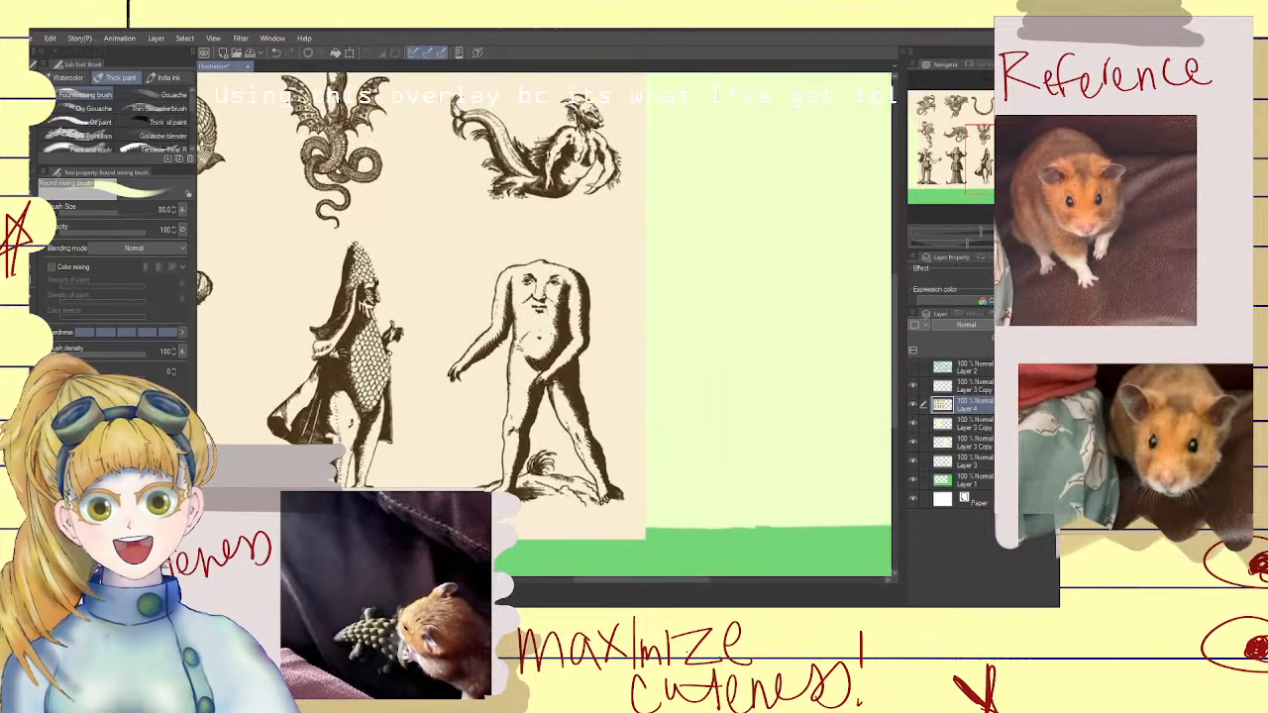
pyautogui.moveTo(520, 354); pyautogui.dragTo(540, 366)
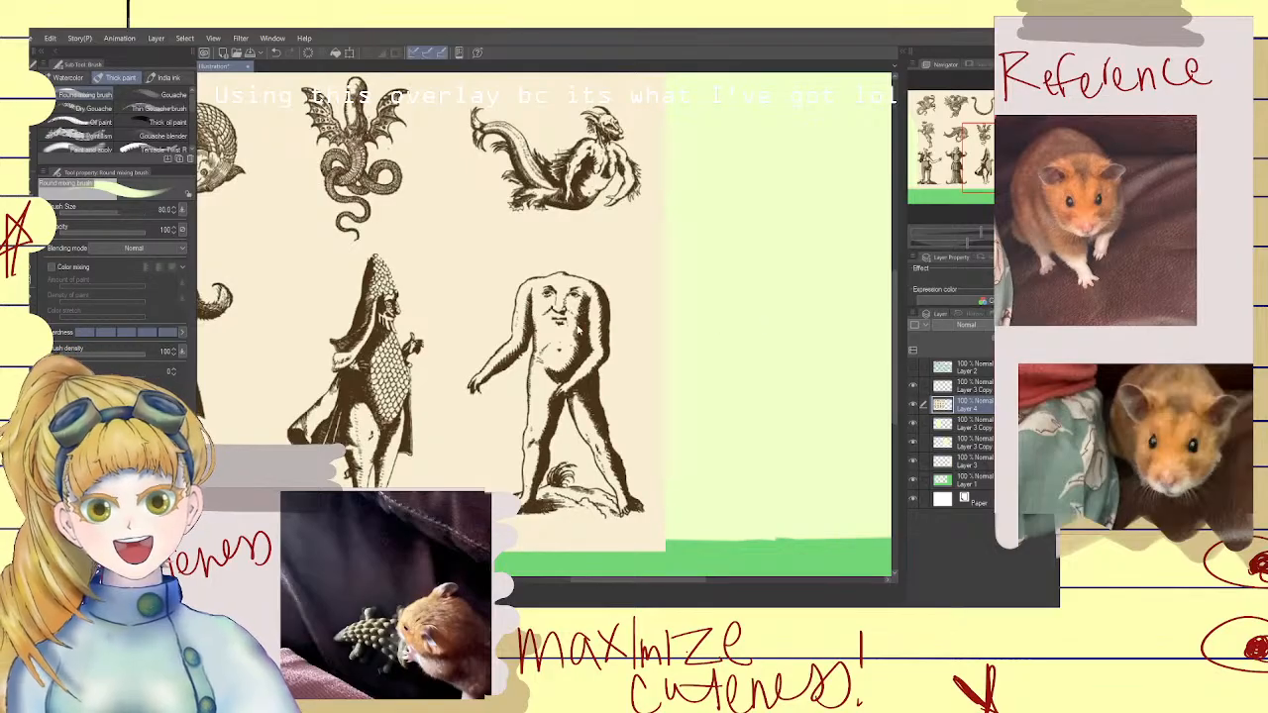
pyautogui.scroll(-6, 579, 329)
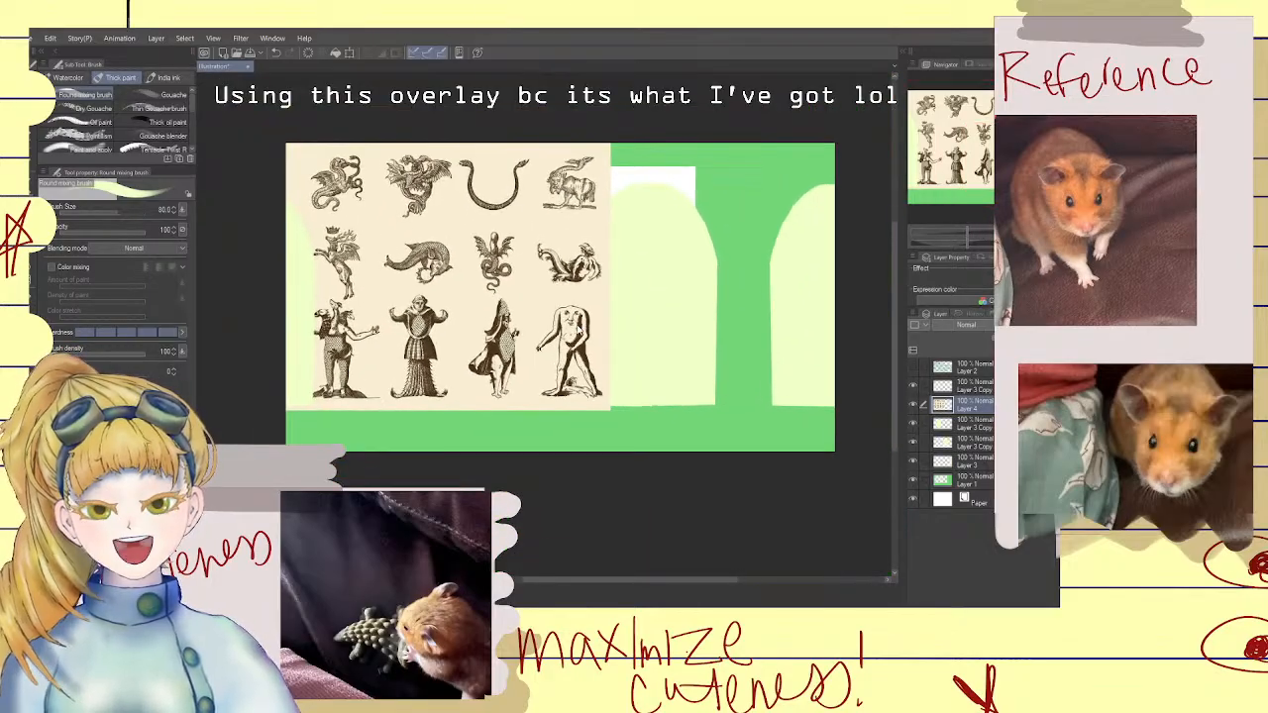
pyautogui.press('e')
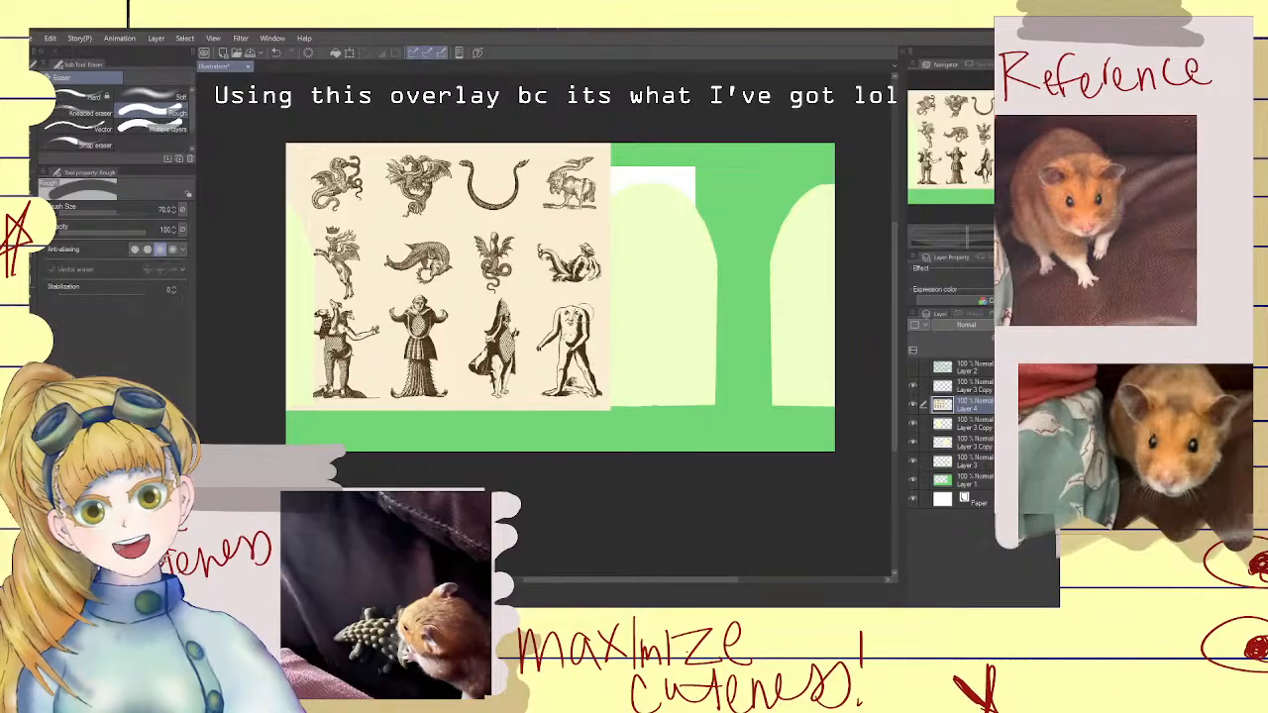
pyautogui.moveTo(574, 302)
pyautogui.mouseDown()
pyautogui.moveTo(549, 382)
pyautogui.moveTo(565, 406)
pyautogui.moveTo(586, 319)
pyautogui.moveTo(590, 336)
pyautogui.mouseUp()
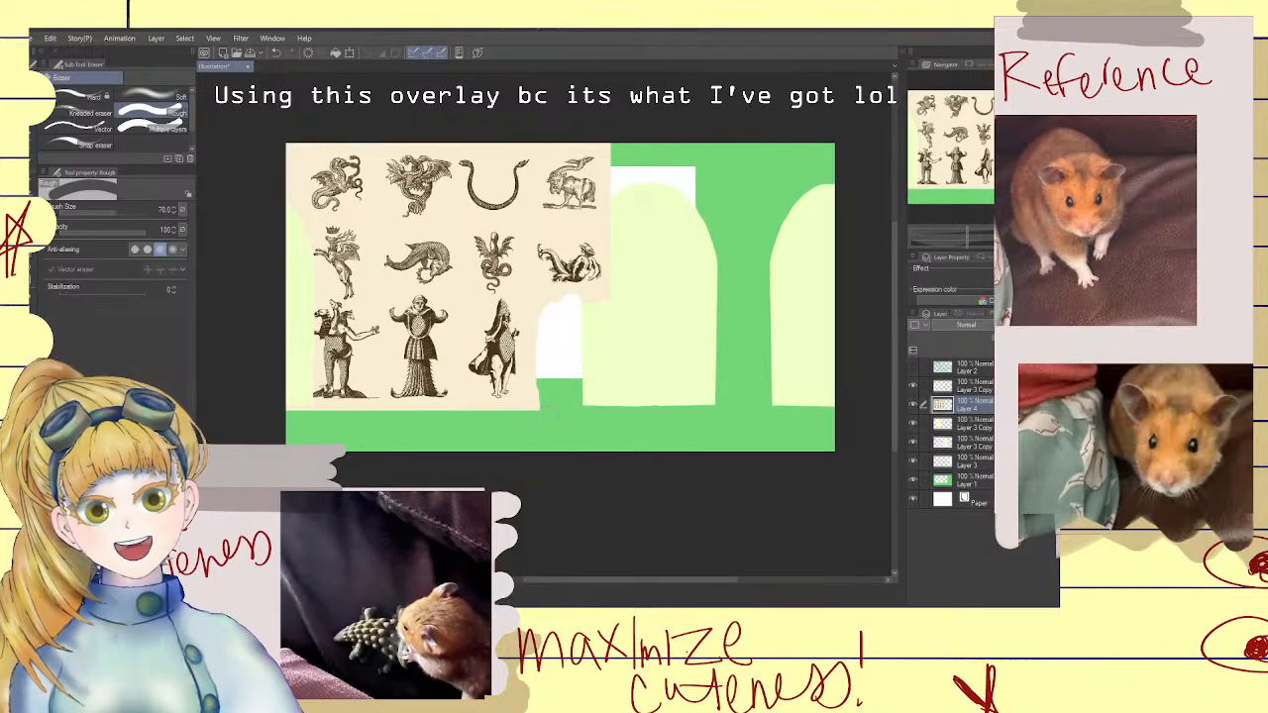
pyautogui.moveTo(555, 414); pyautogui.dragTo(542, 363)
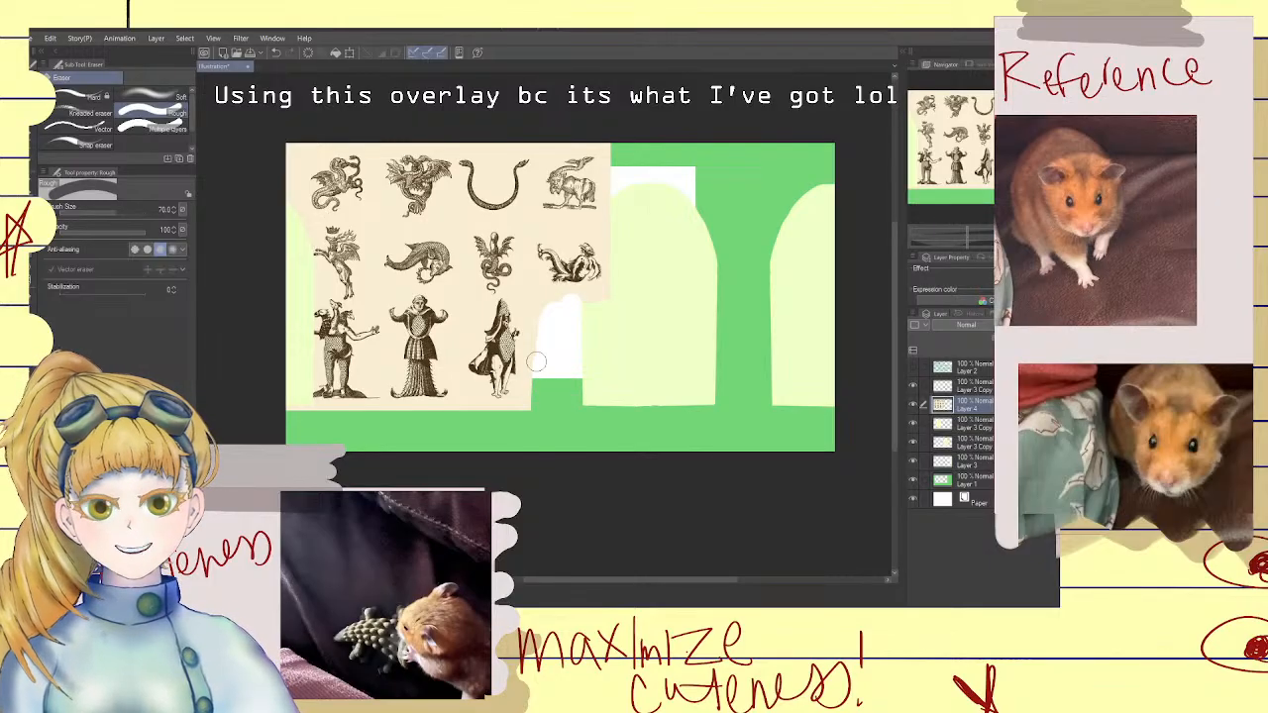
# Examine the remaining creatures on the pasted sheet, including the hooded scaly figure's legs, the curled fish and the winged serpent
pyautogui.scroll(4, 529, 294)
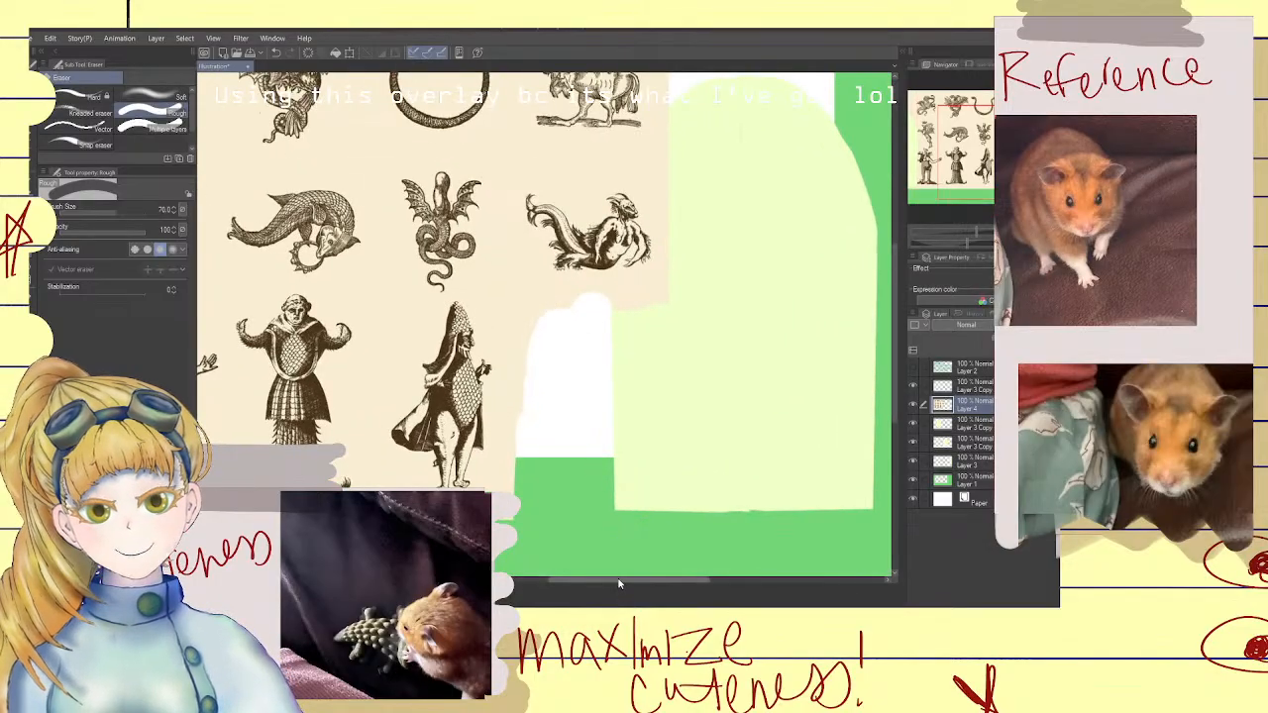
pyautogui.moveTo(620, 584); pyautogui.dragTo(583, 582)
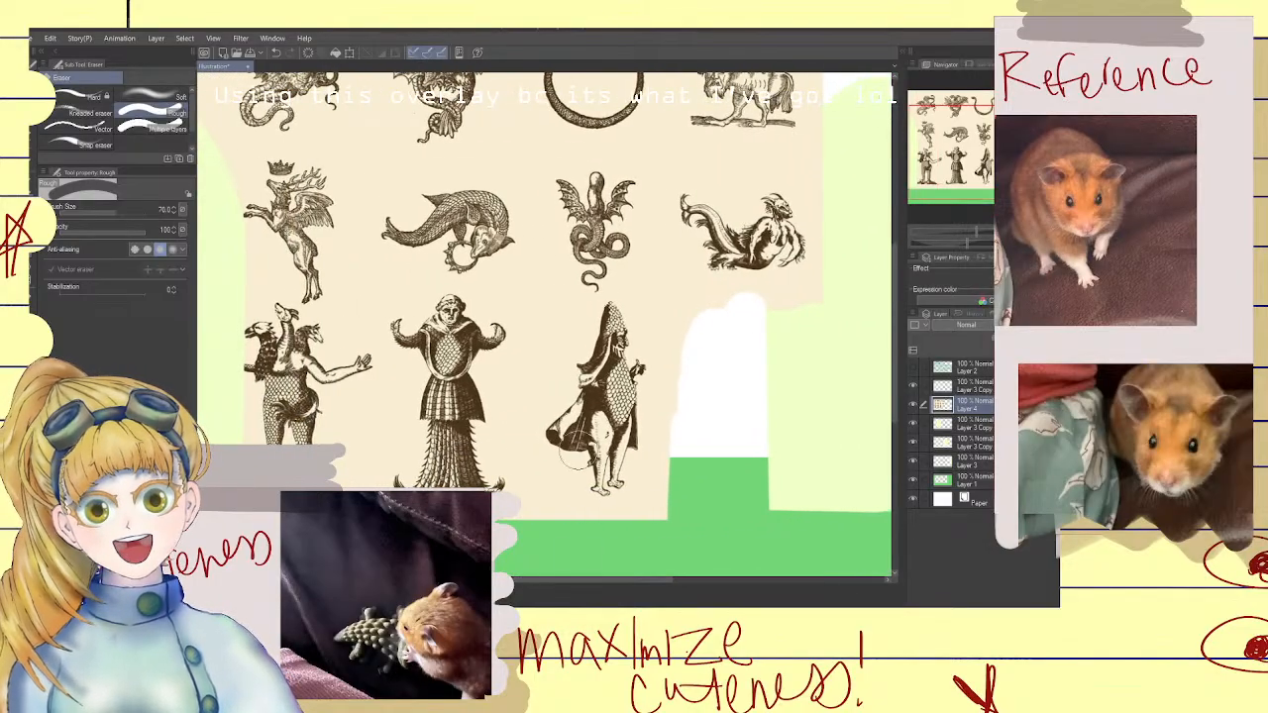
pyautogui.scroll(5, 608, 472)
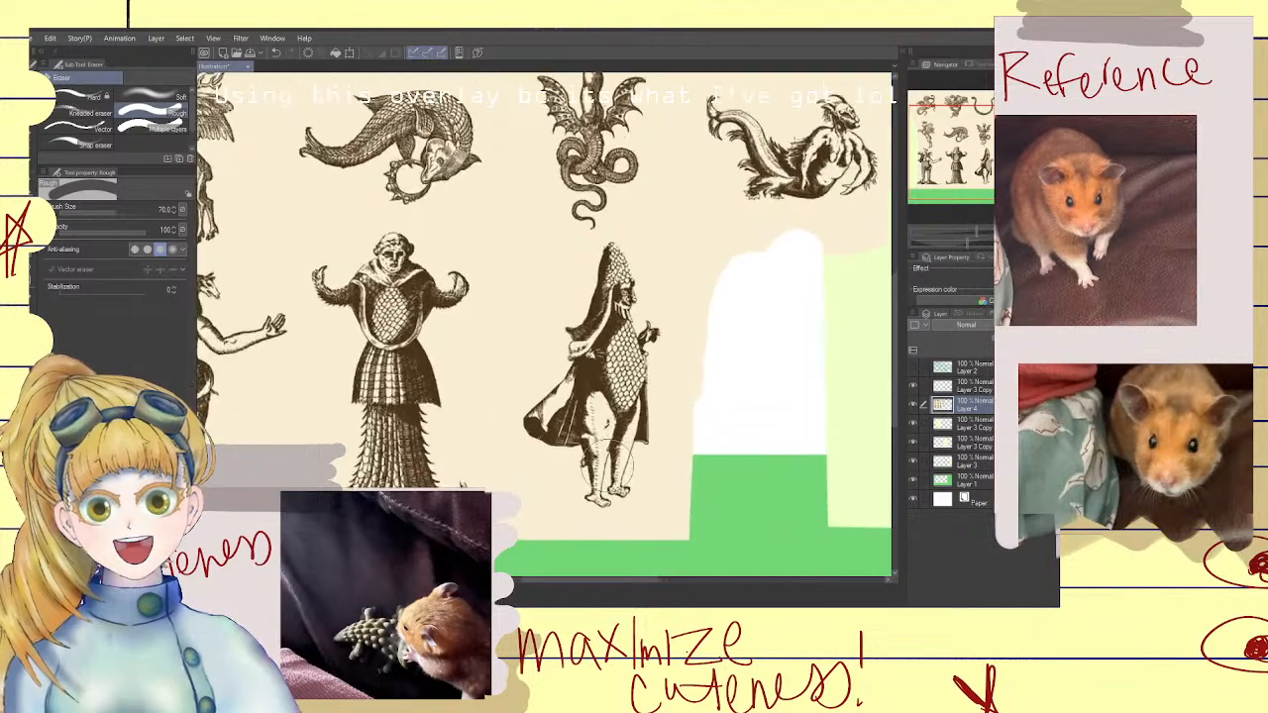
pyautogui.scroll(5, 612, 508)
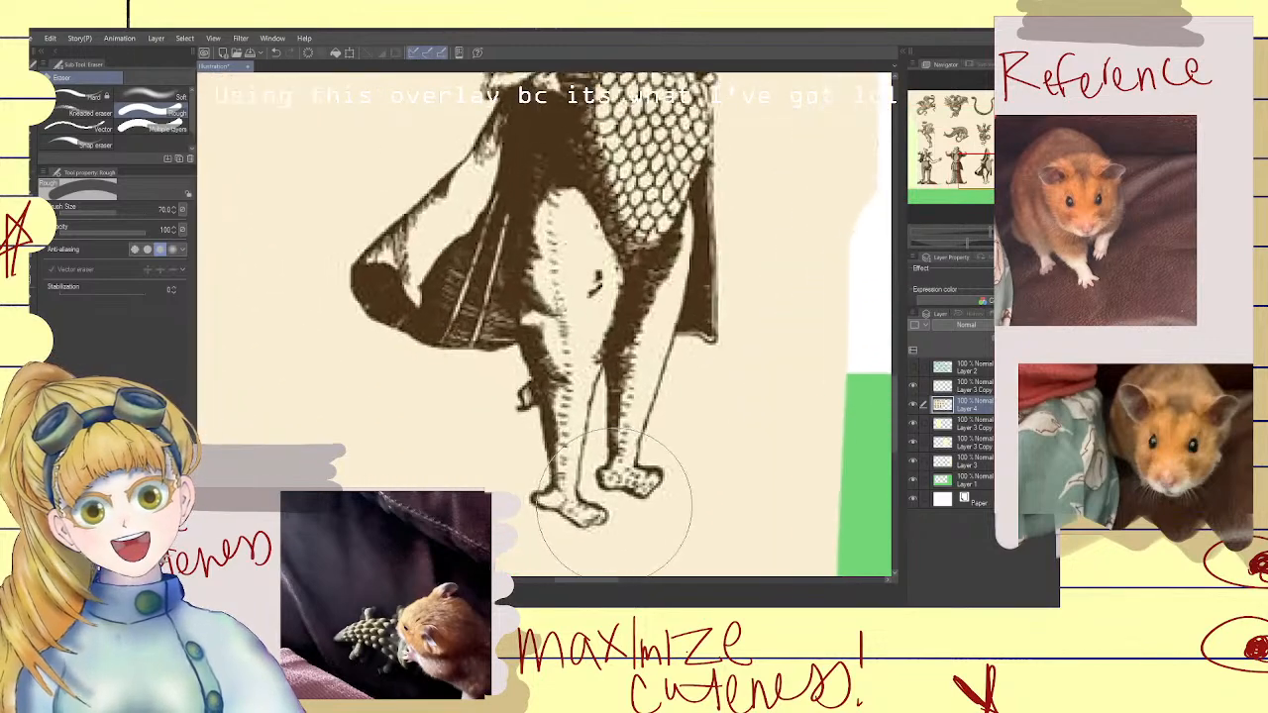
pyautogui.scroll(-10, 619, 427)
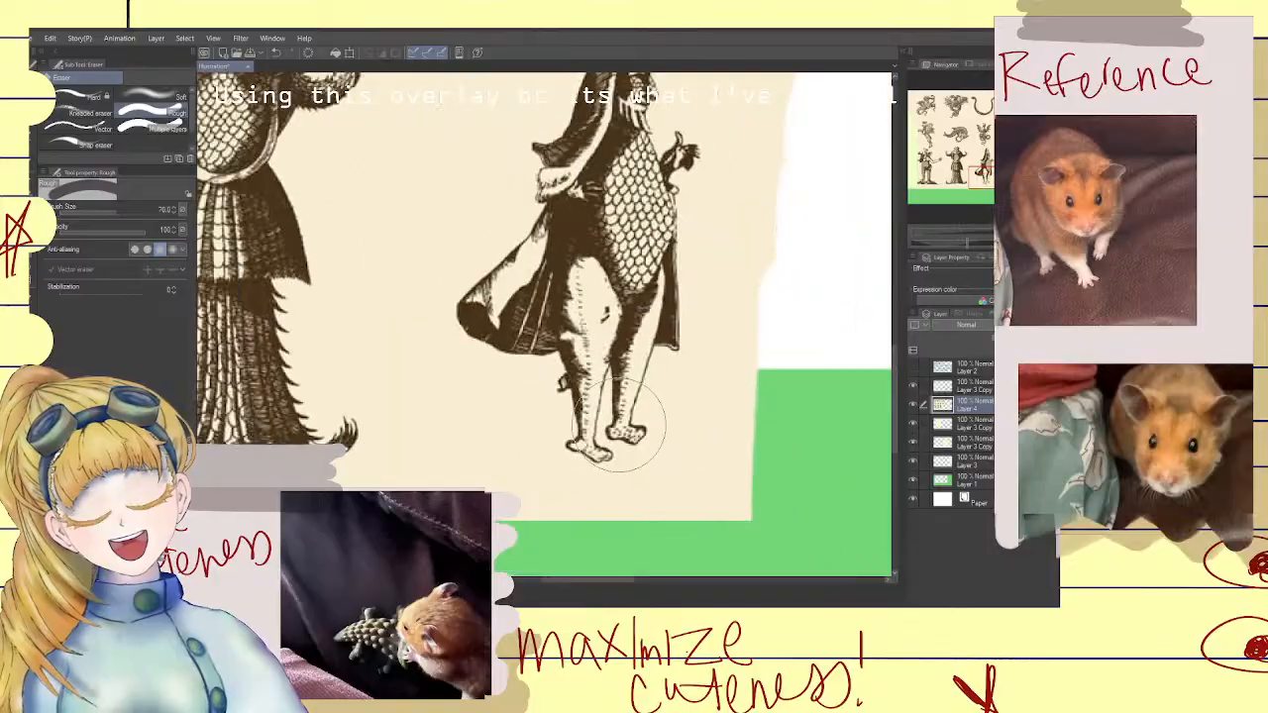
pyautogui.scroll(-2, 612, 456)
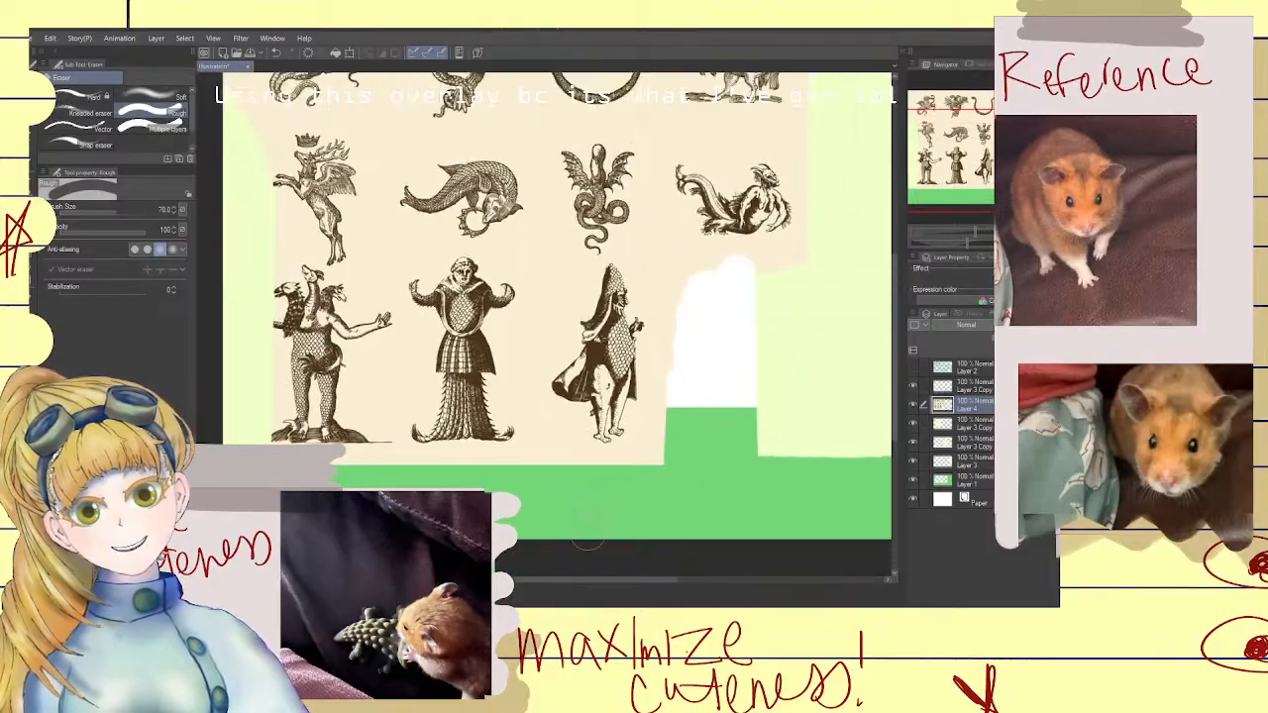
pyautogui.moveTo(586, 577); pyautogui.dragTo(571, 577)
pyautogui.scroll(-3, 594, 444)
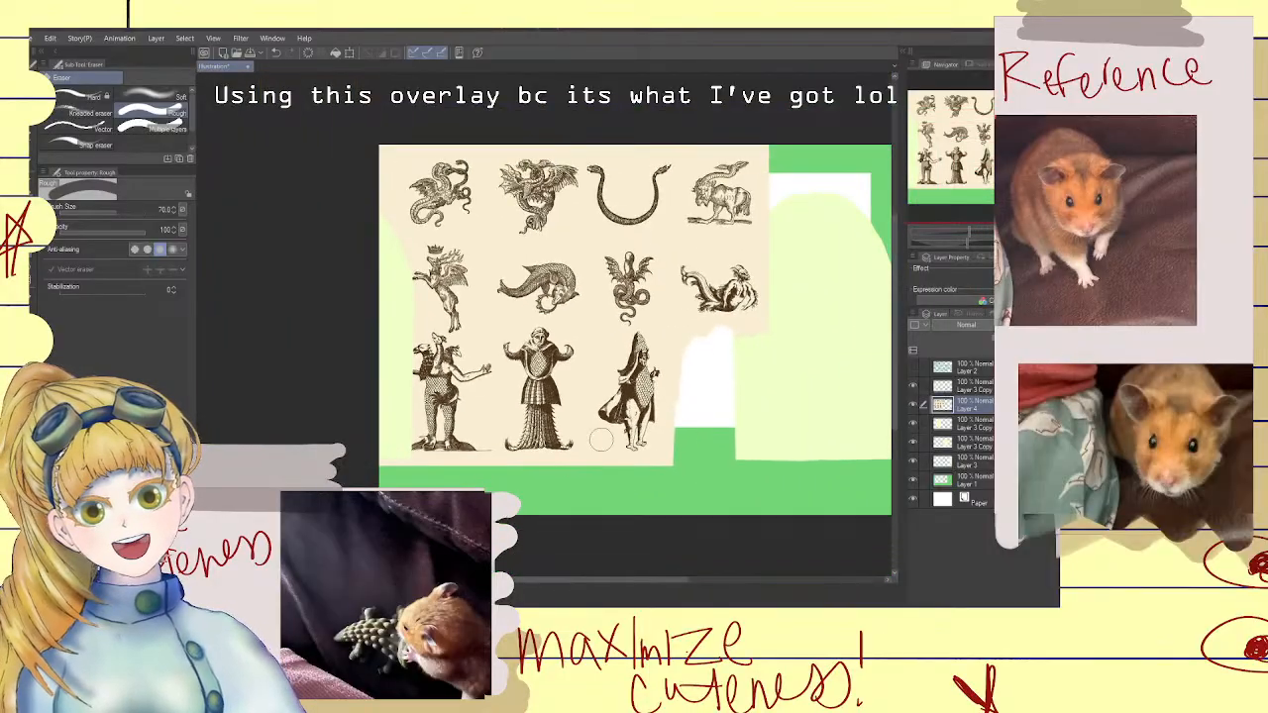
pyautogui.scroll(2, 600, 438)
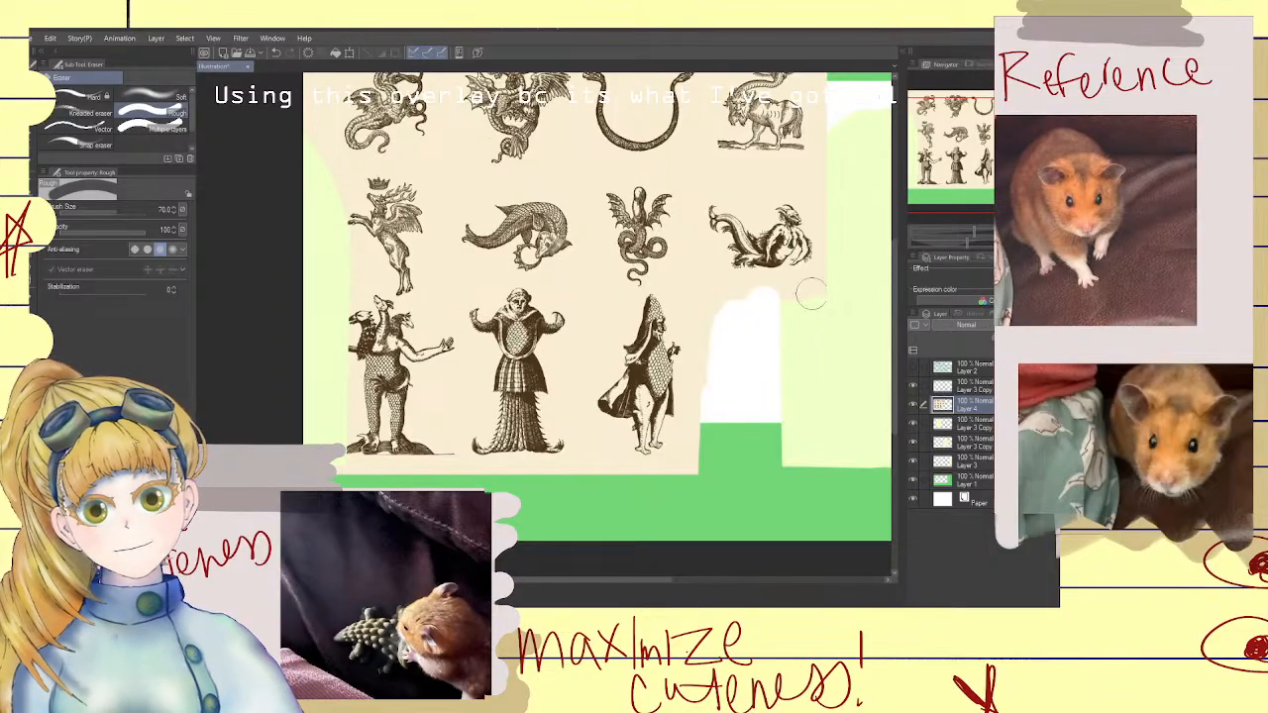
pyautogui.moveTo(897, 316); pyautogui.dragTo(897, 297)
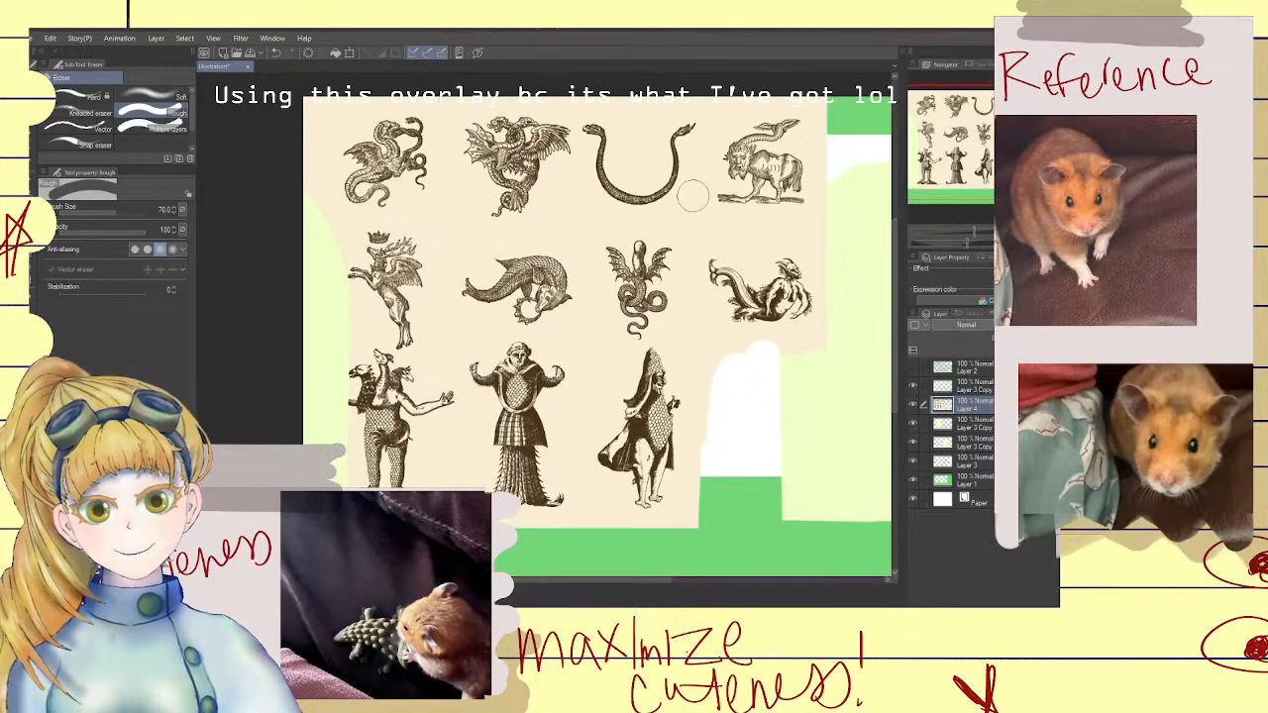
pyautogui.scroll(1, 660, 220)
pyautogui.scroll(2, 475, 357)
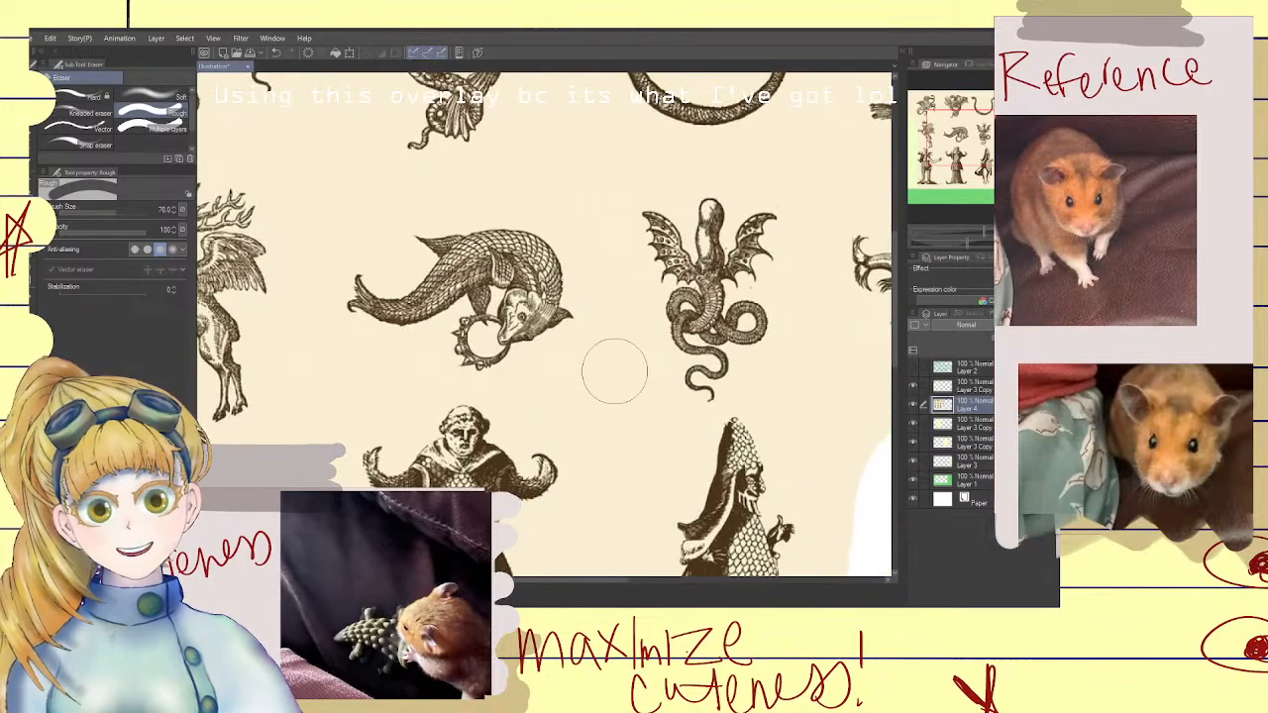
pyautogui.scroll(-3, 615, 370)
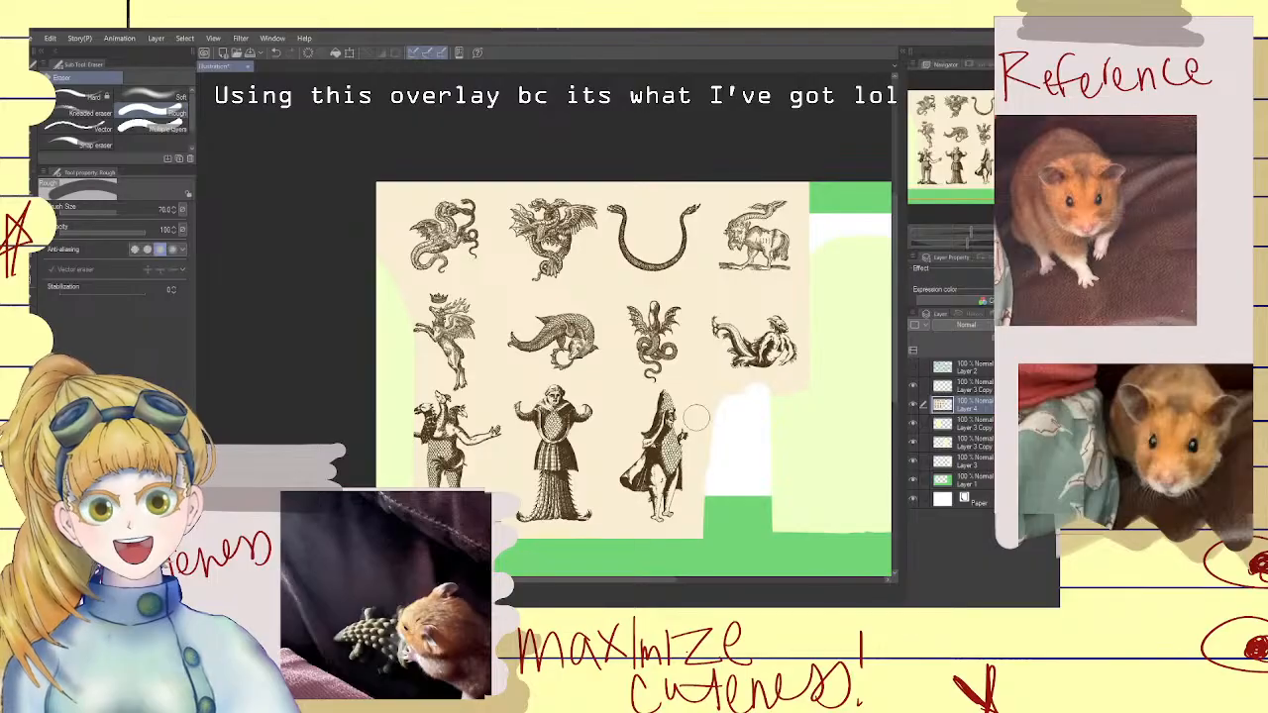
# Move the creature sheet's layer up one place in the stack, above the topmost arch copy layer
pyautogui.scroll(1, 733, 417)
pyautogui.scroll(-1, 736, 416)
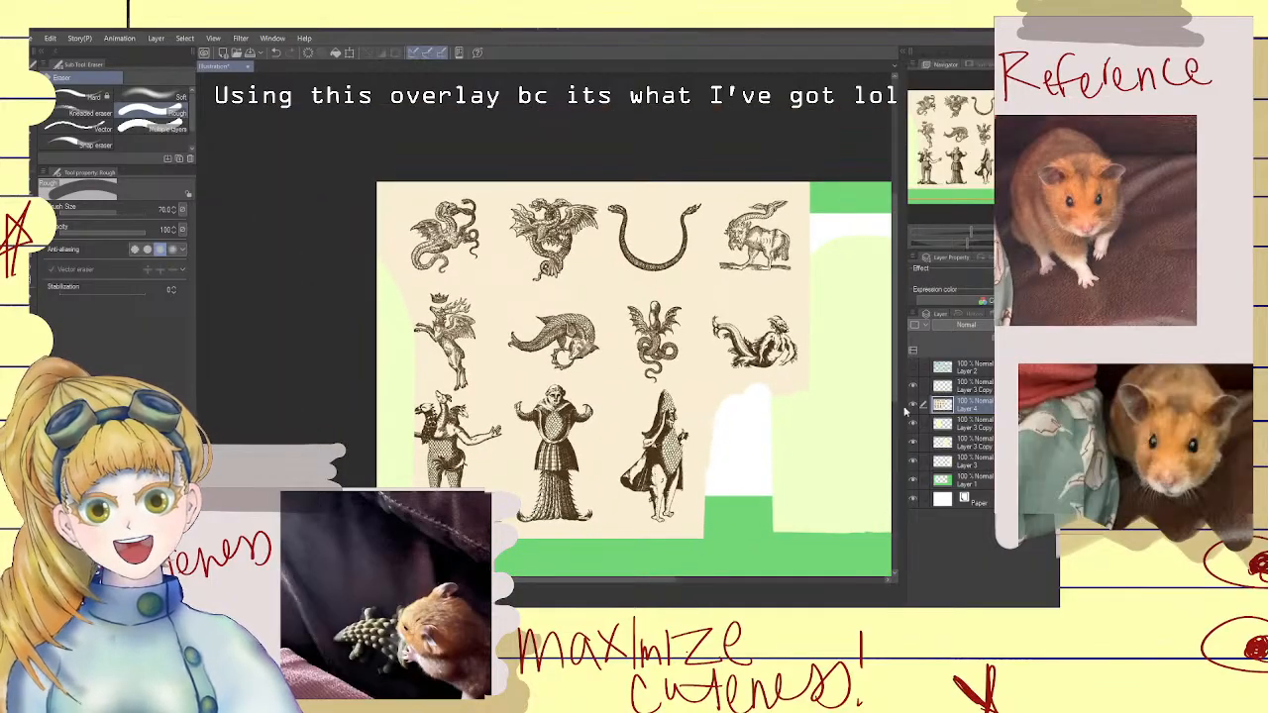
pyautogui.moveTo(945, 404); pyautogui.dragTo(946, 385)
pyautogui.scroll(-1, 730, 428)
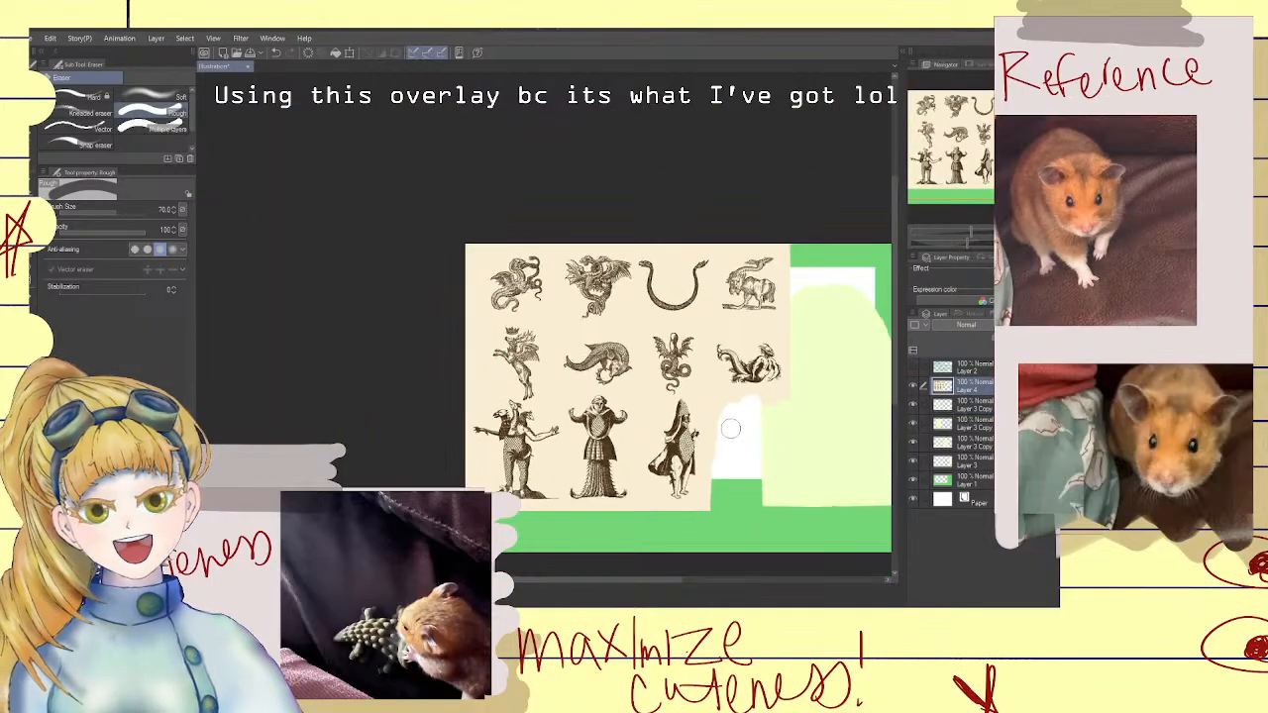
pyautogui.scroll(2, 730, 428)
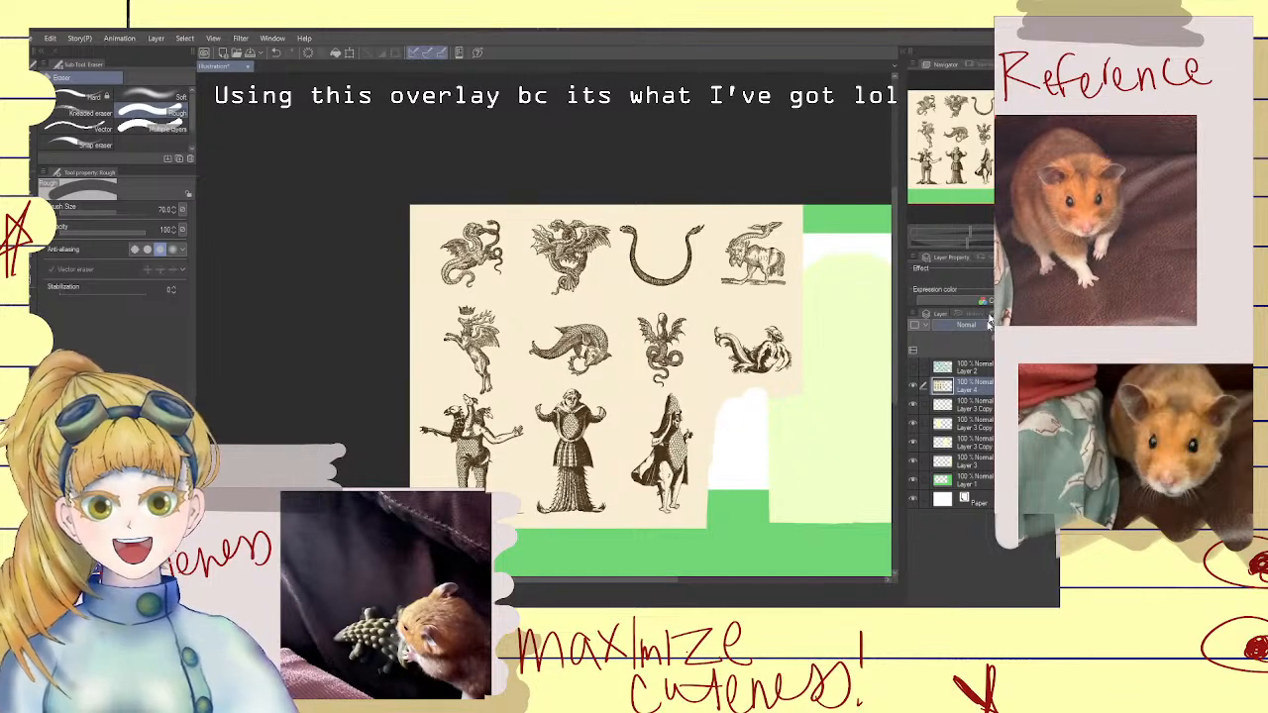
# Examine the engraved creatures on the sheet, from the top row down to the figures standing along its lower edge
pyautogui.click(993, 337)
pyautogui.click(993, 338)
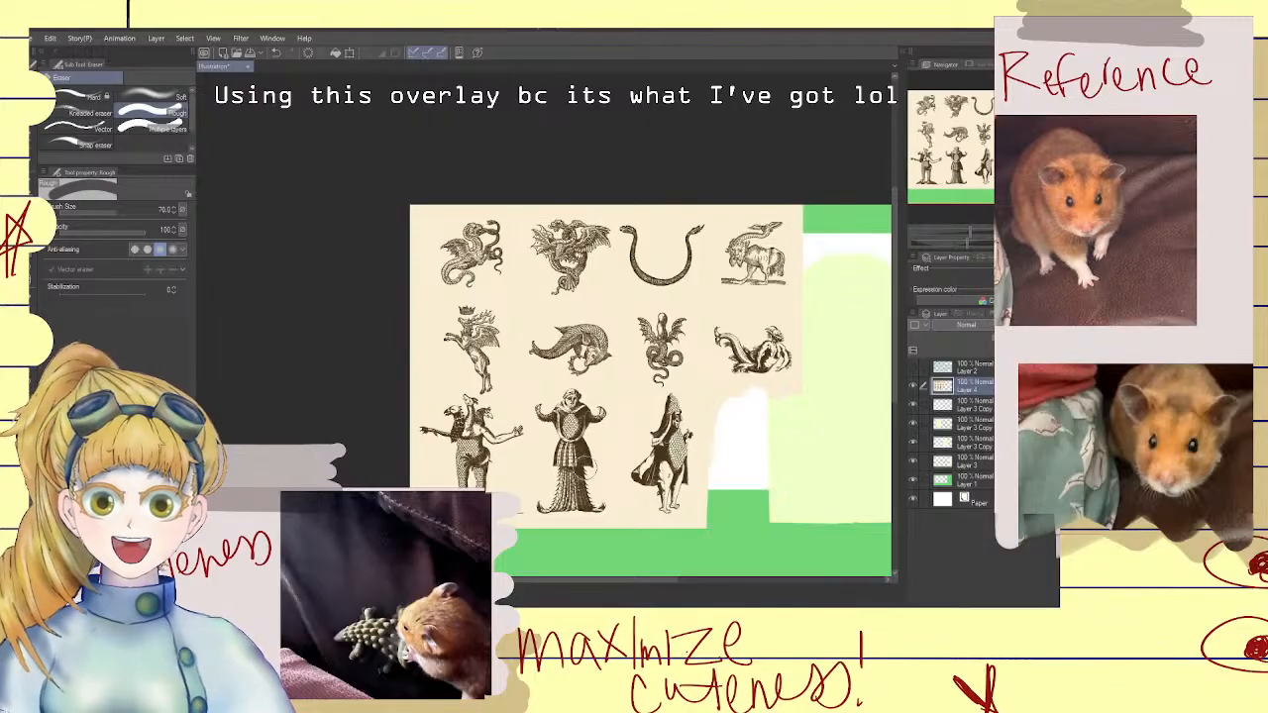
pyautogui.scroll(1, 524, 453)
pyautogui.scroll(-1, 526, 453)
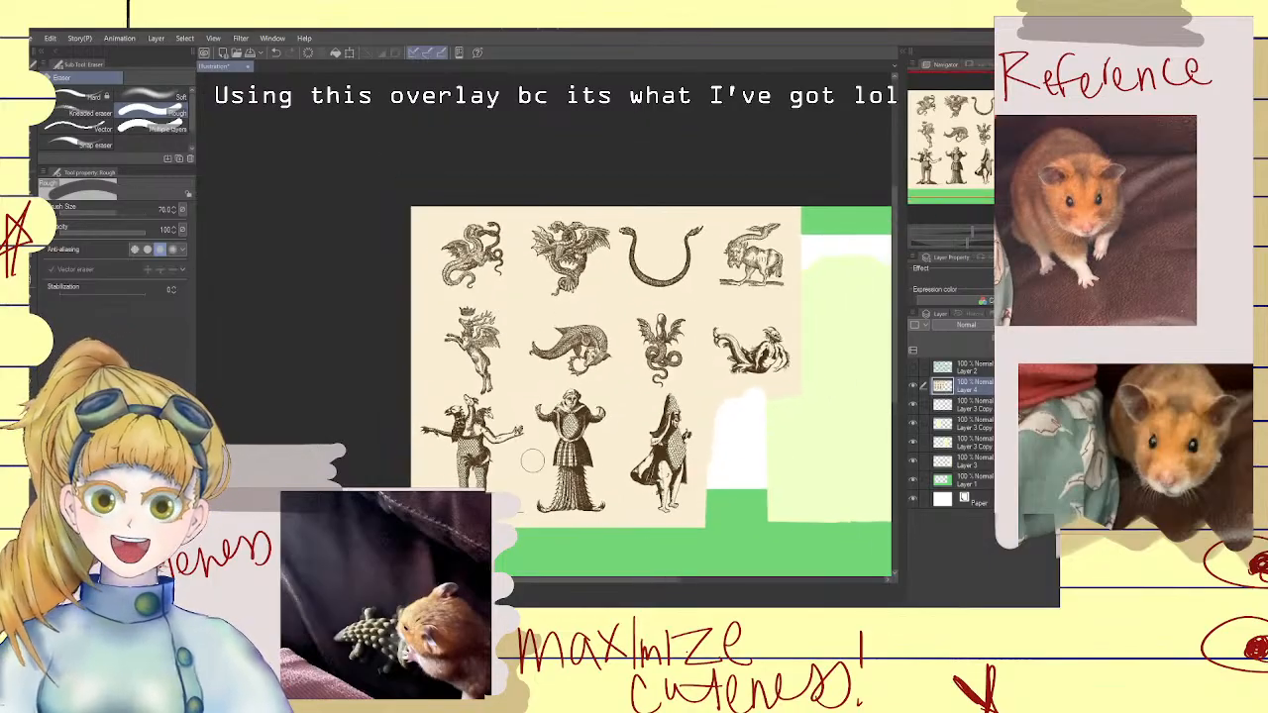
pyautogui.scroll(1, 532, 460)
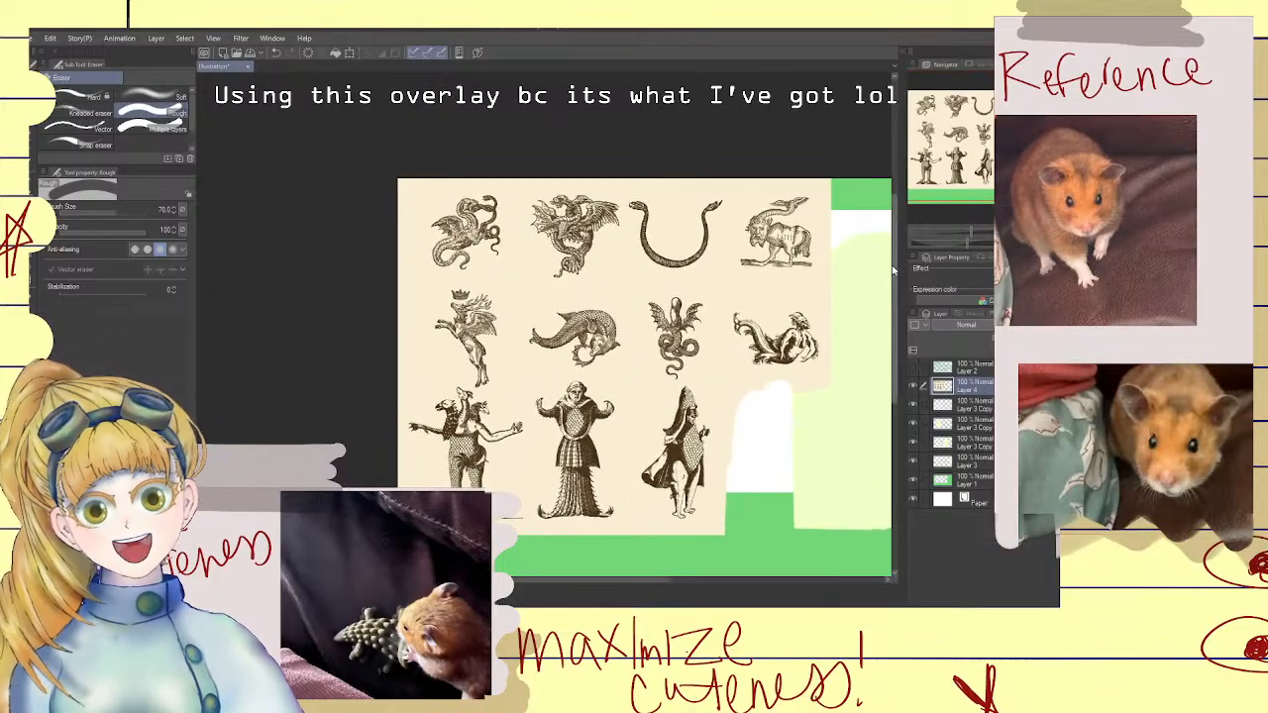
pyautogui.moveTo(895, 267)
pyautogui.mouseDown()
pyautogui.moveTo(895, 327)
pyautogui.moveTo(895, 302)
pyautogui.mouseUp()
pyautogui.scroll(-1, 745, 326)
pyautogui.scroll(2, 745, 326)
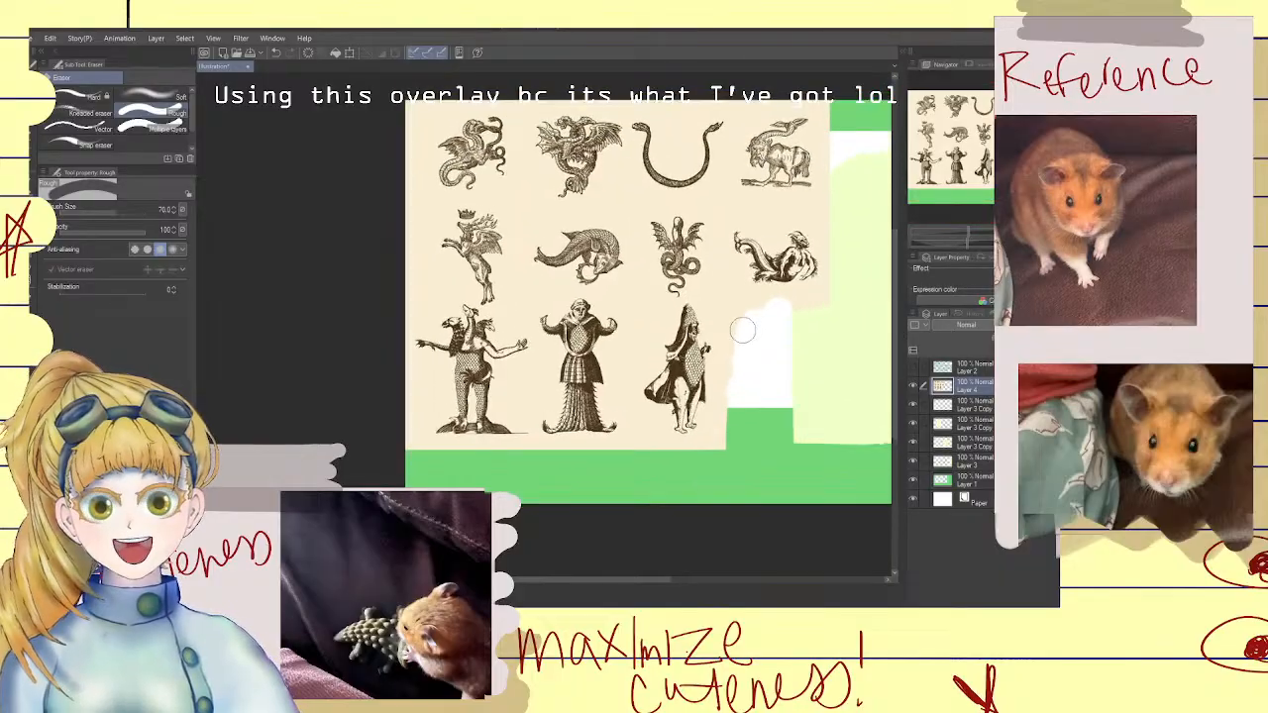
pyautogui.moveTo(975, 132)
pyautogui.mouseDown()
pyautogui.moveTo(986, 106)
pyautogui.moveTo(1043, 110)
pyautogui.moveTo(1021, 110)
pyautogui.mouseUp()
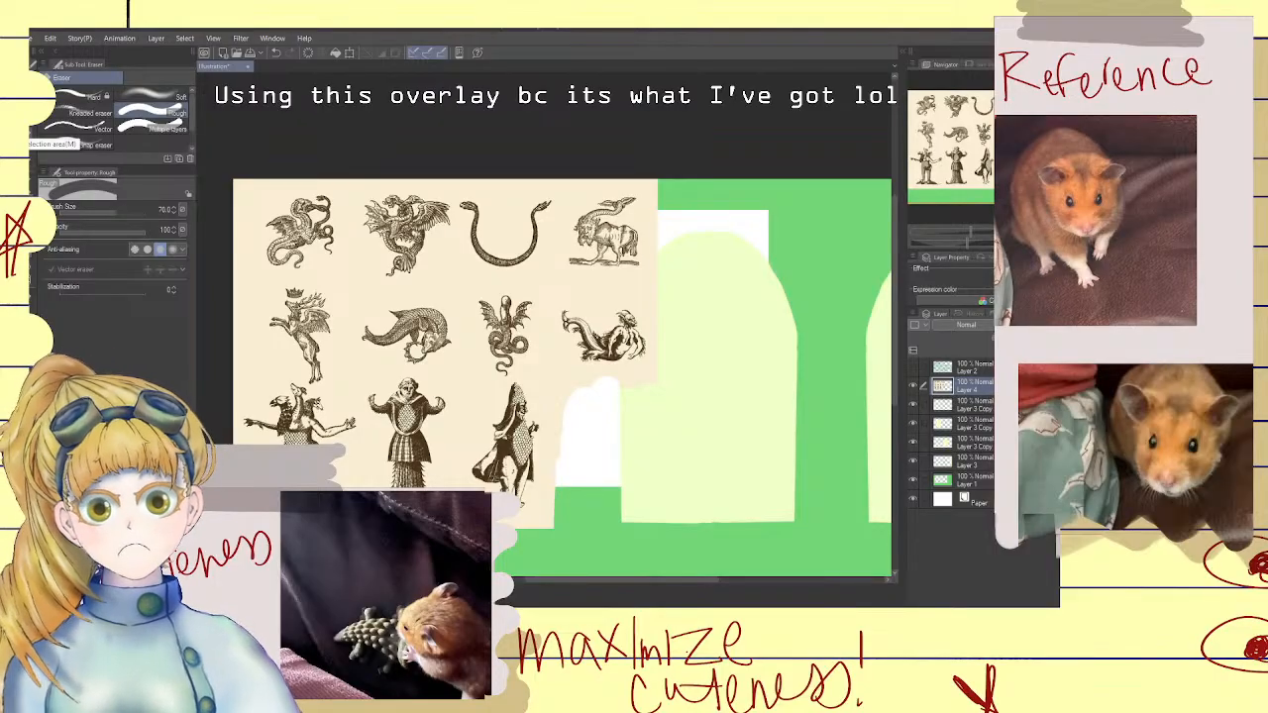
# Outline the winged serpent on the creature sheet with the Selection pen and paste a copy of it onto its own layer
pyautogui.click(40, 136)
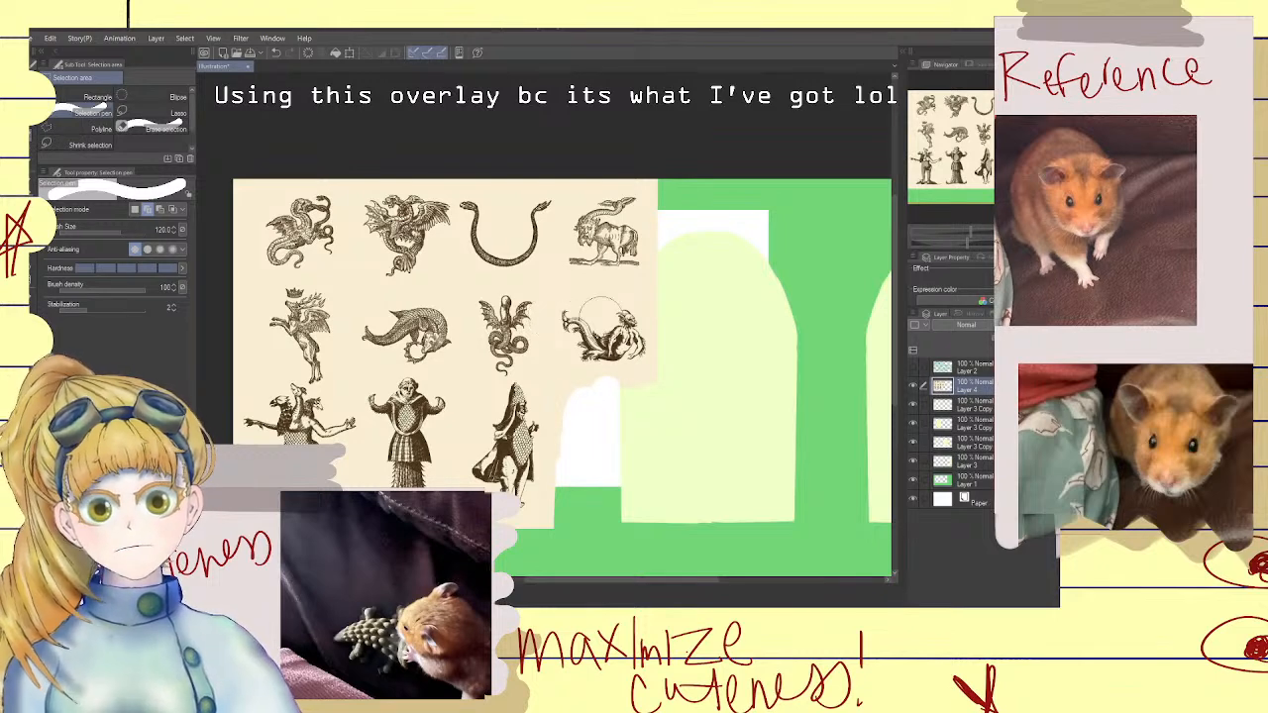
pyautogui.moveTo(510, 341)
pyautogui.mouseDown()
pyautogui.moveTo(500, 356)
pyautogui.moveTo(515, 327)
pyautogui.mouseUp()
pyautogui.moveTo(405, 399); pyautogui.dragTo(396, 393)
pyautogui.hotkey('ctrl', 'z')
pyautogui.hotkey('ctrl', 'z')
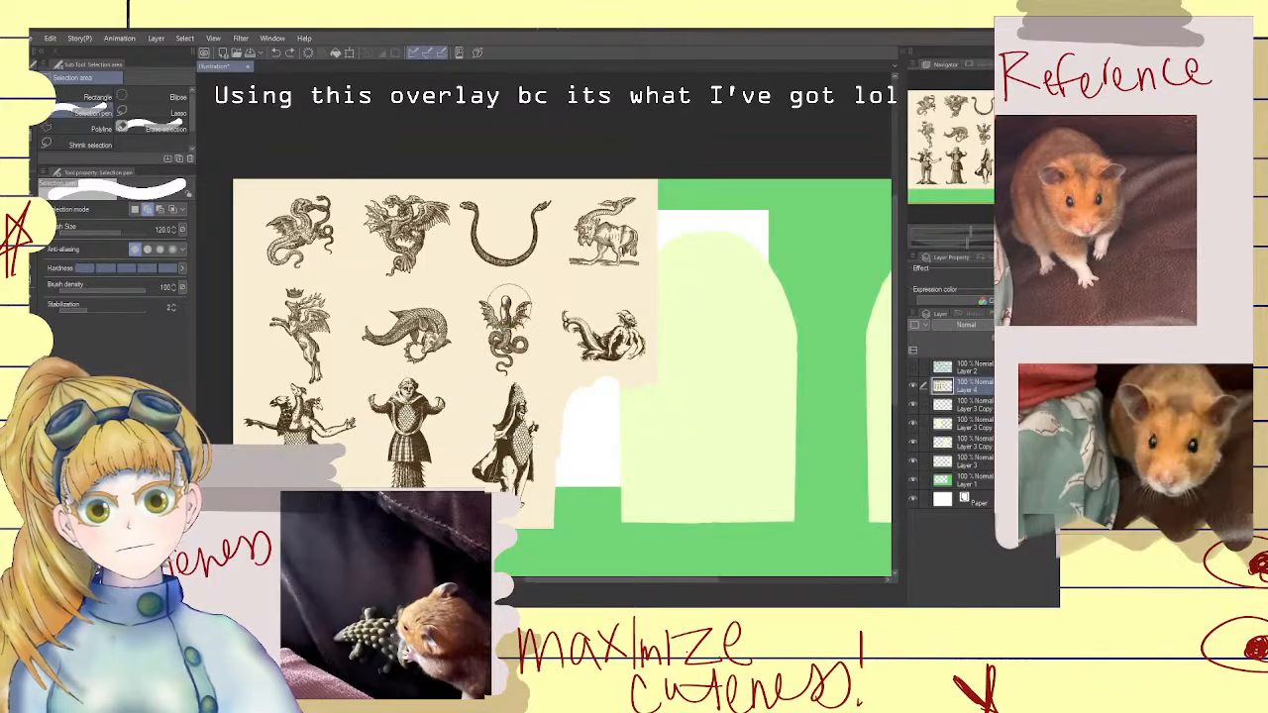
pyautogui.moveTo(495, 292)
pyautogui.mouseDown()
pyautogui.moveTo(486, 332)
pyautogui.moveTo(515, 367)
pyautogui.moveTo(529, 326)
pyautogui.mouseUp()
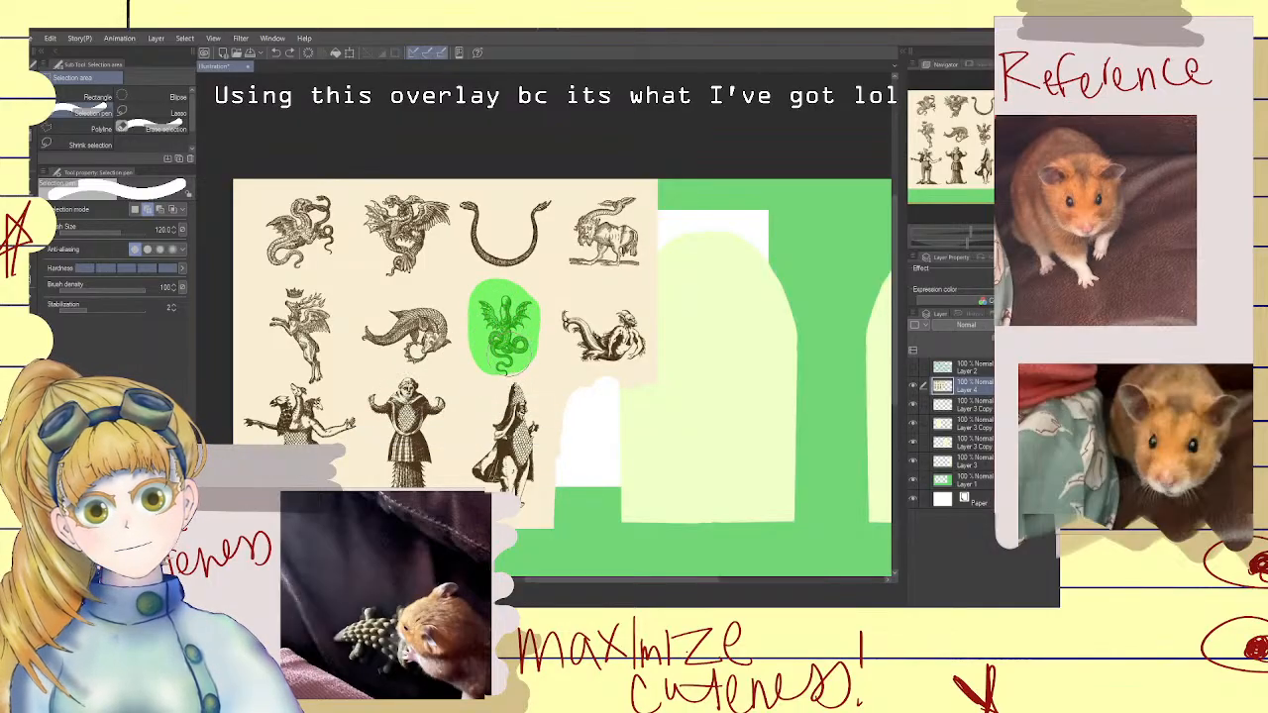
pyautogui.moveTo(510, 371); pyautogui.dragTo(505, 367)
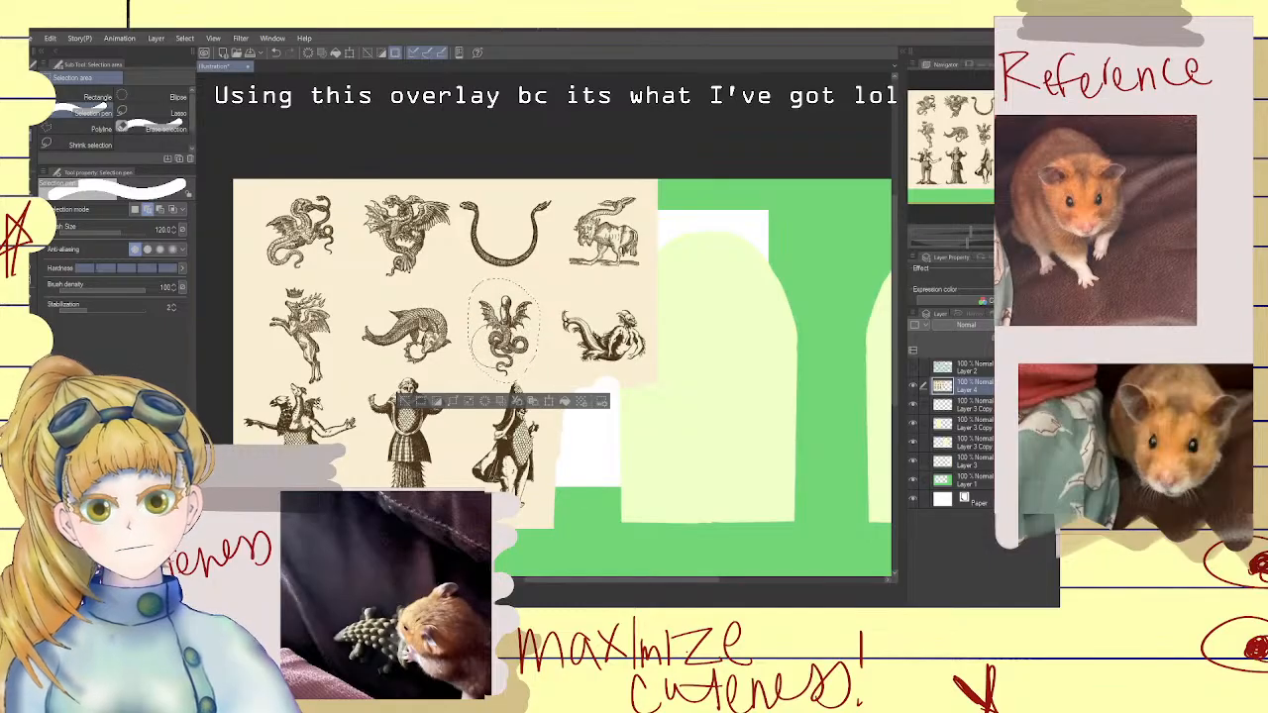
pyautogui.hotkey('ctrl', 'c')
pyautogui.hotkey('ctrl', 'v')
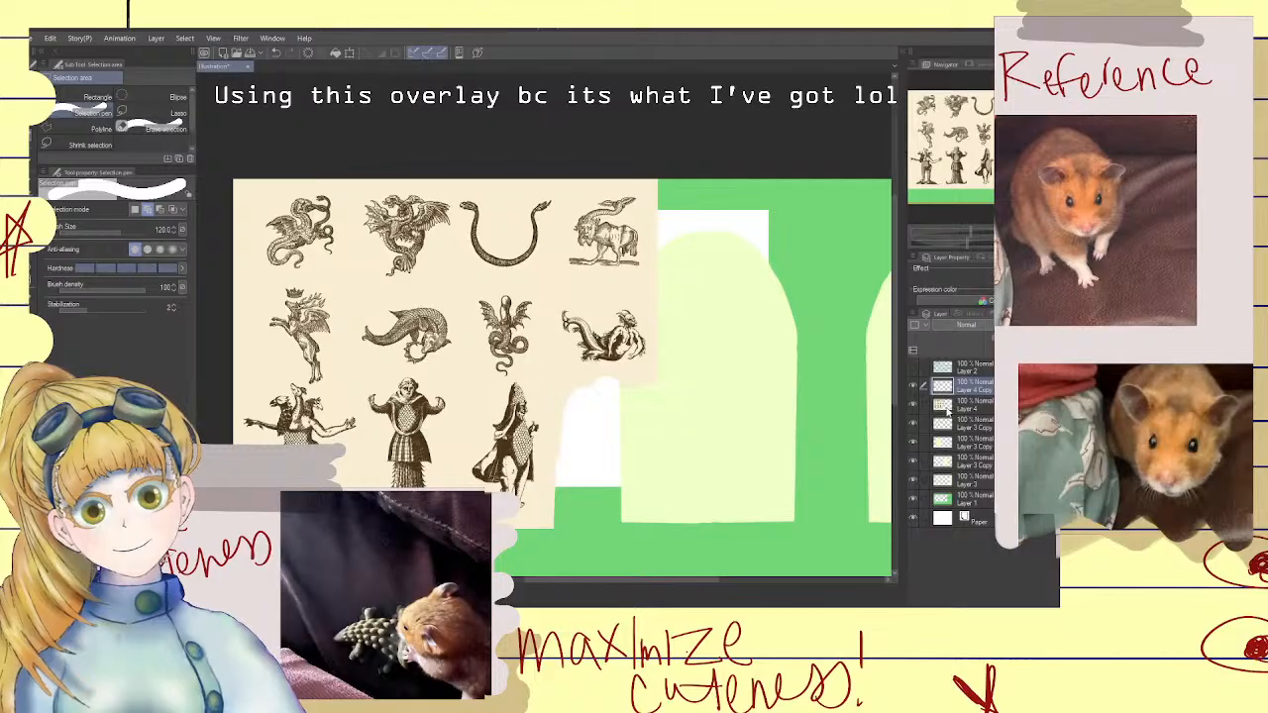
# Move the serpent copy onto the partial arch at the canvas's right edge and reorder its layer directly above Layer 3
pyautogui.scroll(-4, 773, 417)
pyautogui.moveTo(656, 579); pyautogui.dragTo(688, 581)
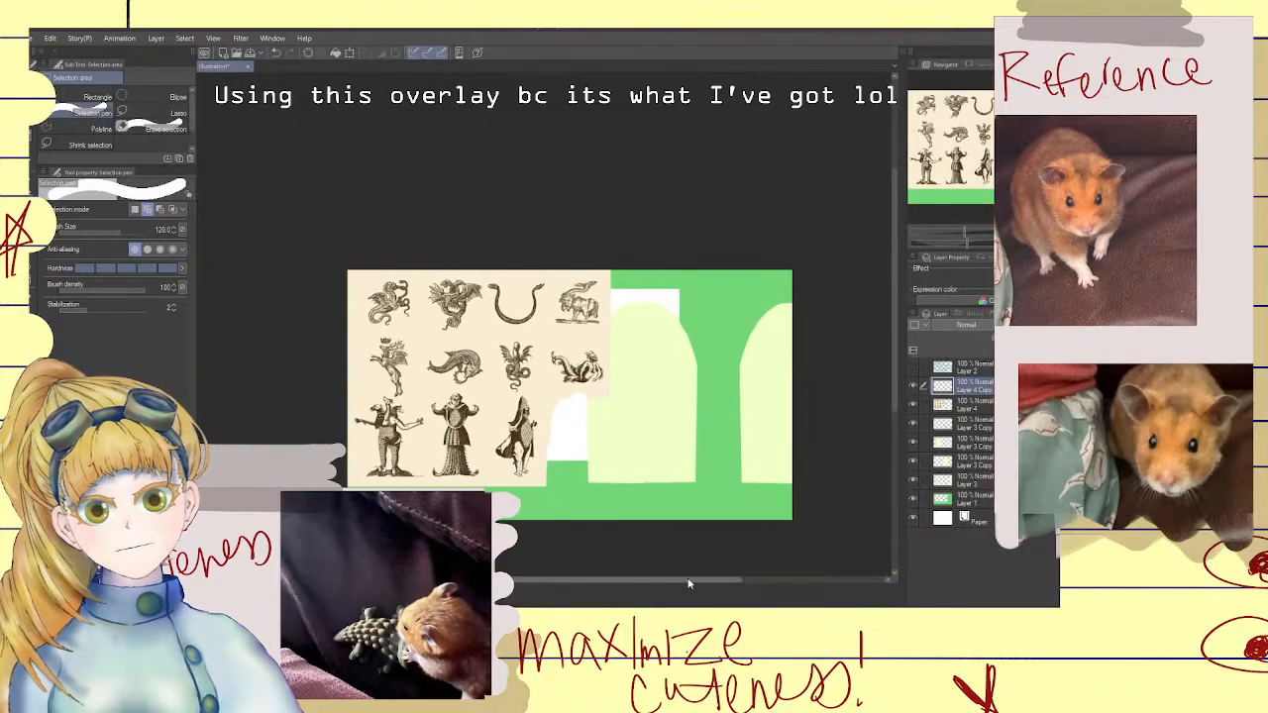
pyautogui.click(348, 52)
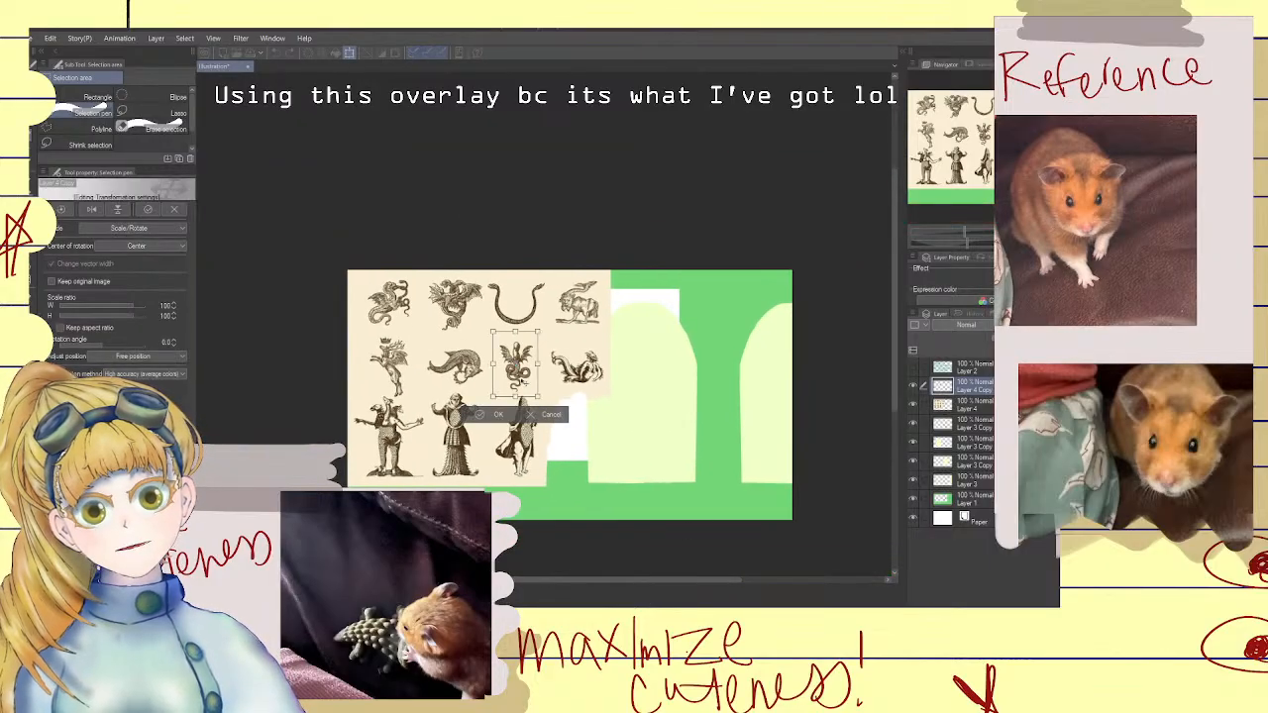
pyautogui.moveTo(523, 384); pyautogui.dragTo(783, 390)
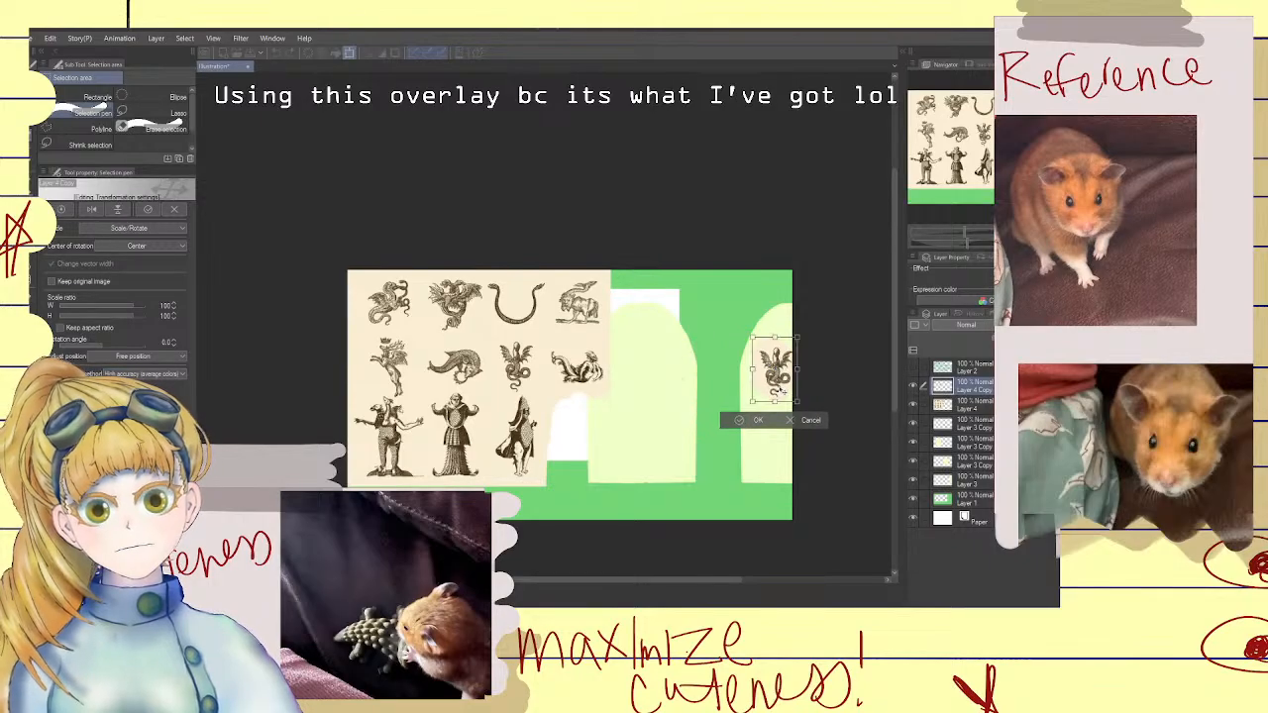
pyautogui.click(976, 392)
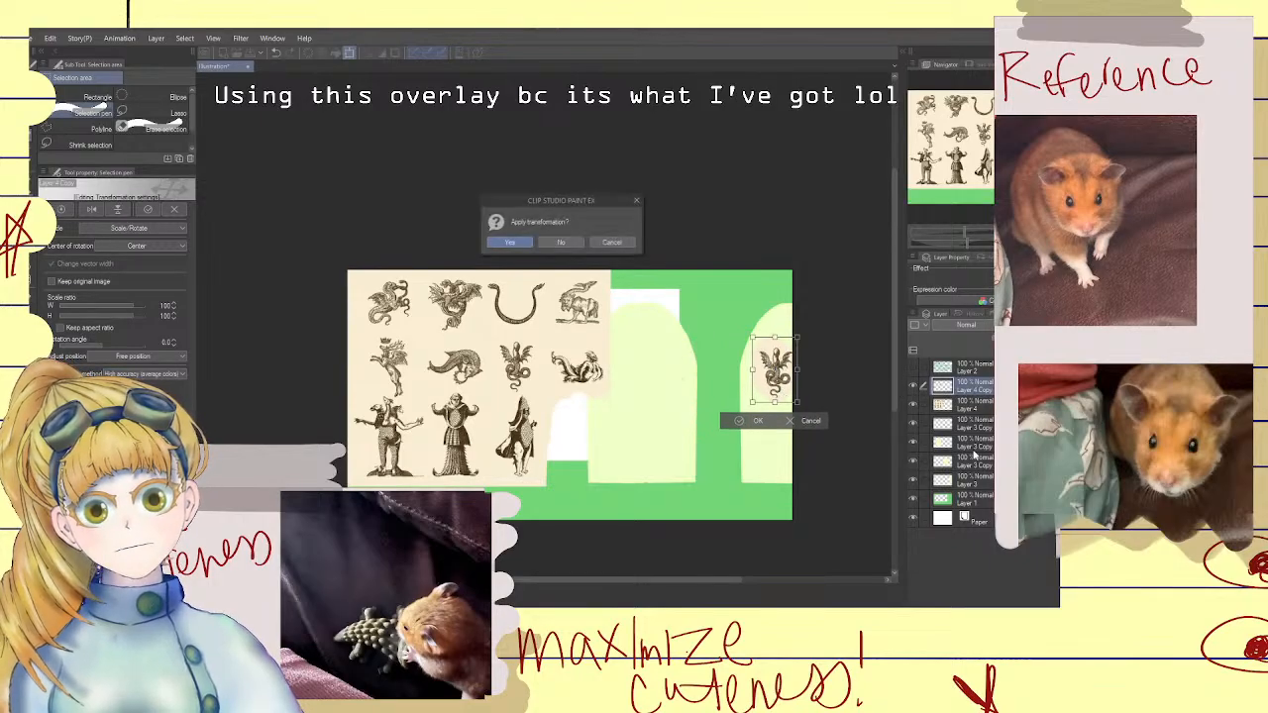
pyautogui.click(520, 245)
pyautogui.moveTo(974, 387); pyautogui.dragTo(973, 471)
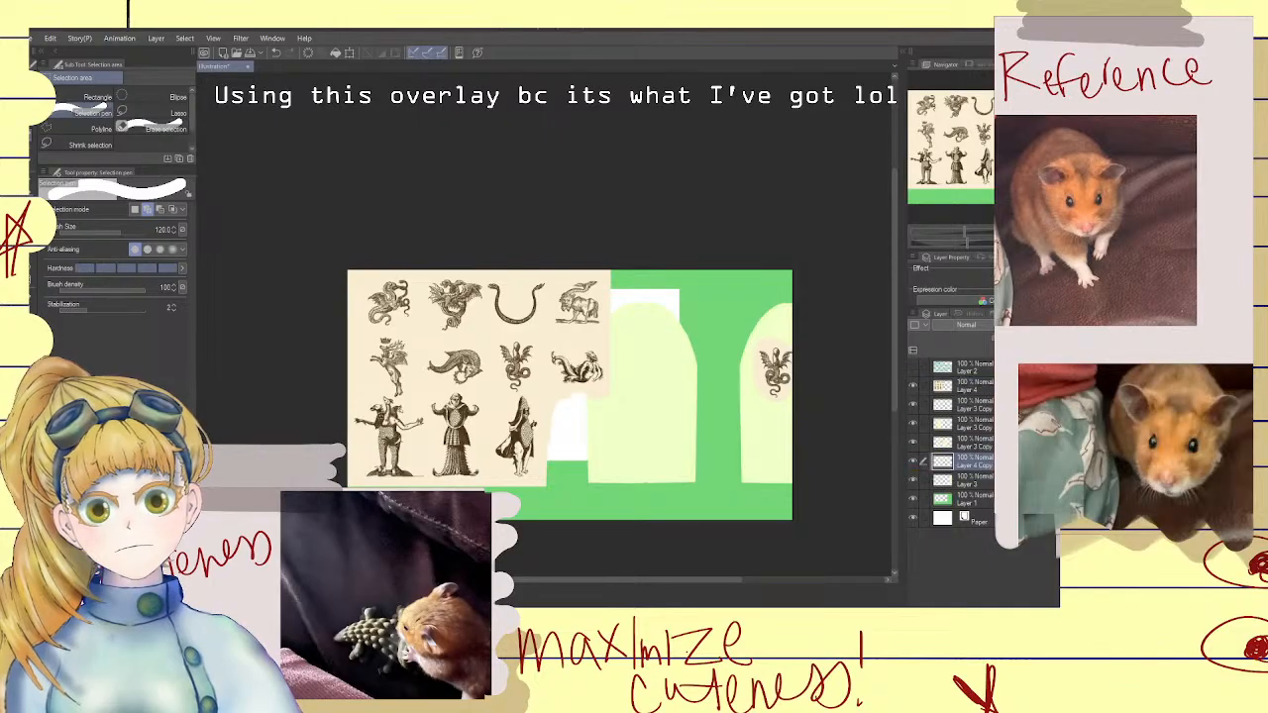
# Enlarge the serpent copy in the partial arch to about 224% width and 217% height and apply the transformation
pyautogui.click(349, 52)
pyautogui.moveTo(784, 382); pyautogui.dragTo(772, 472)
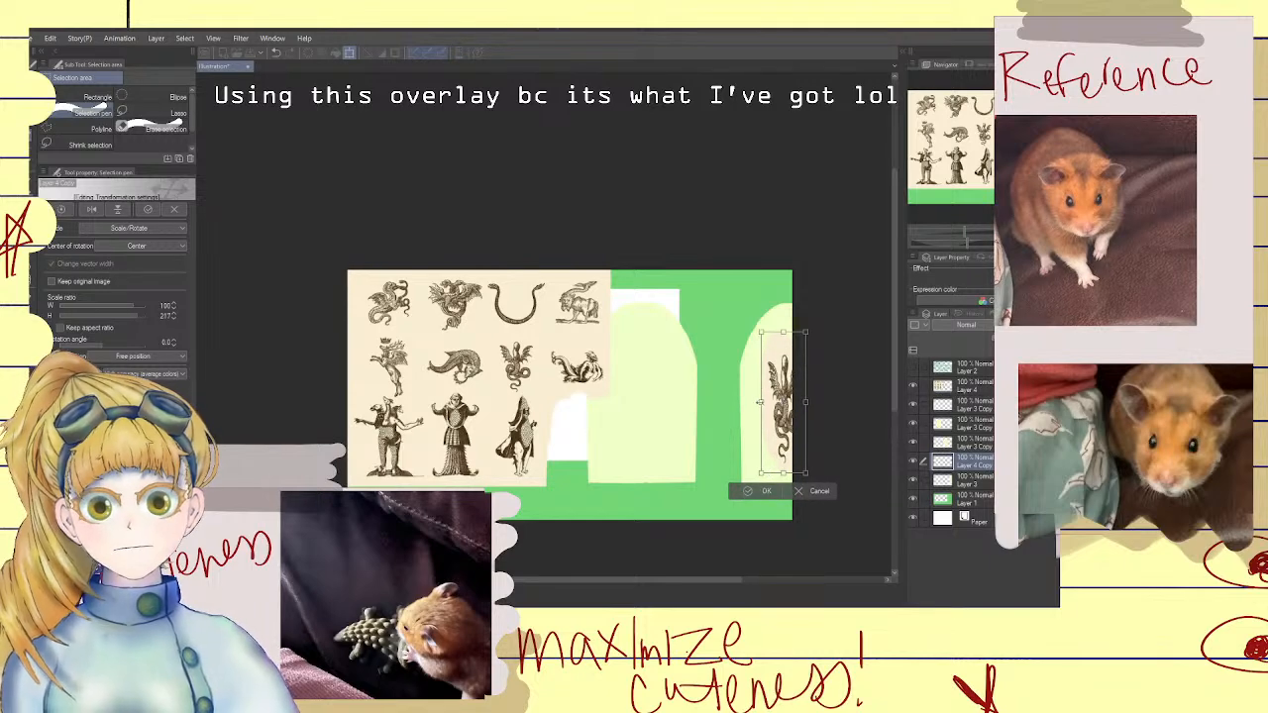
pyautogui.moveTo(761, 402); pyautogui.dragTo(801, 411)
pyautogui.click(970, 386)
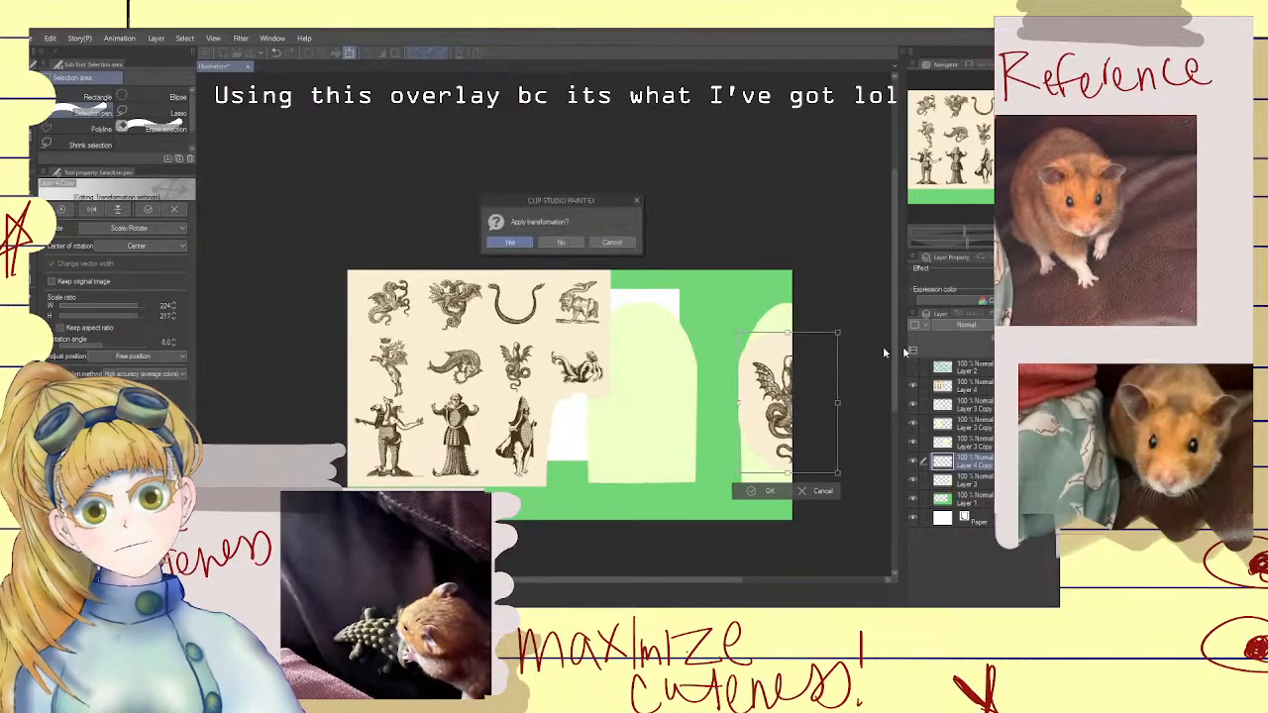
pyautogui.click(500, 247)
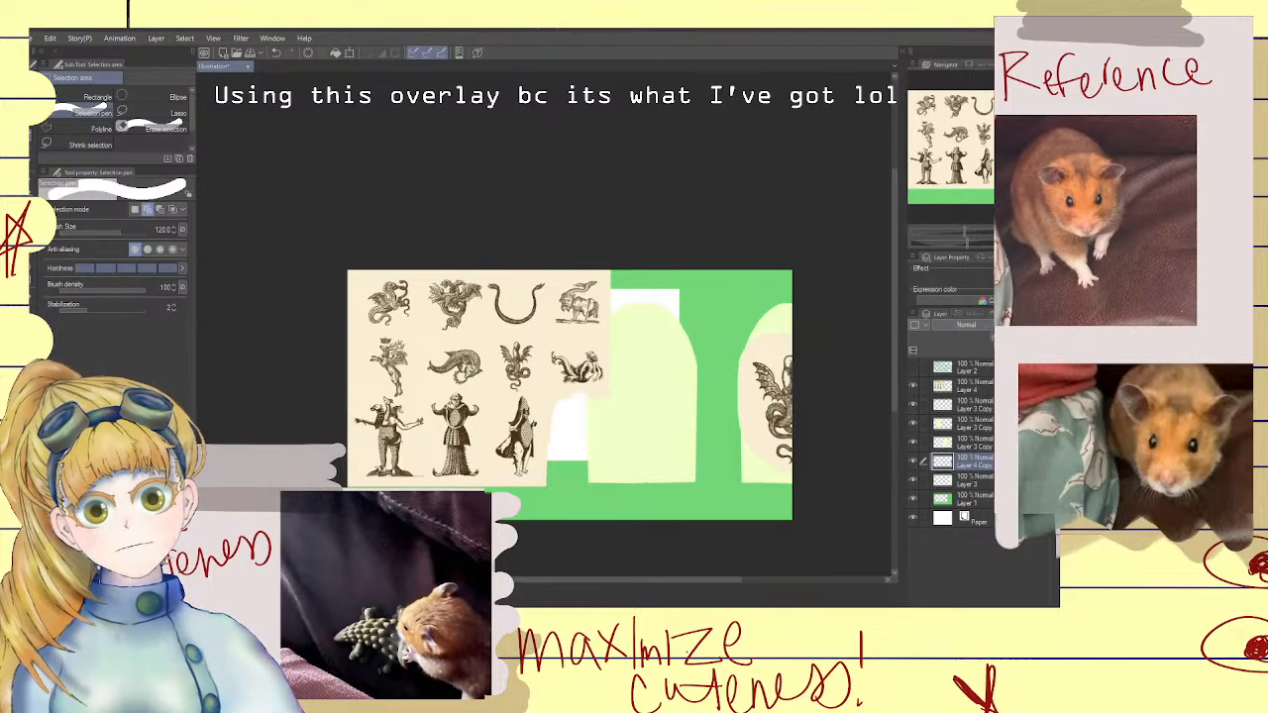
# Clip the serpent copy's layer to the arch layer below it and nudge the copy slightly within the arch
pyautogui.click(337, 53)
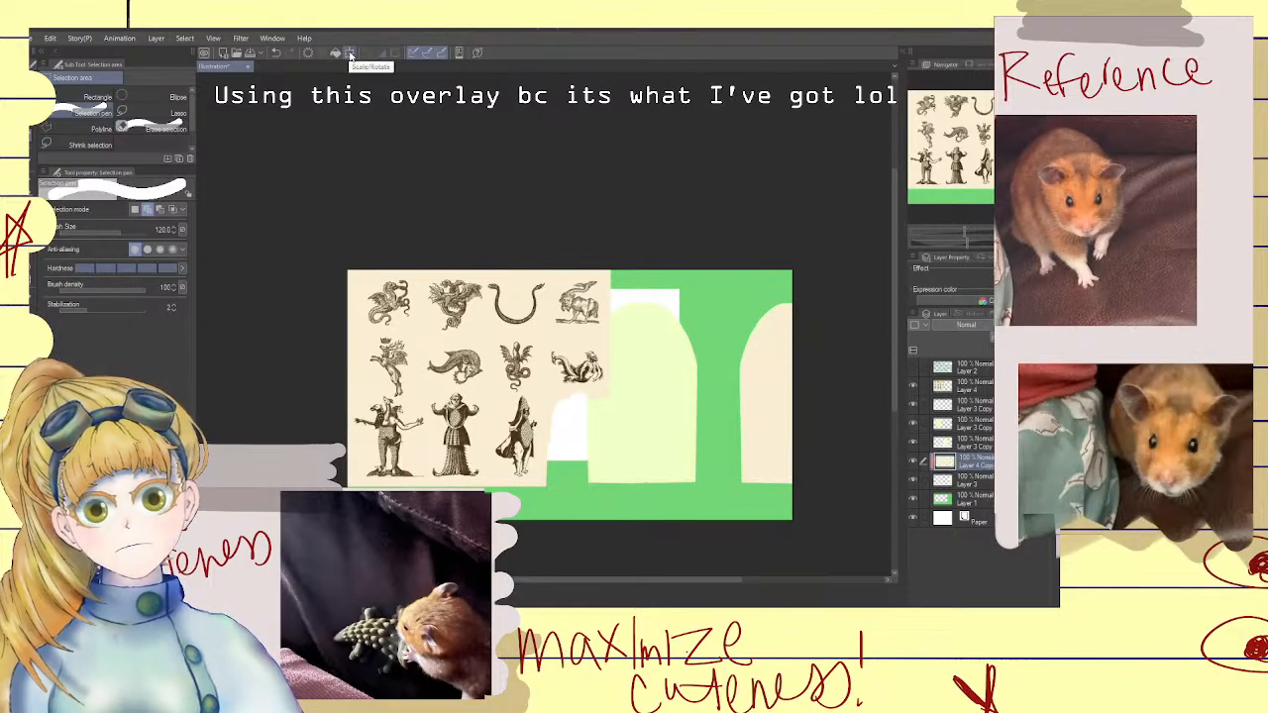
pyautogui.click(352, 55)
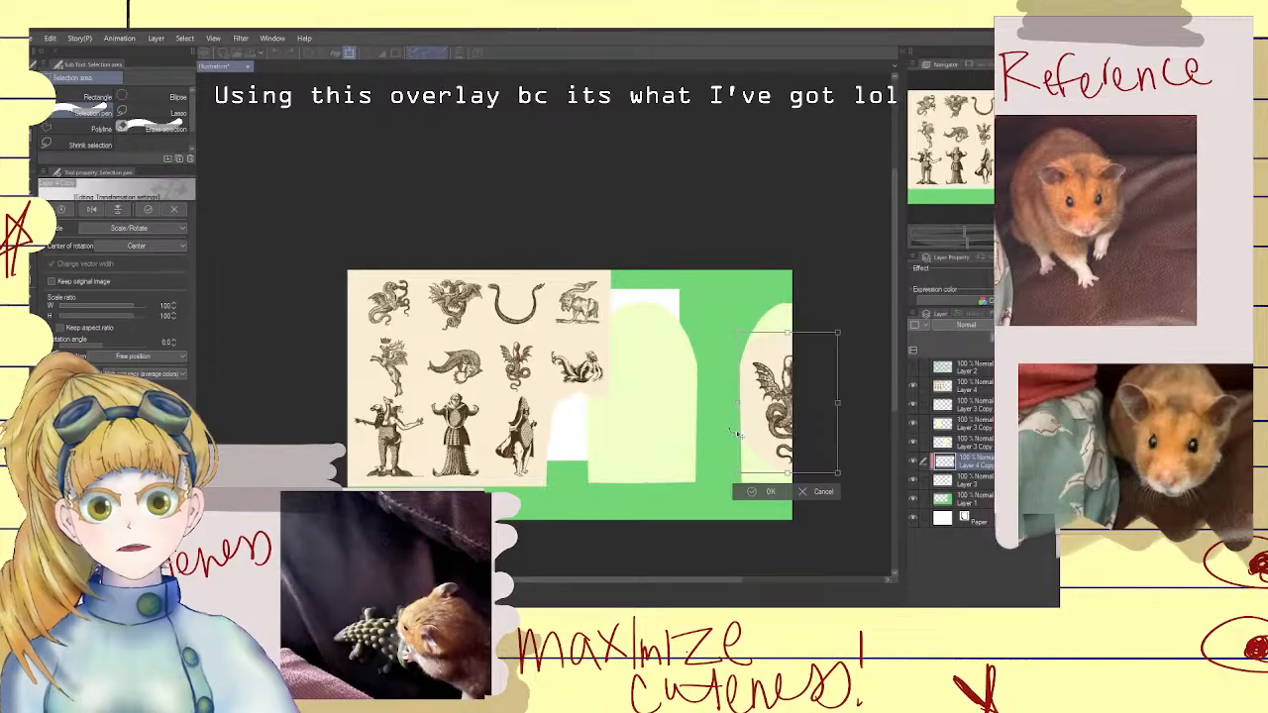
pyautogui.moveTo(773, 444); pyautogui.dragTo(783, 444)
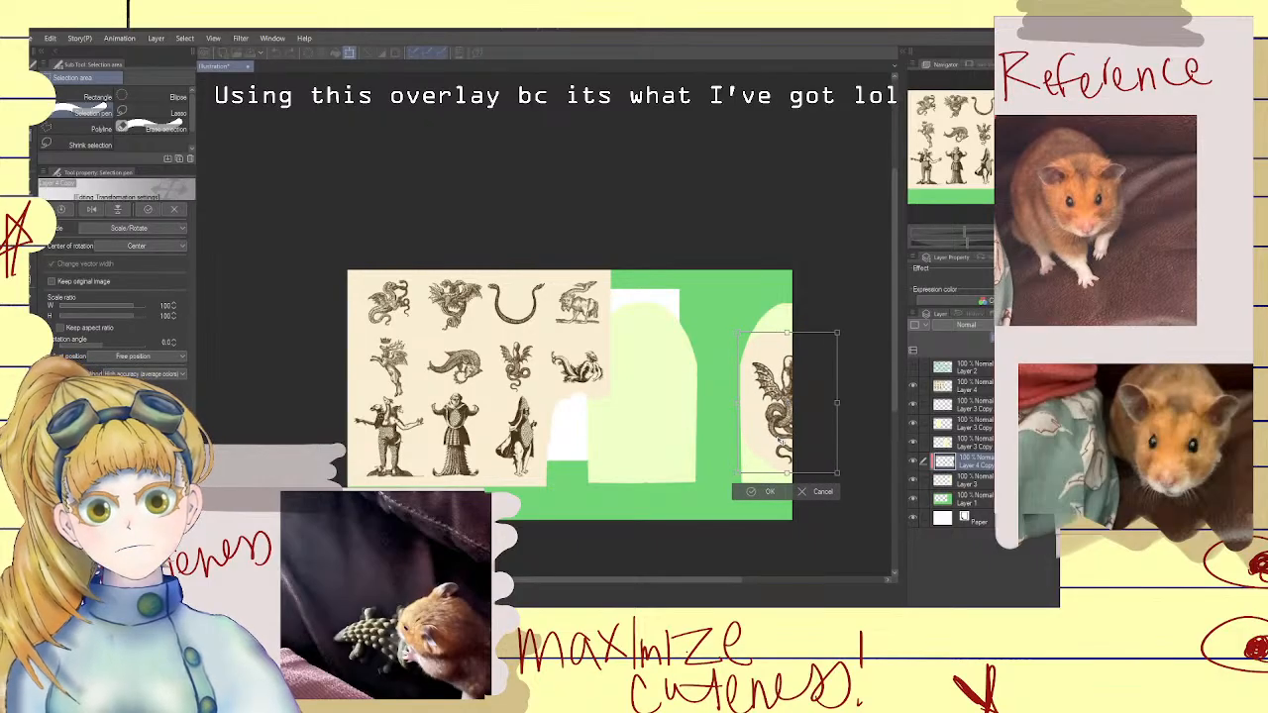
# Widen the clipped serpent copy to 104%, stretch it slightly taller and shift it upward to fill more of the arch
pyautogui.scroll(-1, 814, 421)
pyautogui.moveTo(893, 350); pyautogui.dragTo(901, 372)
pyautogui.scroll(2, 864, 372)
pyautogui.scroll(2, 868, 363)
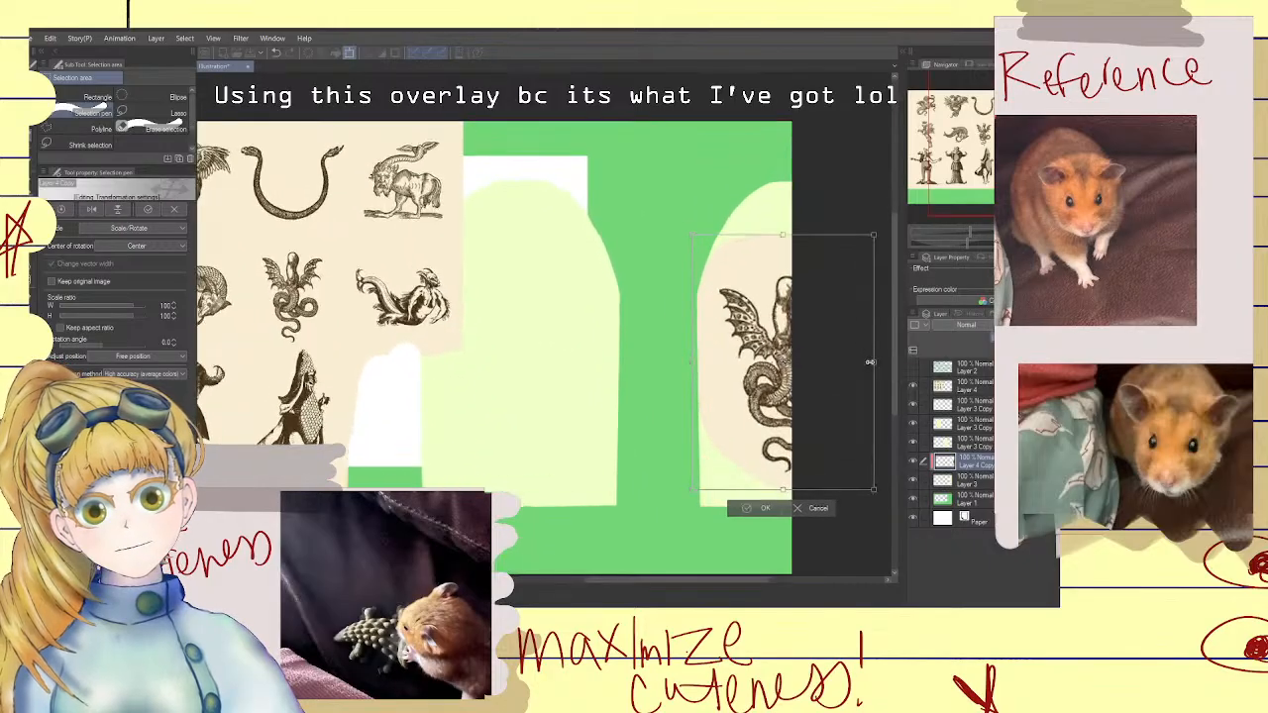
pyautogui.scroll(-1, 872, 366)
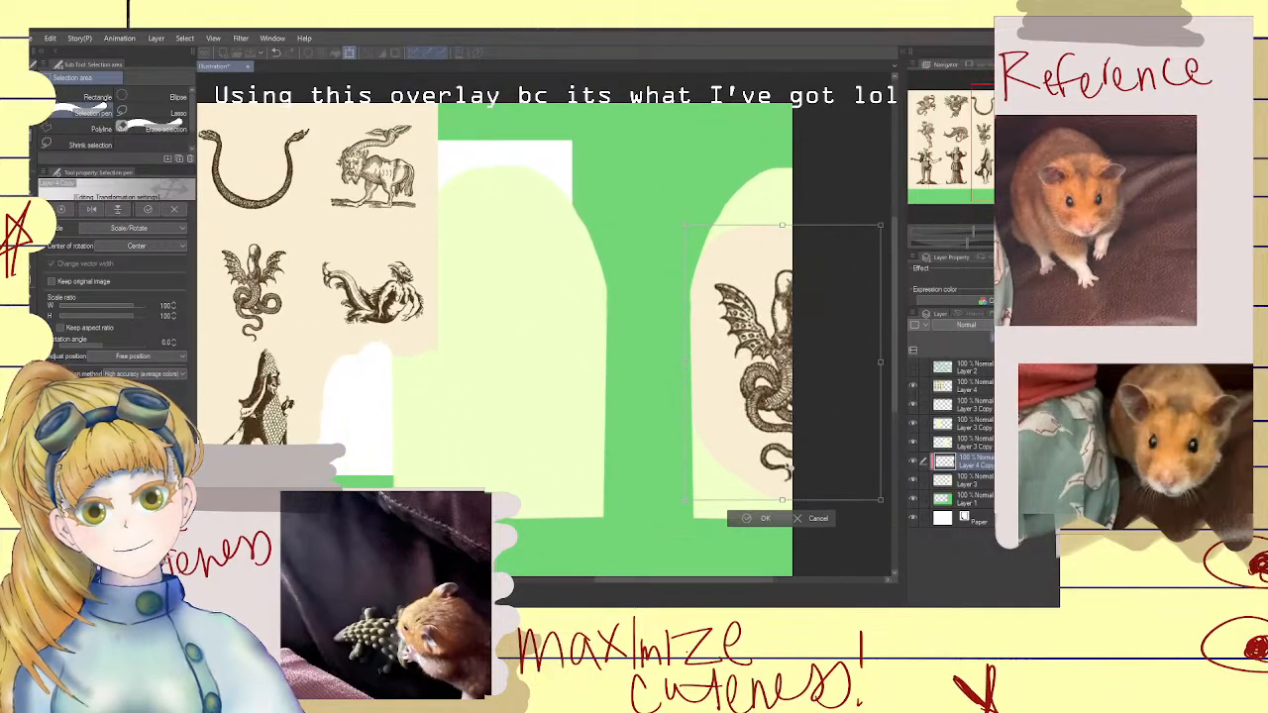
pyautogui.moveTo(781, 500); pyautogui.dragTo(777, 499)
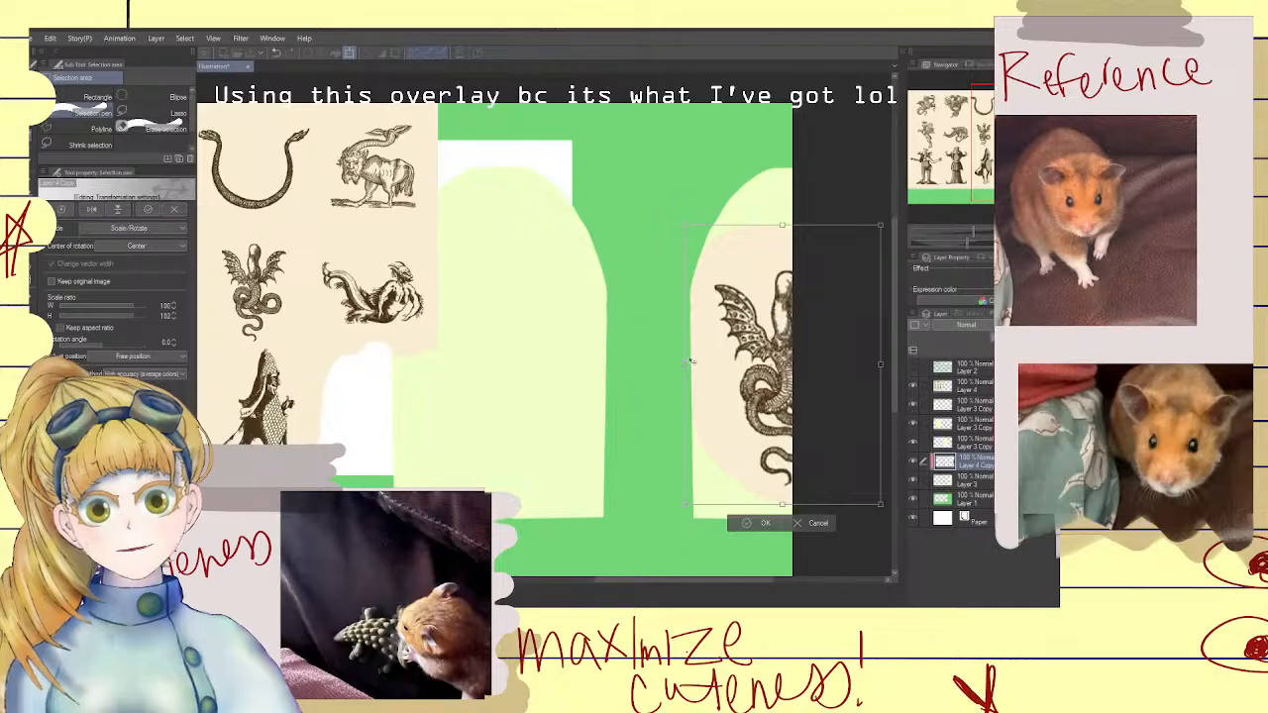
pyautogui.moveTo(683, 362); pyautogui.dragTo(676, 363)
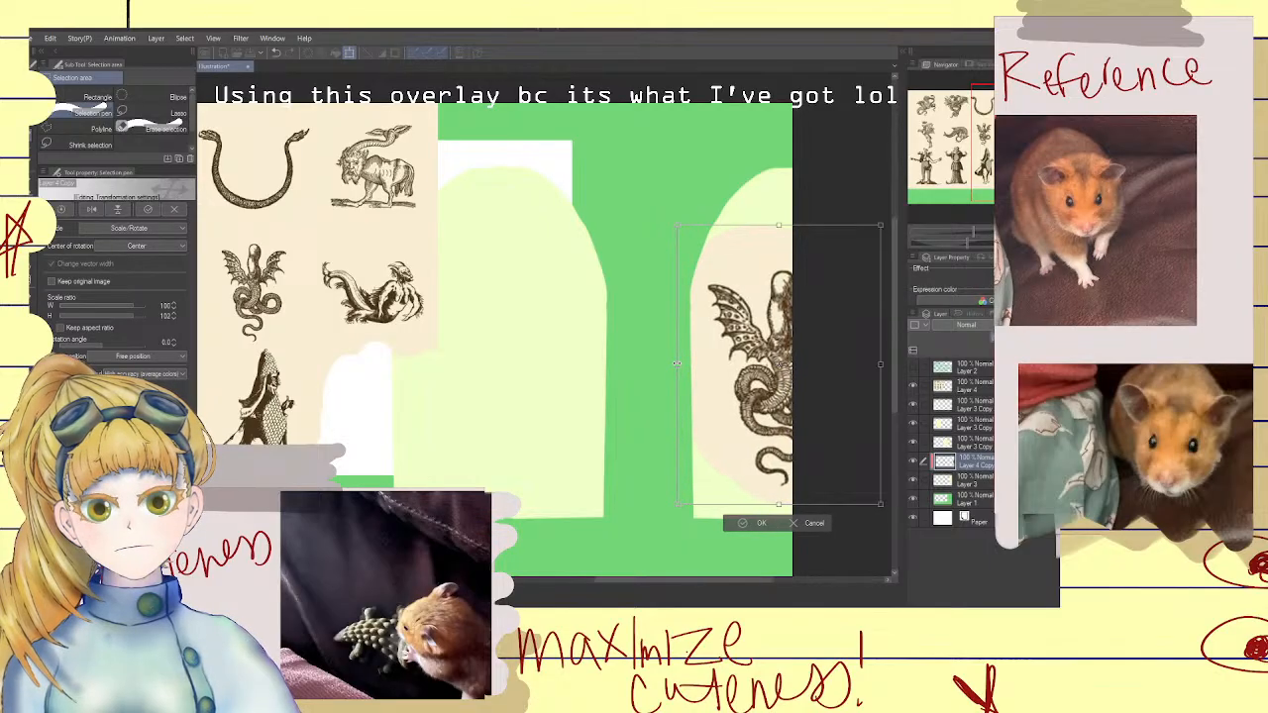
pyautogui.moveTo(785, 362); pyautogui.dragTo(792, 343)
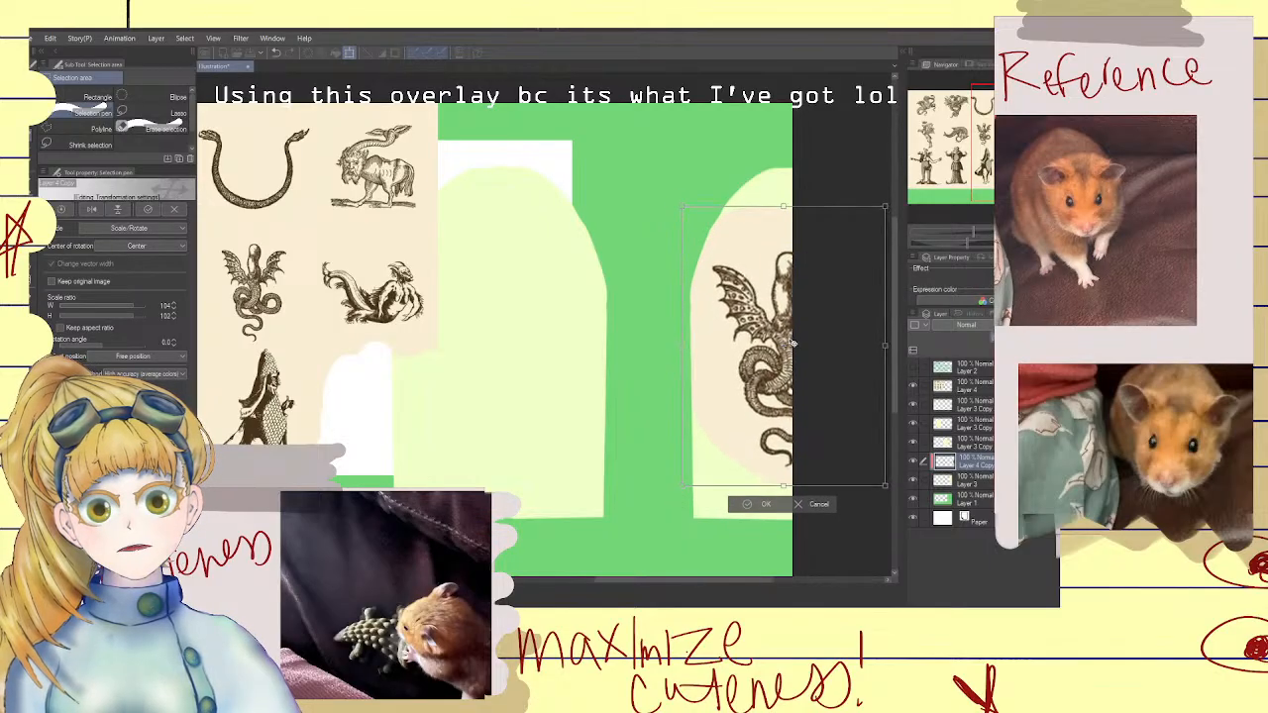
pyautogui.moveTo(784, 486); pyautogui.dragTo(783, 500)
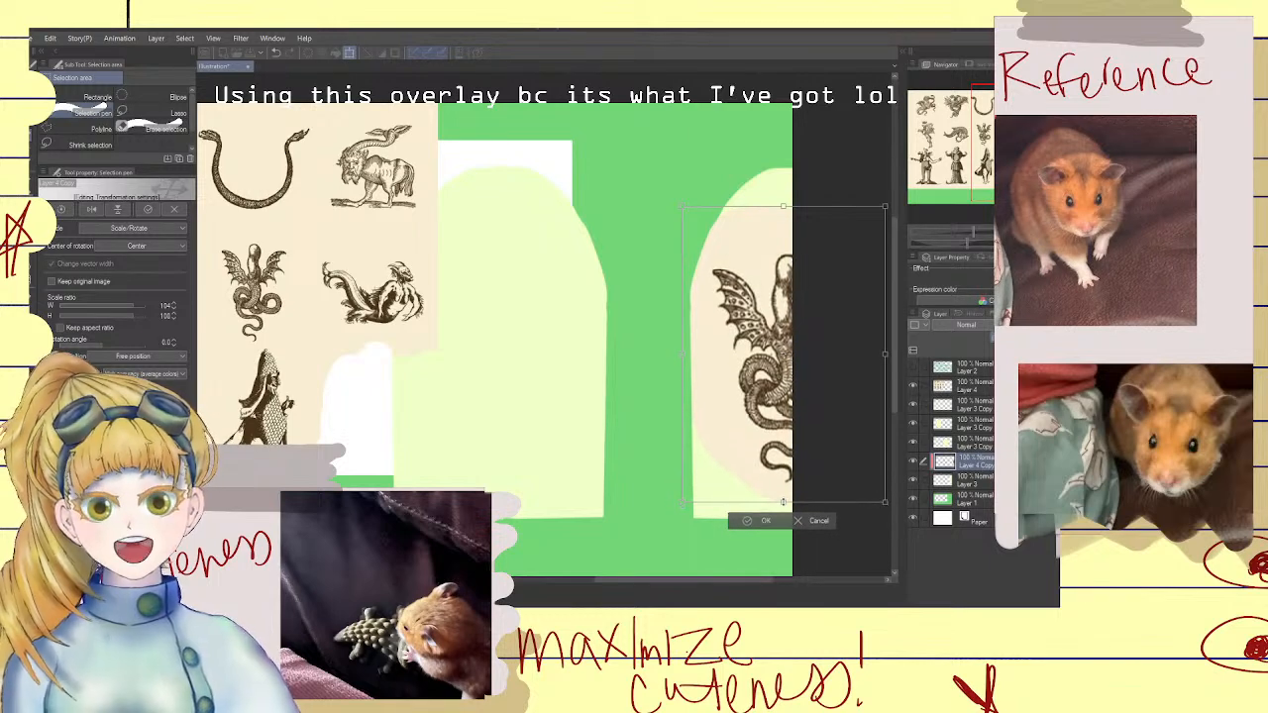
pyautogui.click(759, 523)
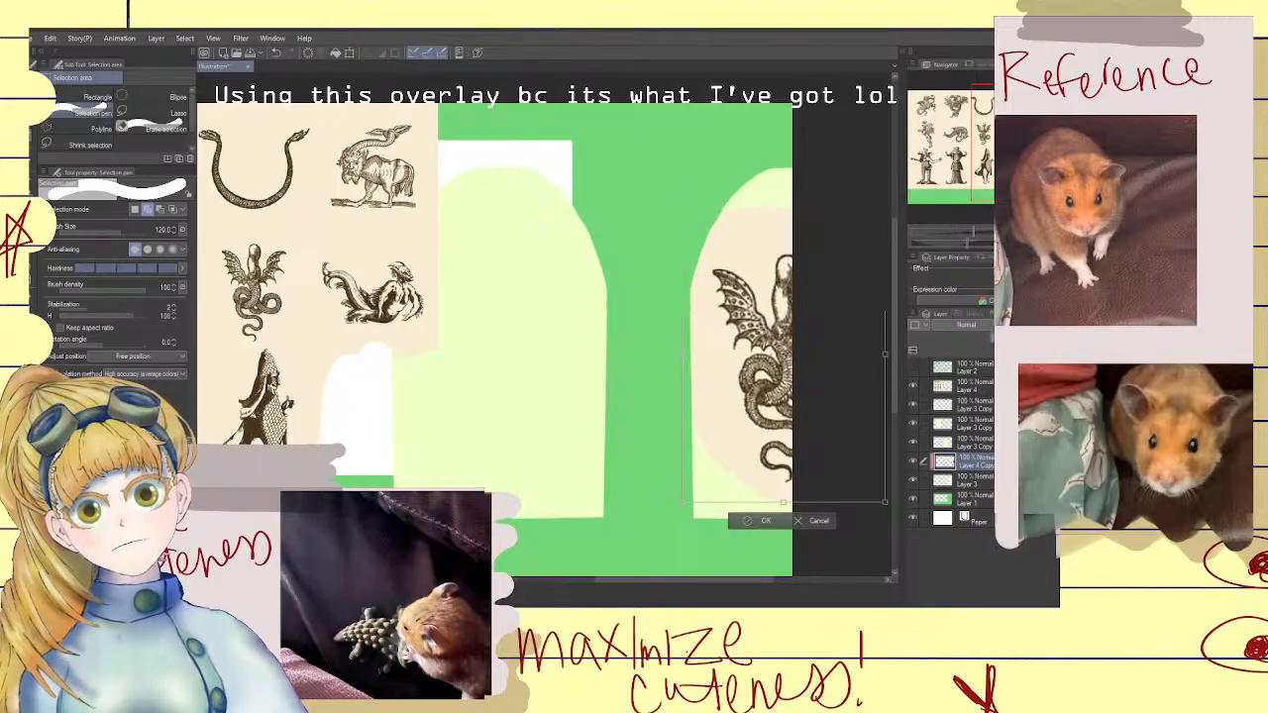
# Copy the curled scaly fish from the engraving sheet on Layer 4, paste it as its own layer, and clear the selection
pyautogui.scroll(-2, 686, 504)
pyautogui.moveTo(719, 587); pyautogui.dragTo(674, 585)
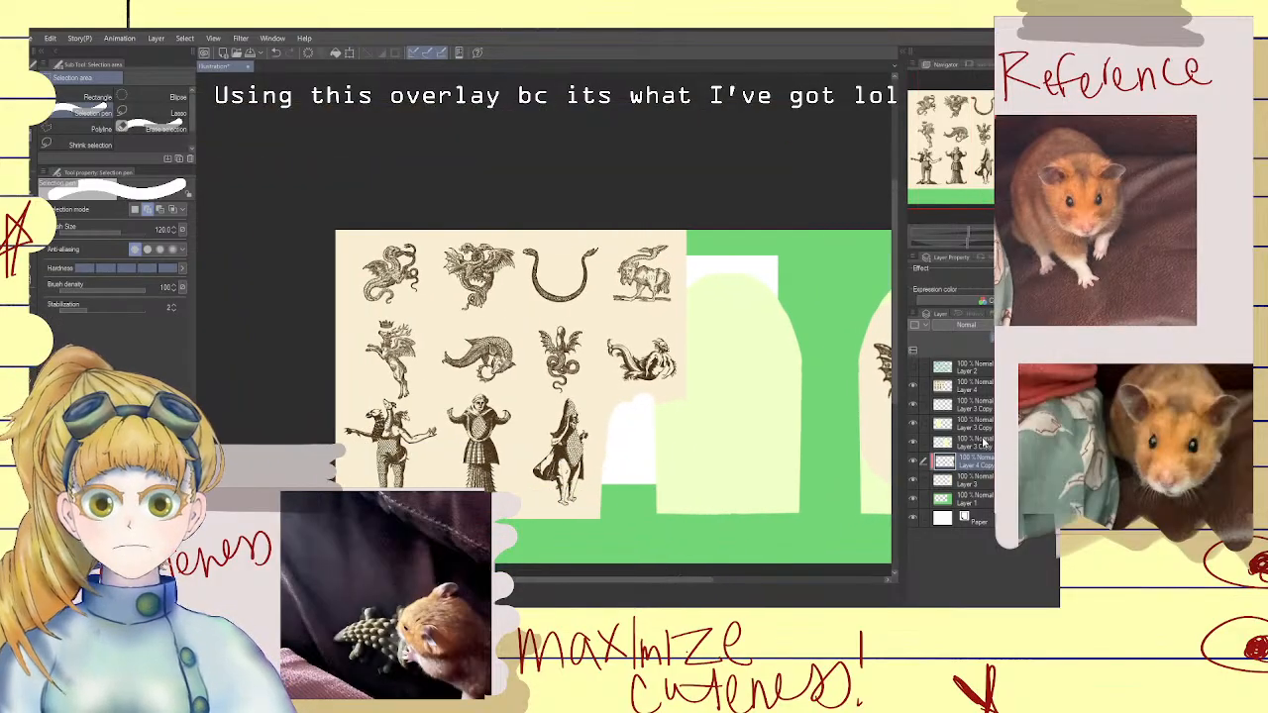
pyautogui.scroll(3, 521, 401)
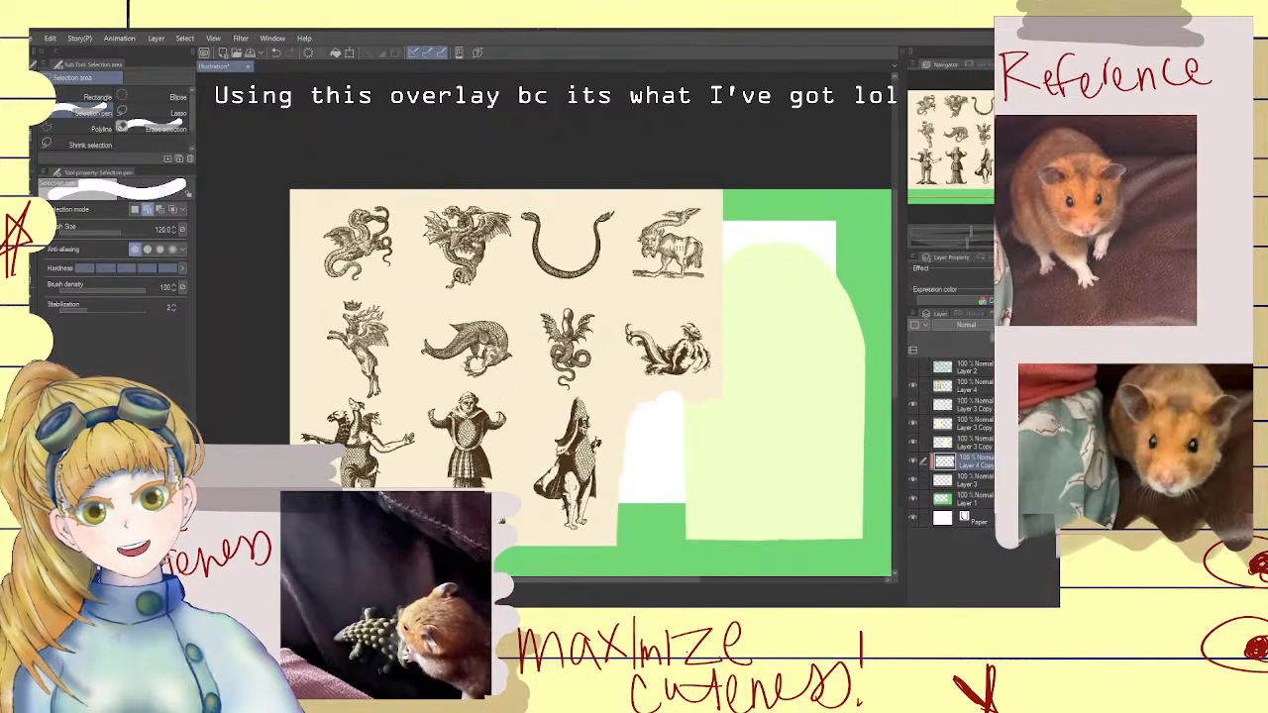
pyautogui.click(973, 386)
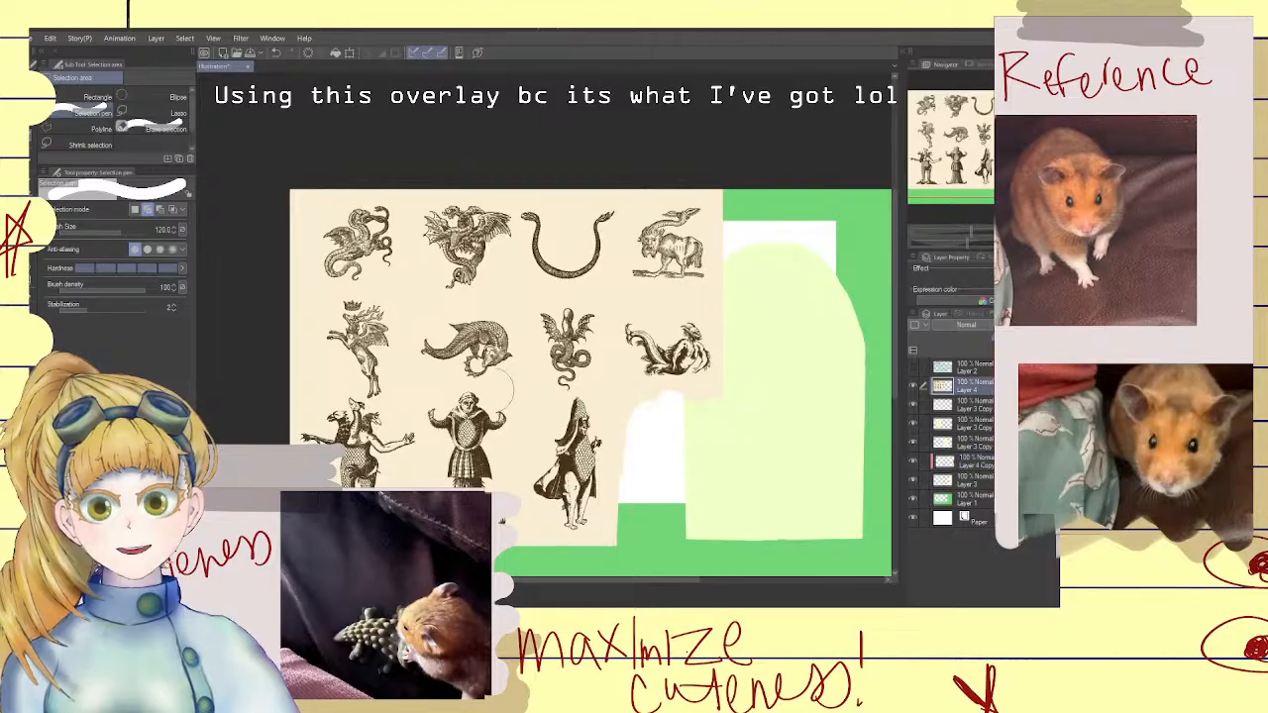
pyautogui.moveTo(433, 353)
pyautogui.mouseDown()
pyautogui.moveTo(500, 333)
pyautogui.moveTo(467, 372)
pyautogui.moveTo(437, 379)
pyautogui.mouseUp()
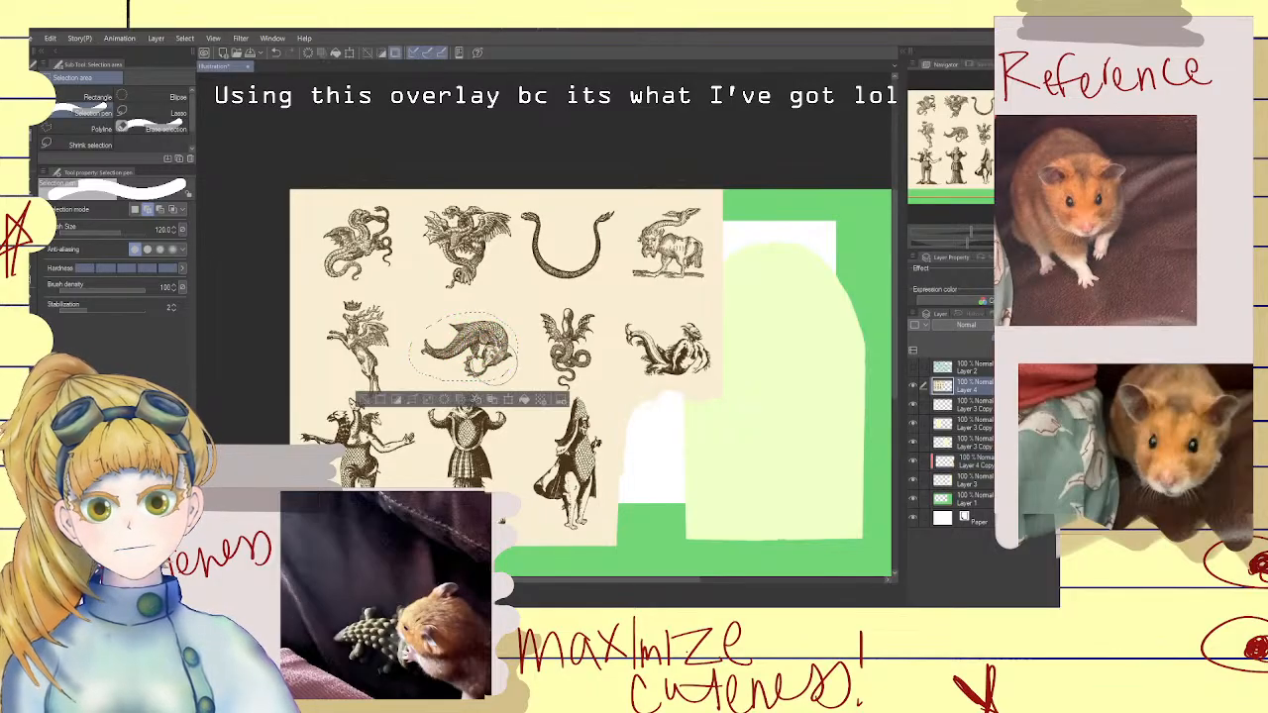
pyautogui.hotkey('ctrl', 'c')
pyautogui.hotkey('ctrl', 'v')
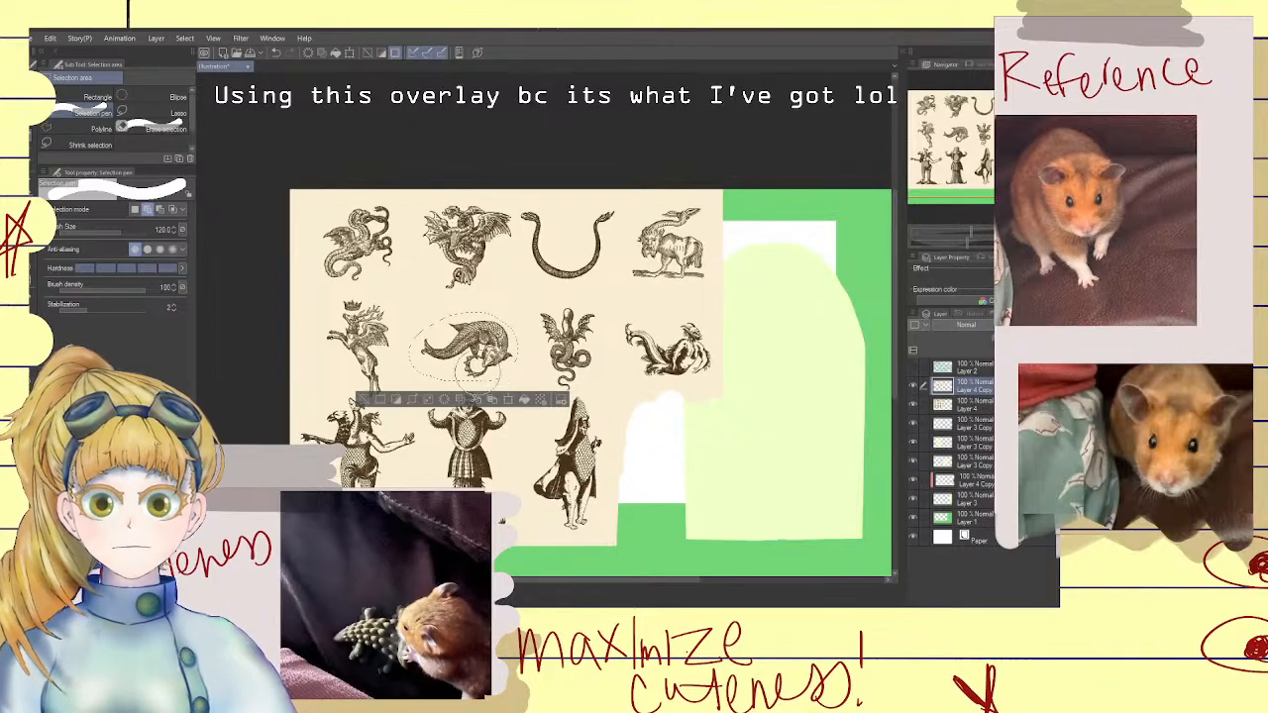
pyautogui.click(362, 401)
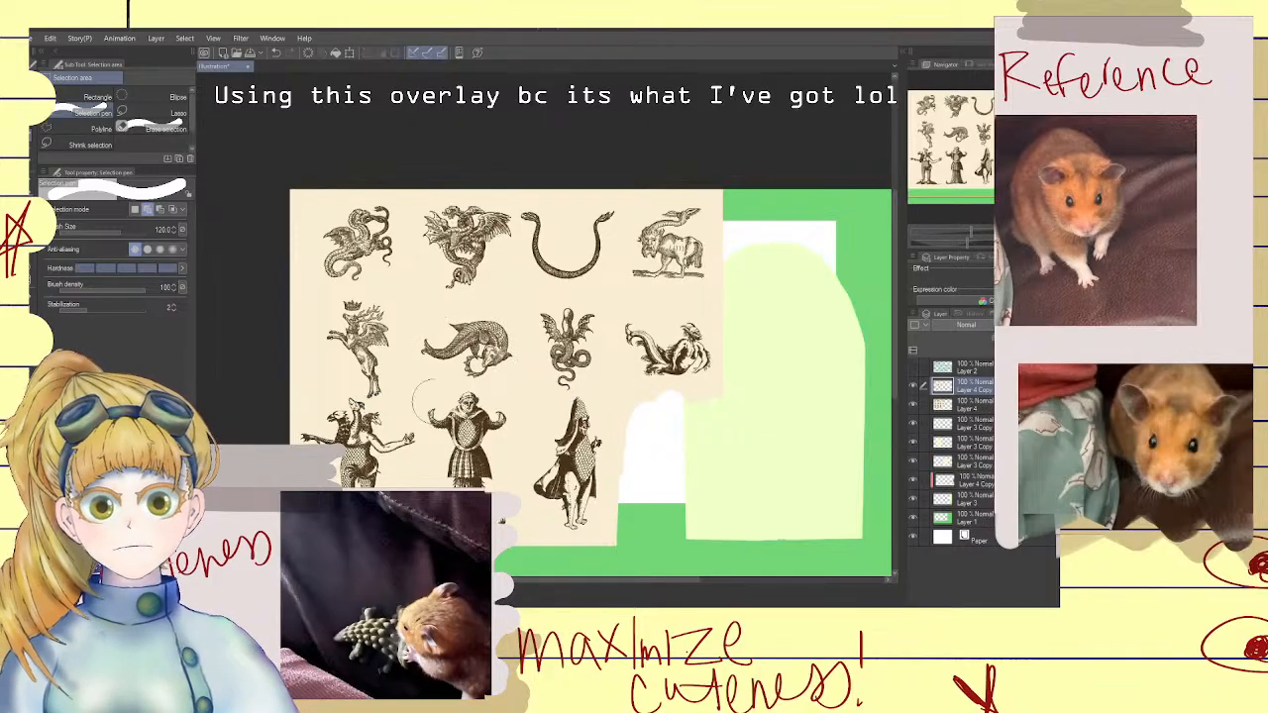
# Reorder the fish copy's layer down between the Layer 3 copies and move the fish onto the full arch beside the sheet
pyautogui.click(350, 56)
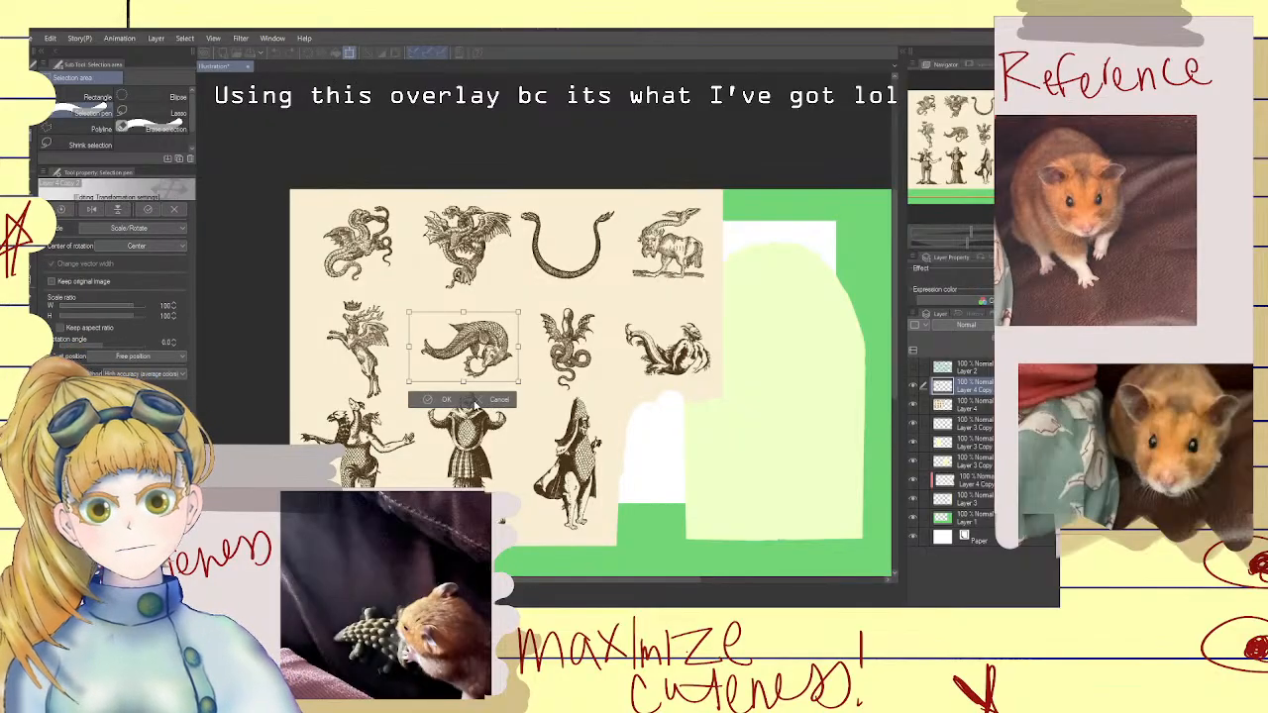
pyautogui.click(473, 398)
pyautogui.moveTo(970, 386); pyautogui.dragTo(966, 453)
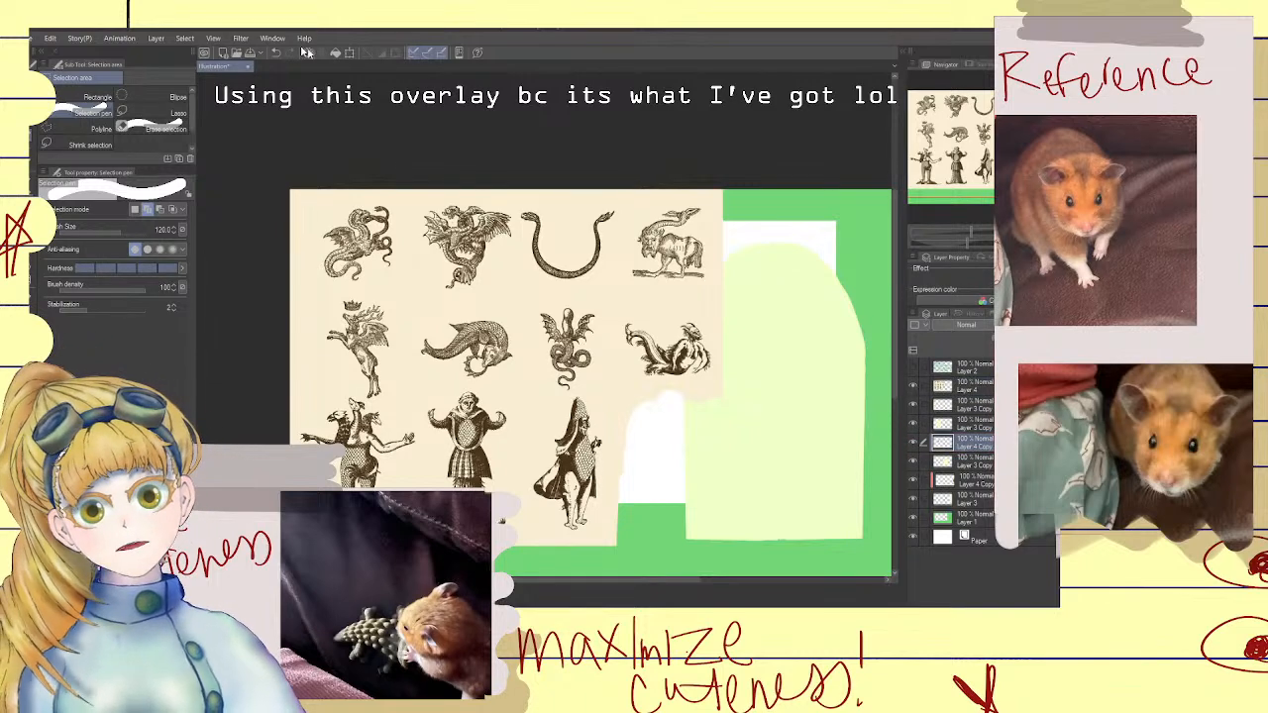
pyautogui.click(349, 55)
pyautogui.moveTo(439, 330); pyautogui.dragTo(737, 348)
pyautogui.scroll(2, 788, 334)
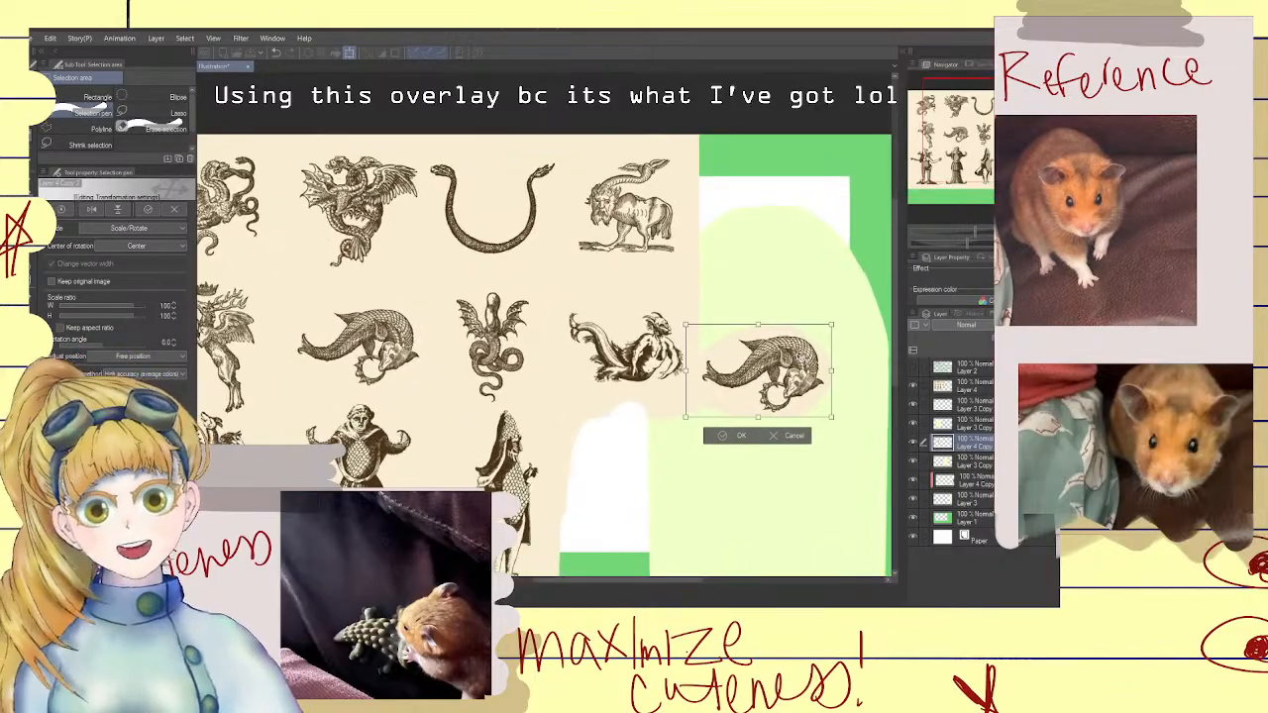
pyautogui.scroll(-1, 787, 337)
pyautogui.moveTo(896, 270); pyautogui.dragTo(895, 307)
pyautogui.scroll(-1, 836, 372)
pyautogui.moveTo(654, 579); pyautogui.dragTo(694, 580)
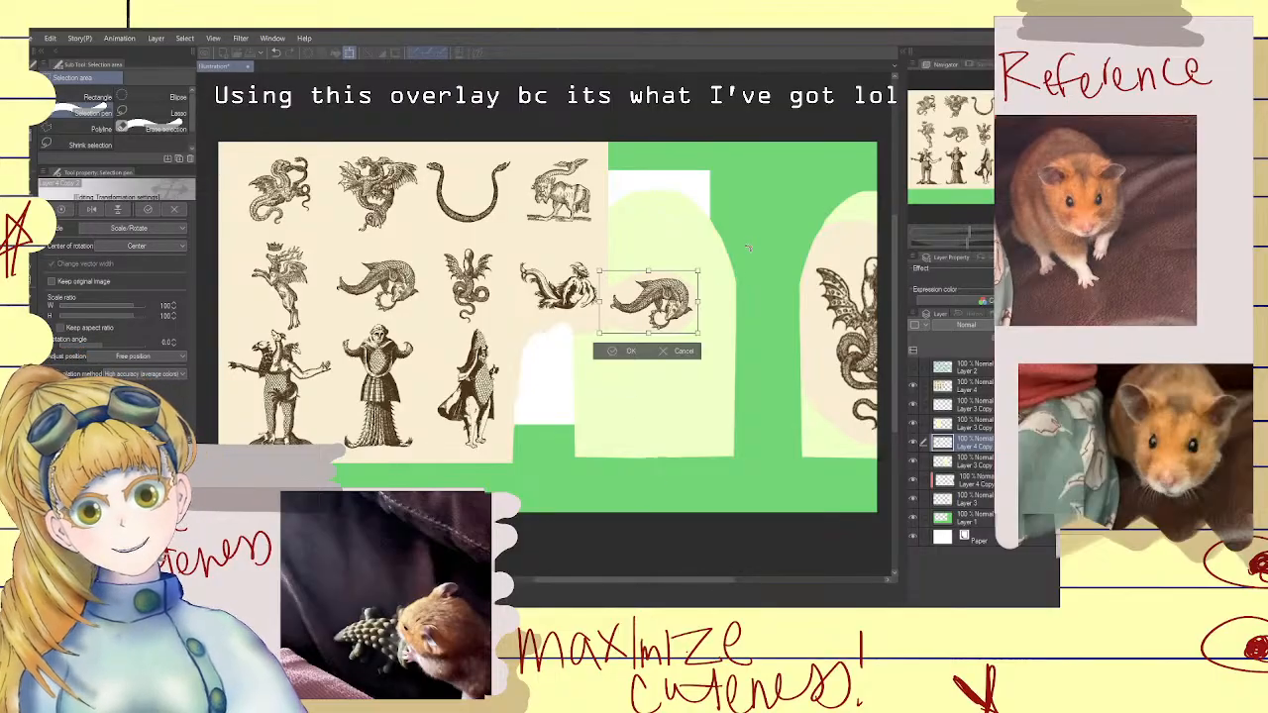
# Rotate the fish copy about 64° and enlarge it to roughly twice its size within the arch
pyautogui.moveTo(734, 252); pyautogui.dragTo(727, 357)
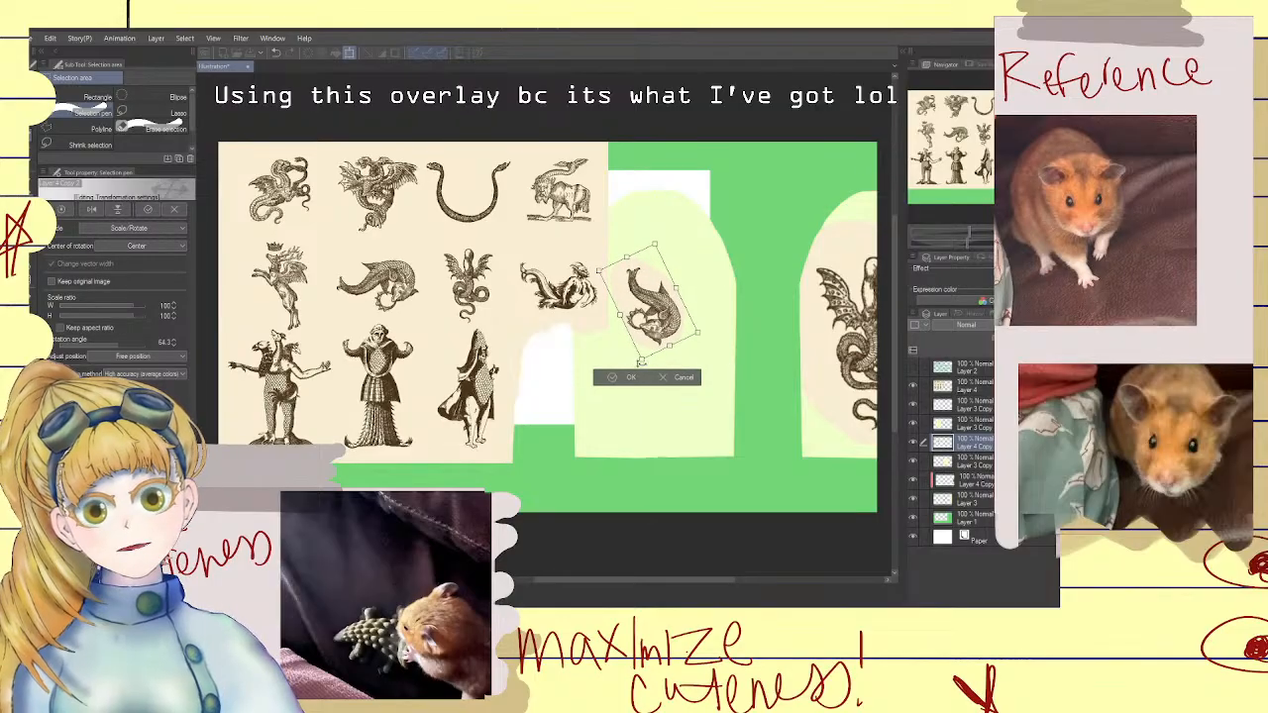
pyautogui.moveTo(645, 359); pyautogui.dragTo(632, 464)
pyautogui.moveTo(742, 412); pyautogui.dragTo(747, 432)
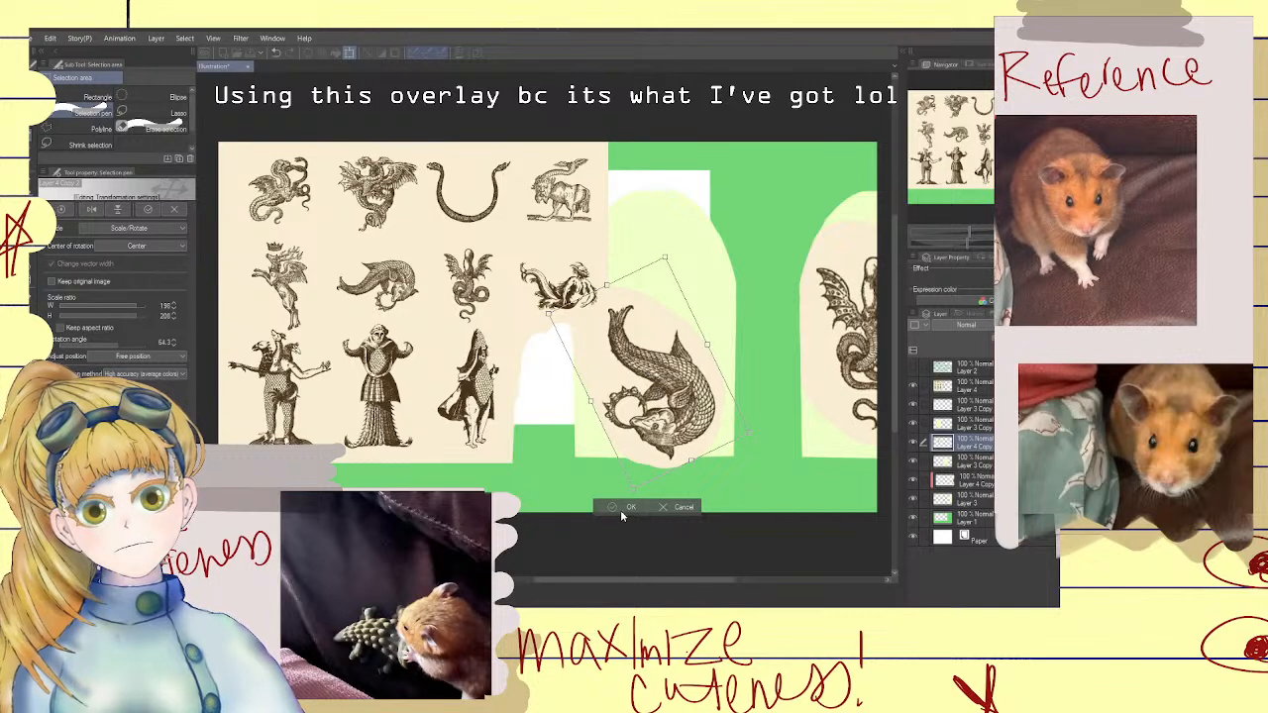
pyautogui.moveTo(654, 398); pyautogui.dragTo(649, 390)
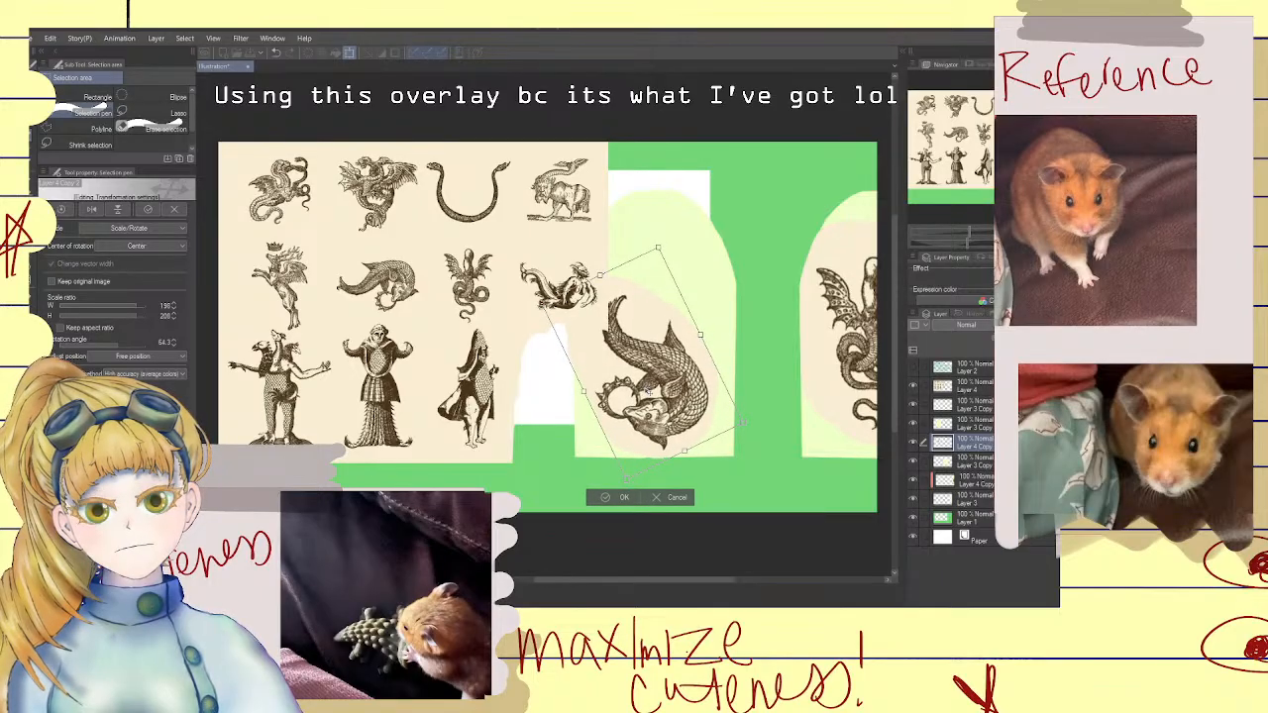
# Turn the fish copy upright to about 92°, enlarge it to about 230% by 238% to fill the arch, and apply the transformation
pyautogui.moveTo(721, 291); pyautogui.dragTo(740, 325)
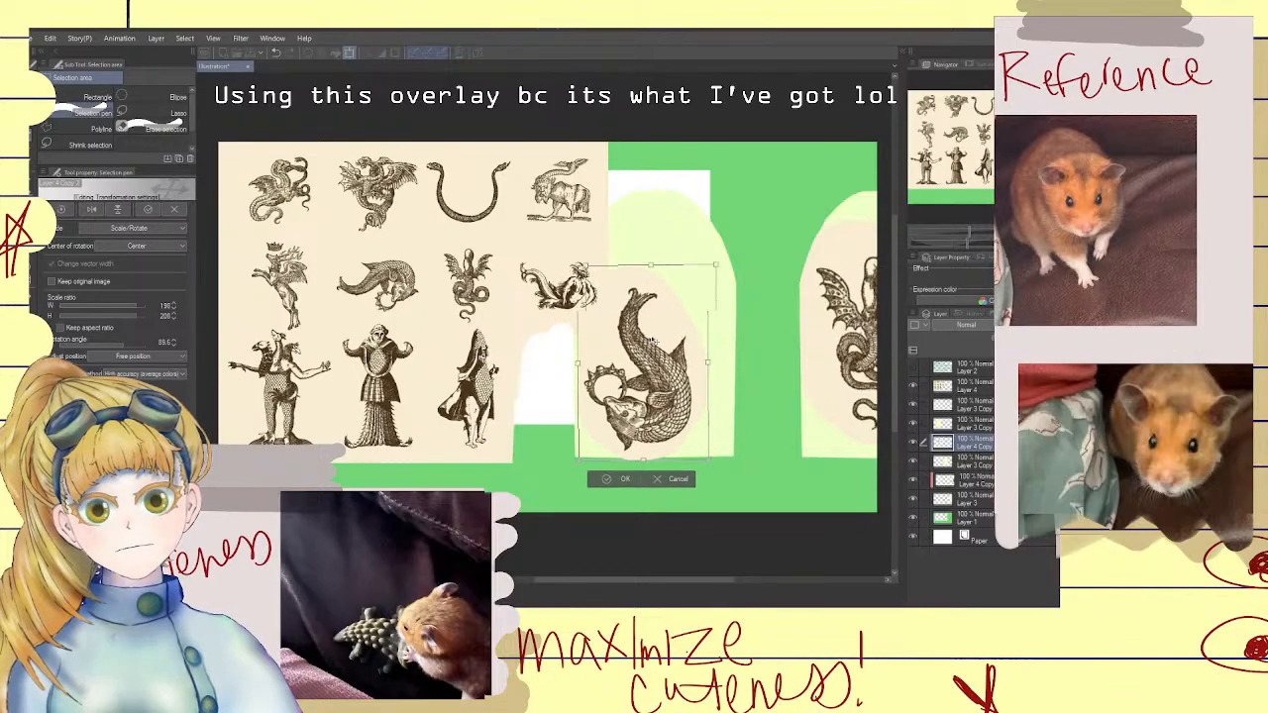
pyautogui.moveTo(641, 440); pyautogui.dragTo(674, 456)
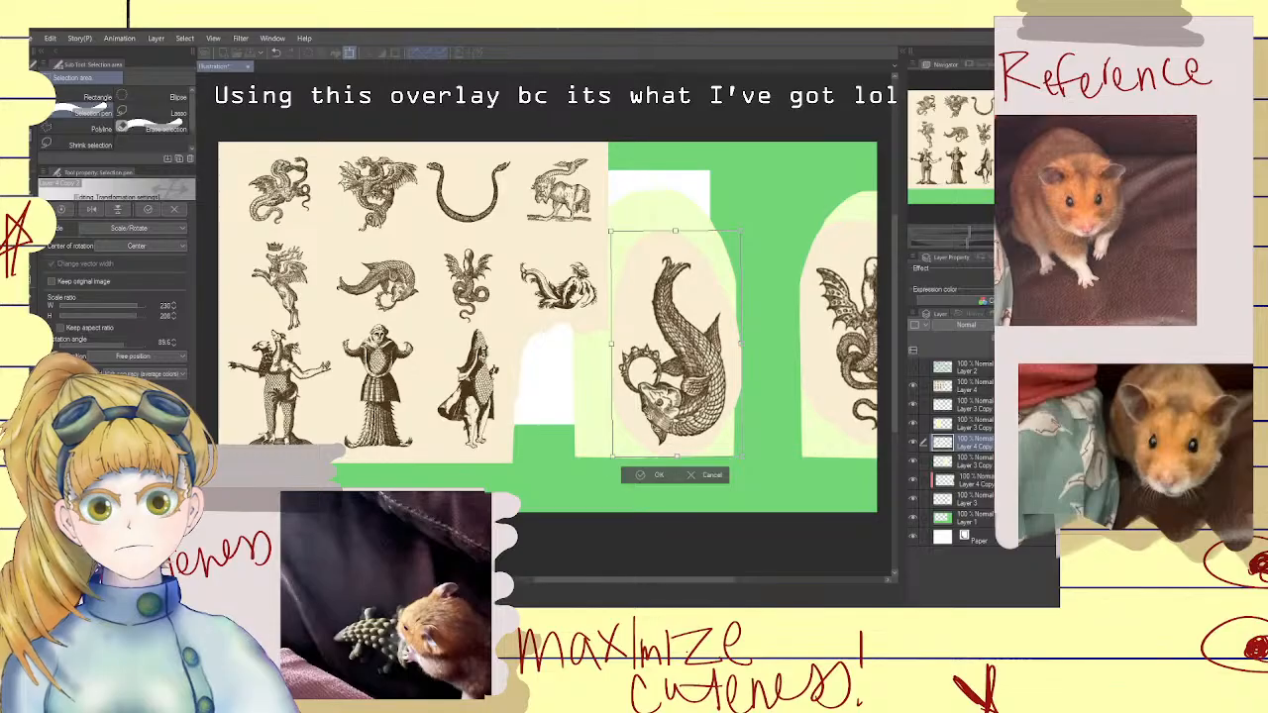
pyautogui.moveTo(611, 344); pyautogui.dragTo(593, 344)
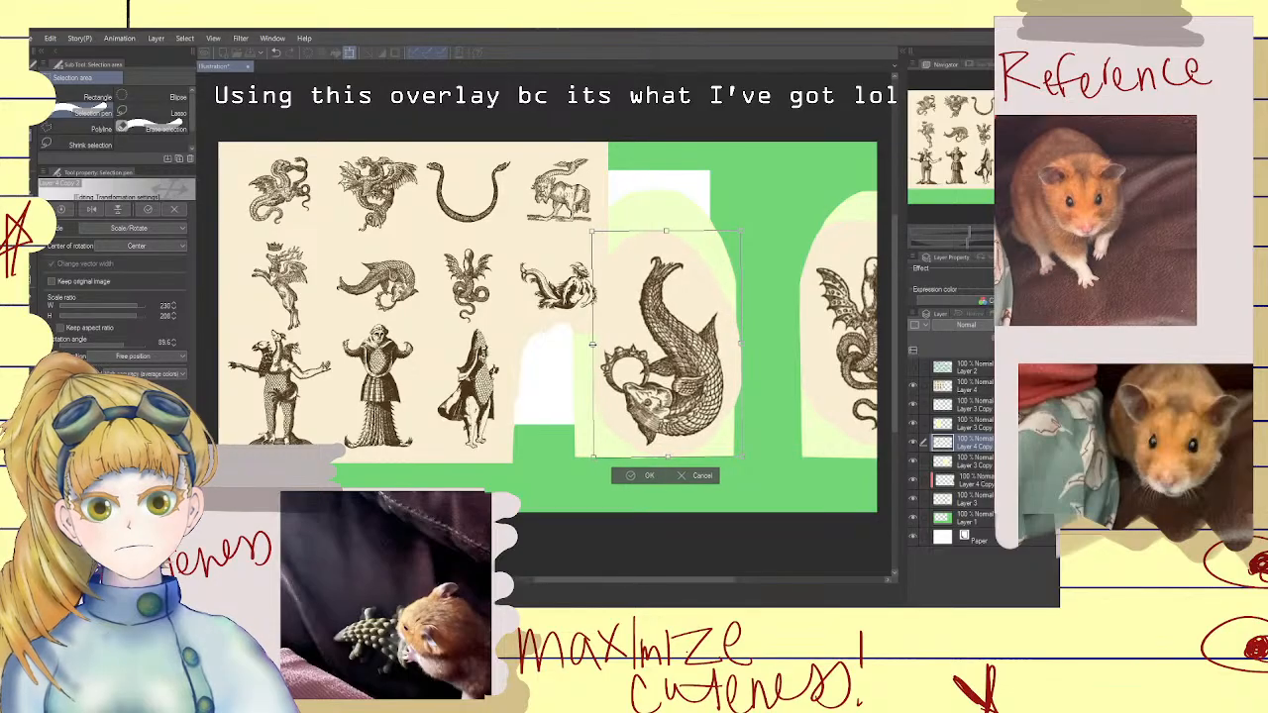
pyautogui.moveTo(788, 226); pyautogui.dragTo(754, 265)
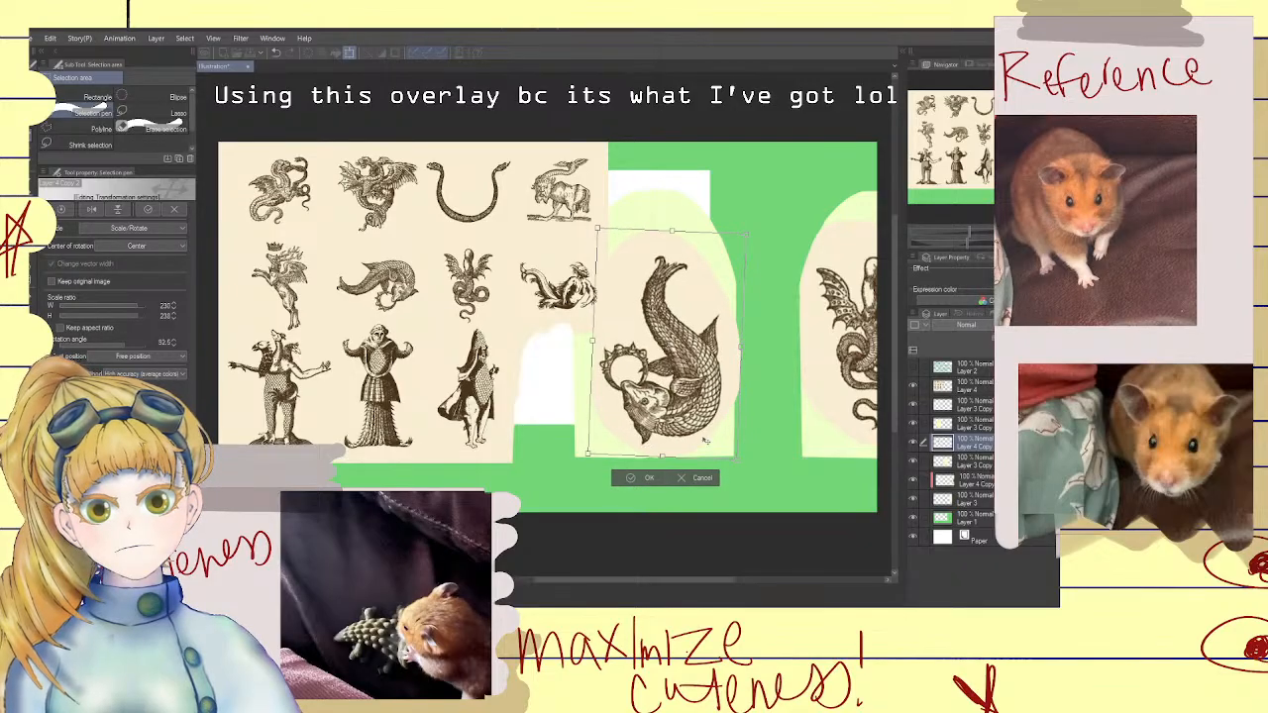
pyautogui.click(644, 480)
pyautogui.scroll(-2, 640, 449)
pyautogui.scroll(1, 735, 422)
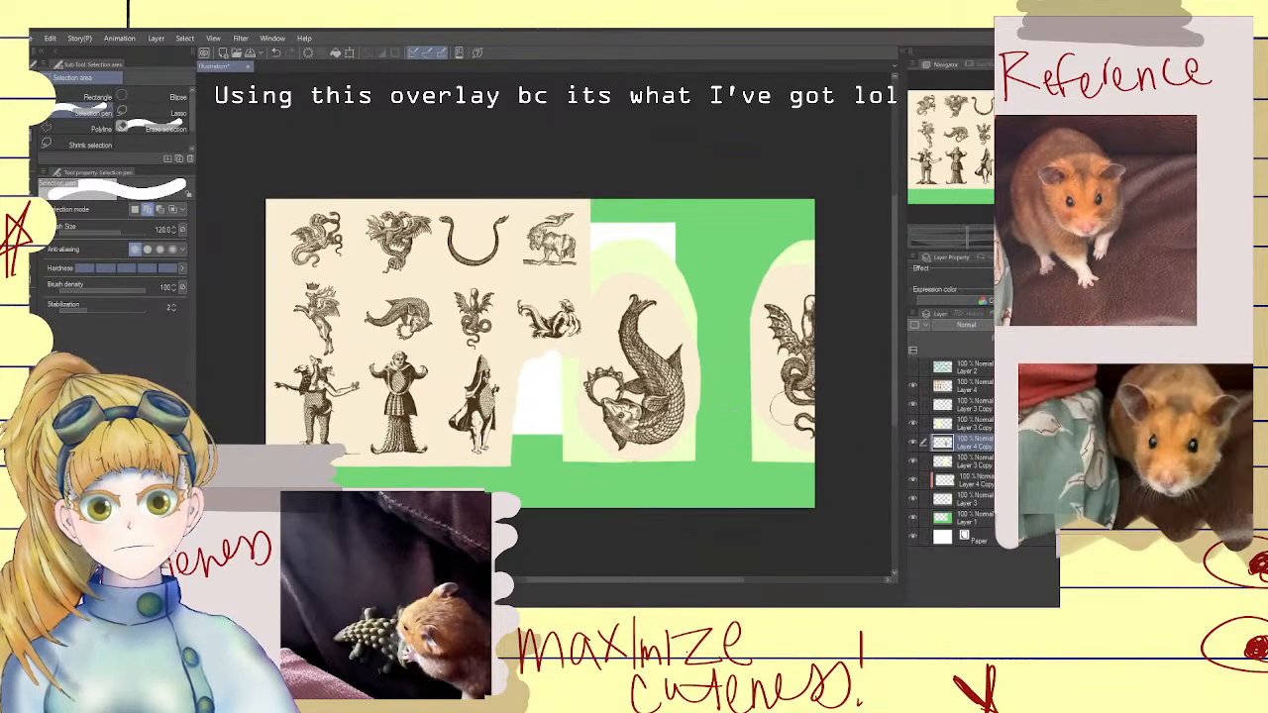
# Hide the engraving sheet on Layer 4, then raise the fish copy above the next Layer 3 copy and clip it to that arch
pyautogui.click(911, 387)
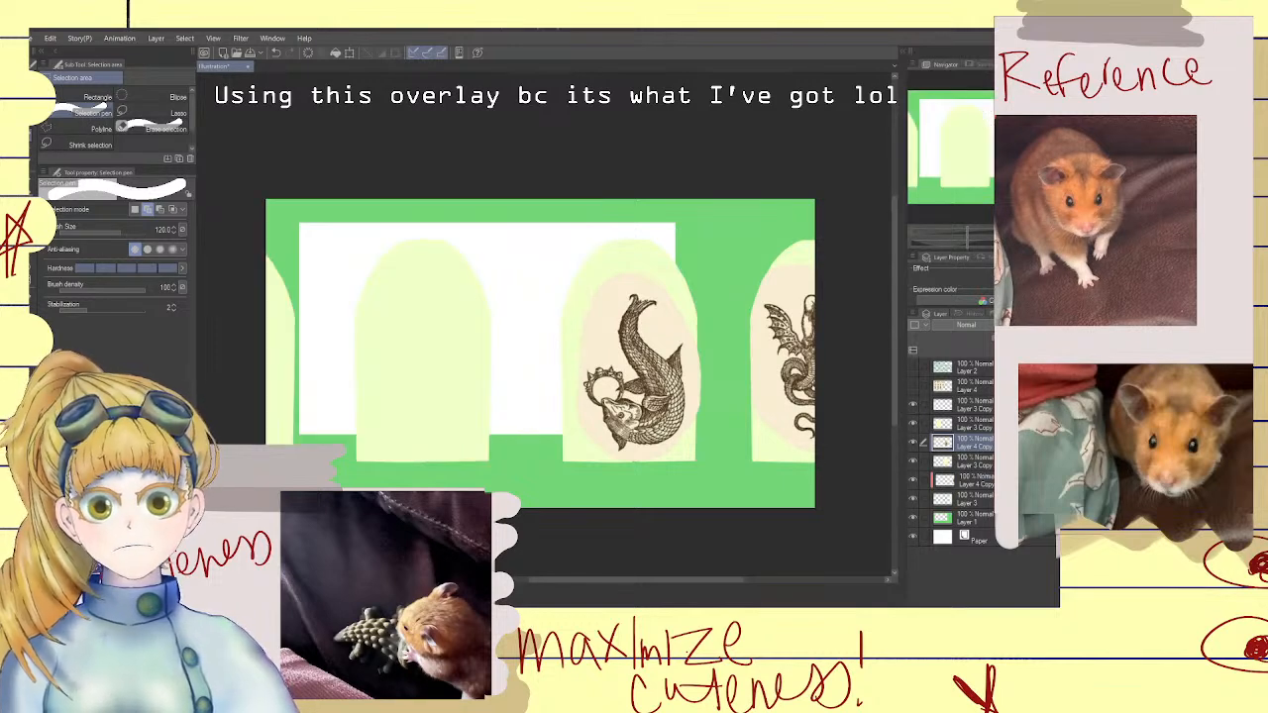
pyautogui.moveTo(987, 444); pyautogui.dragTo(972, 416)
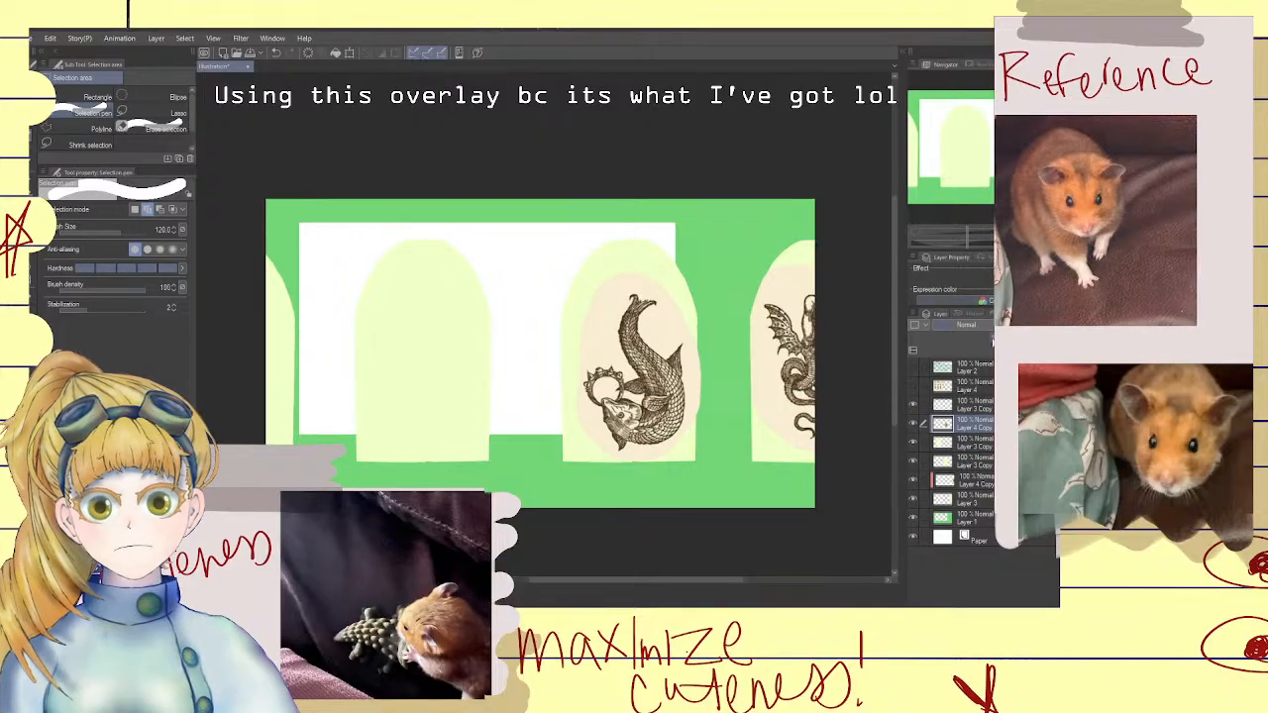
pyautogui.click(993, 340)
# Move the clipped fish onto the other full arch, rotate it about -48° into the arch's lower part, and apply the transformation
pyautogui.click(348, 53)
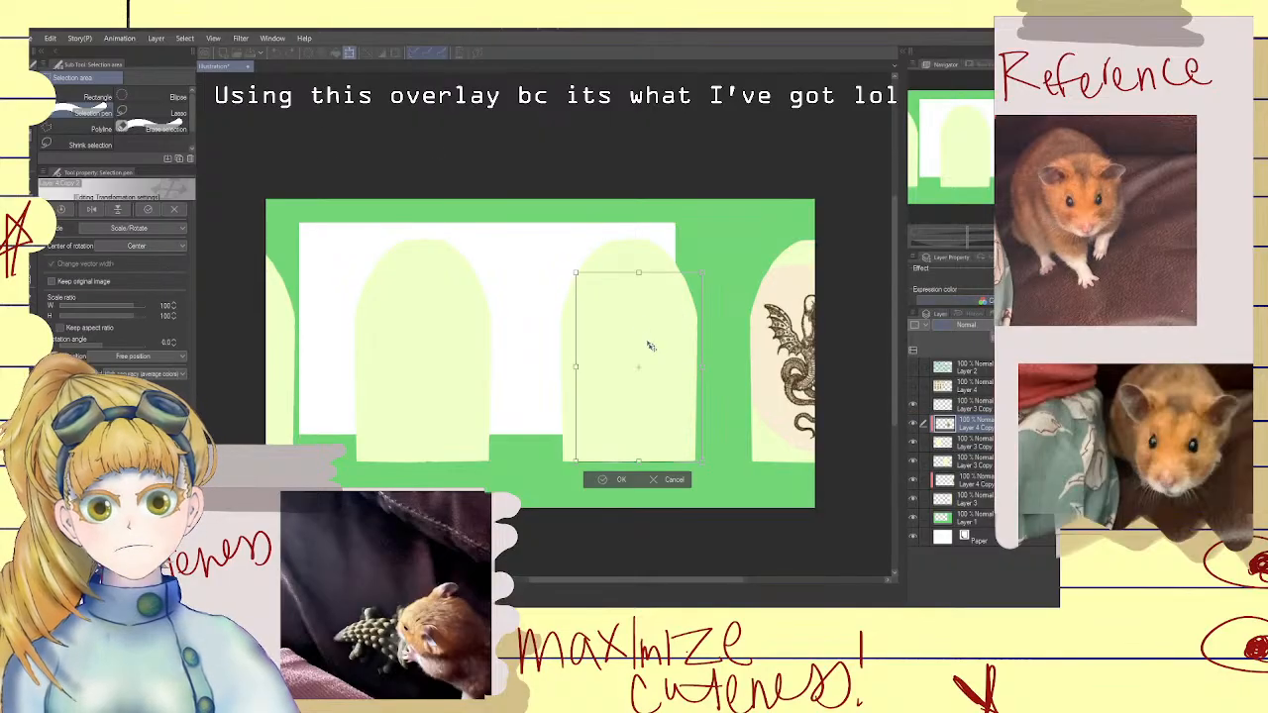
pyautogui.moveTo(649, 346); pyautogui.dragTo(441, 358)
pyautogui.moveTo(501, 277); pyautogui.dragTo(423, 244)
pyautogui.moveTo(467, 343); pyautogui.dragTo(455, 352)
pyautogui.moveTo(475, 257); pyautogui.dragTo(448, 248)
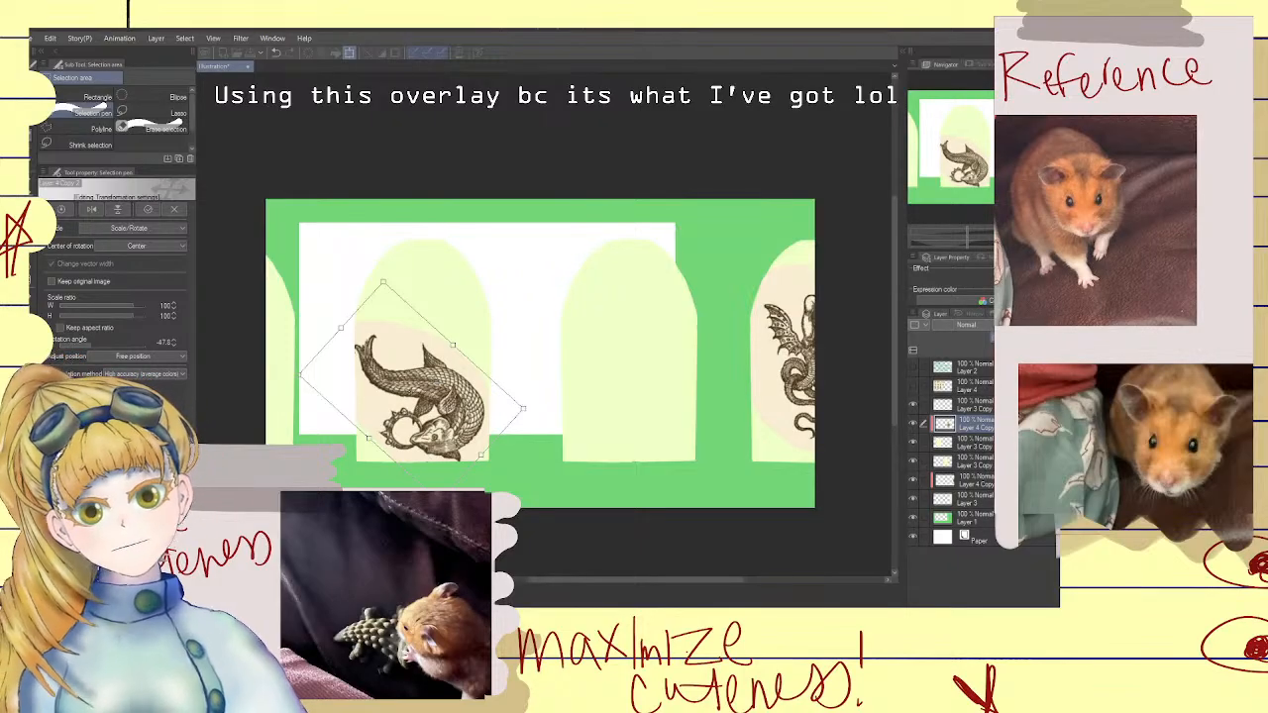
pyautogui.press('Return')
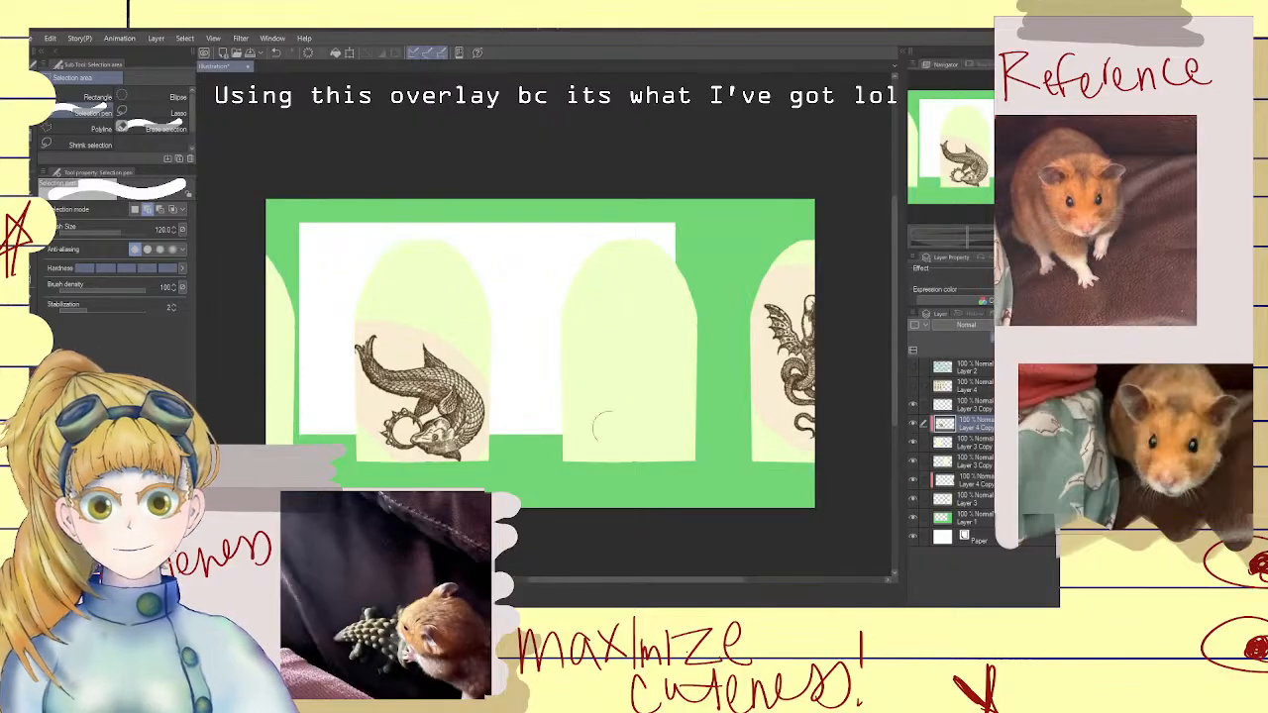
# Show the engraving sheet again and add a new raster layer directly above the lowest Layer 3 copy
pyautogui.click(972, 463)
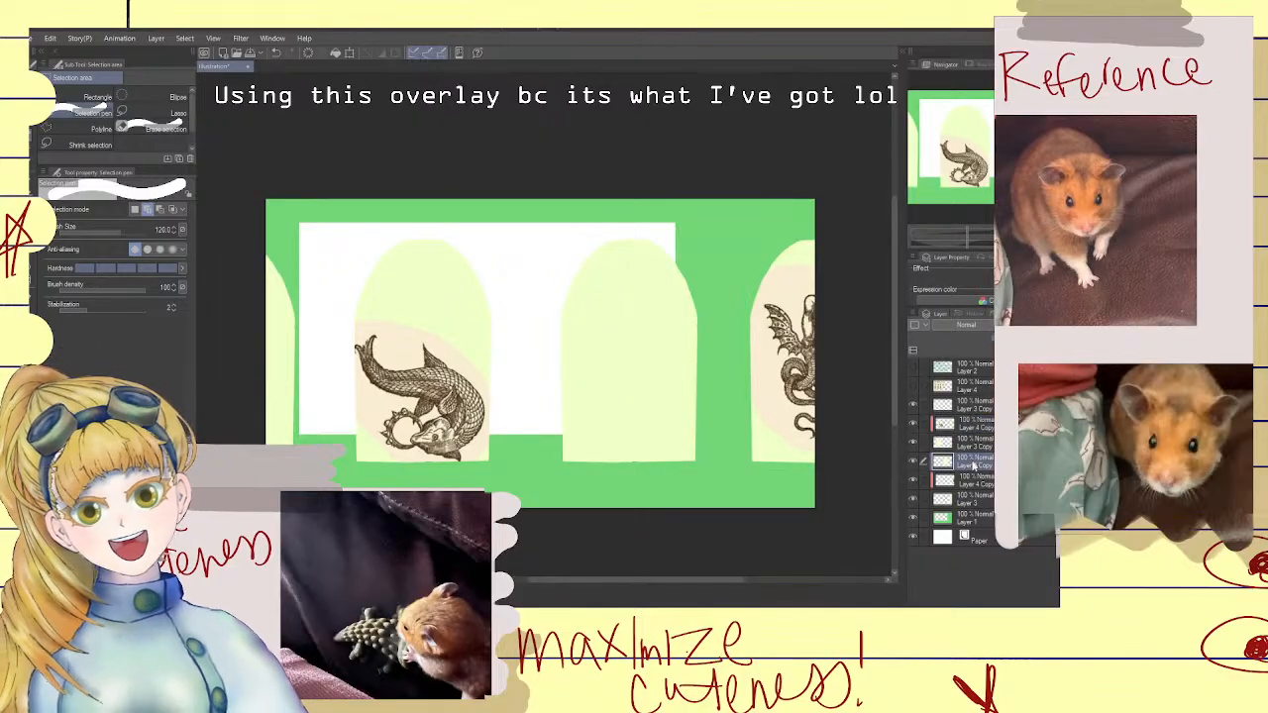
pyautogui.click(914, 387)
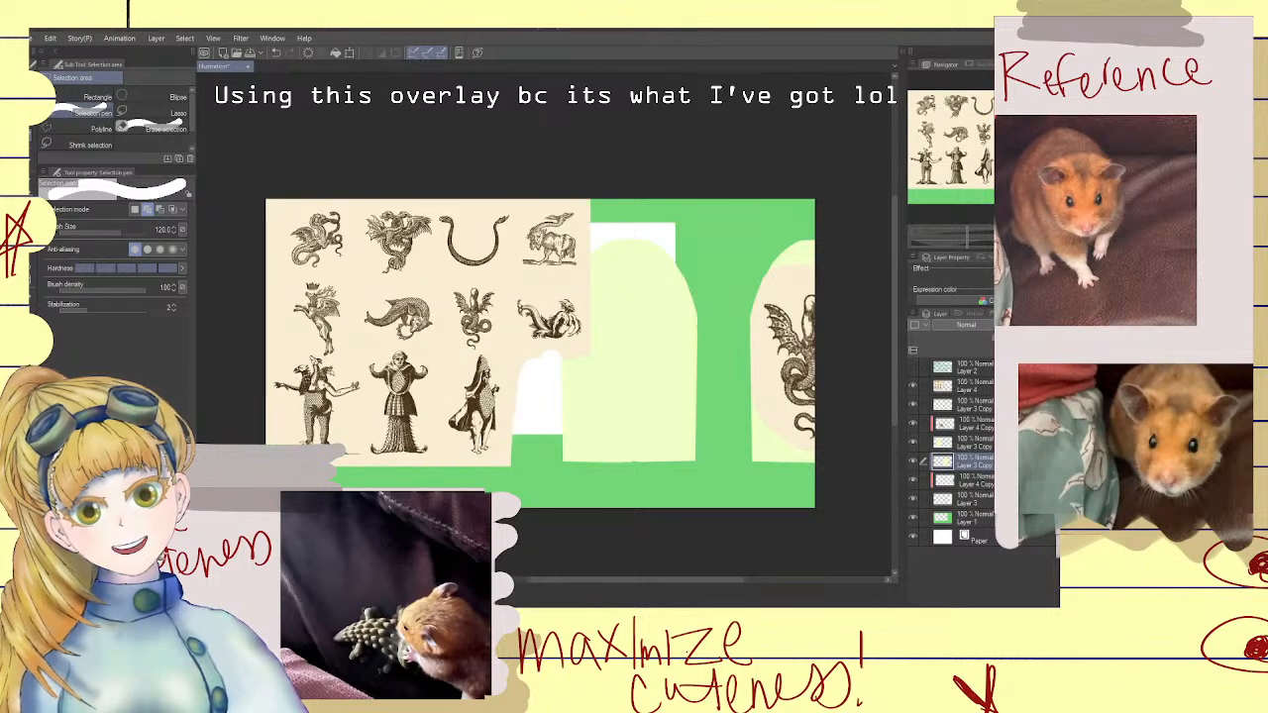
pyautogui.click(1001, 350)
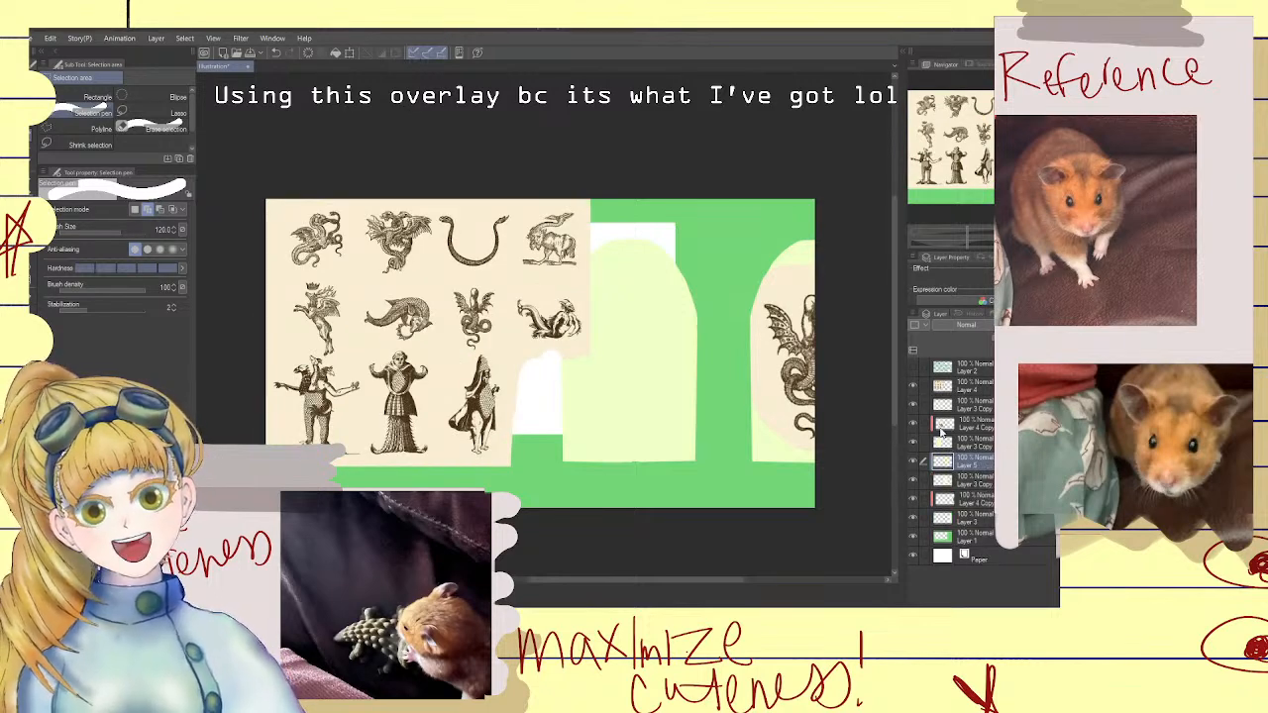
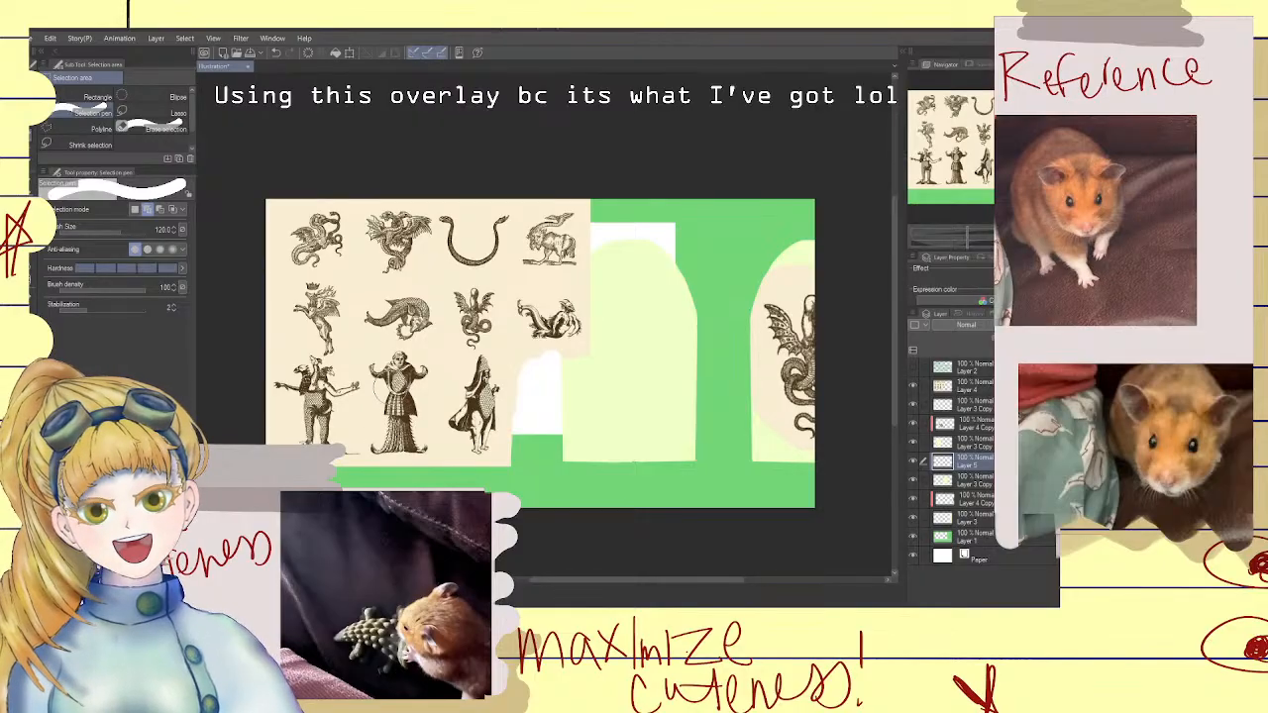
# Copy the robed figure with raised arms from Layer 4 to its own layer, place it beneath Layer 5, and merge the two
pyautogui.moveTo(368, 368)
pyautogui.mouseDown()
pyautogui.moveTo(428, 374)
pyautogui.moveTo(392, 401)
pyautogui.moveTo(414, 416)
pyautogui.moveTo(416, 440)
pyautogui.moveTo(367, 447)
pyautogui.moveTo(374, 406)
pyautogui.mouseUp()
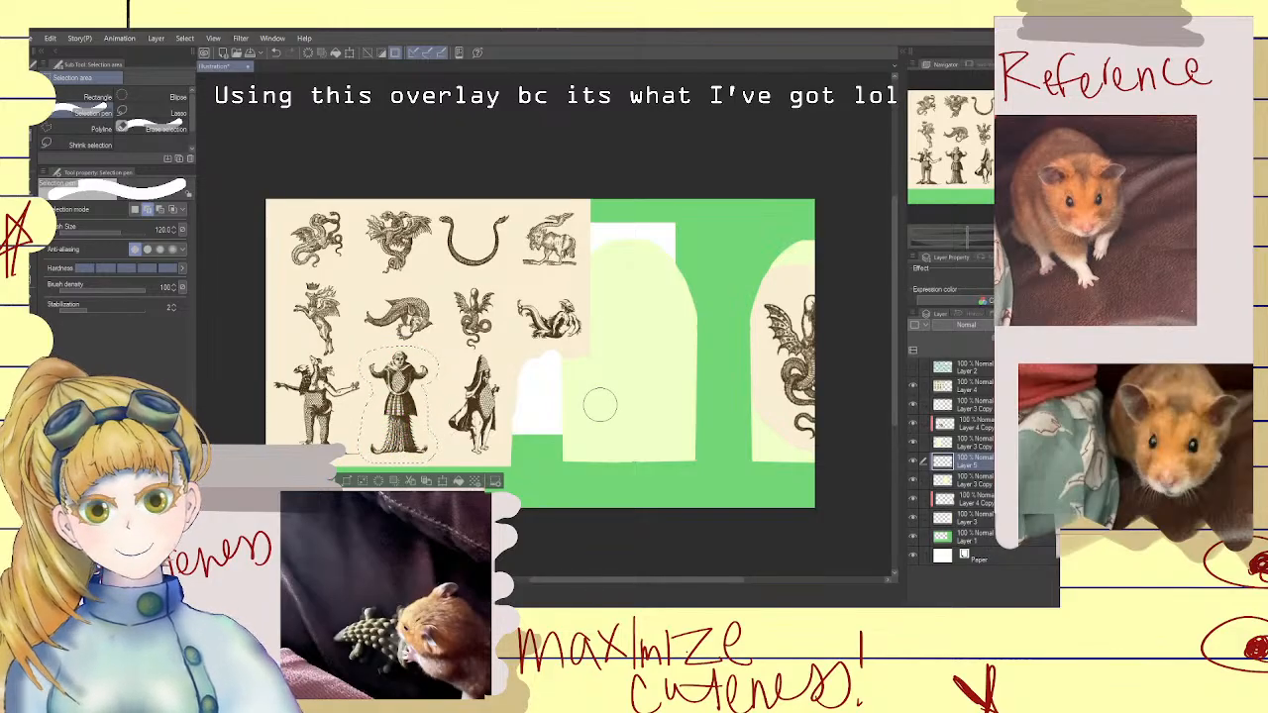
pyautogui.click(974, 386)
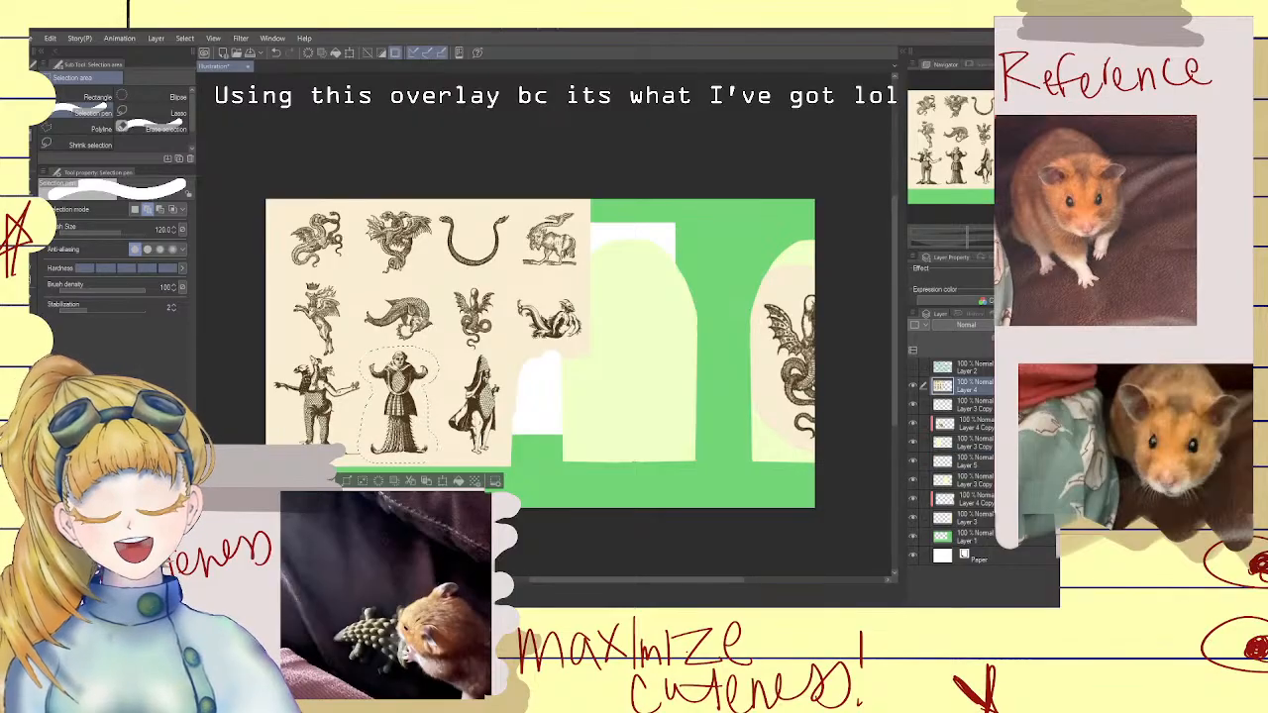
pyautogui.hotkey('ctrl', 'v')
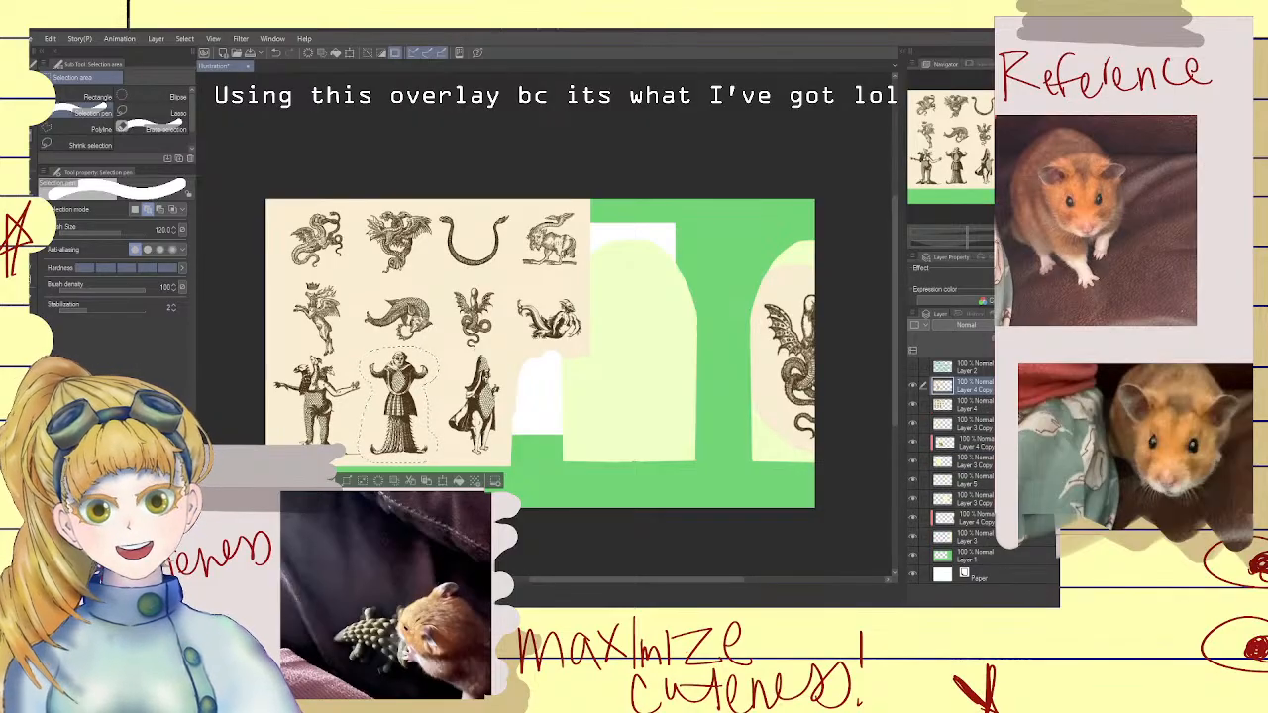
pyautogui.hotkey('ctrl', 'd')
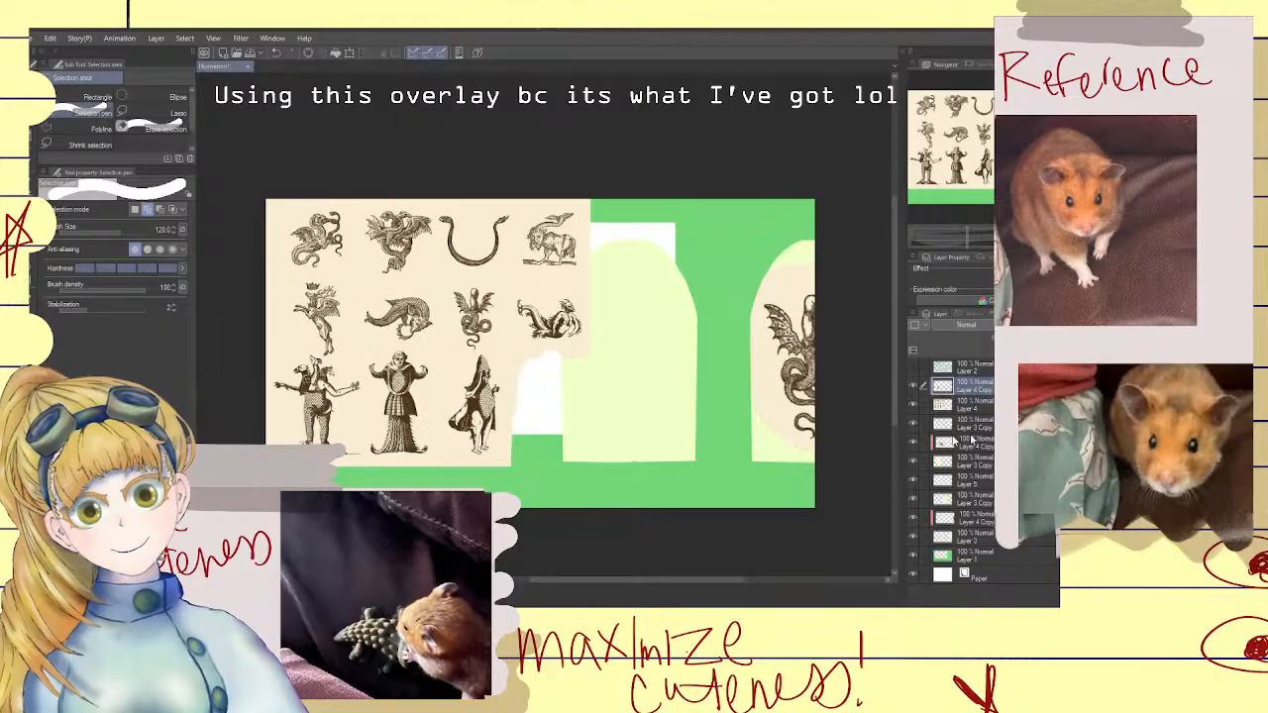
pyautogui.moveTo(974, 391); pyautogui.dragTo(968, 465)
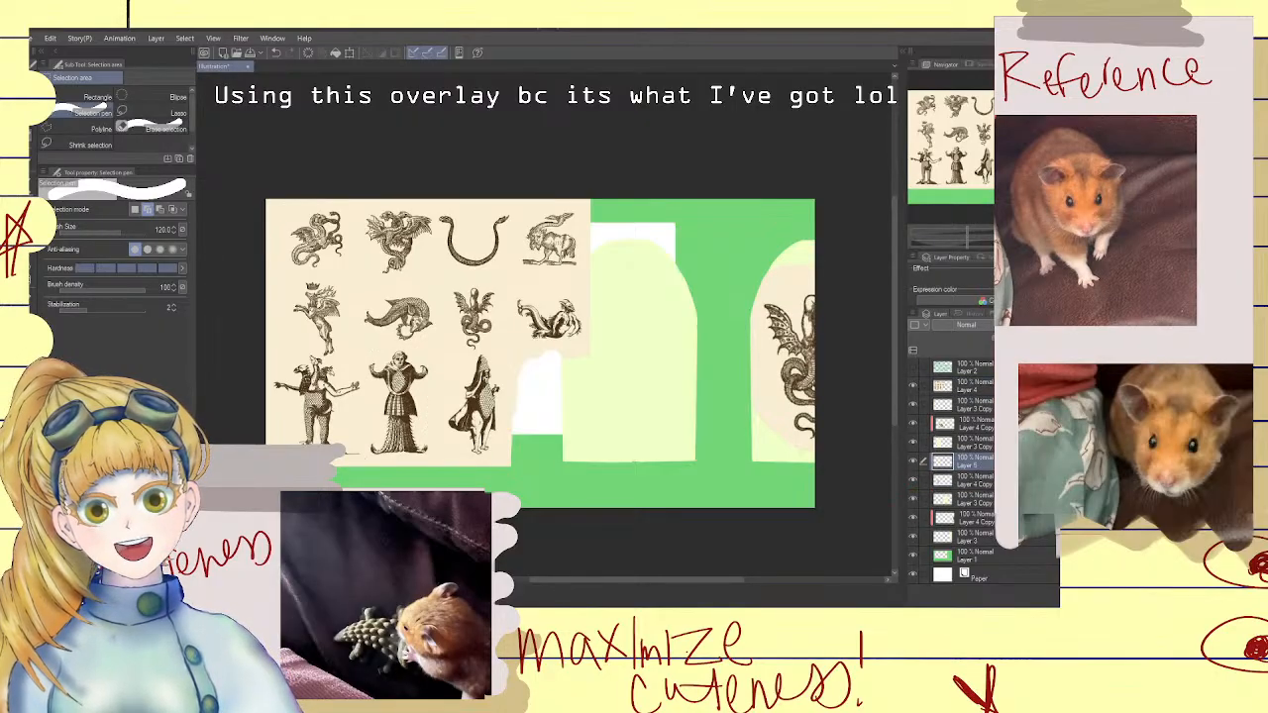
pyautogui.hotkey('ctrl', 'e')
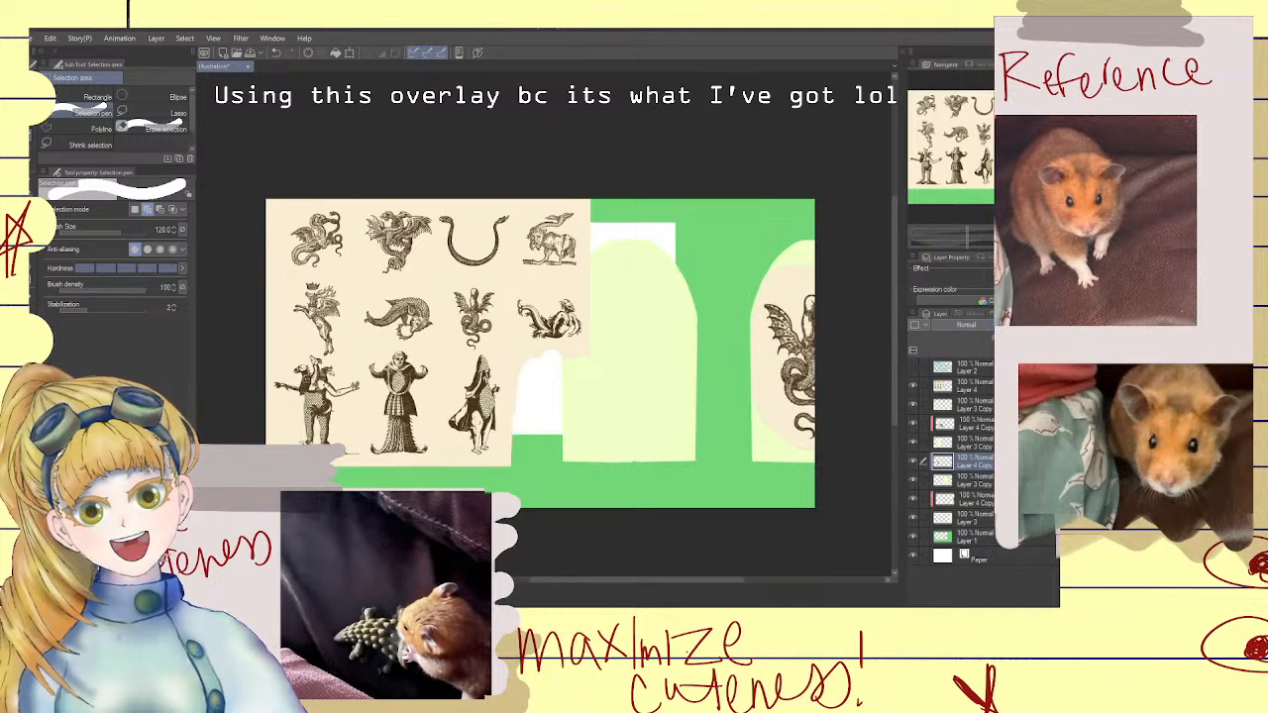
# Move the robed figure copy onto the full arch beside the sheet, enlarge it to about 170%, apply the transformation, and clip it to the arch
pyautogui.click(347, 56)
pyautogui.moveTo(423, 411); pyautogui.dragTo(644, 337)
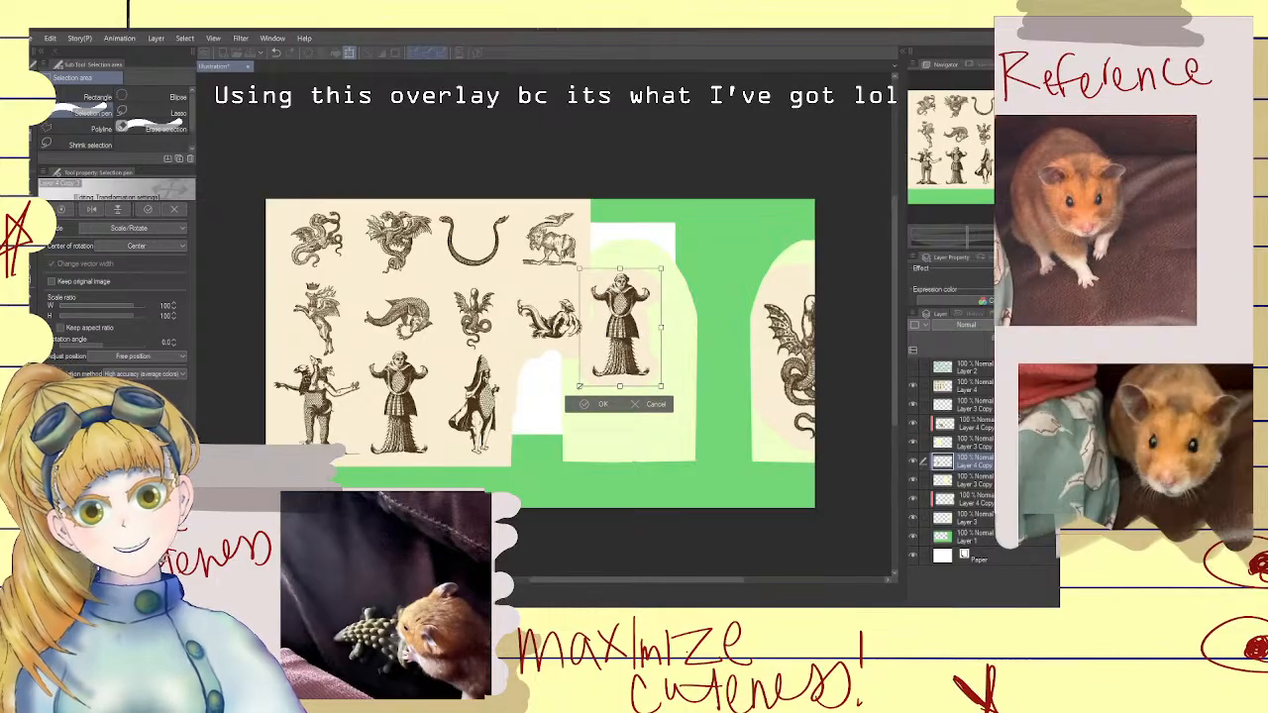
pyautogui.moveTo(578, 387); pyautogui.dragTo(535, 452)
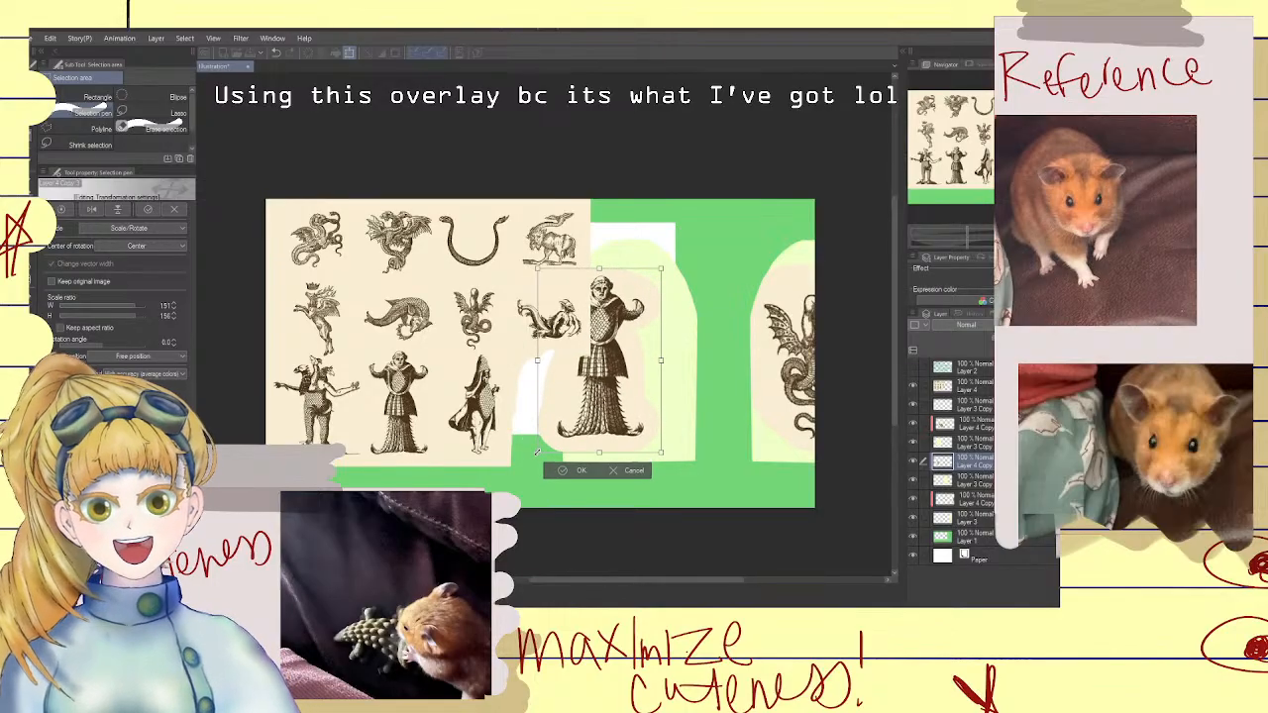
pyautogui.moveTo(591, 413); pyautogui.dragTo(621, 425)
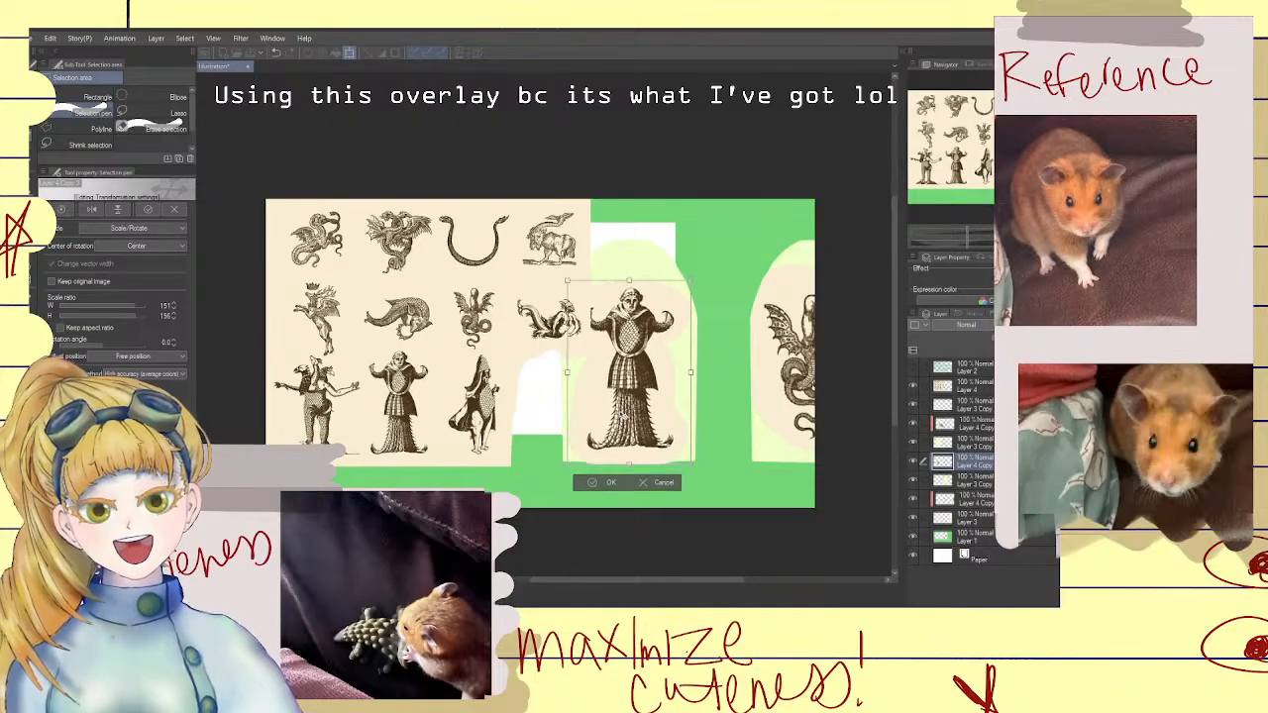
pyautogui.moveTo(628, 280); pyautogui.dragTo(628, 266)
pyautogui.moveTo(688, 364); pyautogui.dragTo(652, 372)
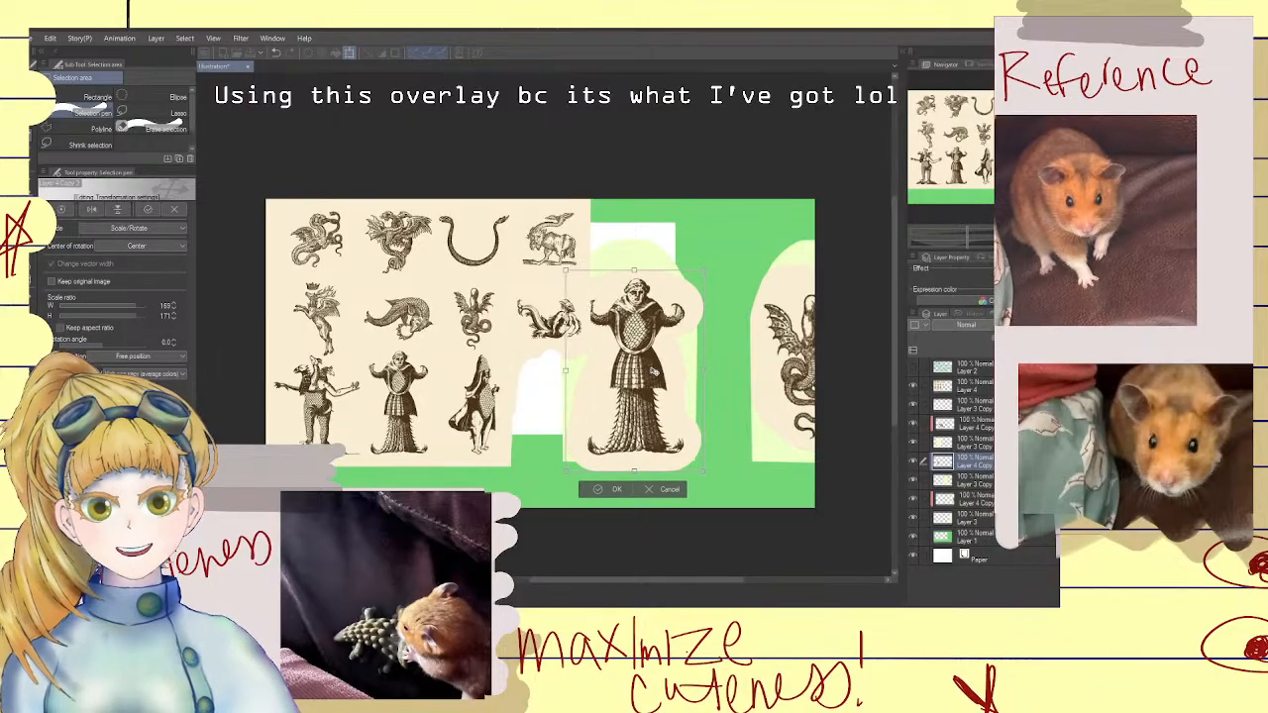
pyautogui.click(601, 492)
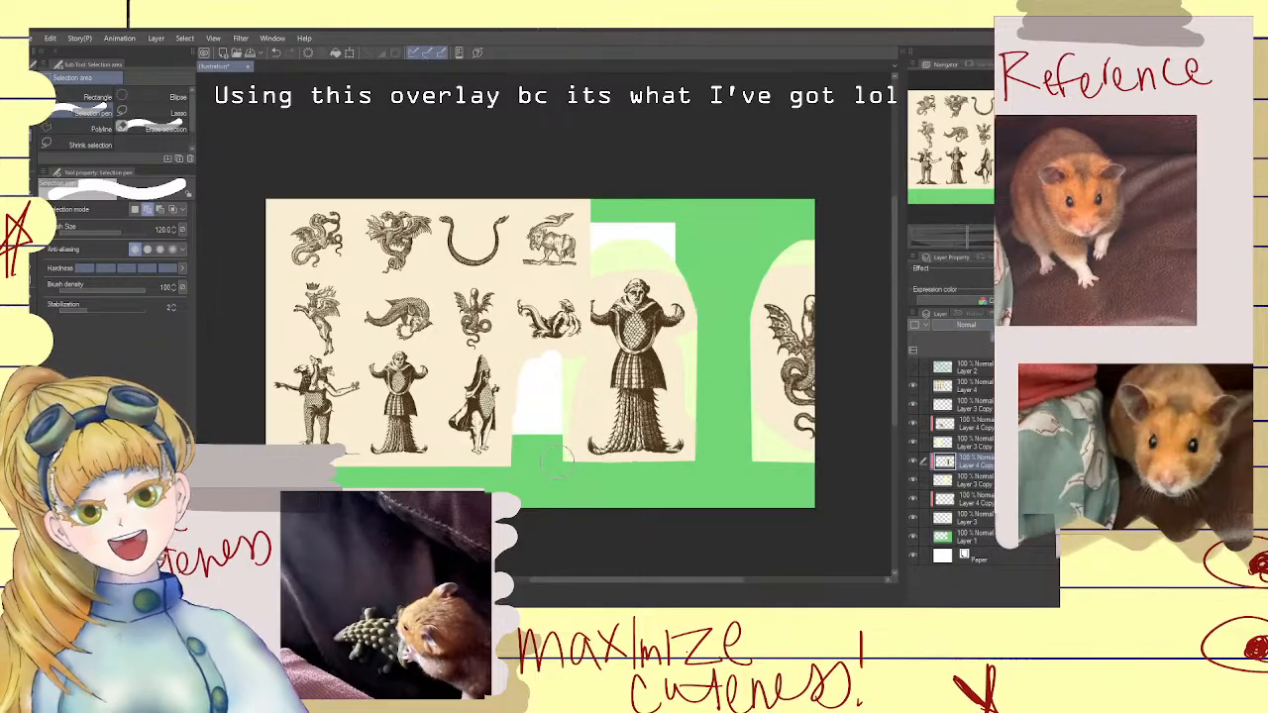
pyautogui.scroll(5, 614, 457)
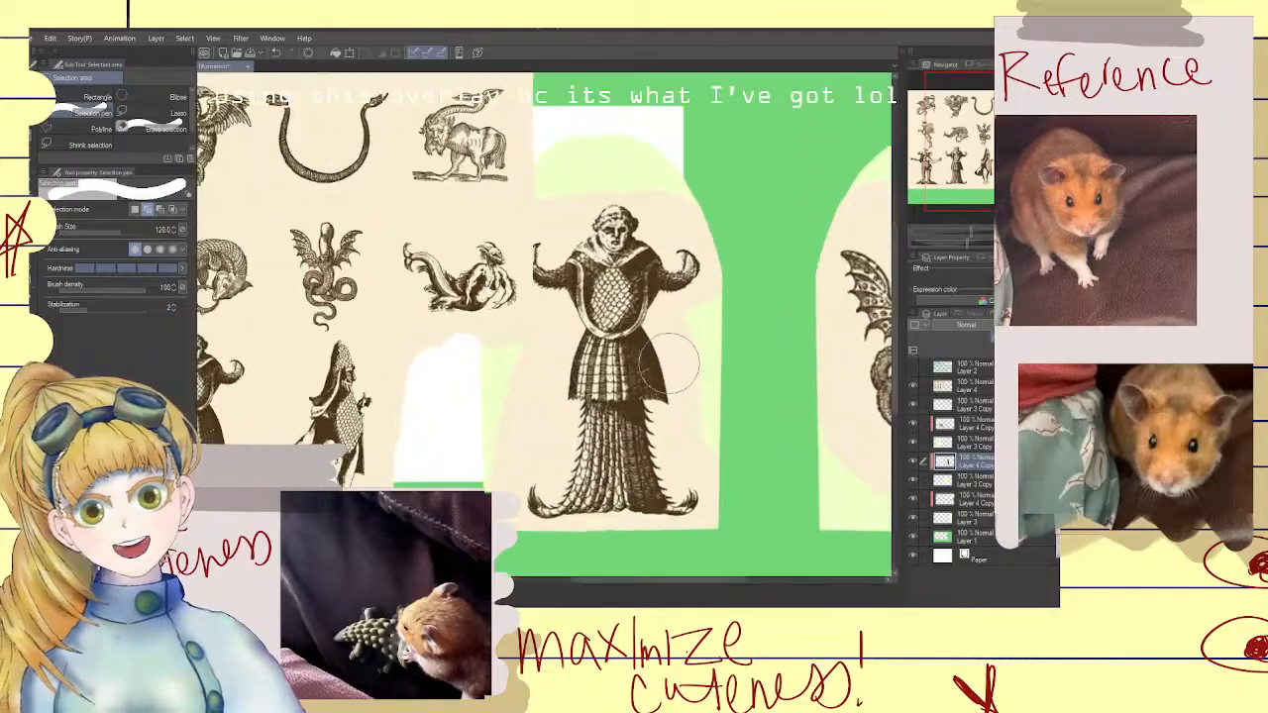
pyautogui.scroll(2, 536, 227)
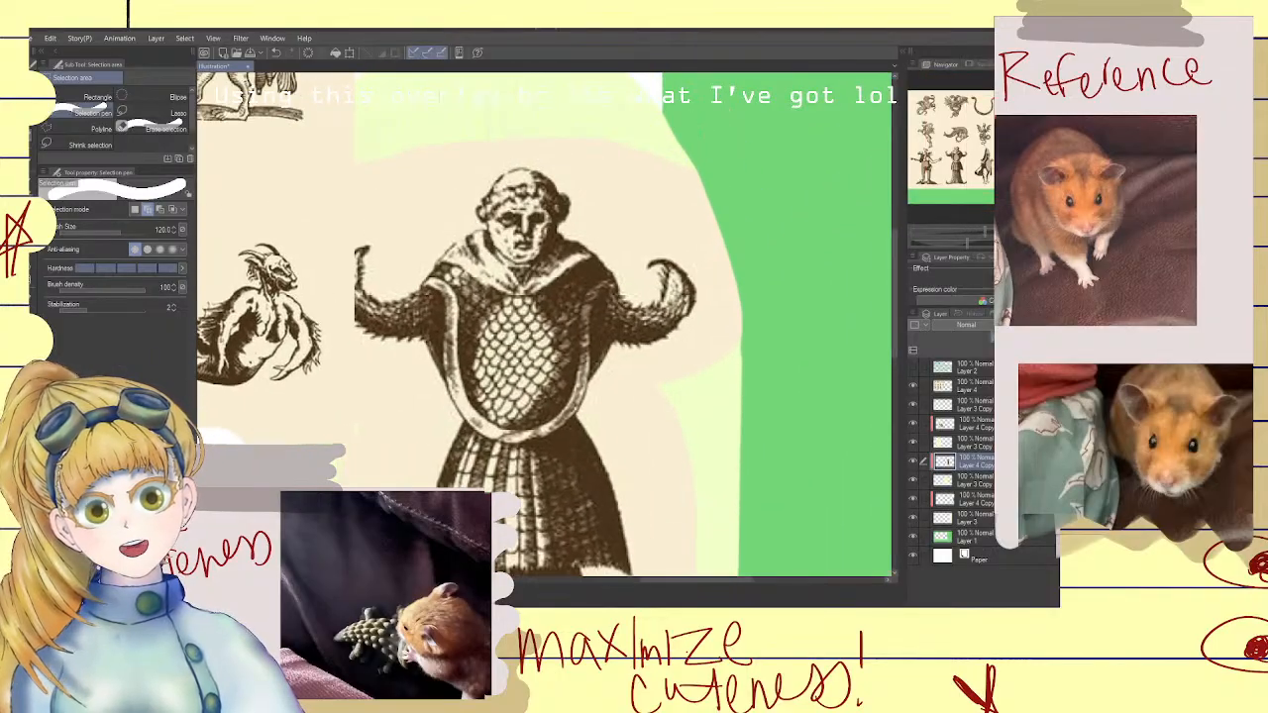
pyautogui.scroll(3, 535, 227)
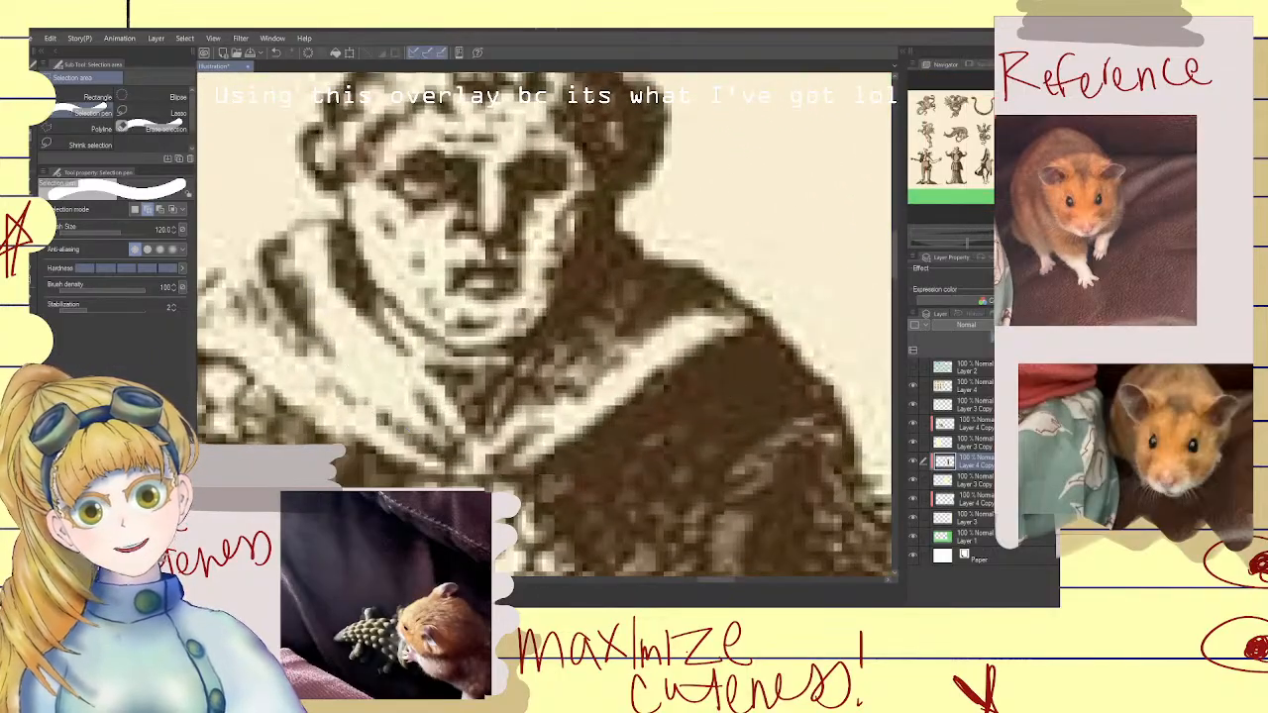
pyautogui.moveTo(665, 389); pyautogui.dragTo(776, 566)
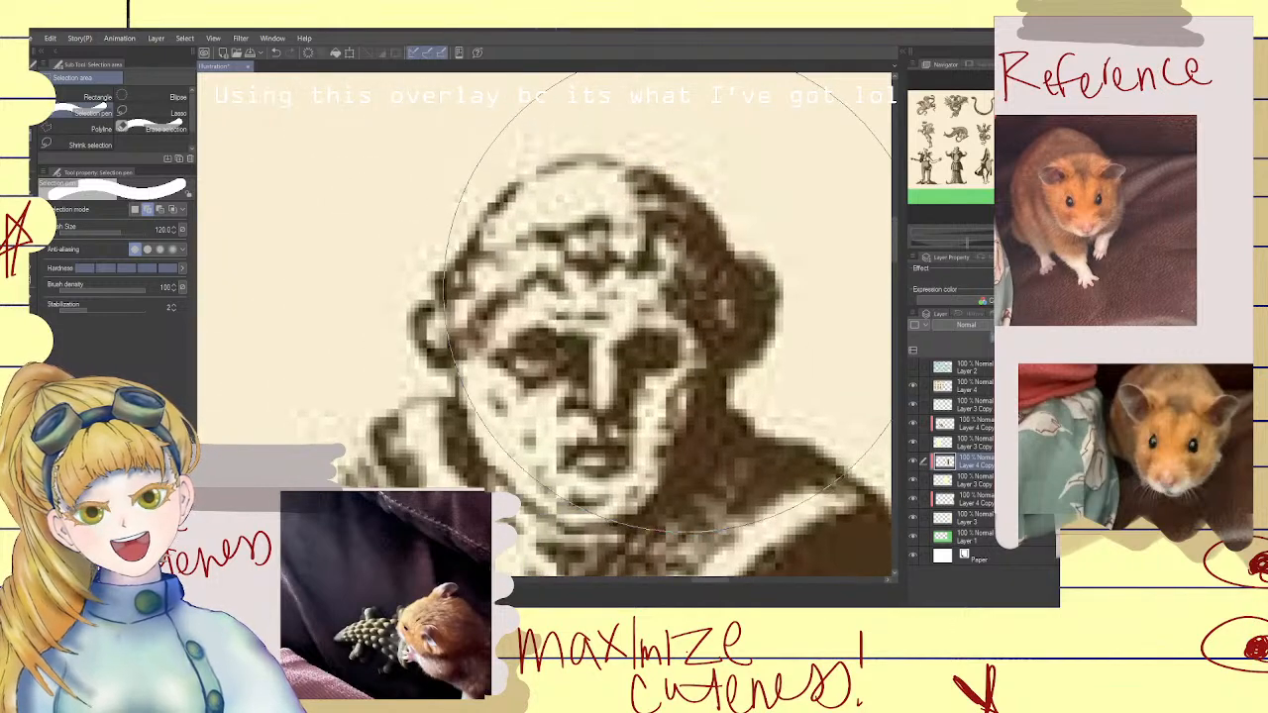
pyautogui.scroll(-5, 676, 297)
pyautogui.scroll(-3, 681, 282)
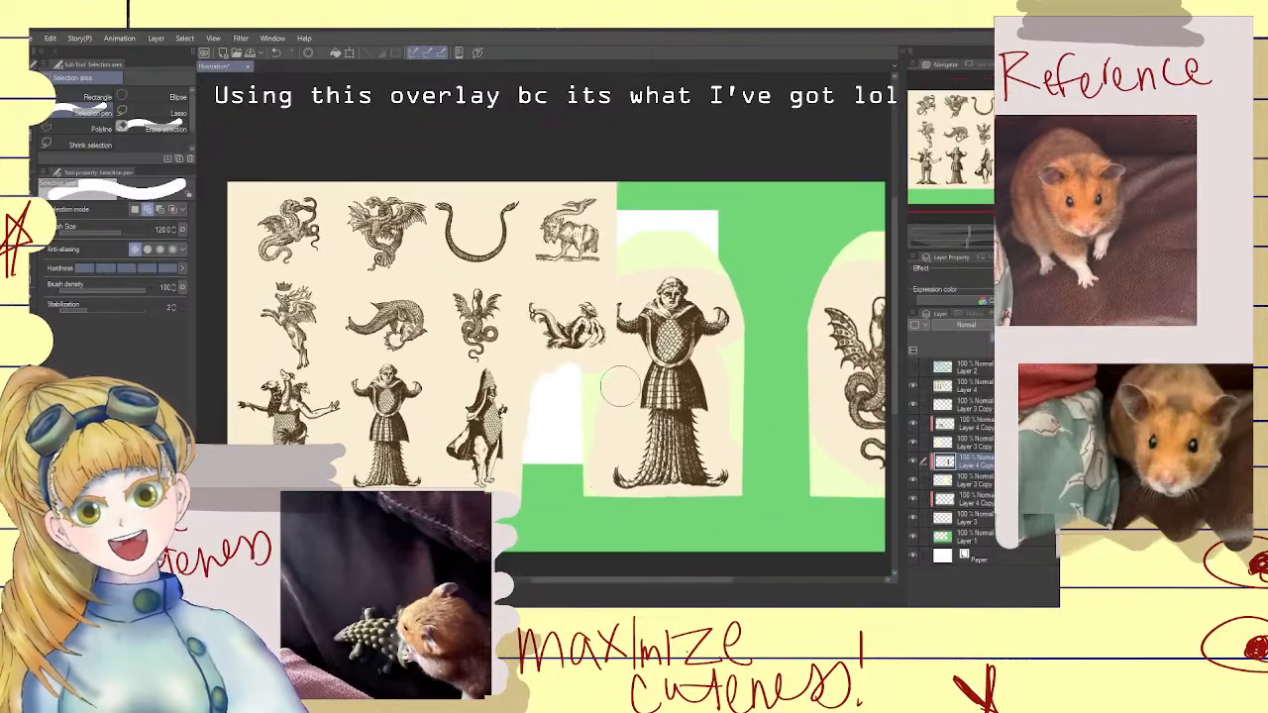
# Move the Layer 4 engraving sheet across the canvas so it clears the cut-off arch at the left edge, and apply the transformation
pyautogui.click(979, 388)
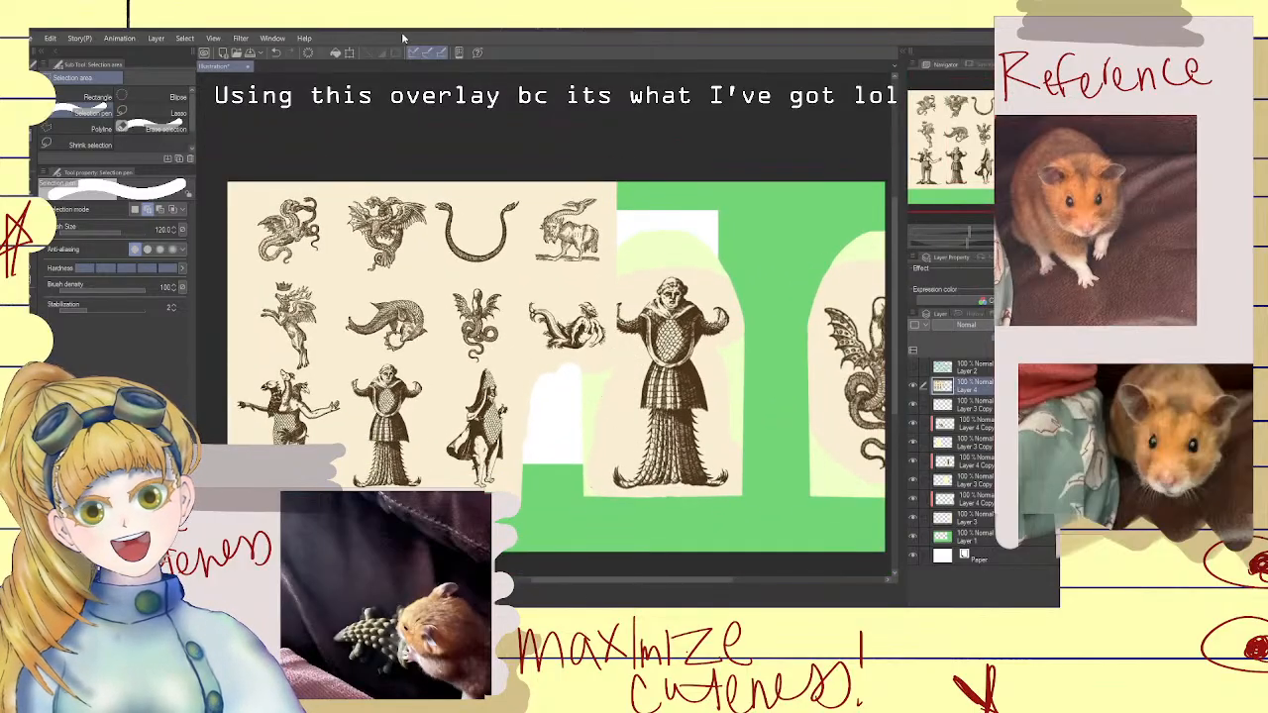
pyautogui.click(352, 53)
pyautogui.moveTo(415, 281); pyautogui.dragTo(674, 283)
pyautogui.scroll(-1, 595, 387)
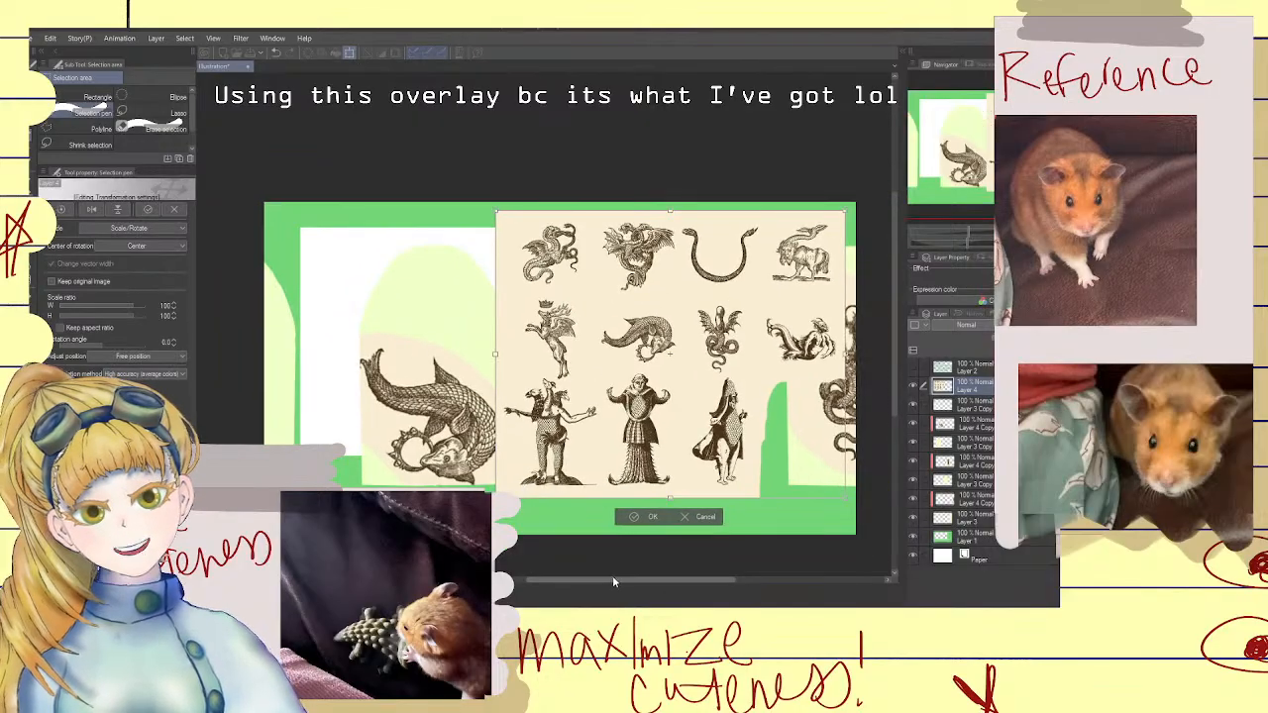
pyautogui.moveTo(612, 580)
pyautogui.mouseDown()
pyautogui.moveTo(574, 585)
pyautogui.moveTo(639, 590)
pyautogui.moveTo(606, 590)
pyautogui.mouseUp()
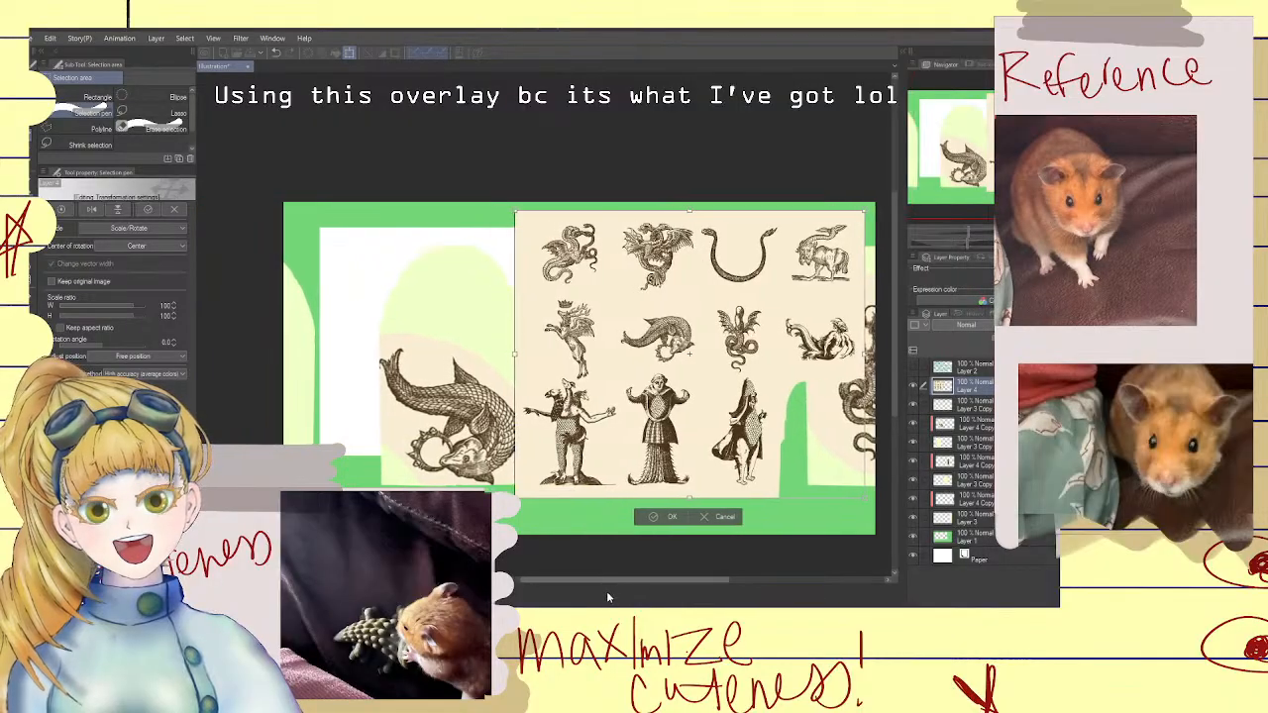
pyautogui.click(667, 517)
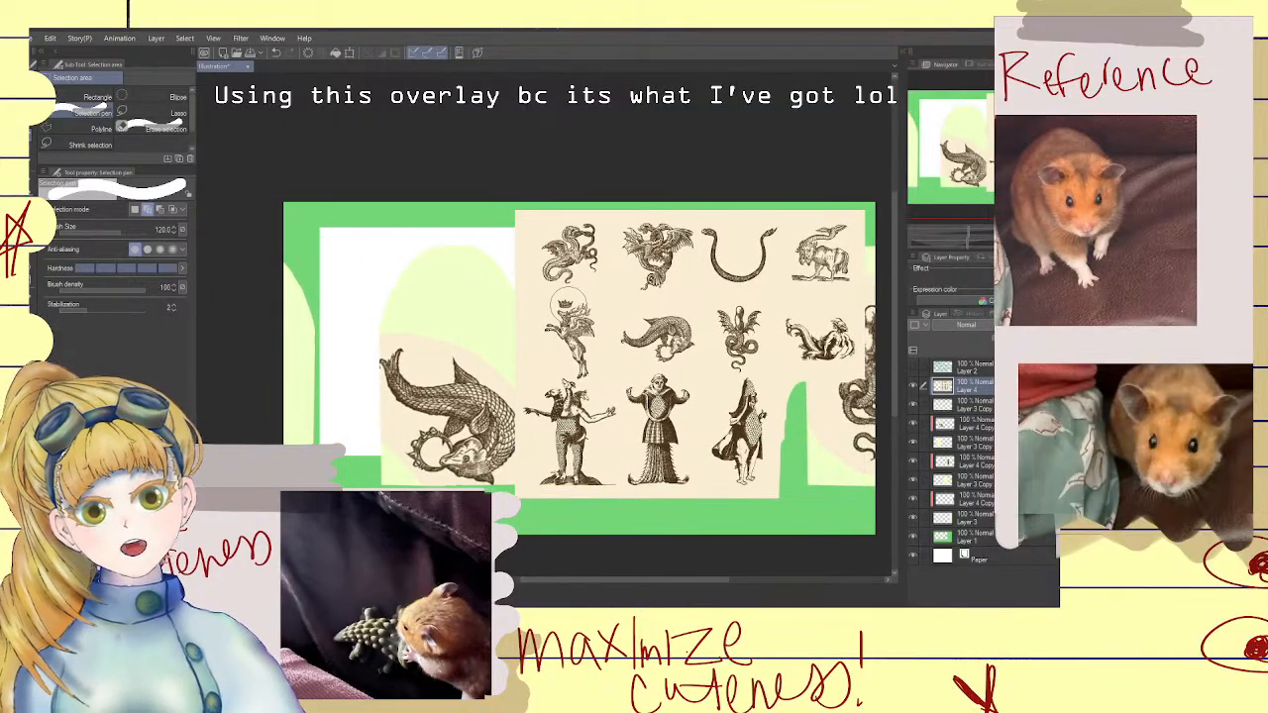
# Copy the crowned winged creature from Layer 4 to its own layer, place it beneath Layer 4, deselect, and hide the sheet
pyautogui.moveTo(577, 324)
pyautogui.mouseDown()
pyautogui.moveTo(582, 371)
pyautogui.moveTo(592, 378)
pyautogui.moveTo(587, 302)
pyautogui.mouseUp()
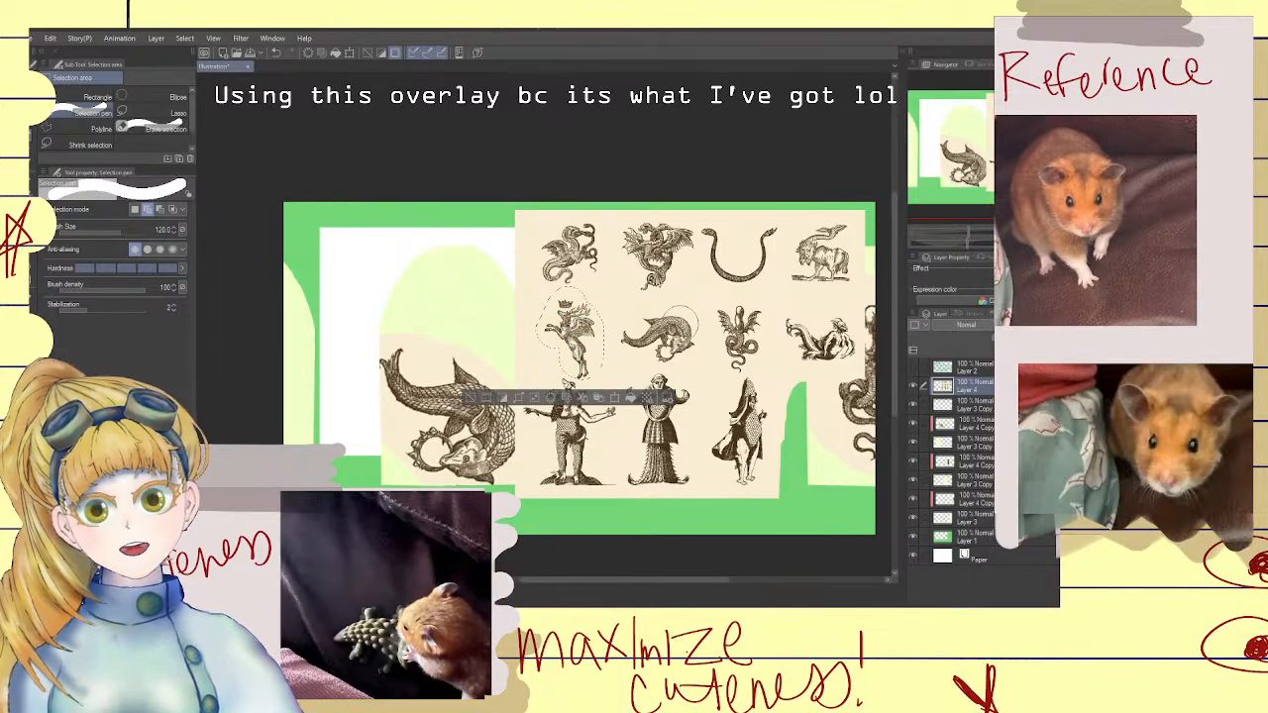
pyautogui.hotkey('ctrl', 'v')
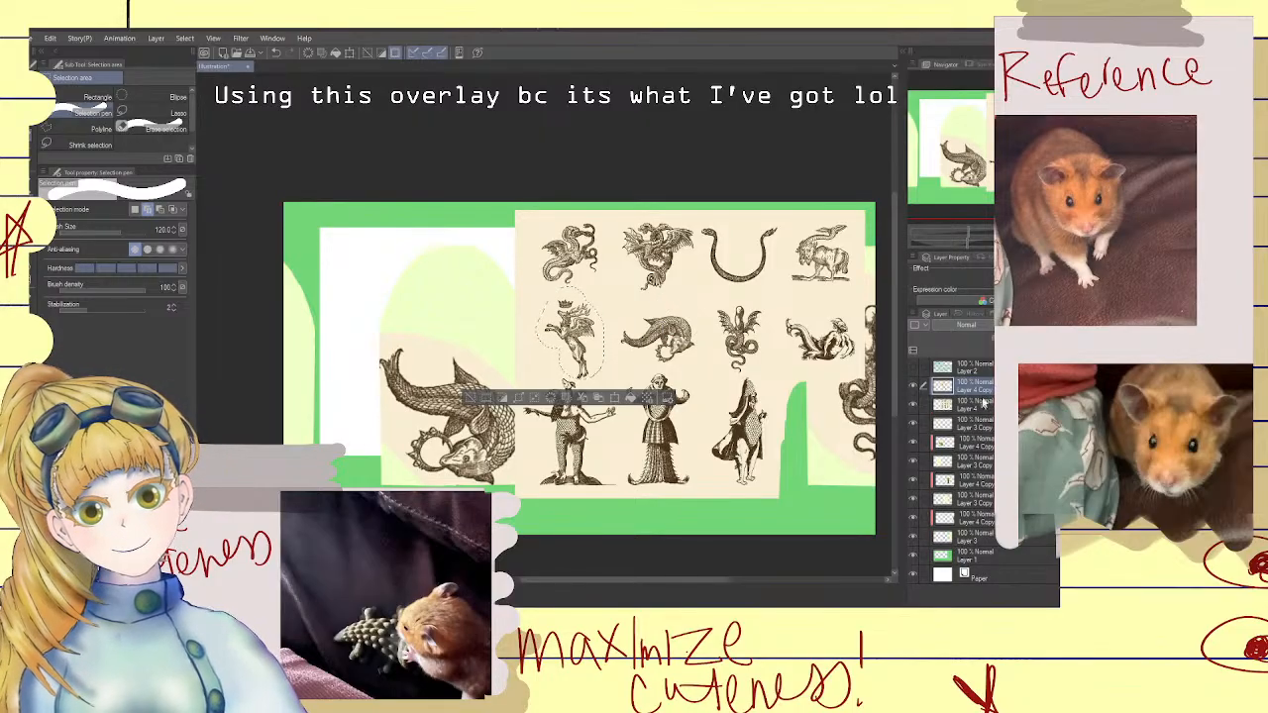
pyautogui.moveTo(988, 390); pyautogui.dragTo(987, 414)
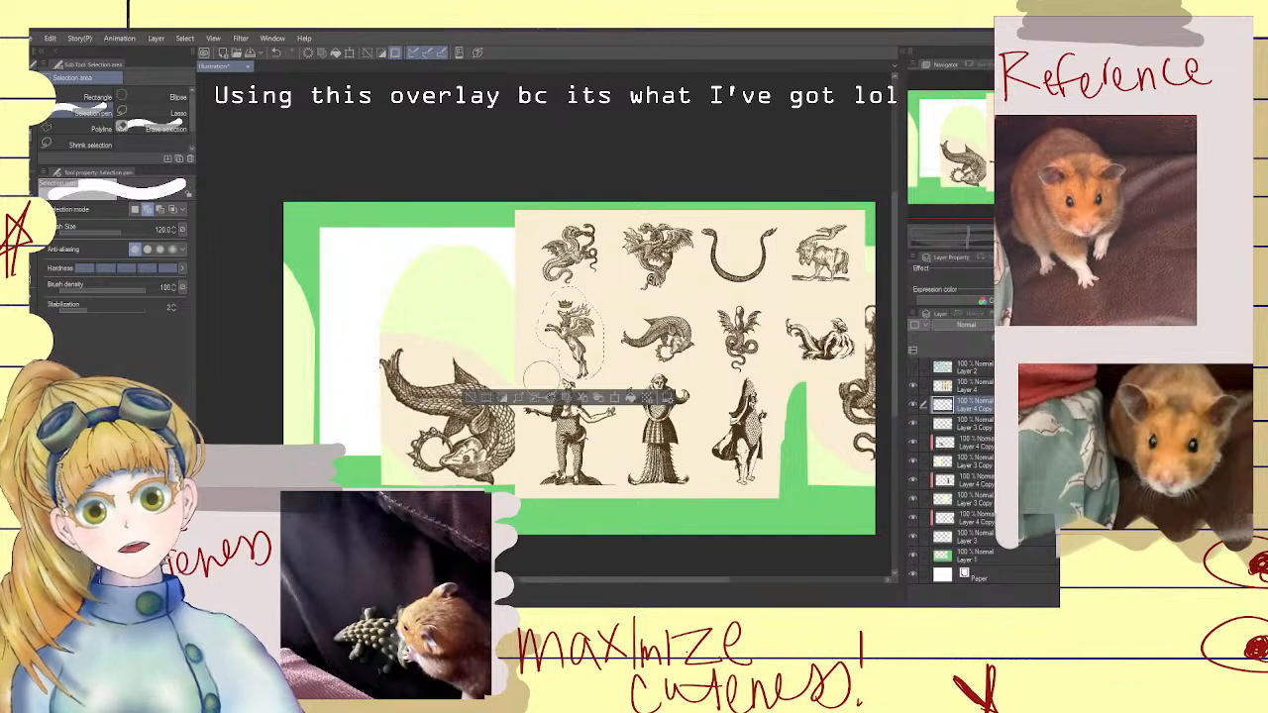
pyautogui.click(366, 54)
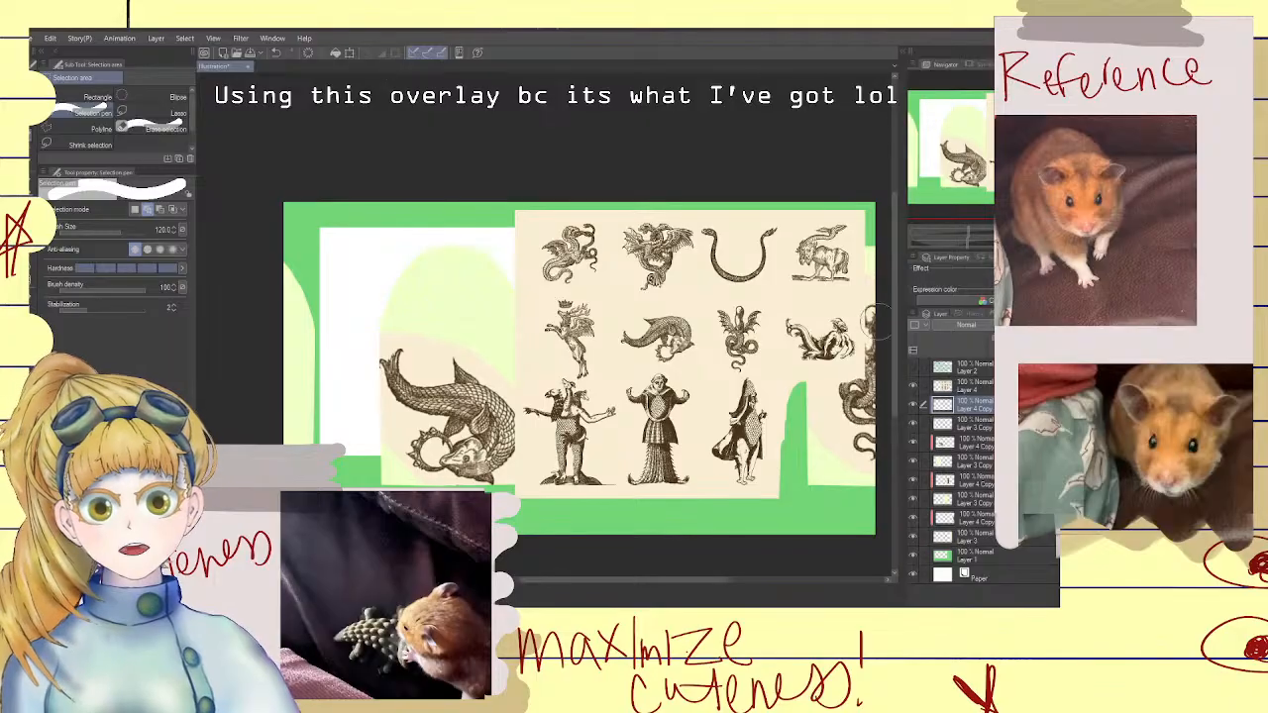
pyautogui.click(913, 388)
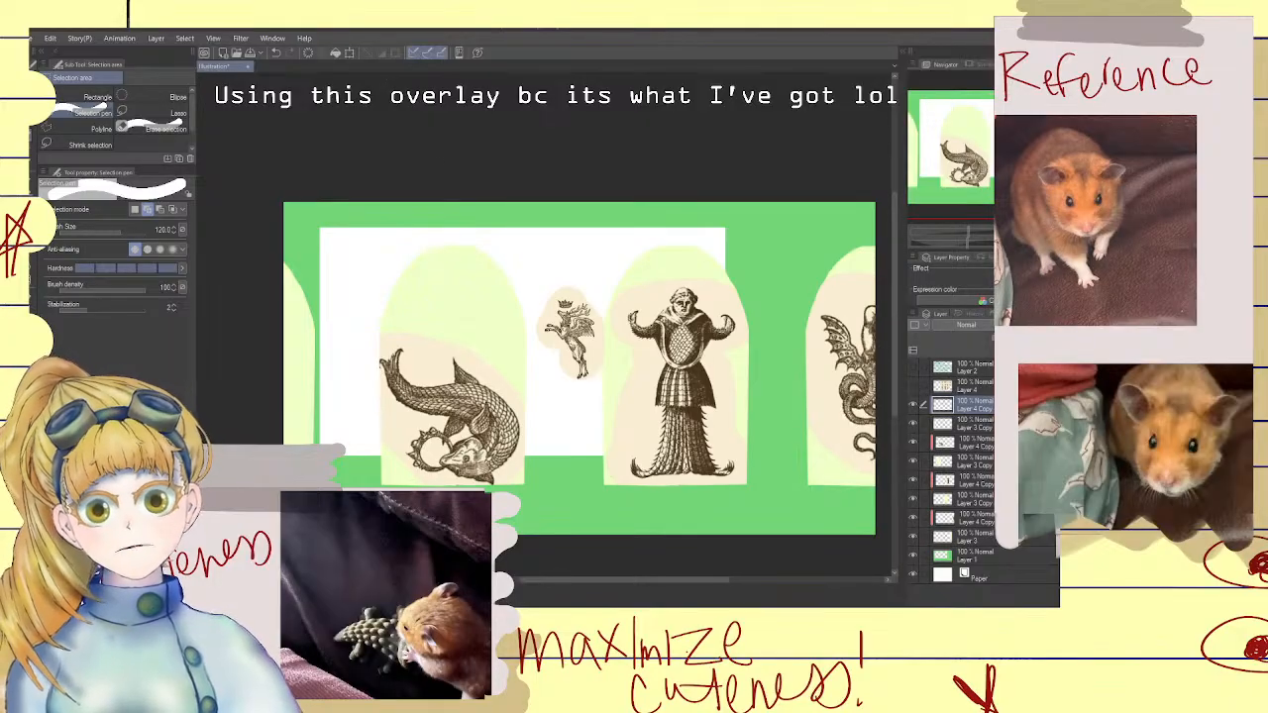
# Move the crowned creature onto the cut-off arch, stretch it to 143% width and greater height, tilt it about 1.9°, apply, and clip it to the arch
pyautogui.click(350, 55)
pyautogui.moveTo(571, 324); pyautogui.dragTo(286, 345)
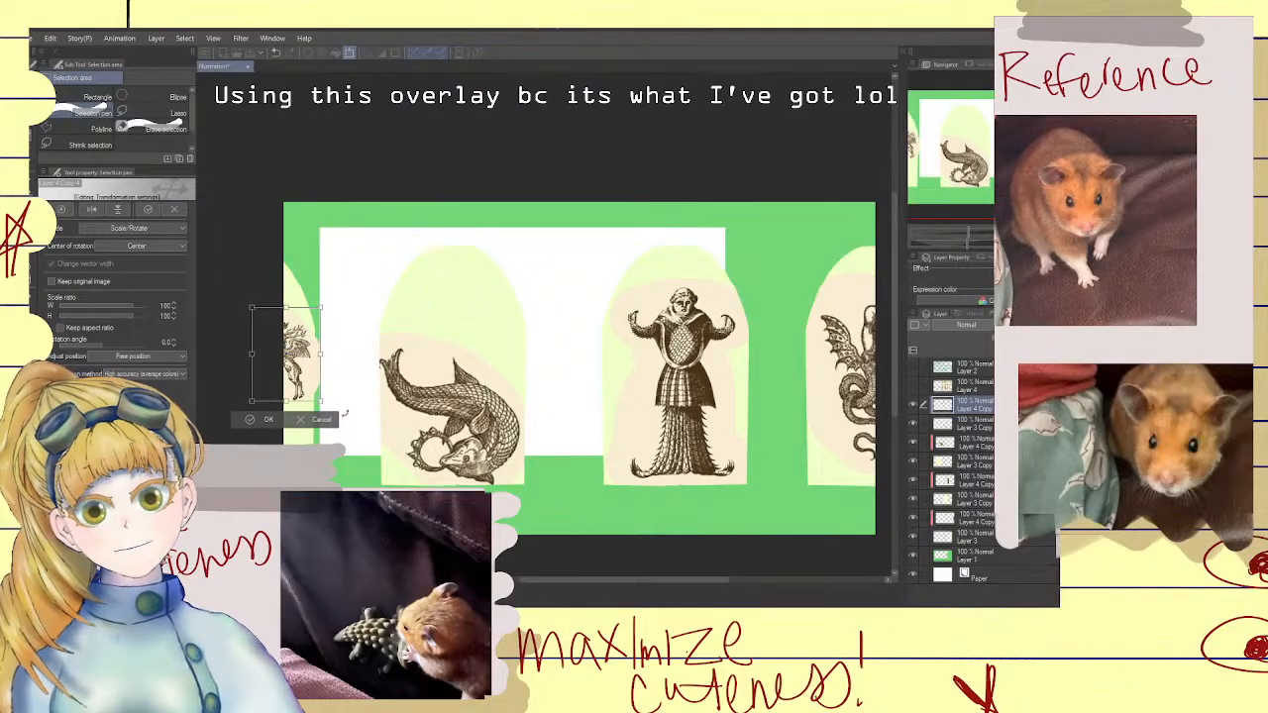
pyautogui.moveTo(287, 402); pyautogui.dragTo(287, 470)
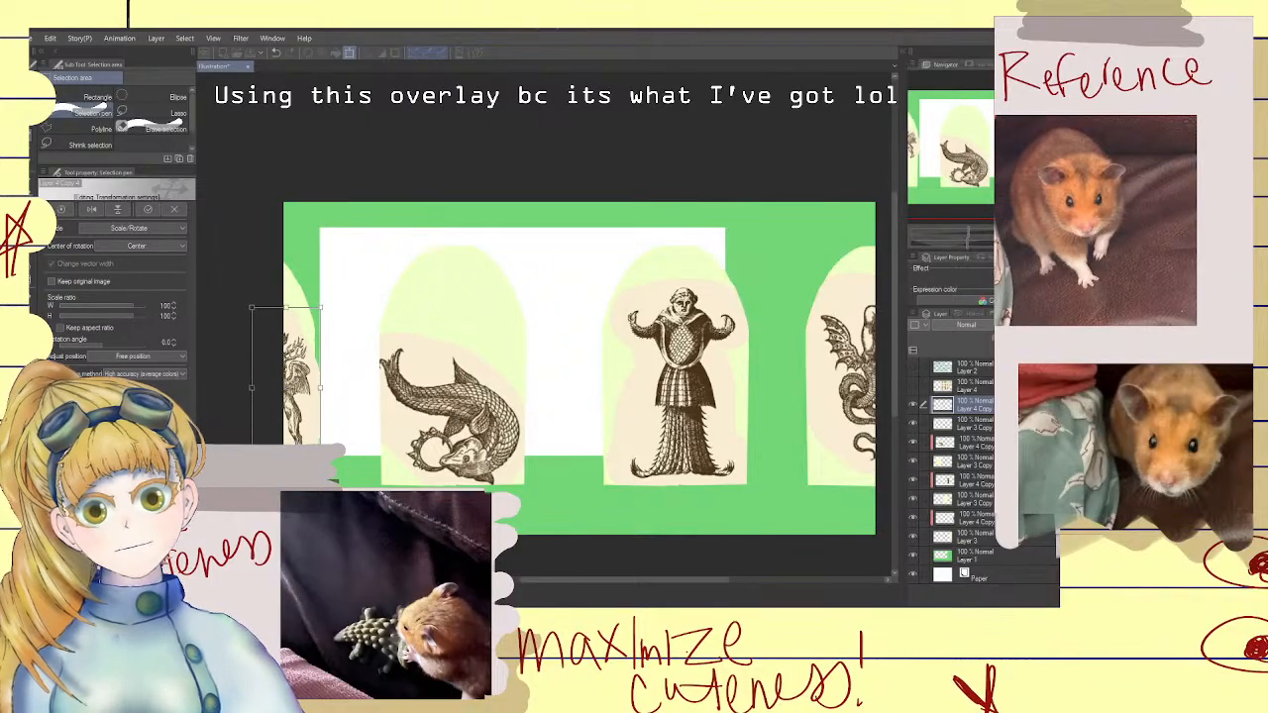
pyautogui.moveTo(253, 387); pyautogui.dragTo(222, 387)
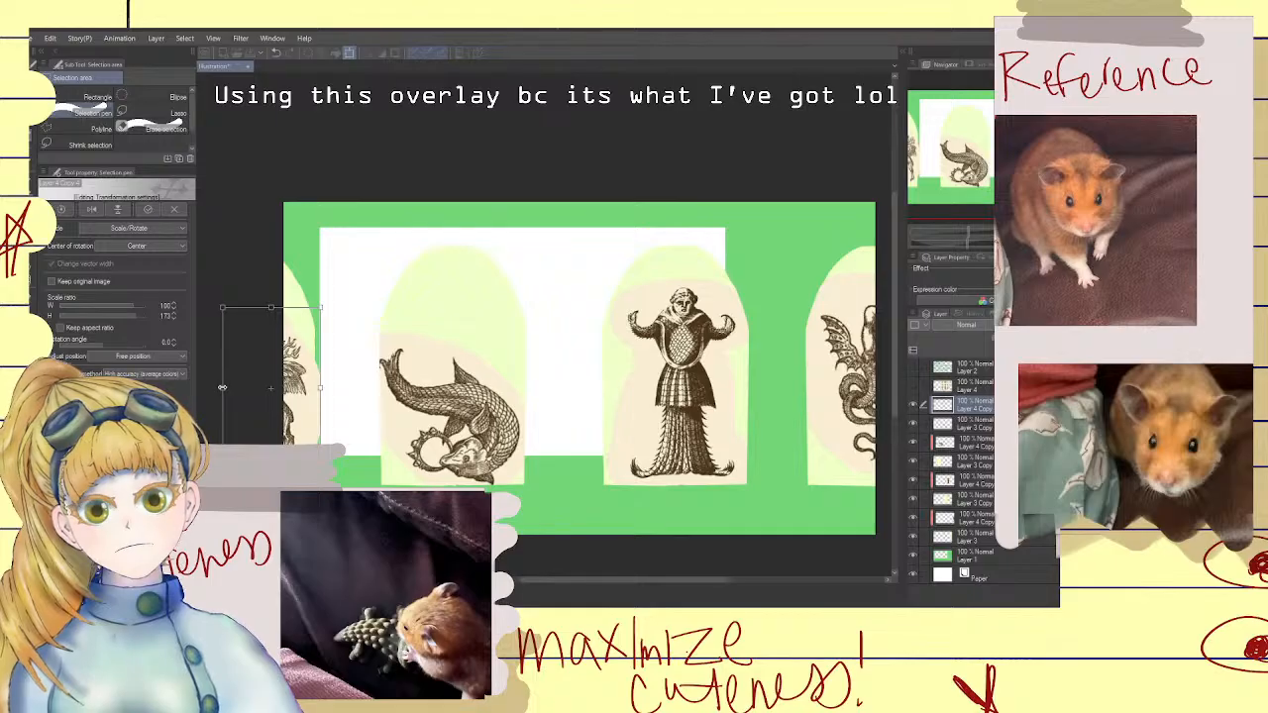
pyautogui.moveTo(299, 387); pyautogui.dragTo(303, 388)
pyautogui.scroll(-2, 410, 481)
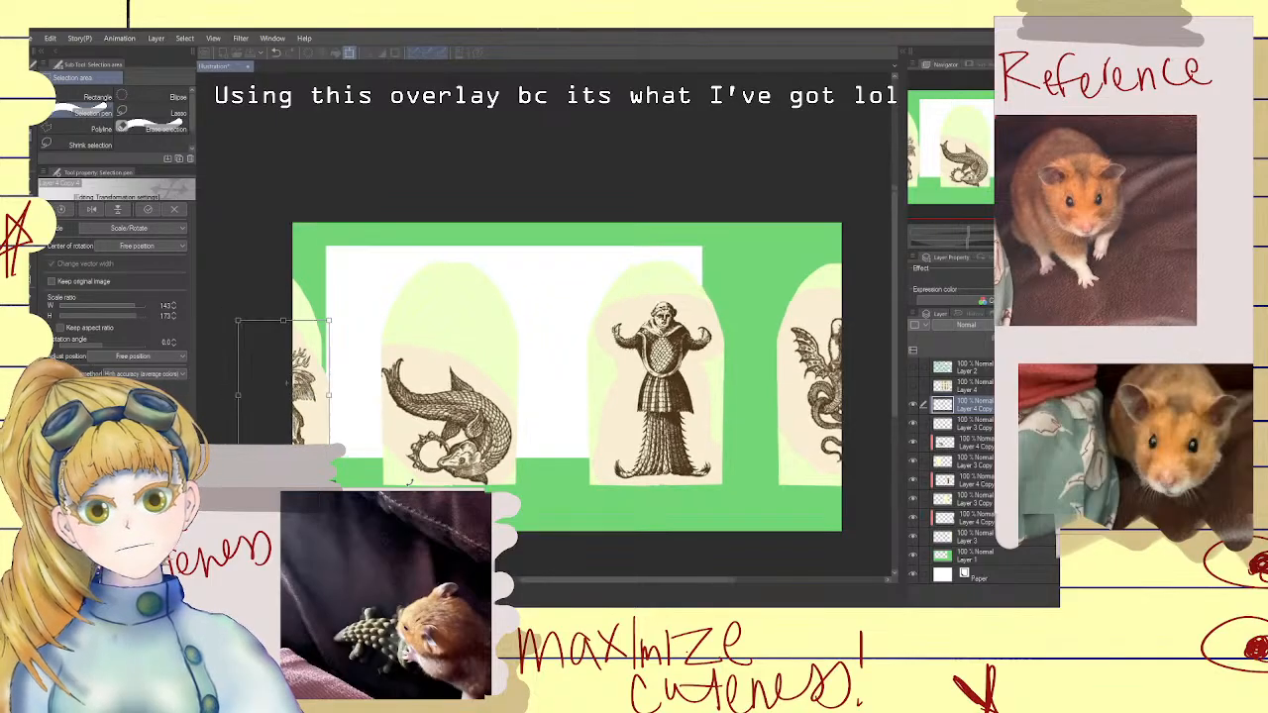
pyautogui.scroll(1, 410, 481)
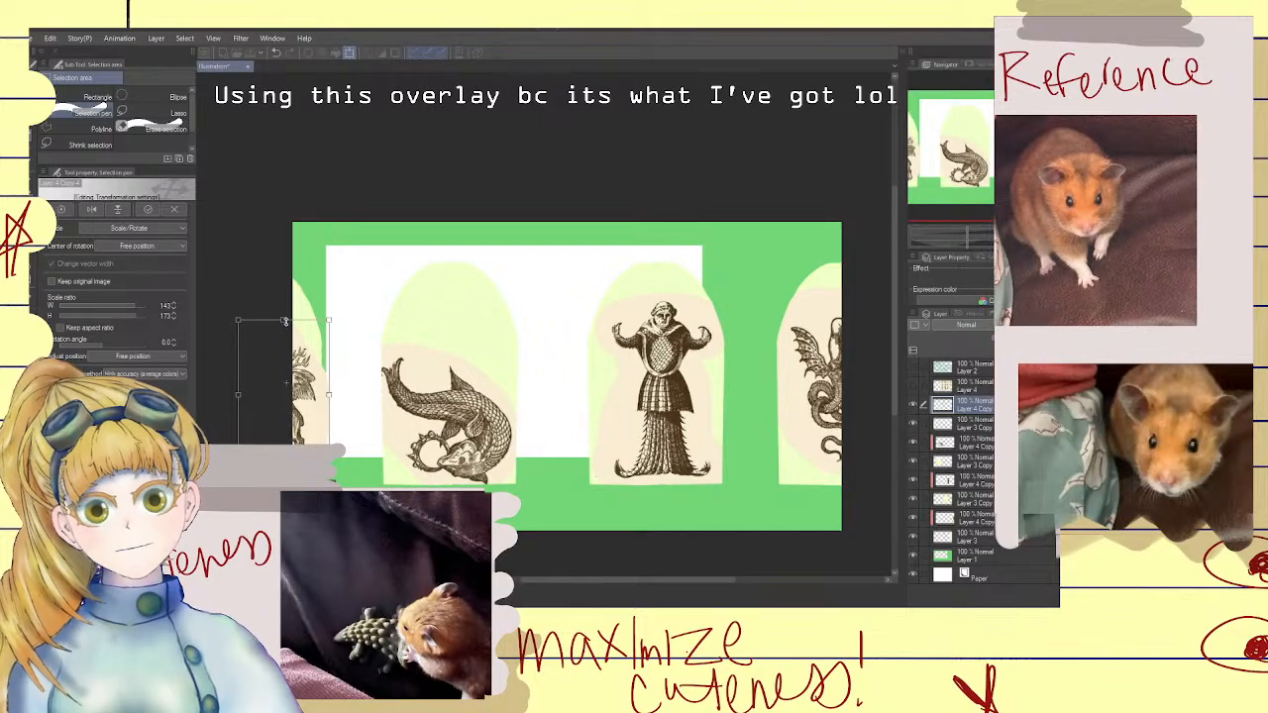
pyautogui.moveTo(284, 321); pyautogui.dragTo(290, 305)
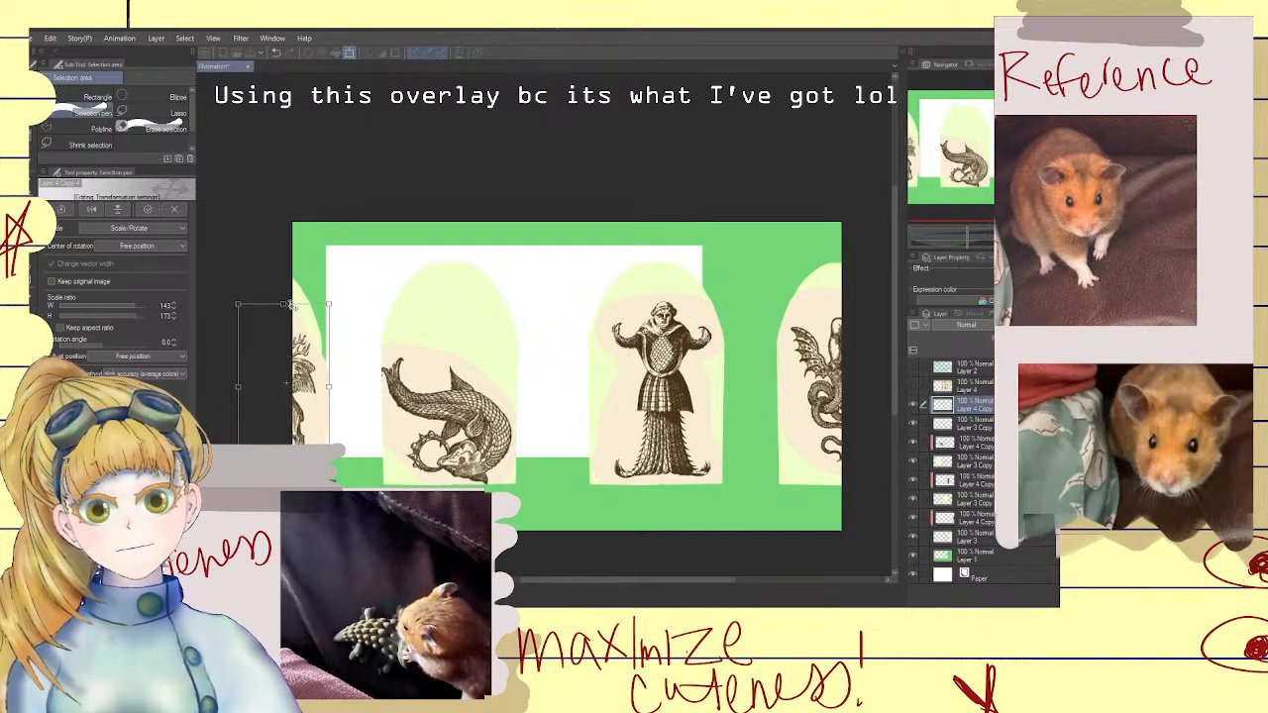
pyautogui.moveTo(376, 308); pyautogui.dragTo(379, 312)
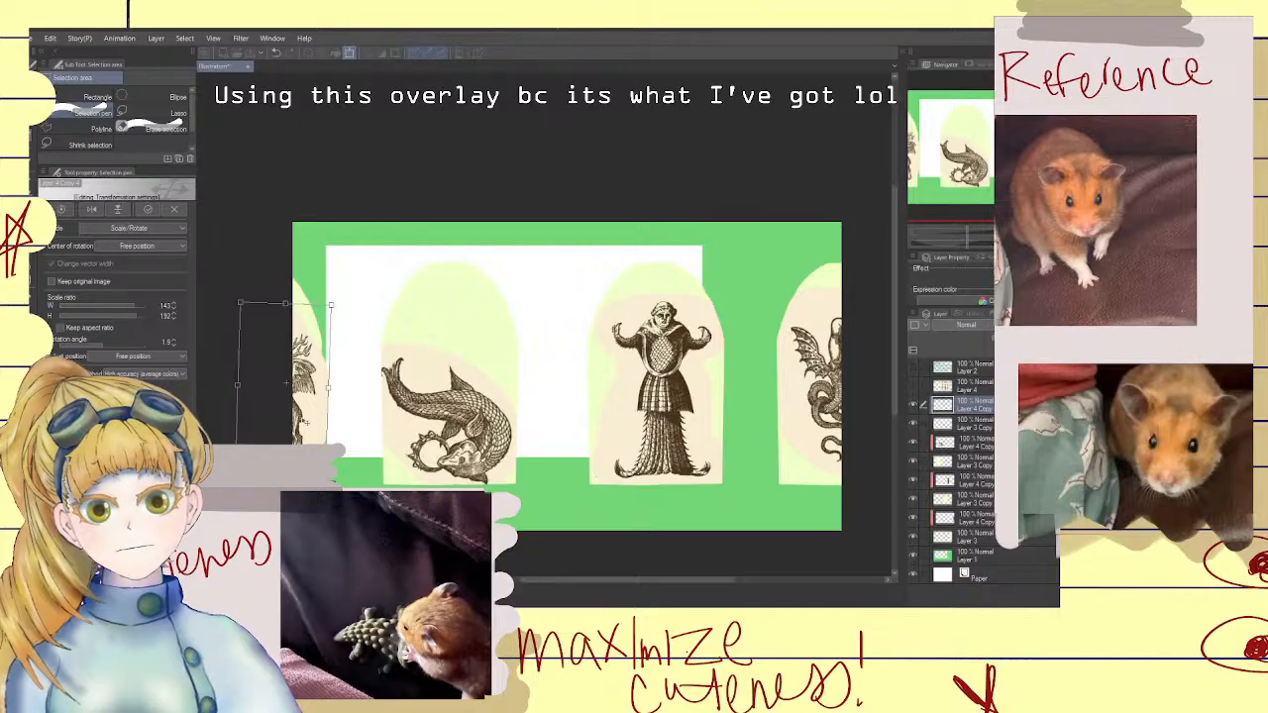
pyautogui.moveTo(306, 422); pyautogui.dragTo(305, 427)
pyautogui.press('Return')
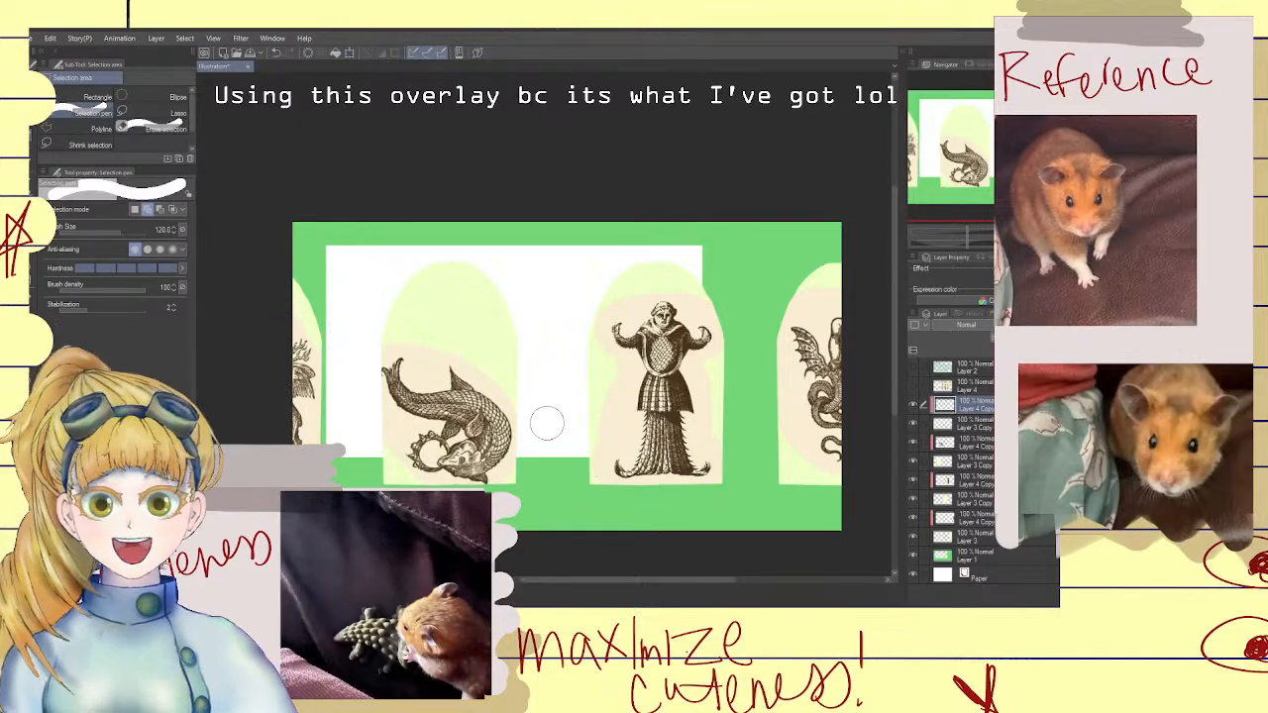
# Toggle Layer 3's visibility off and on to check which arch it holds
pyautogui.scroll(-1, 546, 424)
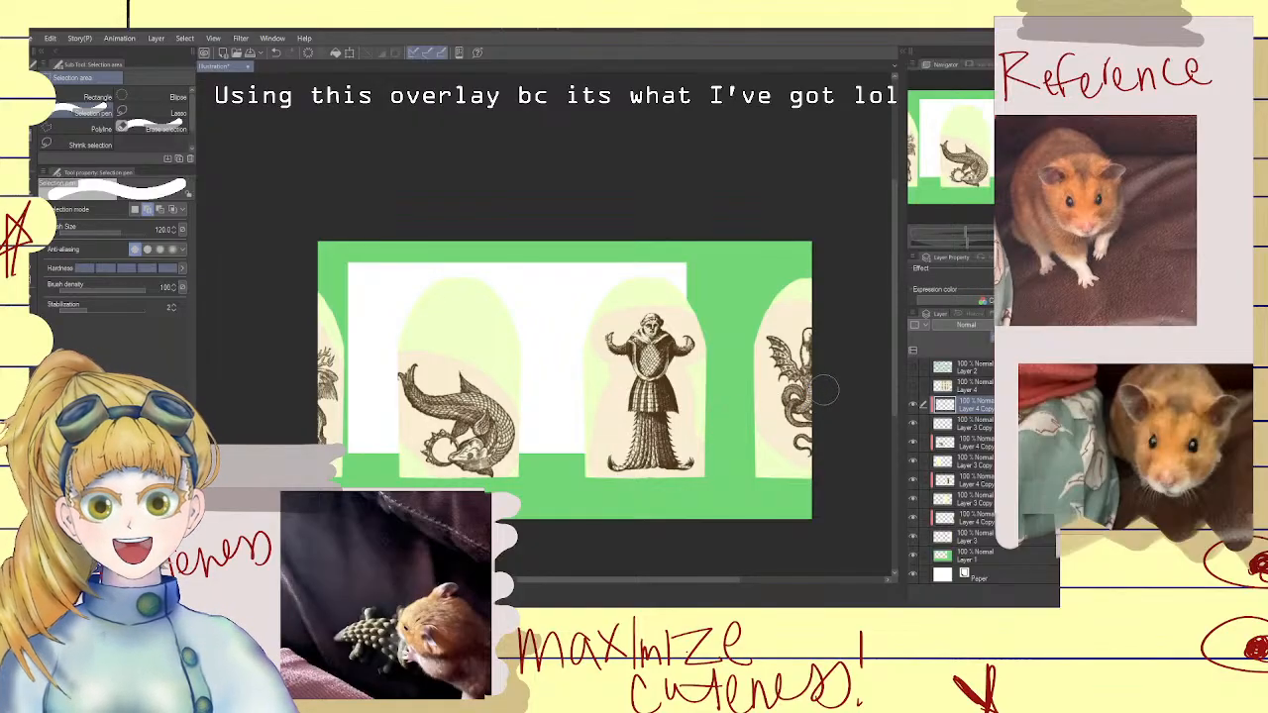
pyautogui.scroll(1, 733, 397)
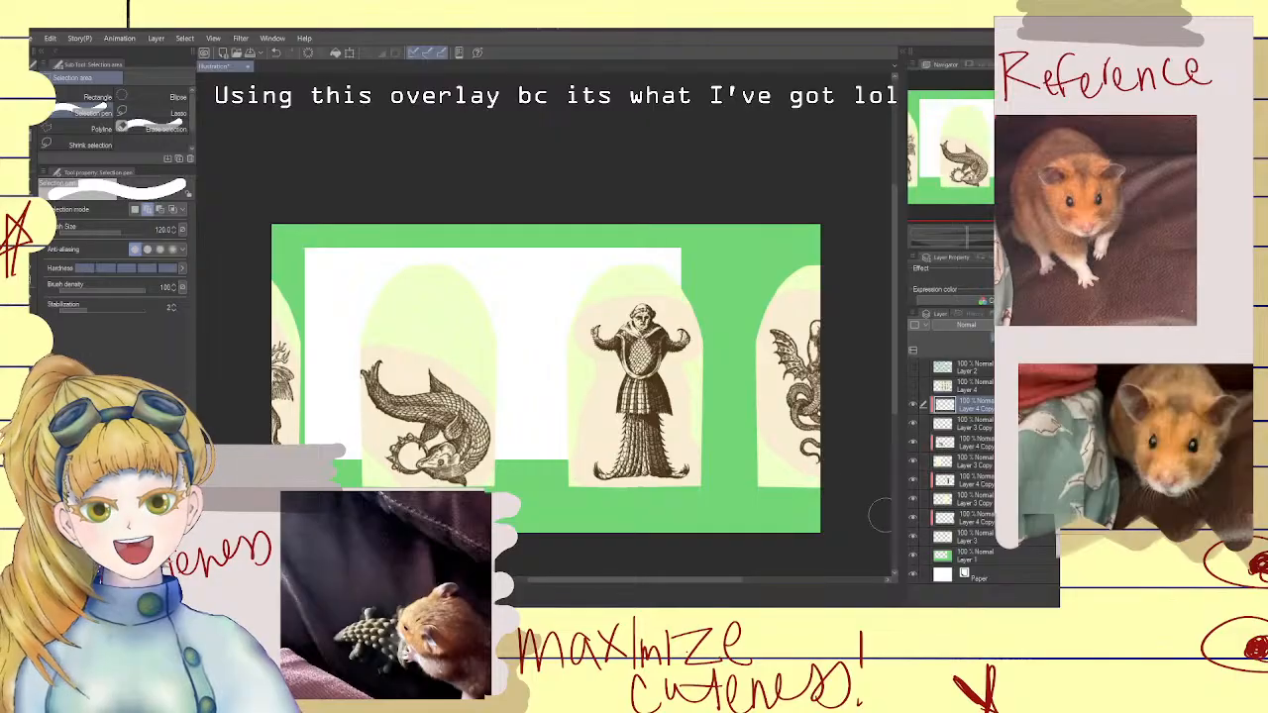
pyautogui.click(912, 538)
pyautogui.click(912, 537)
pyautogui.click(912, 537)
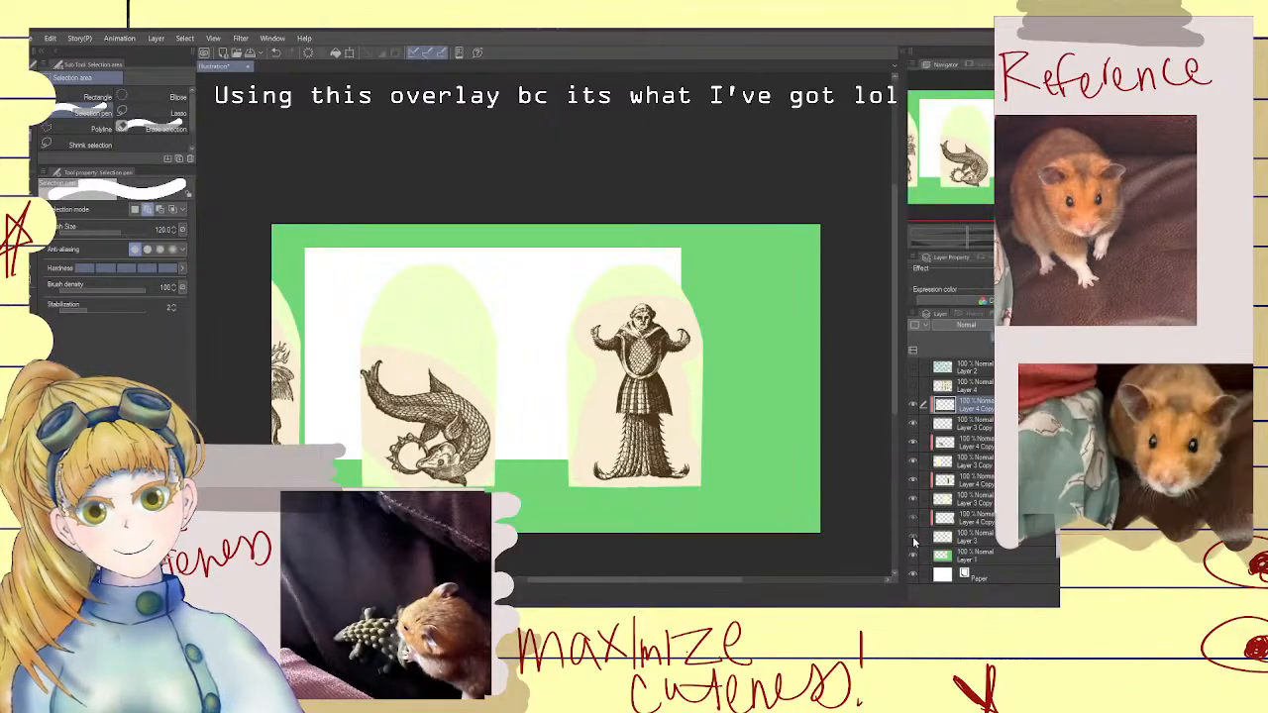
pyautogui.click(912, 538)
pyautogui.click(914, 559)
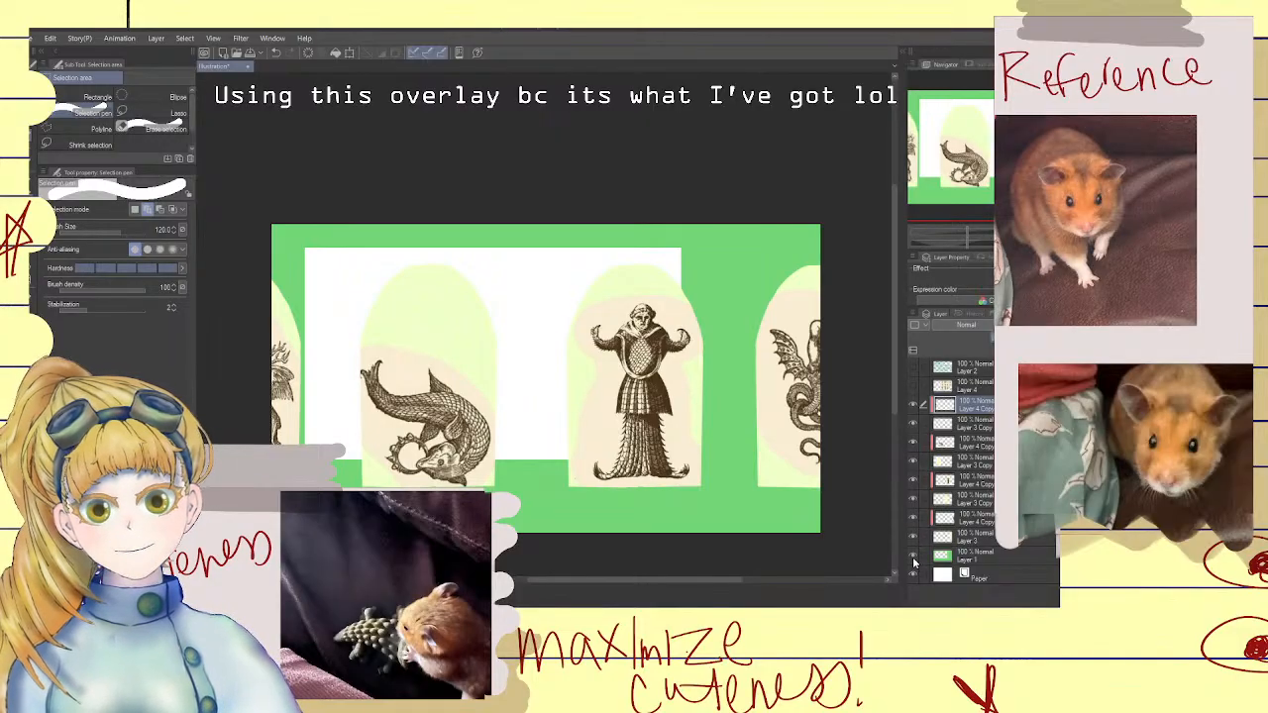
# Fill the white area around the arches on Layer 1 with the pale cream colour, using the fill that refers only to the editing layer
pyautogui.click(976, 558)
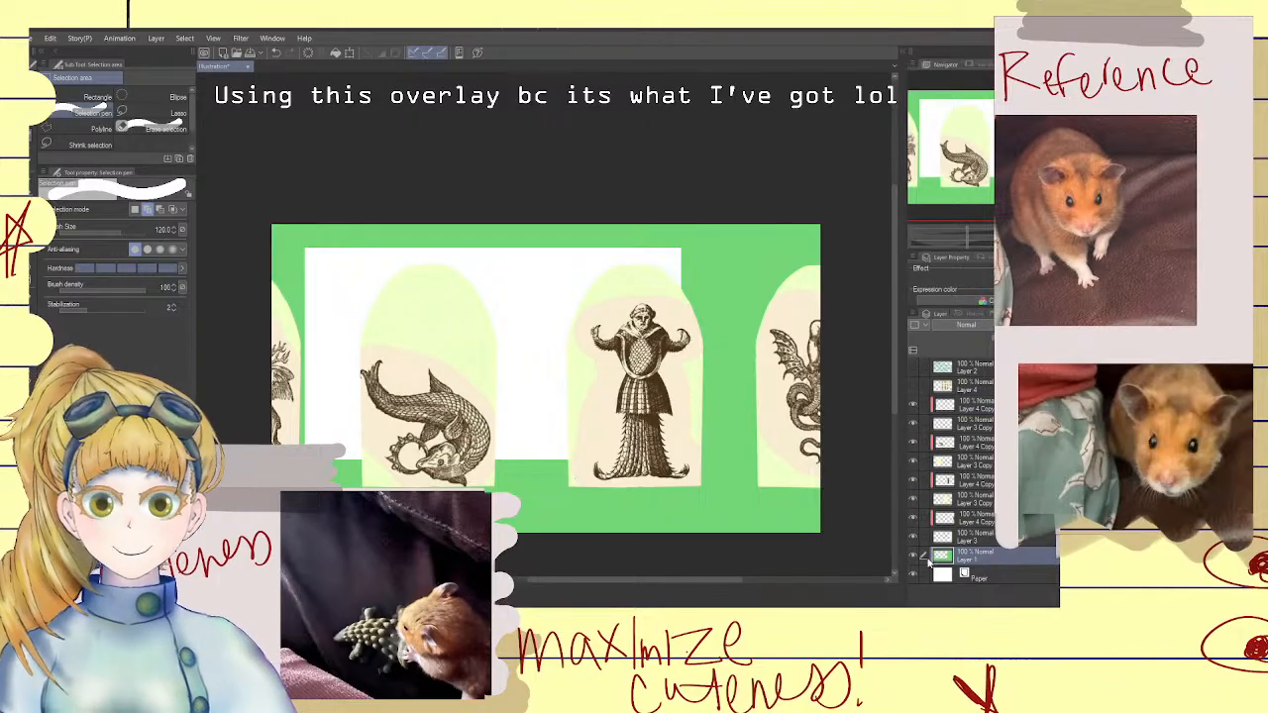
pyautogui.click(927, 351)
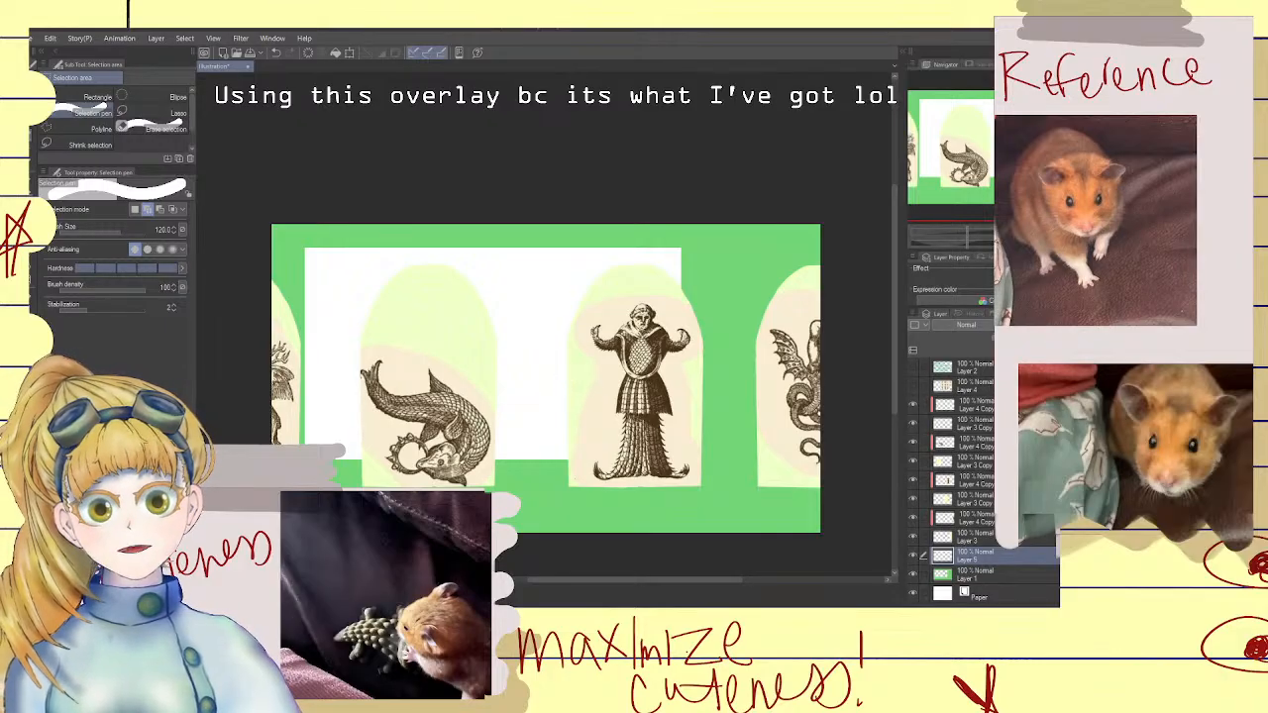
pyautogui.hotkey('ctrl', 'z')
pyautogui.press('g')
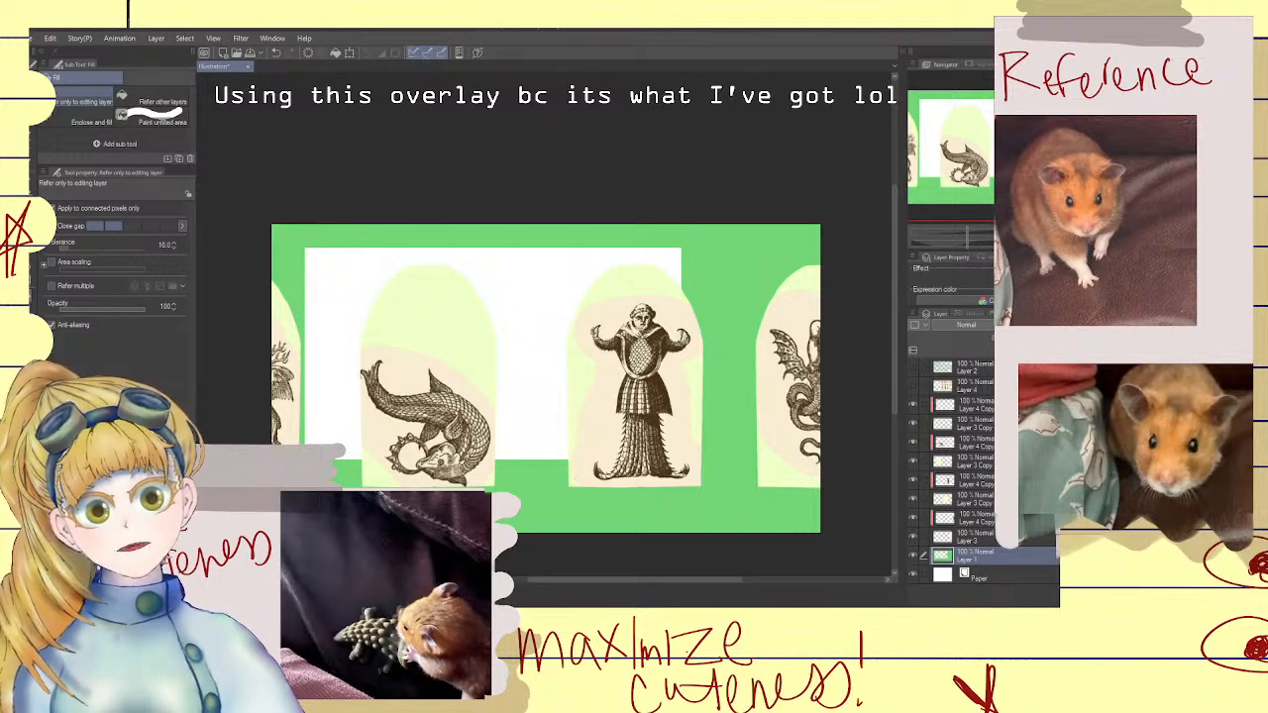
pyautogui.click(526, 346)
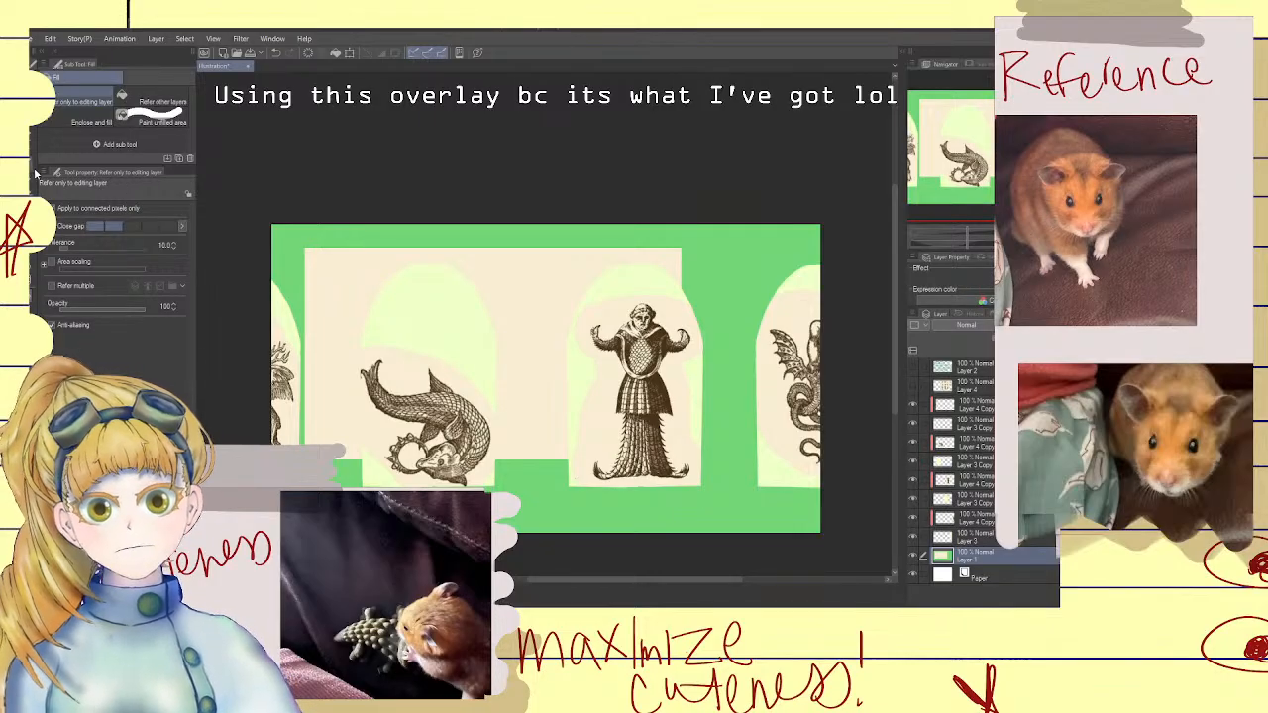
# Auto-select the cream rectangle on Layer 1, cut it, paste it onto its own layer above the arches, and deselect
pyautogui.click(31, 149)
pyautogui.click(547, 297)
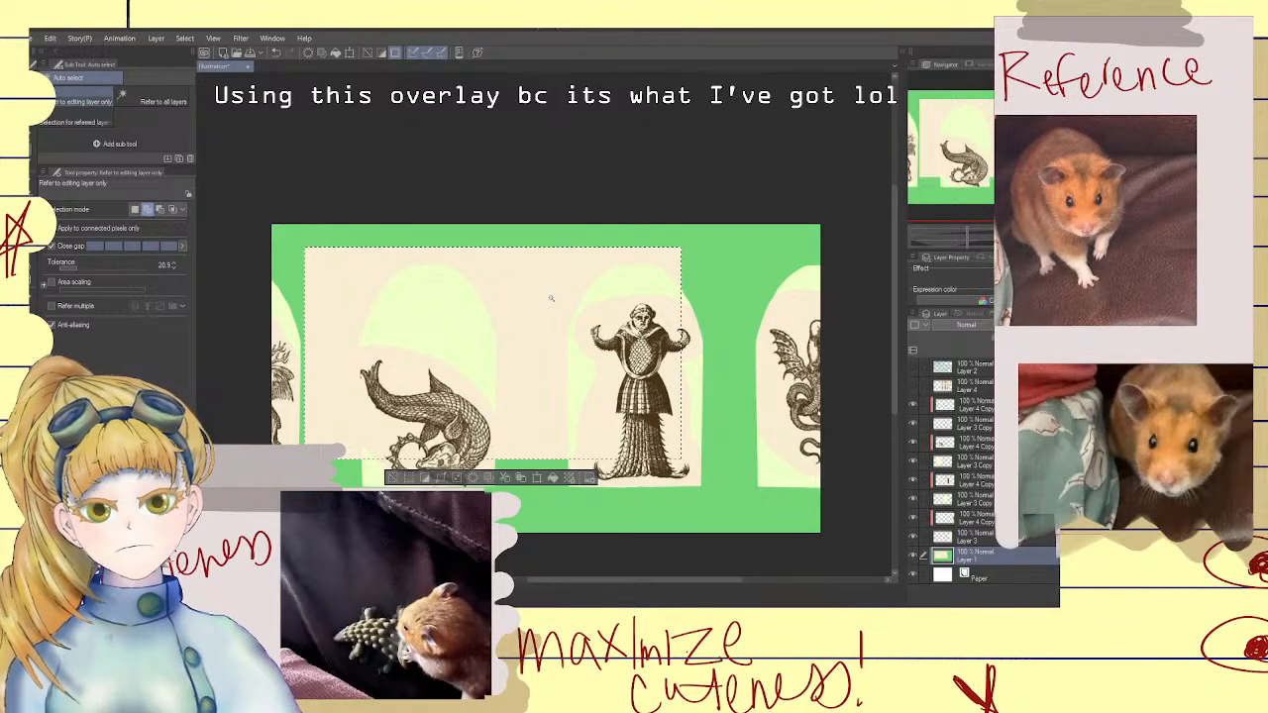
pyautogui.press('Delete')
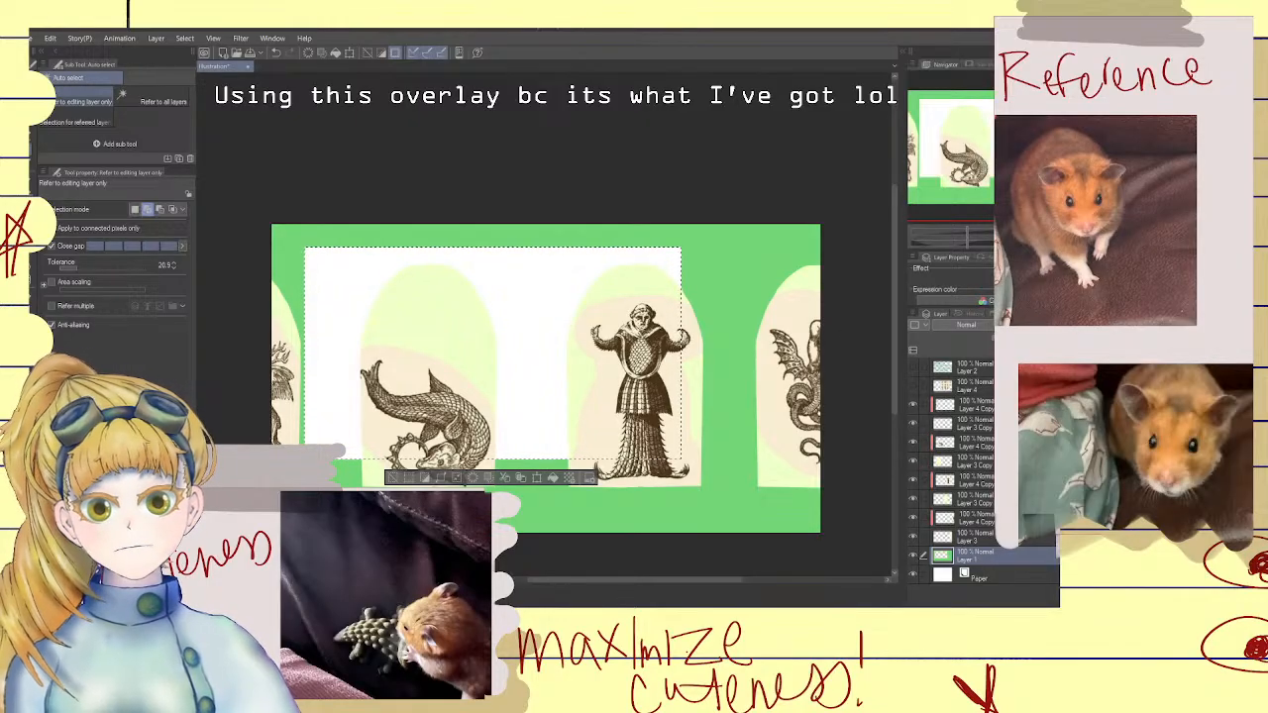
pyautogui.click(972, 404)
pyautogui.click(966, 356)
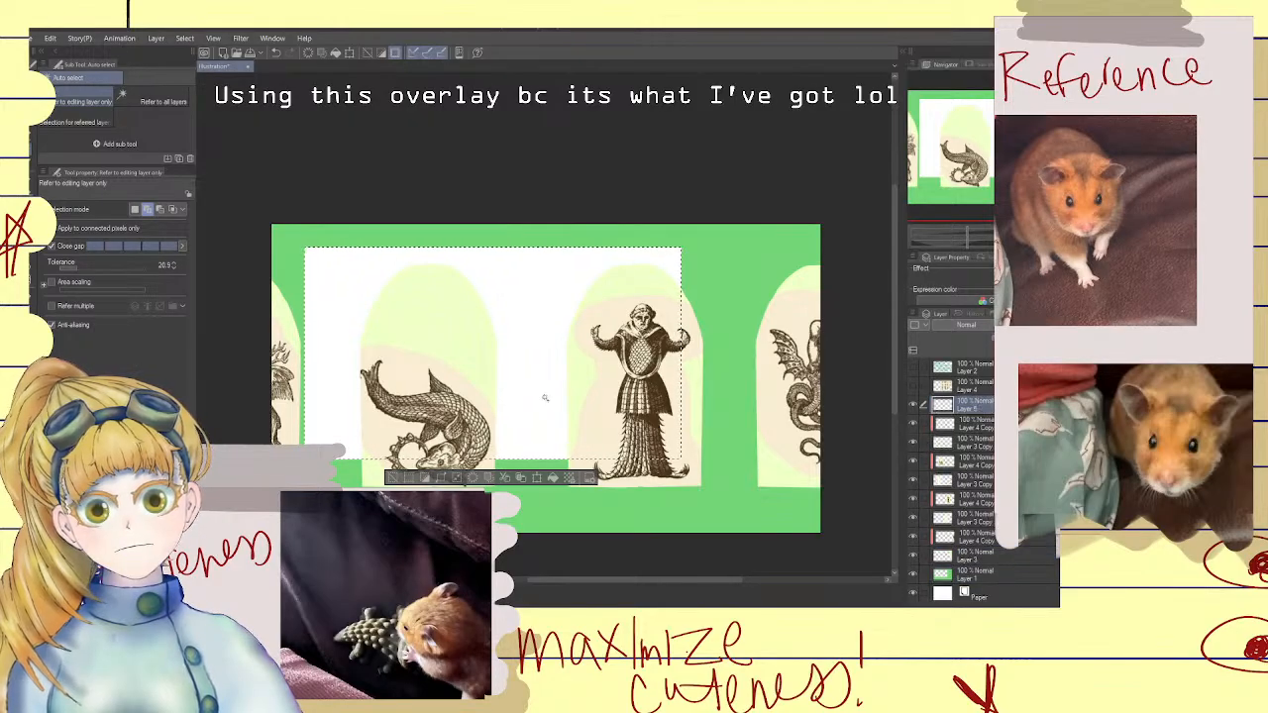
pyautogui.hotkey('ctrl', 'v')
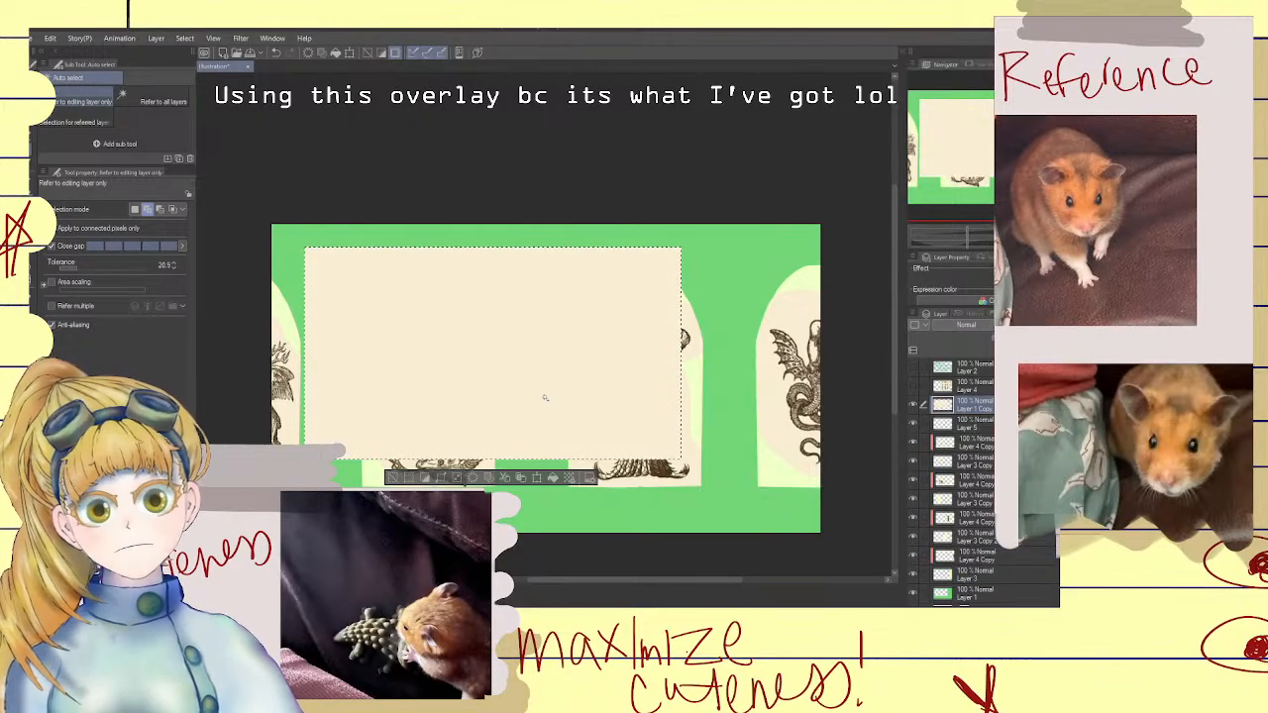
pyautogui.click(392, 478)
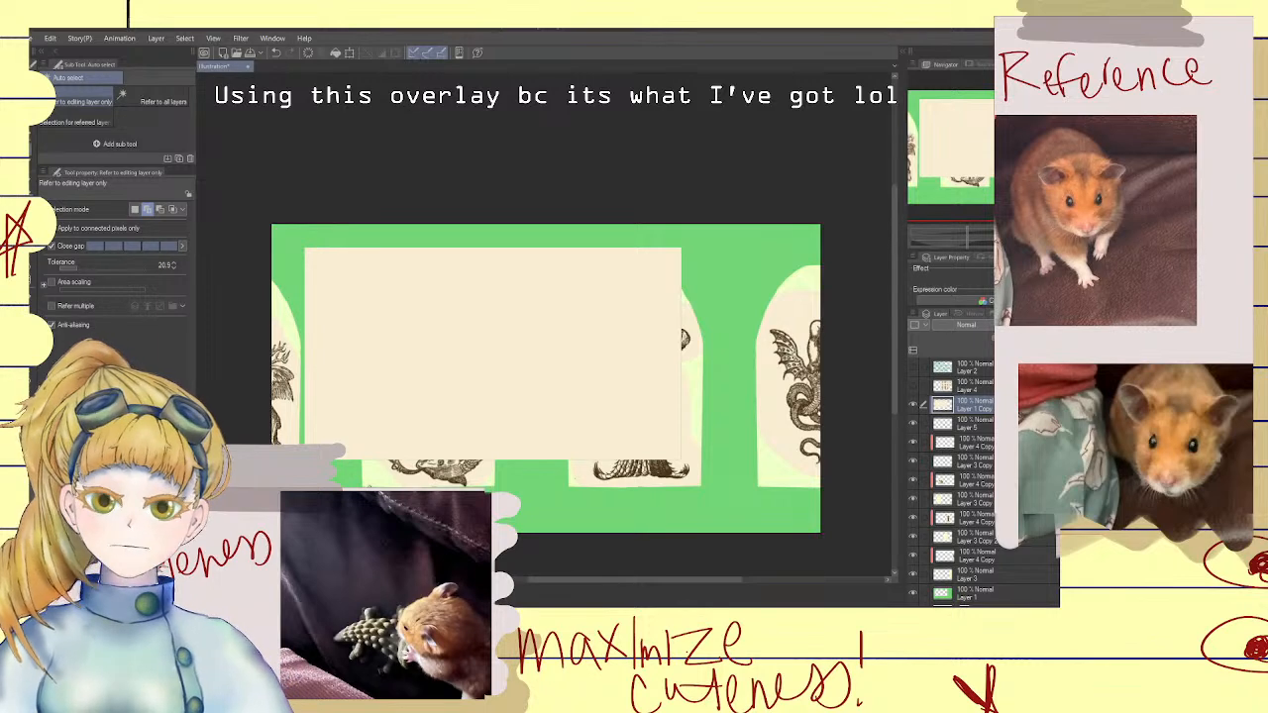
# Paint the cream rectangle solid black with the Round mixing brush enlarged to size 700
pyautogui.press('b')
pyautogui.press(']')
pyautogui.press(']')
pyautogui.press(']')
pyautogui.press(']')
pyautogui.press(']')
pyautogui.press(']')
pyautogui.press(']')
pyautogui.press(']')
pyautogui.press(']')
pyautogui.press(']')
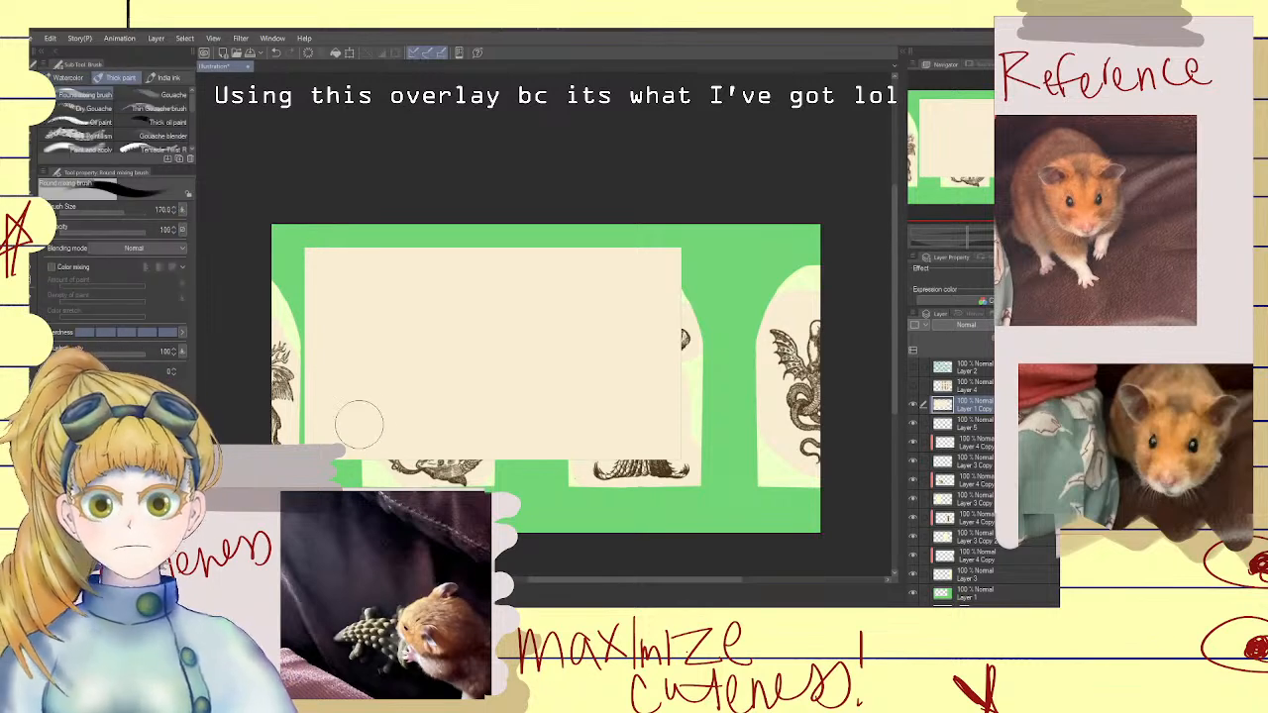
pyautogui.moveTo(346, 305)
pyautogui.mouseDown()
pyautogui.moveTo(405, 400)
pyautogui.moveTo(554, 260)
pyautogui.moveTo(651, 227)
pyautogui.moveTo(680, 439)
pyautogui.mouseUp()
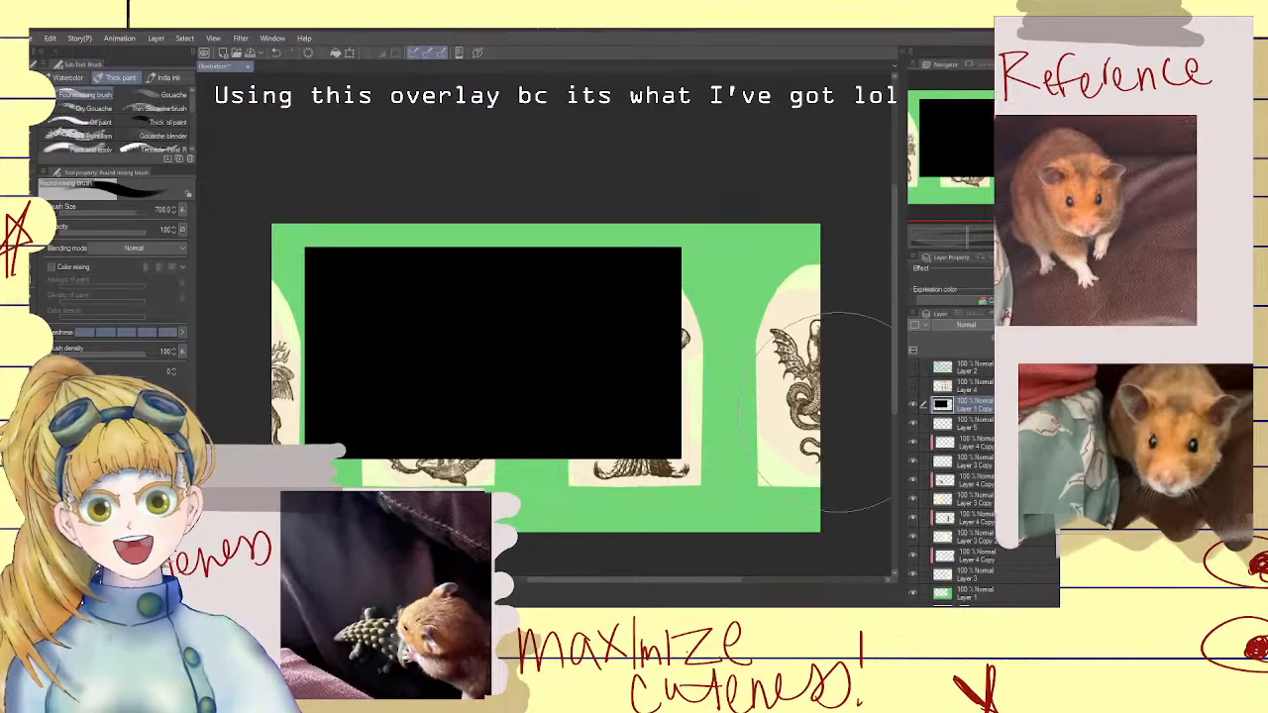
# Make Layer 1 active, reduce the Round mixing brush to size 300, and choose a dark green paint colour
pyautogui.scroll(-1, 958, 409)
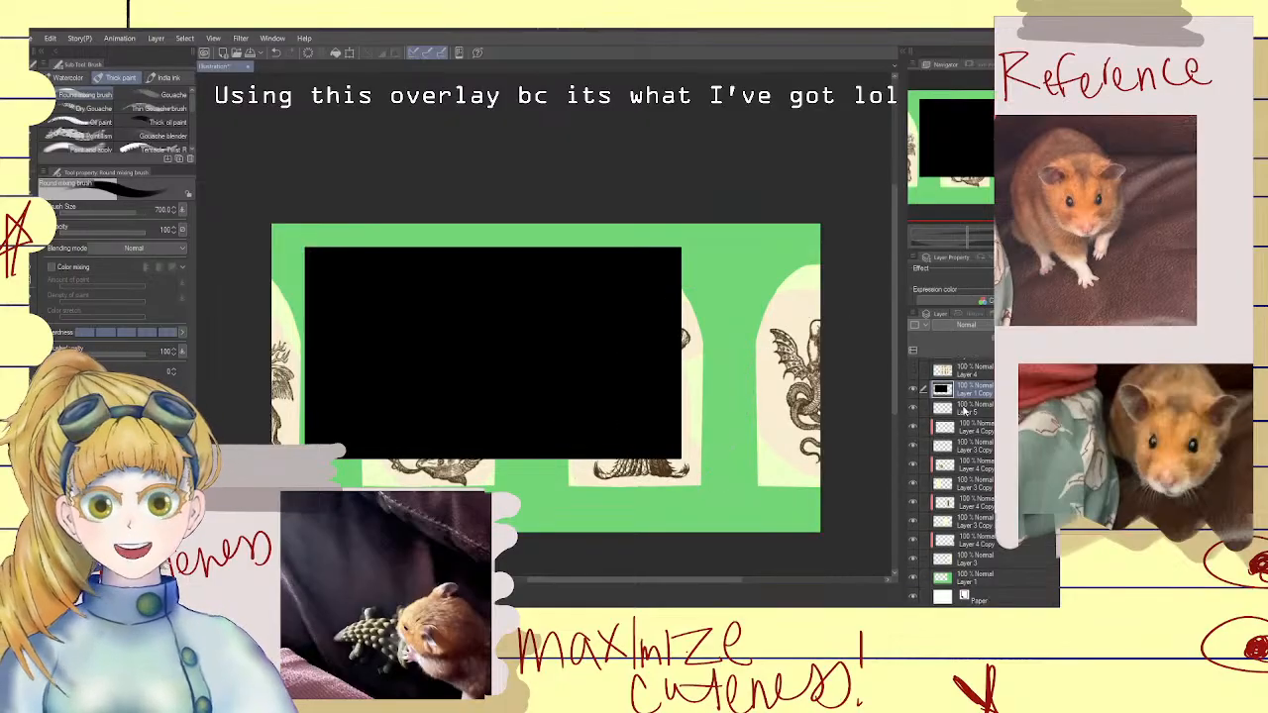
pyautogui.click(975, 582)
pyautogui.moveTo(725, 488)
pyautogui.mouseDown()
pyautogui.moveTo(722, 455)
pyautogui.moveTo(743, 485)
pyautogui.mouseUp()
pyautogui.hotkey('ctrl', 'z')
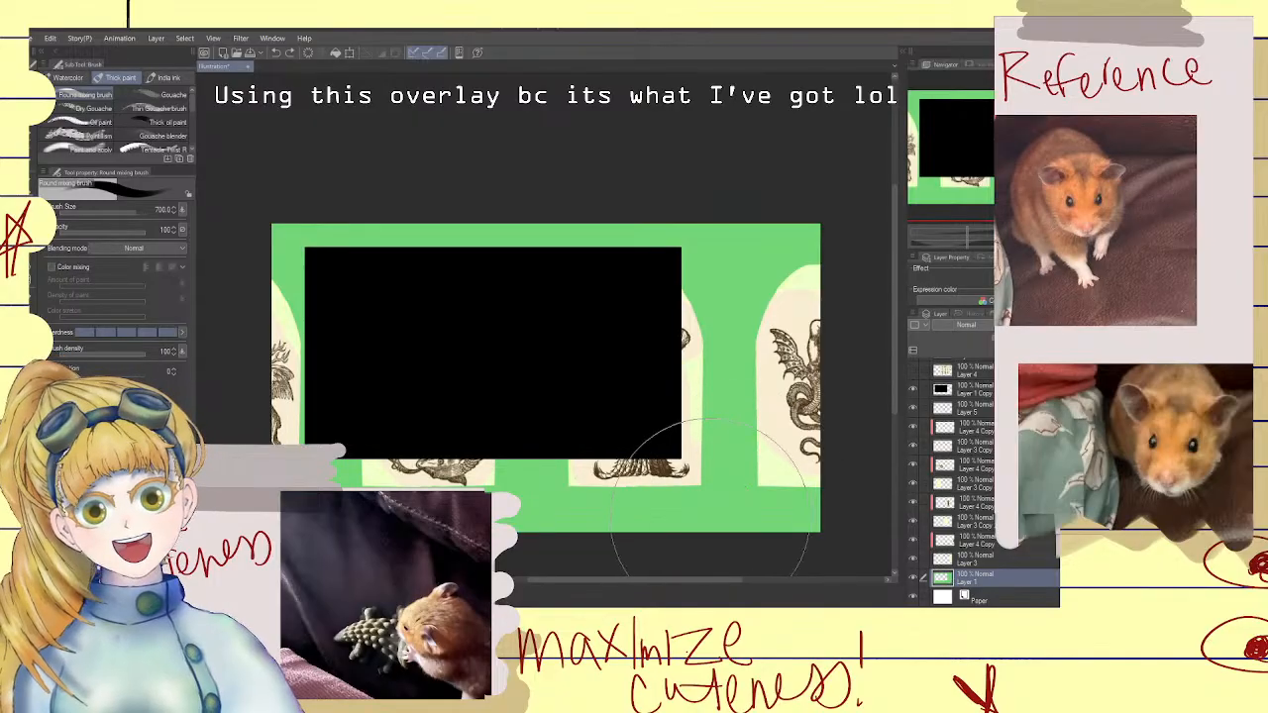
pyautogui.press('[')
pyautogui.press('[')
pyautogui.press('[')
pyautogui.press('[')
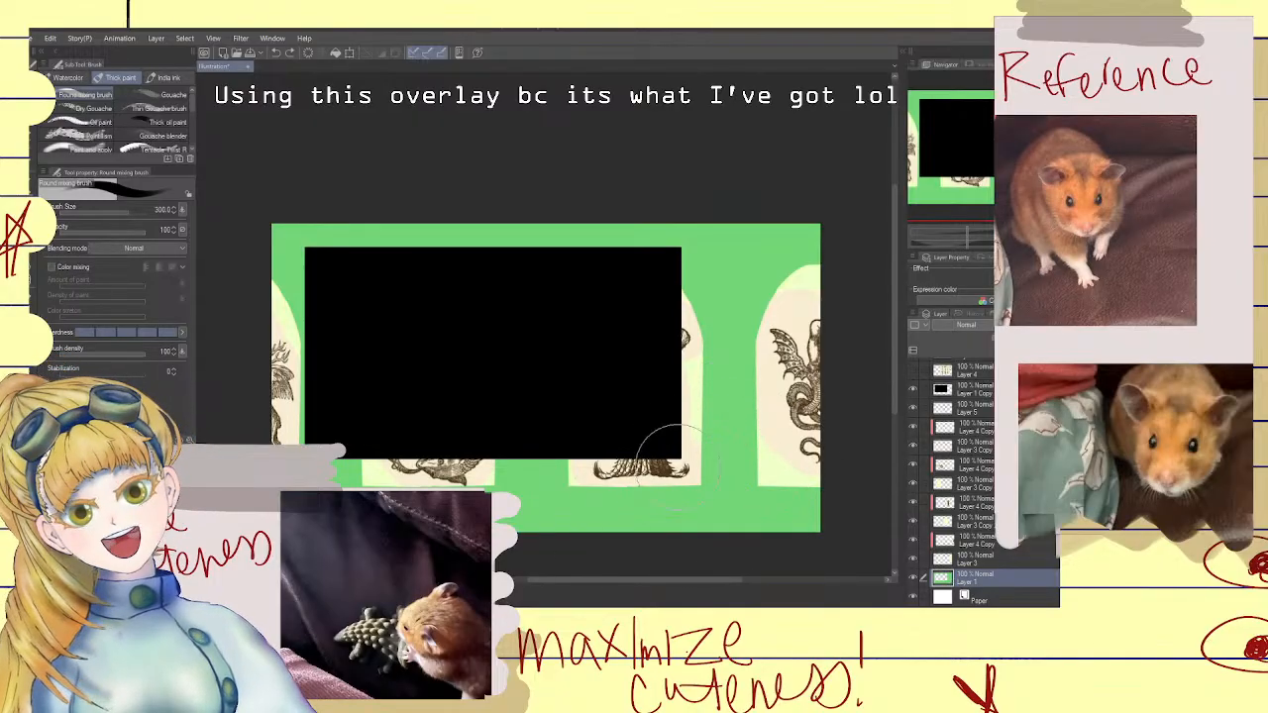
pyautogui.click(113, 515)
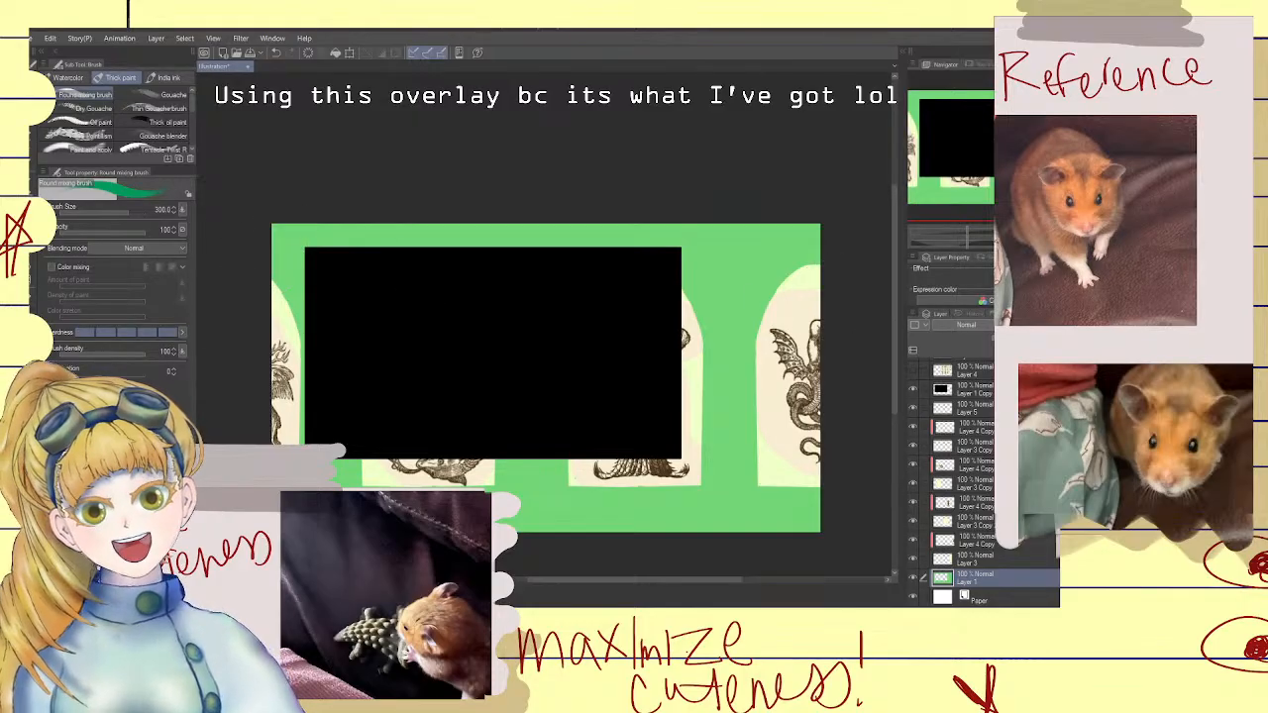
# Show and hide the To Do lettering on Layer 2 to compare it with the background
pyautogui.scroll(1, 975, 484)
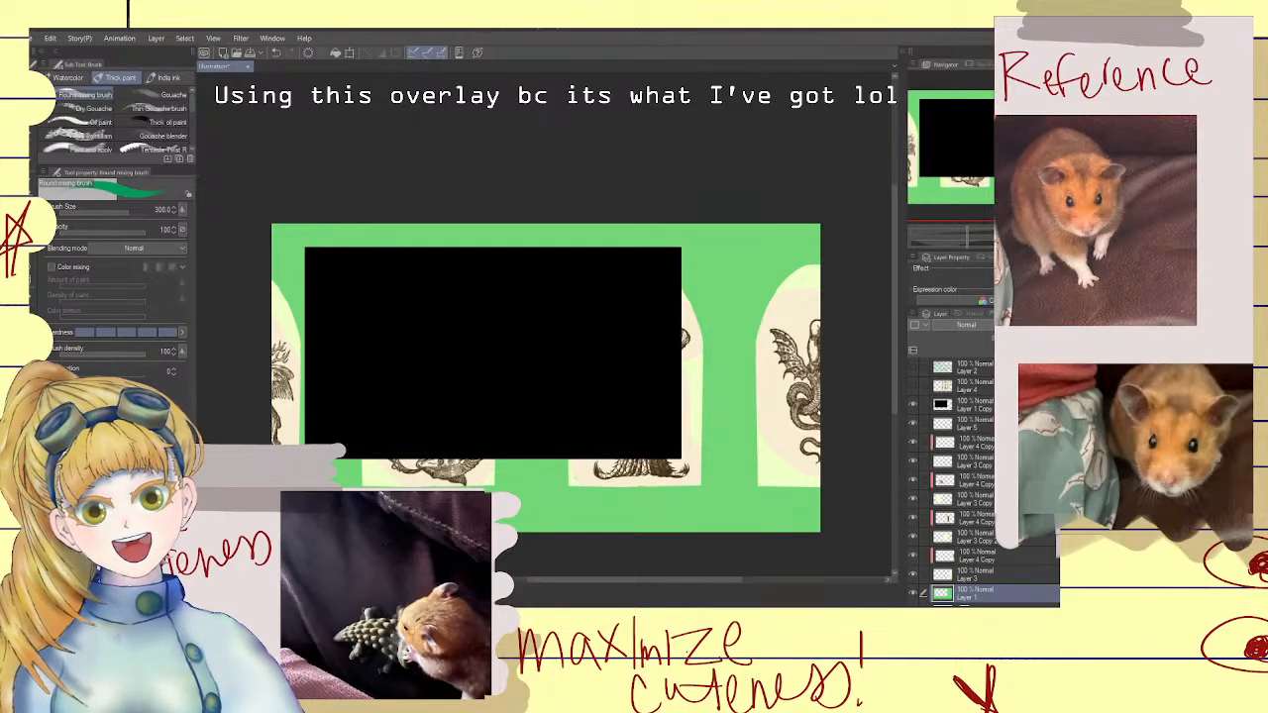
pyautogui.click(912, 370)
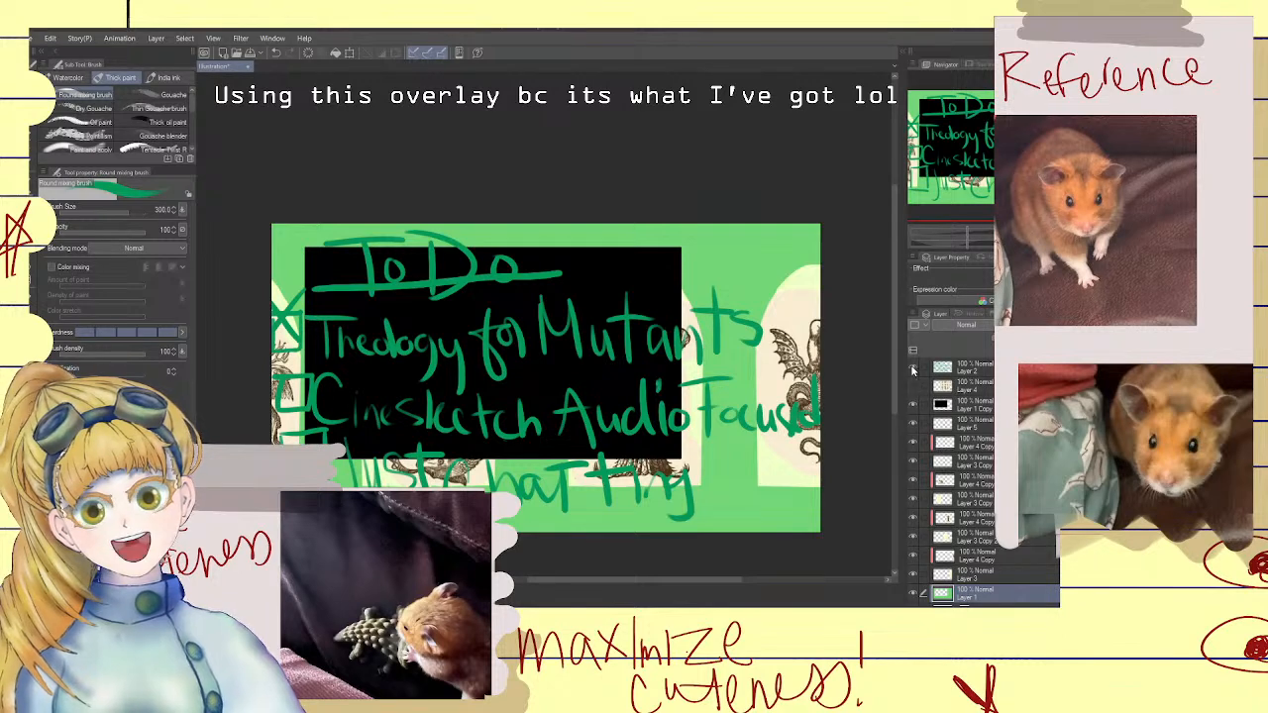
pyautogui.click(912, 371)
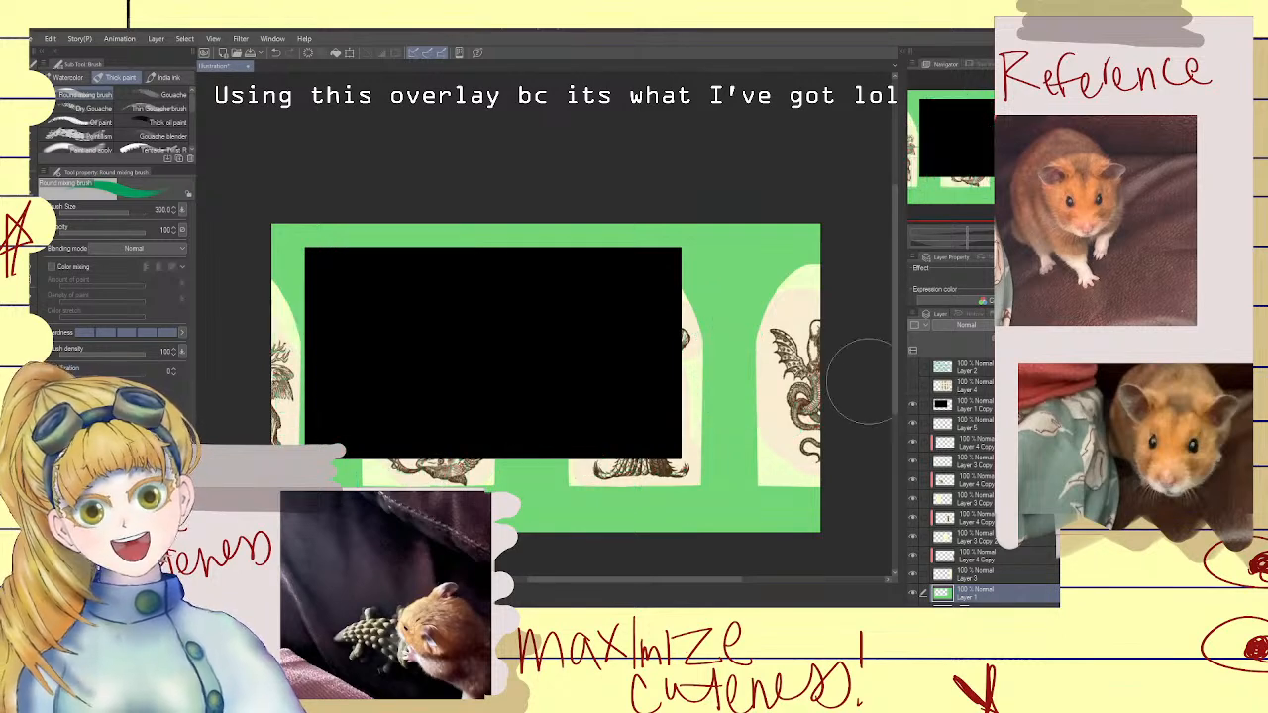
# Try a dark green stroke between the arches on Layer 1, undo it, and return to Layer 1
pyautogui.moveTo(727, 457); pyautogui.dragTo(748, 476)
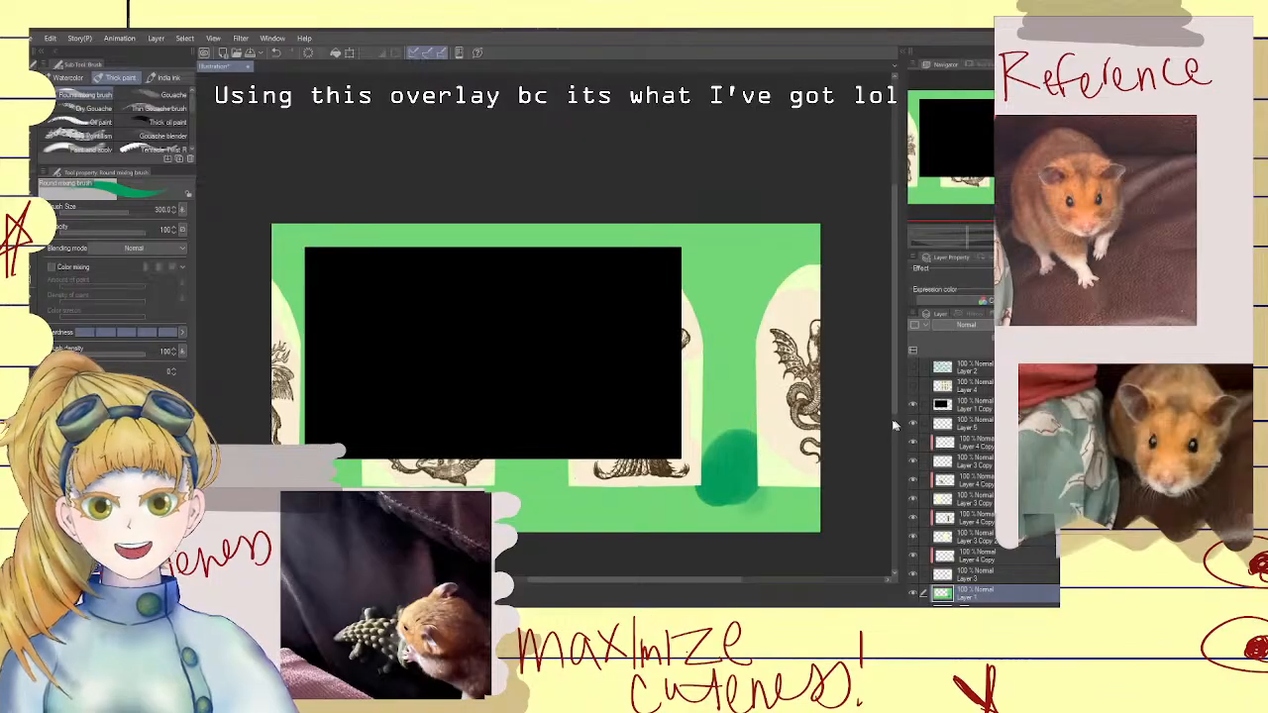
pyautogui.hotkey('ctrl', 'z')
pyautogui.click(913, 369)
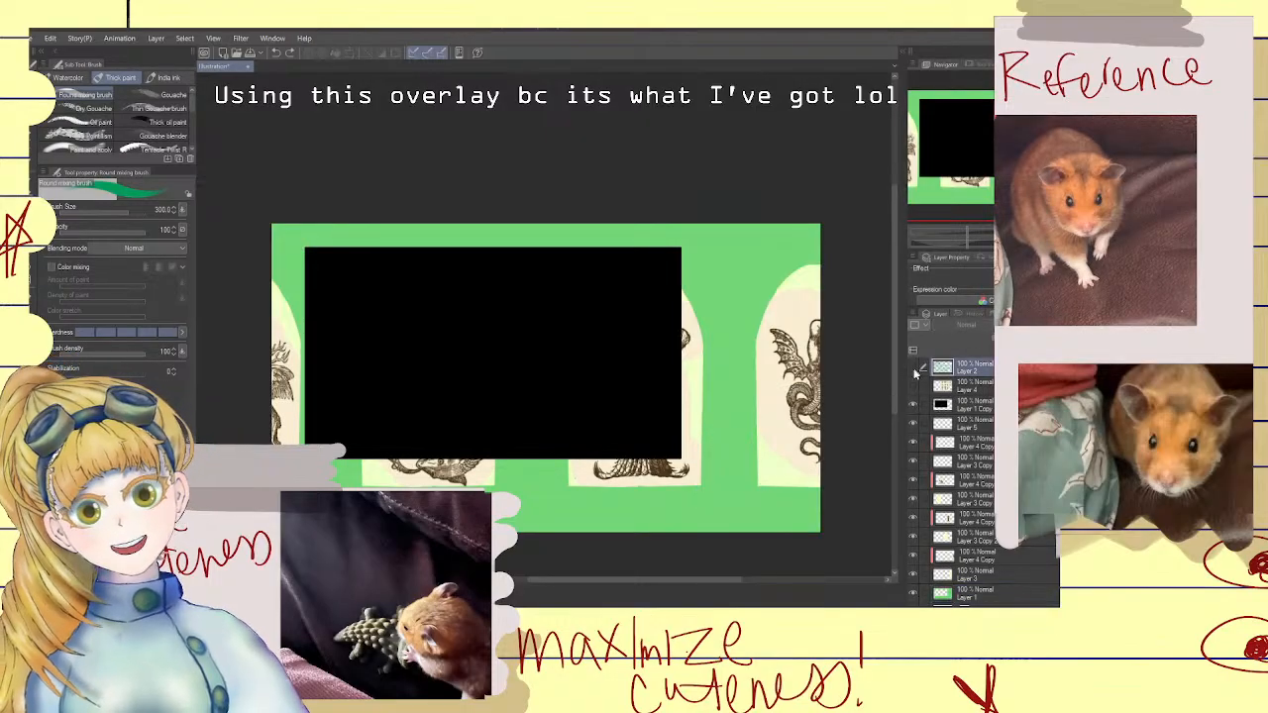
pyautogui.click(913, 369)
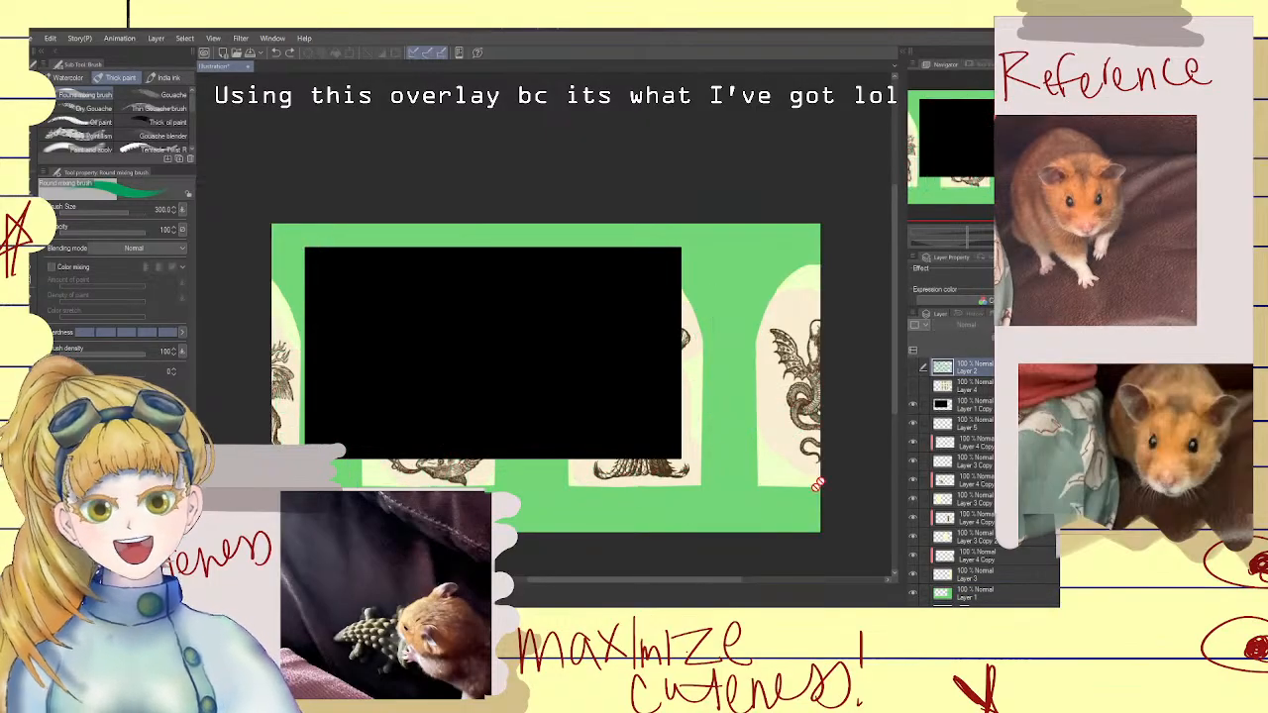
pyautogui.click(1011, 597)
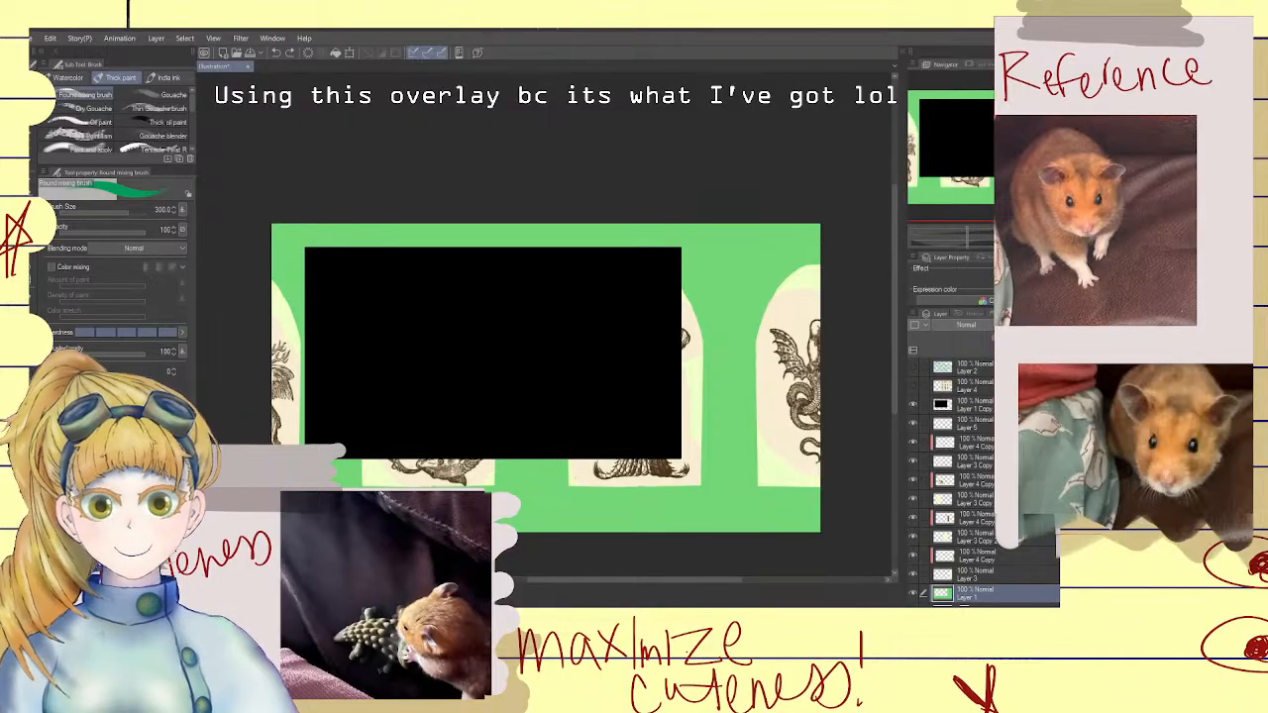
# Paint the whole light green background around the arches on Layer 1 dark teal
pyautogui.scroll(-1, 985, 496)
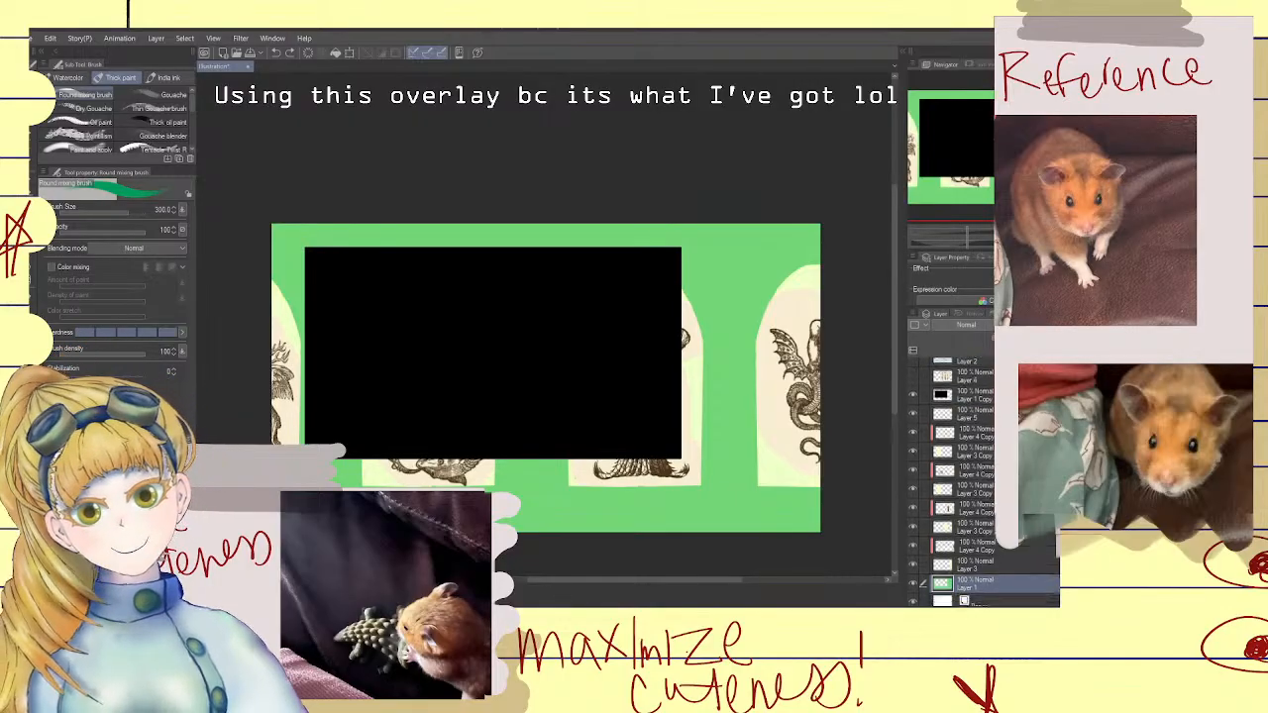
pyautogui.moveTo(821, 509); pyautogui.dragTo(372, 475)
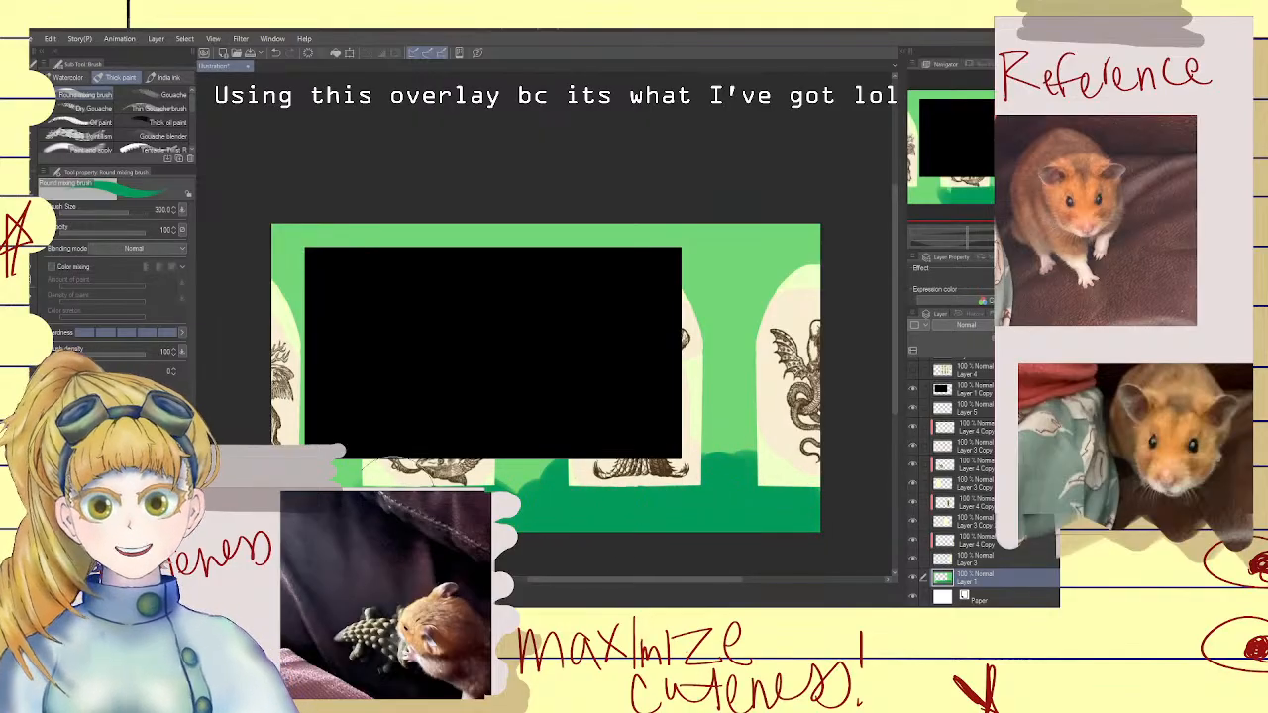
pyautogui.scroll(-1, 446, 460)
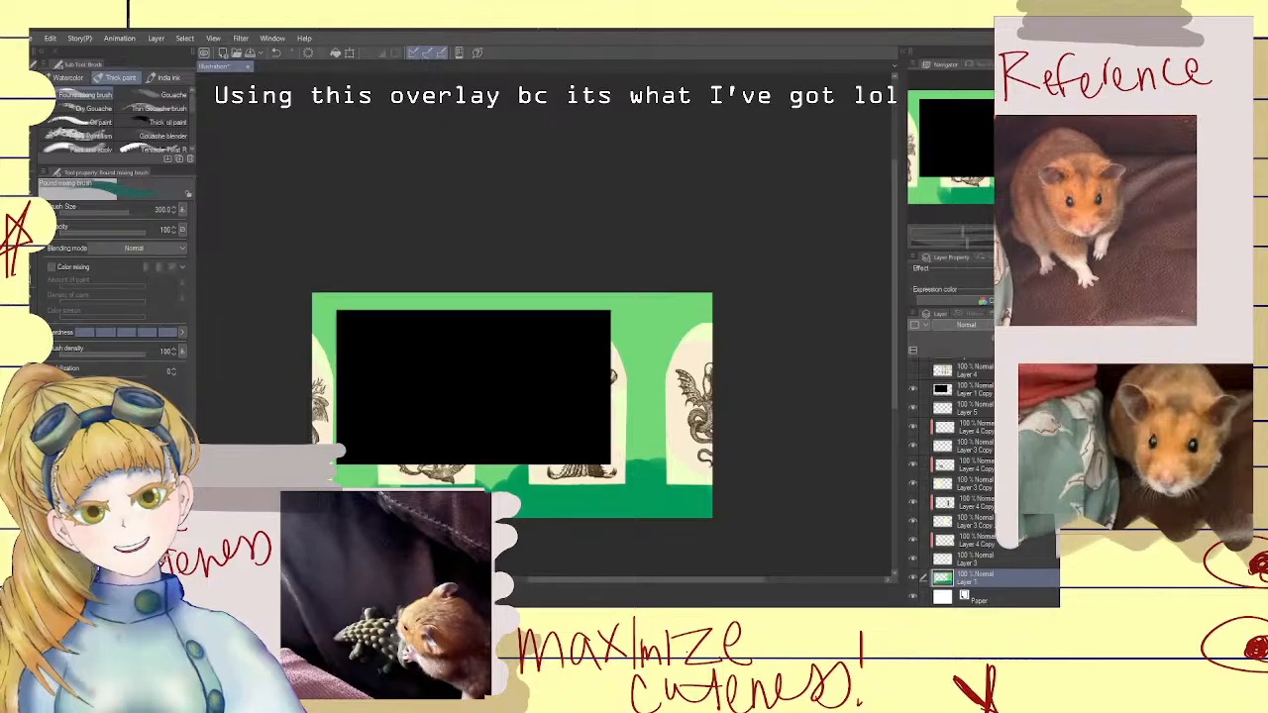
pyautogui.scroll(3, 405, 484)
pyautogui.scroll(-1, 520, 502)
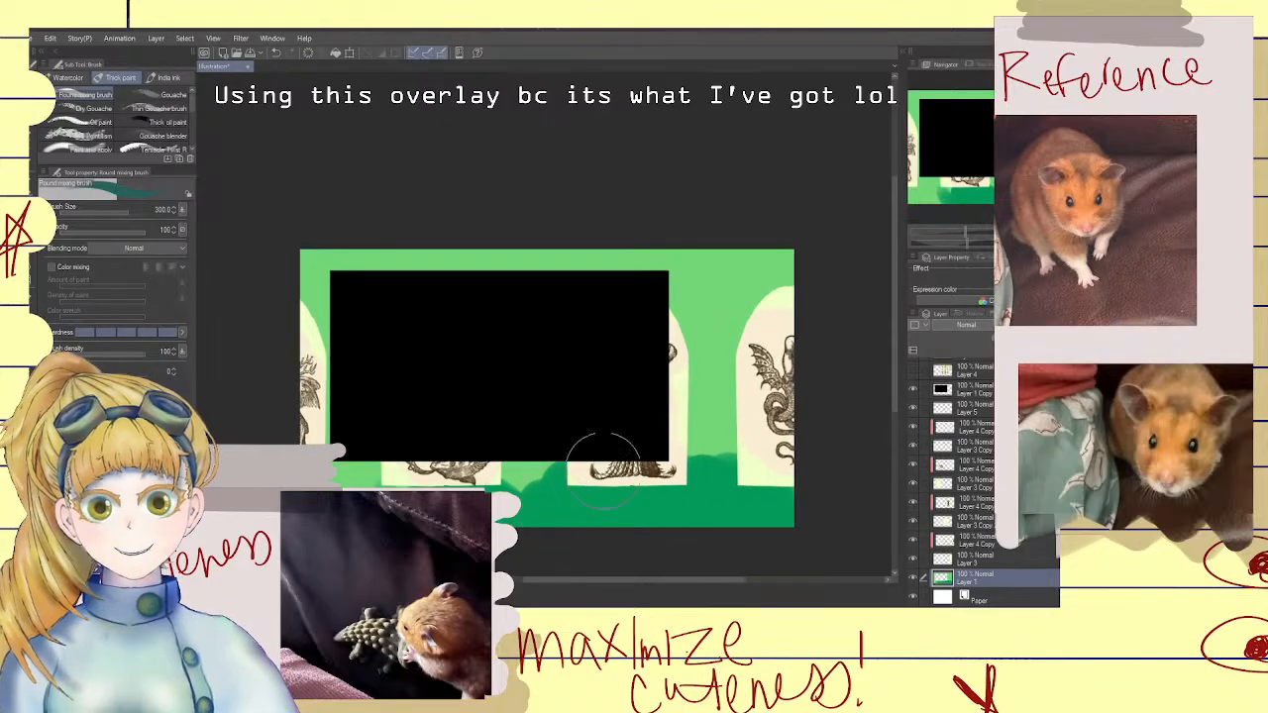
pyautogui.moveTo(723, 243)
pyautogui.mouseDown()
pyautogui.moveTo(722, 557)
pyautogui.moveTo(774, 270)
pyautogui.moveTo(781, 500)
pyautogui.moveTo(787, 367)
pyautogui.moveTo(729, 451)
pyautogui.moveTo(741, 463)
pyautogui.moveTo(725, 456)
pyautogui.moveTo(713, 233)
pyautogui.moveTo(676, 443)
pyautogui.moveTo(664, 289)
pyautogui.moveTo(647, 391)
pyautogui.moveTo(651, 371)
pyautogui.moveTo(719, 388)
pyautogui.moveTo(671, 289)
pyautogui.moveTo(723, 291)
pyautogui.moveTo(492, 255)
pyautogui.moveTo(474, 267)
pyautogui.moveTo(524, 265)
pyautogui.moveTo(312, 281)
pyautogui.moveTo(326, 340)
pyautogui.moveTo(329, 295)
pyautogui.moveTo(403, 344)
pyautogui.moveTo(462, 323)
pyautogui.moveTo(487, 395)
pyautogui.moveTo(526, 371)
pyautogui.moveTo(554, 387)
pyautogui.moveTo(603, 490)
pyautogui.moveTo(540, 462)
pyautogui.mouseUp()
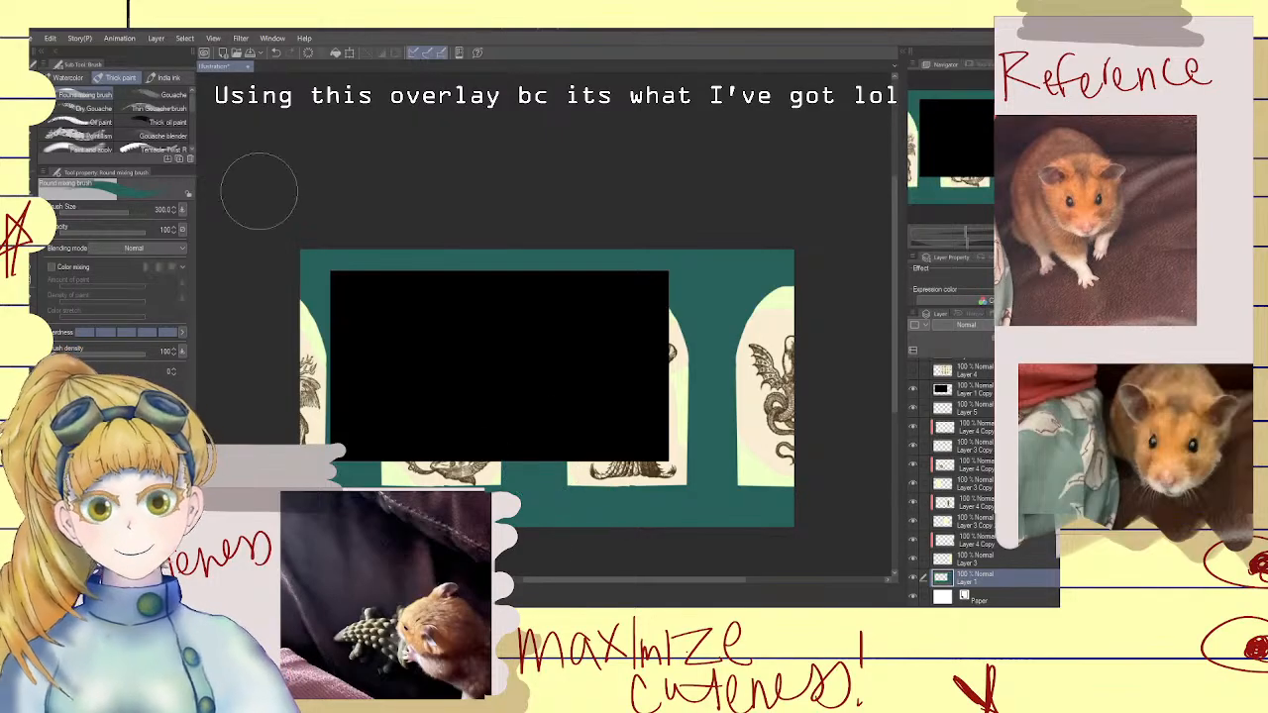
# Choose the Bricks decoration brush and enlarge it to size 250
pyautogui.press('b')
pyautogui.press('b')
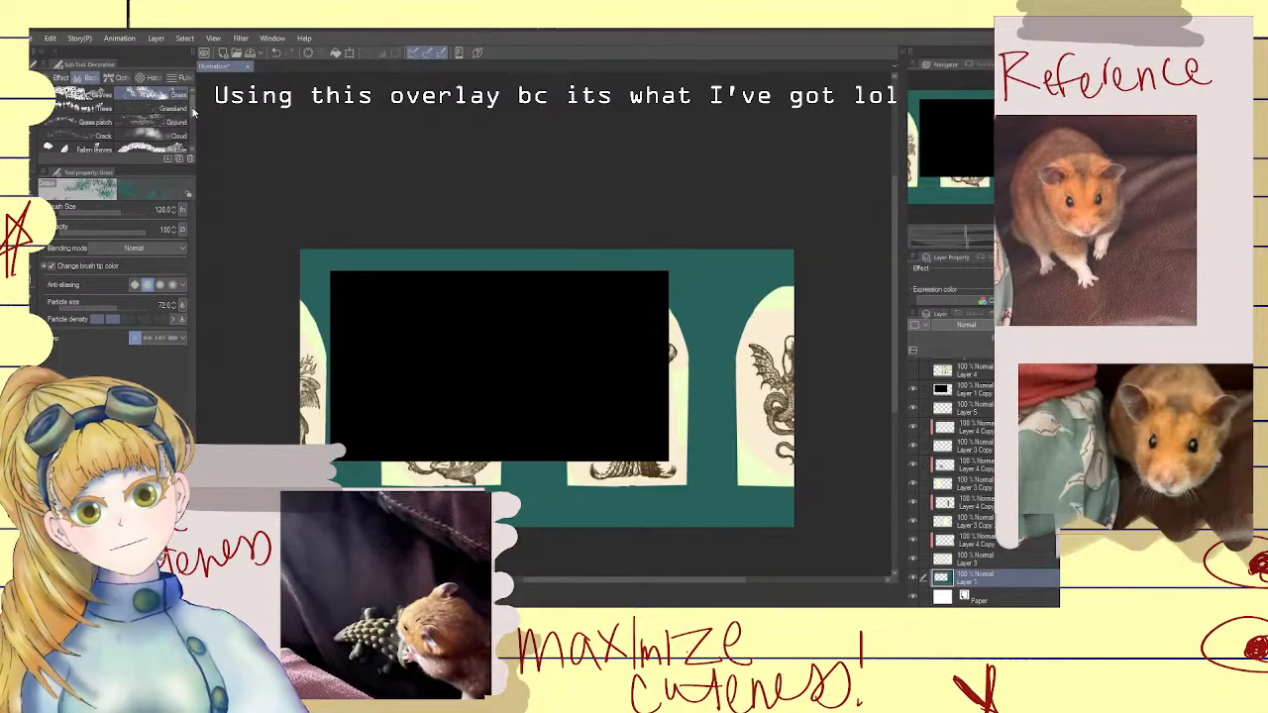
pyautogui.moveTo(192, 112); pyautogui.dragTo(193, 134)
pyautogui.click(104, 119)
pyautogui.click(103, 130)
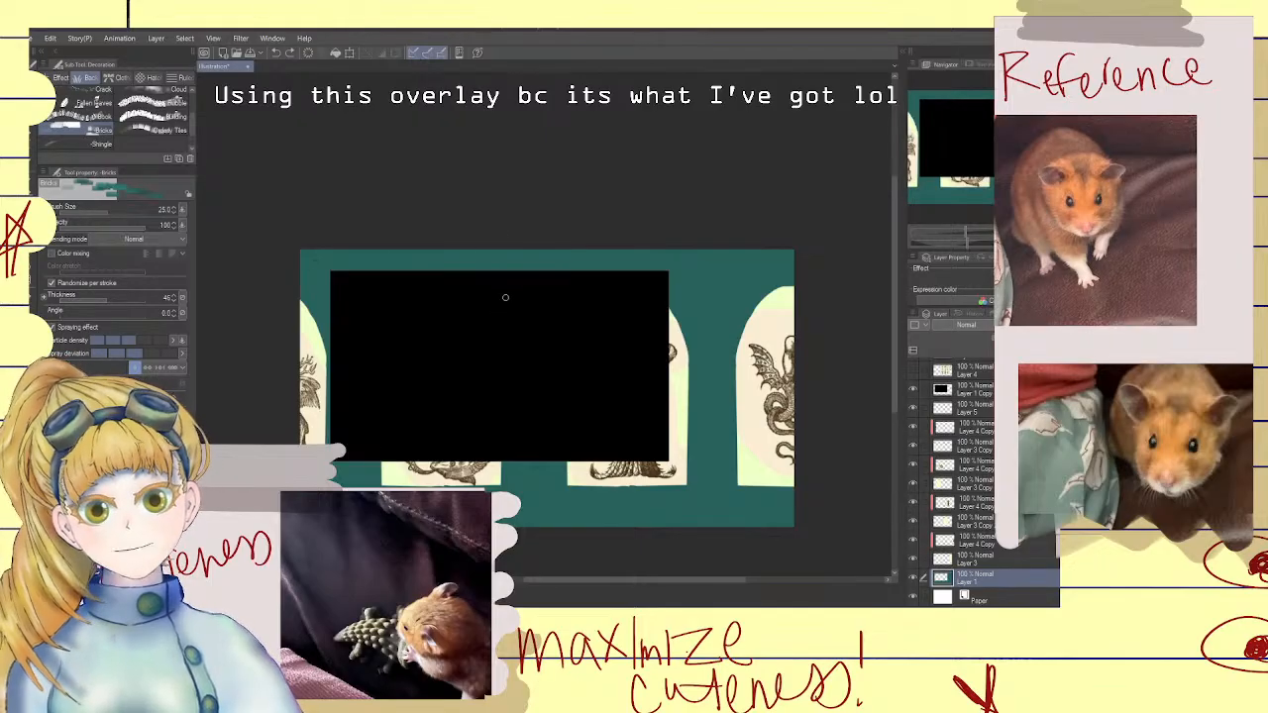
pyautogui.press(']')
pyautogui.press(']')
pyautogui.press(']')
pyautogui.press(']')
pyautogui.press(']')
pyautogui.press(']')
pyautogui.press(']')
pyautogui.press(']')
pyautogui.press(']')
pyautogui.press(']')
pyautogui.press(']')
pyautogui.press(']')
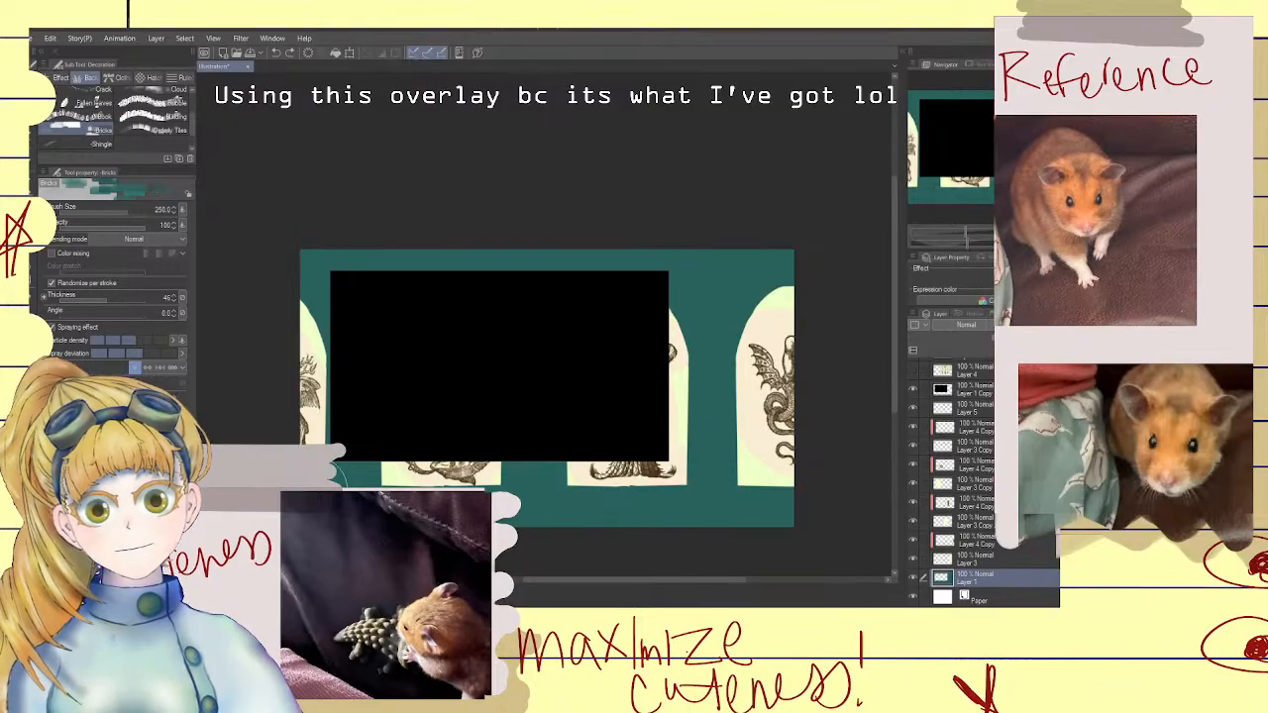
# Paint rows of teal bricks across the Layer 1 background below, between and above the arches
pyautogui.moveTo(369, 483); pyautogui.dragTo(655, 473)
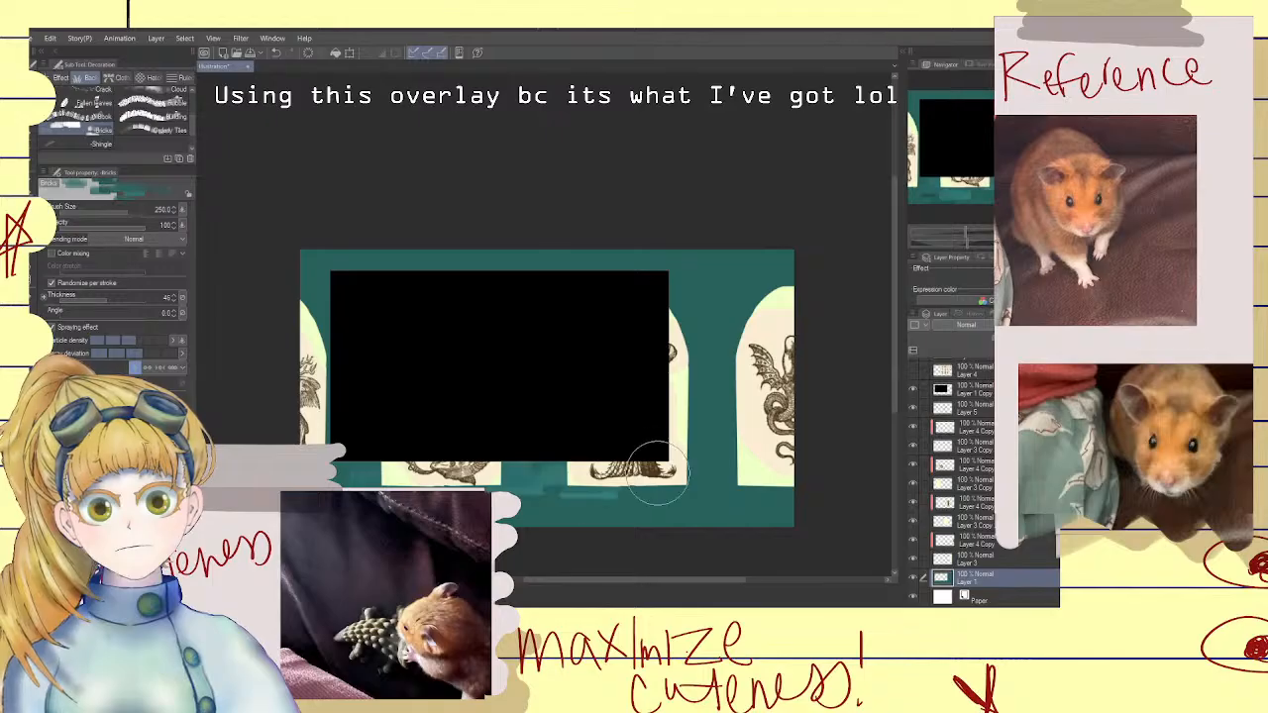
pyautogui.moveTo(511, 492); pyautogui.dragTo(629, 516)
pyautogui.moveTo(720, 507); pyautogui.dragTo(783, 492)
pyautogui.moveTo(690, 439); pyautogui.dragTo(823, 443)
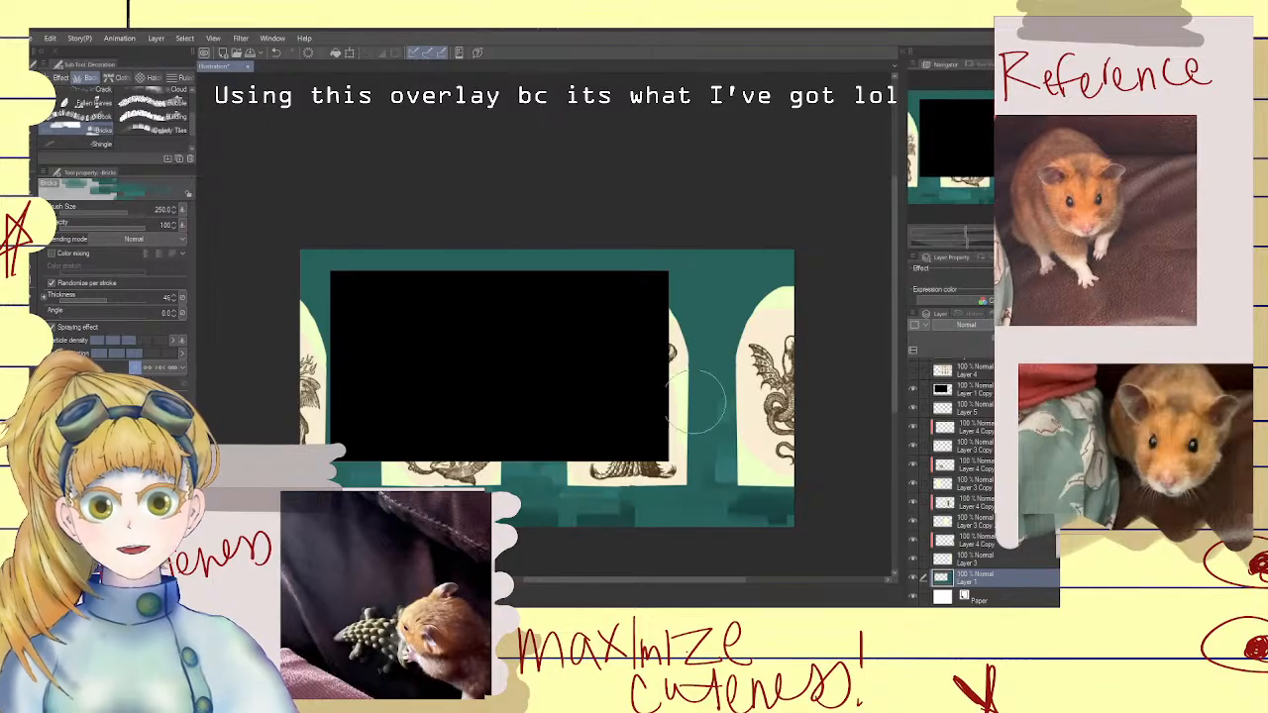
pyautogui.moveTo(645, 386); pyautogui.dragTo(814, 410)
pyautogui.moveTo(687, 341)
pyautogui.mouseDown()
pyautogui.moveTo(711, 296)
pyautogui.moveTo(643, 298)
pyautogui.moveTo(778, 323)
pyautogui.moveTo(757, 284)
pyautogui.moveTo(715, 262)
pyautogui.moveTo(844, 270)
pyautogui.moveTo(707, 280)
pyautogui.moveTo(702, 267)
pyautogui.moveTo(569, 262)
pyautogui.moveTo(404, 272)
pyautogui.moveTo(616, 271)
pyautogui.moveTo(299, 282)
pyautogui.mouseUp()
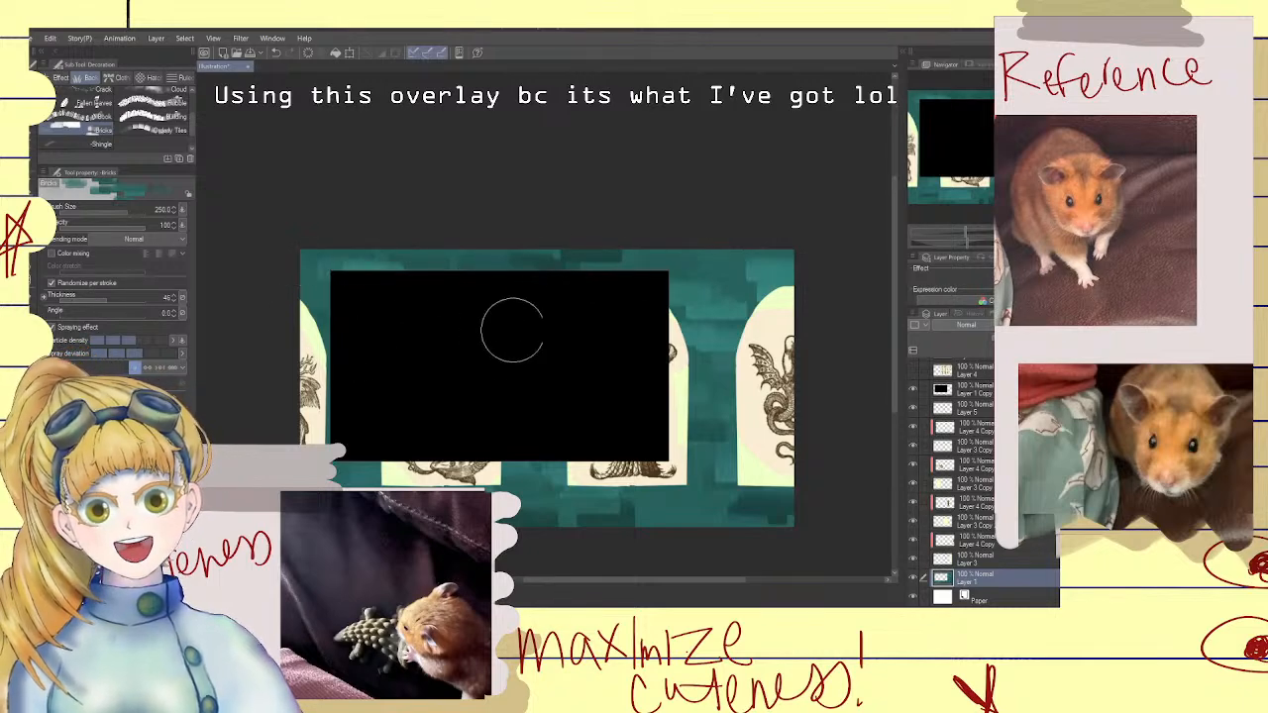
pyautogui.moveTo(729, 499)
pyautogui.mouseDown()
pyautogui.moveTo(389, 483)
pyautogui.moveTo(650, 507)
pyautogui.moveTo(495, 501)
pyautogui.mouseUp()
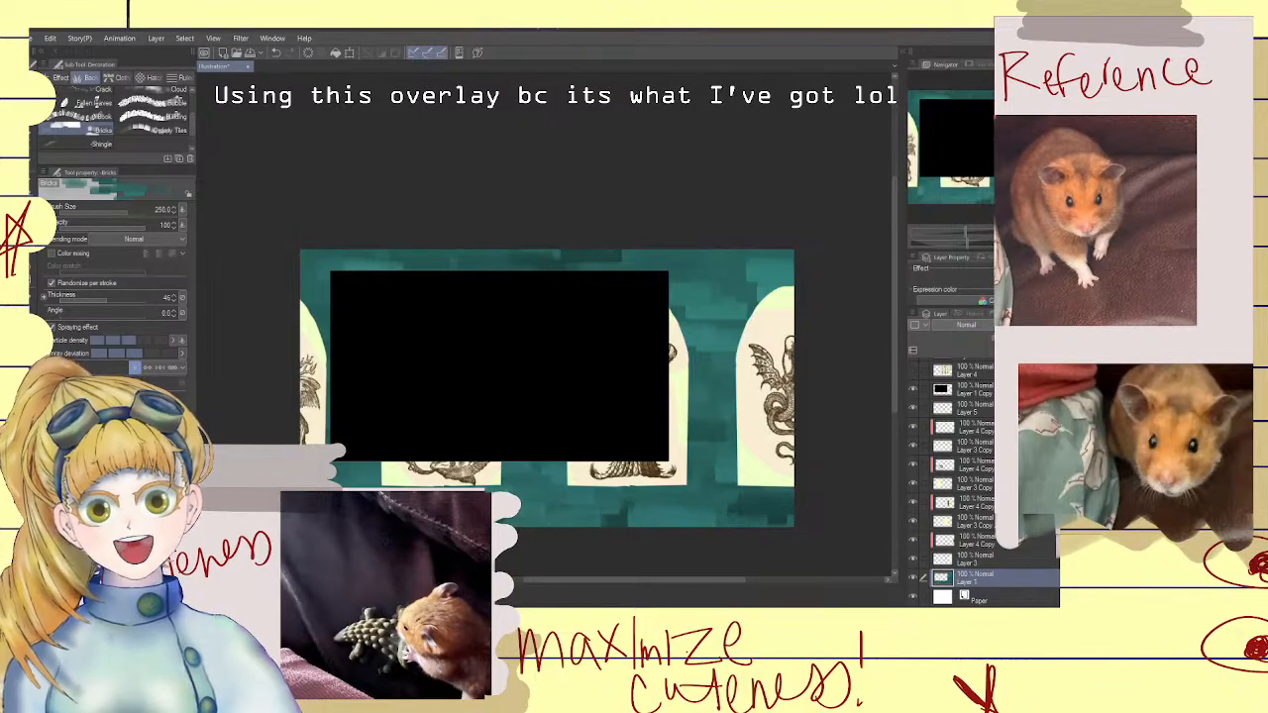
# Try lighter turquoise bricks along the lower edge of the background and undo them
pyautogui.click(124, 475)
pyautogui.moveTo(347, 479); pyautogui.dragTo(777, 497)
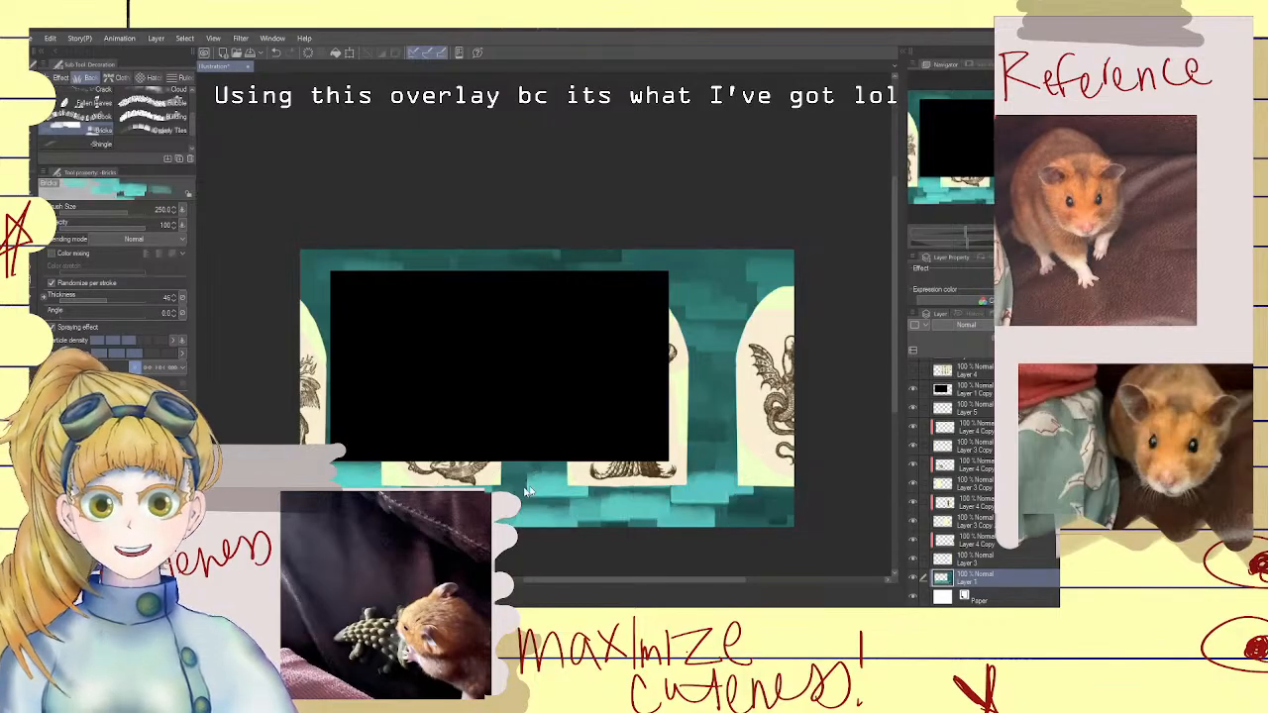
pyautogui.hotkey('ctrl', 'z')
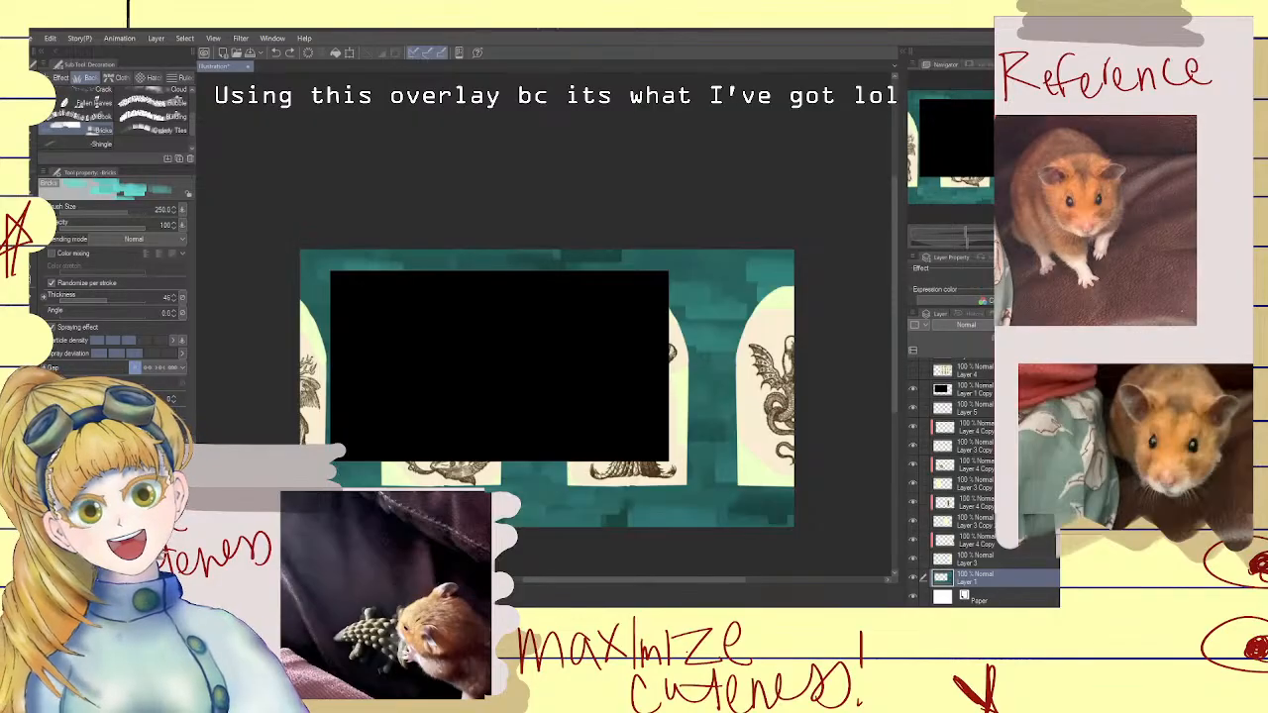
pyautogui.moveTo(347, 482); pyautogui.dragTo(605, 520)
pyautogui.hotkey('ctrl', 'z')
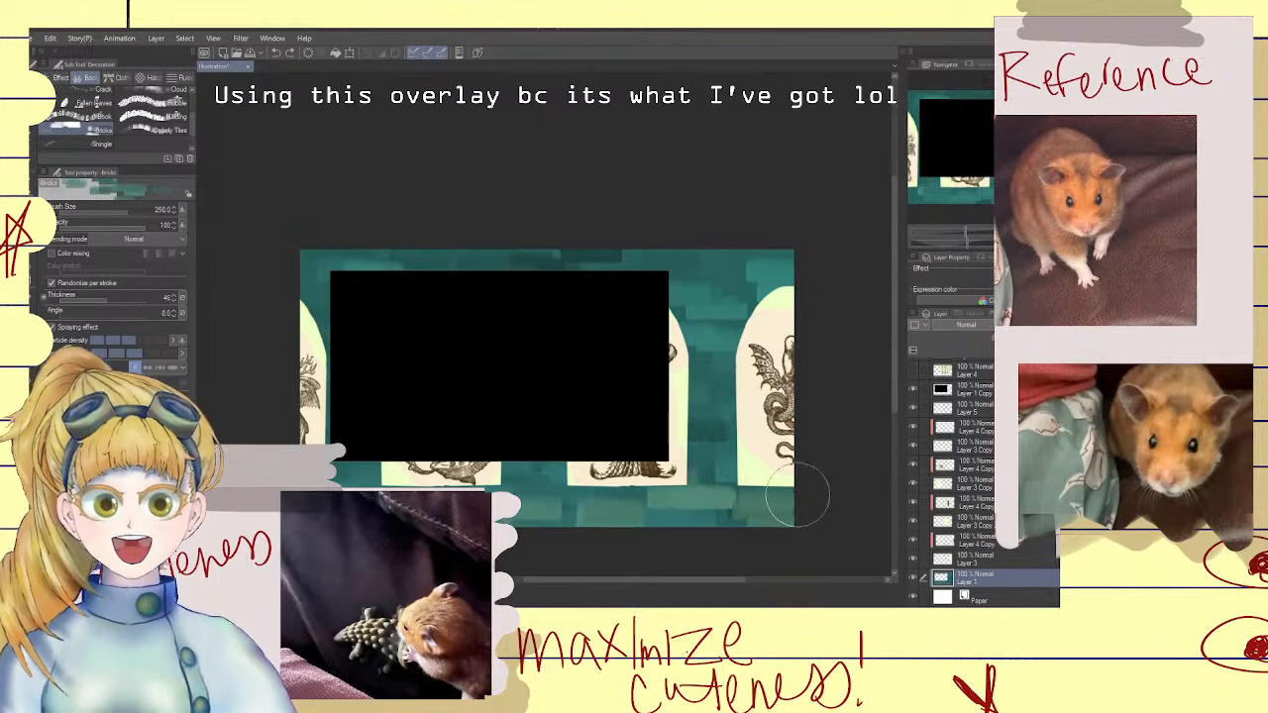
# Sample a teal from the wall and fill in smaller bricks across the Layer 1 background, reducing the Bricks brush to size 150
pyautogui.keyDown('alt'); pyautogui.click(499, 501); pyautogui.keyUp('alt')
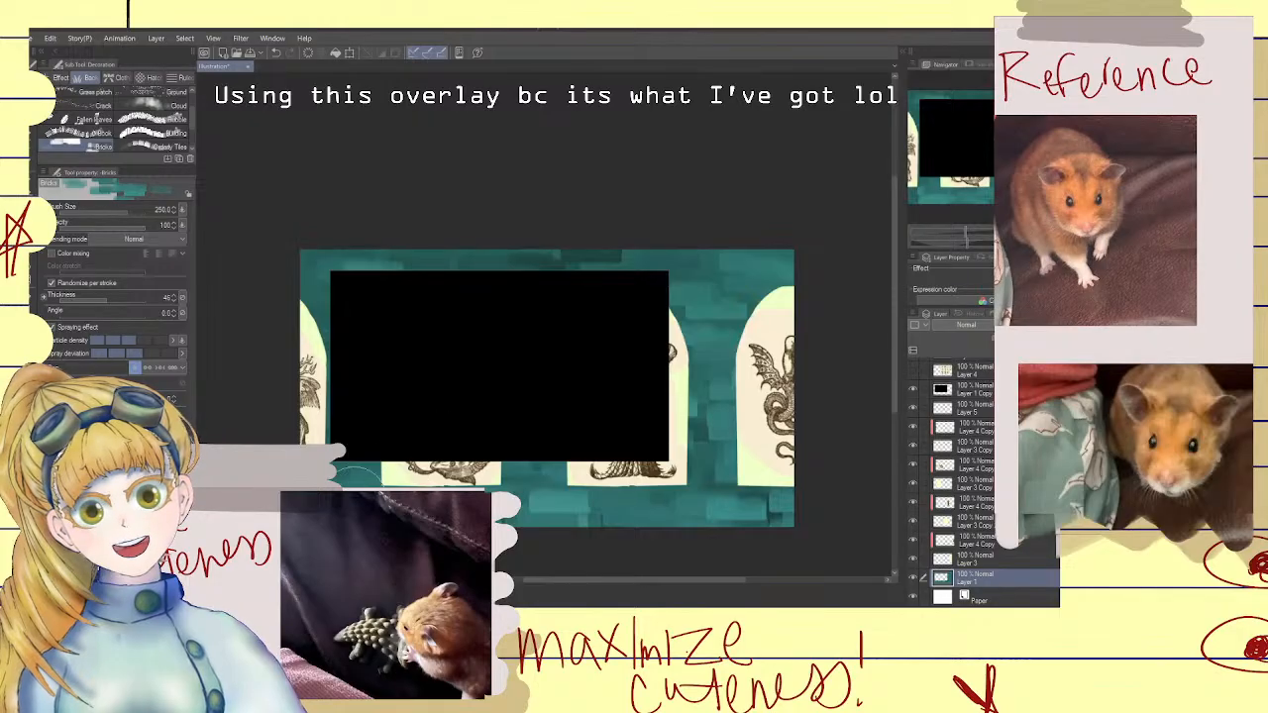
pyautogui.press('[')
pyautogui.press('[')
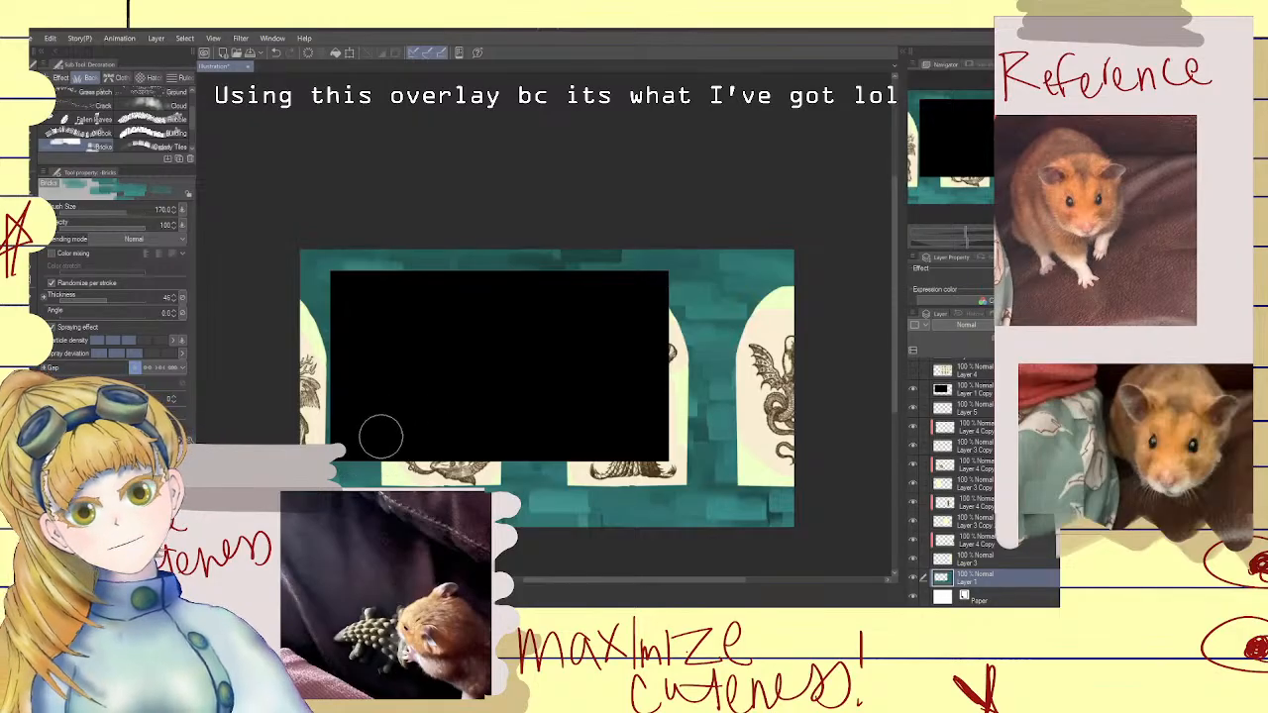
pyautogui.press('[')
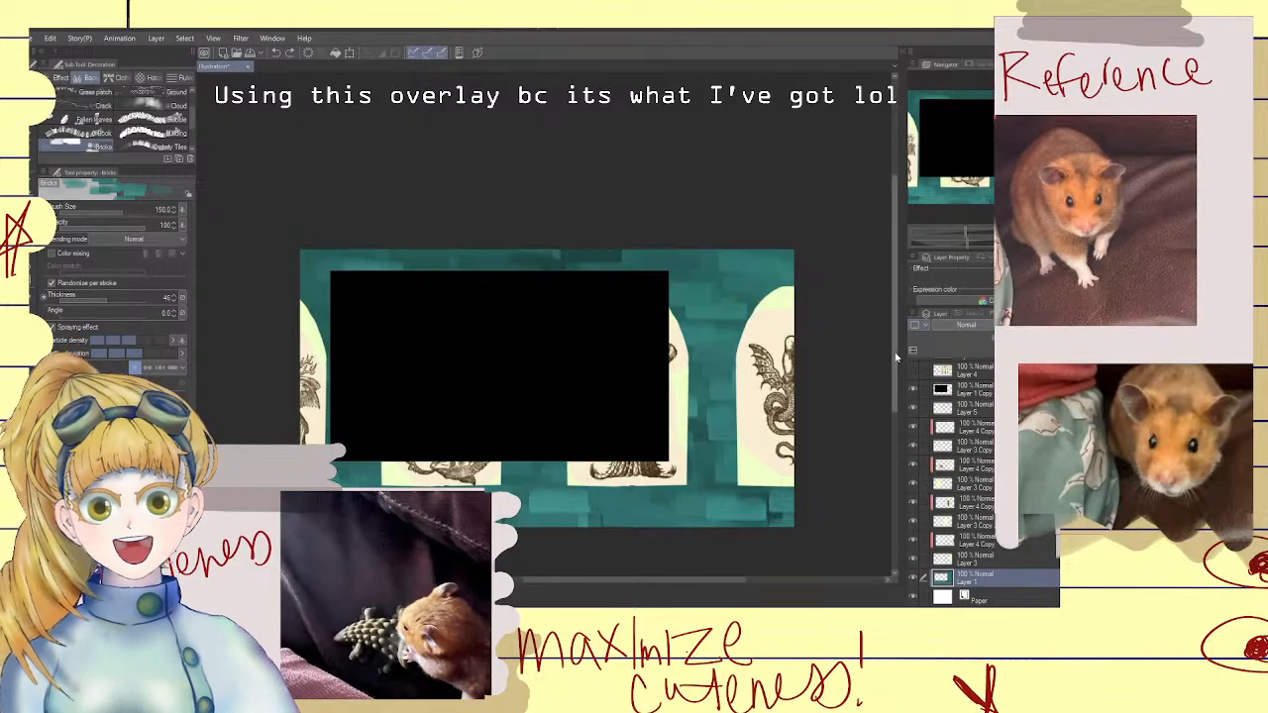
pyautogui.scroll(-3, 886, 387)
pyautogui.moveTo(887, 398); pyautogui.dragTo(887, 400)
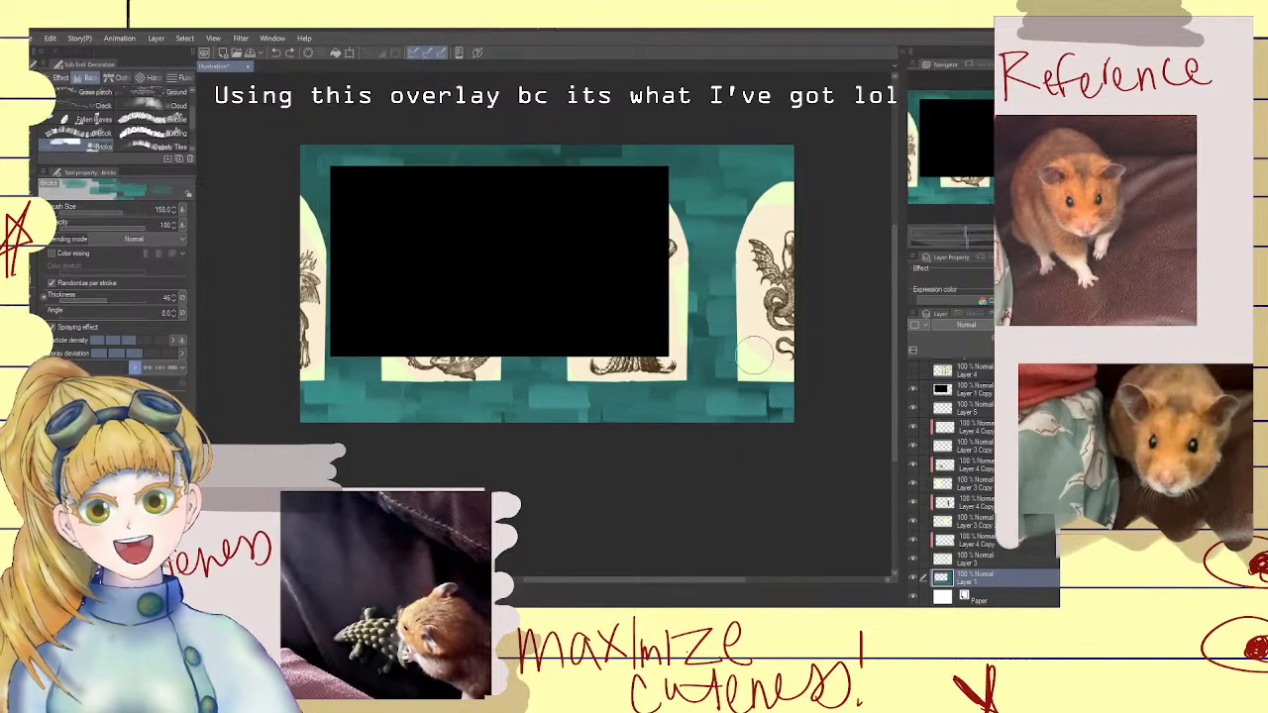
pyautogui.scroll(1, 760, 354)
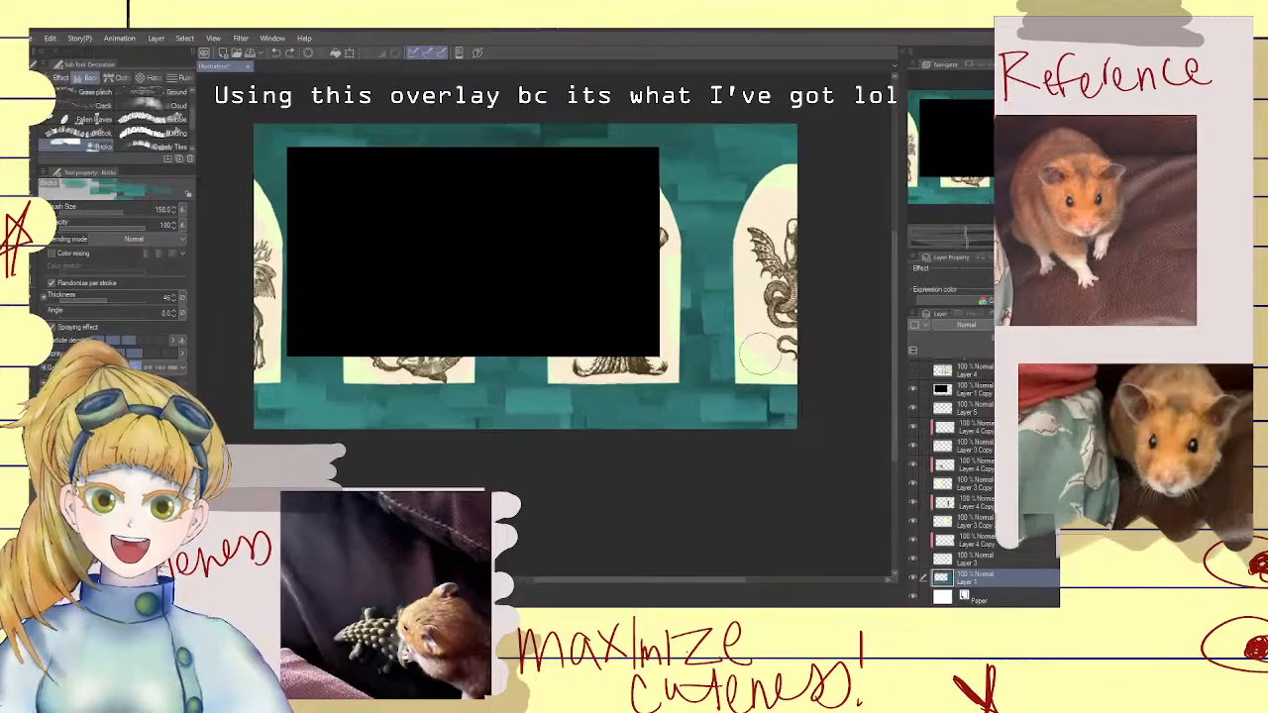
pyautogui.scroll(-1, 761, 353)
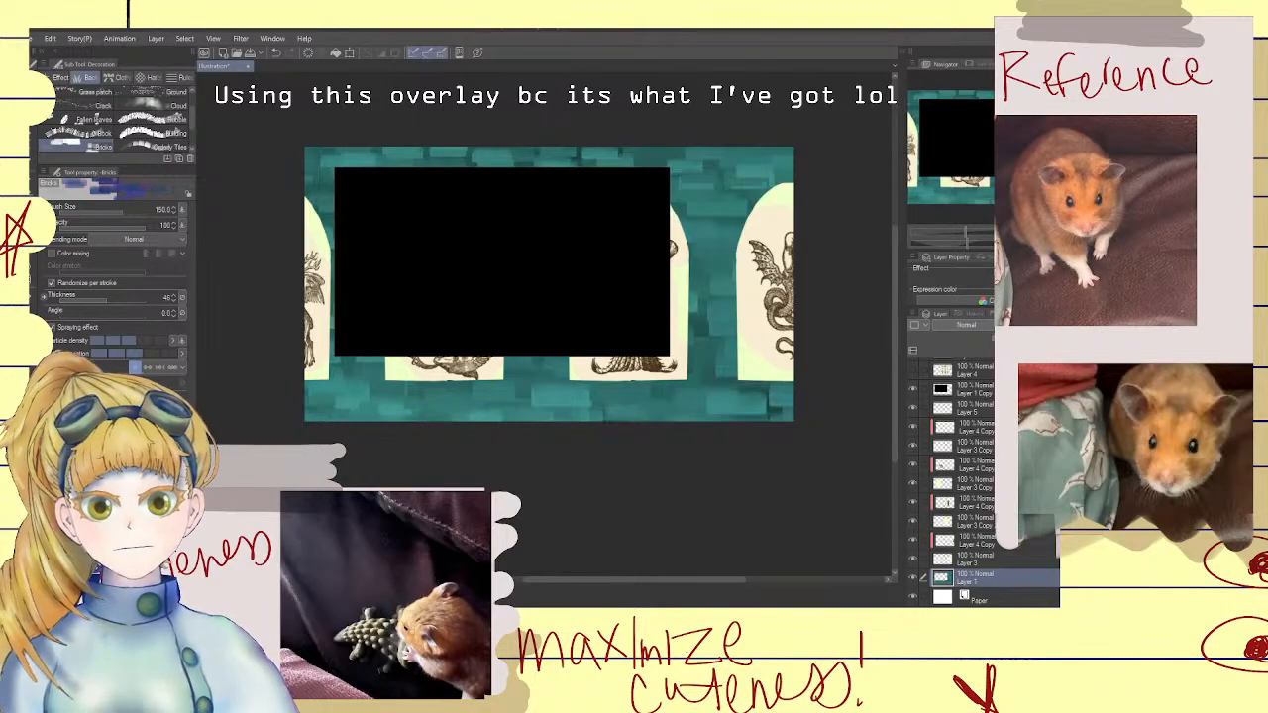
# Try full-opacity blue-purple bricks along the lower edge of the background and undo them
pyautogui.moveTo(322, 400); pyautogui.dragTo(564, 406)
pyautogui.hotkey('ctrl', 'z')
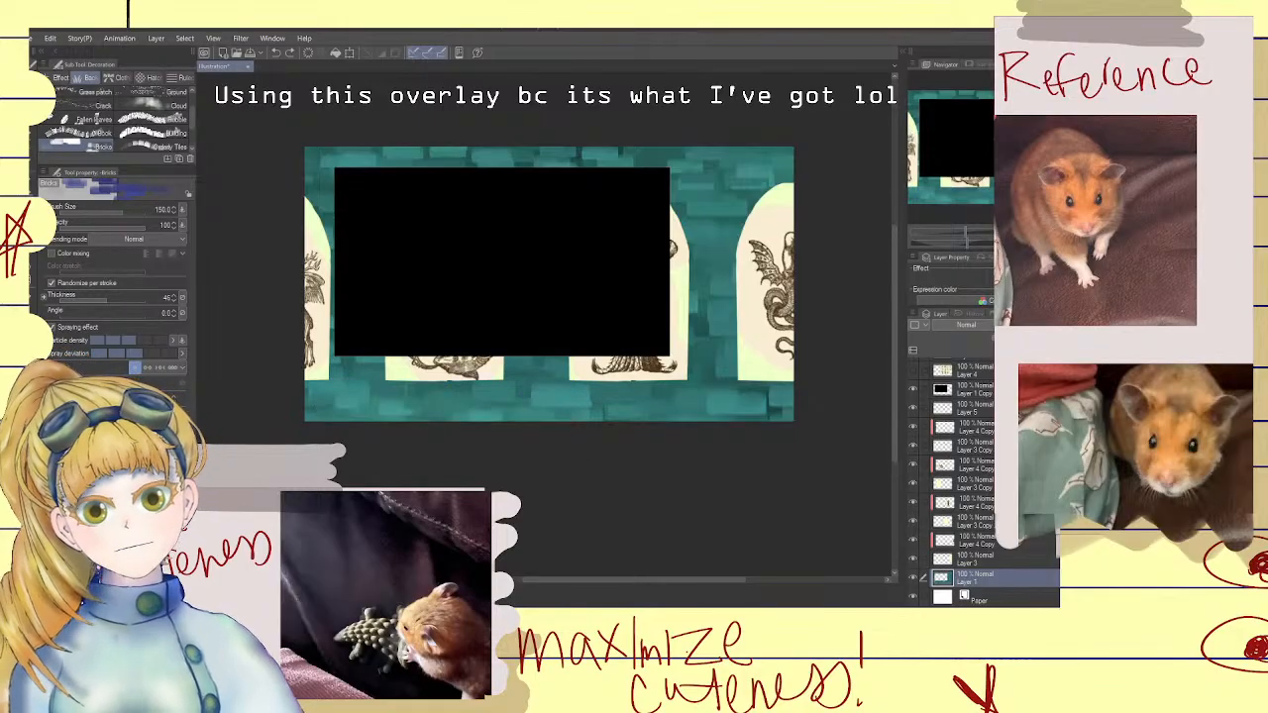
pyautogui.moveTo(297, 404); pyautogui.dragTo(553, 421)
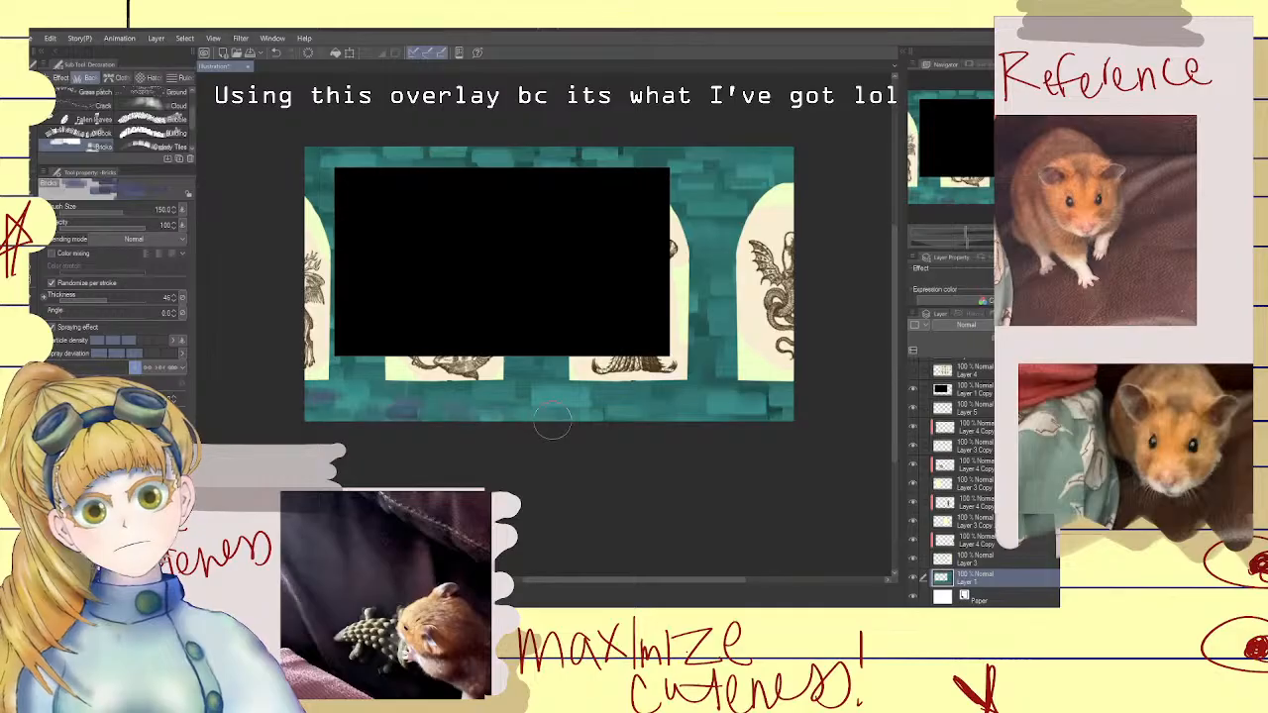
pyautogui.hotkey('ctrl', 'z')
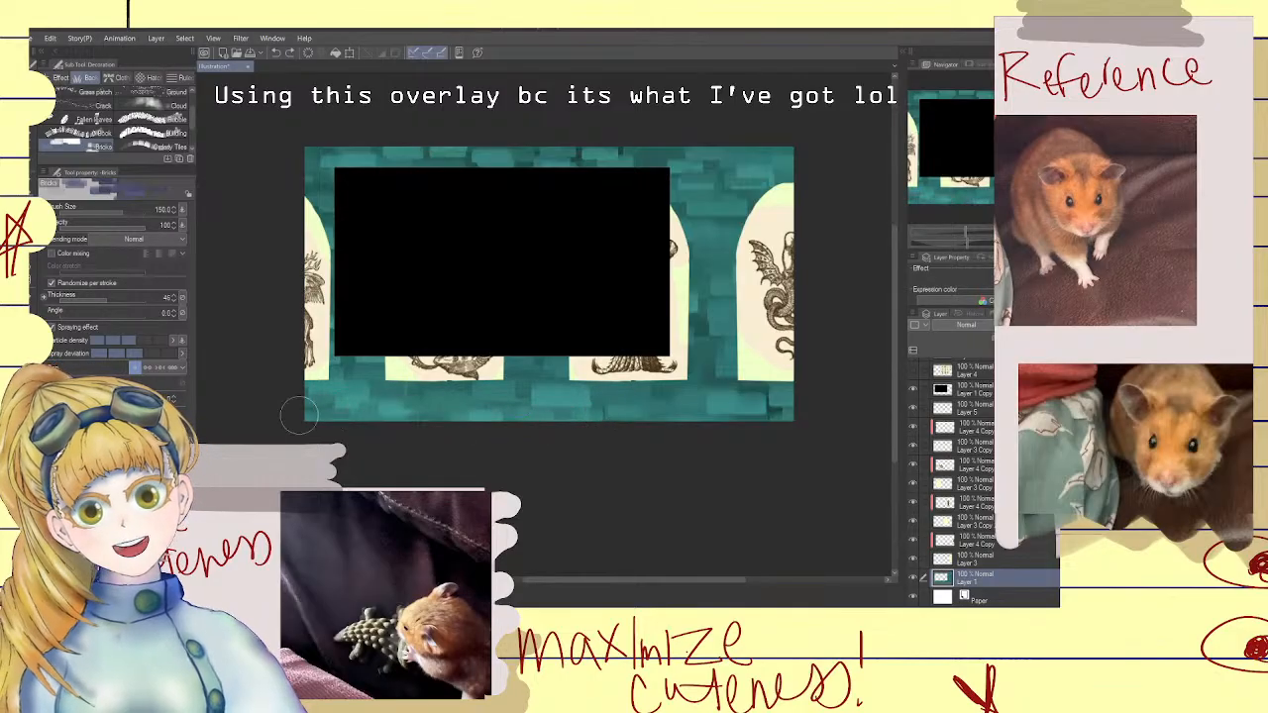
pyautogui.moveTo(297, 398); pyautogui.dragTo(327, 404)
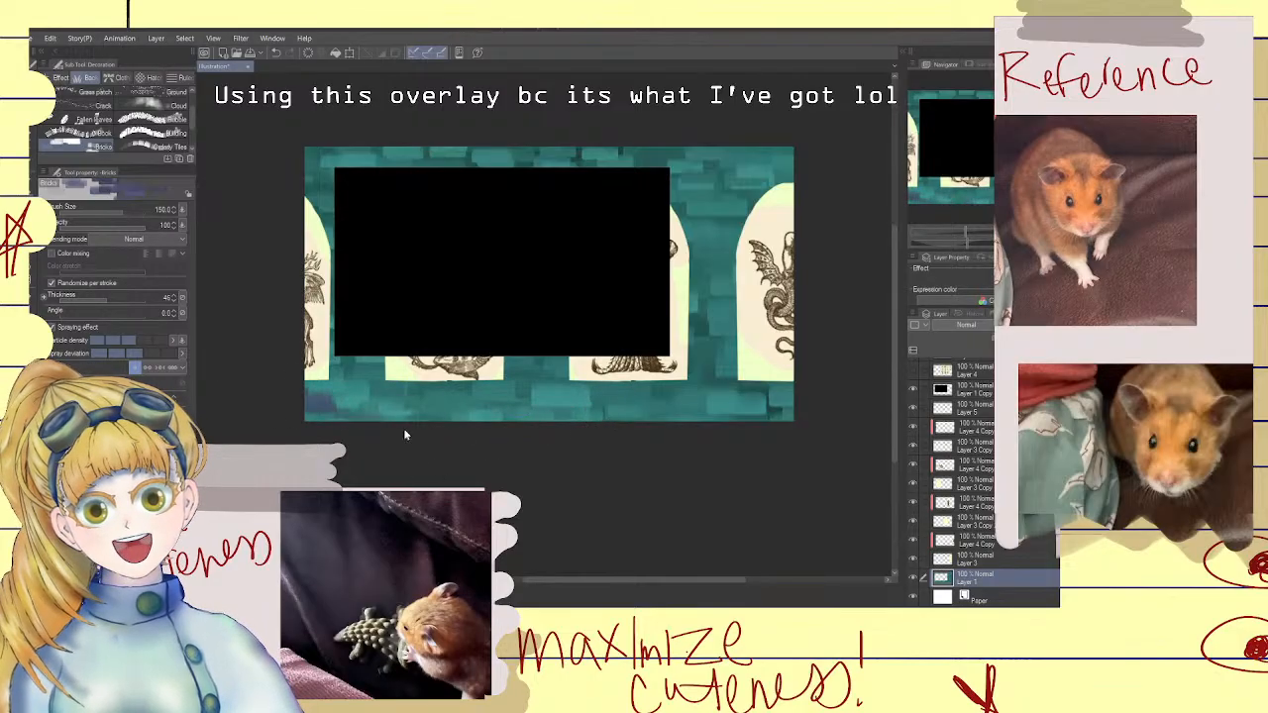
pyautogui.hotkey('ctrl', 'z')
# Lower the Bricks brush opacity to 19 and paint faint blue-purple bricks over the teal wall at size 250
pyautogui.click(77, 230)
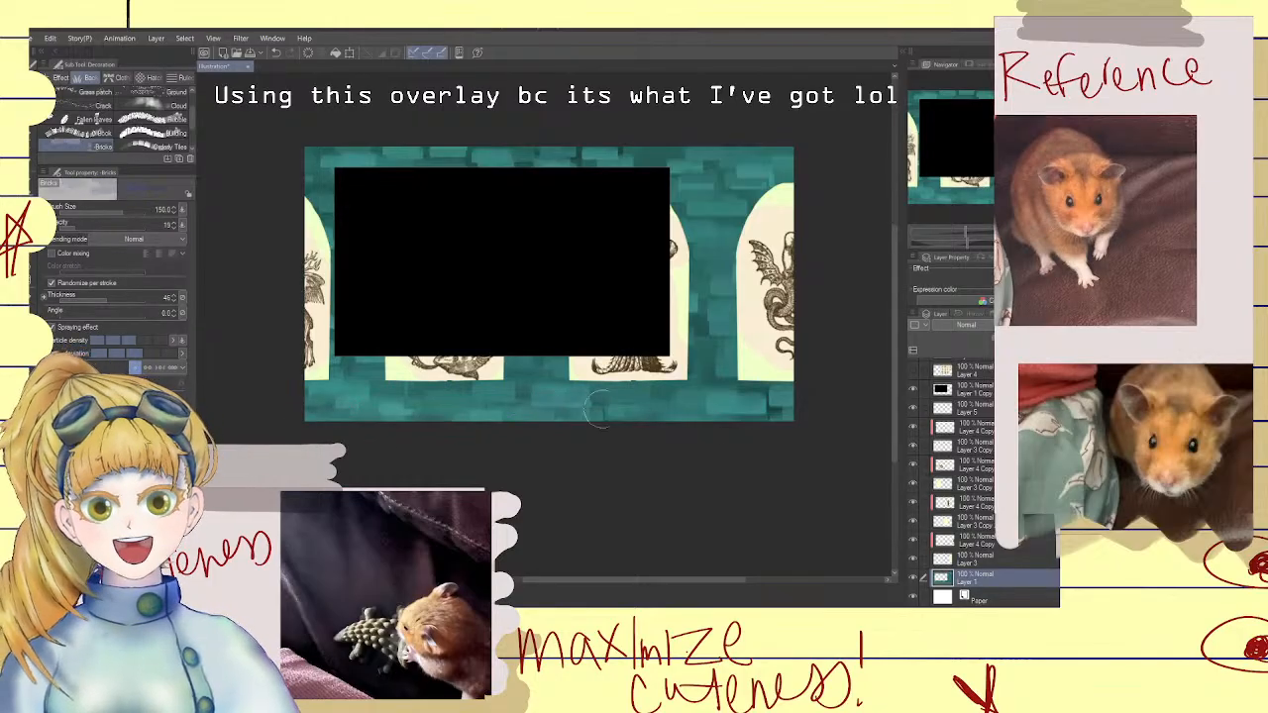
pyautogui.hotkey('ctrl', 'z')
pyautogui.press(']')
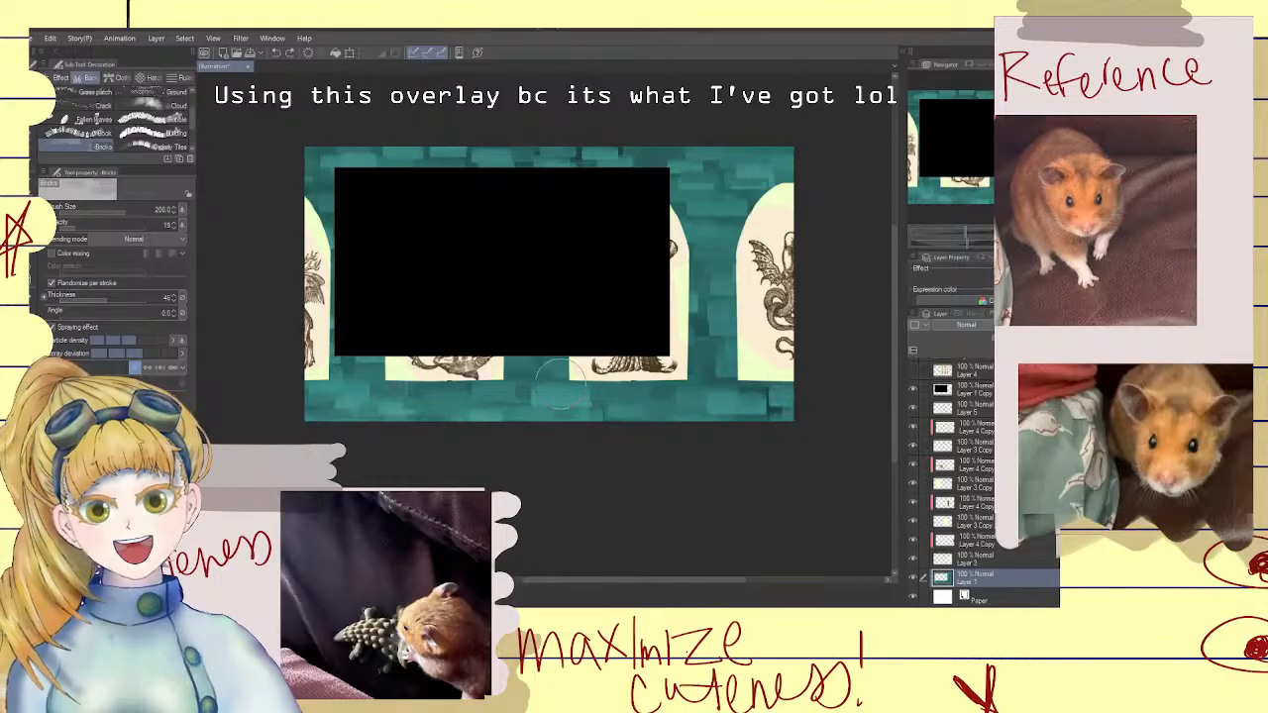
pyautogui.press(']')
pyautogui.press(']')
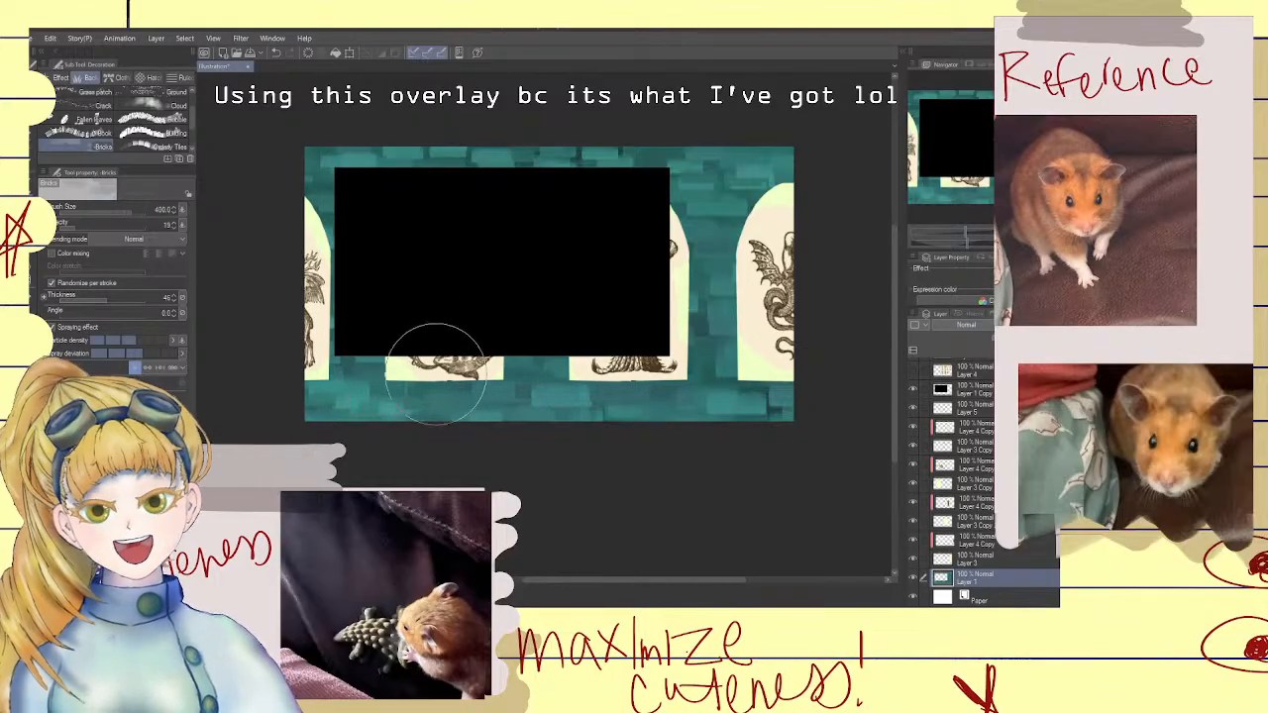
pyautogui.press('[')
pyautogui.press('[')
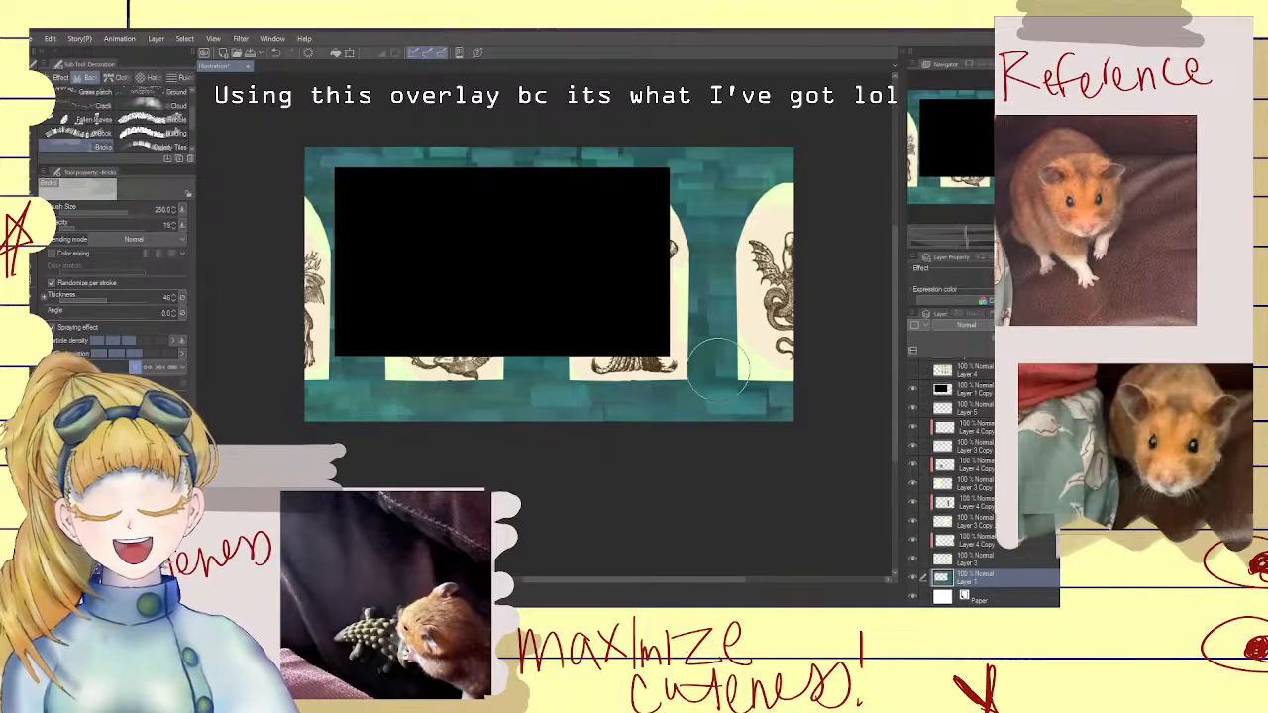
# Shade the bricks around the arches with the Soft airbrush in Multiply blending mode
pyautogui.press('b')
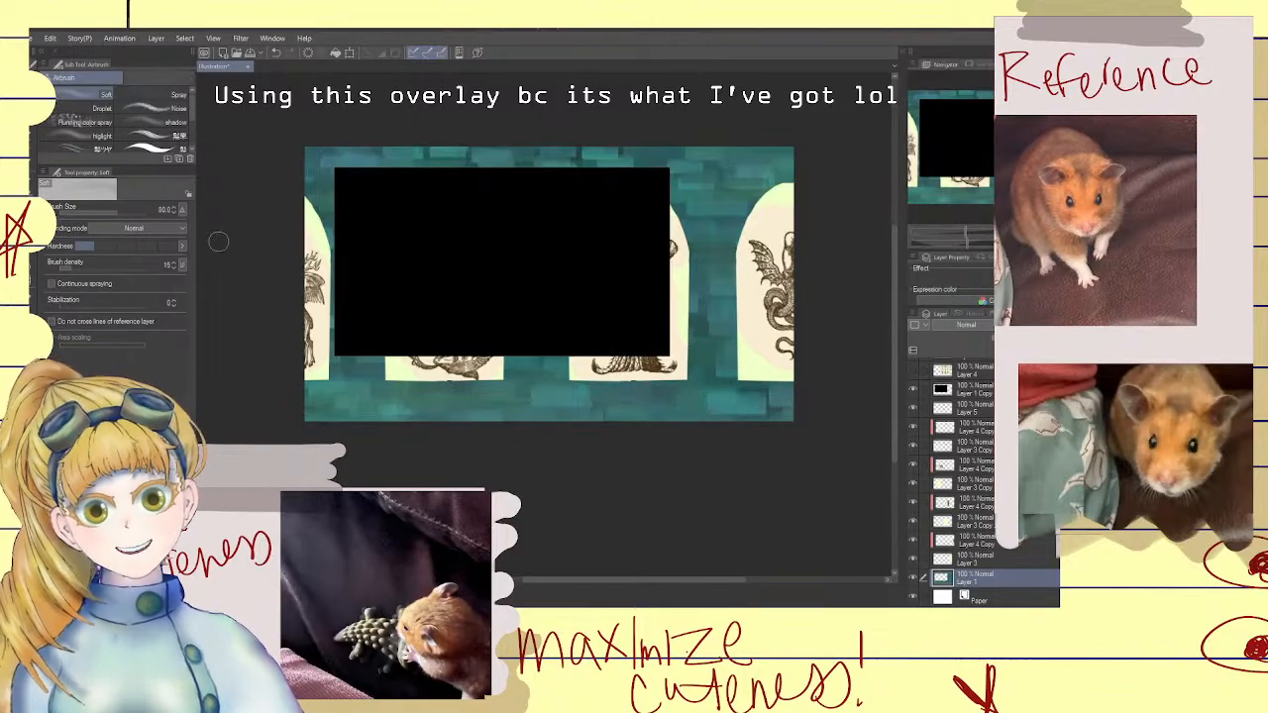
pyautogui.click(137, 229)
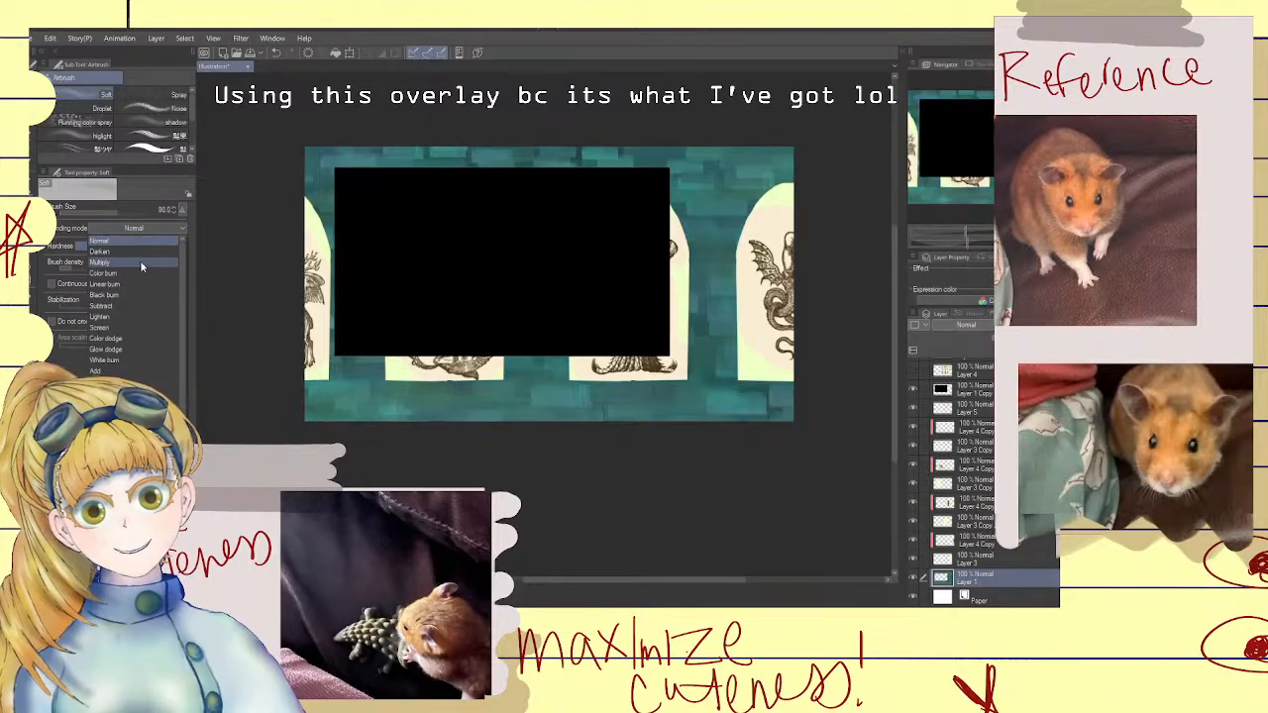
pyautogui.click(139, 262)
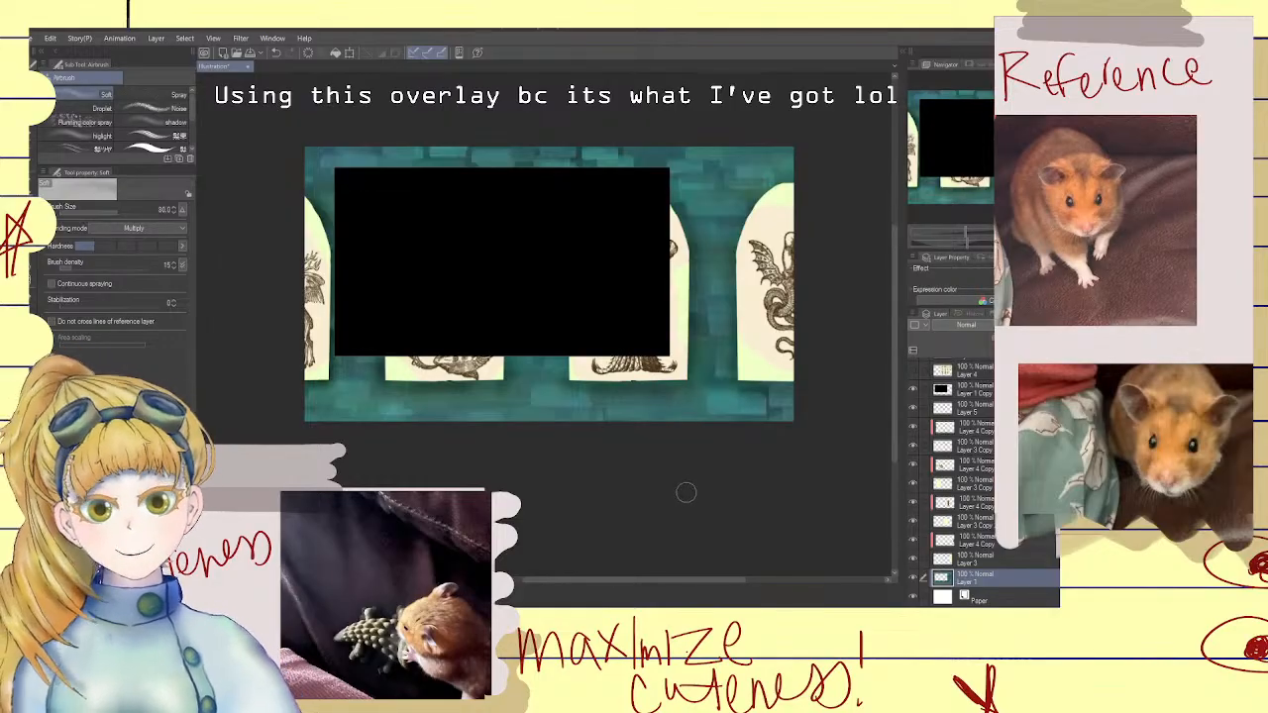
# Enlarge the Soft airbrush to size 400 and tint the brick wall further, switching its blending mode to Soft light
pyautogui.click(131, 212)
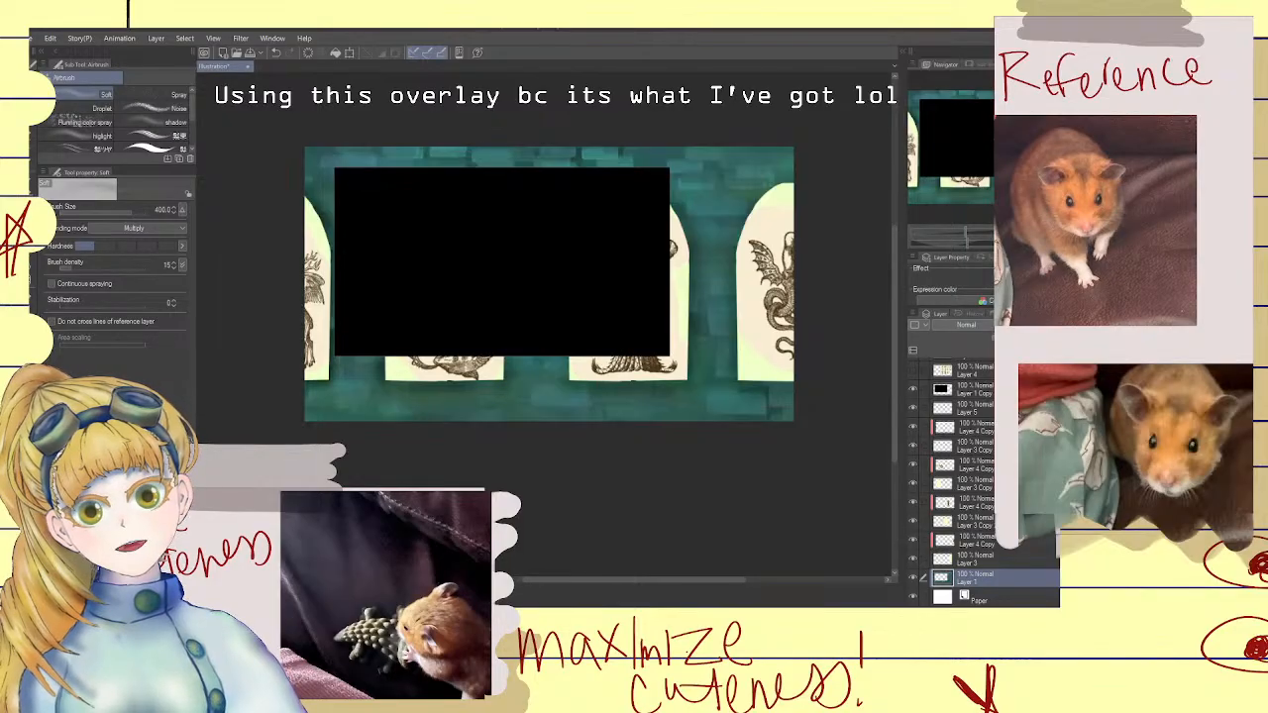
pyautogui.click(163, 228)
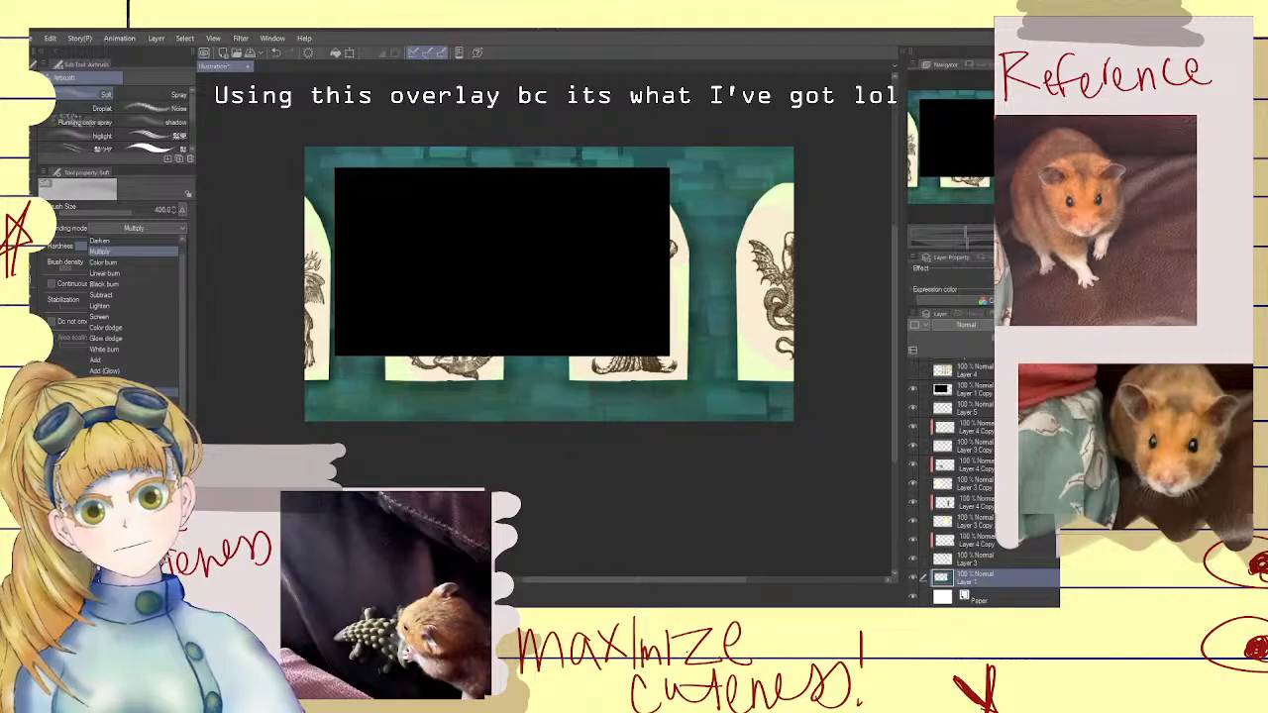
pyautogui.click(124, 392)
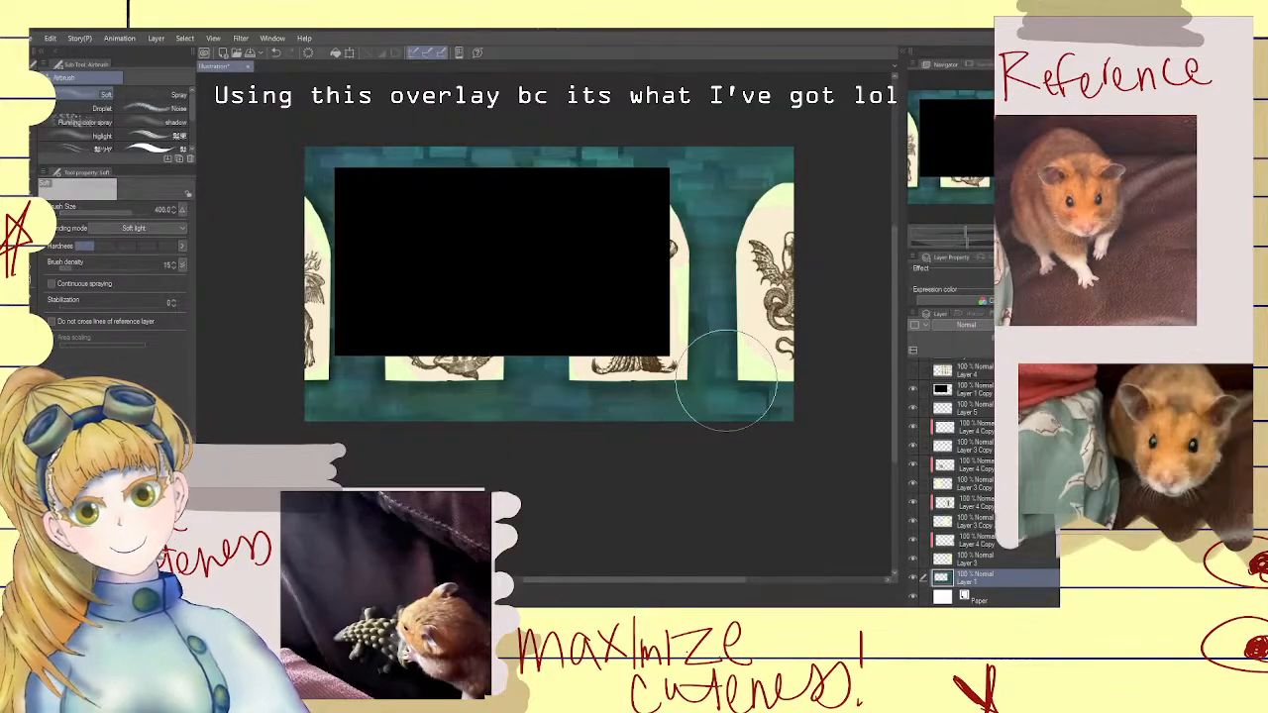
# Add a new layer above the winged creature's clipped Layer 4 Copy and set the engraving layer's opacity to 47%
pyautogui.click(985, 539)
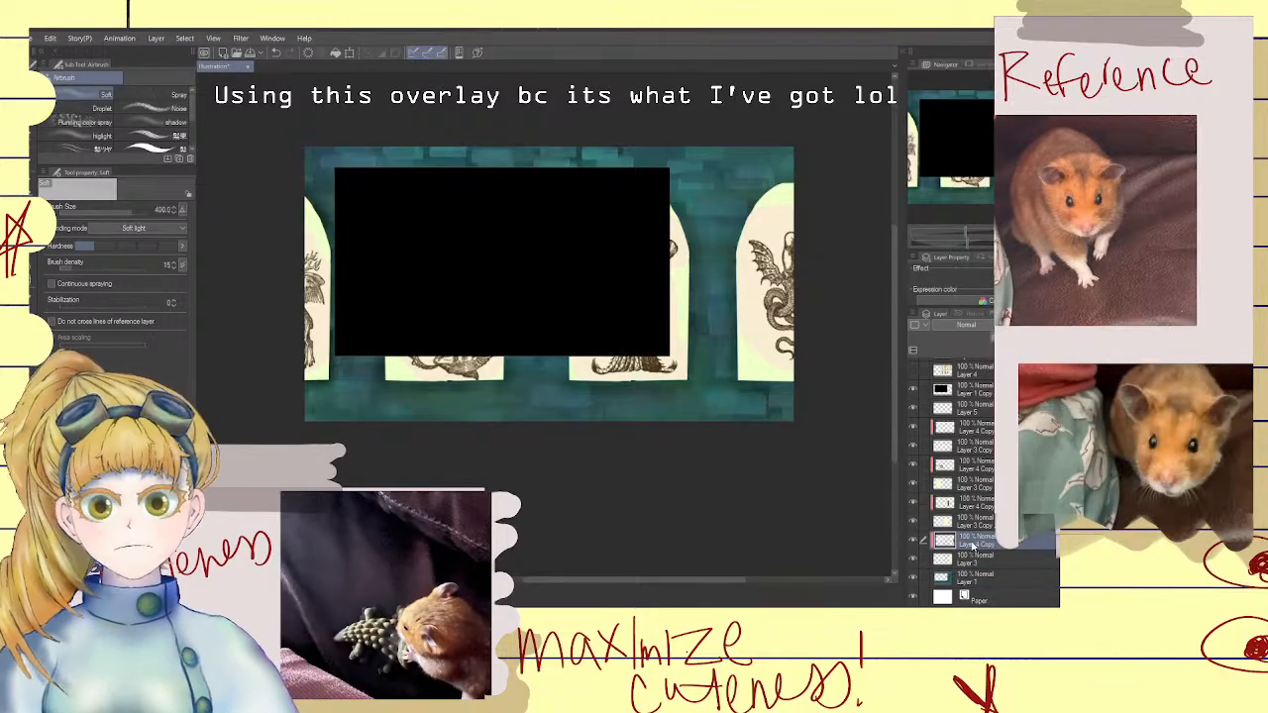
pyautogui.scroll(5, 793, 387)
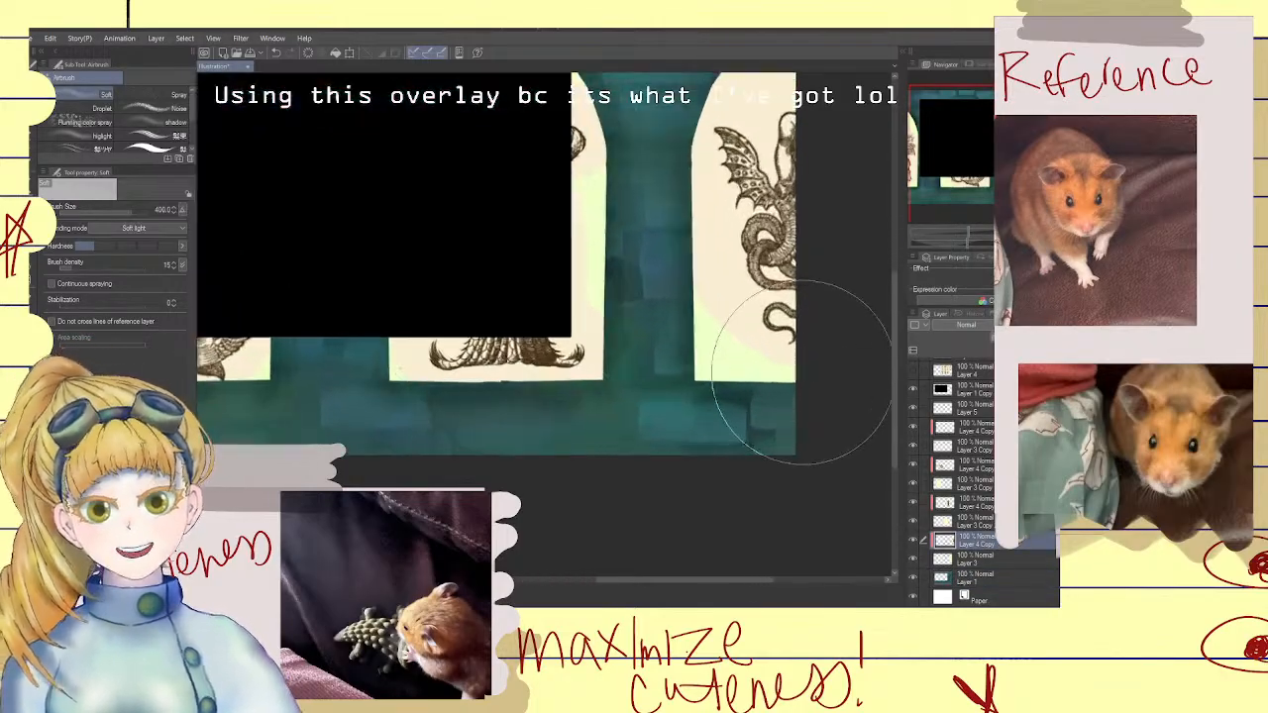
pyautogui.scroll(4, 842, 256)
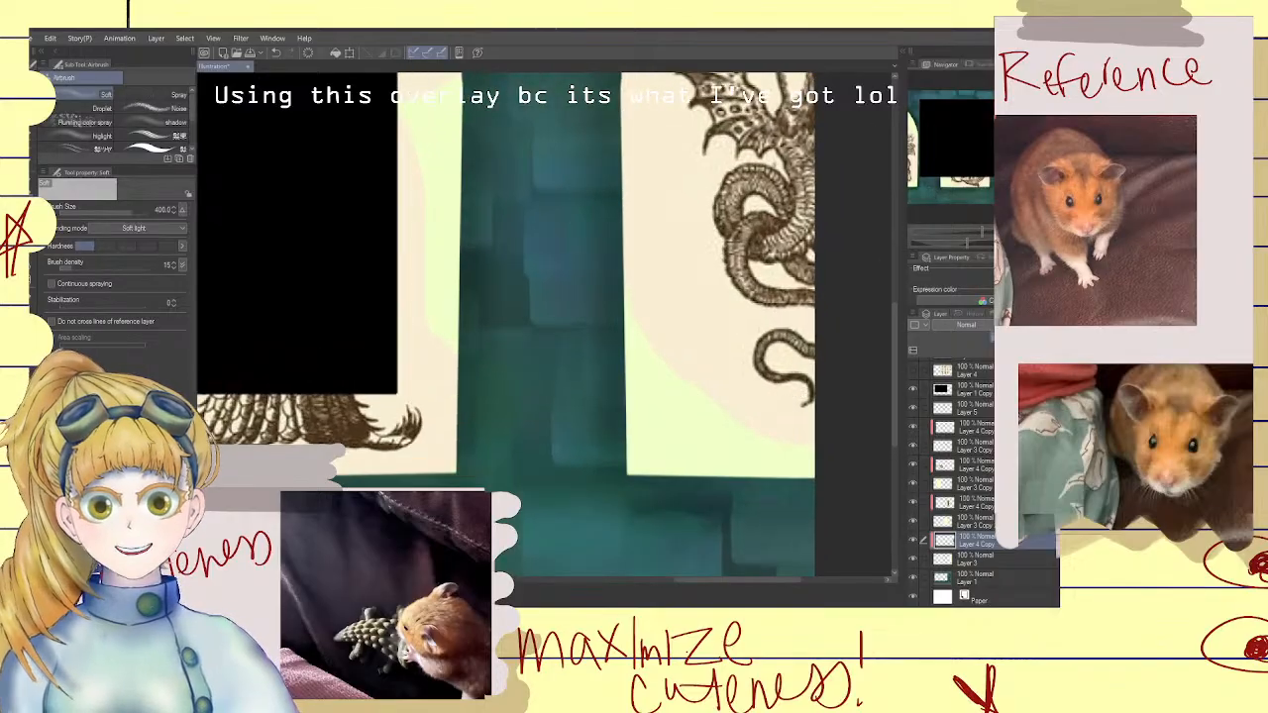
pyautogui.scroll(-4, 832, 333)
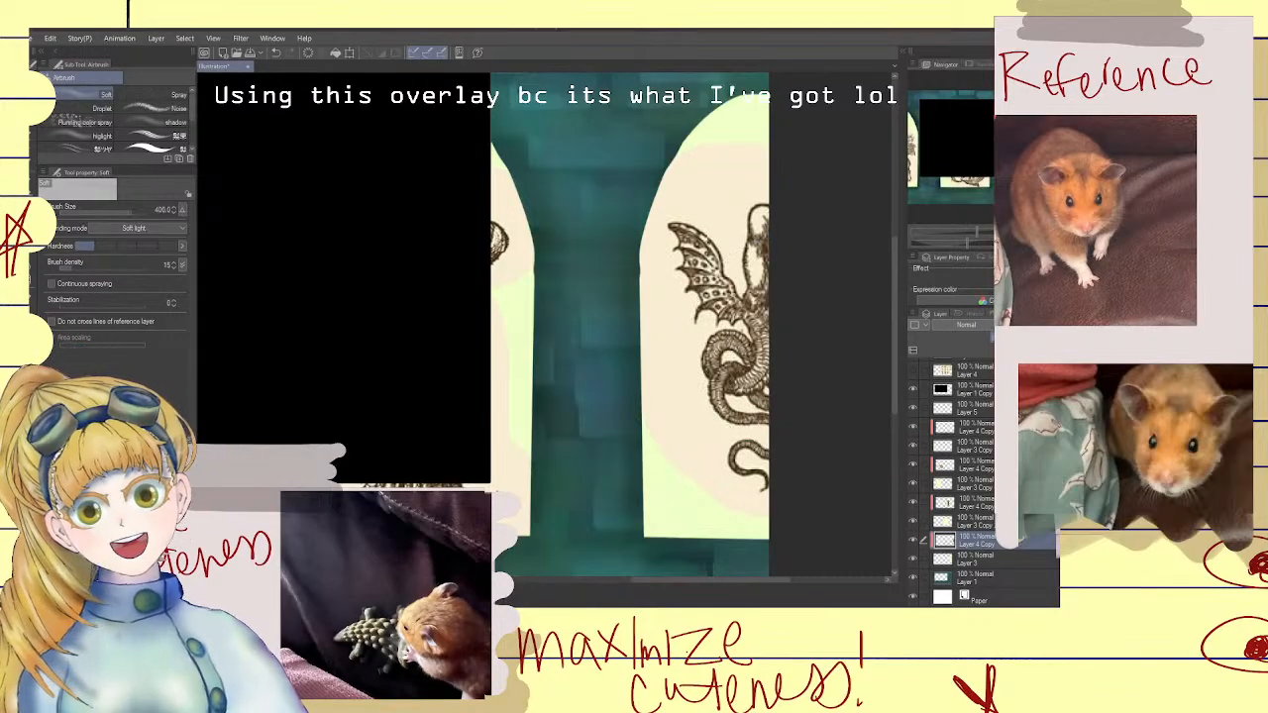
pyautogui.hotkey('ctrl', 'shift', 'n')
pyautogui.click(995, 560)
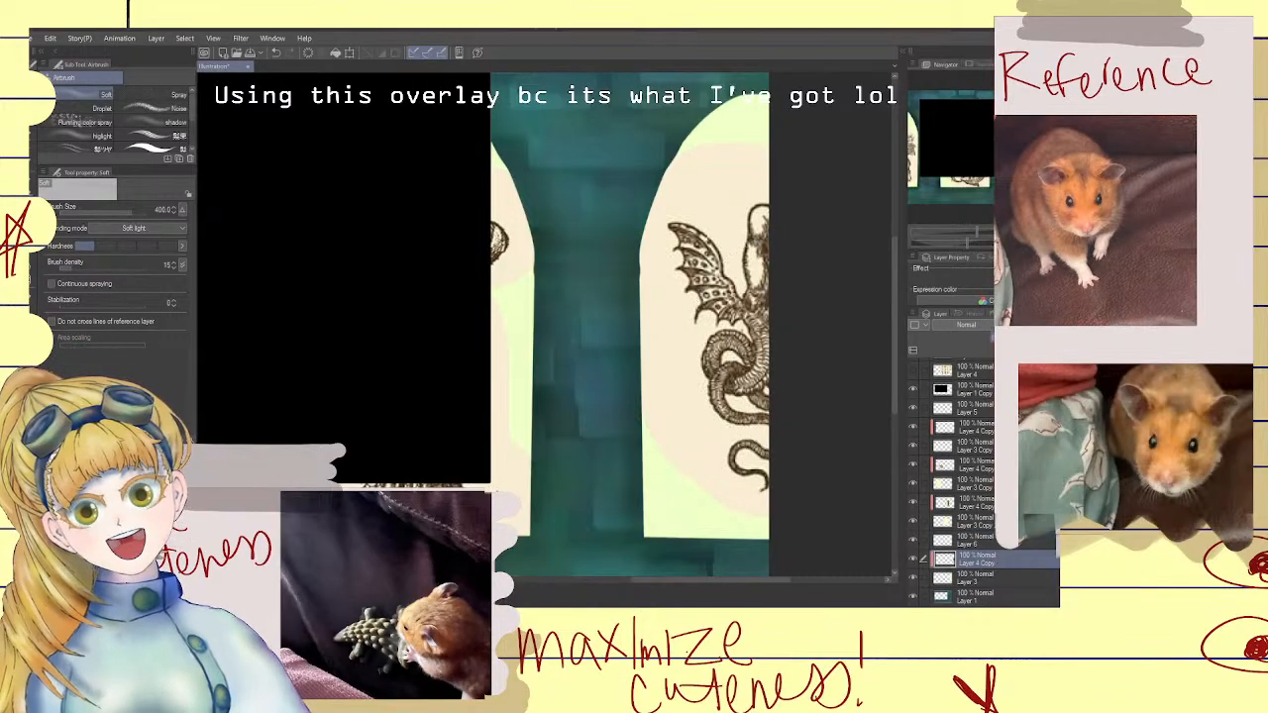
pyautogui.click(1018, 325)
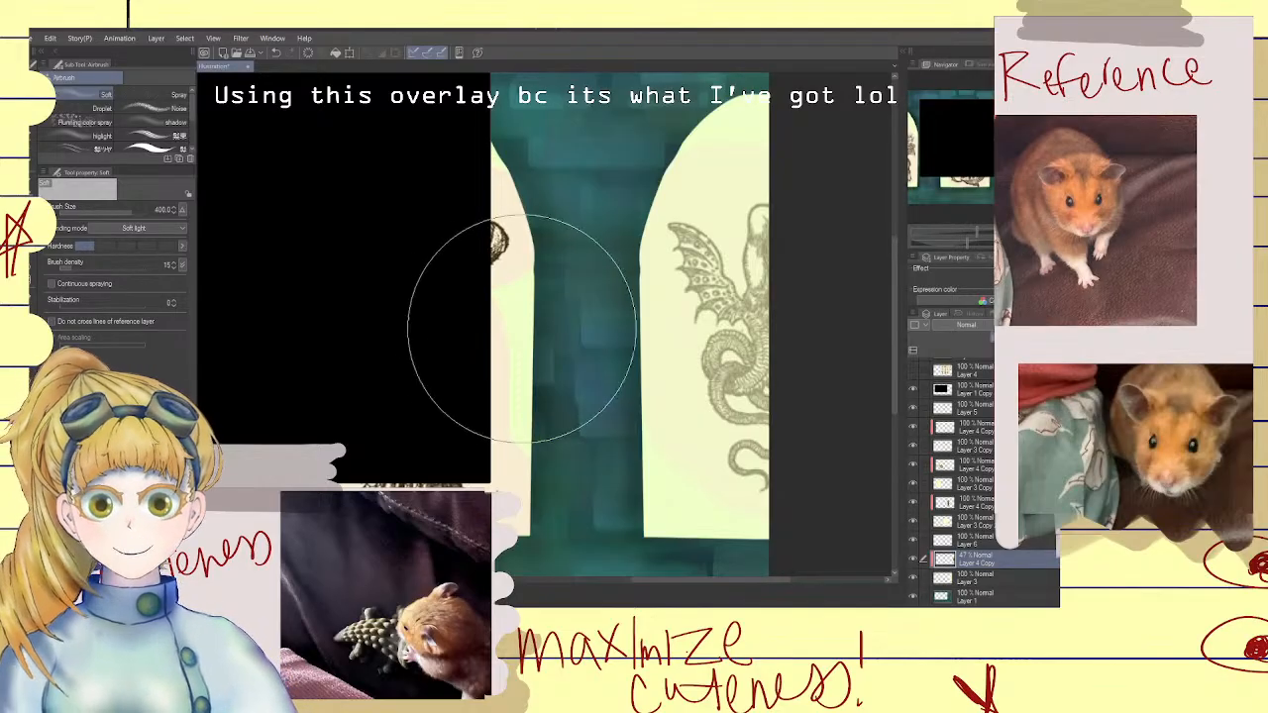
# Paste the medieval manuscript illustration as a new layer and move it above the black rectangle's layer
pyautogui.hotkey('ctrl', 'v')
pyautogui.scroll(-4, 546, 343)
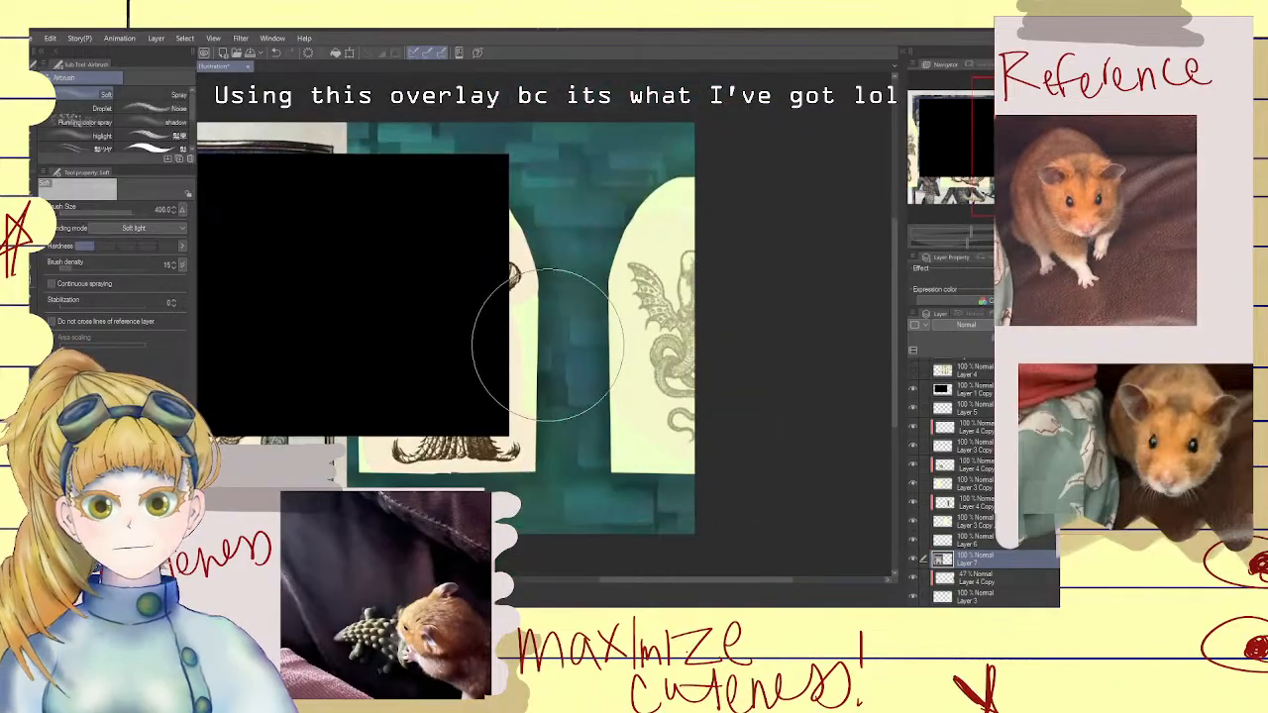
pyautogui.moveTo(916, 405); pyautogui.dragTo(916, 405)
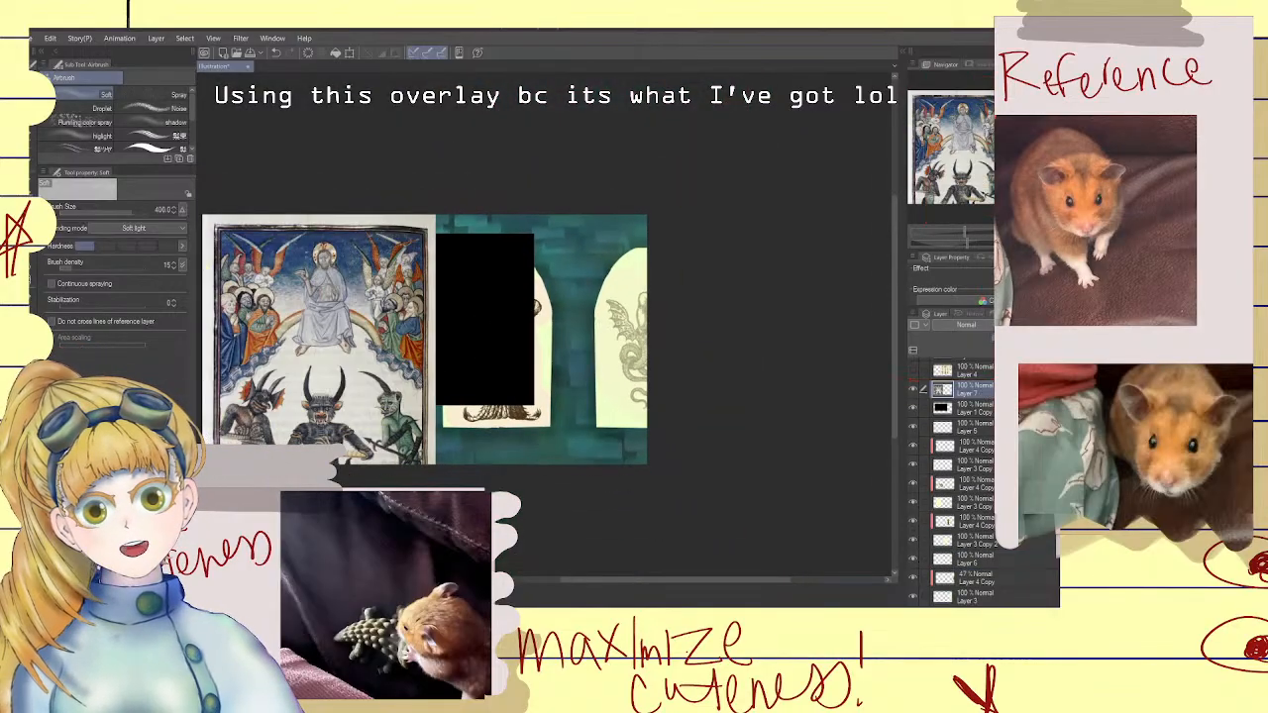
pyautogui.scroll(-1, 673, 426)
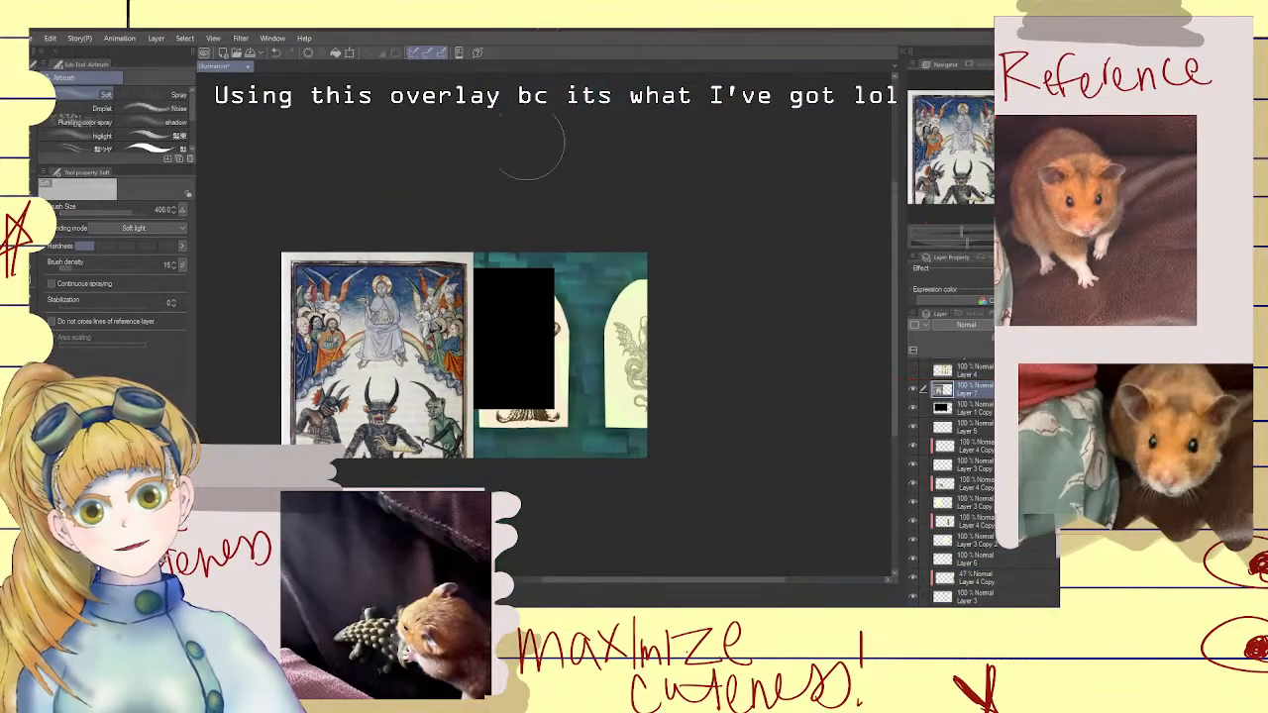
# Scale the manuscript illustration down to about the canvas height and place it over the right part of the black rectangle
pyautogui.click(350, 55)
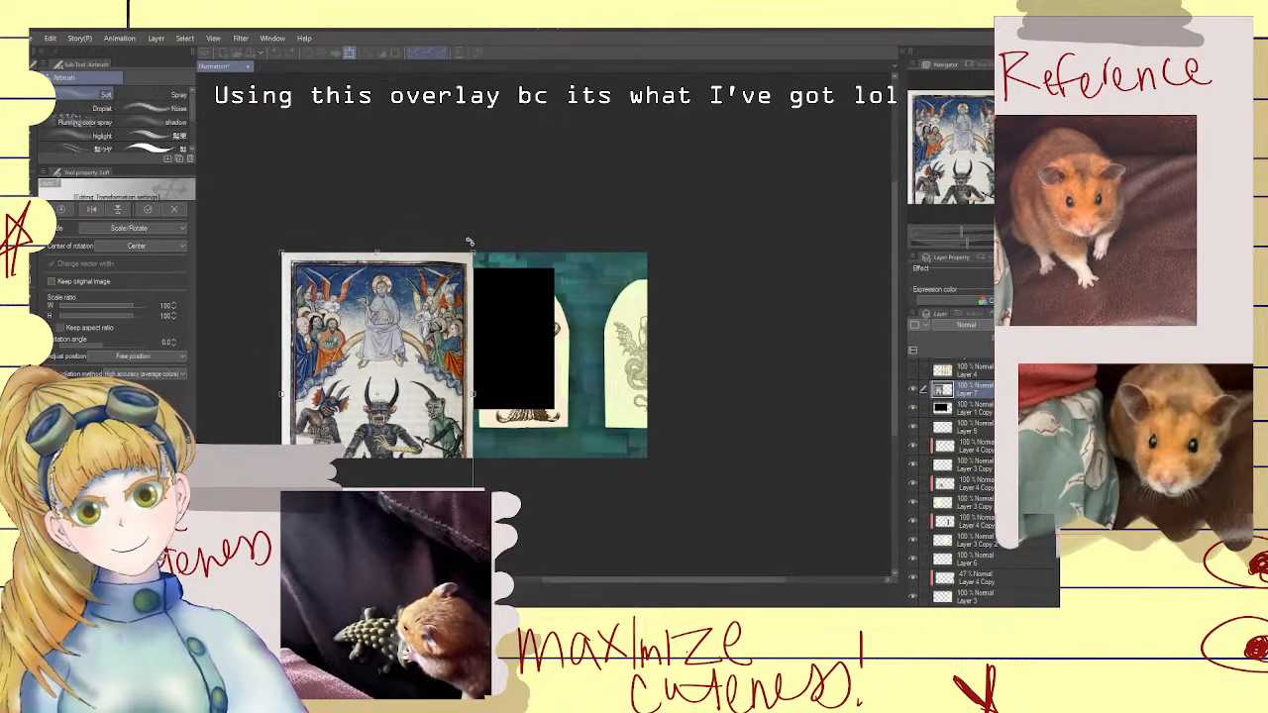
pyautogui.moveTo(473, 251); pyautogui.dragTo(414, 317)
pyautogui.moveTo(381, 360)
pyautogui.mouseDown()
pyautogui.moveTo(492, 337)
pyautogui.moveTo(506, 290)
pyautogui.mouseUp()
# Examine the devils and the heavenly figures of the manuscript illustration up close
pyautogui.scroll(3, 487, 387)
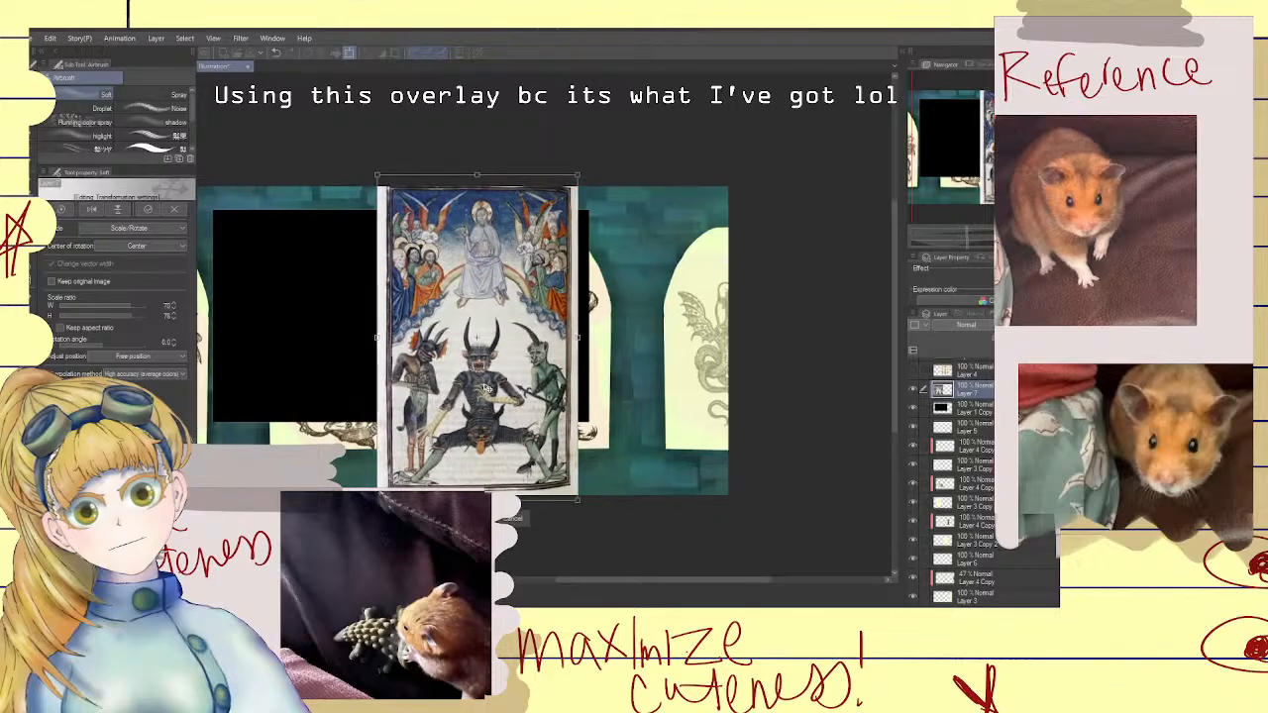
pyautogui.moveTo(612, 428)
pyautogui.mouseDown()
pyautogui.moveTo(674, 313)
pyautogui.moveTo(815, 245)
pyautogui.moveTo(743, 337)
pyautogui.mouseUp()
pyautogui.scroll(1, 673, 313)
pyautogui.scroll(2, 673, 313)
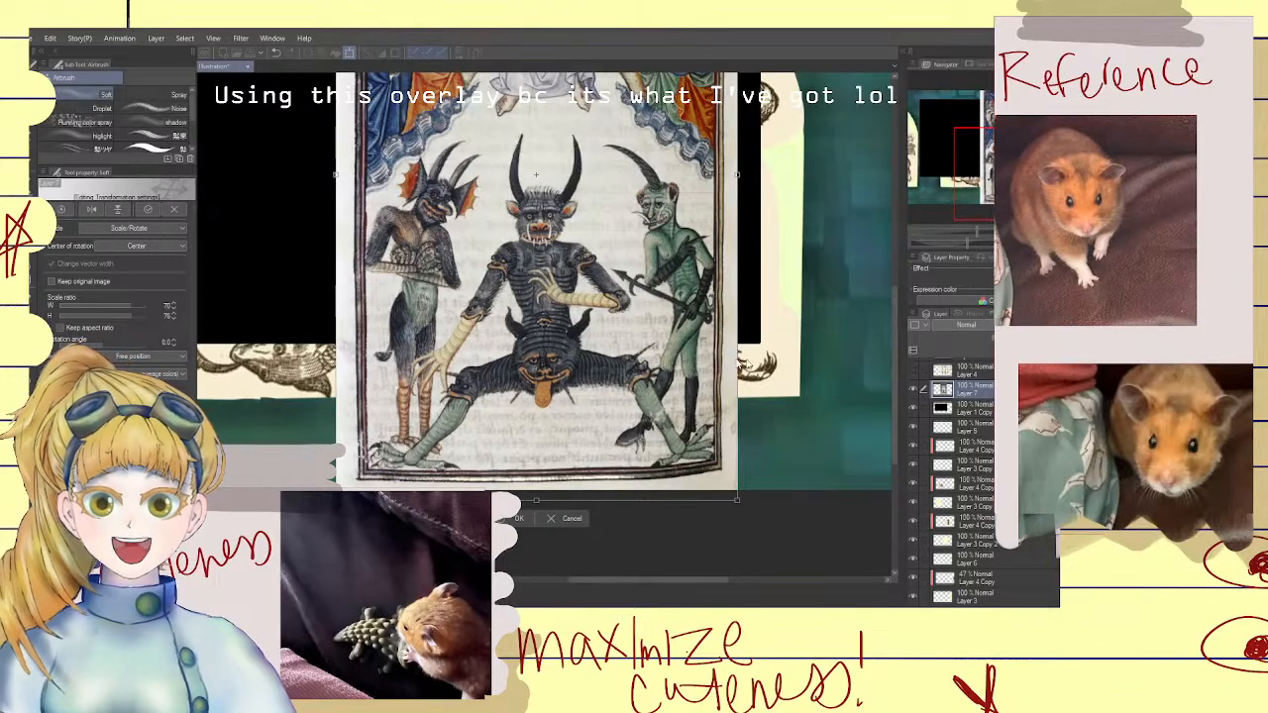
pyautogui.moveTo(698, 354); pyautogui.dragTo(651, 227)
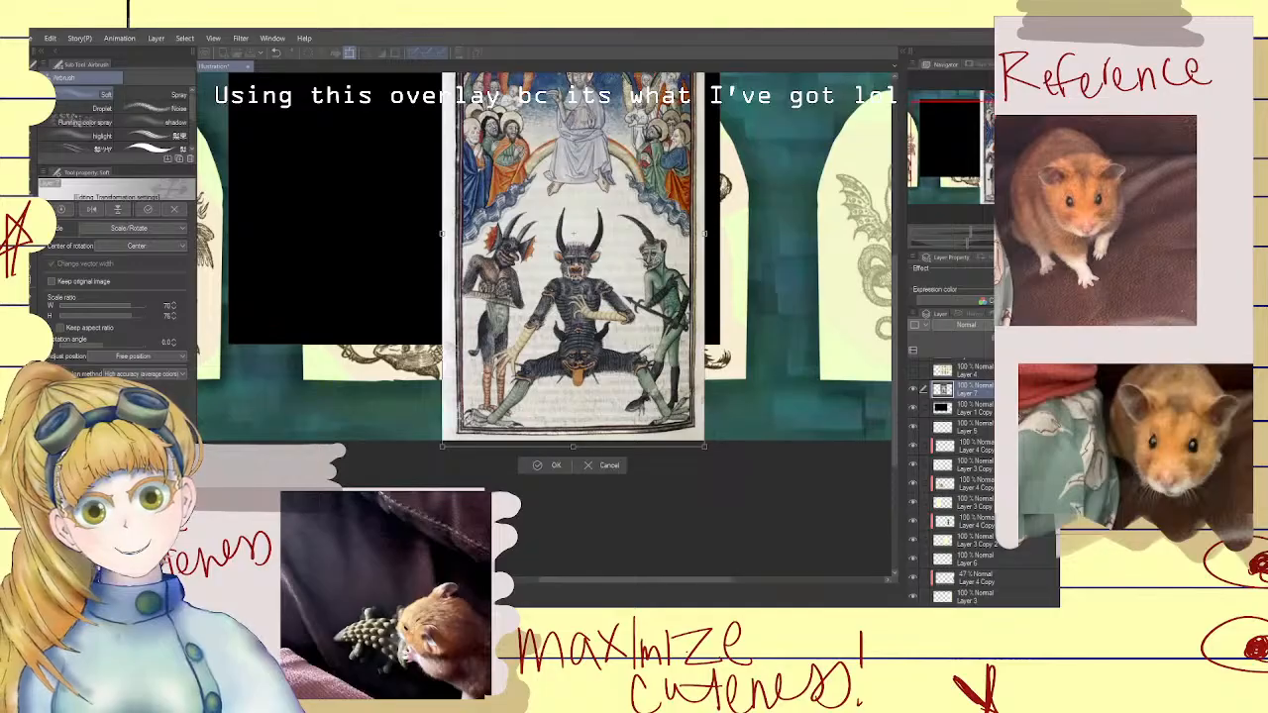
pyautogui.moveTo(646, 109); pyautogui.dragTo(616, 238)
pyautogui.scroll(5, 602, 176)
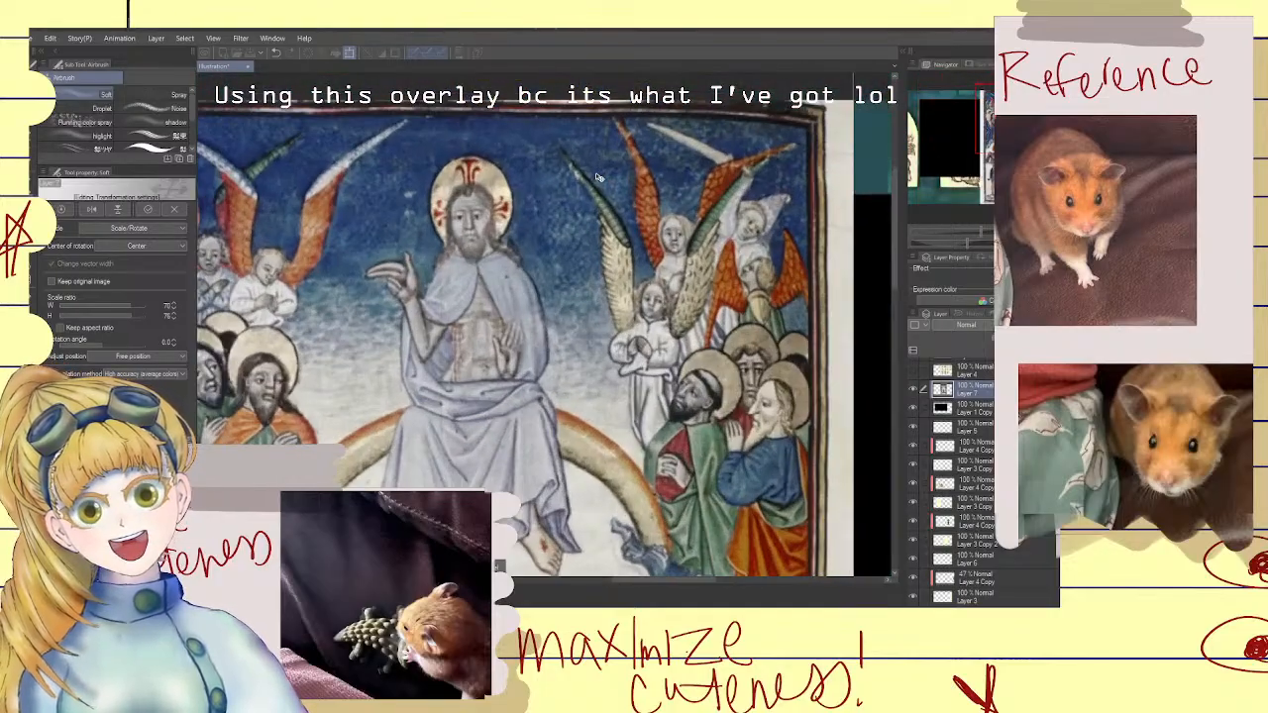
pyautogui.scroll(1, 622, 180)
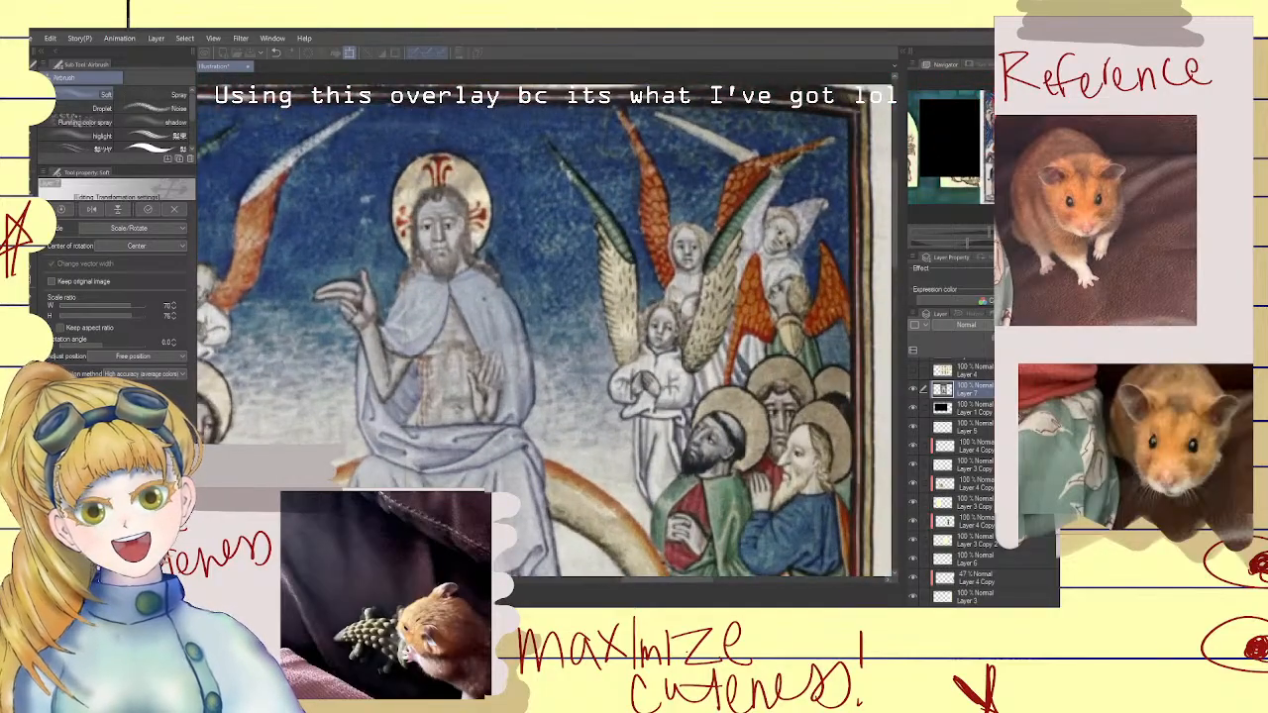
# Inspect the enthroned central figure of the manuscript illustration, from the haloed head and raised hand to the surrounding heavenly scene
pyautogui.moveTo(1008, 111); pyautogui.dragTo(999, 111)
pyautogui.scroll(4, 571, 246)
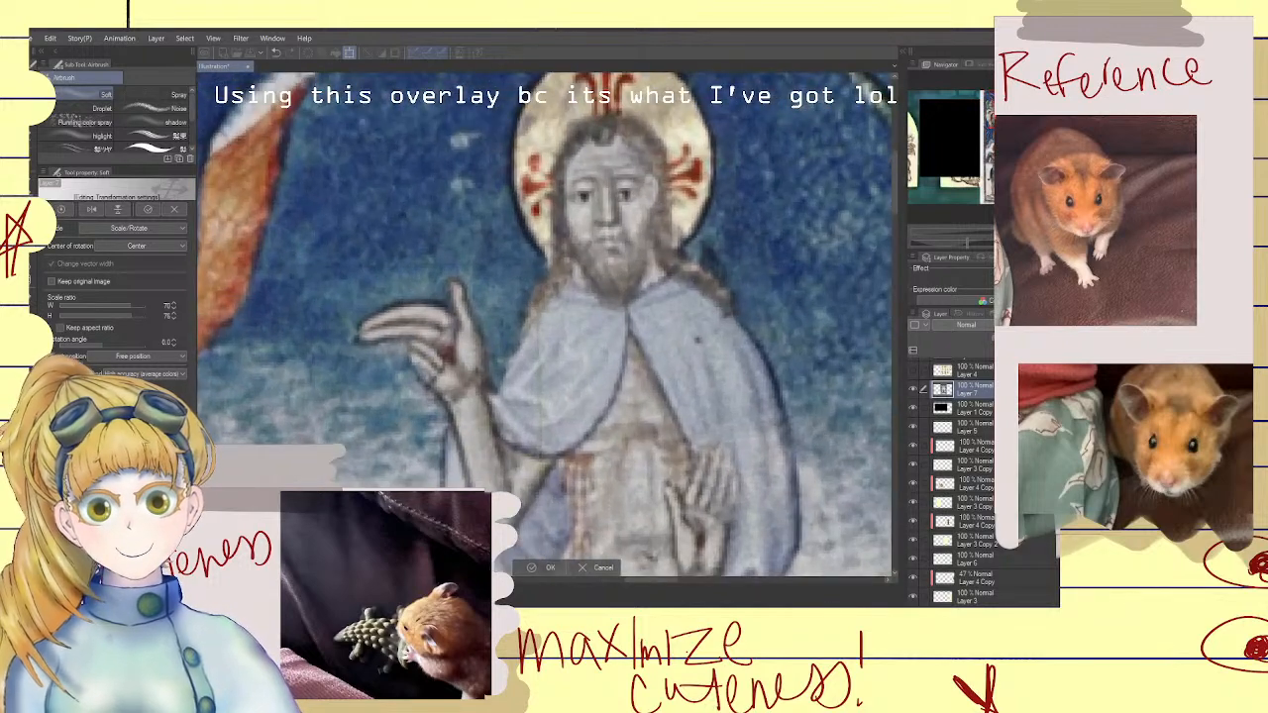
pyautogui.moveTo(1007, 112); pyautogui.dragTo(1008, 108)
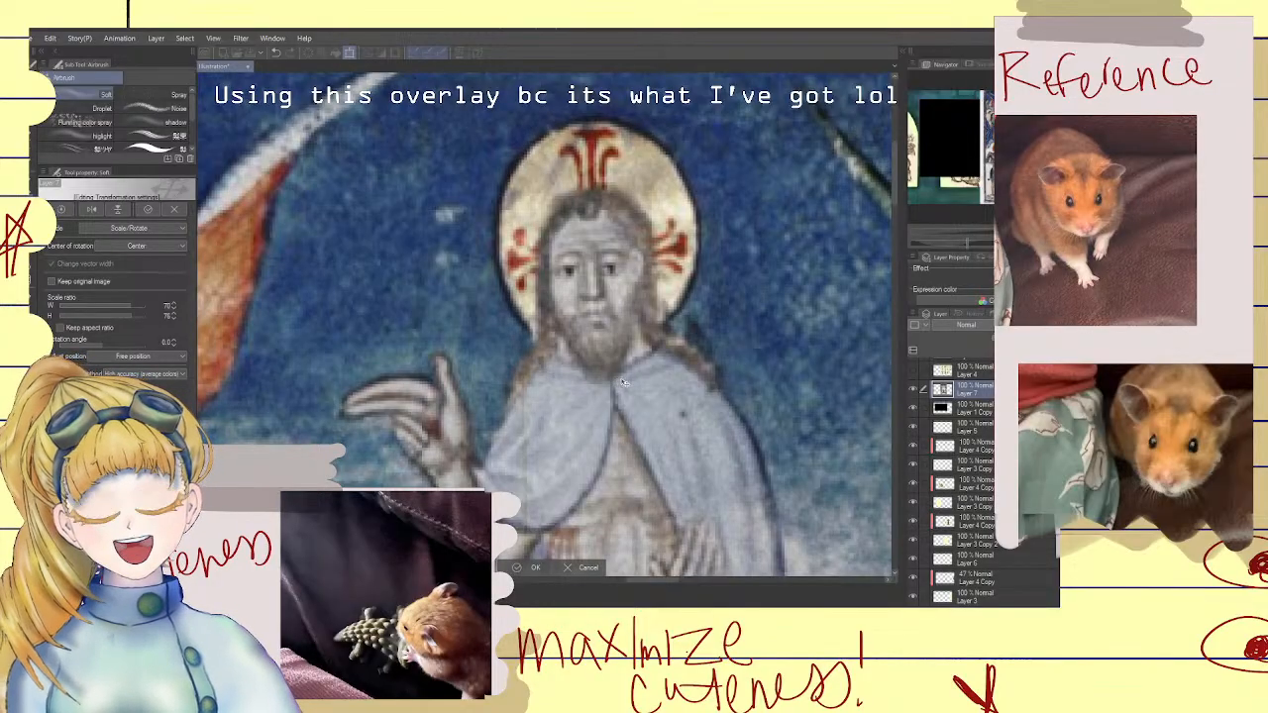
pyautogui.scroll(-8, 623, 382)
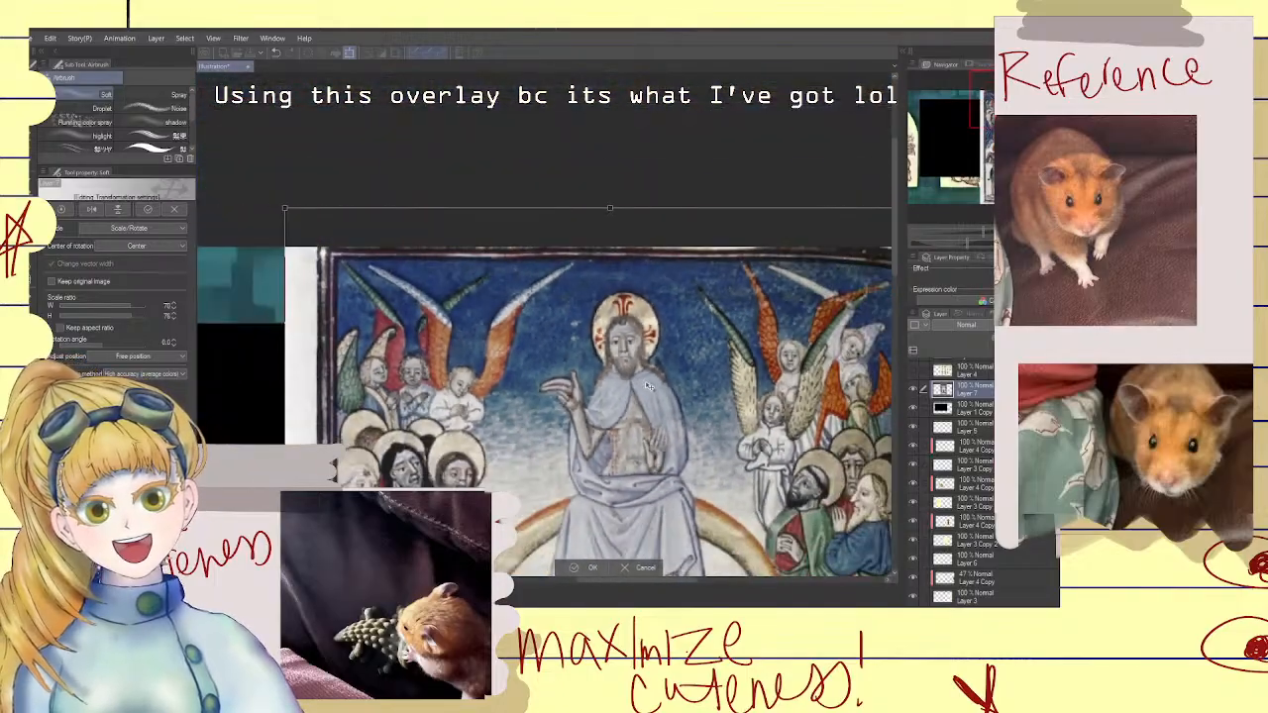
pyautogui.scroll(2, 653, 390)
pyautogui.moveTo(1000, 119); pyautogui.dragTo(1016, 124)
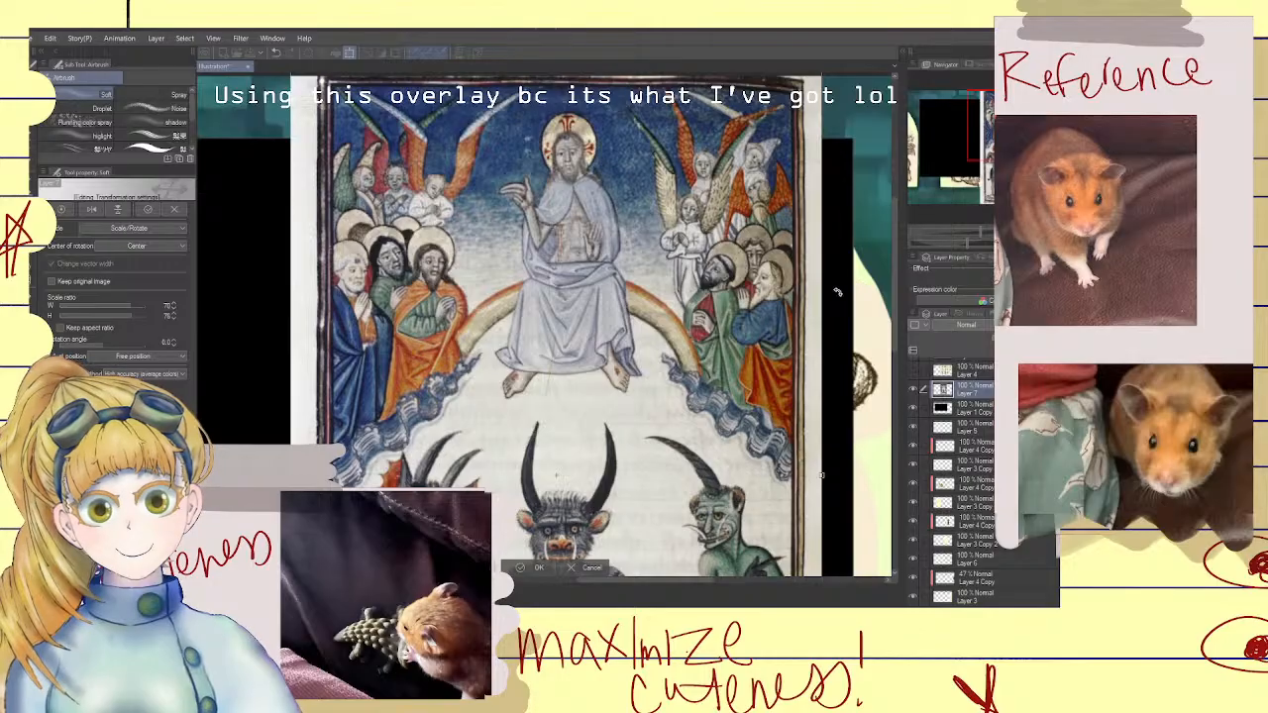
# Examine the faces of the haloed saints in green and blue robes on the right side of the manuscript illustration
pyautogui.scroll(5, 810, 289)
pyautogui.scroll(5, 810, 289)
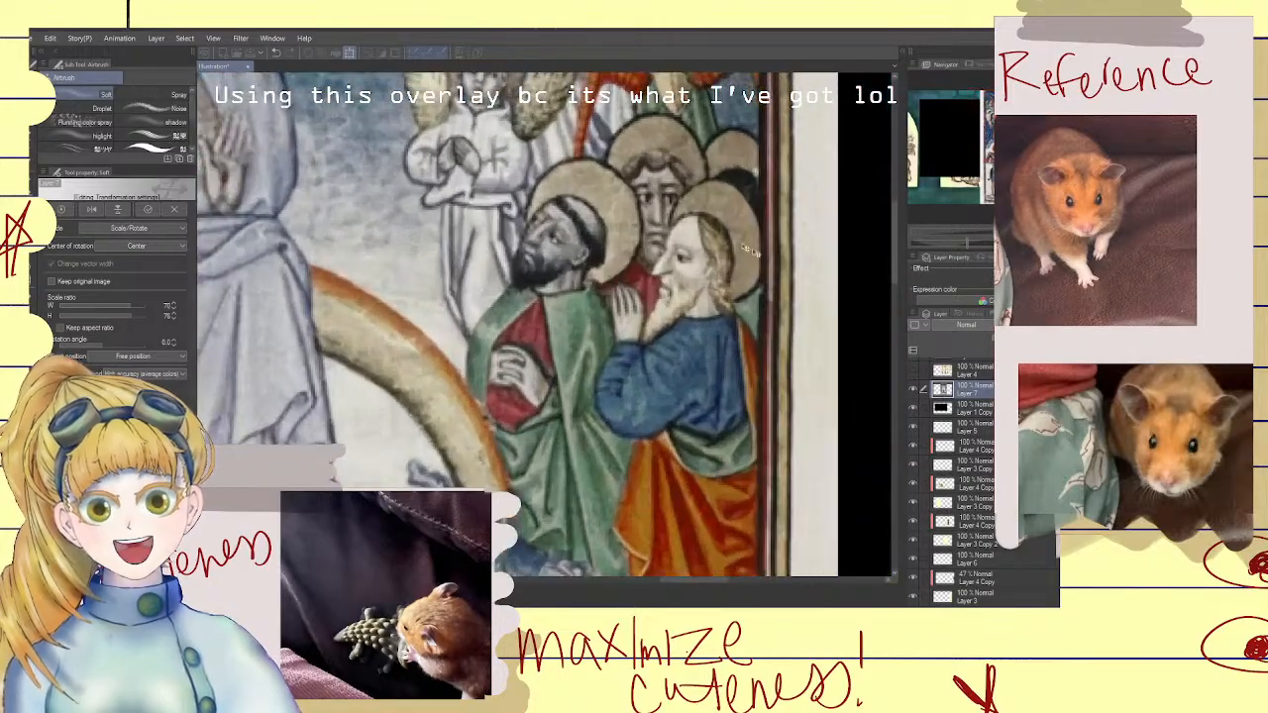
pyautogui.scroll(3, 625, 181)
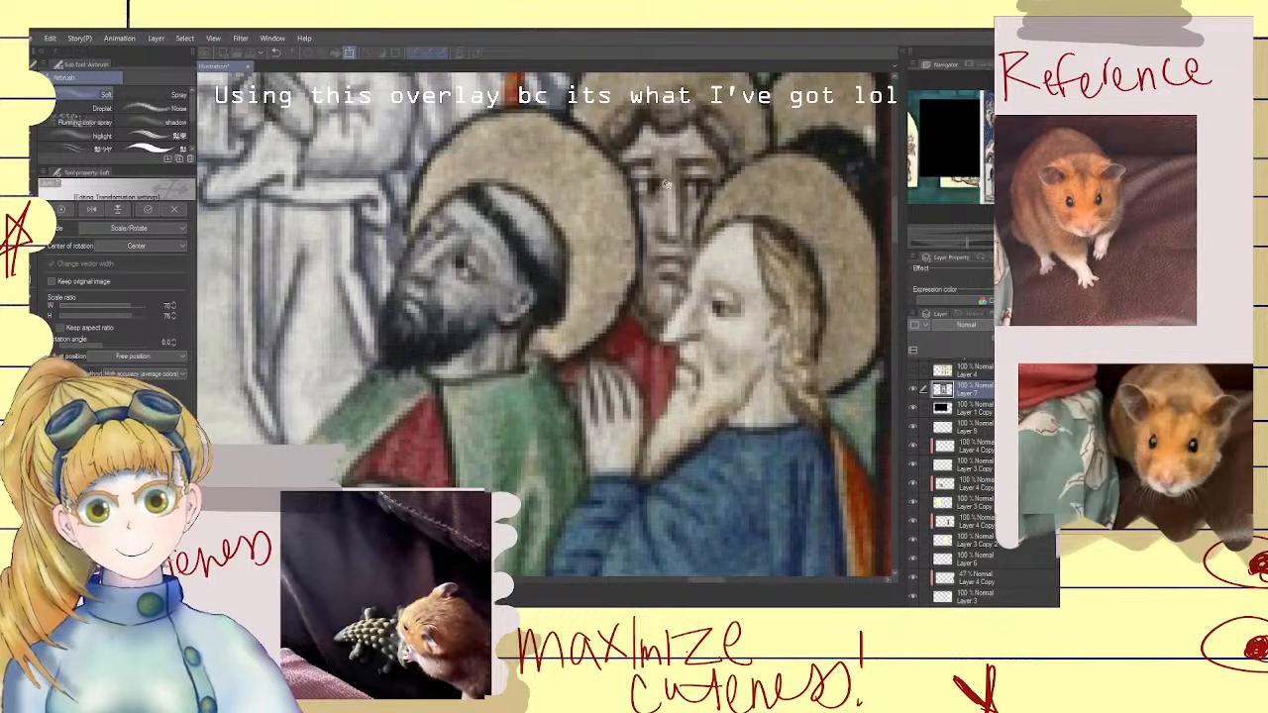
pyautogui.scroll(3, 634, 223)
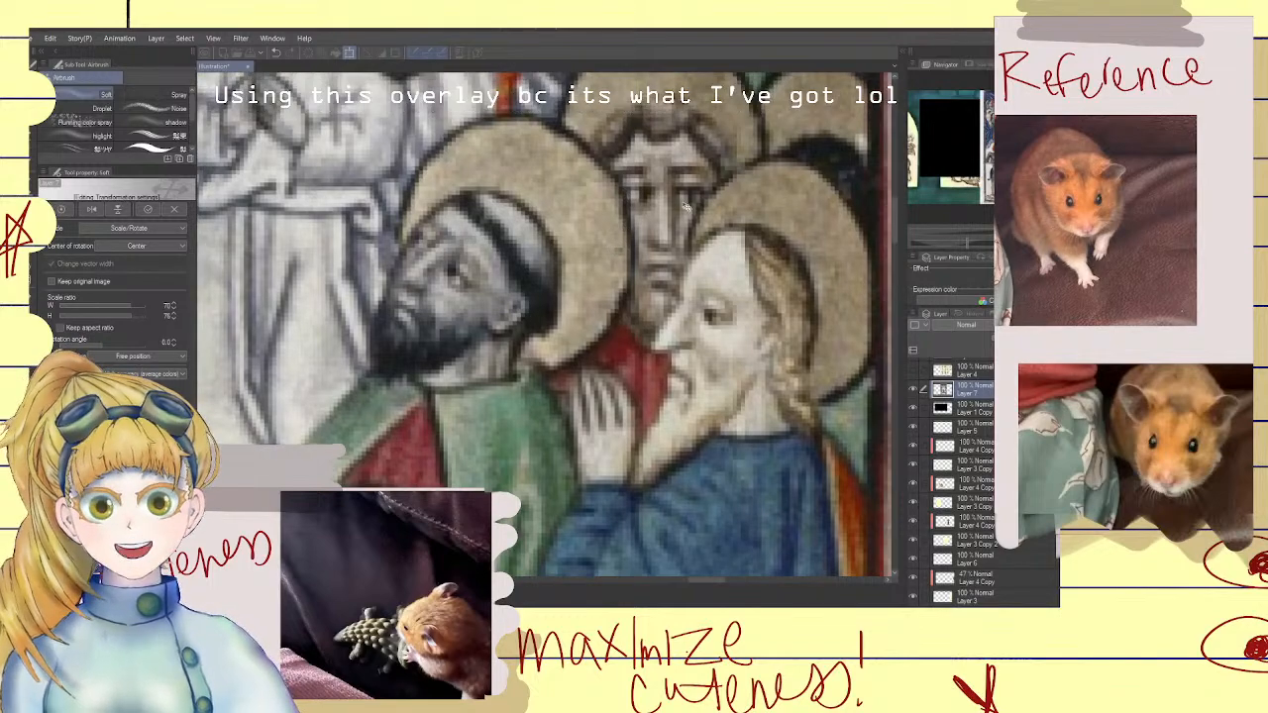
pyautogui.scroll(-3, 654, 198)
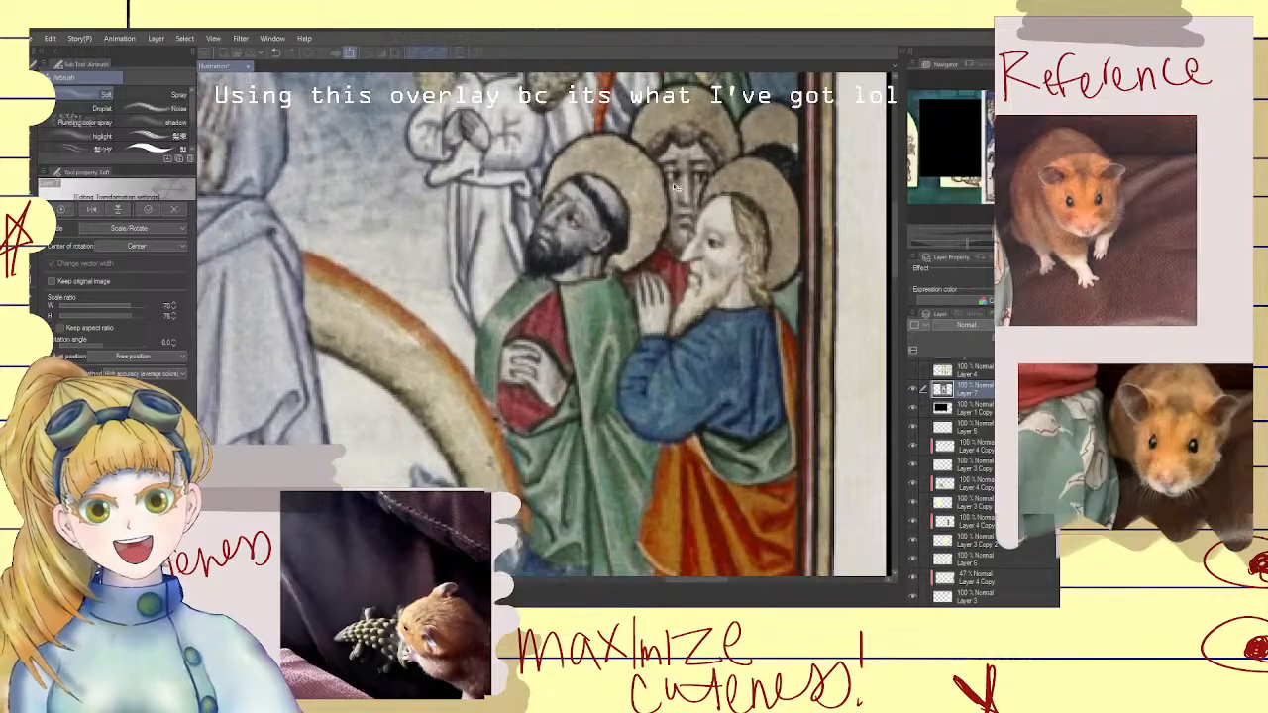
pyautogui.scroll(4, 674, 188)
pyautogui.scroll(2, 688, 182)
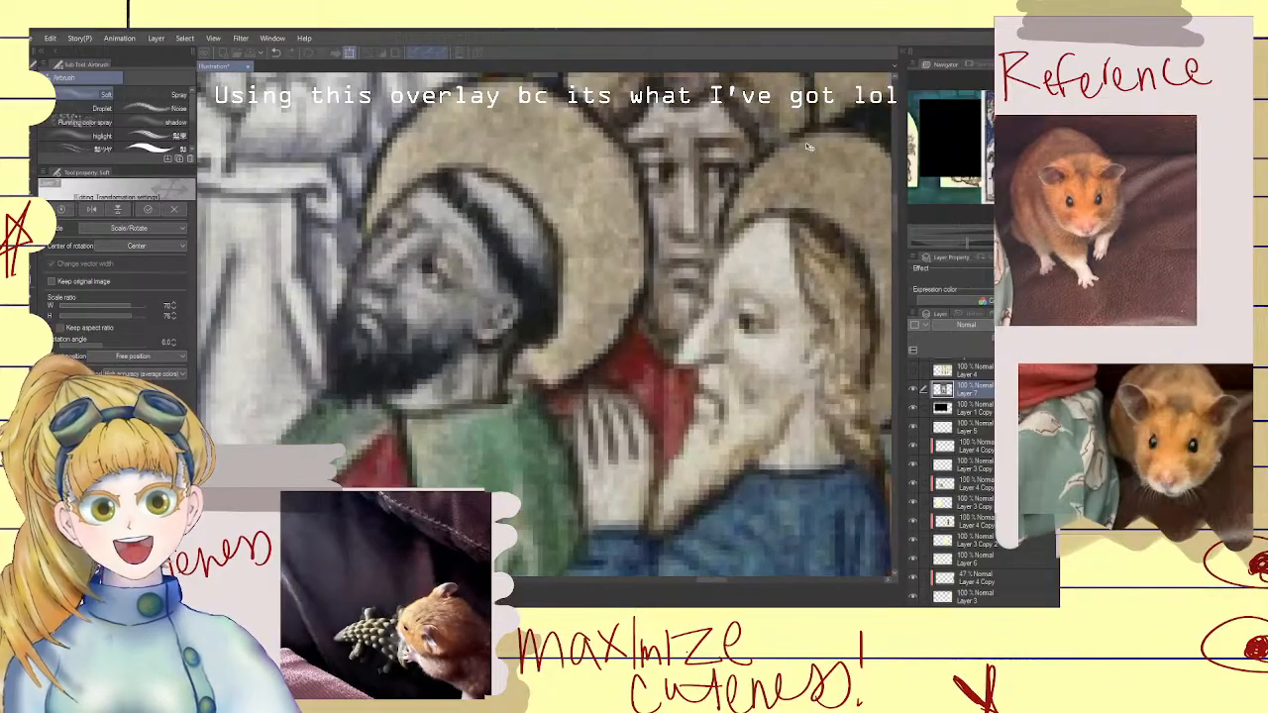
pyautogui.scroll(-4, 709, 299)
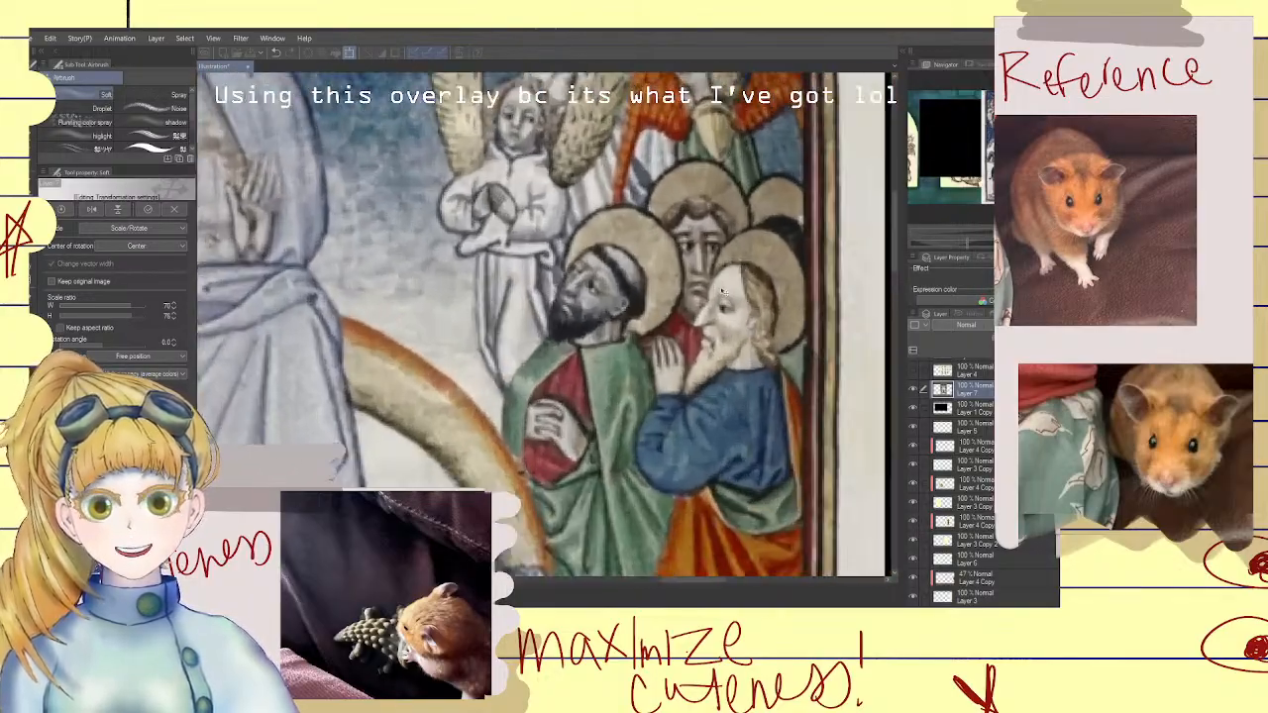
pyautogui.scroll(-4, 723, 290)
pyautogui.scroll(4, 364, 298)
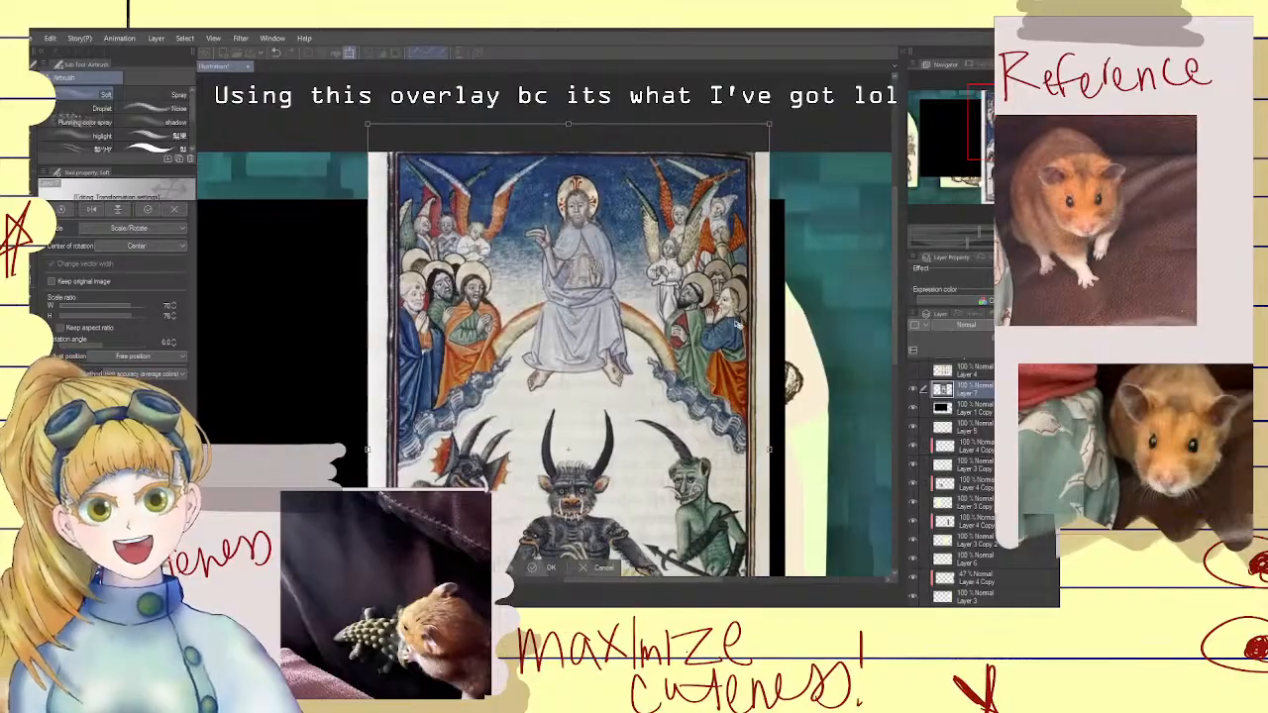
# Compare the haloed saints on the left side of the manuscript illustration with the winged angels in its upper right corner
pyautogui.scroll(3, 363, 299)
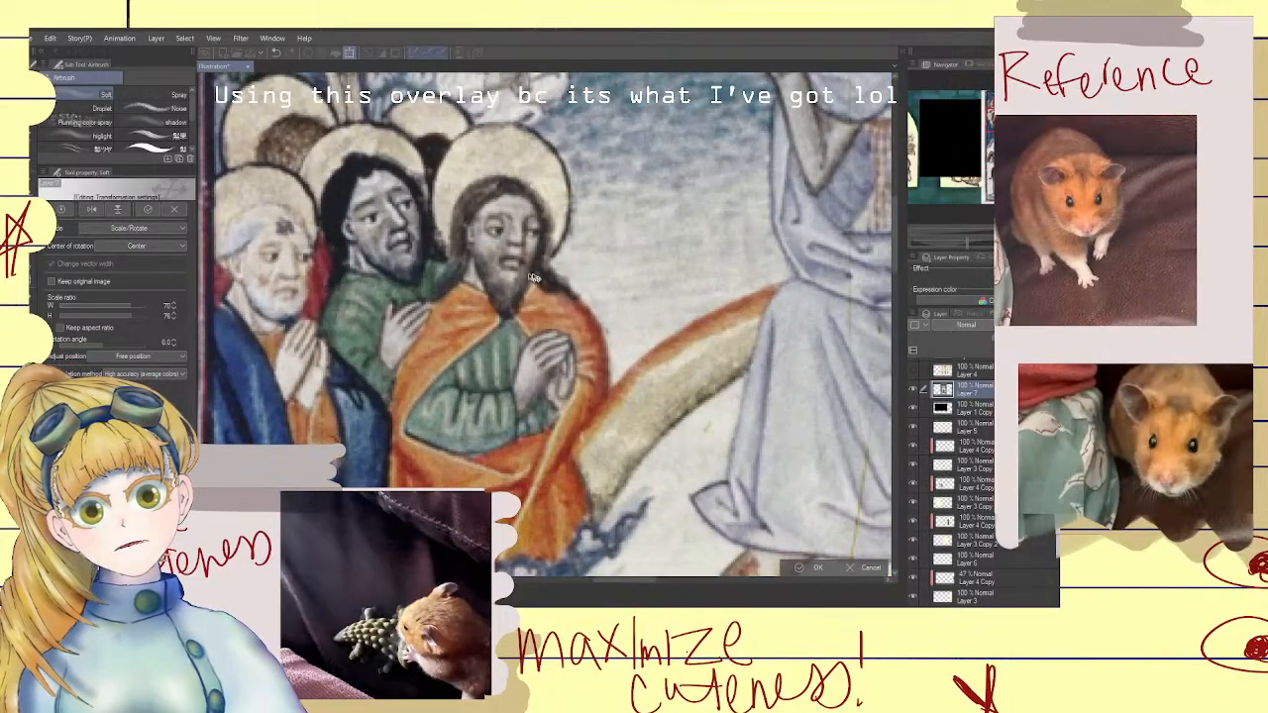
pyautogui.scroll(-1, 535, 278)
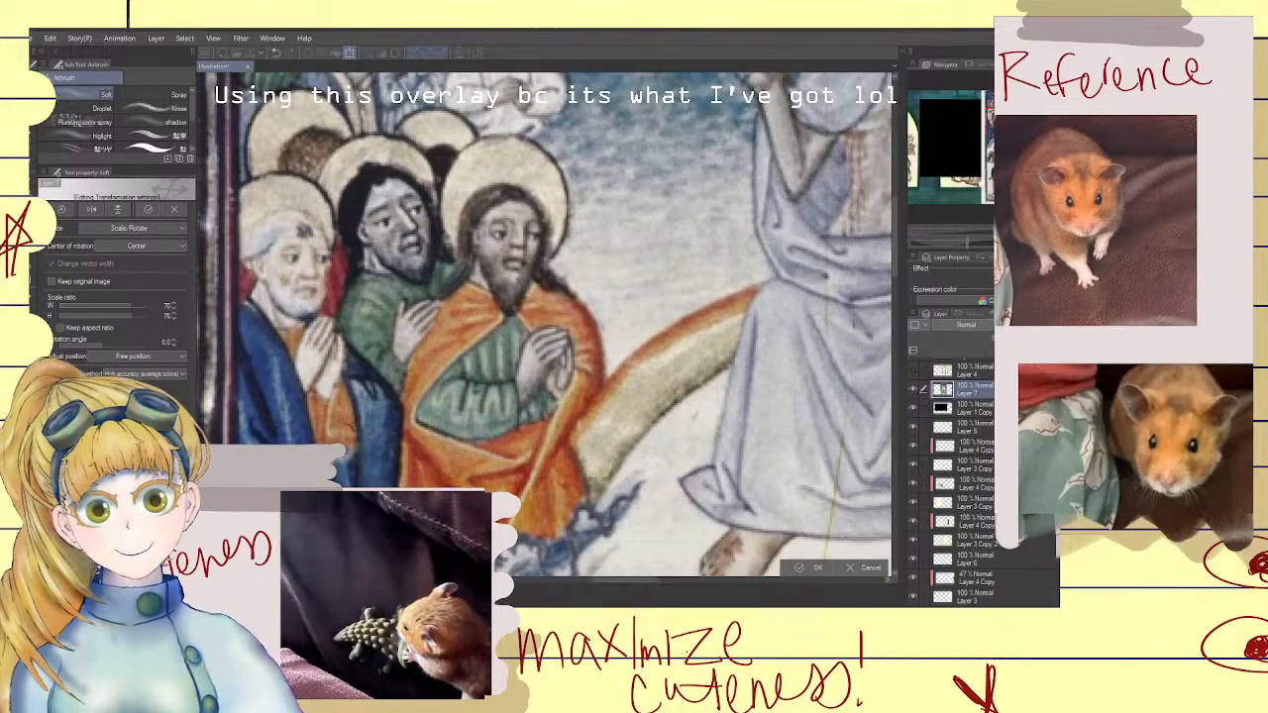
pyautogui.moveTo(535, 198); pyautogui.dragTo(610, 539)
pyautogui.moveTo(852, 317); pyautogui.dragTo(208, 298)
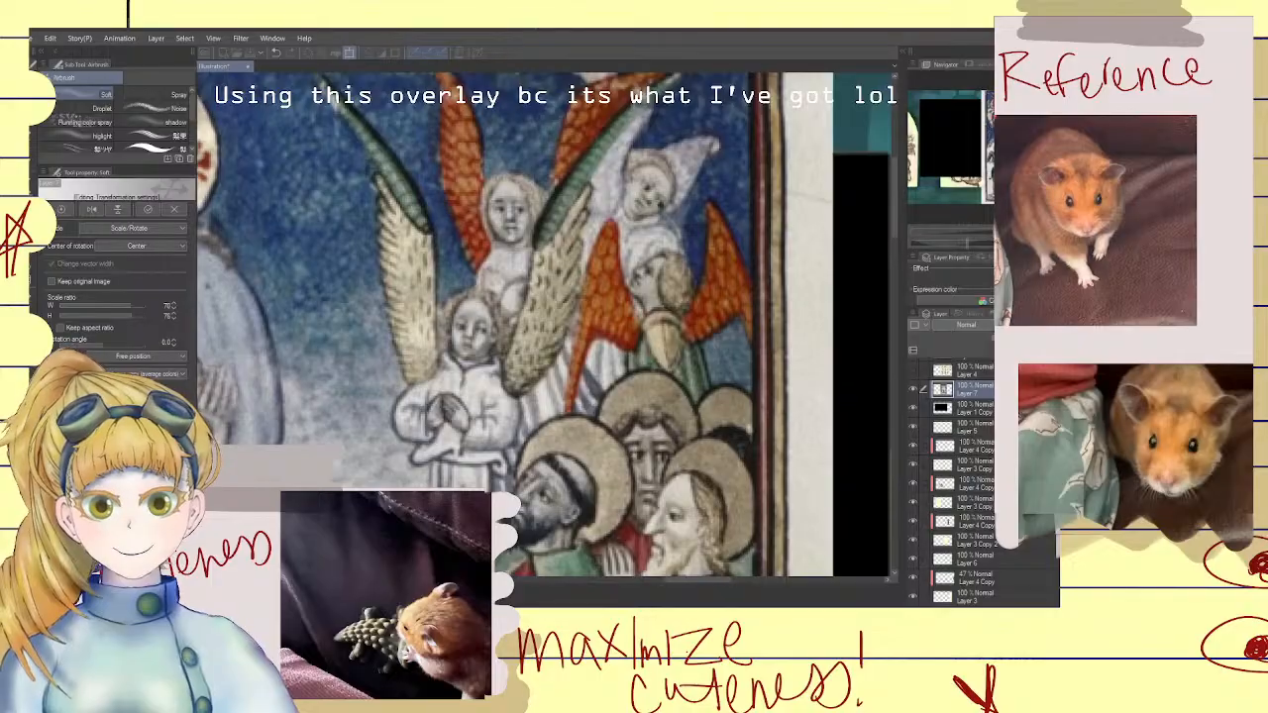
pyautogui.scroll(3, 672, 251)
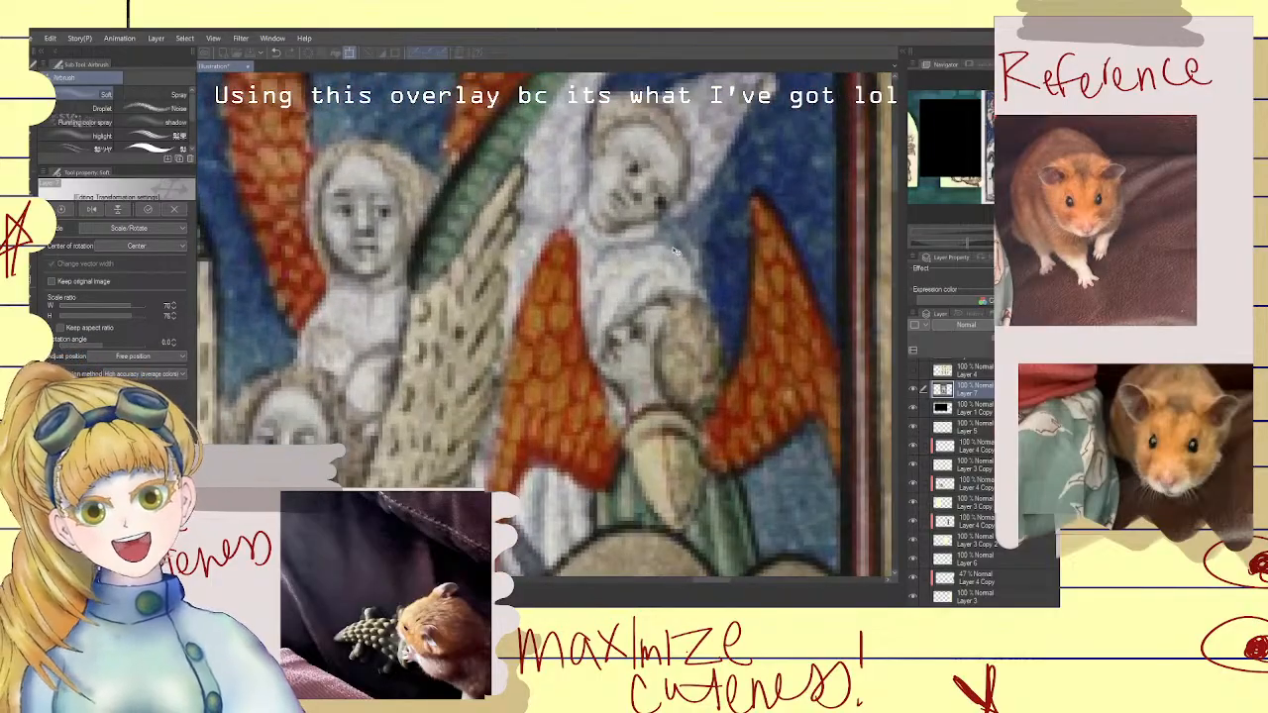
pyautogui.scroll(1, 677, 252)
pyautogui.scroll(-1, 678, 253)
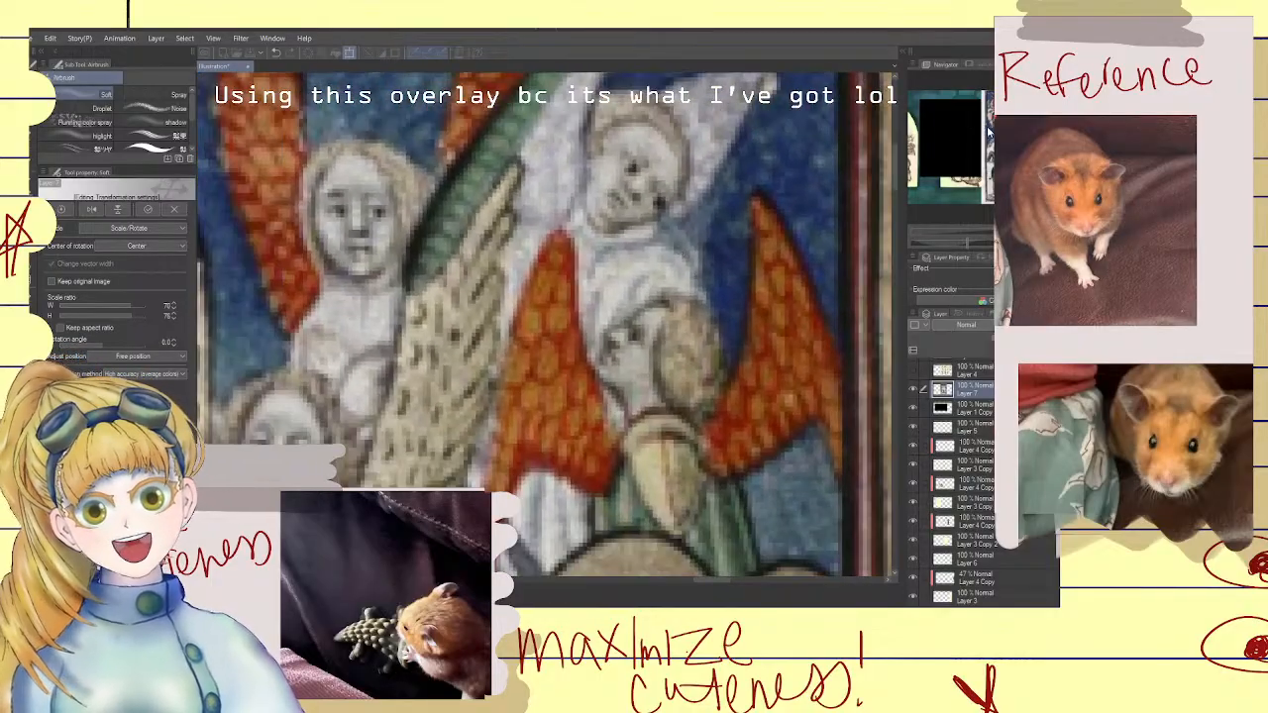
pyautogui.moveTo(679, 254); pyautogui.dragTo(635, 297)
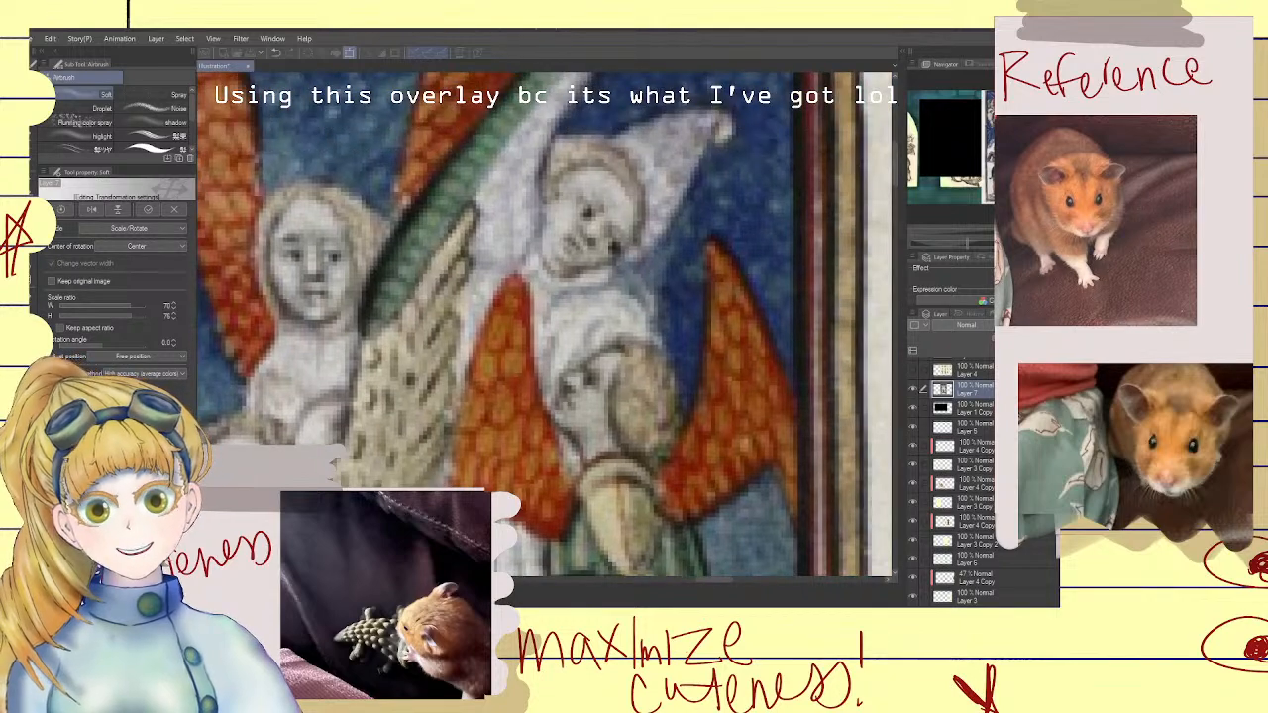
pyautogui.scroll(-8, 591, 248)
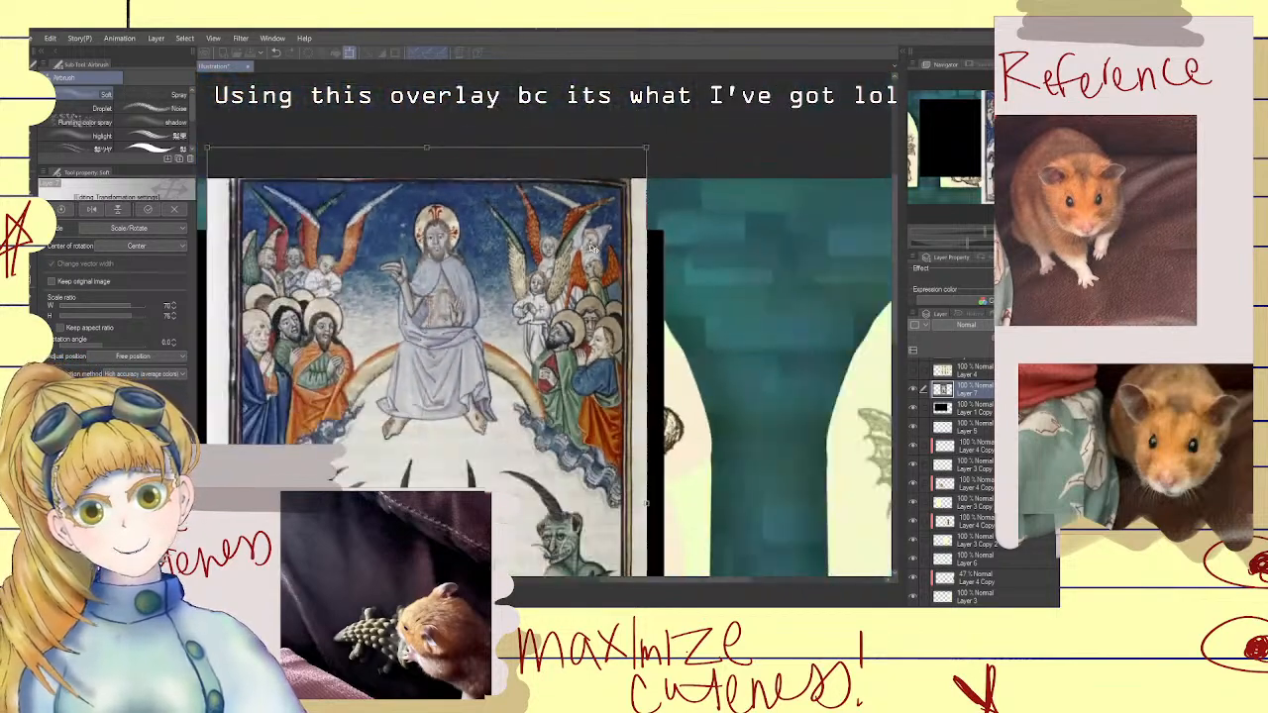
pyautogui.scroll(8, 597, 255)
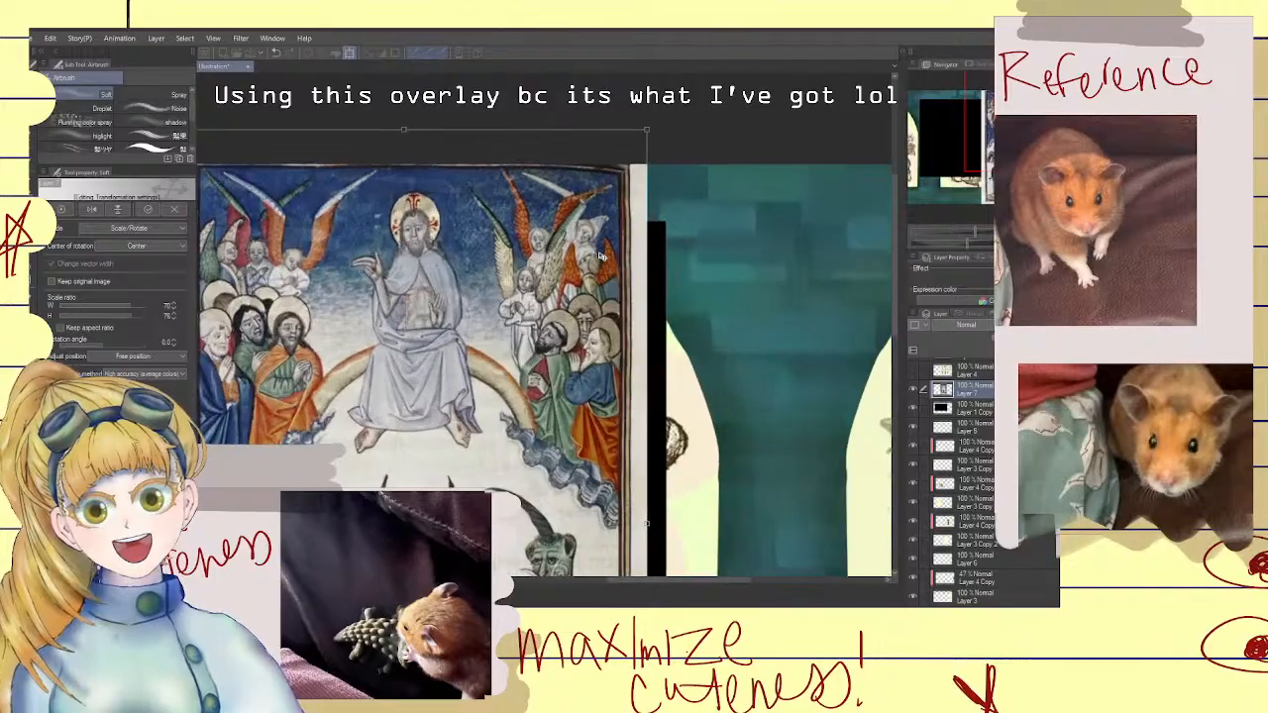
pyautogui.scroll(4, 600, 257)
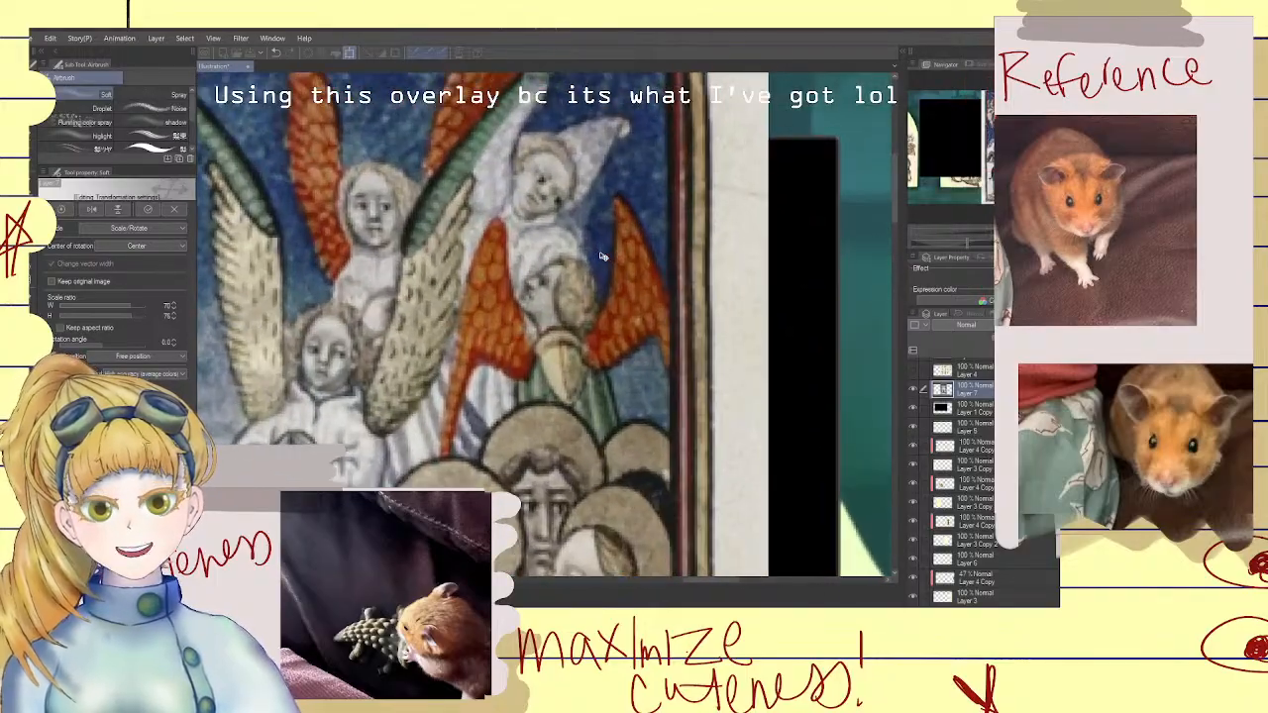
pyautogui.scroll(-2, 600, 256)
pyautogui.scroll(-10, 600, 256)
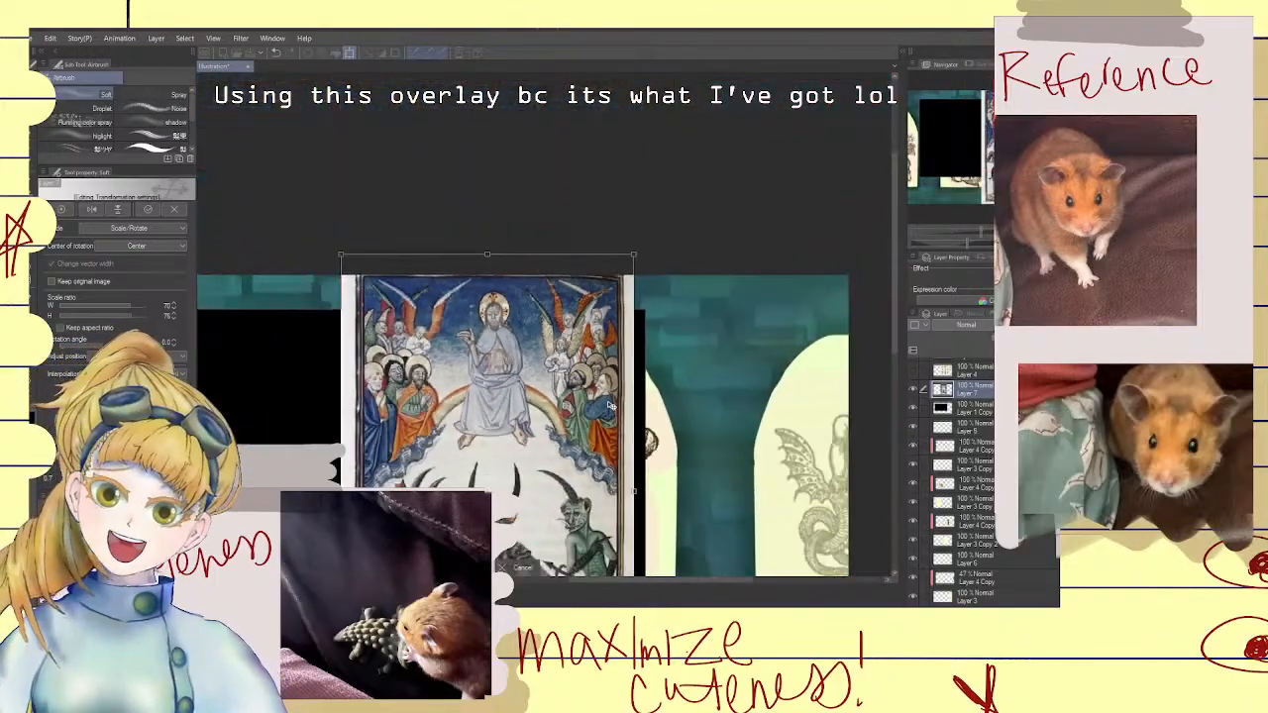
# Apply the pending scale and position transformation to the manuscript illustration over the right part of the black rectangle
pyautogui.scroll(2, 611, 406)
pyautogui.moveTo(611, 406); pyautogui.dragTo(715, 208)
pyautogui.scroll(-1, 711, 329)
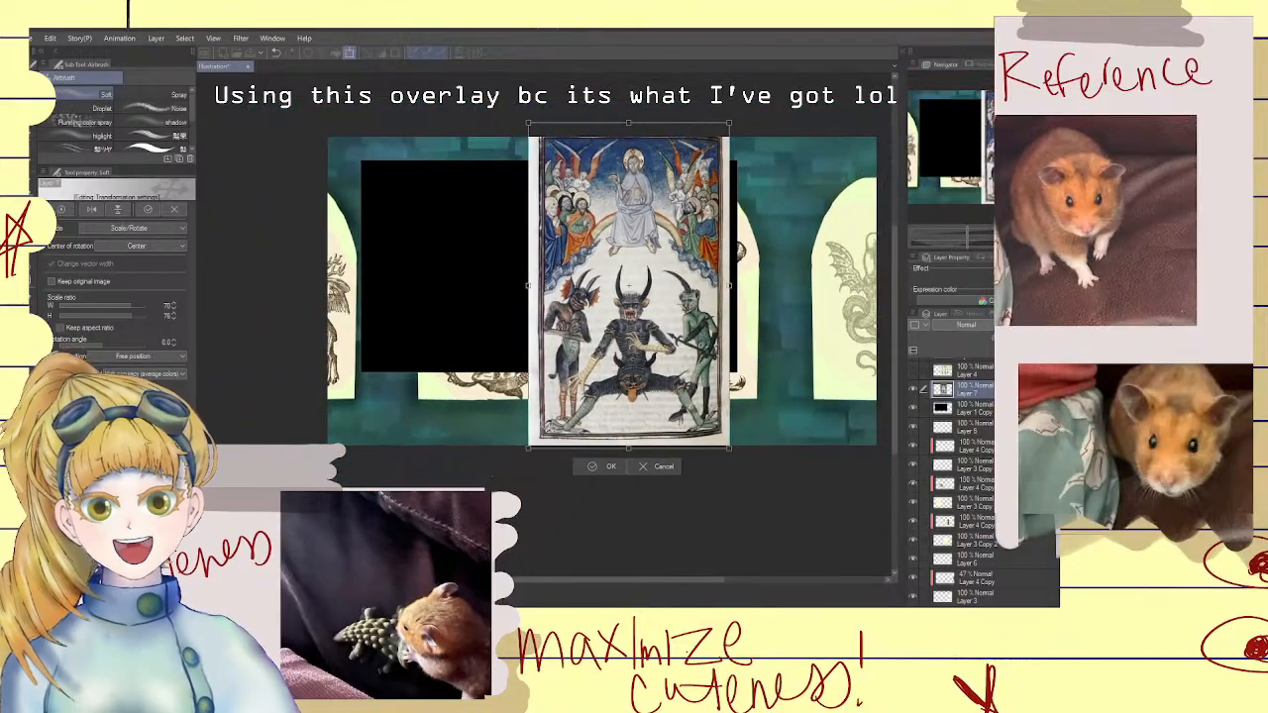
pyautogui.click(943, 353)
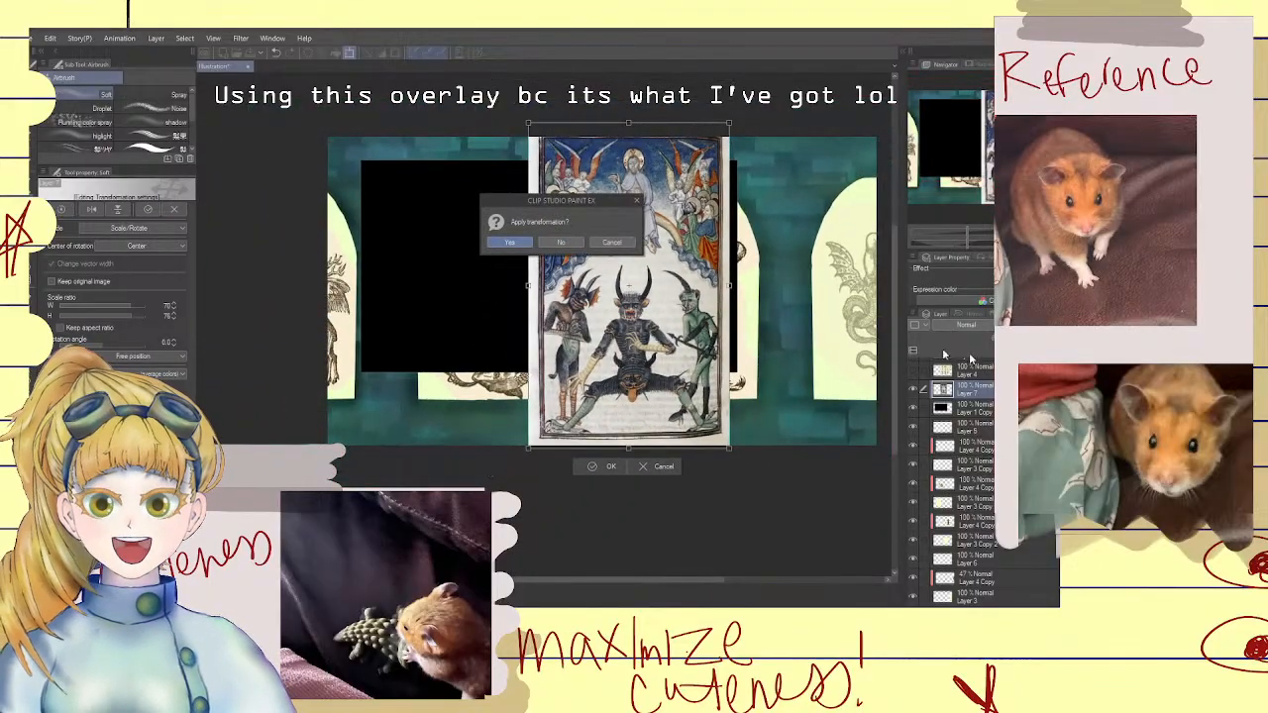
pyautogui.click(501, 240)
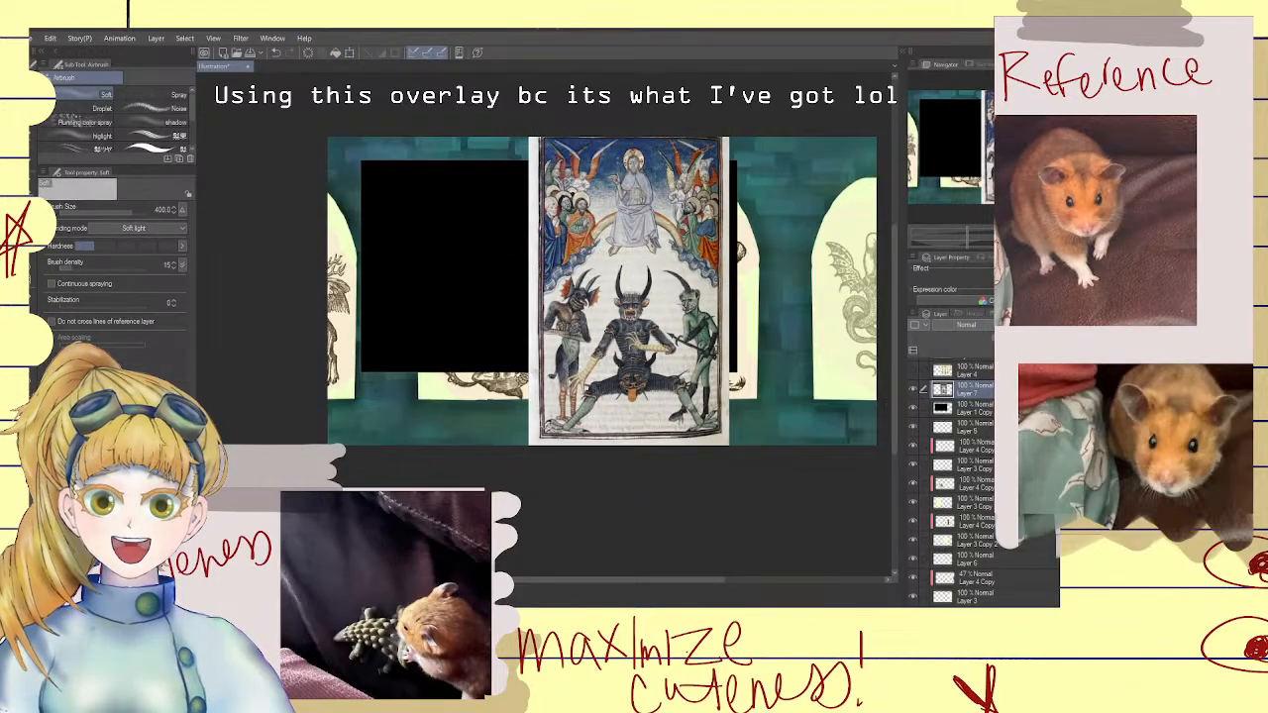
# Undo the placement of the medieval illustration over the canvas
pyautogui.hotkey('ctrl', 'z')
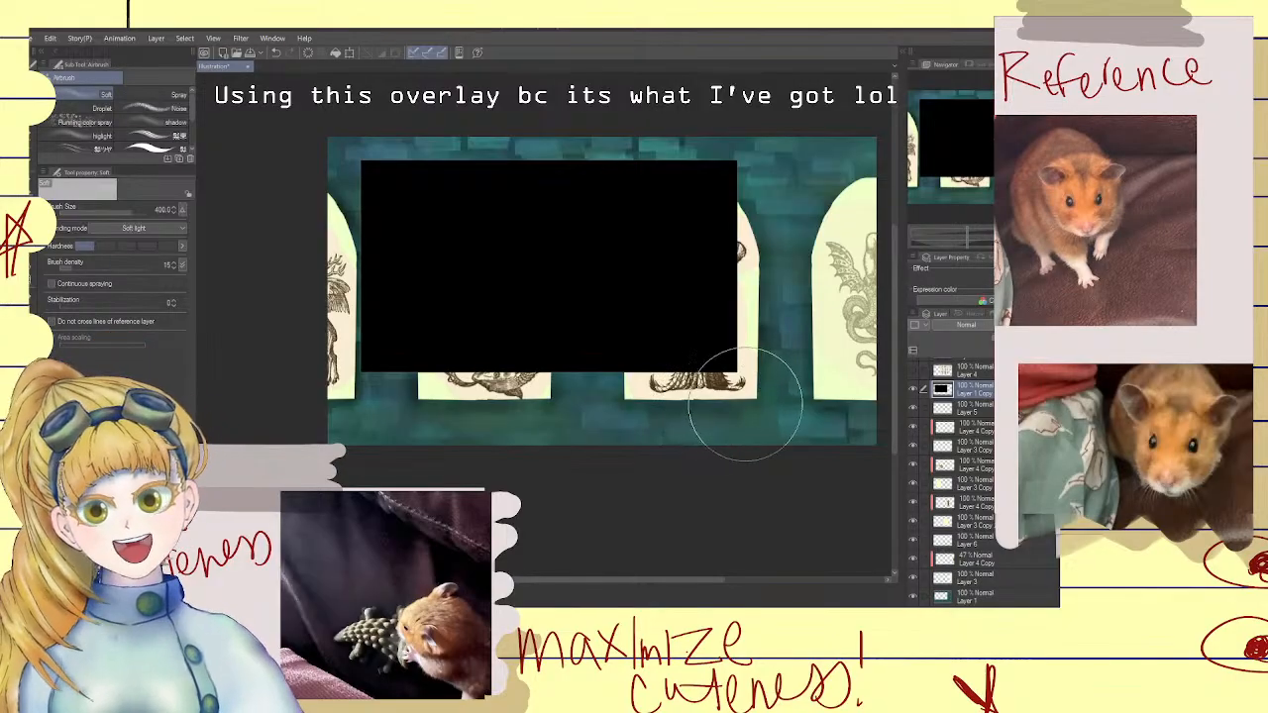
# Choose the India ink Brush pen with black as the drawing colour and make Layer 5 the active layer
pyautogui.scroll(1, 741, 410)
pyautogui.moveTo(589, 584); pyautogui.dragTo(673, 584)
pyautogui.scroll(4, 782, 302)
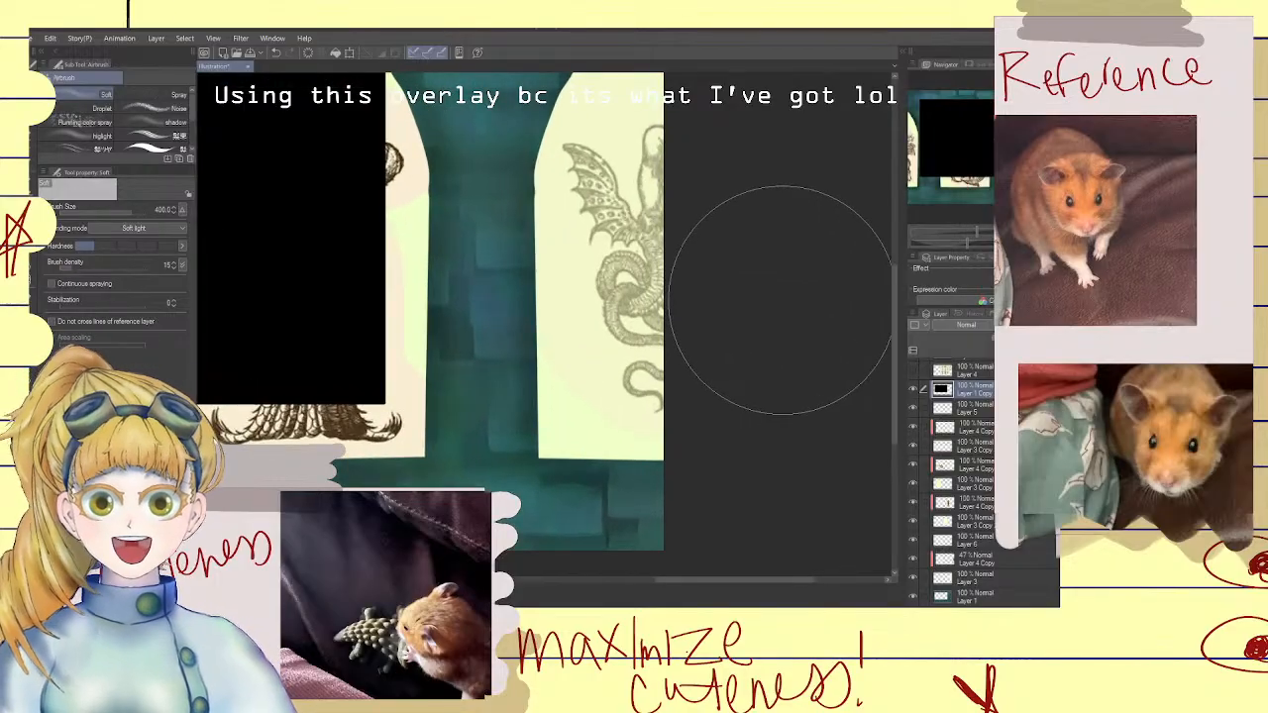
pyautogui.press('b')
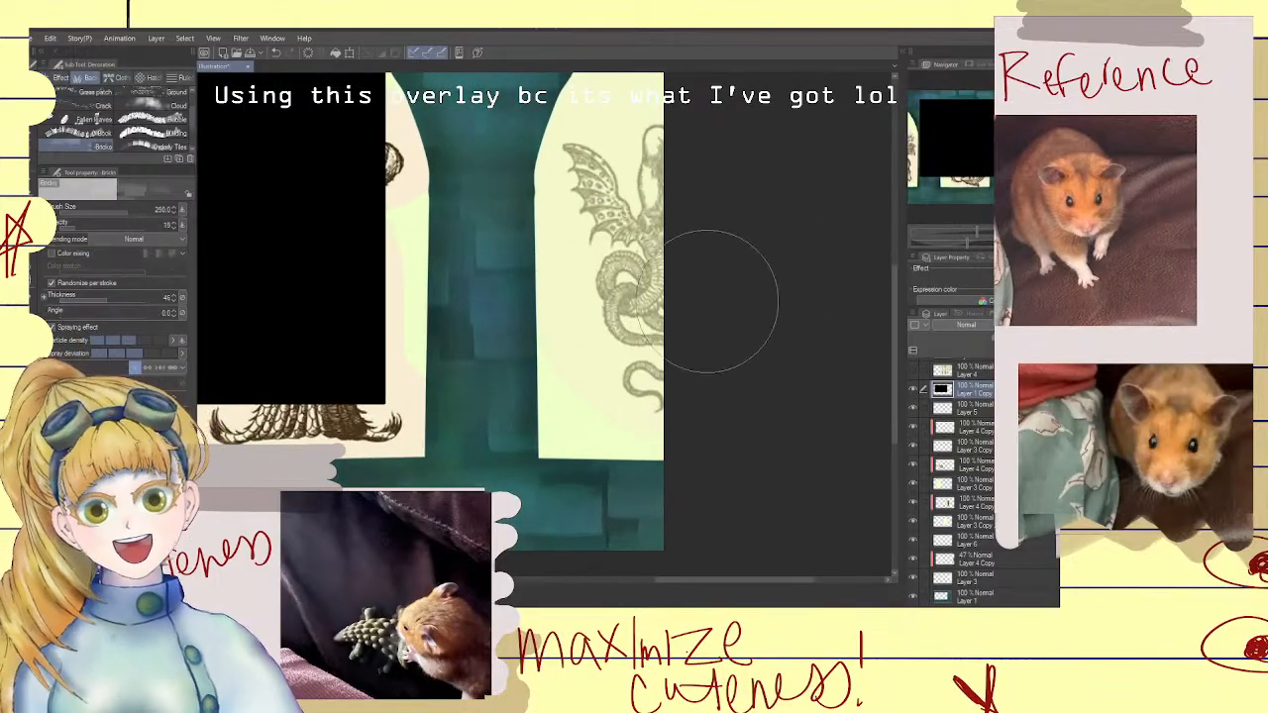
pyautogui.press('b')
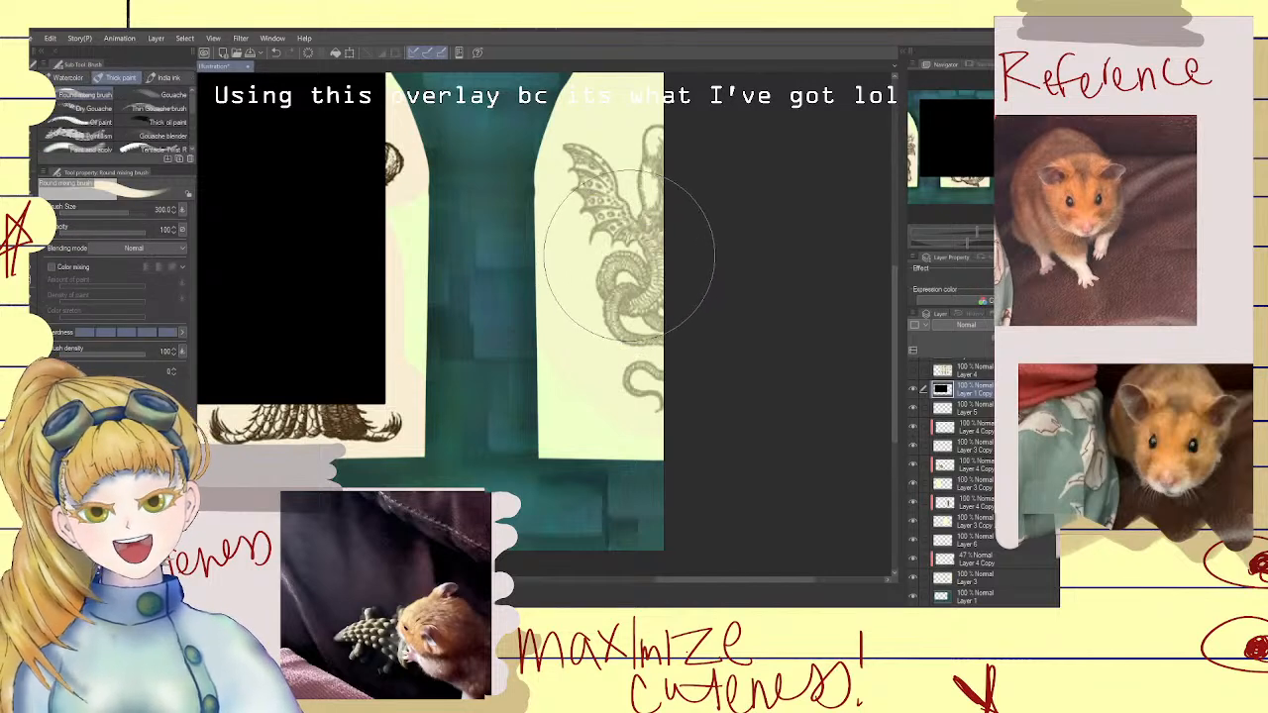
pyautogui.press('p')
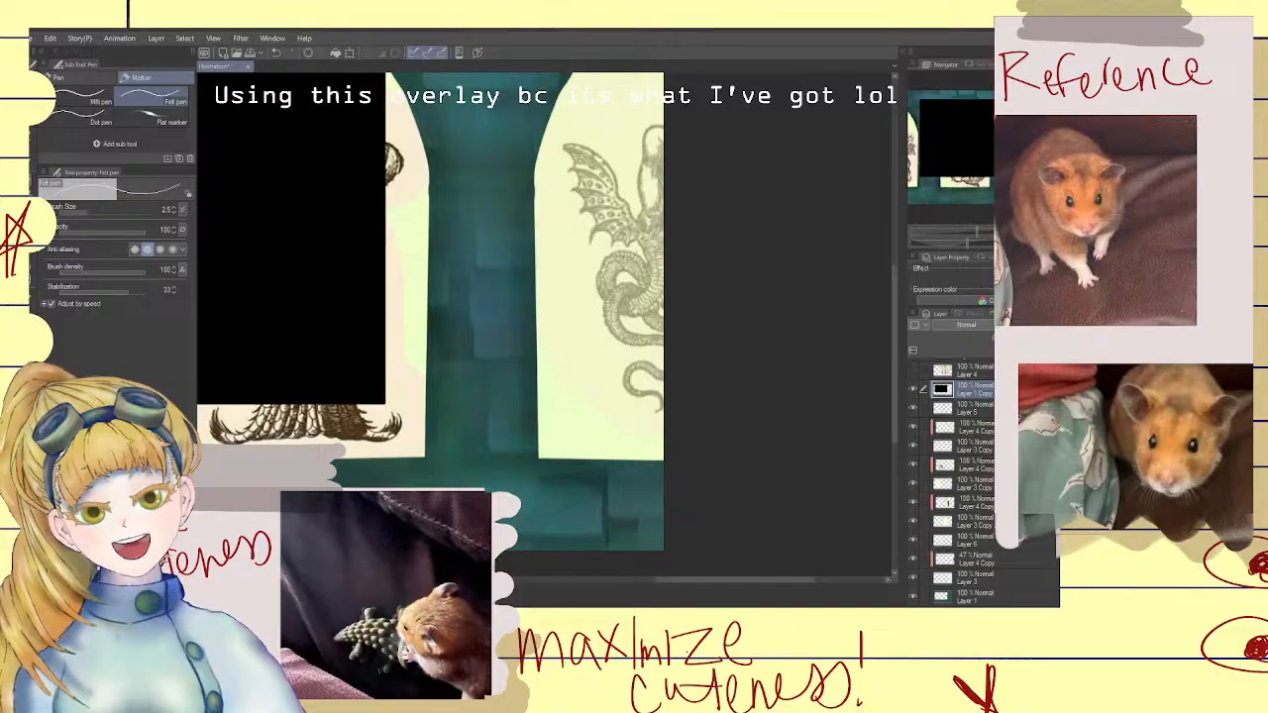
pyautogui.press('b')
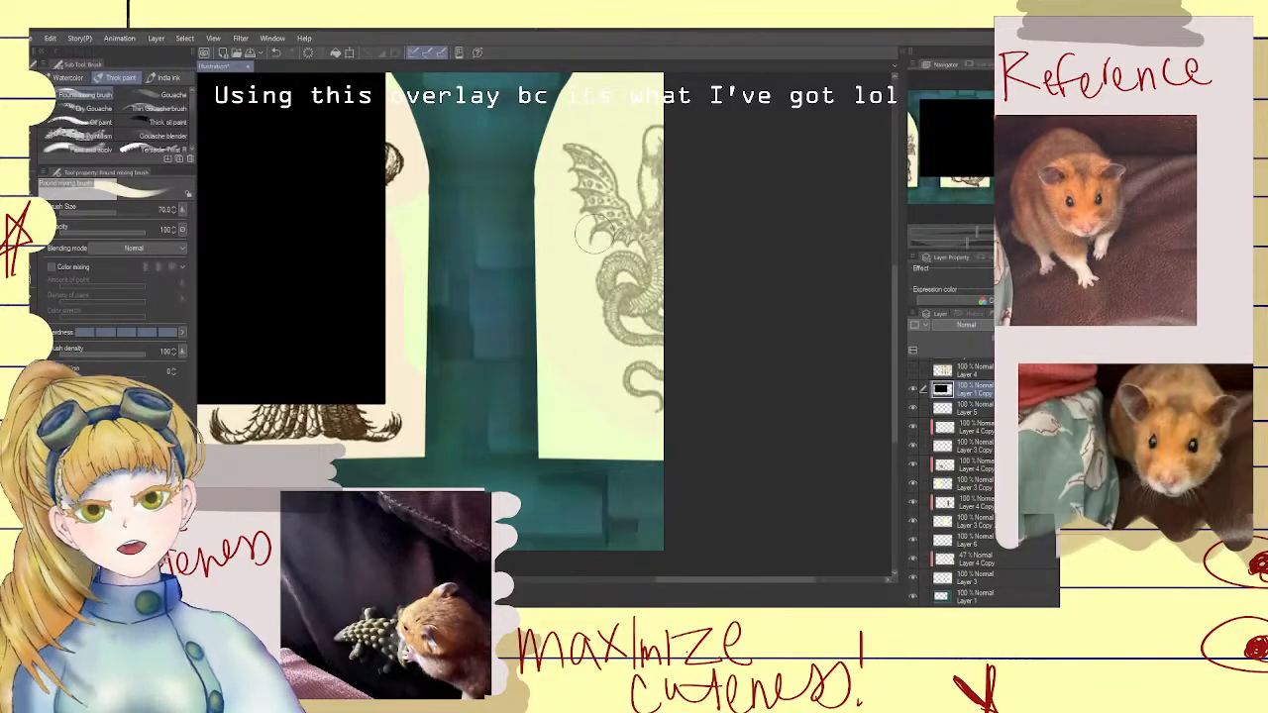
pyautogui.click(174, 76)
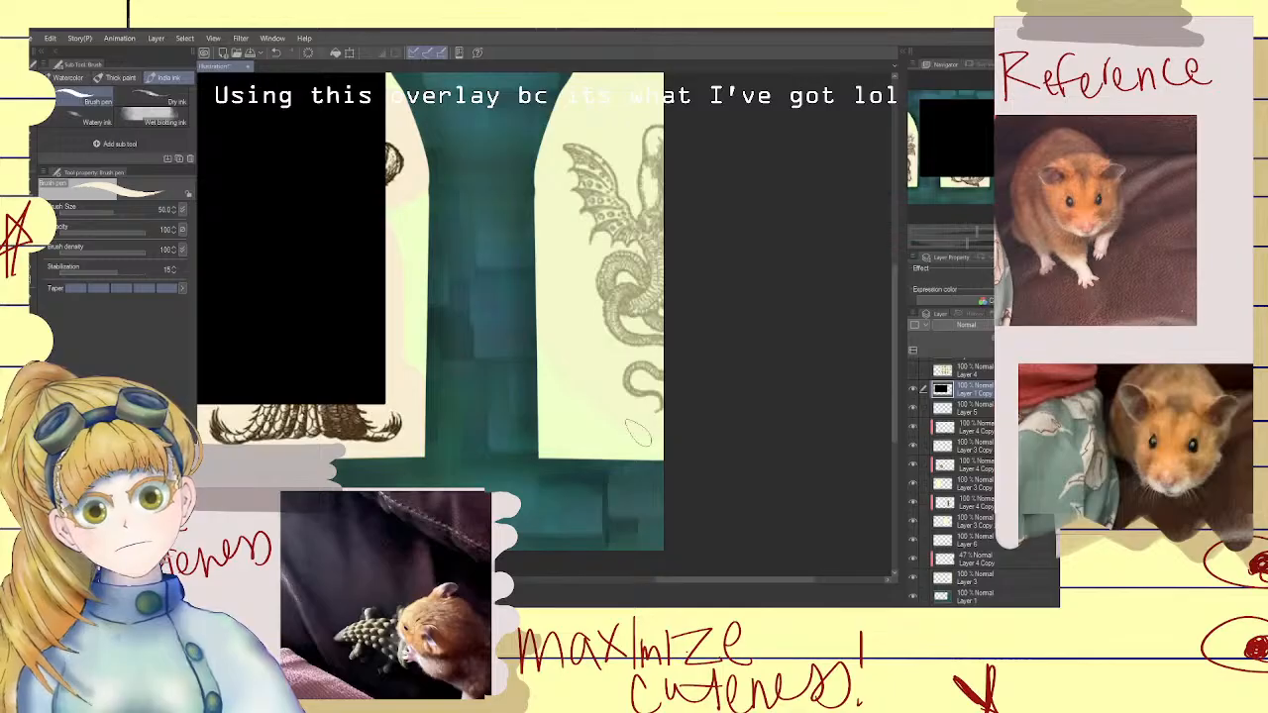
pyautogui.click(975, 408)
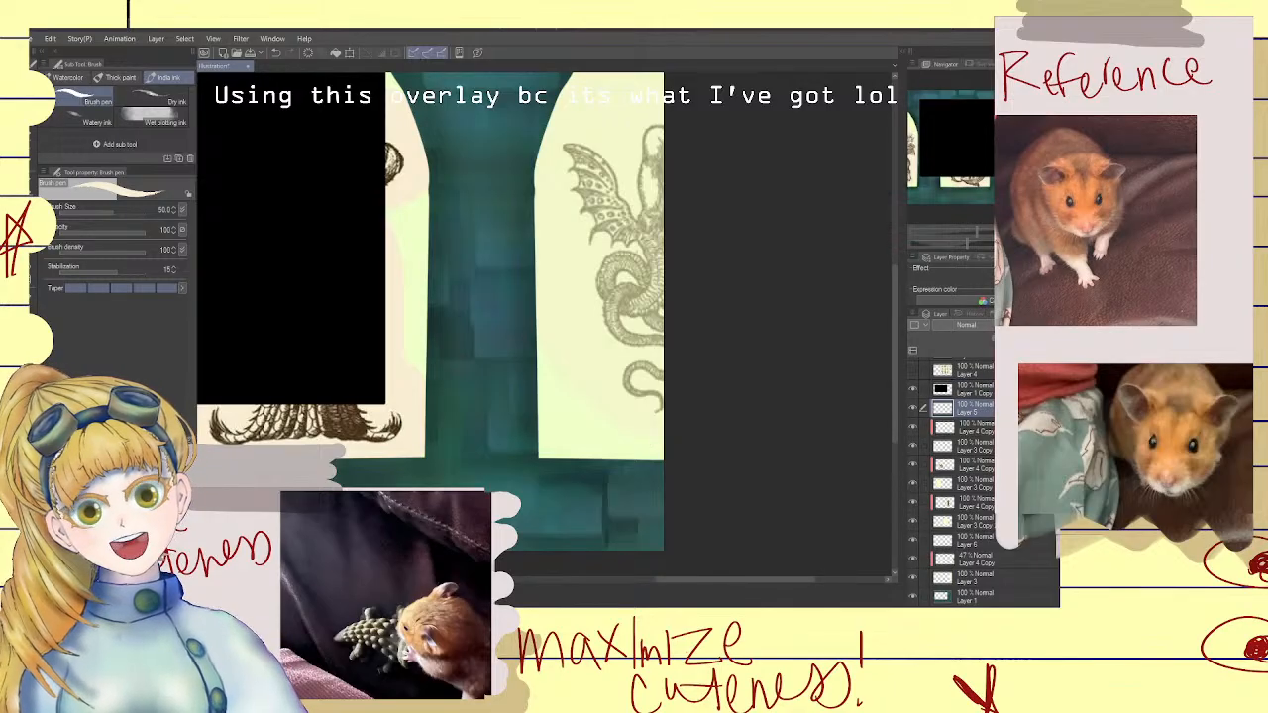
pyautogui.press('x')
# Try the Brush pen over the dragon panel, reduce its brush size to 17 and undo the test strokes
pyautogui.moveTo(616, 277)
pyautogui.mouseDown()
pyautogui.moveTo(586, 334)
pyautogui.moveTo(584, 396)
pyautogui.mouseUp()
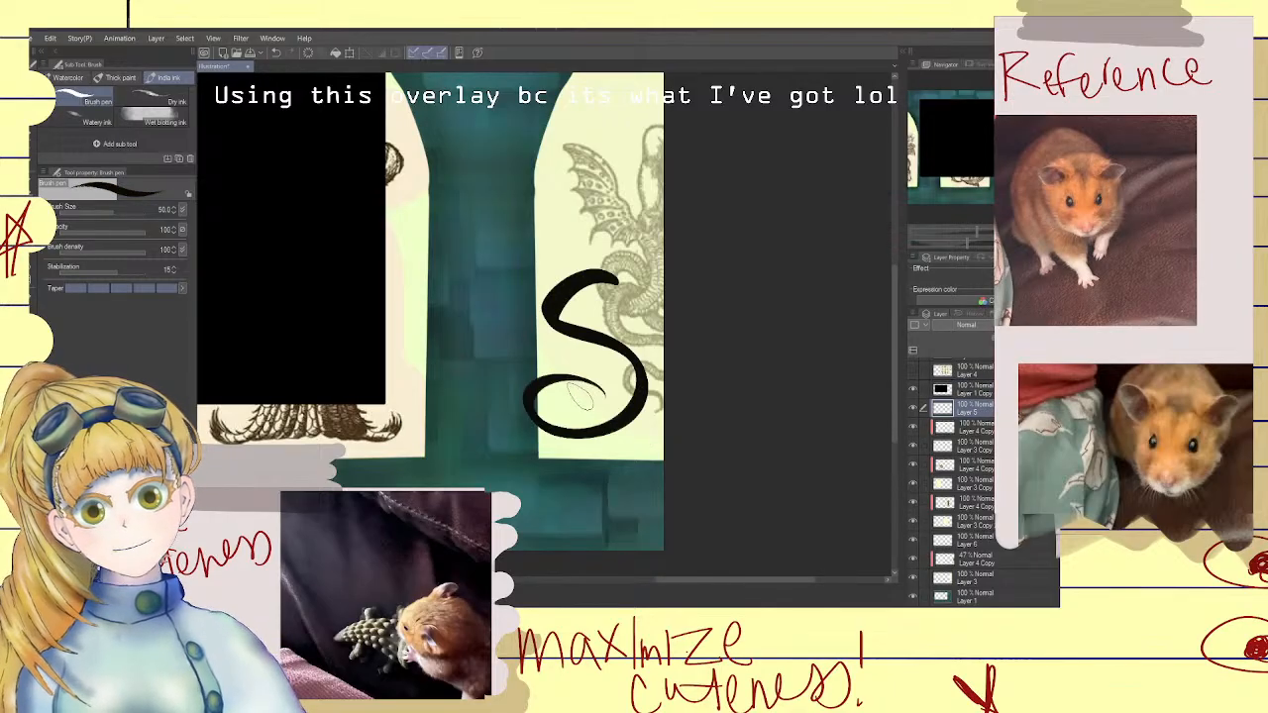
pyautogui.hotkey('ctrl', 'z')
pyautogui.press('[')
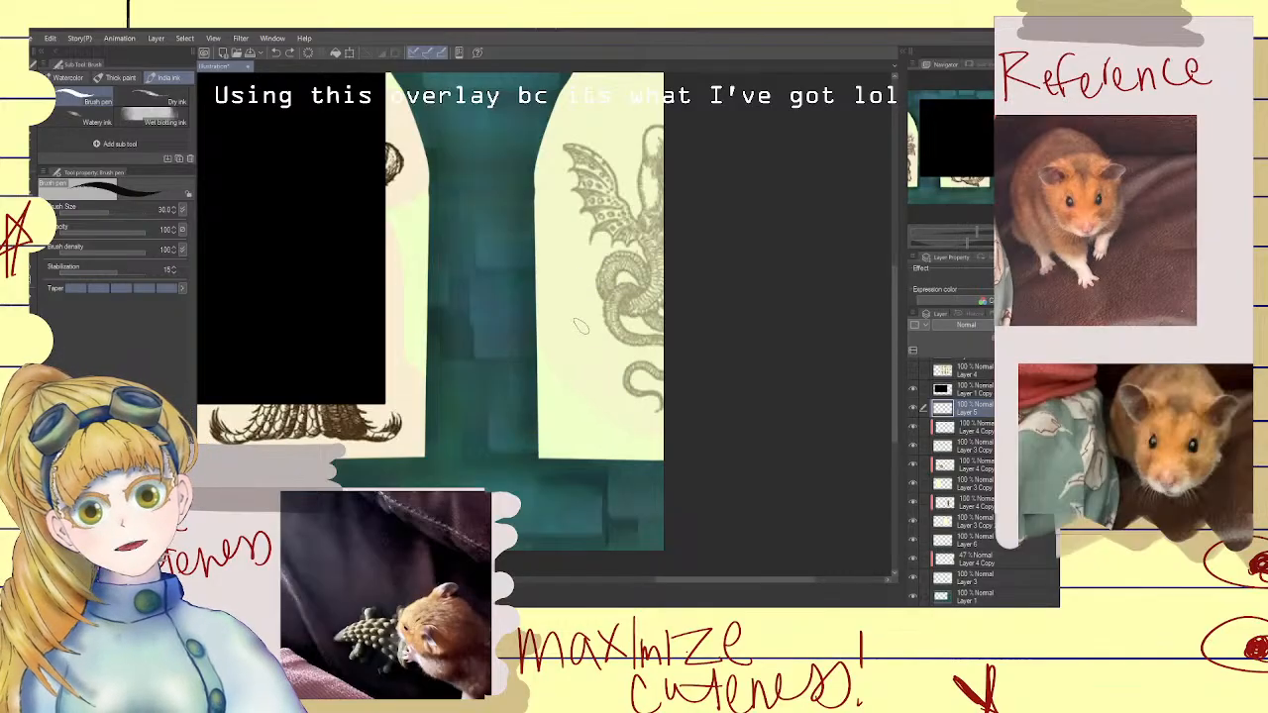
pyautogui.press('[')
pyautogui.moveTo(627, 218)
pyautogui.mouseDown()
pyautogui.moveTo(599, 304)
pyautogui.moveTo(616, 280)
pyautogui.mouseUp()
pyautogui.hotkey('ctrl', 'z')
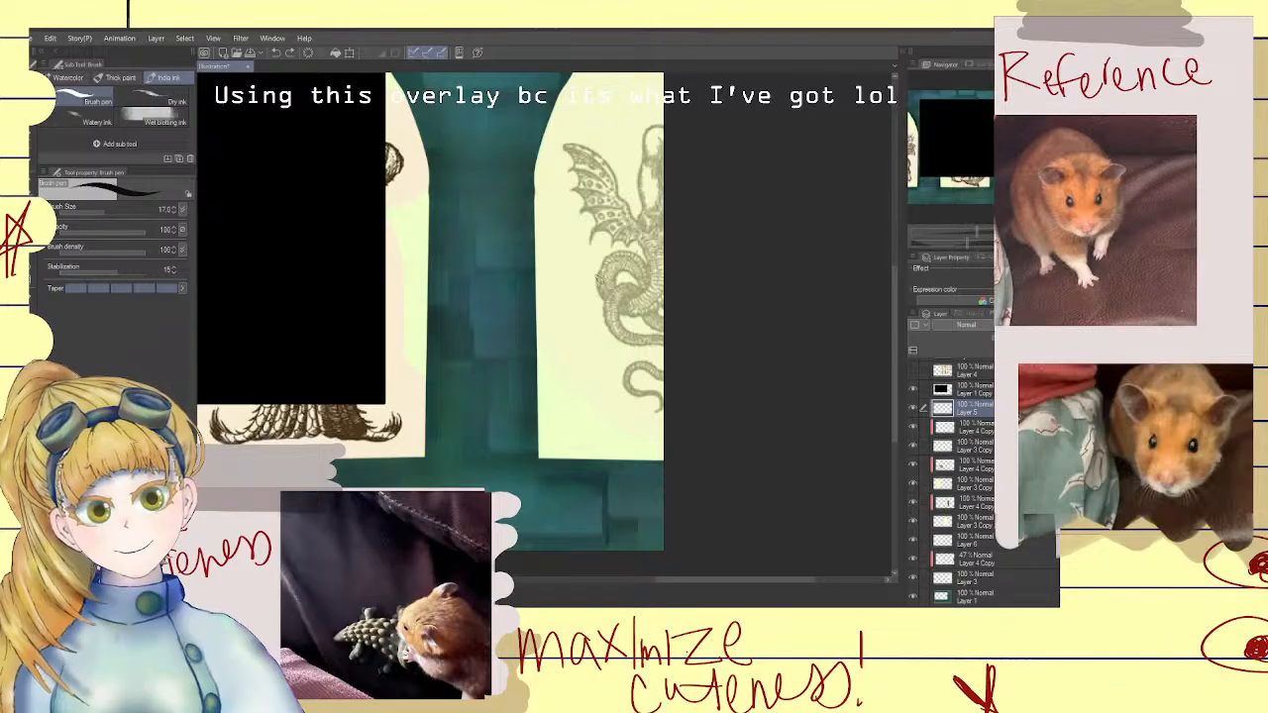
# Trace the upper and lower edges of the dragon's curled tail tip with black ink strokes
pyautogui.scroll(4, 602, 276)
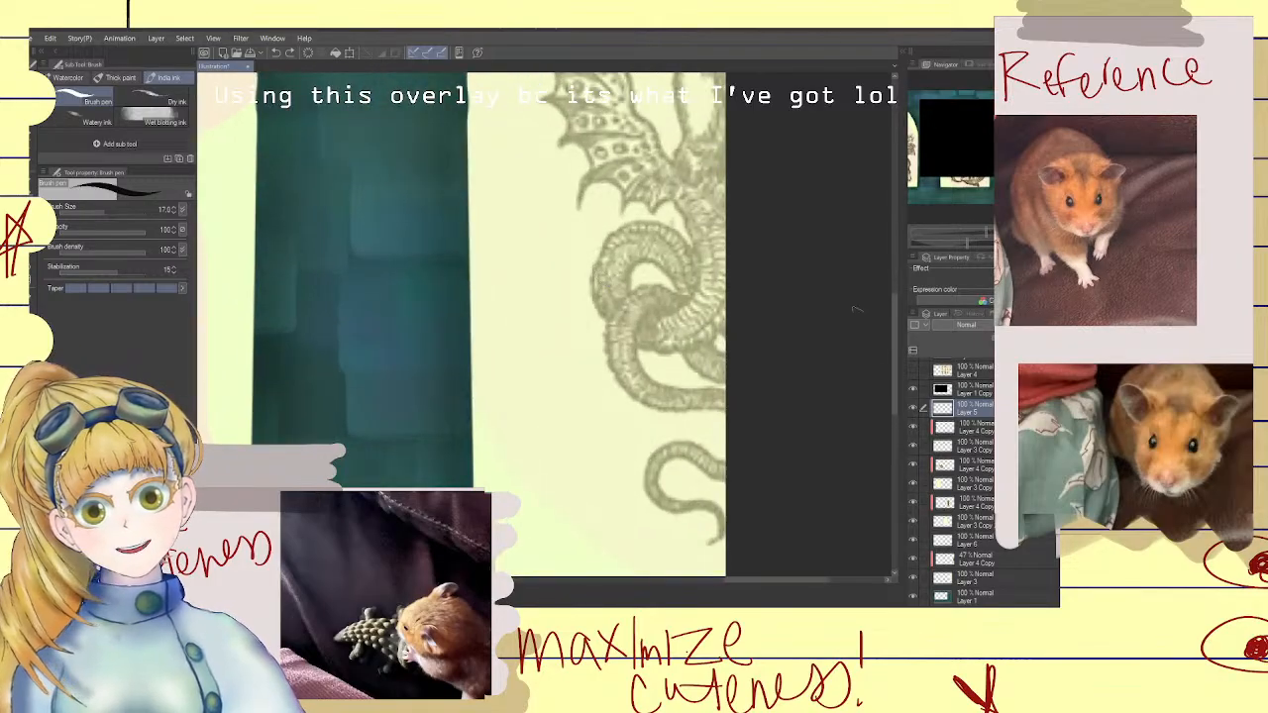
pyautogui.moveTo(895, 348)
pyautogui.mouseDown()
pyautogui.moveTo(902, 302)
pyautogui.moveTo(904, 353)
pyautogui.mouseUp()
pyautogui.scroll(4, 840, 352)
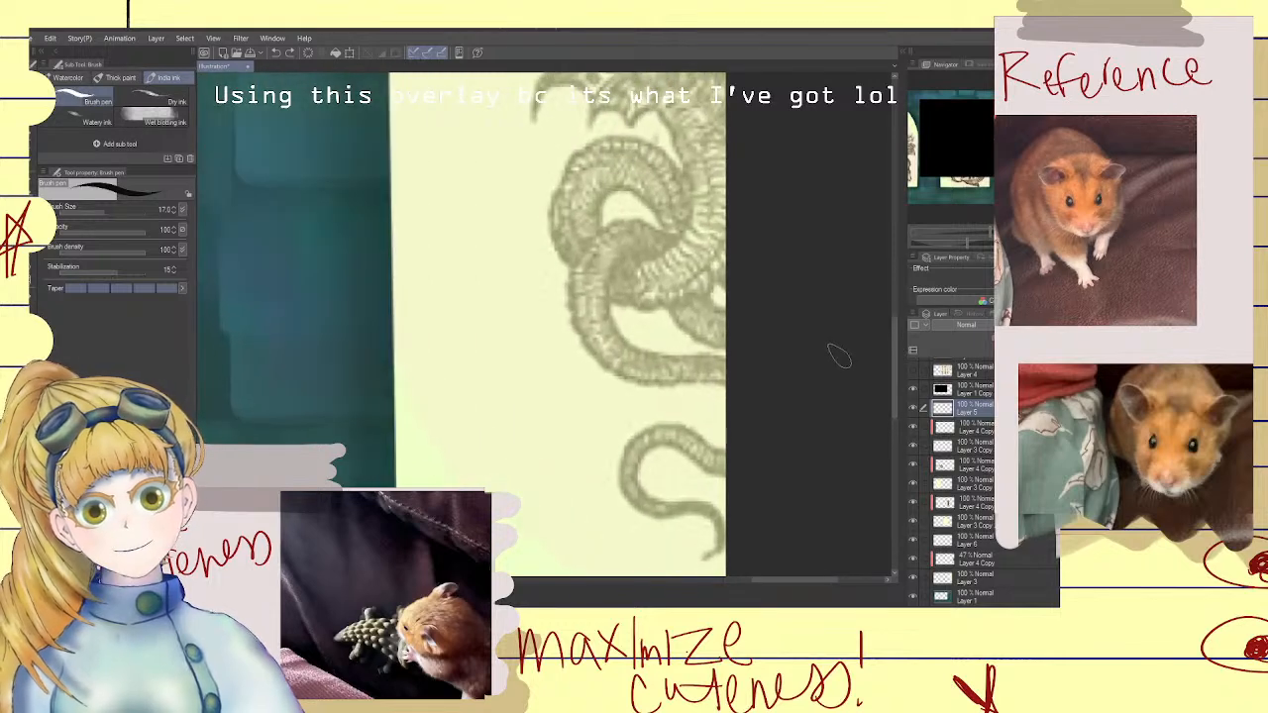
pyautogui.moveTo(900, 348); pyautogui.dragTo(898, 385)
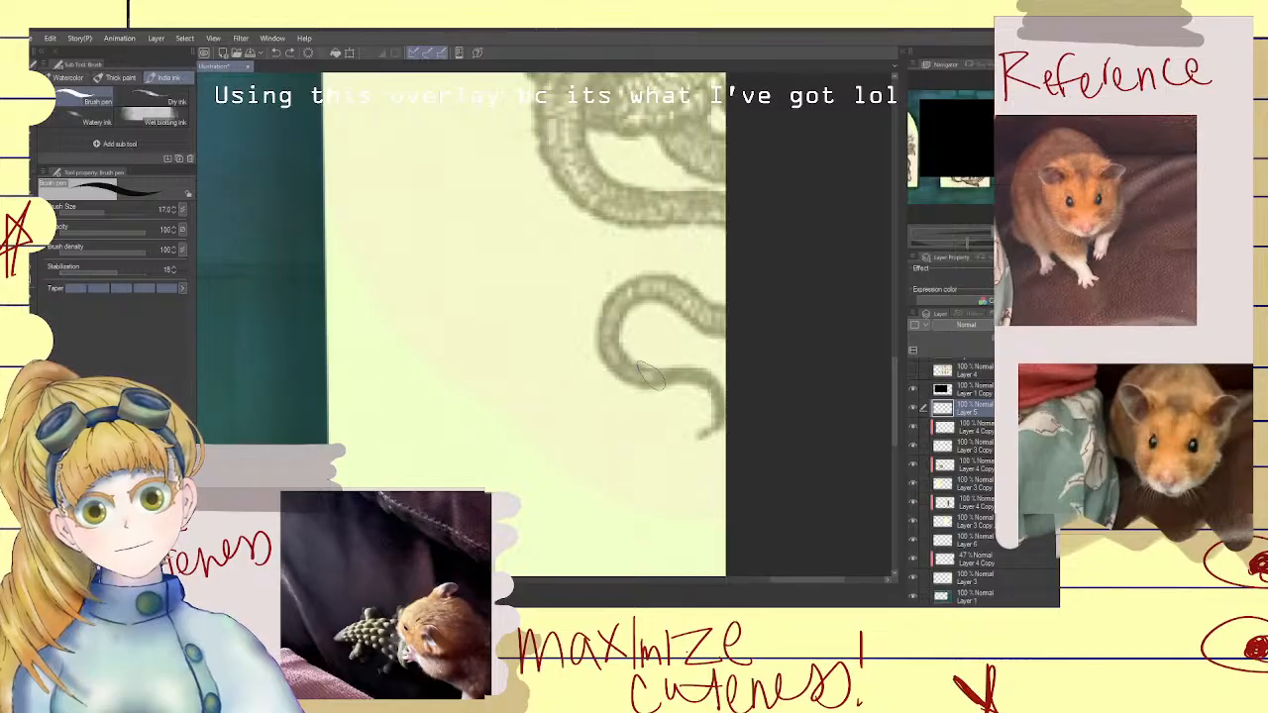
pyautogui.moveTo(646, 377)
pyautogui.mouseDown()
pyautogui.moveTo(679, 371)
pyautogui.moveTo(714, 390)
pyautogui.mouseUp()
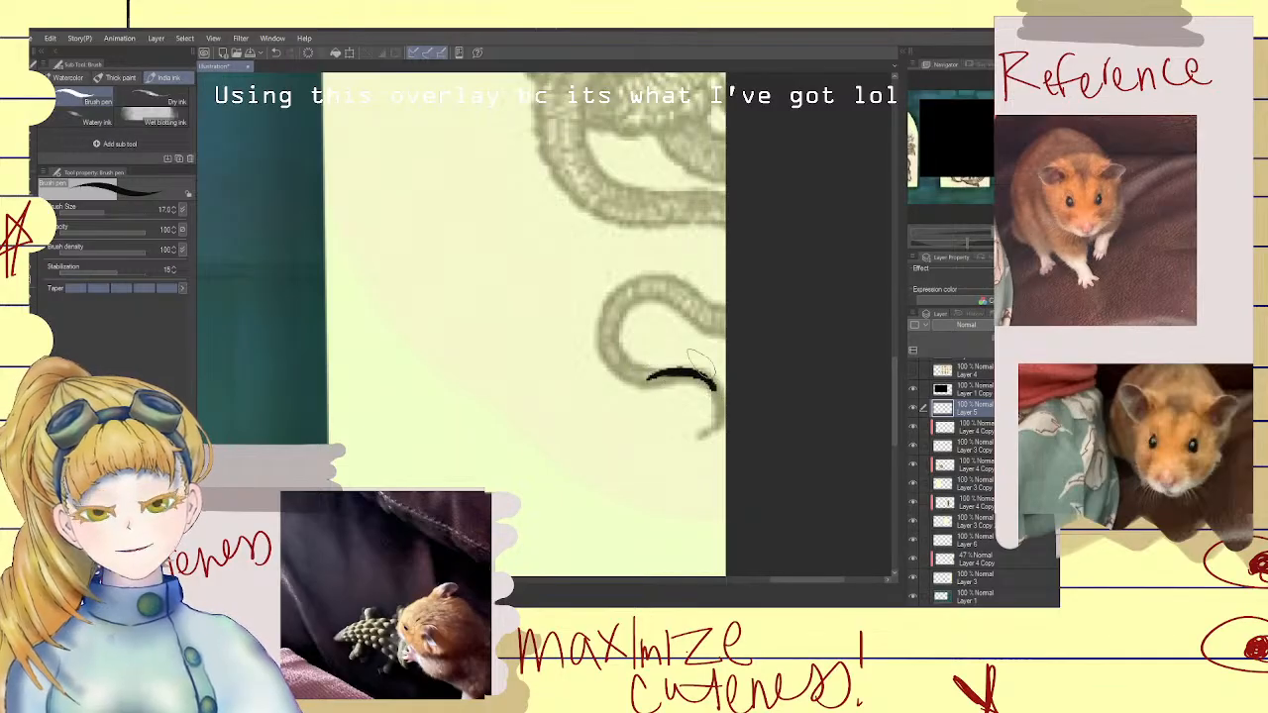
pyautogui.hotkey('ctrl', 'z')
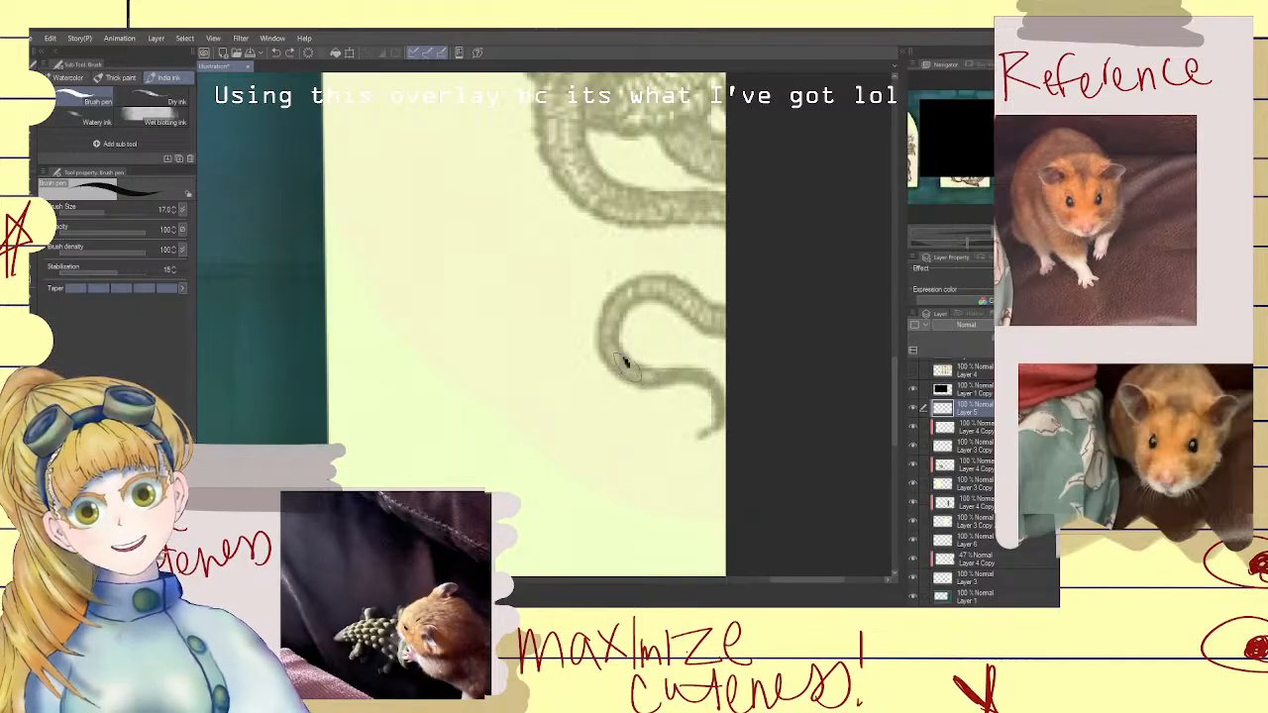
pyautogui.moveTo(624, 363)
pyautogui.mouseDown()
pyautogui.moveTo(642, 388)
pyautogui.moveTo(691, 388)
pyautogui.moveTo(713, 424)
pyautogui.moveTo(695, 433)
pyautogui.moveTo(713, 438)
pyautogui.moveTo(723, 396)
pyautogui.moveTo(697, 360)
pyautogui.moveTo(653, 359)
pyautogui.mouseUp()
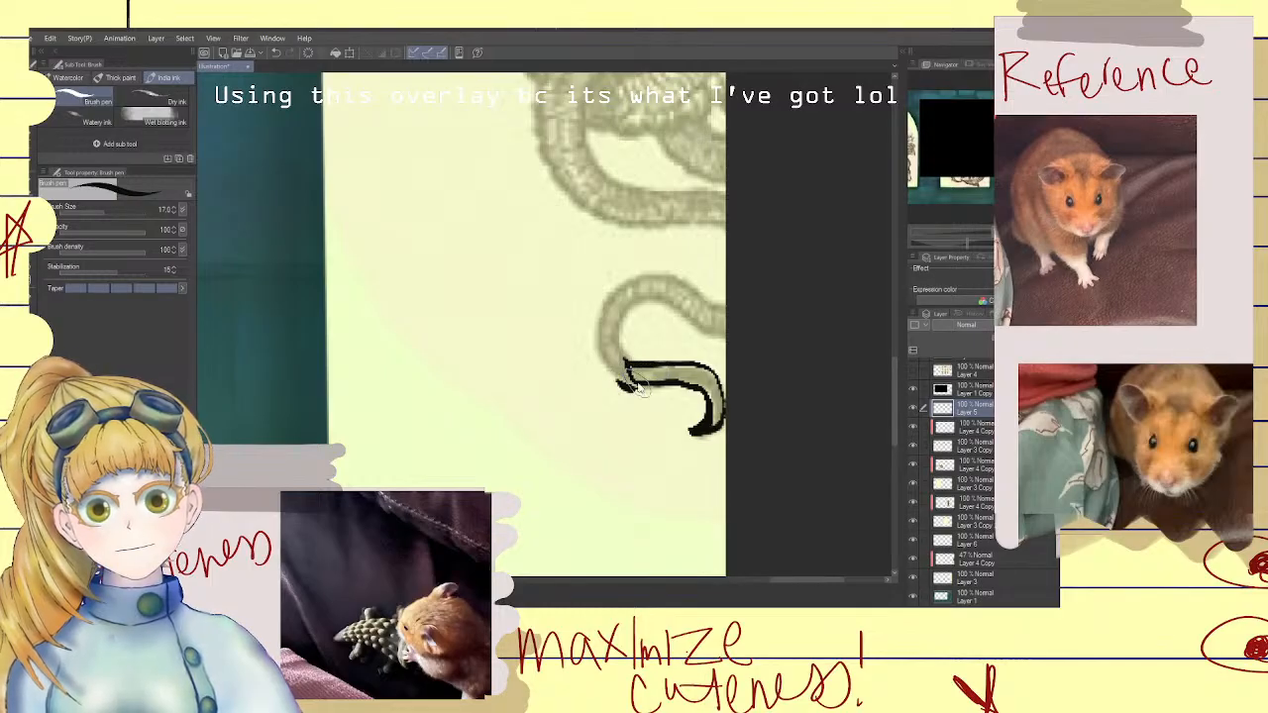
# Outline the outward bend of the dragon's tail in black up to the top of the curve, redrawing misplaced strokes
pyautogui.moveTo(654, 384)
pyautogui.mouseDown()
pyautogui.moveTo(616, 382)
pyautogui.moveTo(598, 339)
pyautogui.moveTo(602, 296)
pyautogui.mouseUp()
pyautogui.hotkey('ctrl', 'z')
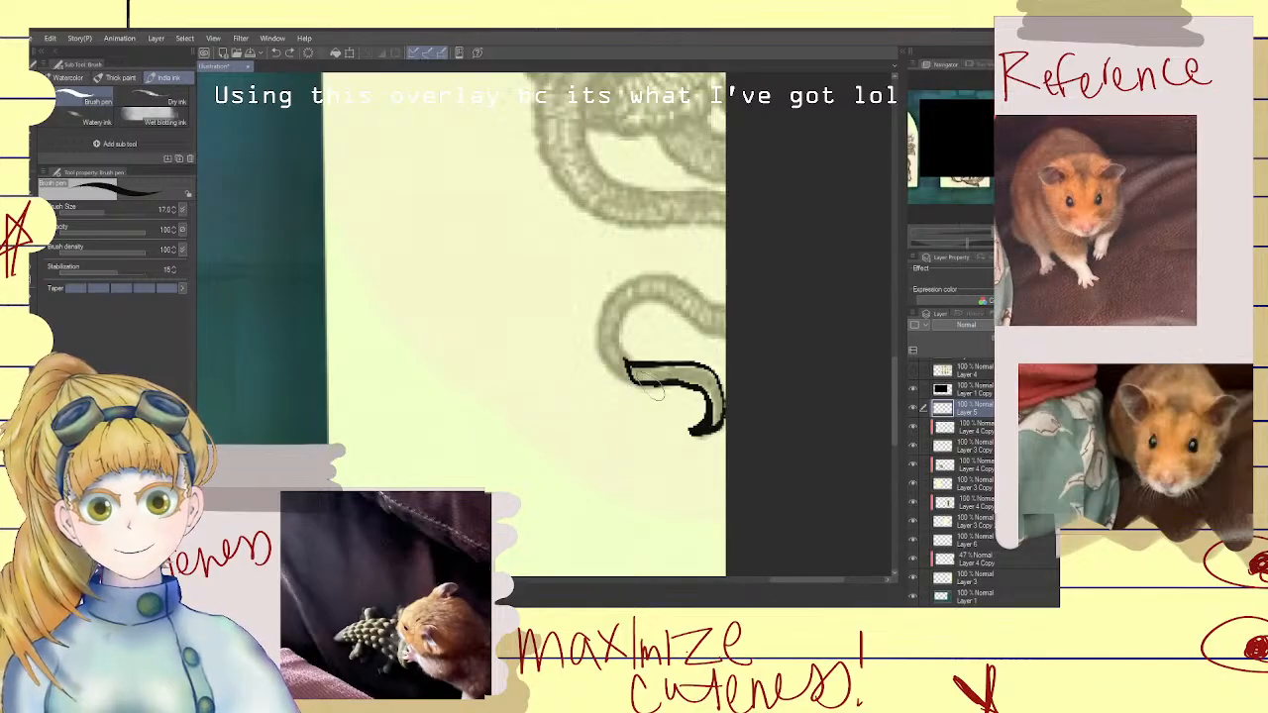
pyautogui.moveTo(652, 384)
pyautogui.mouseDown()
pyautogui.moveTo(610, 376)
pyautogui.moveTo(595, 325)
pyautogui.mouseUp()
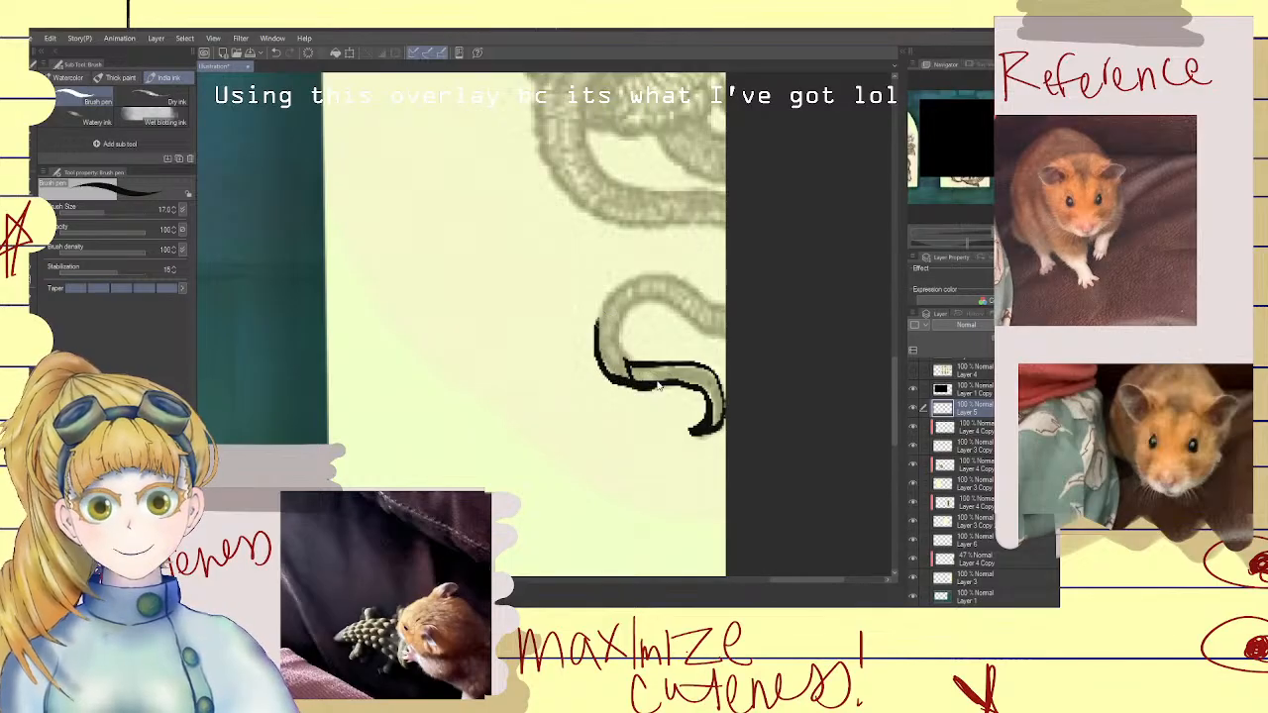
pyautogui.hotkey('ctrl', 'z')
pyautogui.moveTo(680, 378)
pyautogui.mouseDown()
pyautogui.moveTo(622, 376)
pyautogui.moveTo(594, 357)
pyautogui.moveTo(602, 277)
pyautogui.mouseUp()
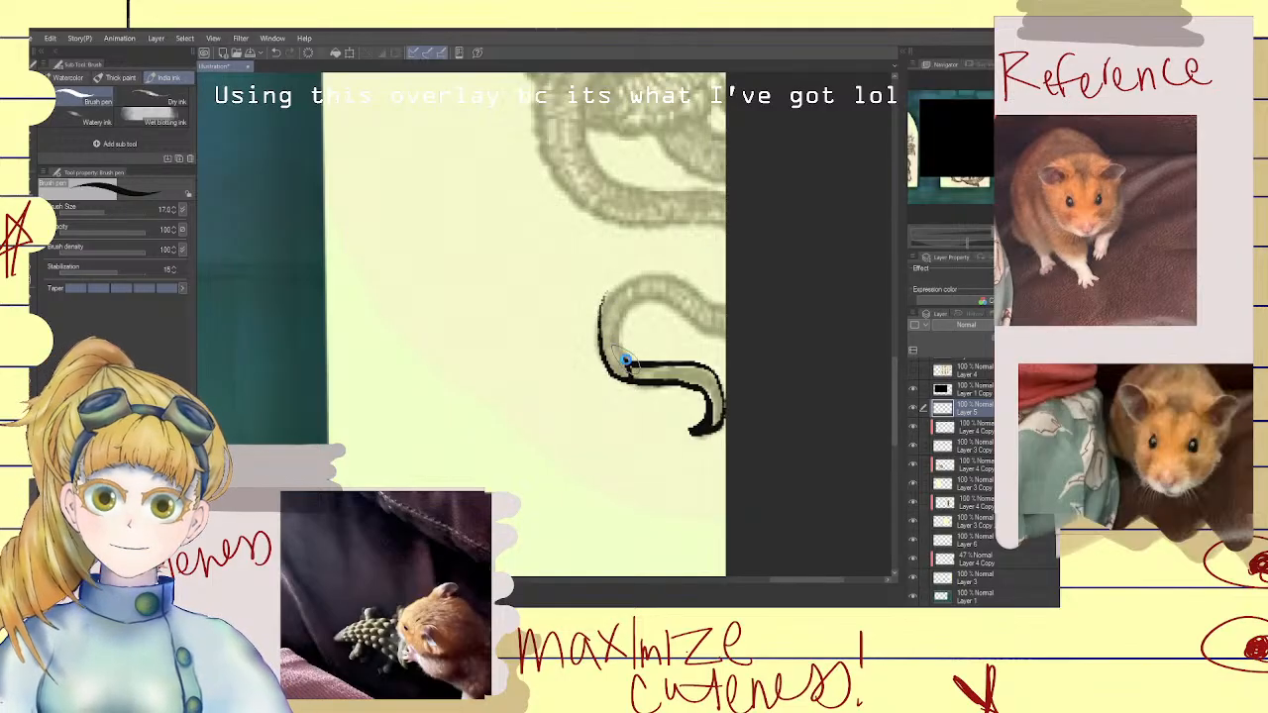
pyautogui.moveTo(624, 362)
pyautogui.mouseDown()
pyautogui.moveTo(600, 299)
pyautogui.moveTo(644, 289)
pyautogui.moveTo(637, 271)
pyautogui.mouseUp()
pyautogui.moveTo(599, 281); pyautogui.dragTo(652, 273)
pyautogui.hotkey('ctrl', 'z')
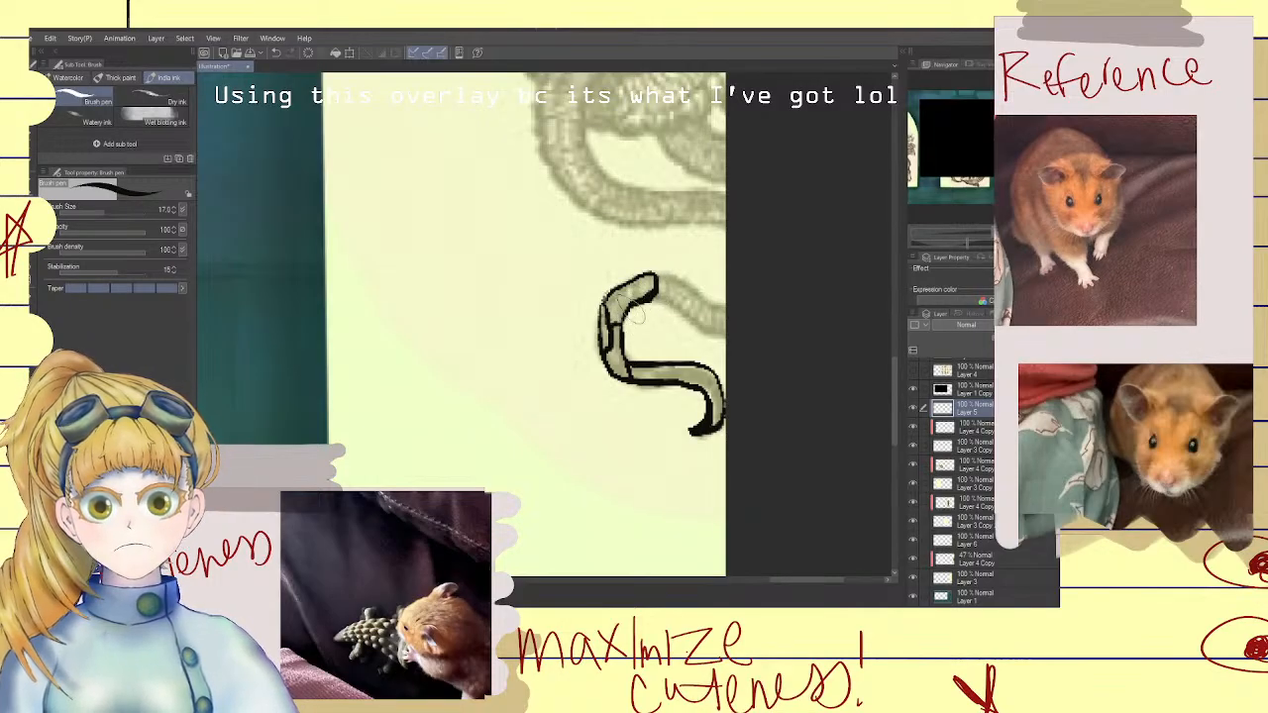
pyautogui.moveTo(627, 305); pyautogui.dragTo(623, 285)
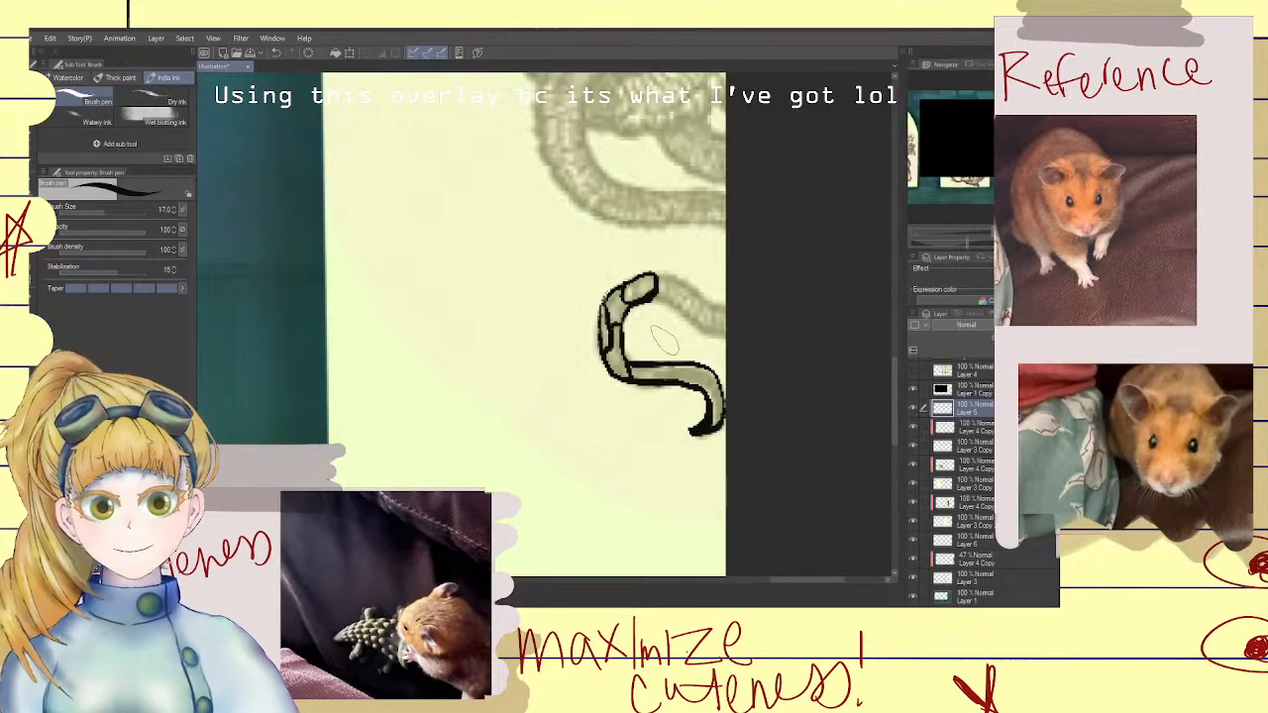
# Outline the rest of the tail from the top of the curve to the canvas edge and add cross lines dividing it into segments
pyautogui.moveTo(653, 299); pyautogui.dragTo(677, 326)
pyautogui.hotkey('ctrl', 'z')
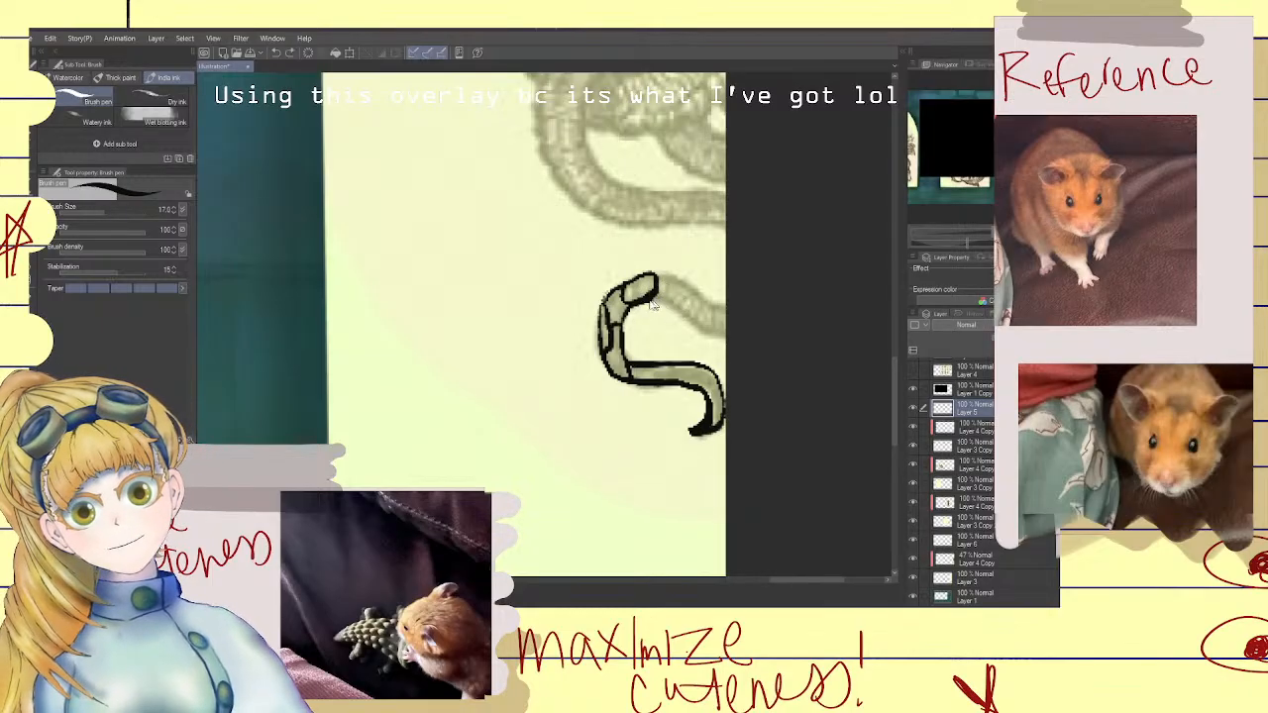
pyautogui.moveTo(644, 288); pyautogui.dragTo(728, 330)
pyautogui.moveTo(666, 276); pyautogui.dragTo(739, 313)
pyautogui.hotkey('ctrl', 'z')
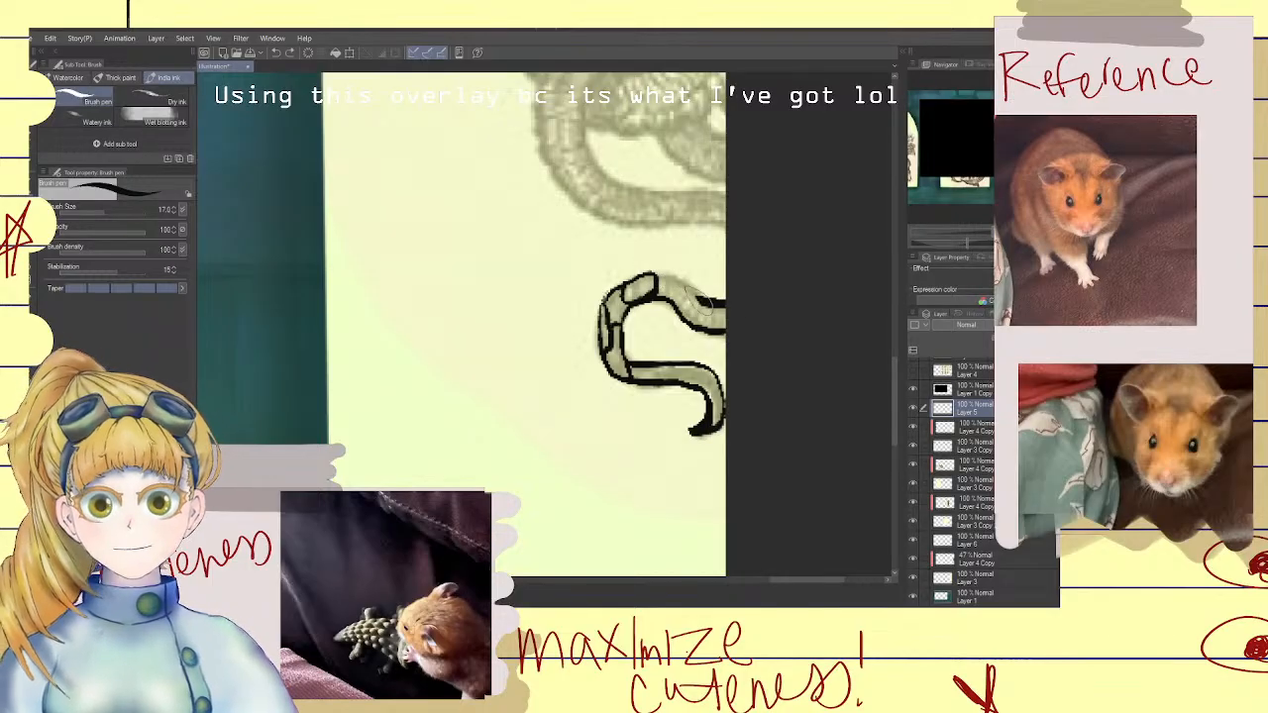
pyautogui.moveTo(648, 274)
pyautogui.mouseDown()
pyautogui.moveTo(679, 276)
pyautogui.moveTo(738, 309)
pyautogui.mouseUp()
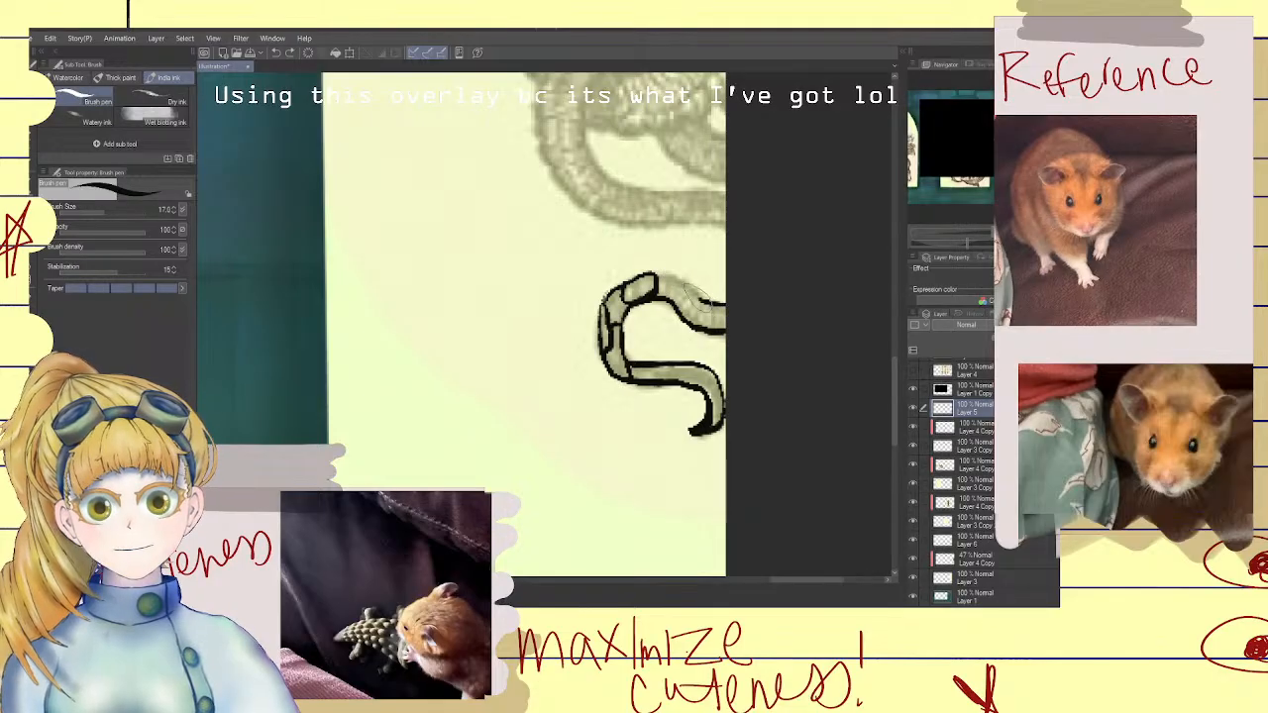
pyautogui.moveTo(662, 281); pyautogui.dragTo(753, 304)
pyautogui.hotkey('ctrl', 'z')
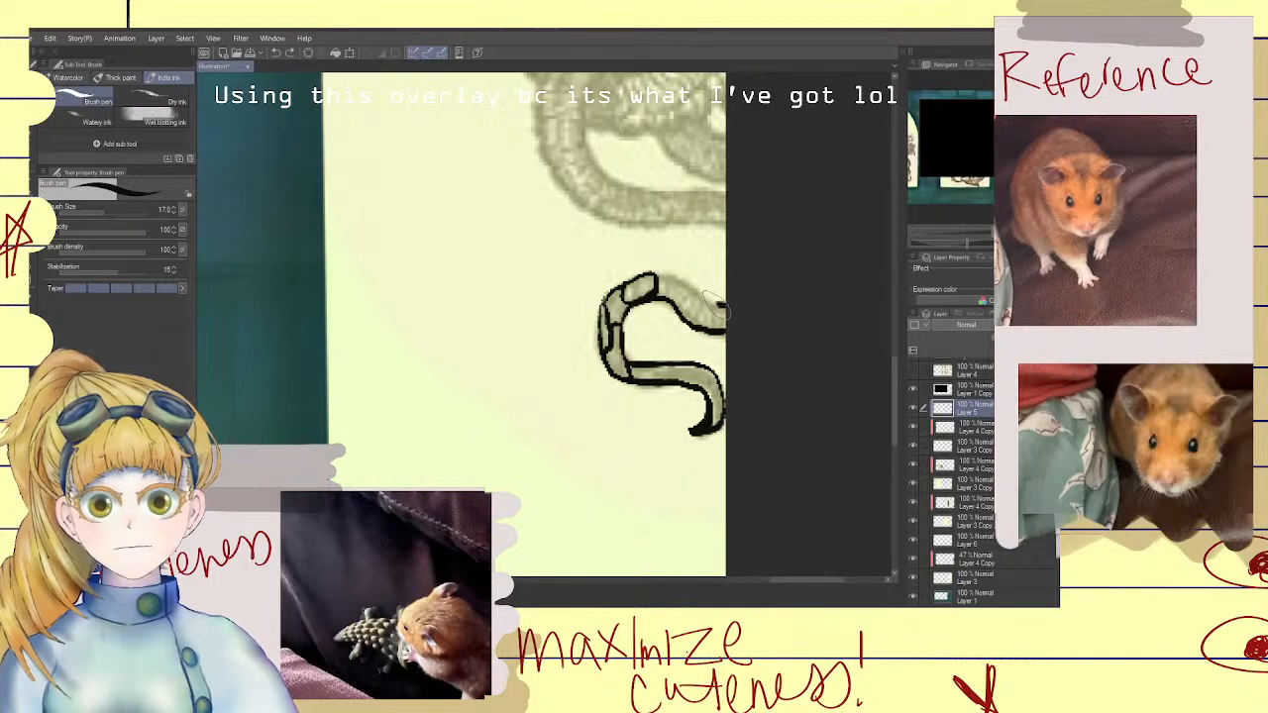
pyautogui.moveTo(653, 275)
pyautogui.mouseDown()
pyautogui.moveTo(701, 303)
pyautogui.moveTo(700, 326)
pyautogui.moveTo(670, 284)
pyautogui.moveTo(719, 314)
pyautogui.mouseUp()
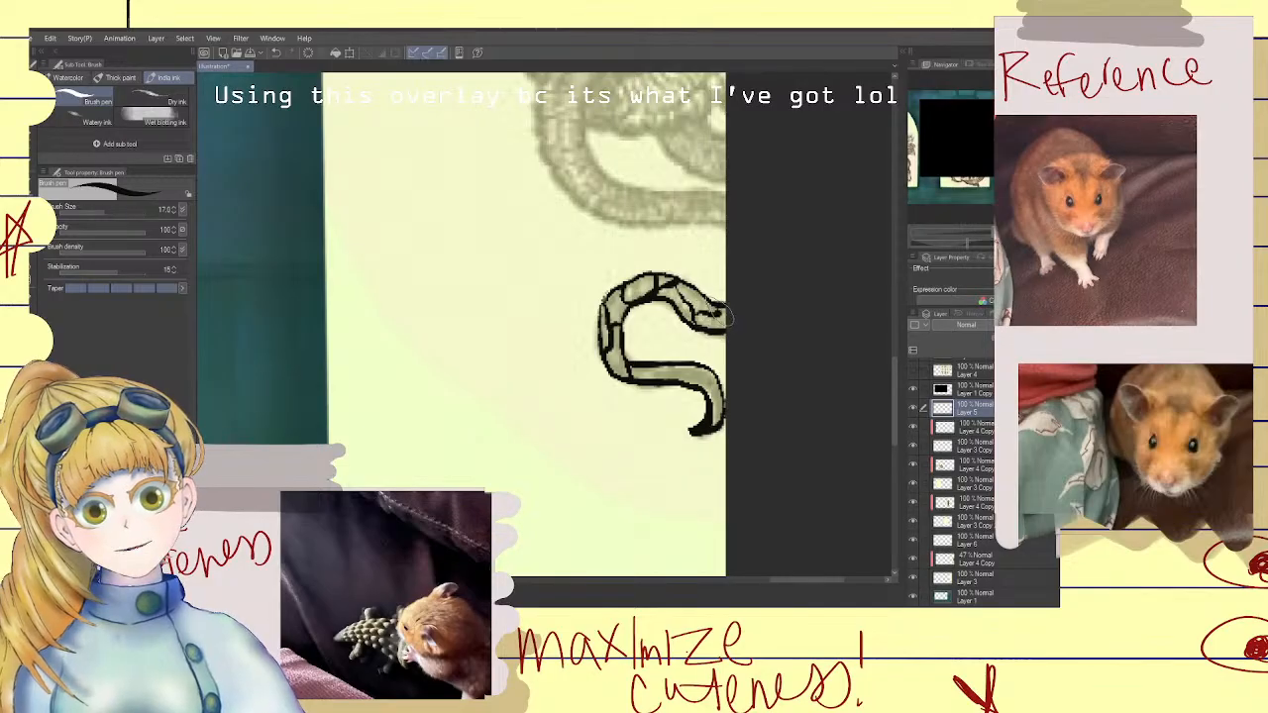
pyautogui.moveTo(646, 363); pyautogui.dragTo(695, 382)
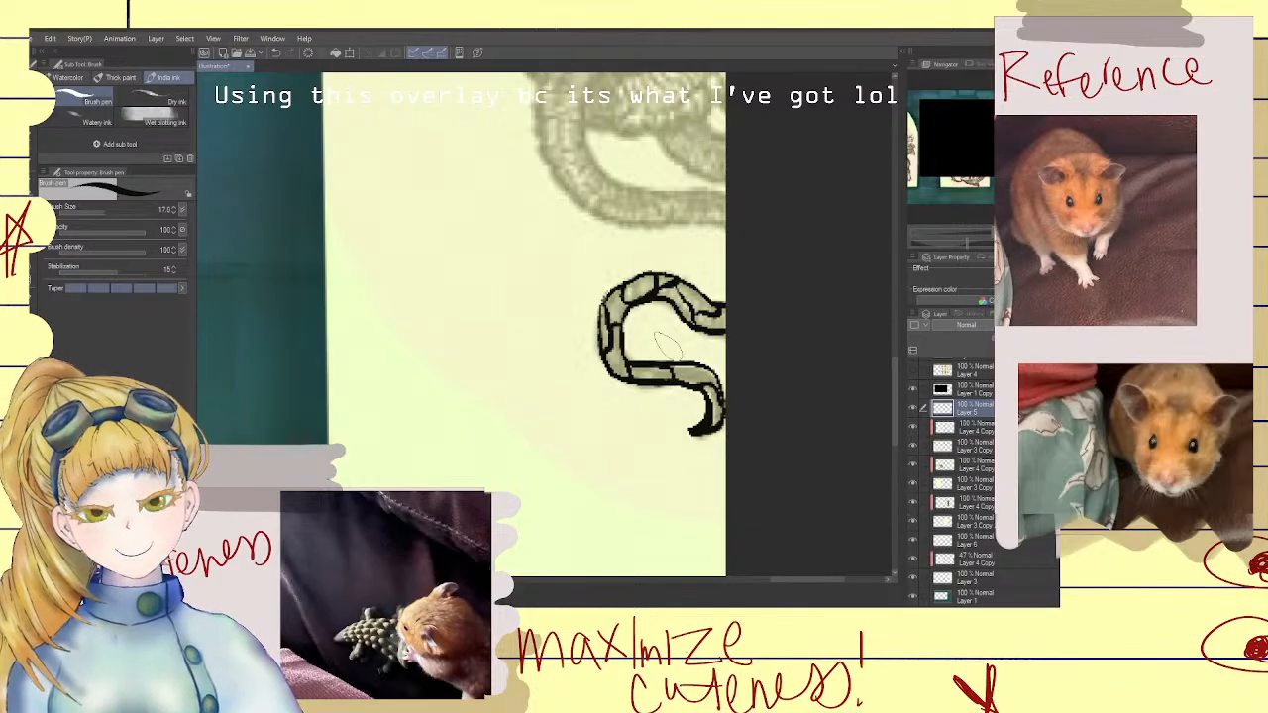
# Draw black dividing lines in the open gap inside the tail's curve, linking its upper and lower parts
pyautogui.scroll(-1, 668, 345)
pyautogui.scroll(2, 667, 344)
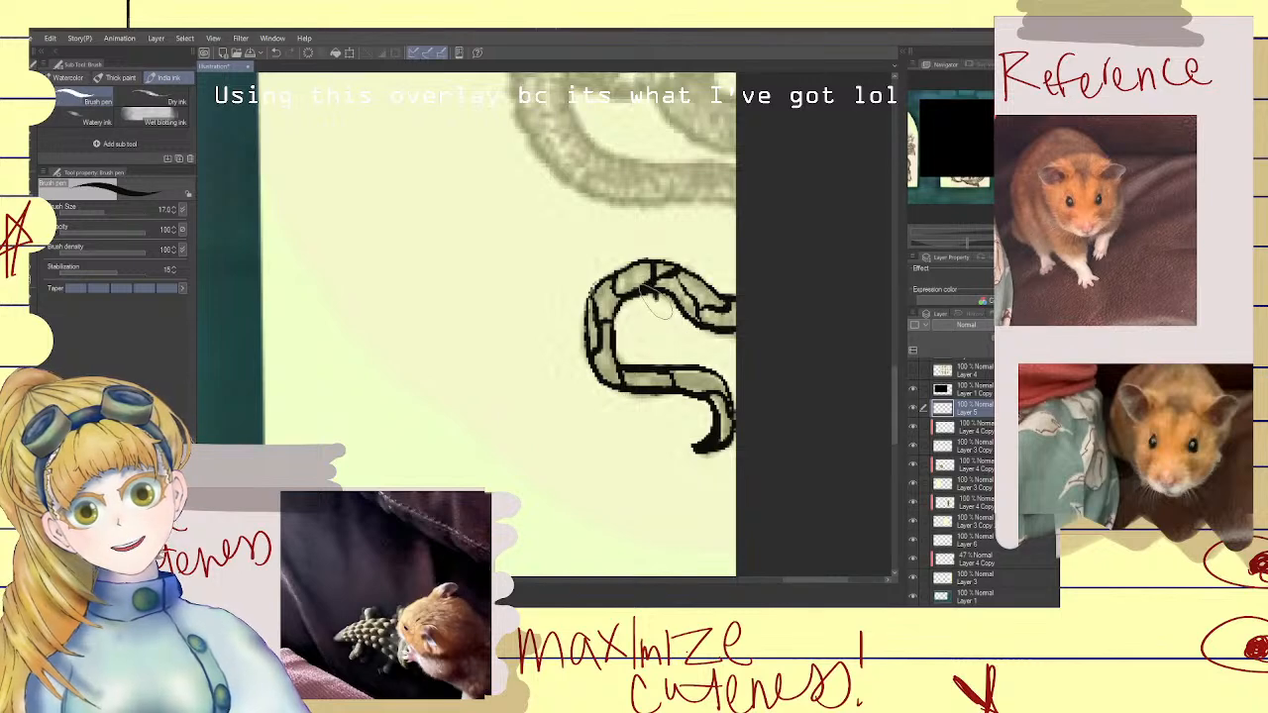
pyautogui.moveTo(656, 297)
pyautogui.mouseDown()
pyautogui.moveTo(621, 337)
pyautogui.moveTo(637, 333)
pyautogui.moveTo(676, 364)
pyautogui.moveTo(673, 350)
pyautogui.moveTo(678, 365)
pyautogui.moveTo(685, 344)
pyautogui.moveTo(713, 338)
pyautogui.moveTo(719, 365)
pyautogui.moveTo(703, 349)
pyautogui.moveTo(736, 371)
pyautogui.mouseUp()
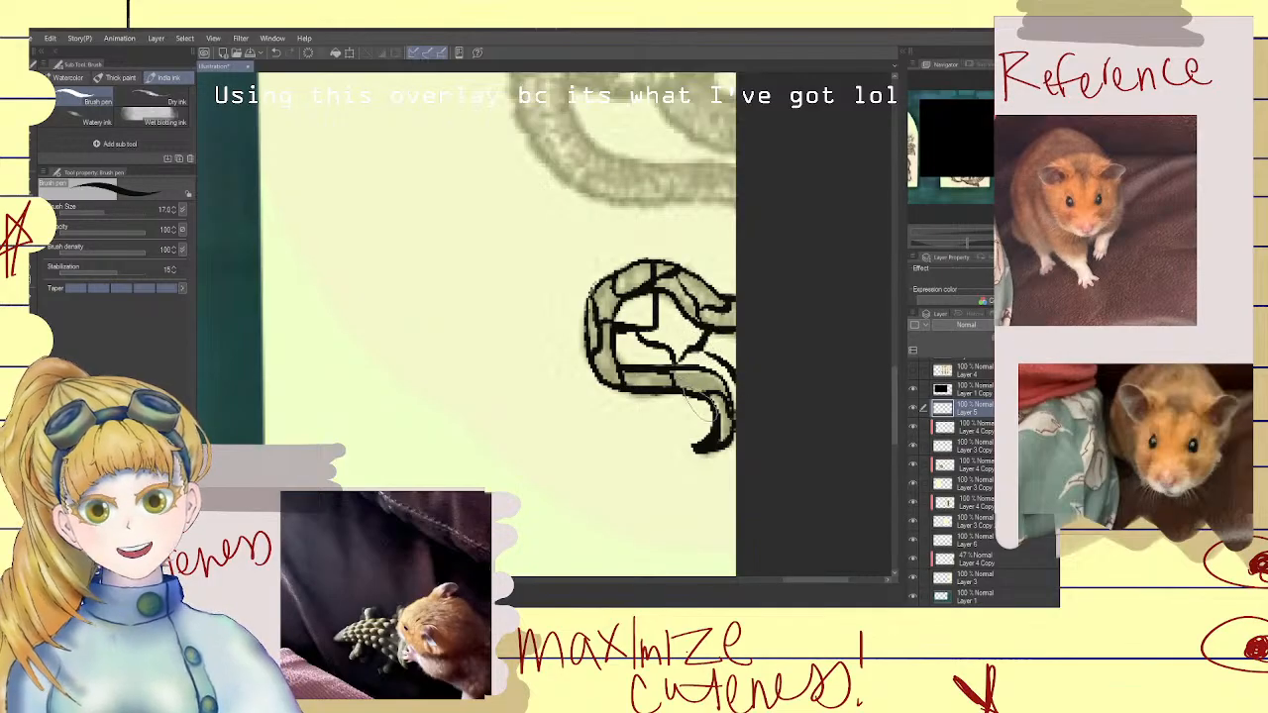
# Outline the dragon's thick central body in black above the coiled tail, along its inner curve, blunt bend and underside to the canvas edge
pyautogui.scroll(-4, 728, 490)
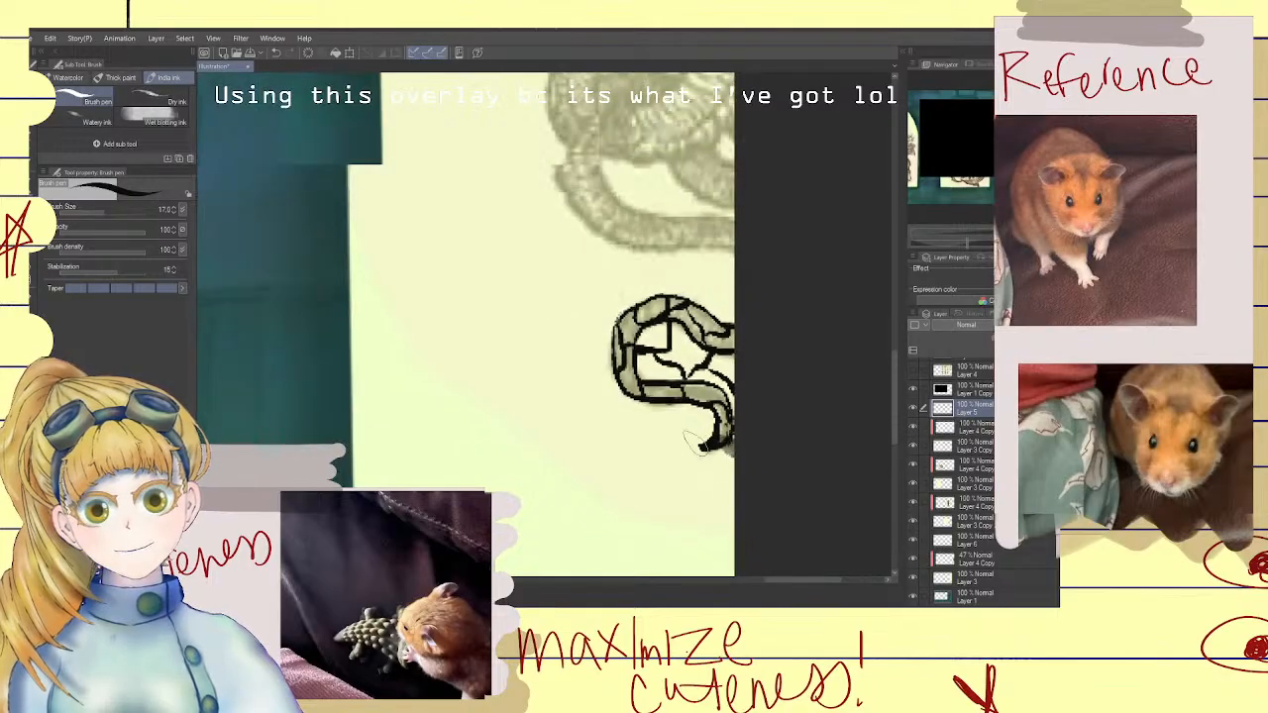
pyautogui.moveTo(897, 383)
pyautogui.mouseDown()
pyautogui.moveTo(901, 345)
pyautogui.moveTo(894, 410)
pyautogui.moveTo(894, 379)
pyautogui.mouseUp()
pyautogui.scroll(-2, 862, 390)
pyautogui.scroll(1, 805, 433)
pyautogui.scroll(1, 802, 329)
pyautogui.scroll(1, 803, 329)
pyautogui.scroll(1, 724, 389)
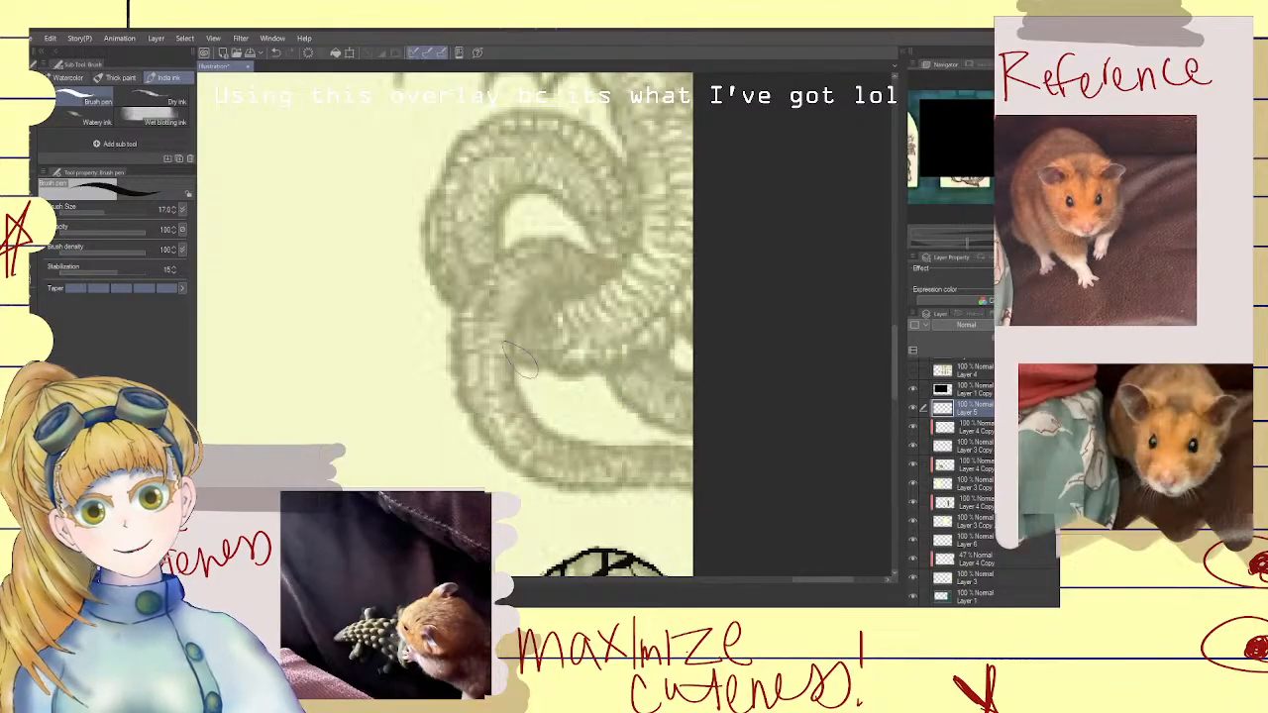
pyautogui.moveTo(522, 365)
pyautogui.mouseDown()
pyautogui.moveTo(608, 376)
pyautogui.moveTo(654, 351)
pyautogui.moveTo(680, 315)
pyautogui.moveTo(662, 348)
pyautogui.moveTo(616, 370)
pyautogui.moveTo(559, 374)
pyautogui.moveTo(514, 359)
pyautogui.mouseUp()
pyautogui.hotkey('ctrl', 'z')
pyautogui.moveTo(540, 295)
pyautogui.mouseDown()
pyautogui.moveTo(572, 295)
pyautogui.moveTo(619, 259)
pyautogui.moveTo(636, 198)
pyautogui.moveTo(622, 172)
pyautogui.mouseUp()
pyautogui.hotkey('ctrl', 'z')
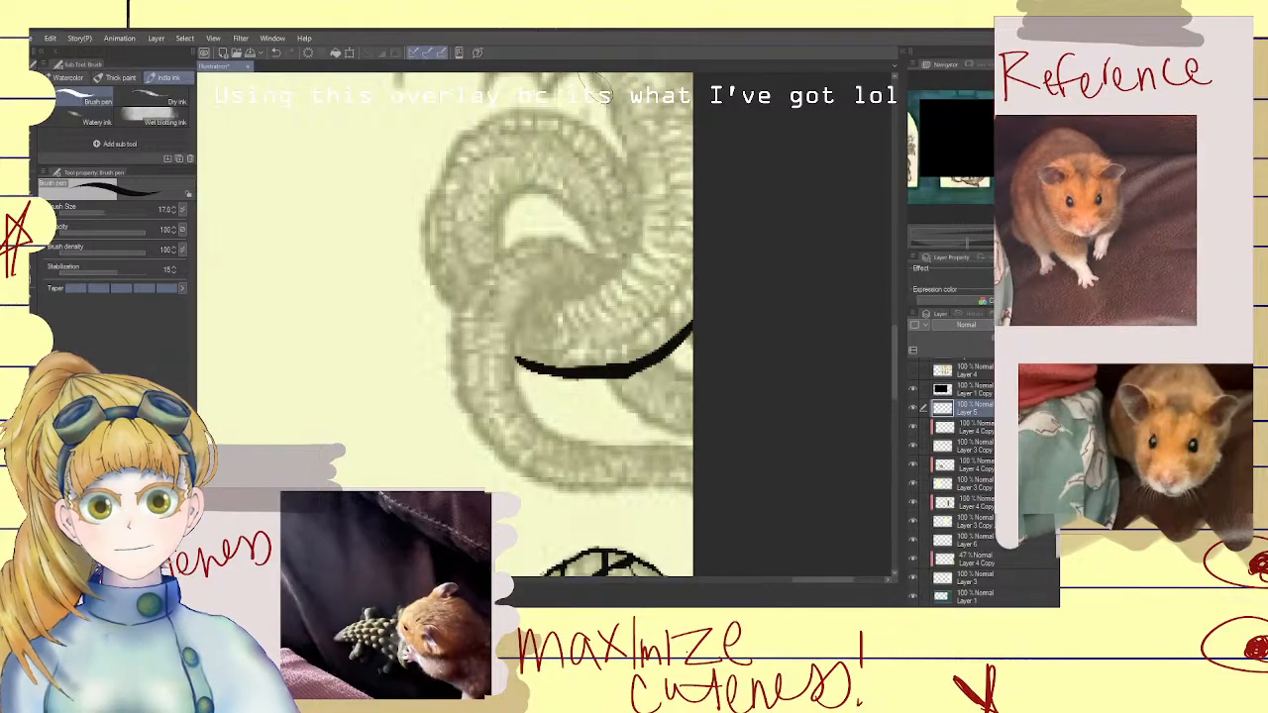
pyautogui.moveTo(626, 174); pyautogui.dragTo(597, 88)
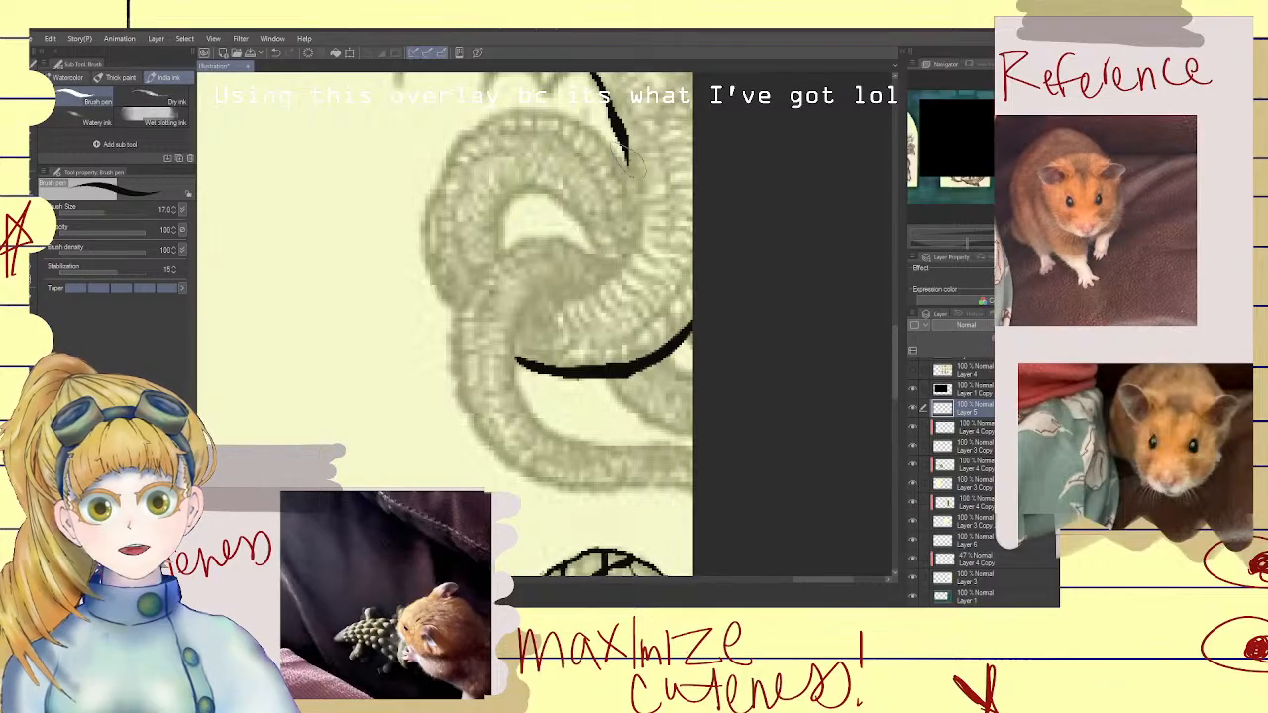
pyautogui.moveTo(626, 158)
pyautogui.mouseDown()
pyautogui.moveTo(639, 230)
pyautogui.moveTo(616, 270)
pyautogui.moveTo(543, 287)
pyautogui.moveTo(515, 342)
pyautogui.moveTo(523, 368)
pyautogui.mouseUp()
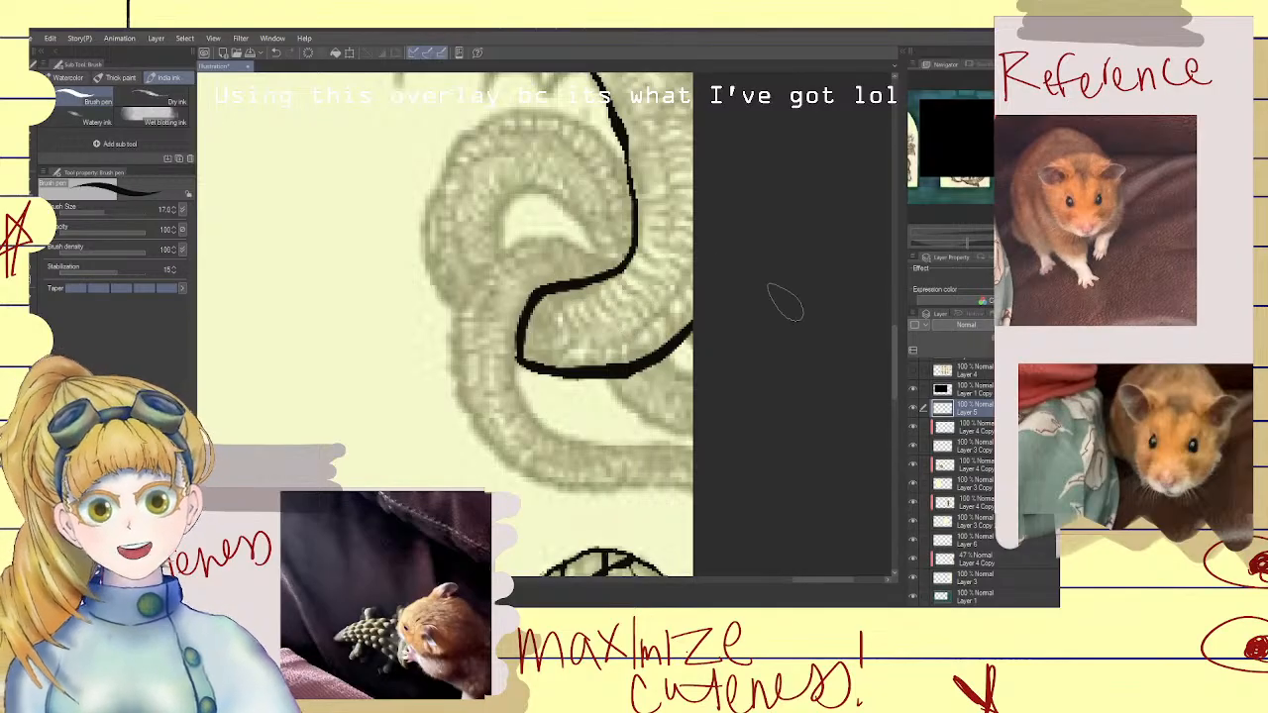
# Outline the outer edge of the upper tail loop in black, from the thick body around to where it meets the lower coil
pyautogui.scroll(-2, 782, 299)
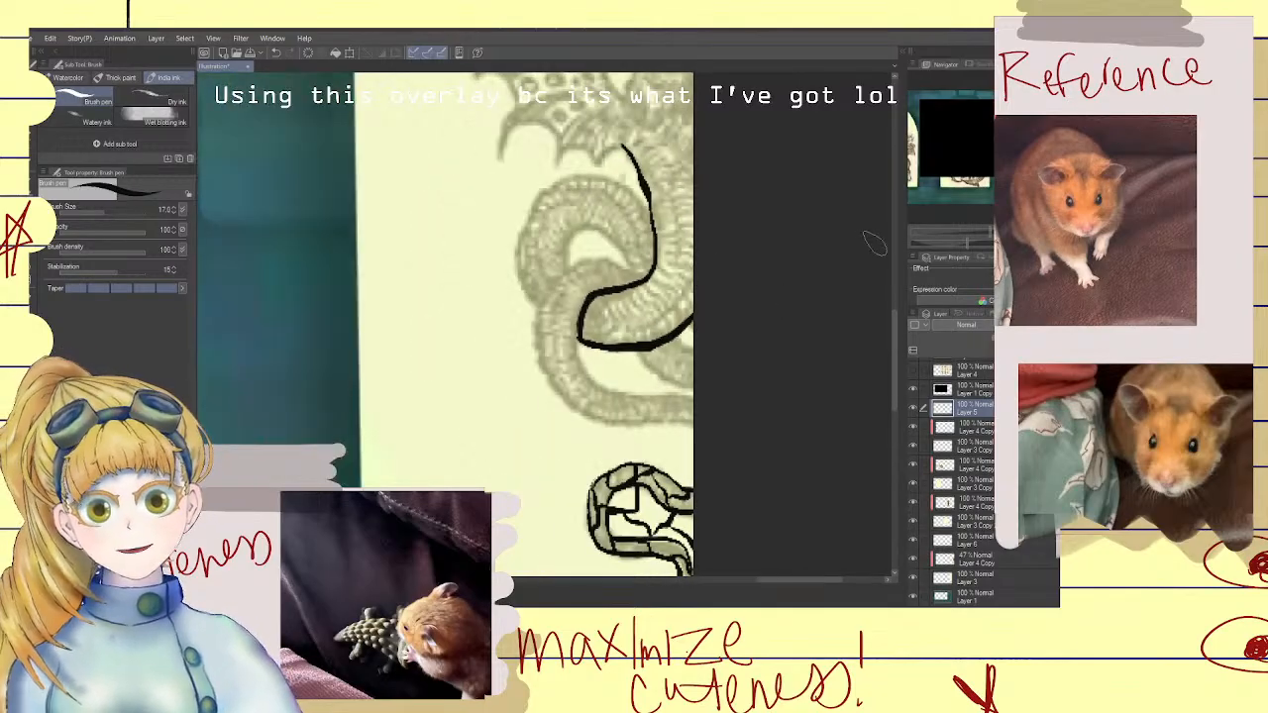
pyautogui.scroll(3, 759, 369)
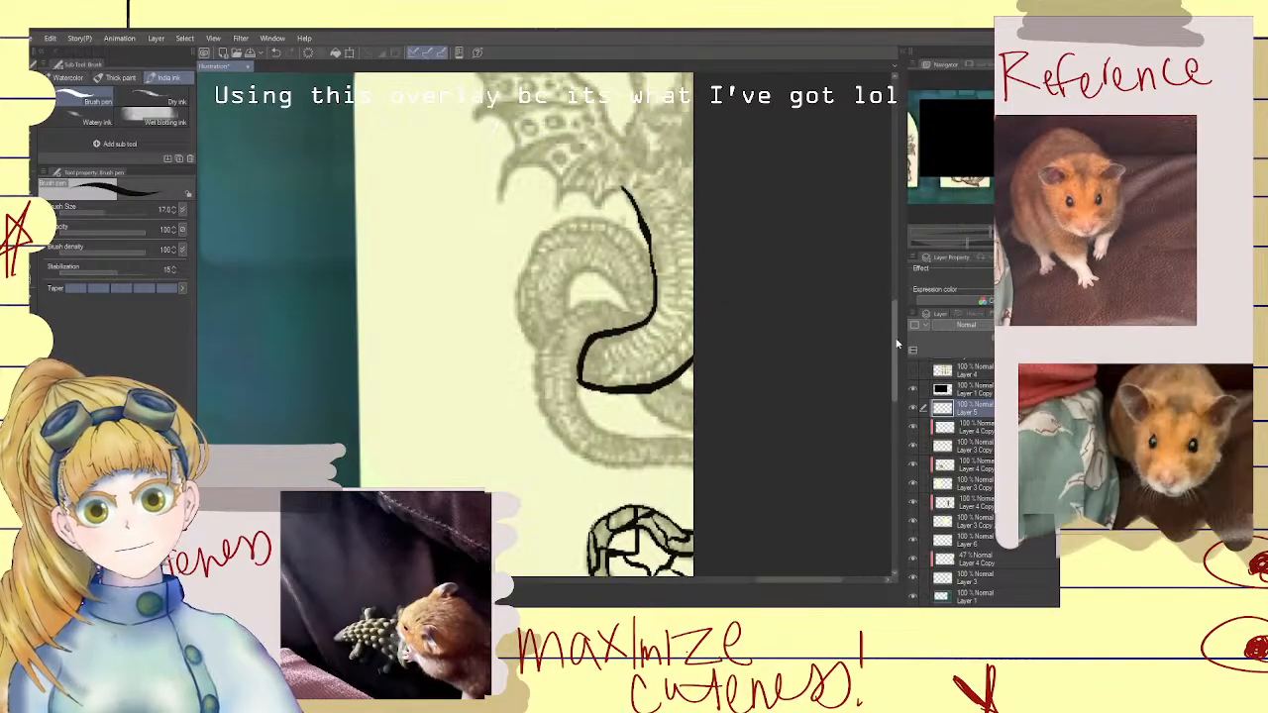
pyautogui.scroll(1, 755, 377)
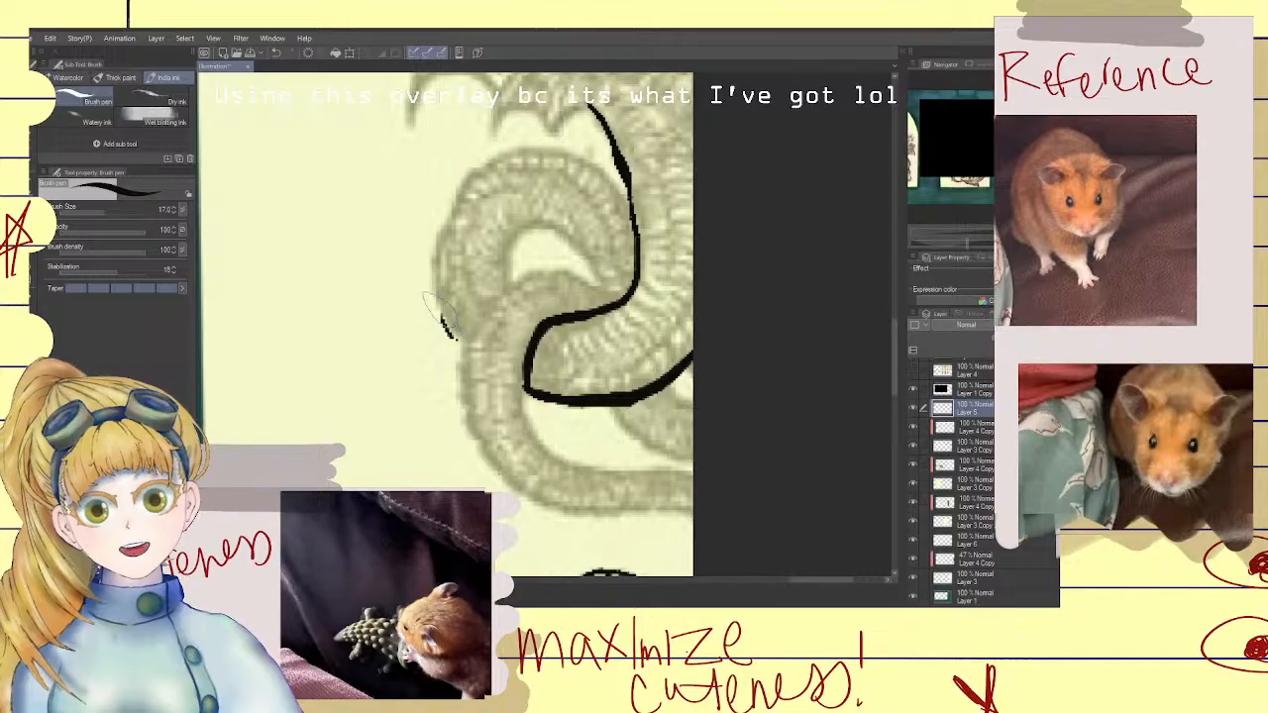
pyautogui.moveTo(447, 335)
pyautogui.mouseDown()
pyautogui.moveTo(436, 213)
pyautogui.moveTo(490, 149)
pyautogui.moveTo(560, 139)
pyautogui.moveTo(599, 164)
pyautogui.mouseUp()
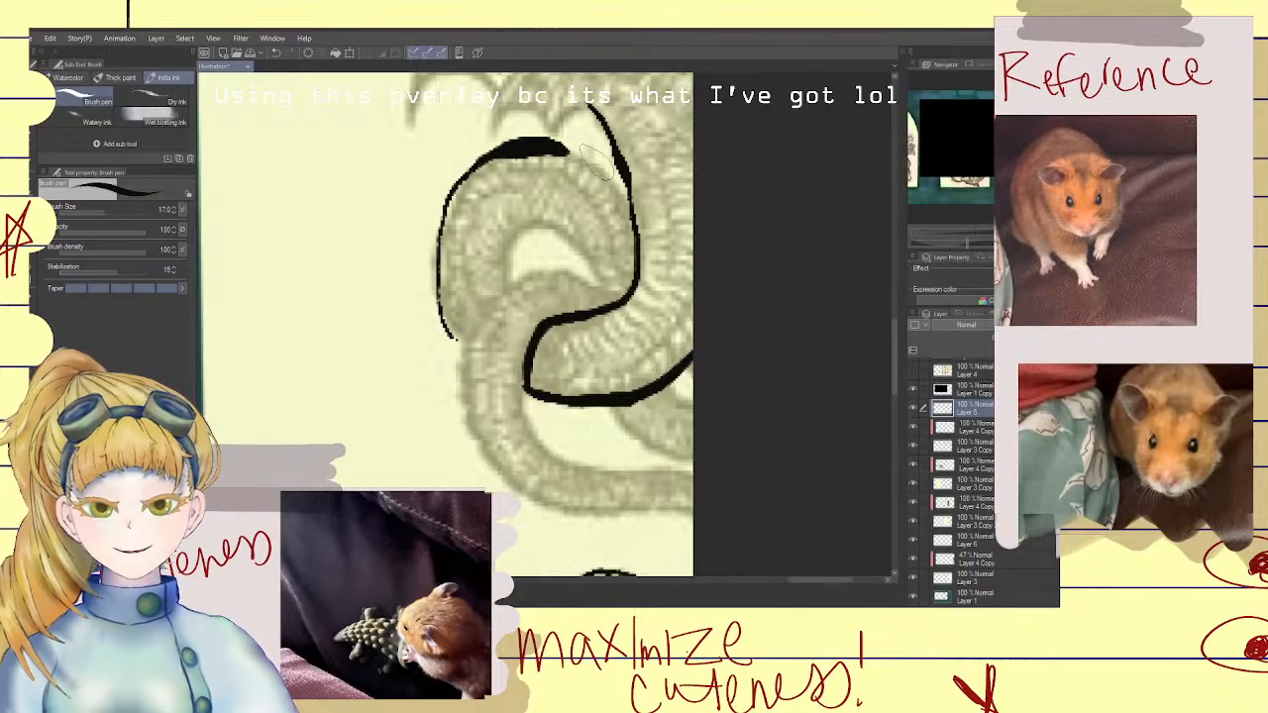
pyautogui.hotkey('ctrl', 'z')
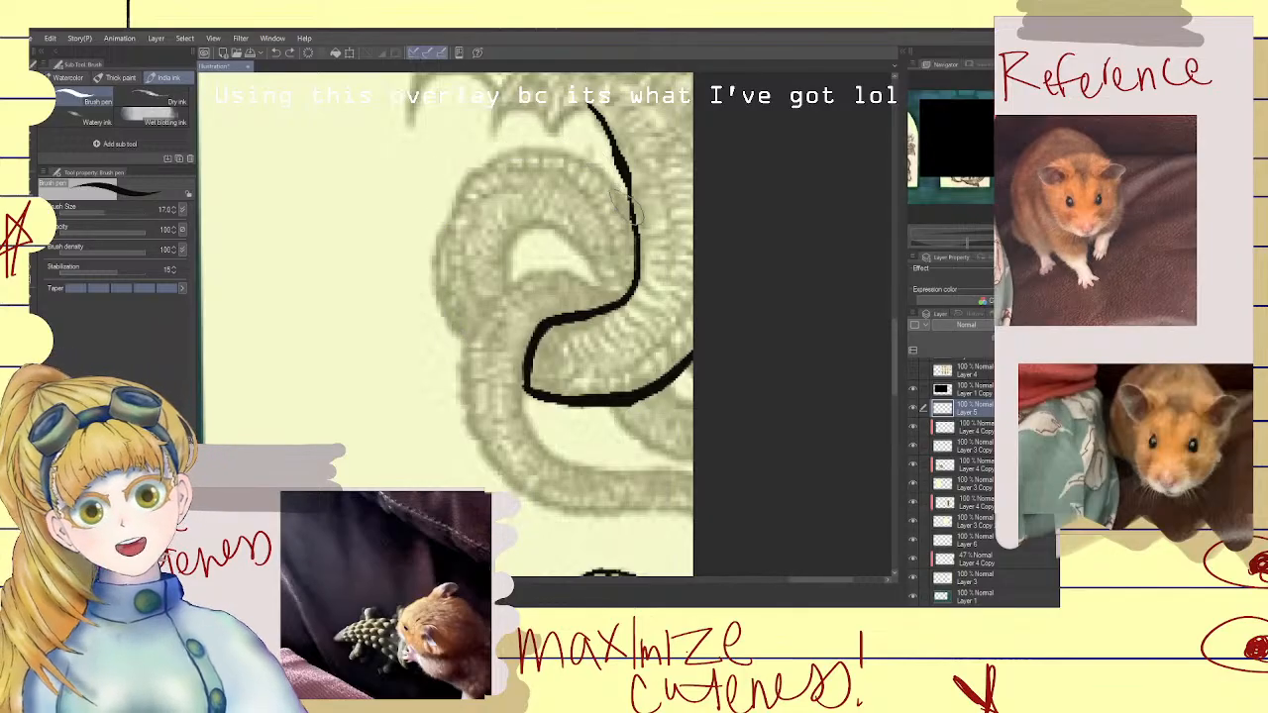
pyautogui.moveTo(630, 203)
pyautogui.mouseDown()
pyautogui.moveTo(573, 157)
pyautogui.moveTo(493, 156)
pyautogui.moveTo(450, 205)
pyautogui.moveTo(439, 252)
pyautogui.moveTo(433, 292)
pyautogui.moveTo(462, 345)
pyautogui.mouseUp()
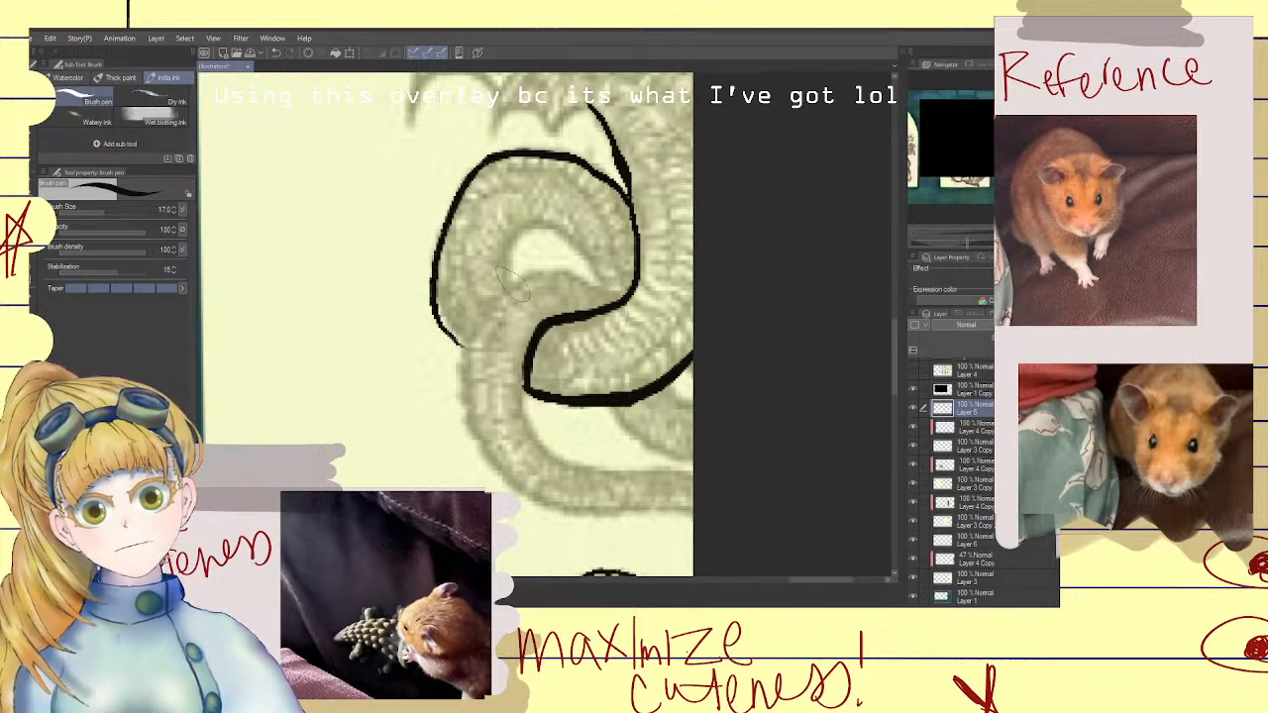
# Outline the arched opening inside the upper loop and the upper outer edge of the lower coil crossing it
pyautogui.moveTo(502, 290)
pyautogui.mouseDown()
pyautogui.moveTo(541, 235)
pyautogui.moveTo(572, 239)
pyautogui.moveTo(594, 282)
pyautogui.moveTo(624, 297)
pyautogui.moveTo(554, 268)
pyautogui.moveTo(480, 317)
pyautogui.mouseUp()
pyautogui.hotkey('ctrl', 'z')
pyautogui.moveTo(466, 414)
pyautogui.mouseDown()
pyautogui.moveTo(489, 305)
pyautogui.moveTo(532, 280)
pyautogui.moveTo(586, 285)
pyautogui.mouseUp()
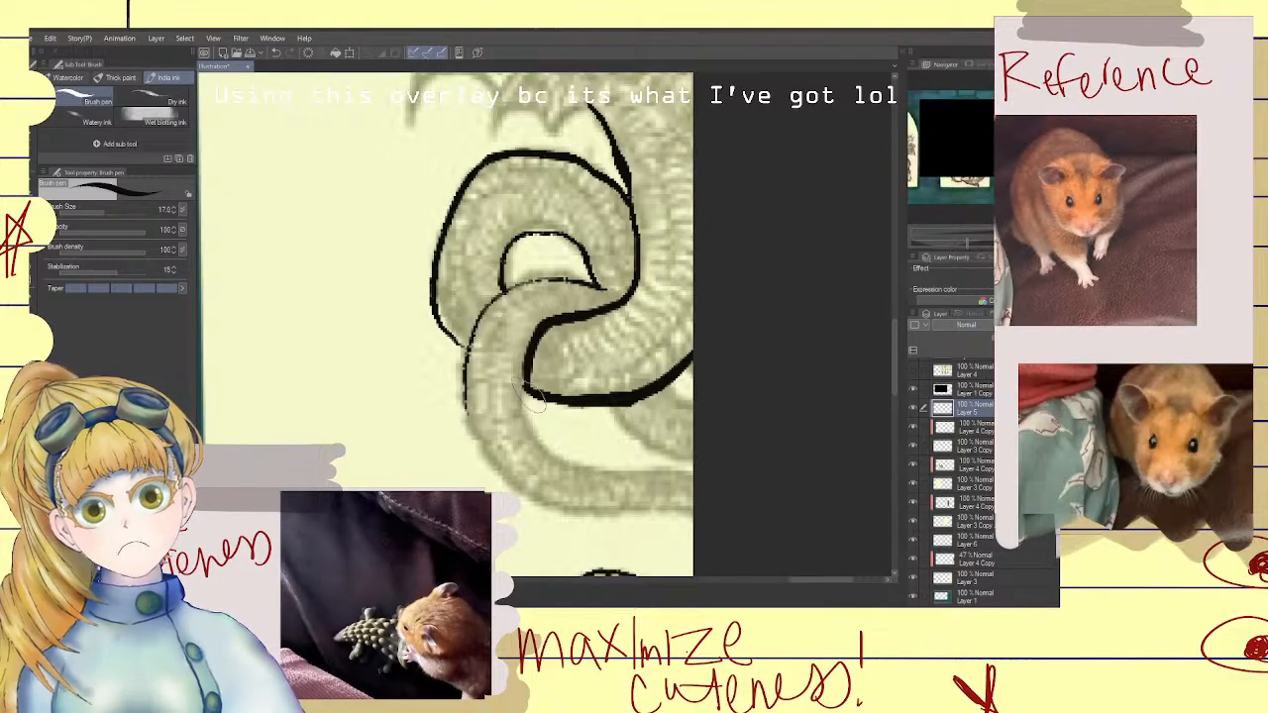
# Outline the lower coil's inner and outer edges to the canvas edge, plus the coil section showing behind the thick body
pyautogui.moveTo(525, 414)
pyautogui.mouseDown()
pyautogui.moveTo(555, 459)
pyautogui.moveTo(708, 476)
pyautogui.mouseUp()
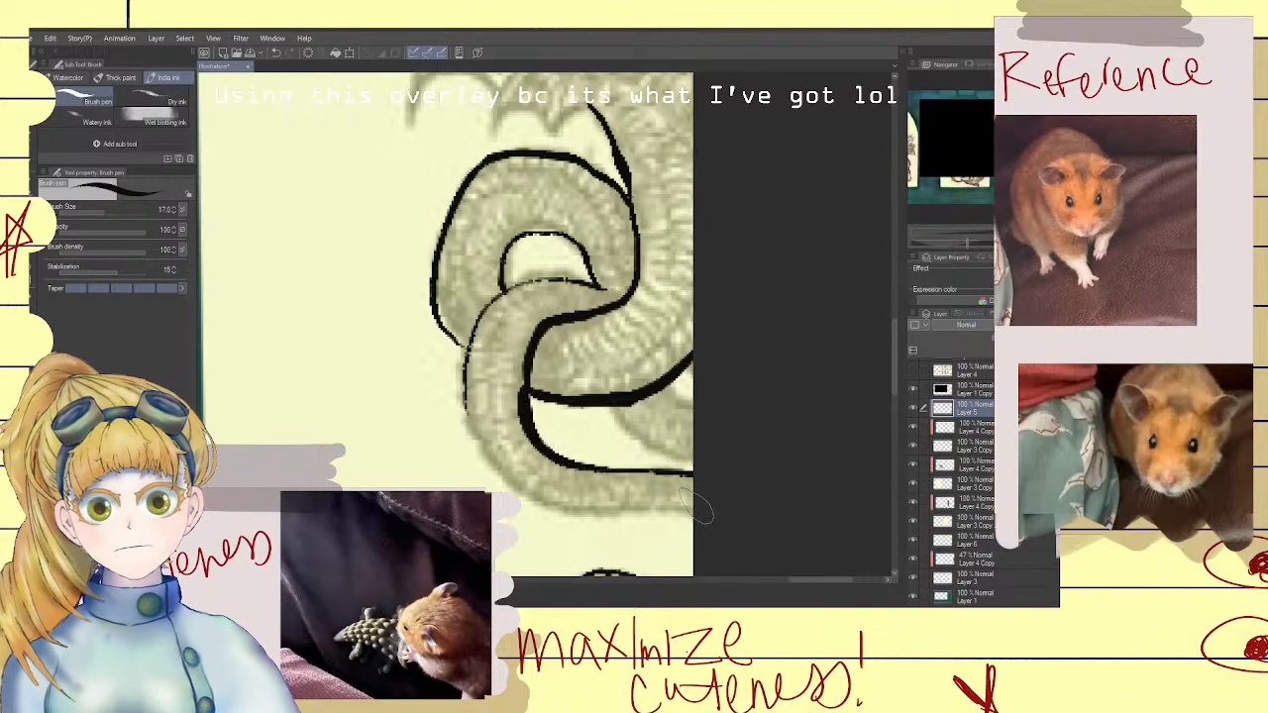
pyautogui.moveTo(698, 525)
pyautogui.mouseDown()
pyautogui.moveTo(535, 511)
pyautogui.moveTo(489, 480)
pyautogui.moveTo(467, 405)
pyautogui.moveTo(513, 481)
pyautogui.moveTo(558, 511)
pyautogui.moveTo(698, 531)
pyautogui.mouseUp()
pyautogui.hotkey('ctrl', 'z')
pyautogui.moveTo(606, 414)
pyautogui.mouseDown()
pyautogui.moveTo(701, 463)
pyautogui.moveTo(616, 407)
pyautogui.mouseUp()
pyautogui.hotkey('ctrl', 'z')
pyautogui.moveTo(701, 406)
pyautogui.mouseDown()
pyautogui.moveTo(668, 391)
pyautogui.moveTo(699, 380)
pyautogui.mouseUp()
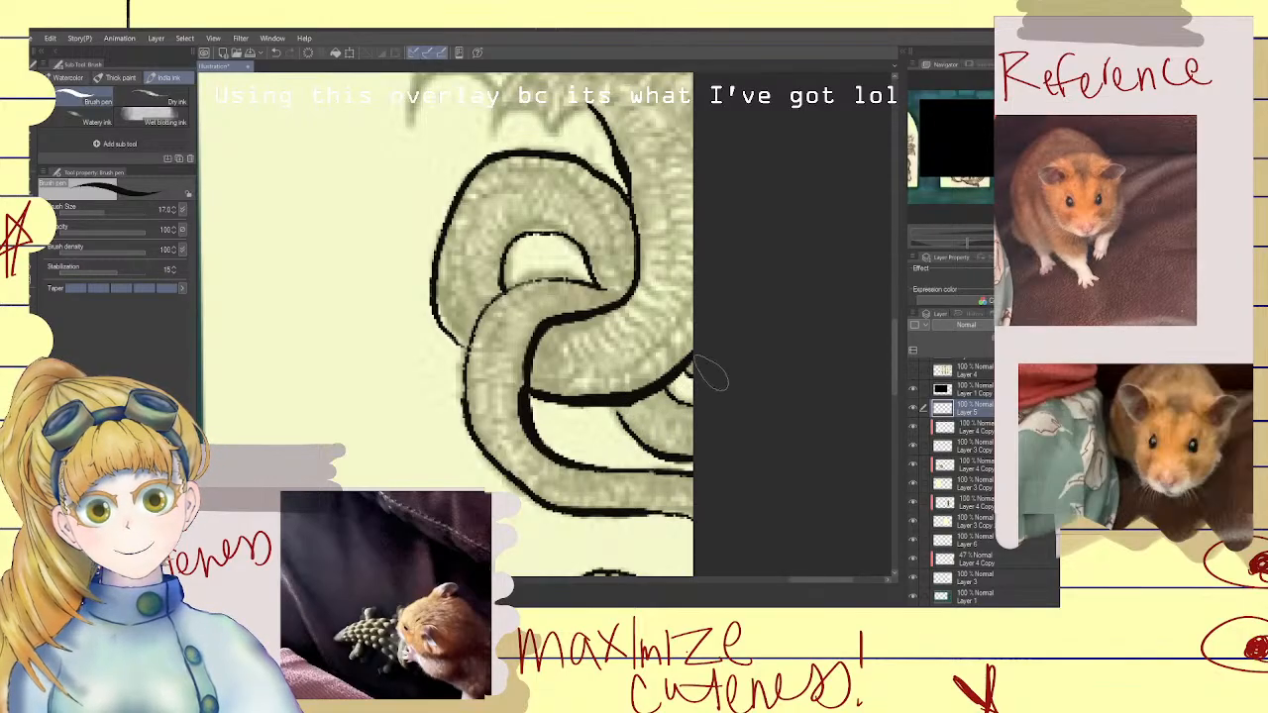
# Divide the lower coil into segments with black lines, from the canvas edge around the bend and up its outer side
pyautogui.scroll(-4, 717, 349)
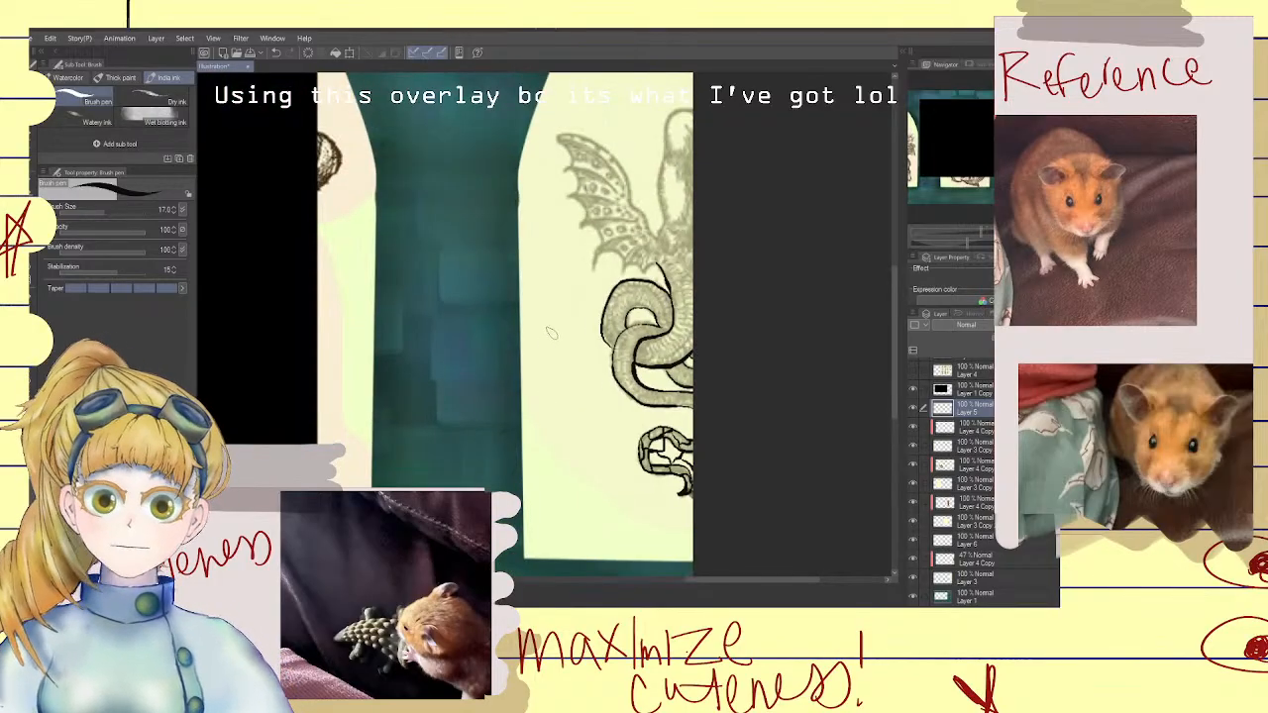
pyautogui.scroll(2, 607, 237)
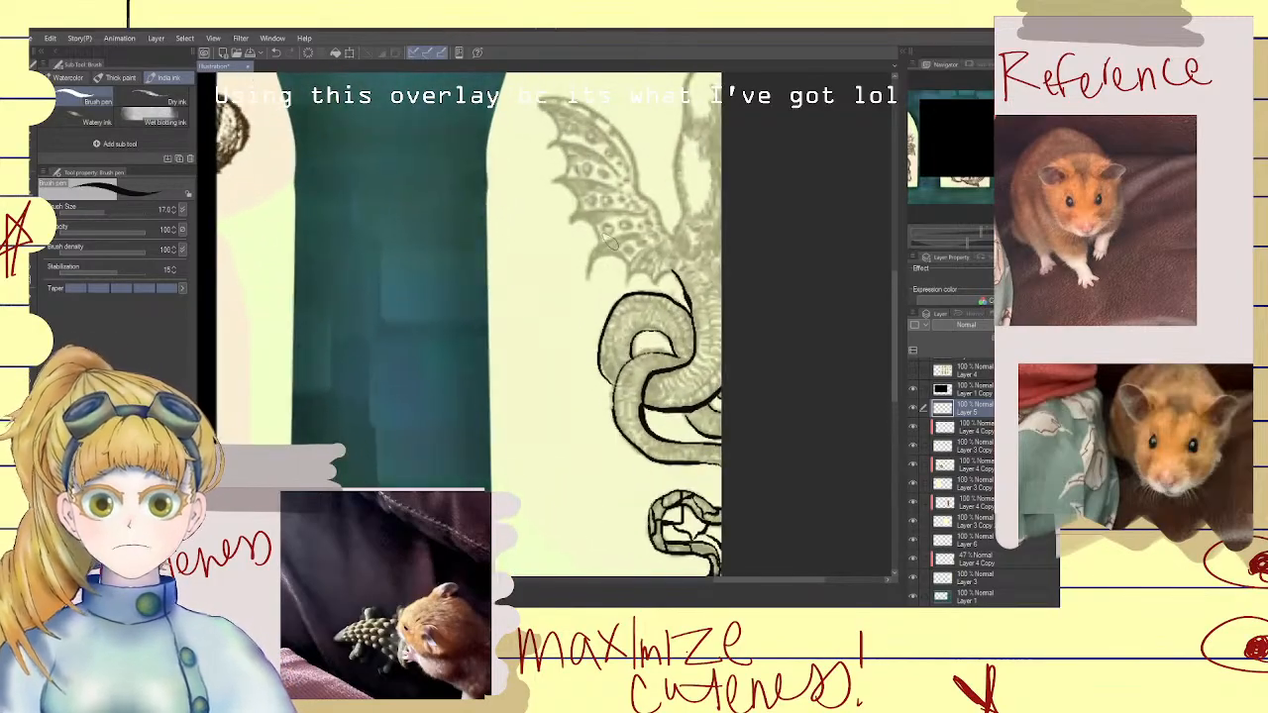
pyautogui.scroll(3, 626, 242)
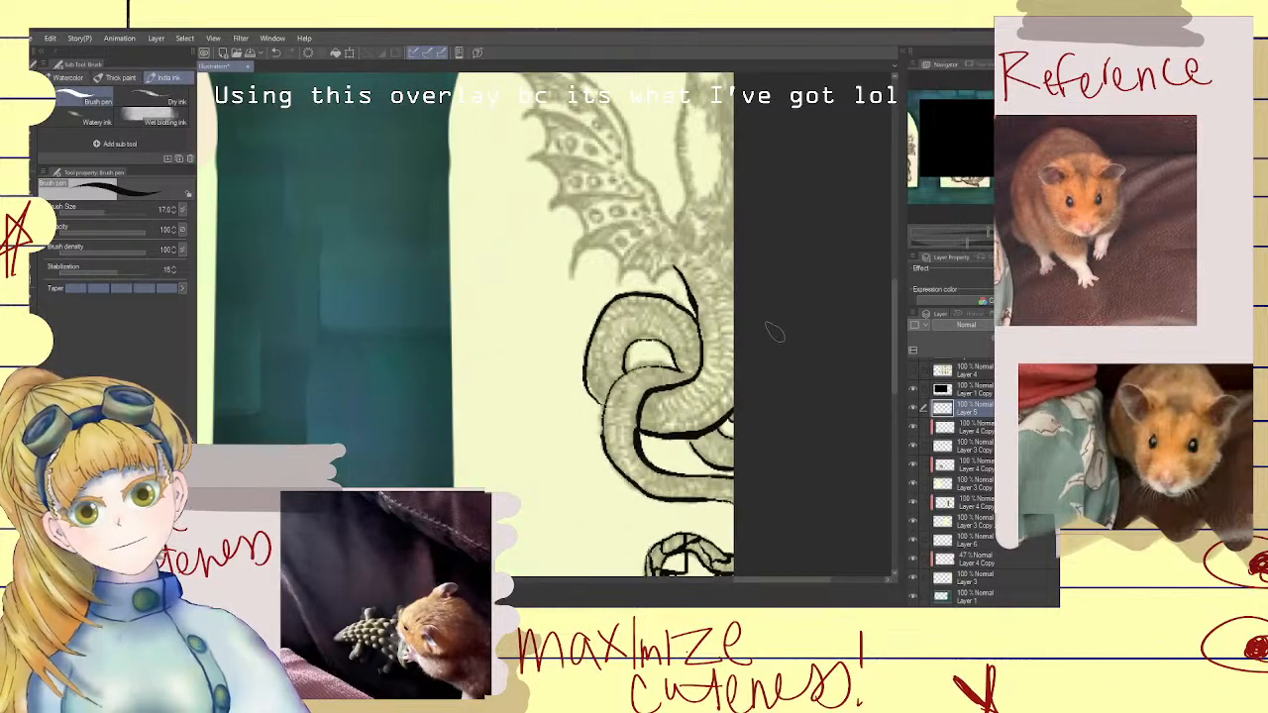
pyautogui.scroll(2, 668, 195)
pyautogui.scroll(-4, 669, 195)
pyautogui.scroll(1, 669, 195)
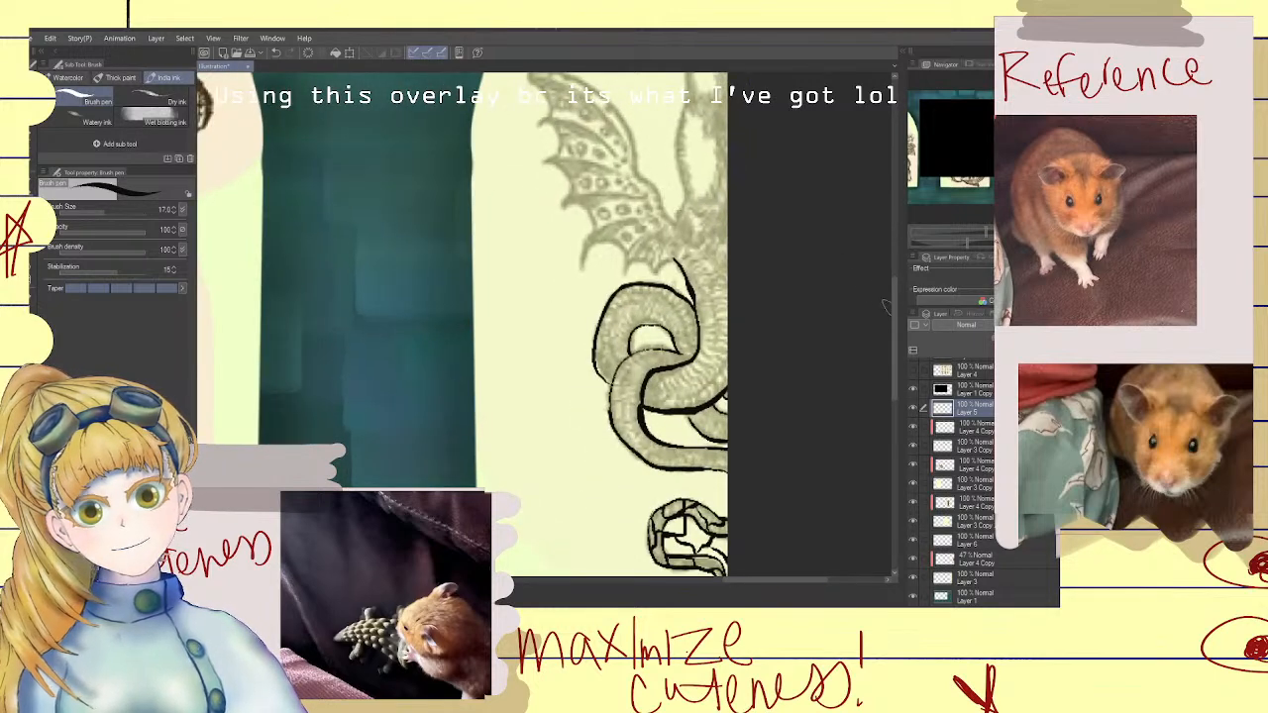
pyautogui.moveTo(894, 320); pyautogui.dragTo(892, 342)
pyautogui.scroll(3, 730, 390)
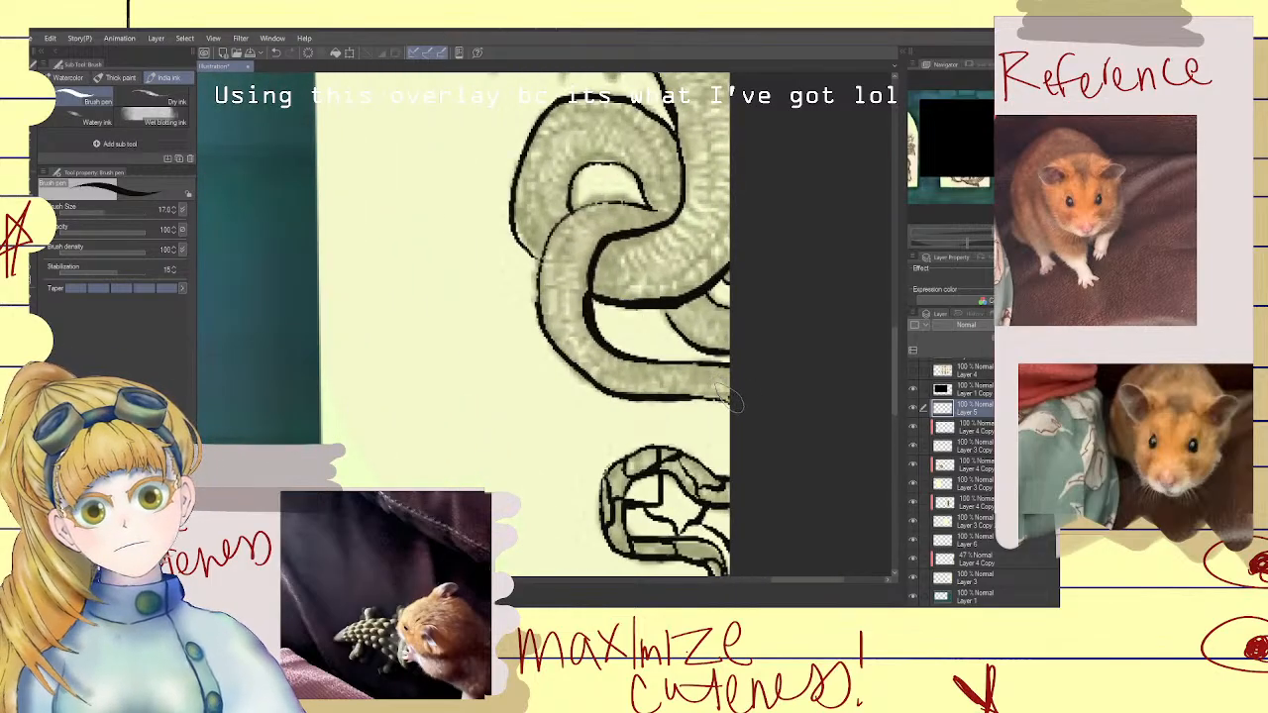
pyautogui.moveTo(730, 400)
pyautogui.mouseDown()
pyautogui.moveTo(683, 359)
pyautogui.moveTo(721, 390)
pyautogui.moveTo(685, 383)
pyautogui.moveTo(638, 401)
pyautogui.moveTo(649, 384)
pyautogui.moveTo(633, 364)
pyautogui.moveTo(706, 388)
pyautogui.mouseUp()
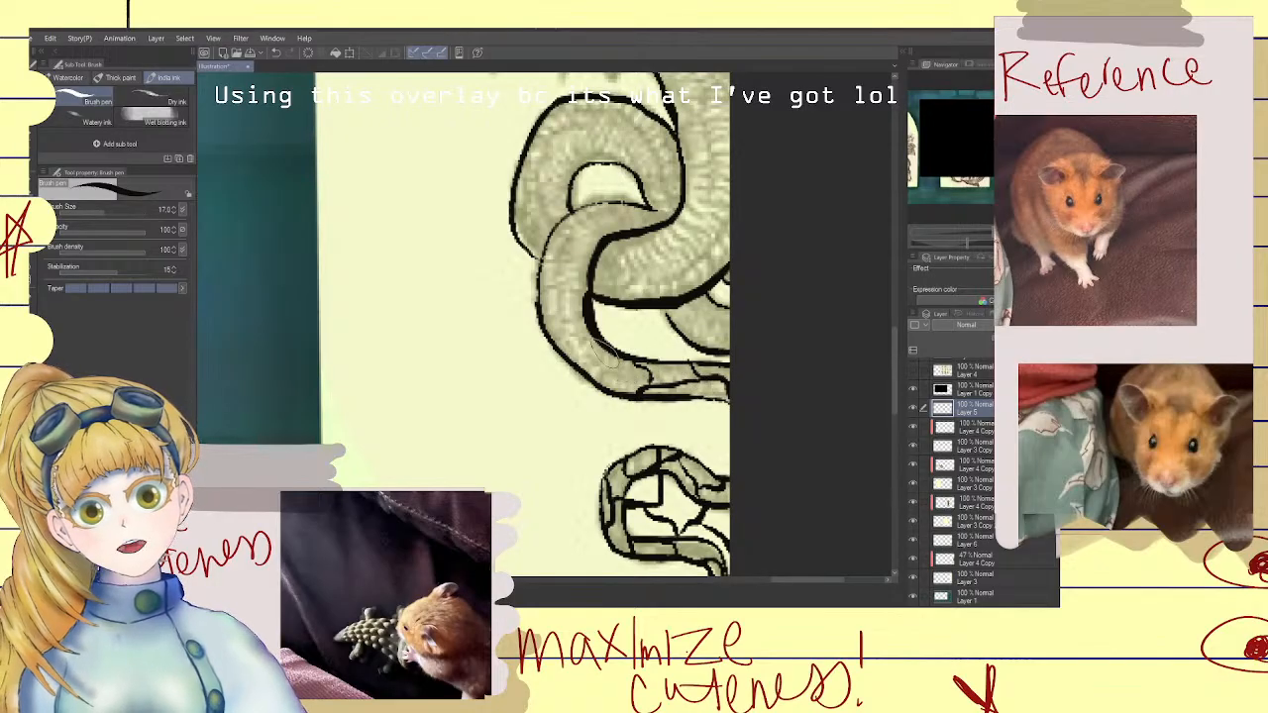
pyautogui.moveTo(606, 343)
pyautogui.mouseDown()
pyautogui.moveTo(577, 356)
pyautogui.moveTo(609, 349)
pyautogui.moveTo(590, 354)
pyautogui.moveTo(624, 396)
pyautogui.moveTo(641, 388)
pyautogui.moveTo(605, 342)
pyautogui.moveTo(589, 288)
pyautogui.moveTo(561, 288)
pyautogui.moveTo(565, 335)
pyautogui.moveTo(561, 289)
pyautogui.moveTo(587, 269)
pyautogui.moveTo(540, 246)
pyautogui.mouseUp()
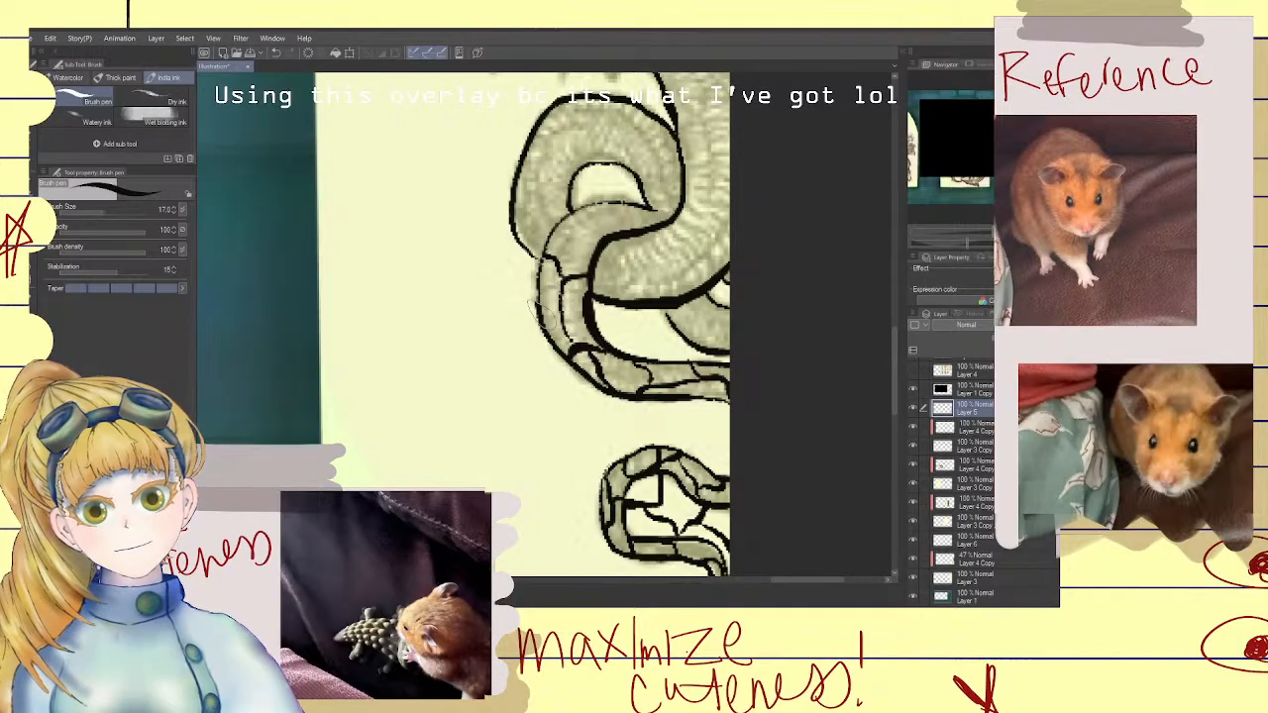
pyautogui.moveTo(541, 301); pyautogui.dragTo(566, 330)
# Draw rounded segment lines across the top of the lower coil beneath the loop's opening, redoing misplaced strokes
pyautogui.moveTo(572, 228)
pyautogui.mouseDown()
pyautogui.moveTo(600, 246)
pyautogui.moveTo(612, 210)
pyautogui.moveTo(575, 252)
pyautogui.moveTo(592, 256)
pyautogui.moveTo(594, 232)
pyautogui.mouseUp()
pyautogui.hotkey('ctrl', 'z')
pyautogui.hotkey('ctrl', 'z')
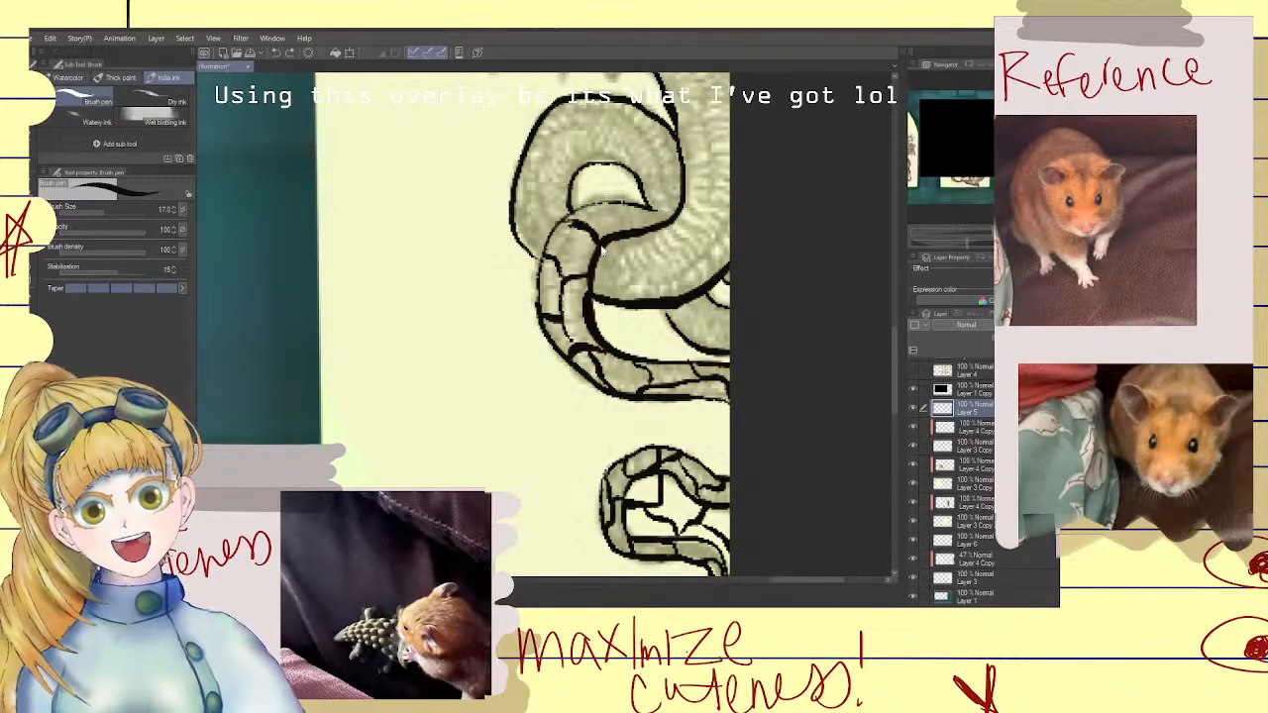
pyautogui.moveTo(580, 241)
pyautogui.mouseDown()
pyautogui.moveTo(605, 220)
pyautogui.moveTo(606, 236)
pyautogui.mouseUp()
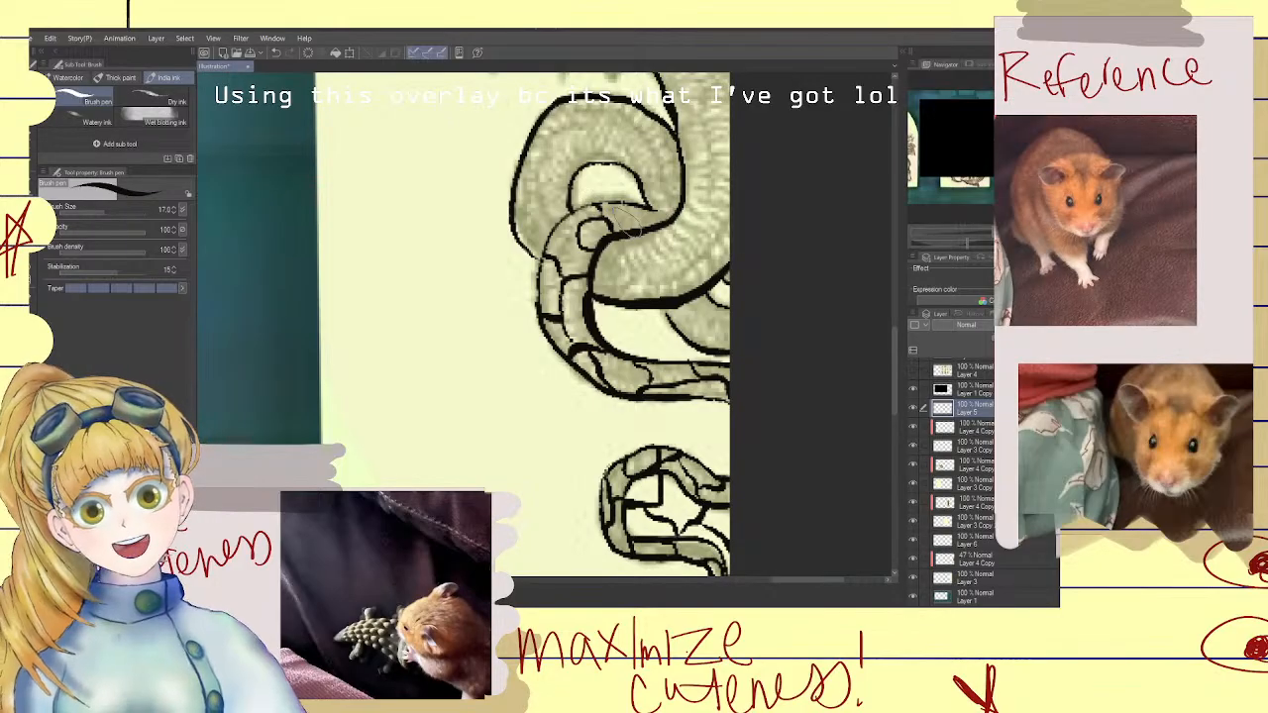
pyautogui.moveTo(624, 206)
pyautogui.mouseDown()
pyautogui.moveTo(643, 229)
pyautogui.moveTo(633, 223)
pyautogui.moveTo(671, 213)
pyautogui.mouseUp()
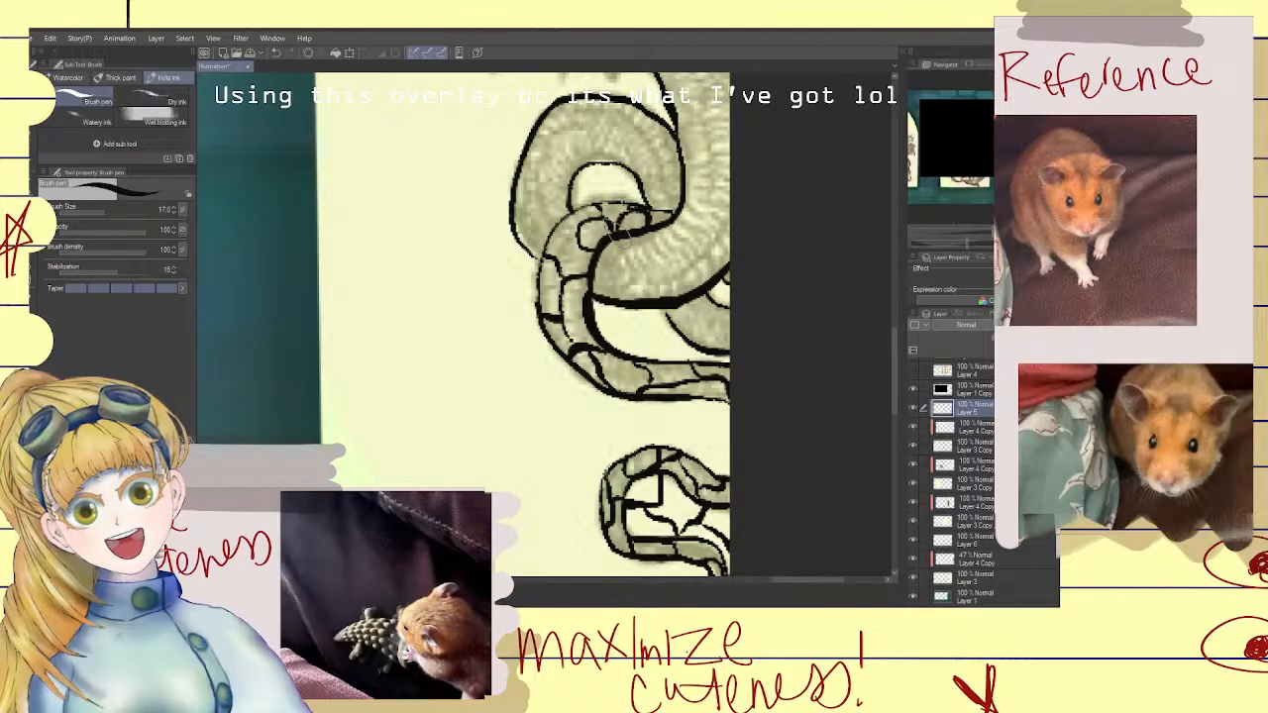
pyautogui.moveTo(540, 252); pyautogui.dragTo(566, 224)
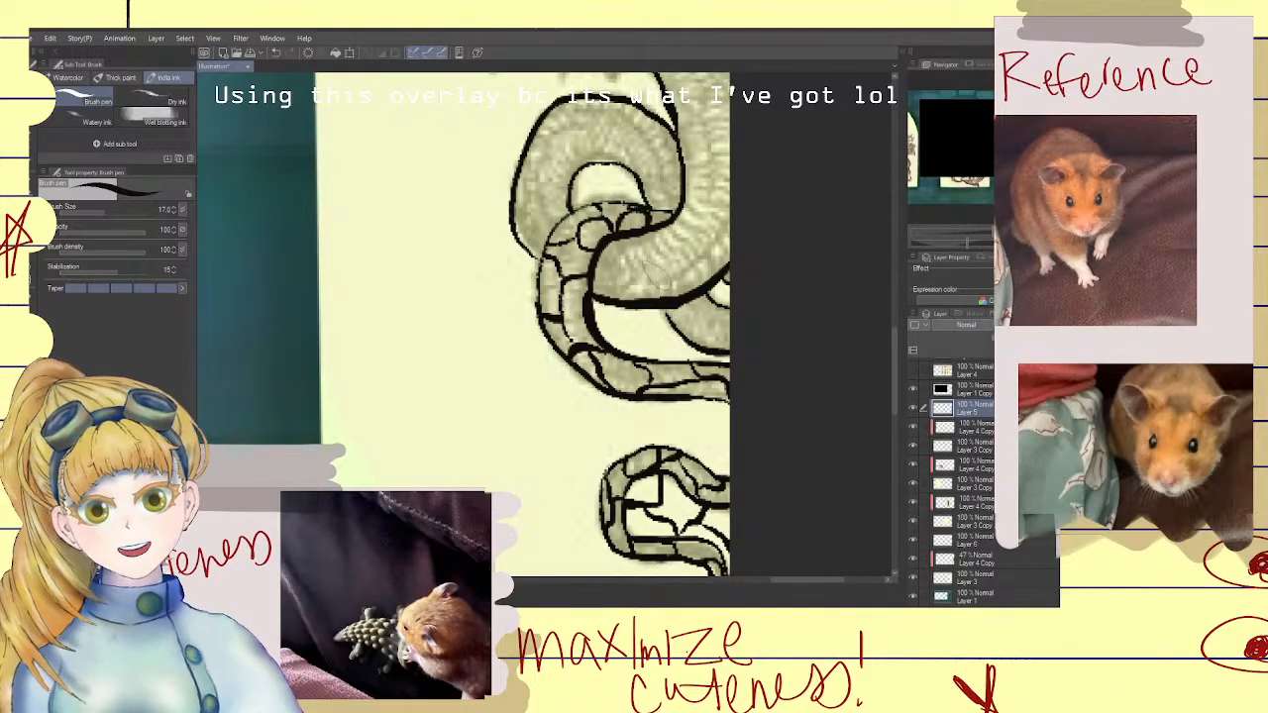
# Draw black dividing lines in the thick body's blunt bend and break the entire upper loop into irregular segments
pyautogui.moveTo(611, 256)
pyautogui.mouseDown()
pyautogui.moveTo(604, 294)
pyautogui.moveTo(638, 259)
pyautogui.moveTo(646, 230)
pyautogui.mouseUp()
pyautogui.moveTo(625, 279)
pyautogui.mouseDown()
pyautogui.moveTo(639, 266)
pyautogui.moveTo(681, 303)
pyautogui.moveTo(666, 231)
pyautogui.mouseUp()
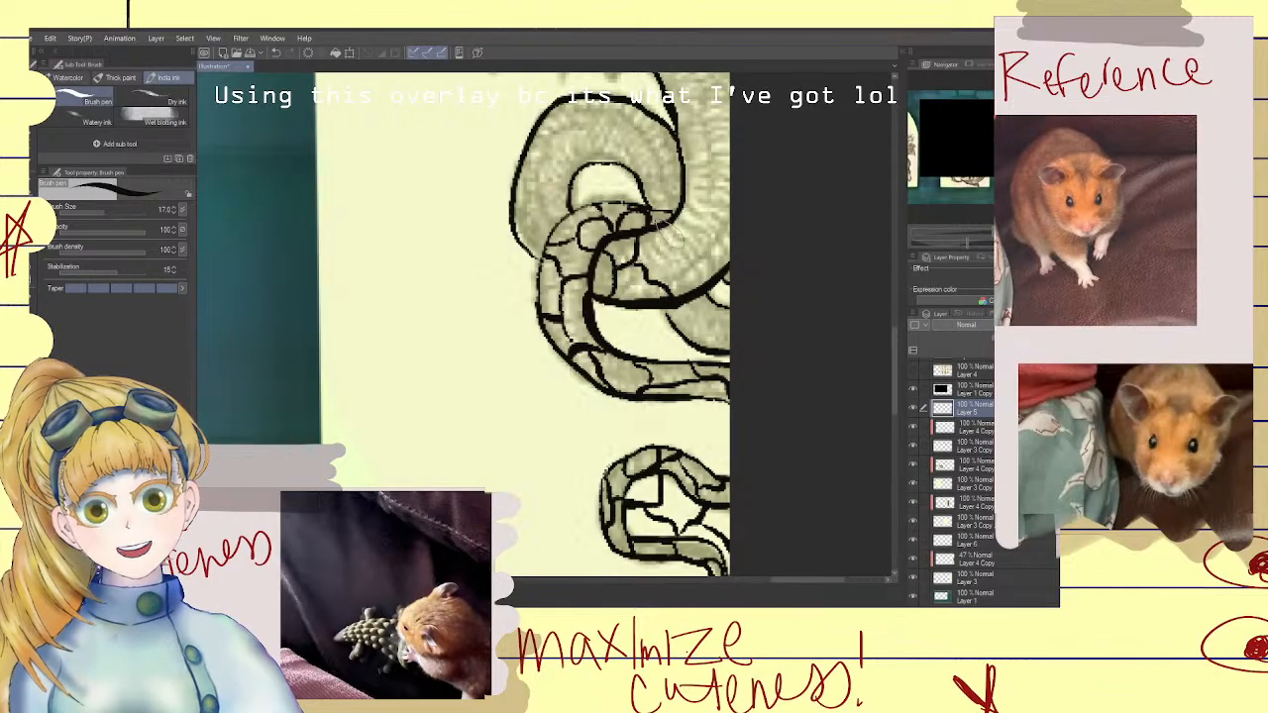
pyautogui.moveTo(549, 227)
pyautogui.mouseDown()
pyautogui.moveTo(566, 186)
pyautogui.moveTo(509, 222)
pyautogui.mouseUp()
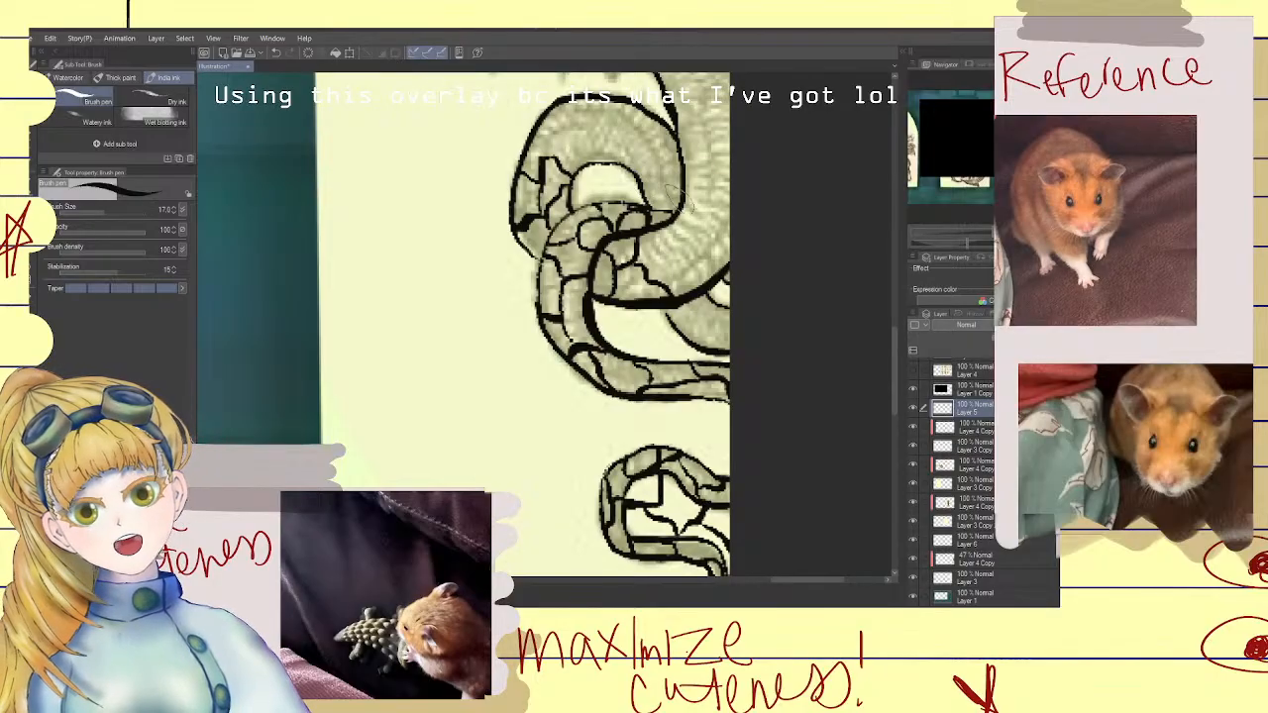
pyautogui.moveTo(644, 202); pyautogui.dragTo(675, 131)
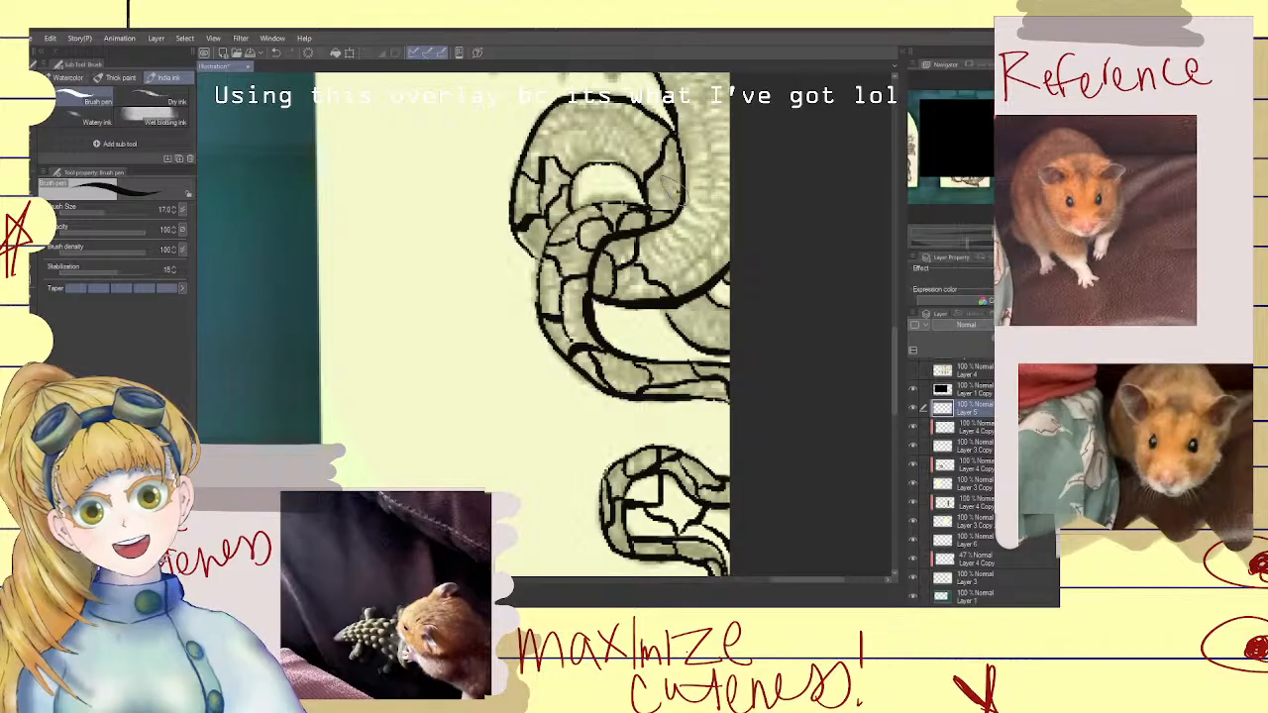
pyautogui.moveTo(681, 190)
pyautogui.mouseDown()
pyautogui.moveTo(647, 203)
pyautogui.moveTo(640, 133)
pyautogui.moveTo(651, 167)
pyautogui.moveTo(616, 160)
pyautogui.mouseUp()
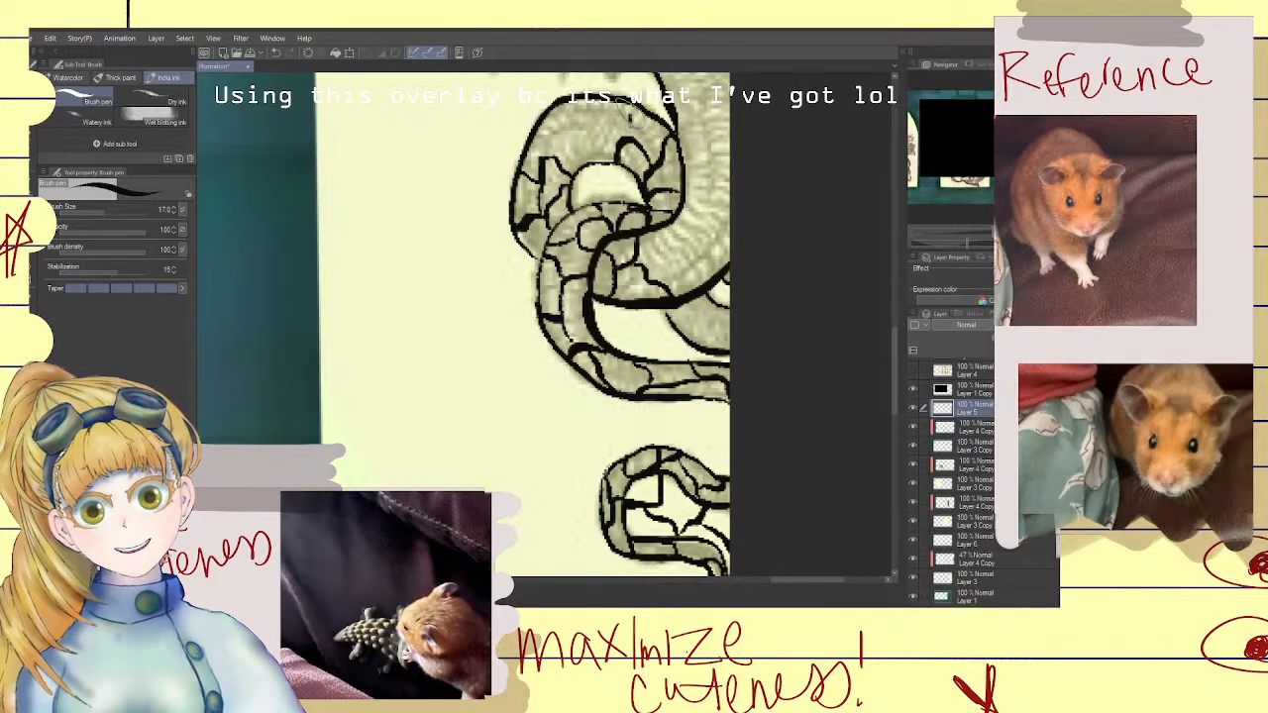
pyautogui.moveTo(632, 110)
pyautogui.mouseDown()
pyautogui.moveTo(630, 136)
pyautogui.moveTo(574, 161)
pyautogui.moveTo(570, 176)
pyautogui.moveTo(556, 121)
pyautogui.moveTo(594, 111)
pyautogui.moveTo(644, 123)
pyautogui.mouseUp()
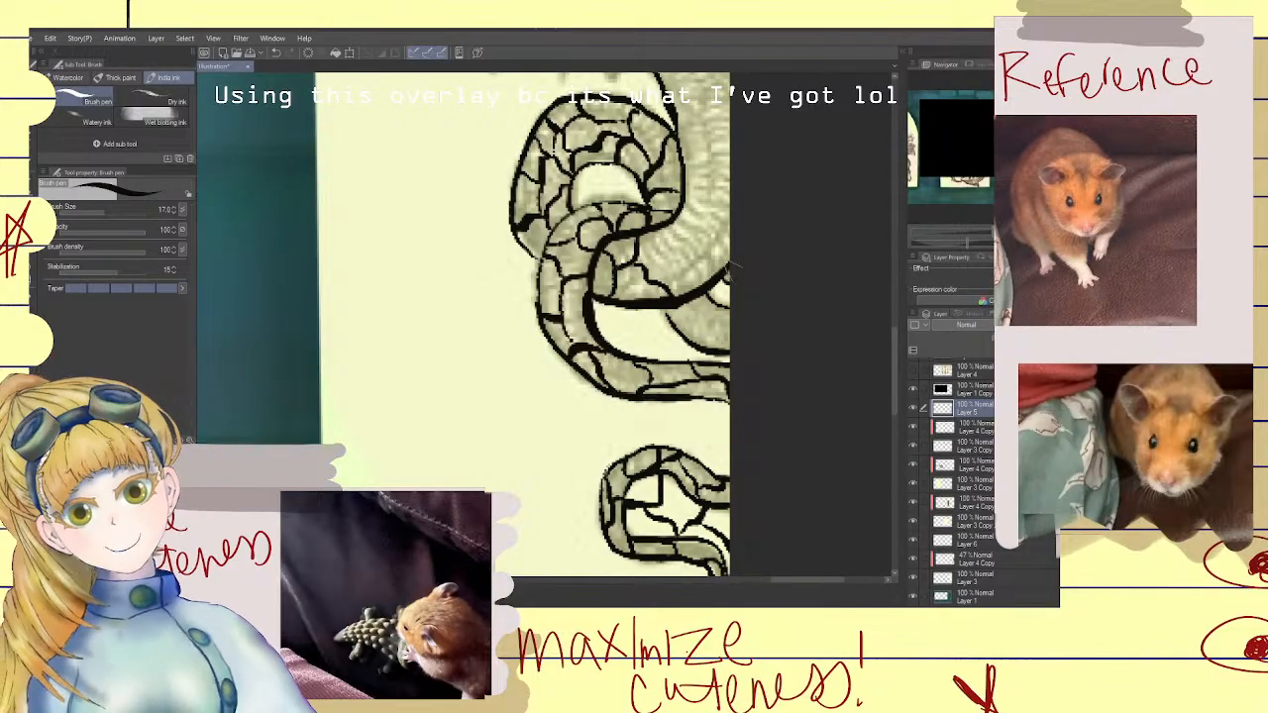
# Divide the rest of the thick body into irregular black-lined cells, from the bend up to the chest below the wing
pyautogui.scroll(-1, 784, 269)
pyautogui.moveTo(694, 206); pyautogui.dragTo(530, 302)
pyautogui.scroll(1, 534, 308)
pyautogui.scroll(1, 532, 309)
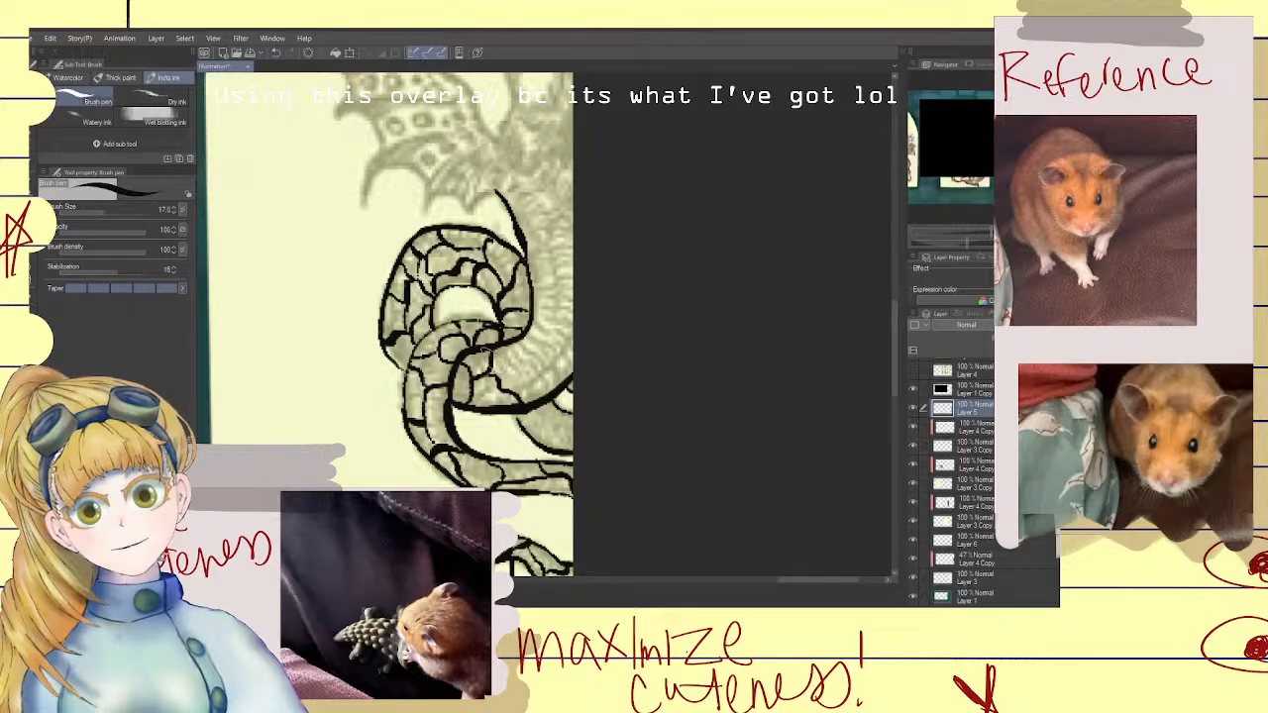
pyautogui.moveTo(530, 404); pyautogui.dragTo(527, 333)
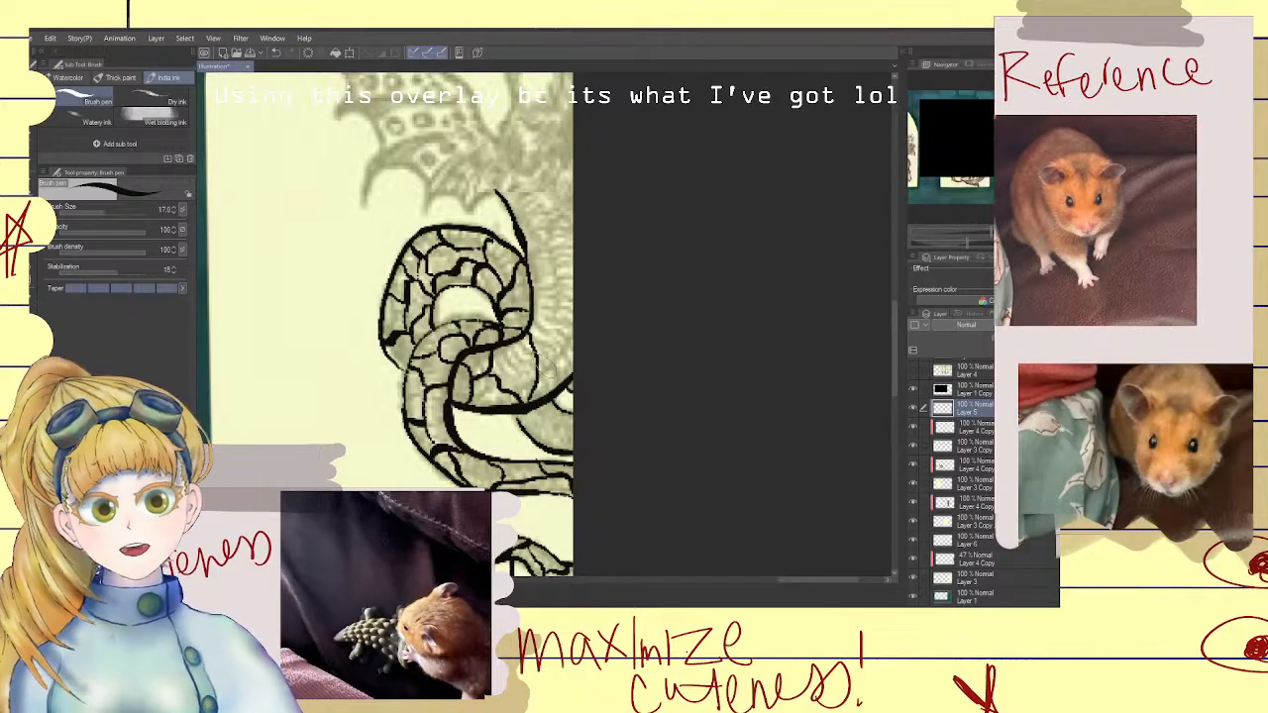
pyautogui.moveTo(493, 346)
pyautogui.mouseDown()
pyautogui.moveTo(498, 374)
pyautogui.moveTo(536, 353)
pyautogui.mouseUp()
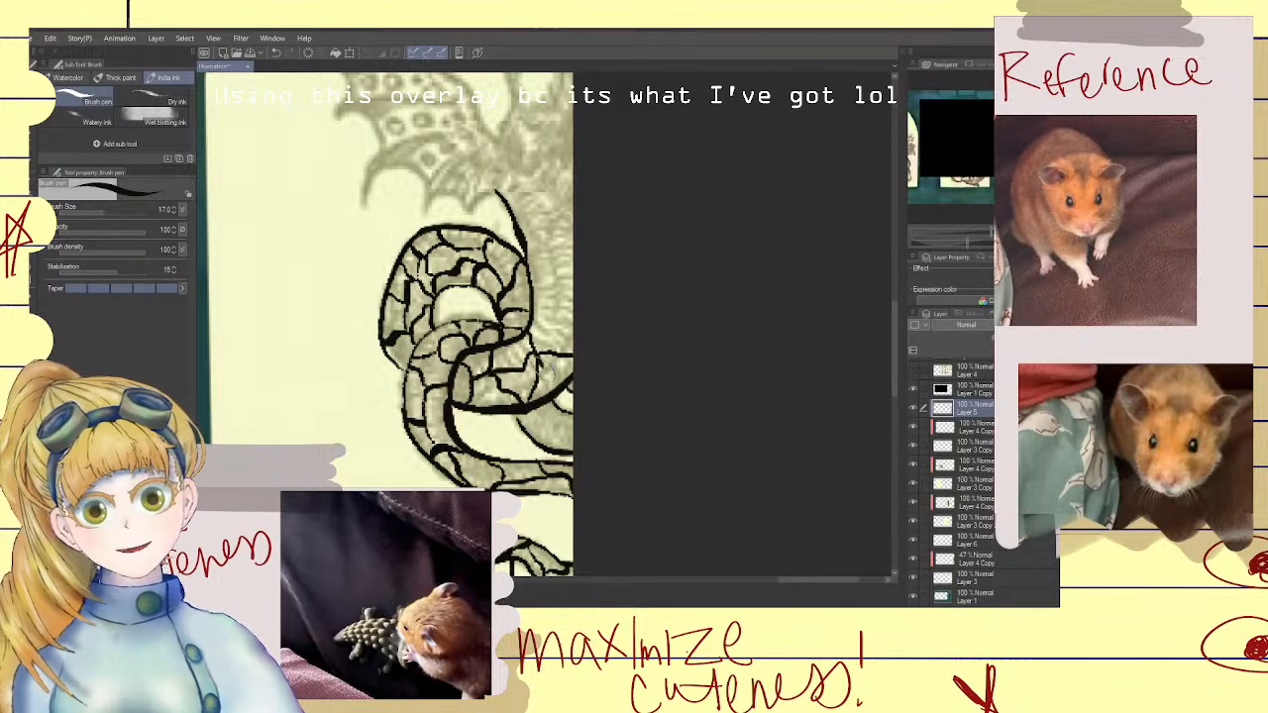
pyautogui.moveTo(534, 394)
pyautogui.mouseDown()
pyautogui.moveTo(570, 384)
pyautogui.moveTo(543, 260)
pyautogui.mouseUp()
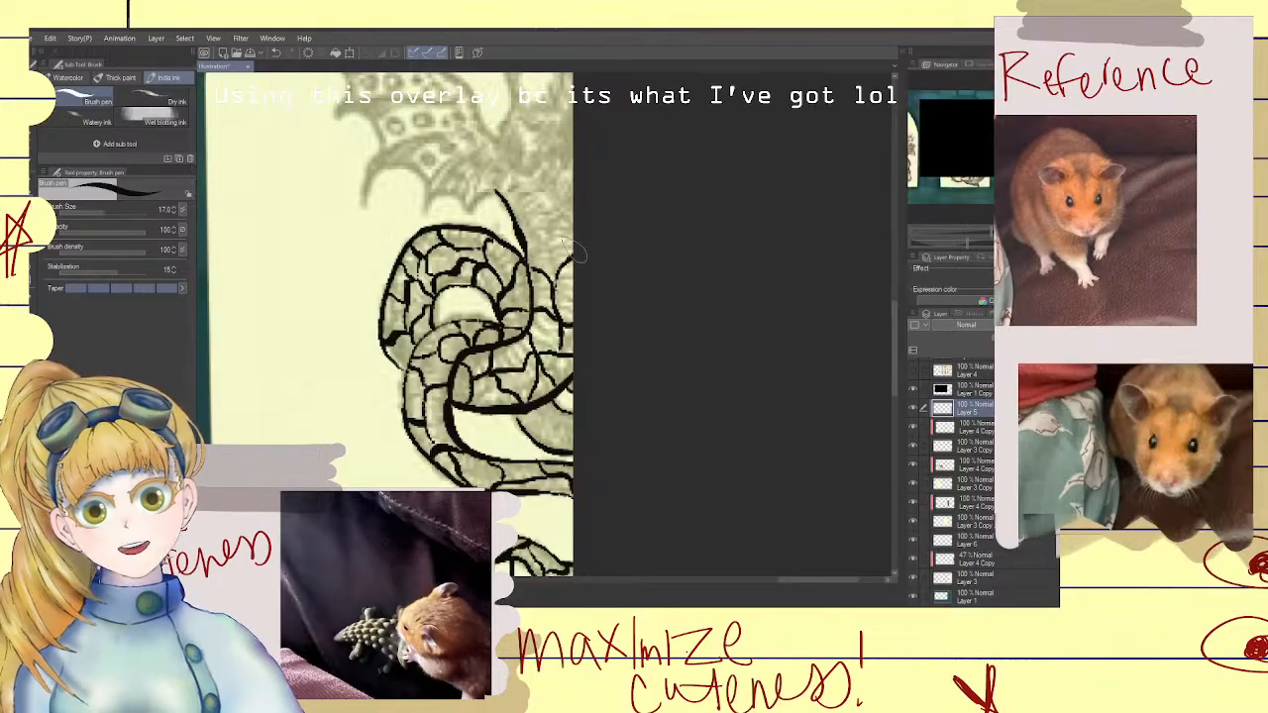
pyautogui.moveTo(575, 252)
pyautogui.mouseDown()
pyautogui.moveTo(541, 220)
pyautogui.moveTo(528, 248)
pyautogui.moveTo(536, 216)
pyautogui.moveTo(499, 192)
pyautogui.mouseUp()
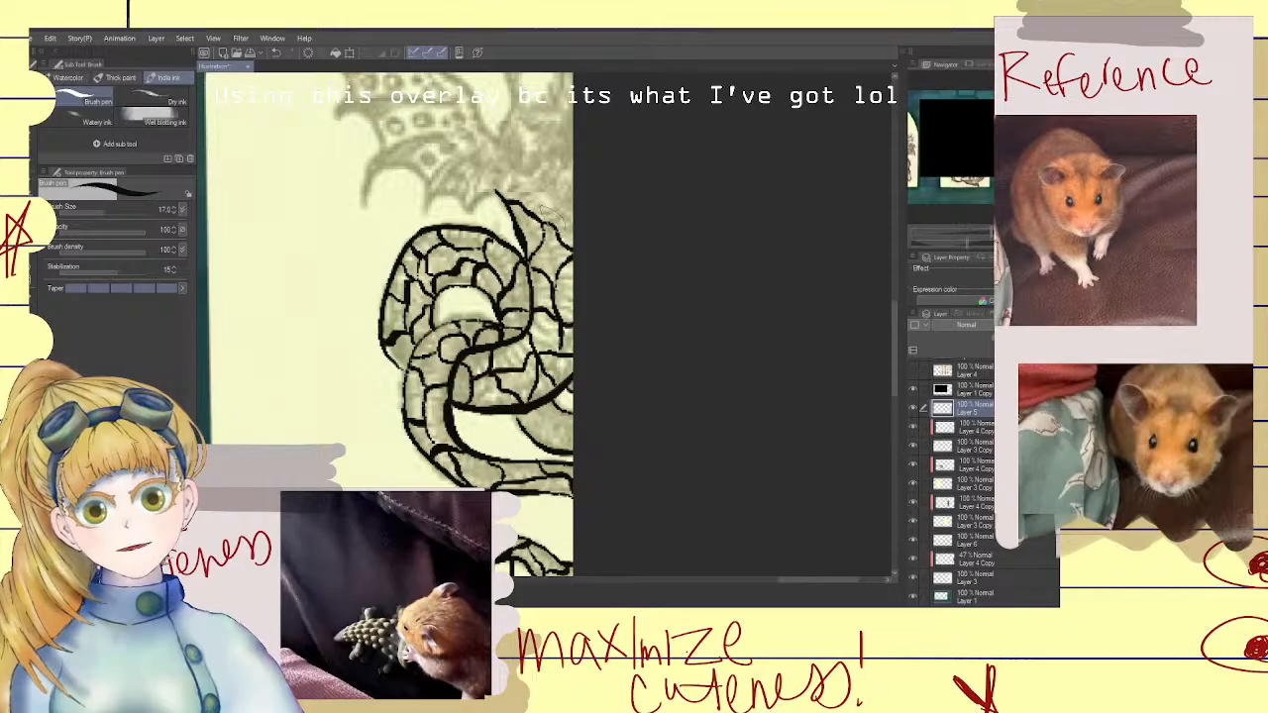
pyautogui.moveTo(566, 214)
pyautogui.mouseDown()
pyautogui.moveTo(557, 162)
pyautogui.moveTo(573, 177)
pyautogui.moveTo(548, 193)
pyautogui.moveTo(555, 202)
pyautogui.moveTo(490, 183)
pyautogui.mouseUp()
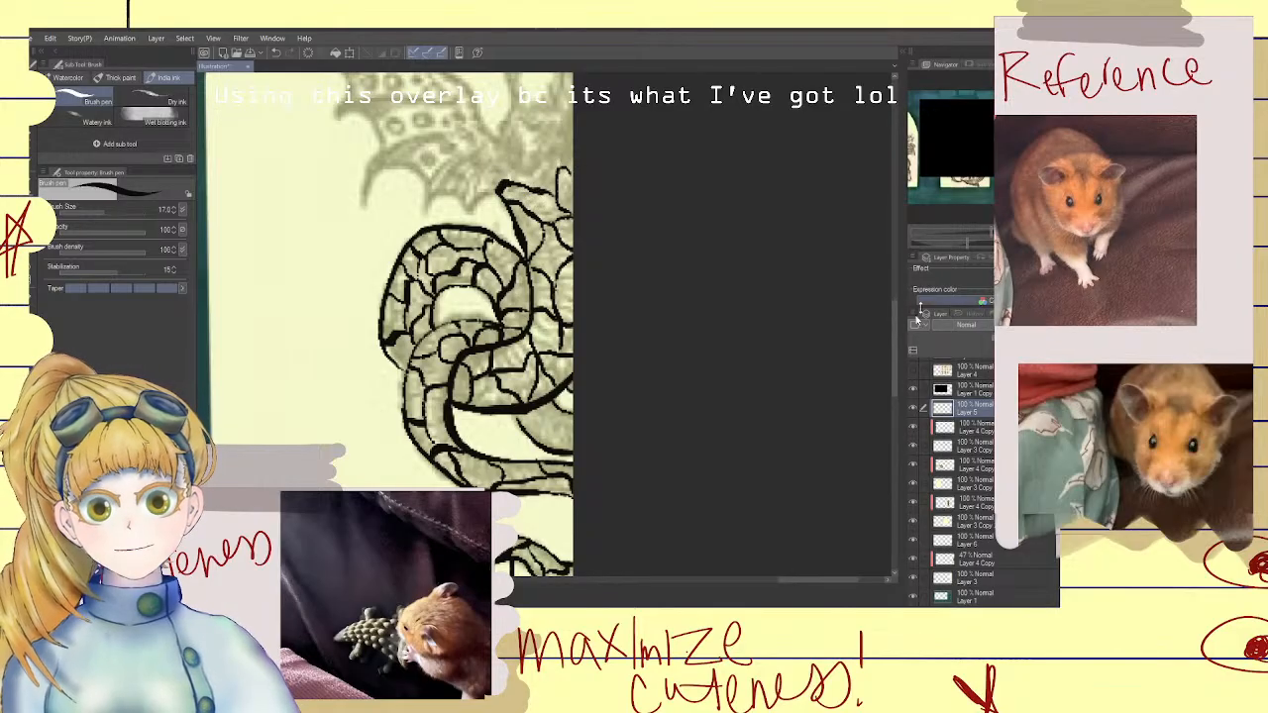
# Outline the dragon's upright neck in black from the wing base up and over its rounded top to the canvas edge
pyautogui.scroll(3, 899, 317)
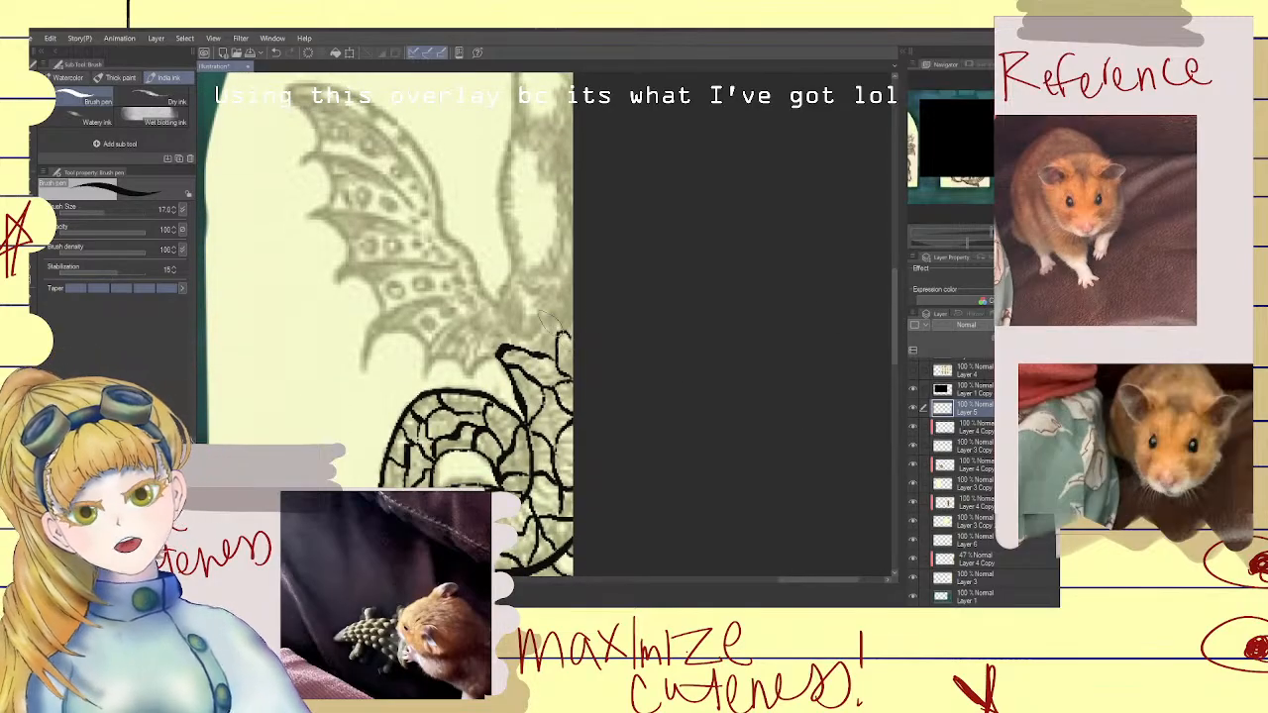
pyautogui.moveTo(495, 299)
pyautogui.mouseDown()
pyautogui.moveTo(510, 259)
pyautogui.moveTo(508, 123)
pyautogui.mouseUp()
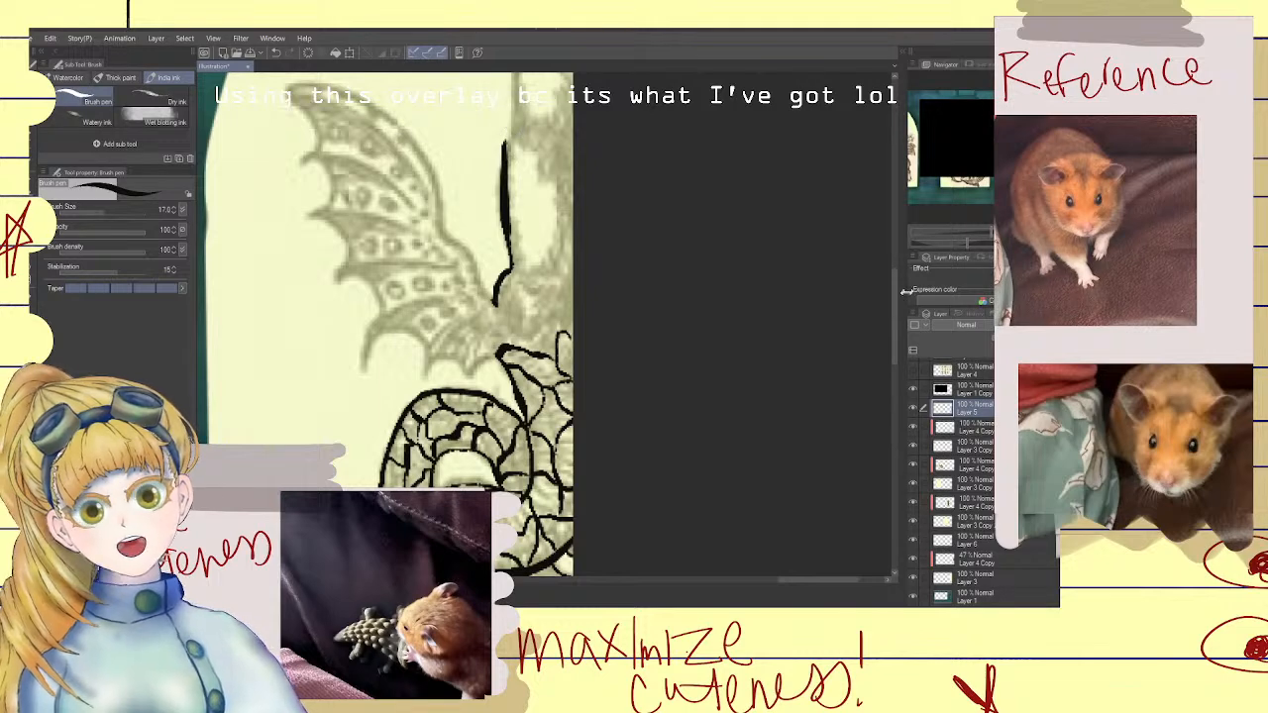
pyautogui.scroll(5, 891, 278)
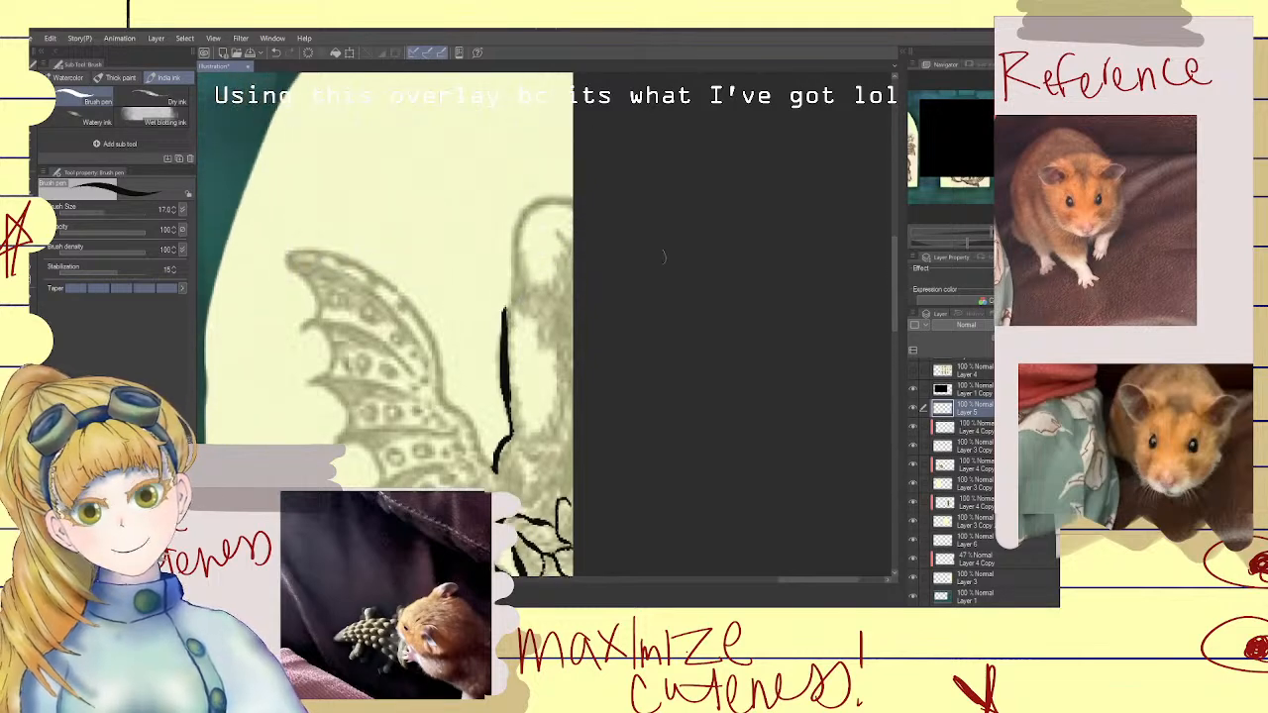
pyautogui.moveTo(501, 309)
pyautogui.mouseDown()
pyautogui.moveTo(502, 256)
pyautogui.moveTo(532, 191)
pyautogui.moveTo(587, 185)
pyautogui.mouseUp()
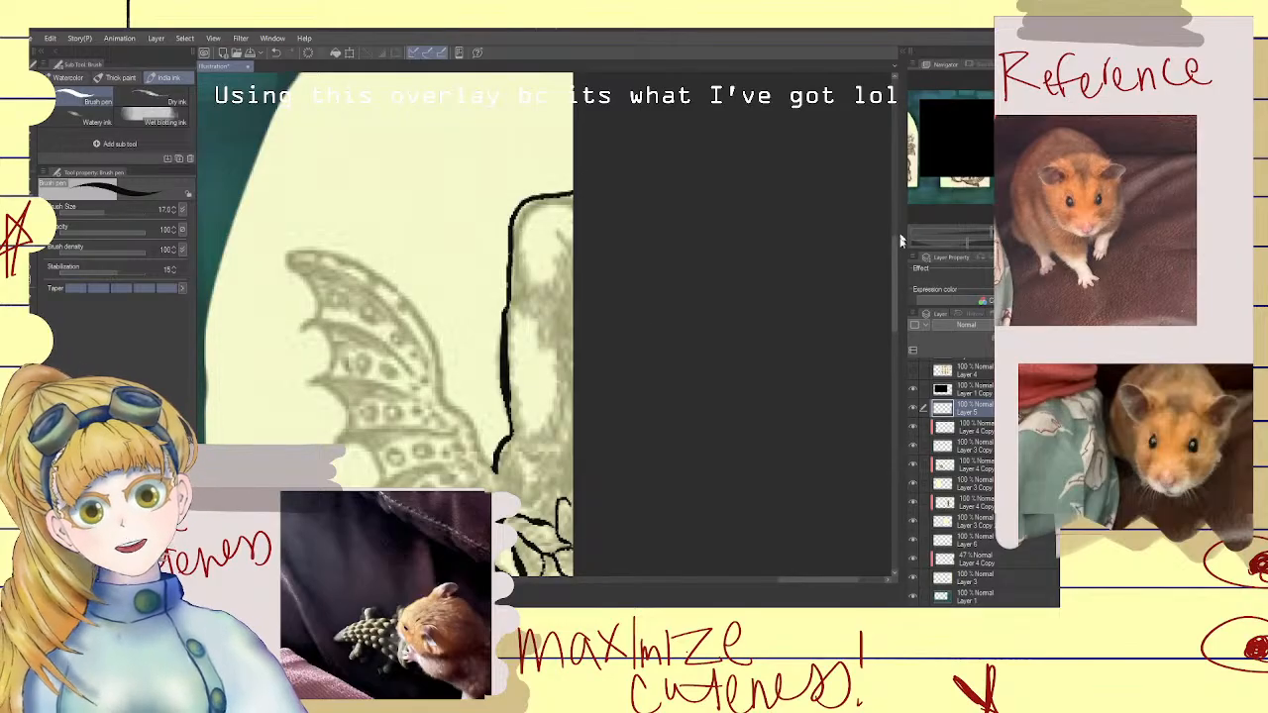
# Draw irregular black-lined cells over the dragon's shoulder and lower neck, with an oval cell at the wing joint
pyautogui.scroll(-5, 861, 287)
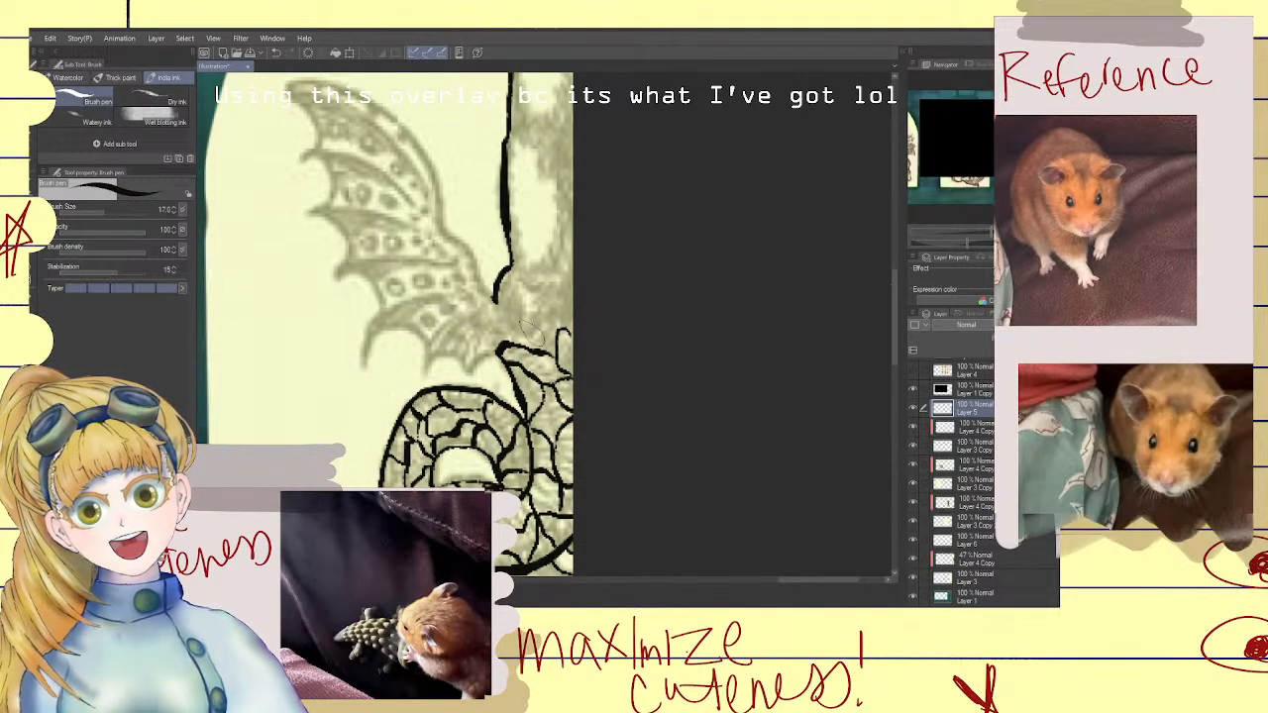
pyautogui.moveTo(517, 337)
pyautogui.mouseDown()
pyautogui.moveTo(522, 289)
pyautogui.moveTo(540, 292)
pyautogui.moveTo(539, 335)
pyautogui.mouseUp()
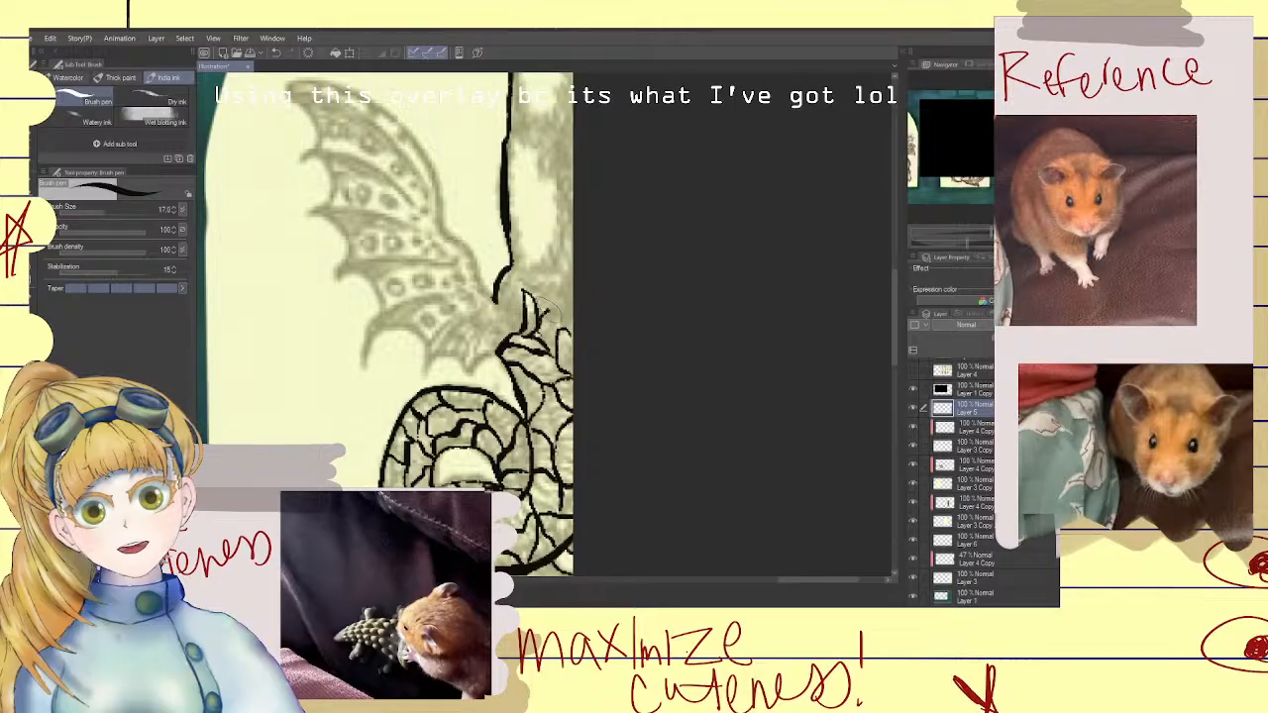
pyautogui.moveTo(540, 299)
pyautogui.mouseDown()
pyautogui.moveTo(575, 307)
pyautogui.moveTo(512, 307)
pyautogui.moveTo(517, 289)
pyautogui.moveTo(507, 322)
pyautogui.moveTo(570, 297)
pyautogui.moveTo(520, 287)
pyautogui.moveTo(529, 273)
pyautogui.moveTo(541, 283)
pyautogui.moveTo(567, 241)
pyautogui.mouseUp()
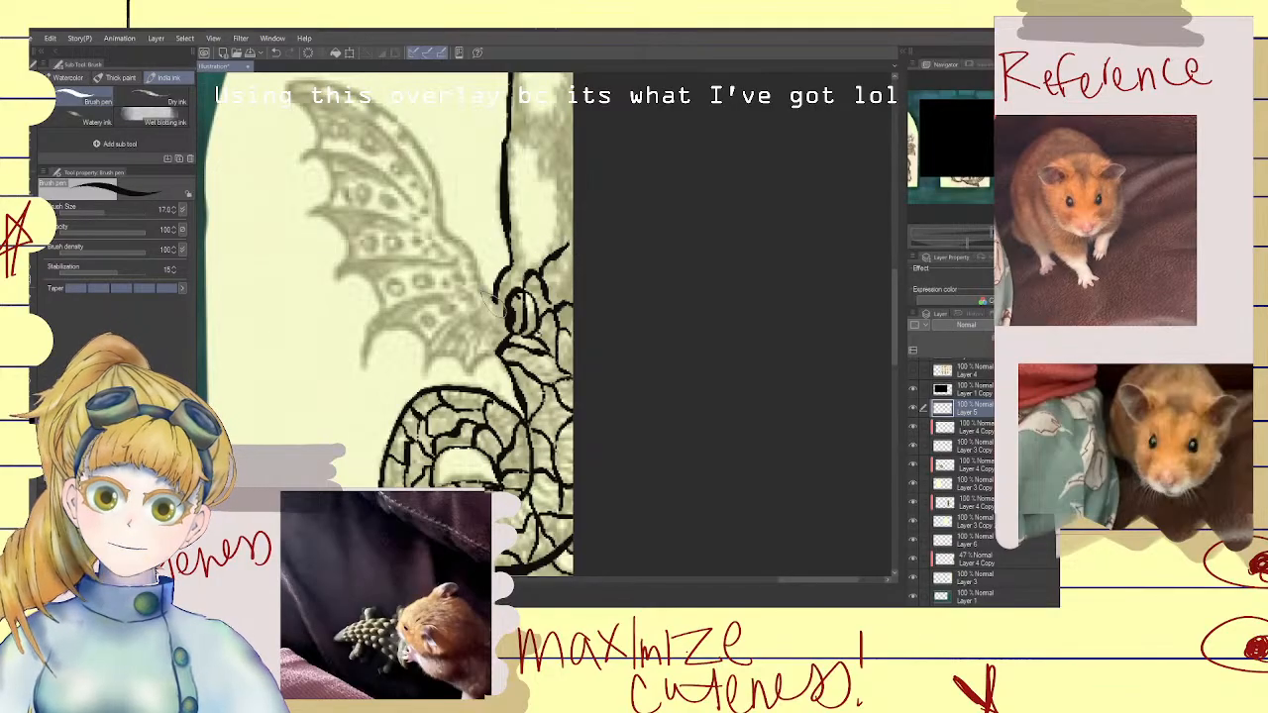
pyautogui.moveTo(494, 304); pyautogui.dragTo(502, 342)
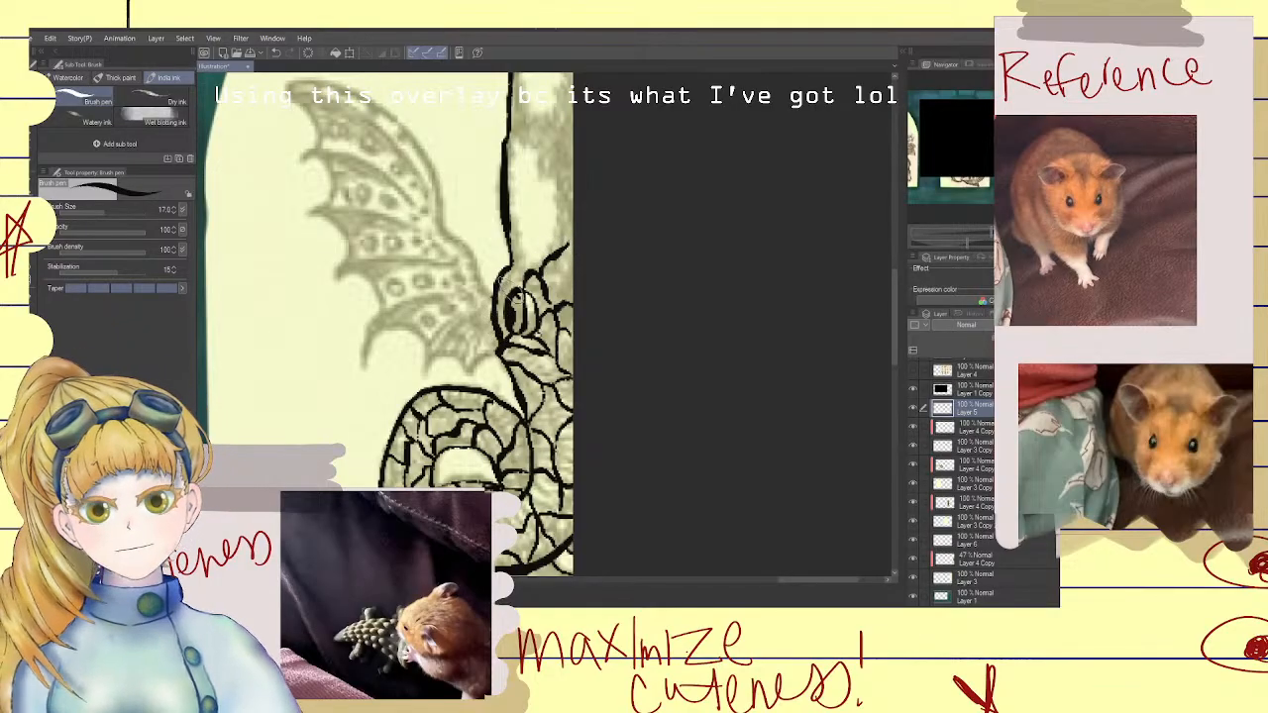
pyautogui.moveTo(511, 289)
pyautogui.mouseDown()
pyautogui.moveTo(496, 259)
pyautogui.moveTo(518, 259)
pyautogui.moveTo(501, 260)
pyautogui.moveTo(523, 261)
pyautogui.mouseUp()
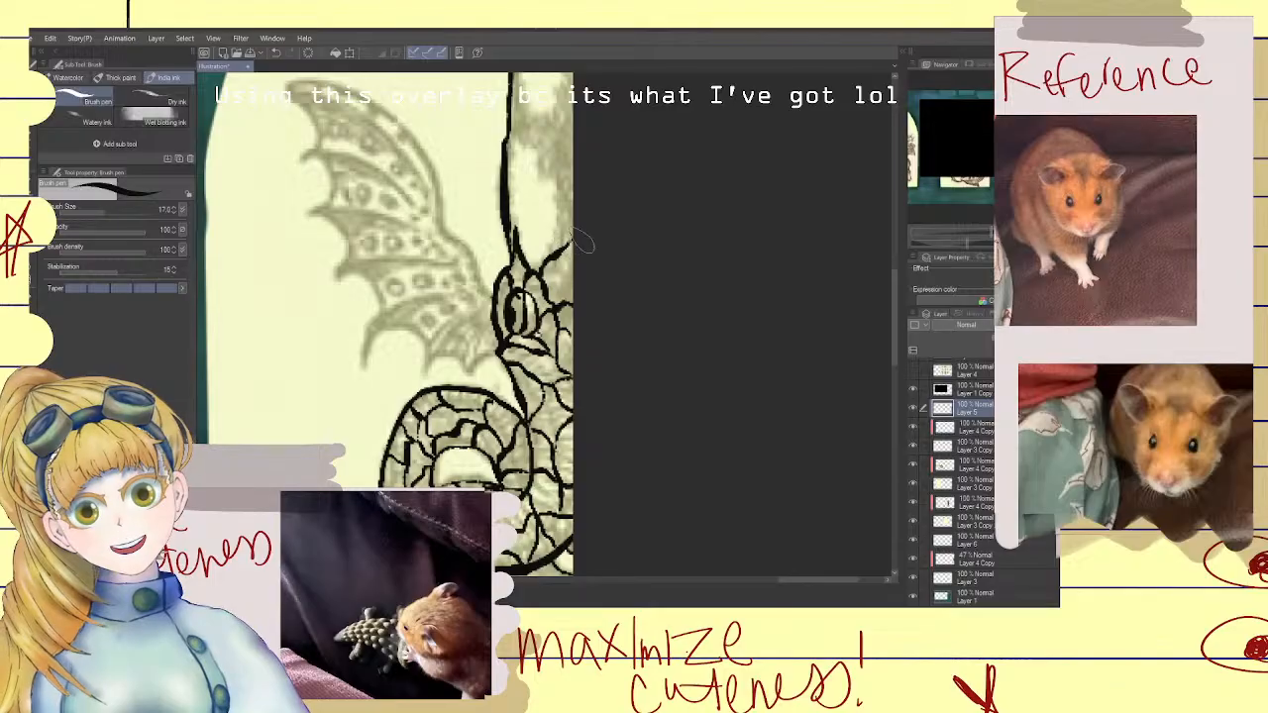
pyautogui.moveTo(513, 229)
pyautogui.mouseDown()
pyautogui.moveTo(527, 178)
pyautogui.moveTo(540, 278)
pyautogui.moveTo(541, 210)
pyautogui.moveTo(523, 200)
pyautogui.moveTo(556, 214)
pyautogui.moveTo(575, 249)
pyautogui.mouseUp()
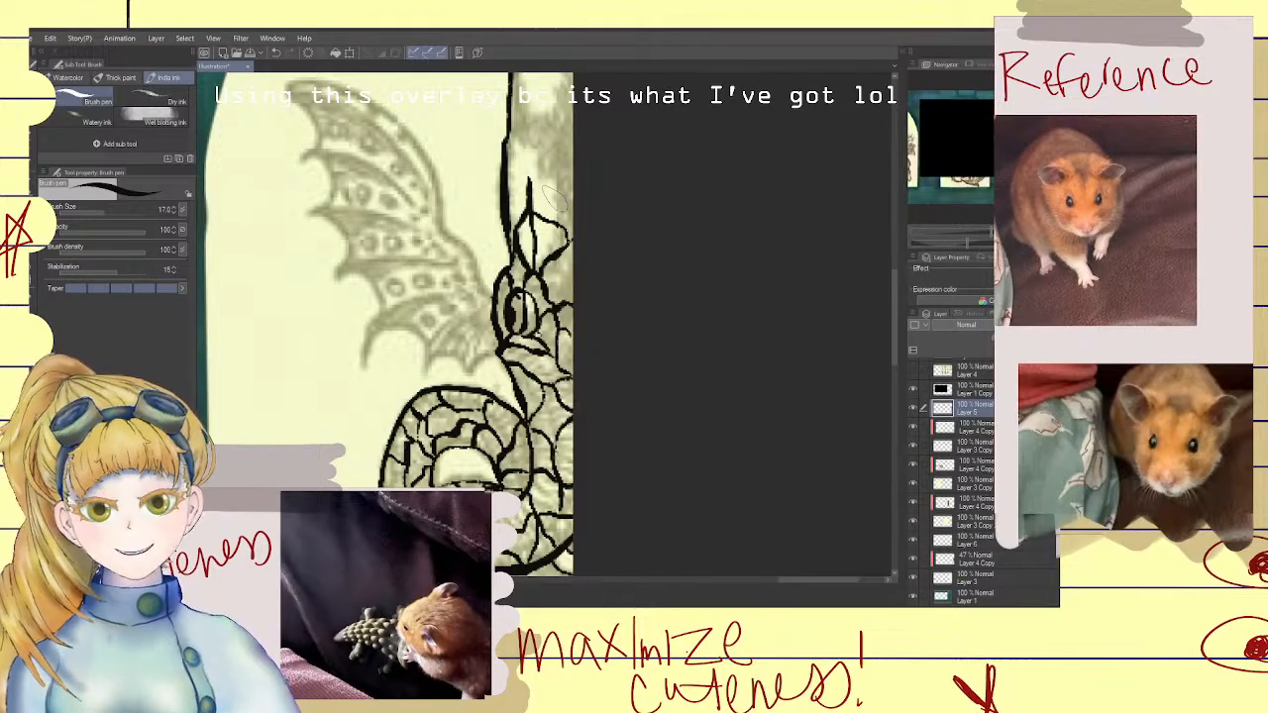
# Divide the rest of the upright neck into irregular black-lined cells up to its rounded top, redoing a misplaced stroke
pyautogui.moveTo(896, 321)
pyautogui.mouseDown()
pyautogui.moveTo(889, 288)
pyautogui.moveTo(899, 297)
pyautogui.mouseUp()
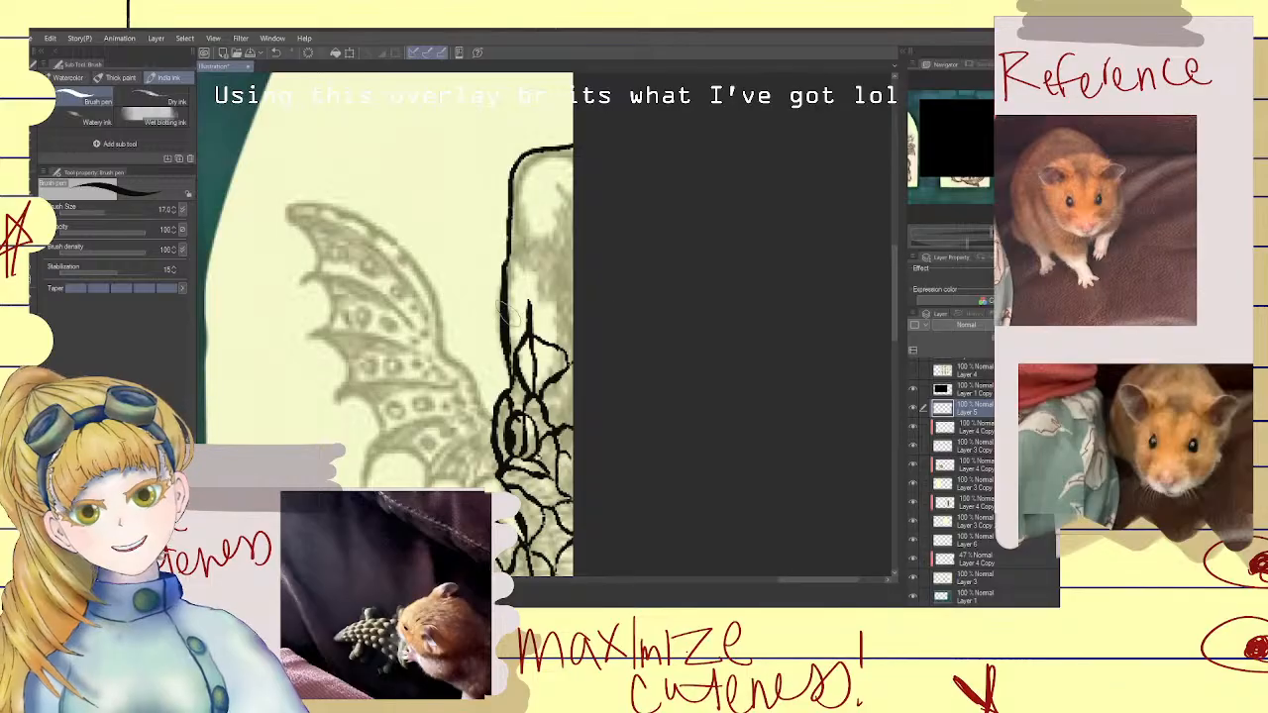
pyautogui.moveTo(526, 300); pyautogui.dragTo(521, 260)
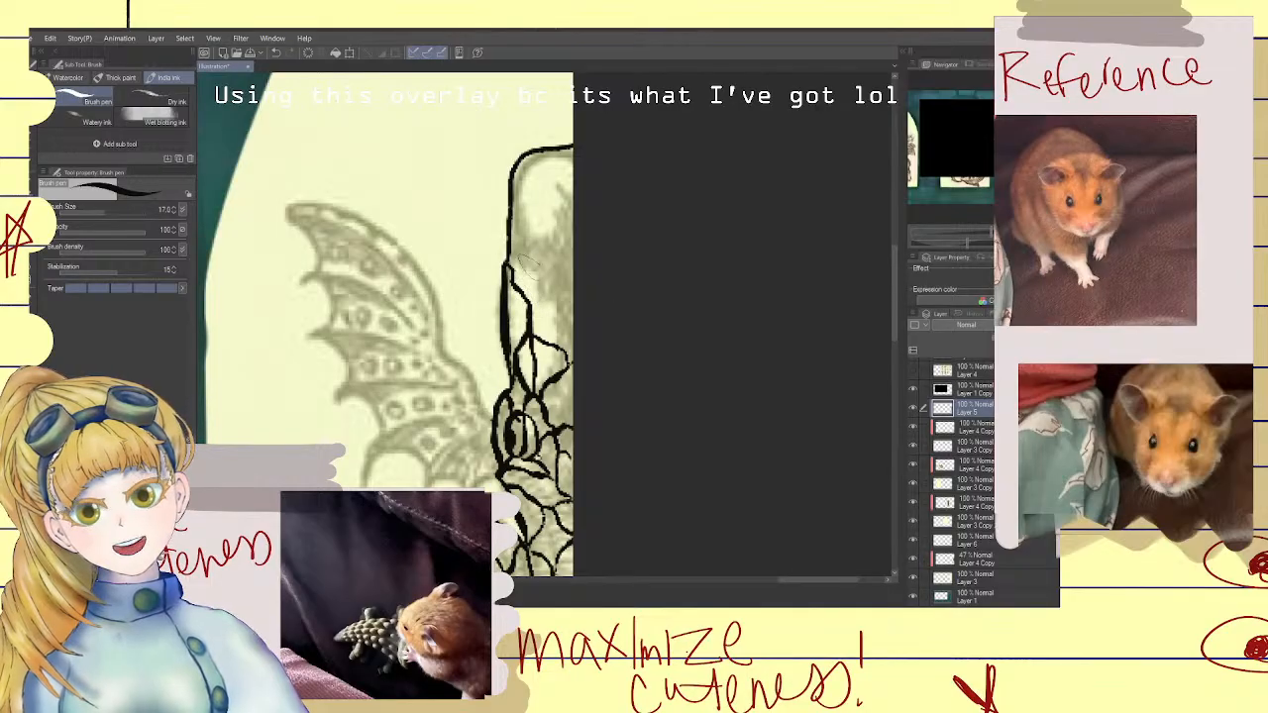
pyautogui.moveTo(552, 349)
pyautogui.mouseDown()
pyautogui.moveTo(557, 295)
pyautogui.moveTo(577, 287)
pyautogui.moveTo(563, 315)
pyautogui.moveTo(531, 280)
pyautogui.moveTo(538, 297)
pyautogui.moveTo(538, 256)
pyautogui.moveTo(551, 244)
pyautogui.moveTo(581, 255)
pyautogui.mouseUp()
pyautogui.moveTo(569, 198); pyautogui.dragTo(544, 229)
pyautogui.moveTo(553, 172); pyautogui.dragTo(554, 150)
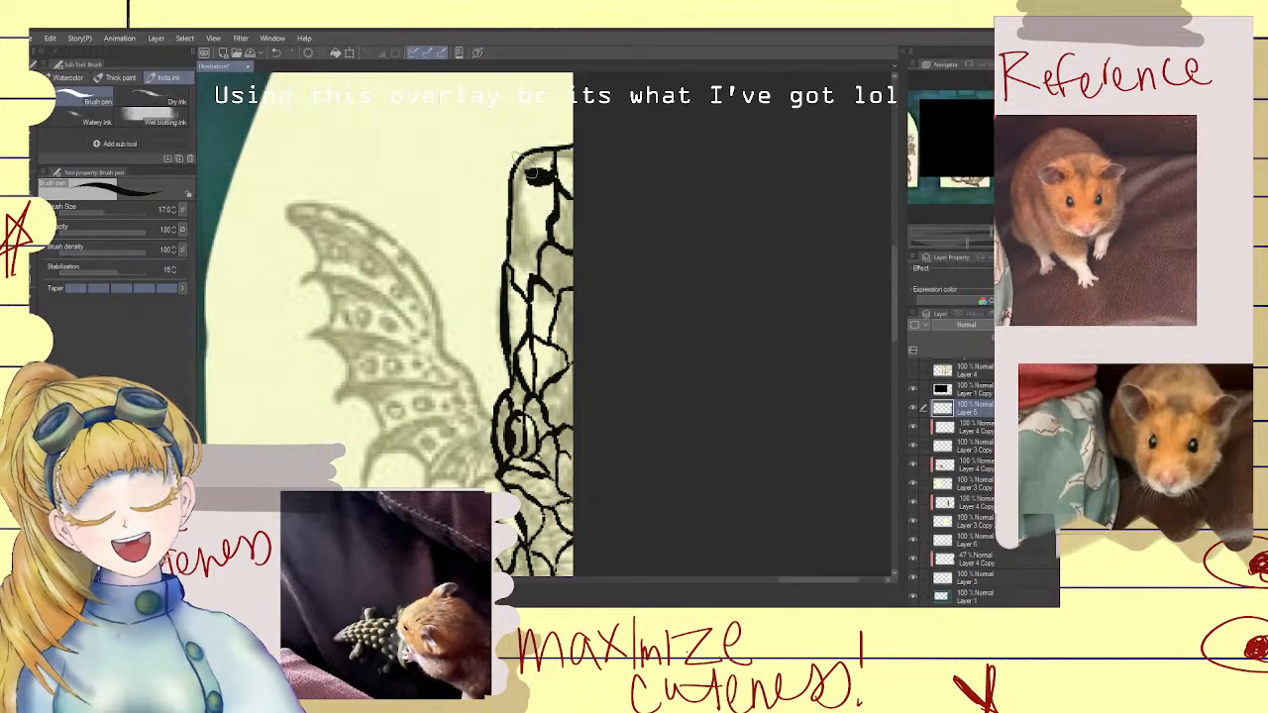
pyautogui.hotkey('ctrl', 'z')
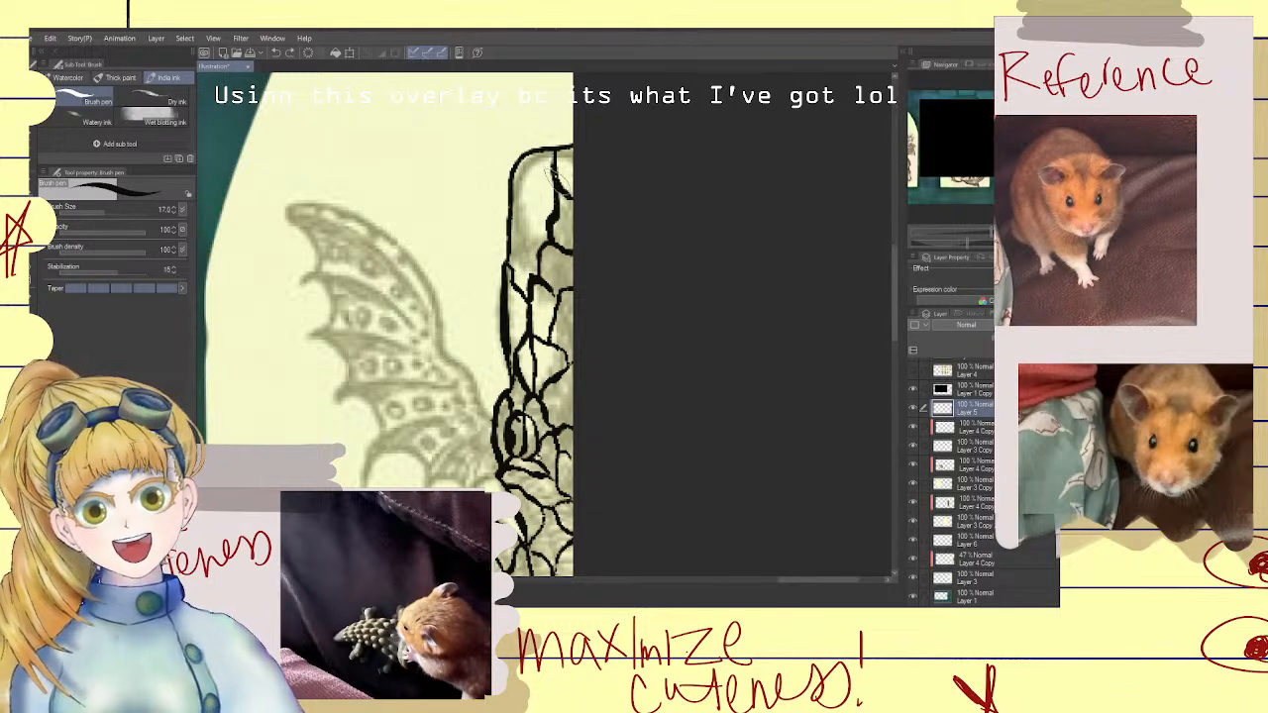
pyautogui.moveTo(542, 177)
pyautogui.mouseDown()
pyautogui.moveTo(501, 170)
pyautogui.moveTo(542, 206)
pyautogui.moveTo(546, 220)
pyautogui.moveTo(504, 203)
pyautogui.moveTo(534, 235)
pyautogui.moveTo(535, 265)
pyautogui.moveTo(511, 225)
pyautogui.mouseUp()
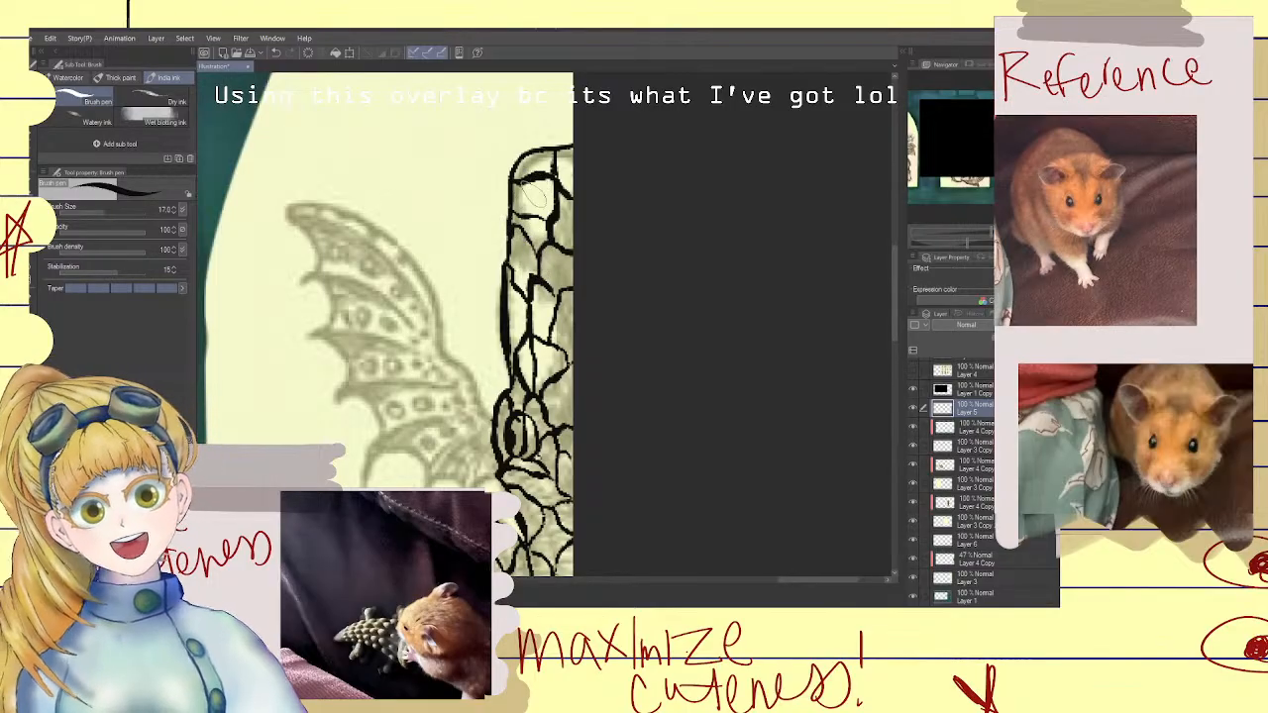
# Move Layer 5 down the layer stack, beneath Layer 6 and directly above the 47% Layer 4 Copy
pyautogui.scroll(-8, 534, 195)
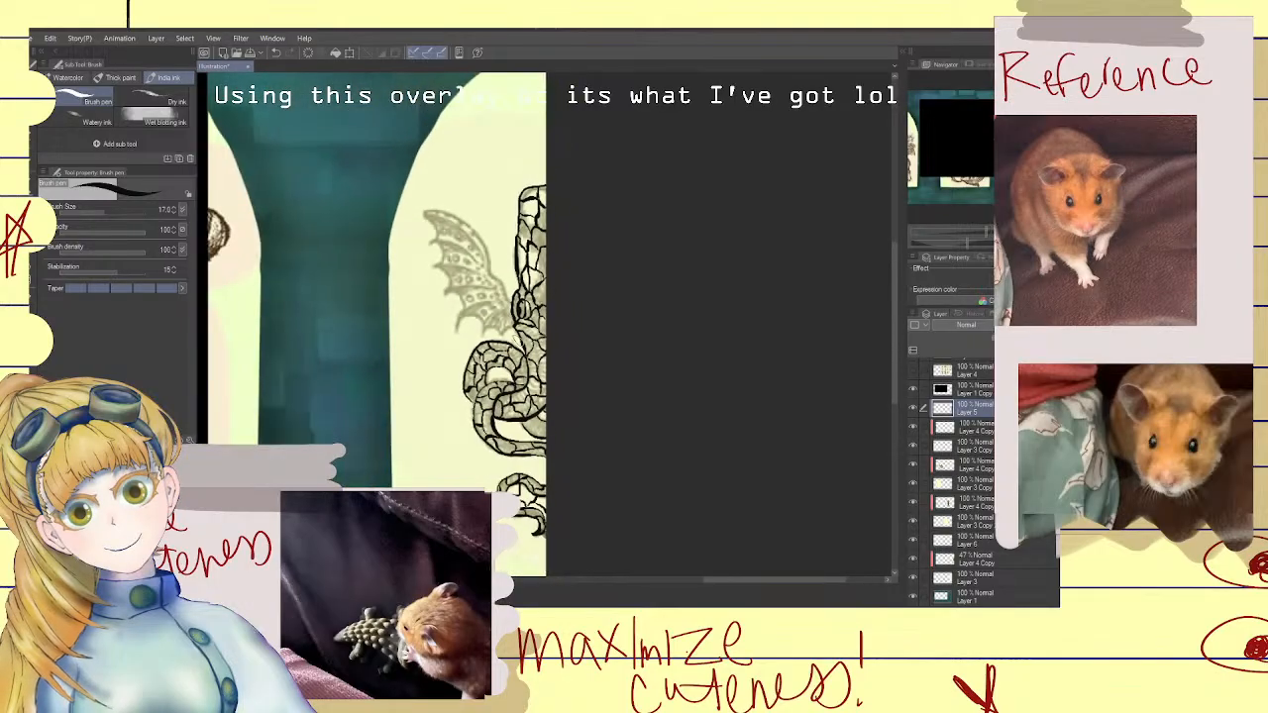
pyautogui.scroll(1, 507, 366)
pyautogui.scroll(5, 433, 398)
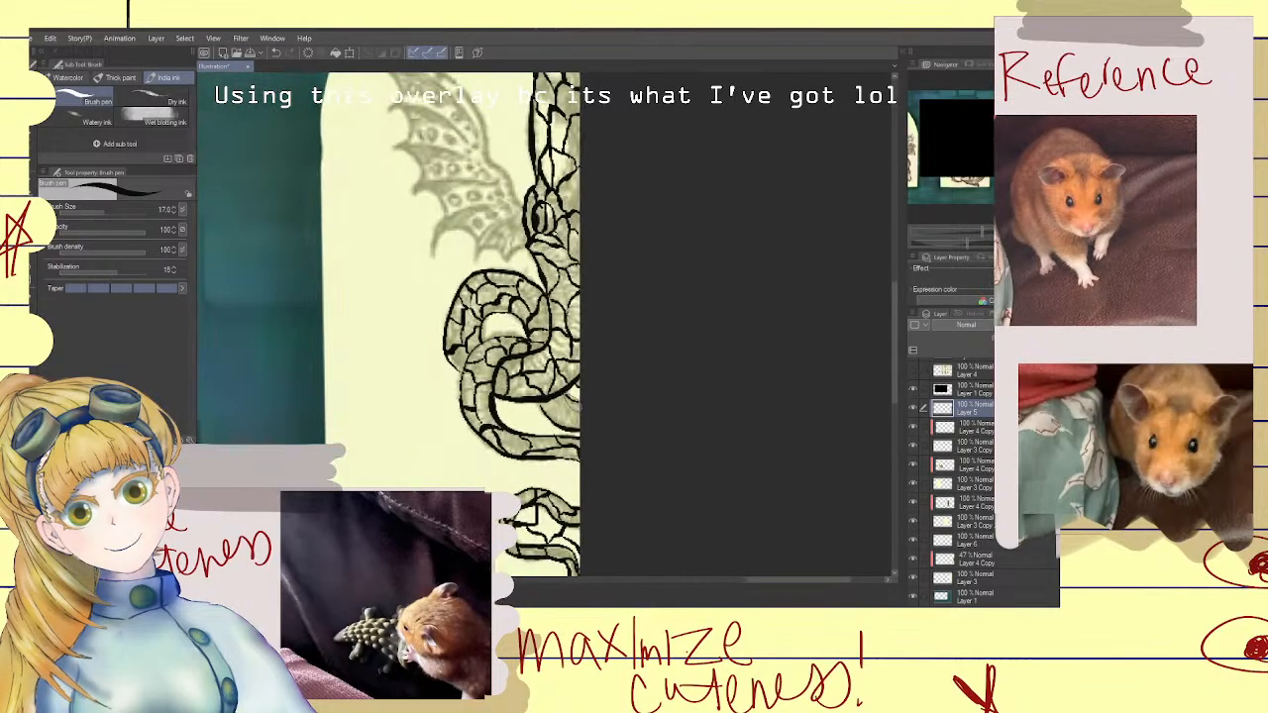
pyautogui.scroll(1, 547, 408)
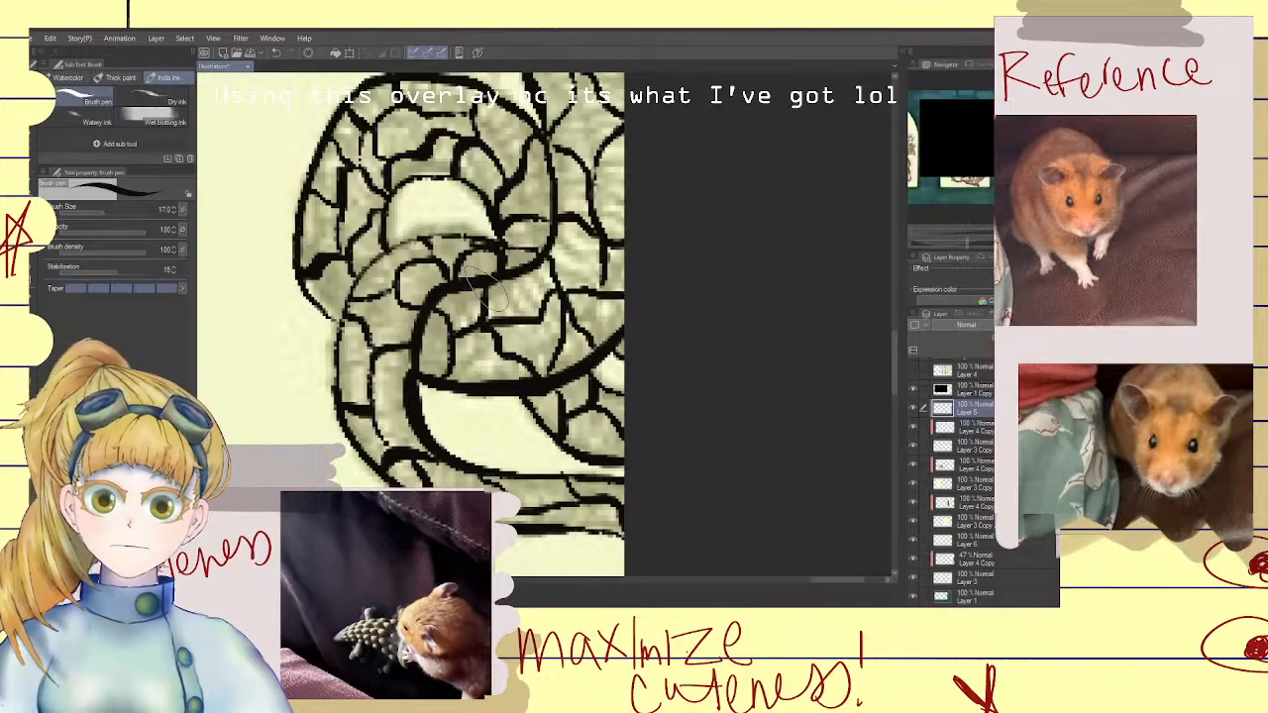
pyautogui.scroll(-4, 475, 327)
pyautogui.scroll(-3, 475, 363)
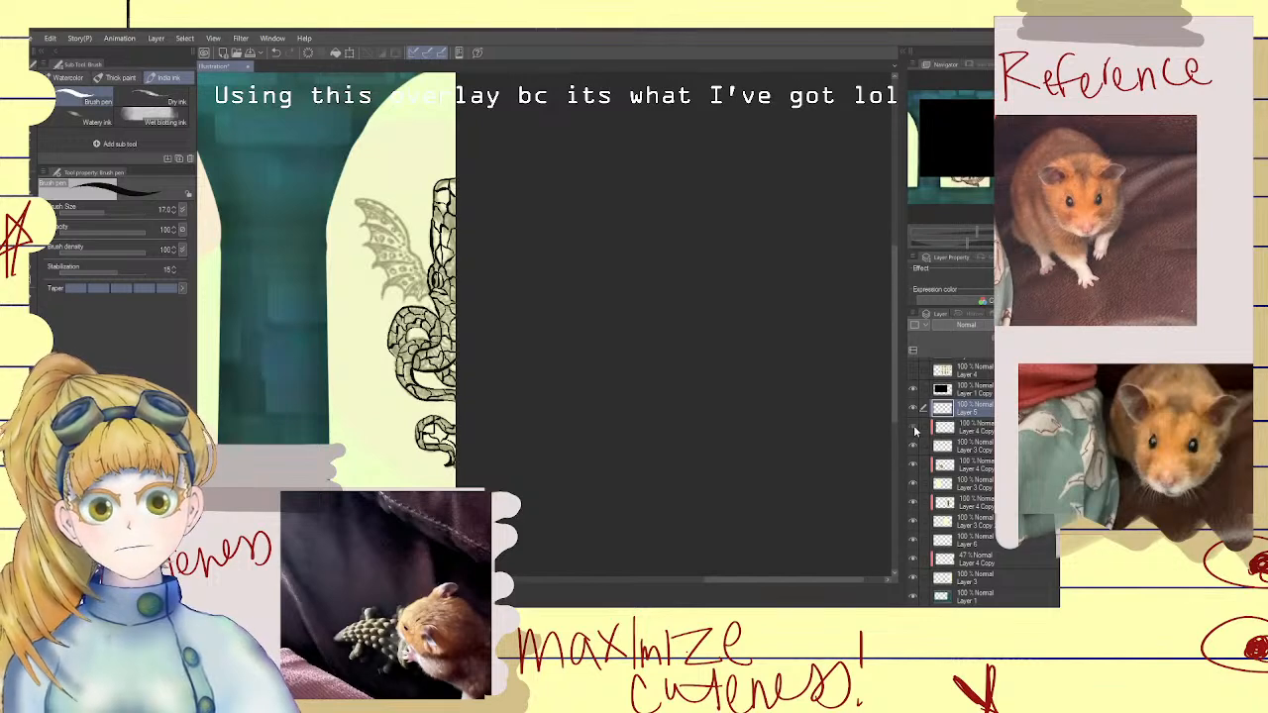
pyautogui.moveTo(975, 416); pyautogui.dragTo(921, 521)
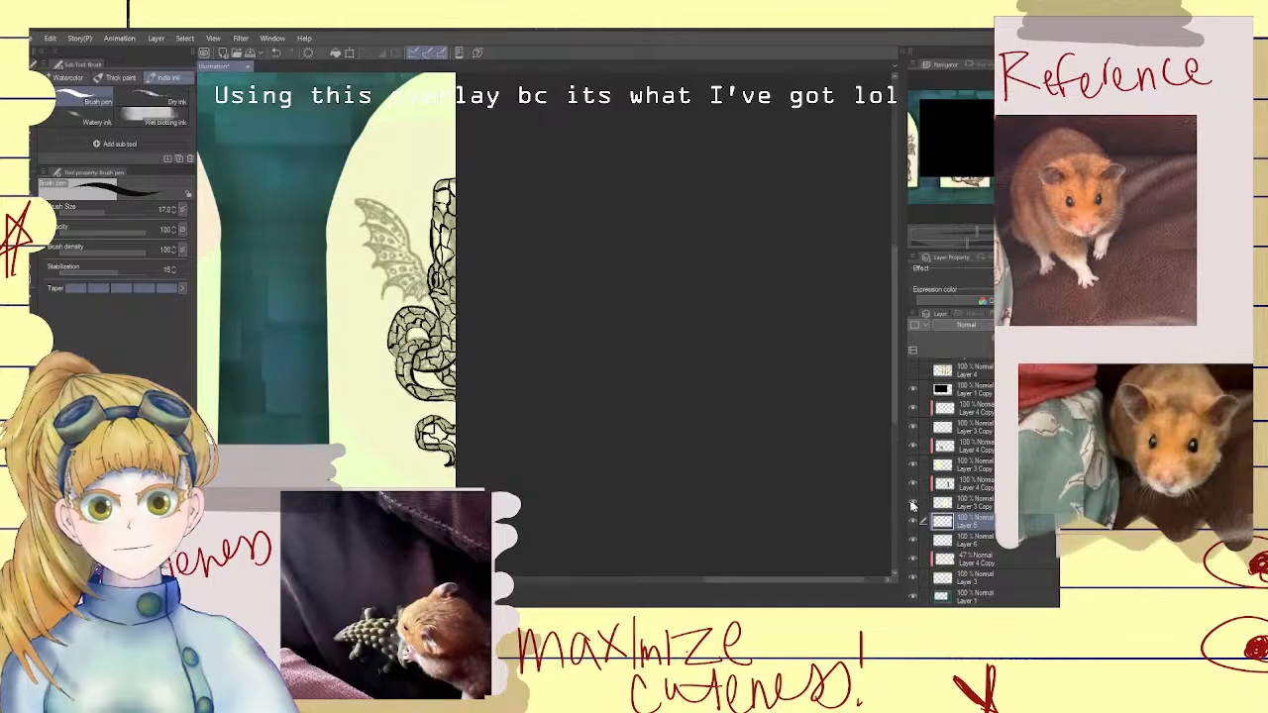
pyautogui.scroll(-1, 974, 521)
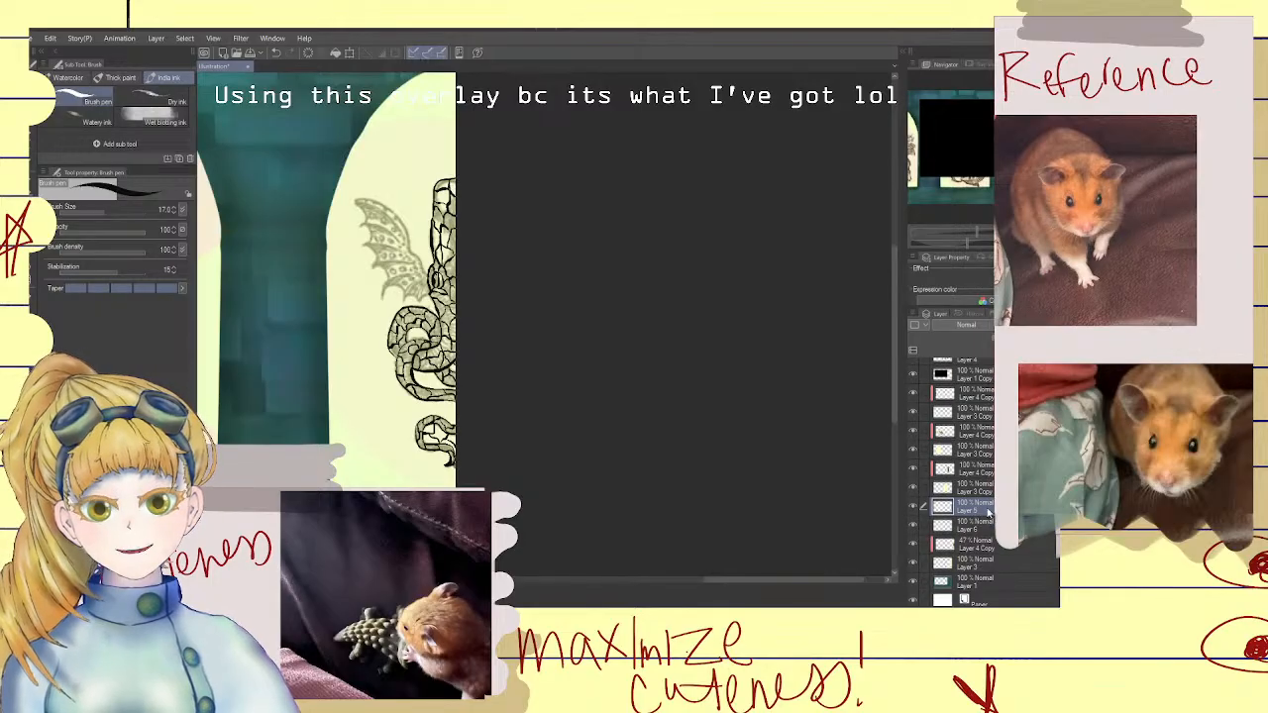
pyautogui.moveTo(987, 511); pyautogui.dragTo(981, 532)
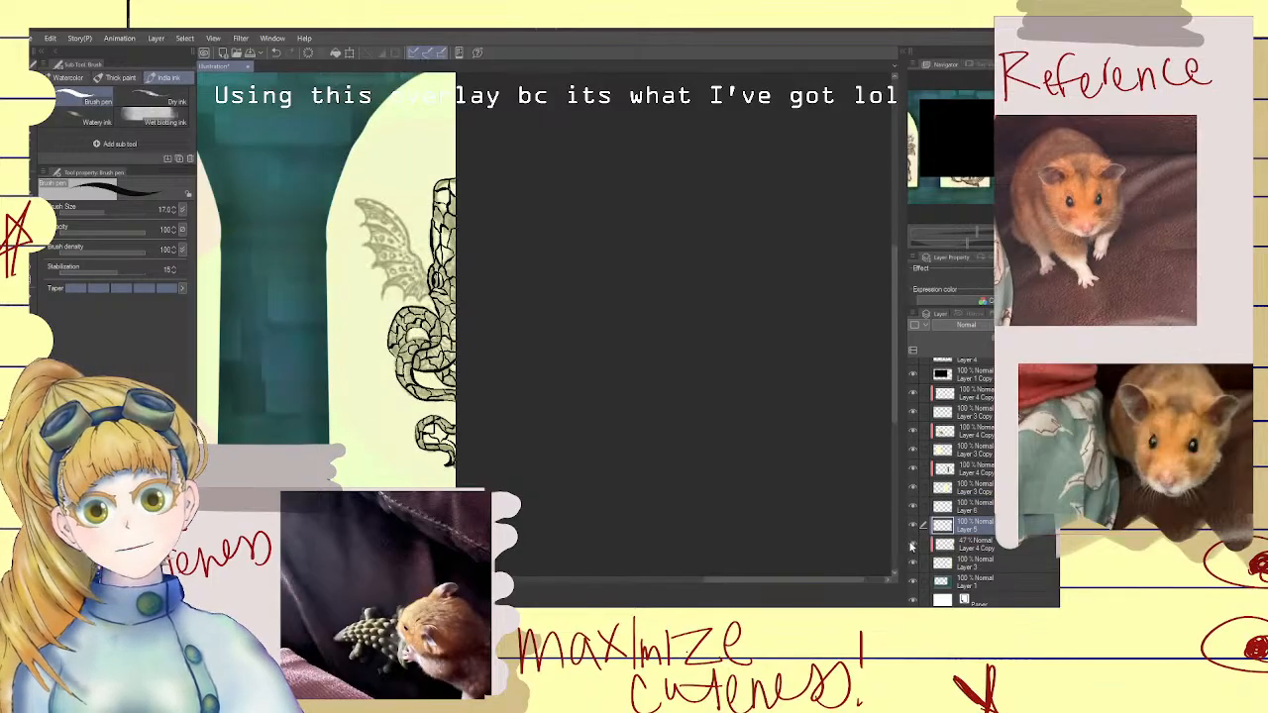
# Check the ink linework by temporarily hiding Layer 5 and then the 47% Layer 4 Copy with the faded engraving
pyautogui.scroll(-1, 493, 378)
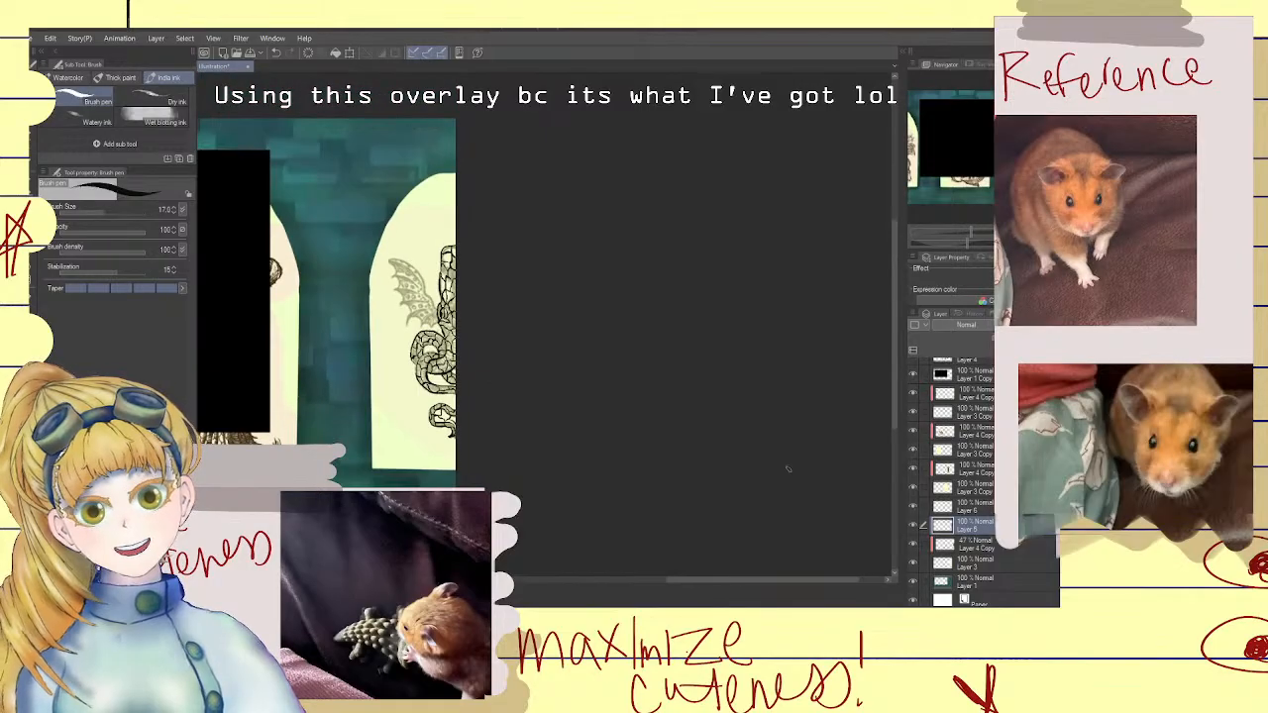
pyautogui.click(913, 531)
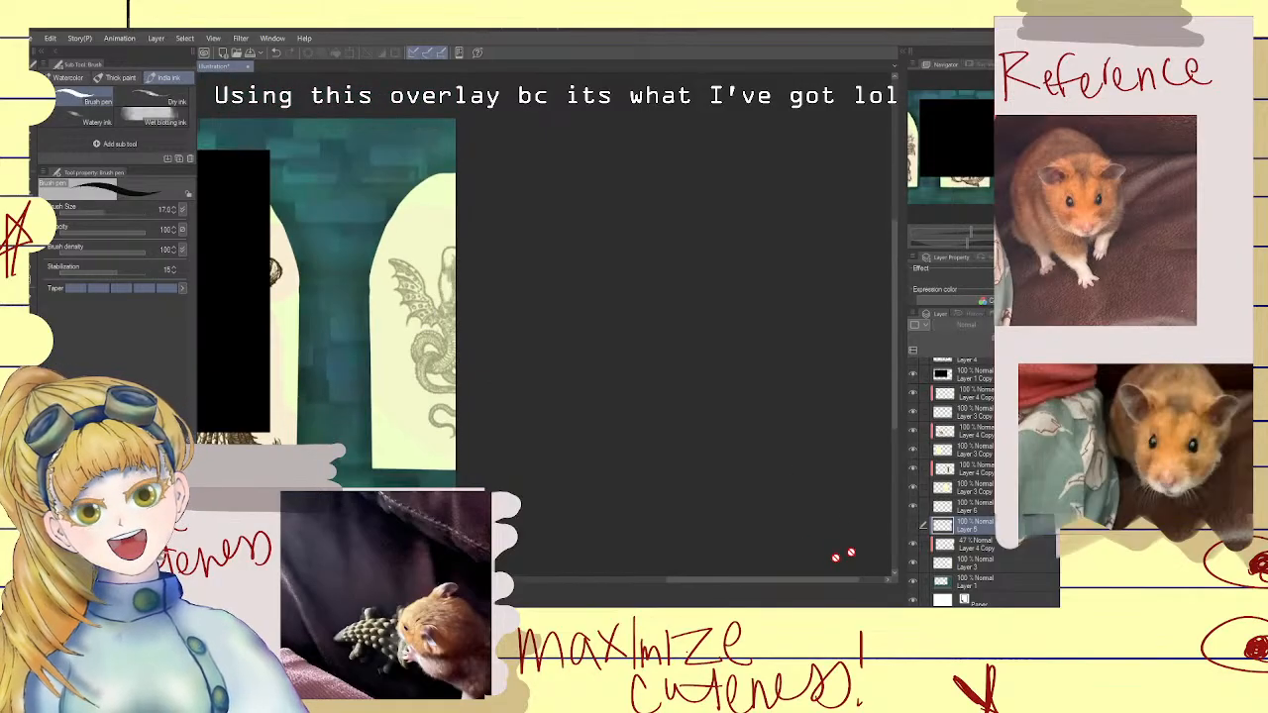
pyautogui.click(913, 531)
pyautogui.click(913, 544)
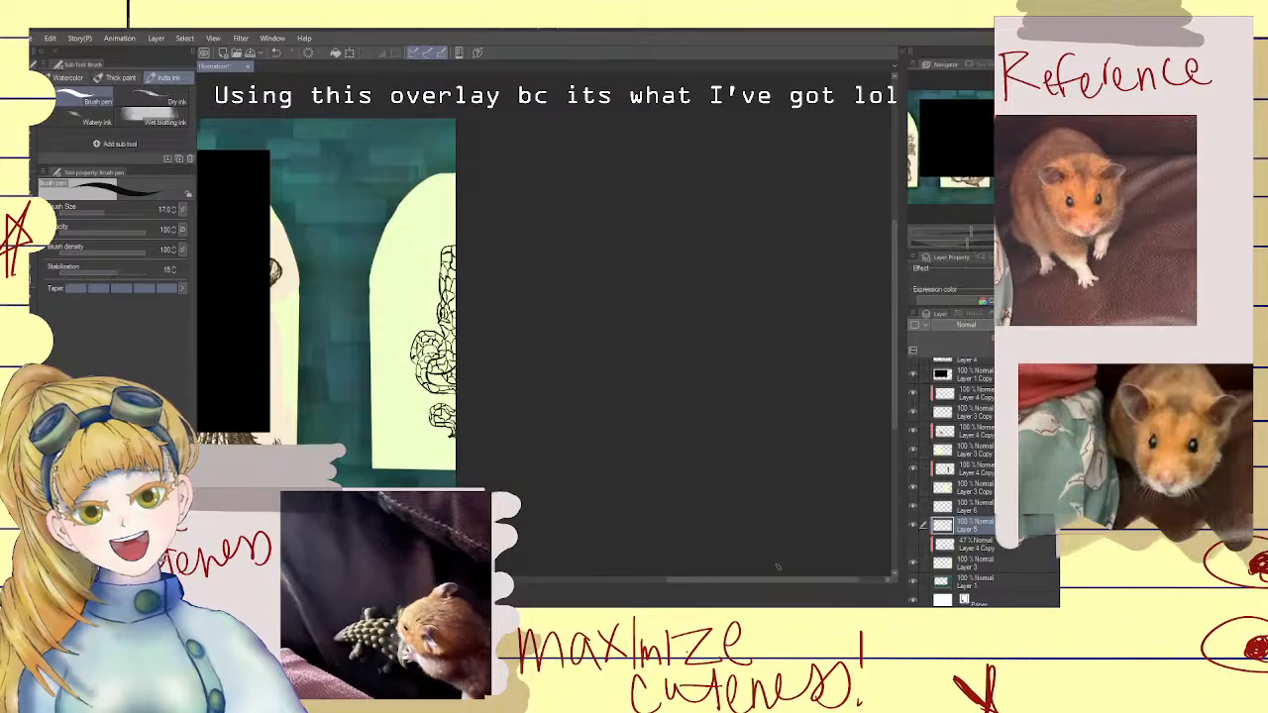
pyautogui.moveTo(742, 578); pyautogui.dragTo(715, 563)
pyautogui.scroll(8, 647, 347)
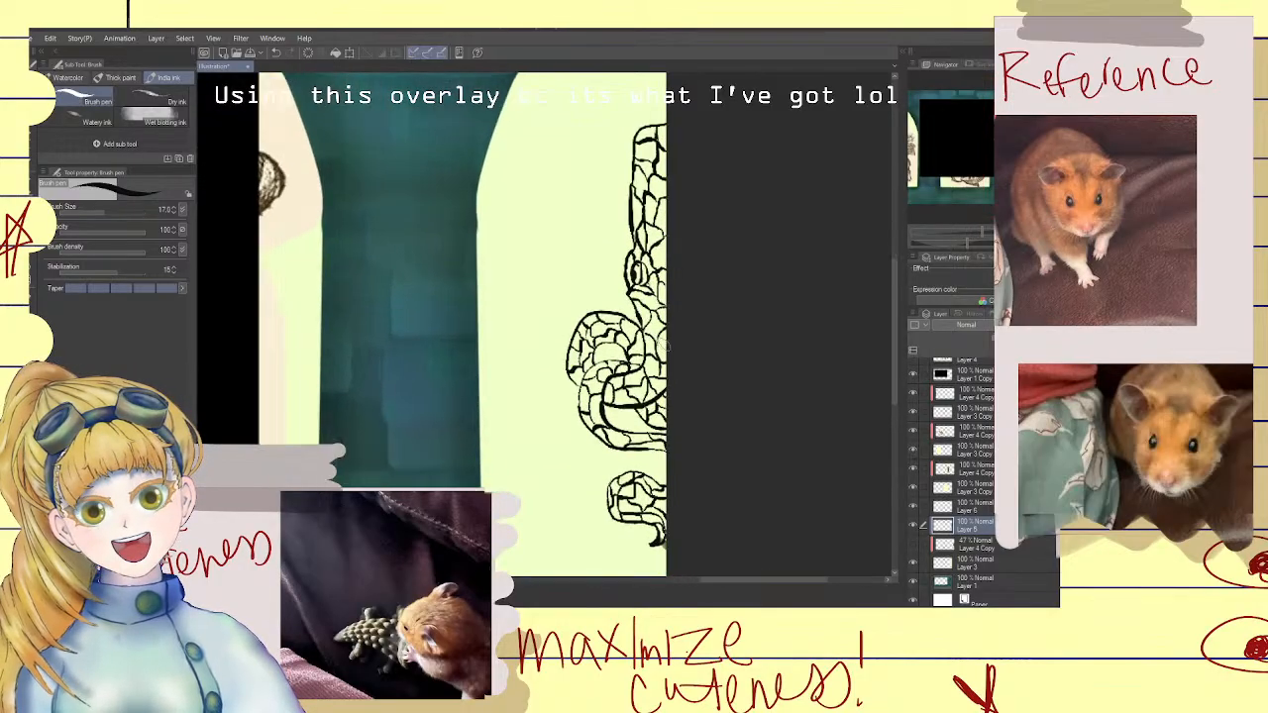
pyautogui.moveTo(634, 346); pyautogui.dragTo(634, 388)
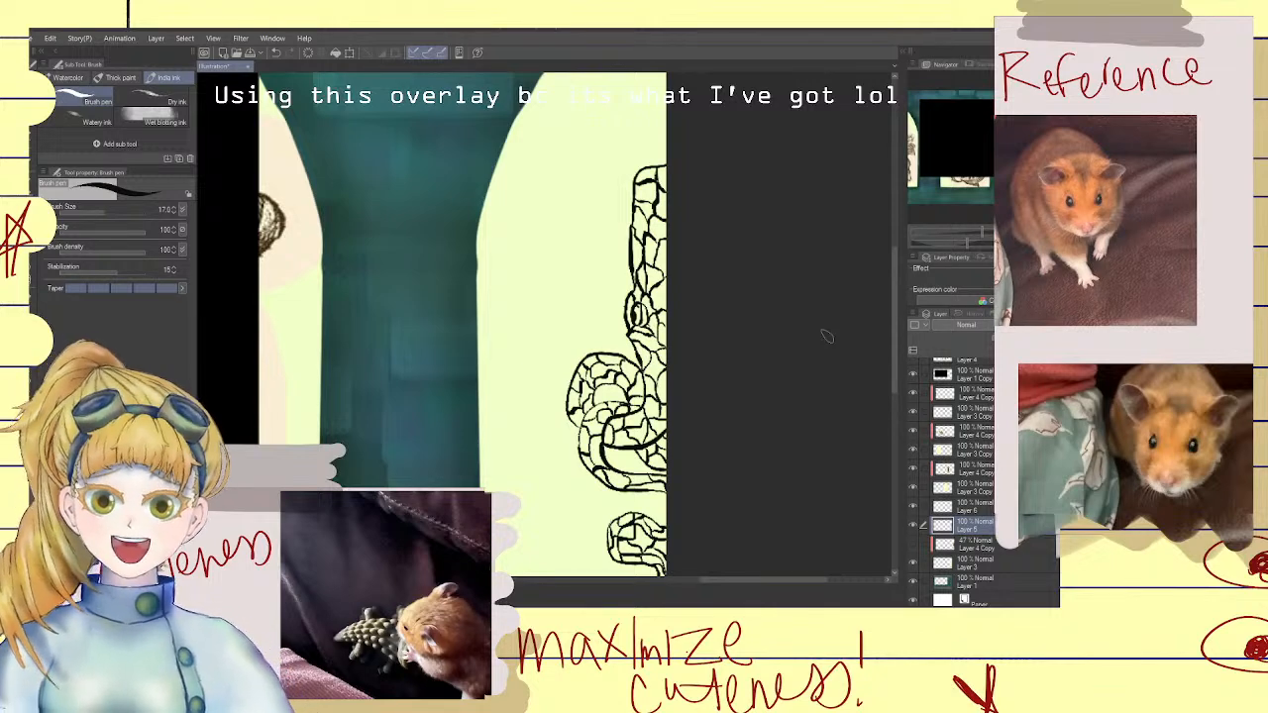
pyautogui.click(913, 544)
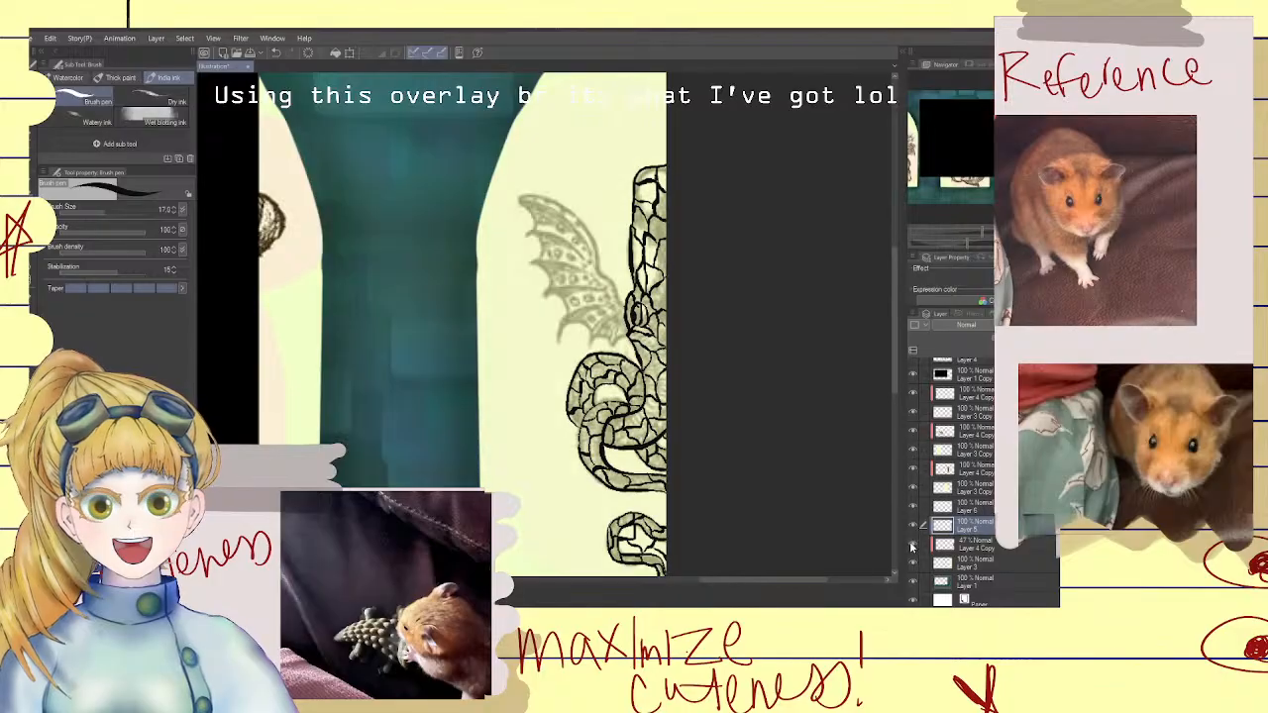
# Outline the dragon's wing in black along its upper edge and the scalloped, pointed trailing edge, redoing misplaced strokes
pyautogui.scroll(3, 580, 304)
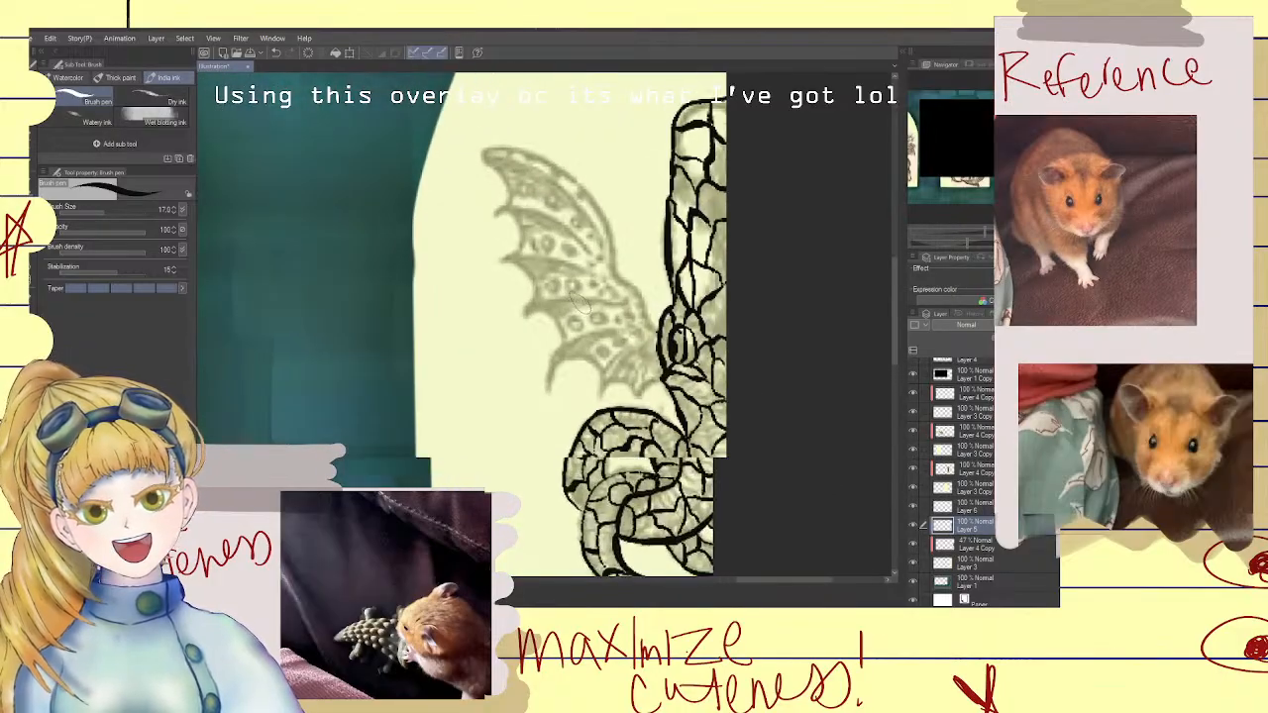
pyautogui.scroll(-1, 630, 317)
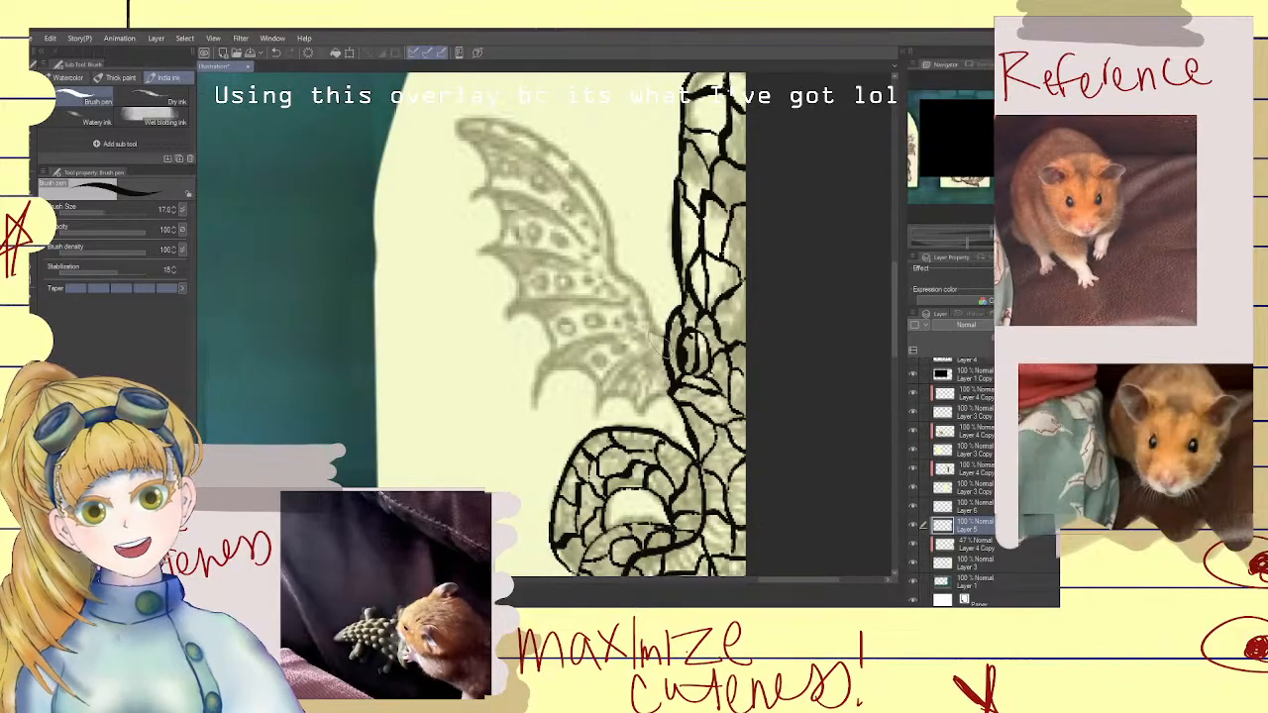
pyautogui.moveTo(665, 335)
pyautogui.mouseDown()
pyautogui.moveTo(592, 414)
pyautogui.moveTo(605, 396)
pyautogui.moveTo(633, 409)
pyautogui.moveTo(667, 389)
pyautogui.moveTo(649, 309)
pyautogui.moveTo(607, 246)
pyautogui.moveTo(604, 192)
pyautogui.moveTo(554, 139)
pyautogui.moveTo(499, 119)
pyautogui.moveTo(454, 119)
pyautogui.moveTo(479, 174)
pyautogui.mouseUp()
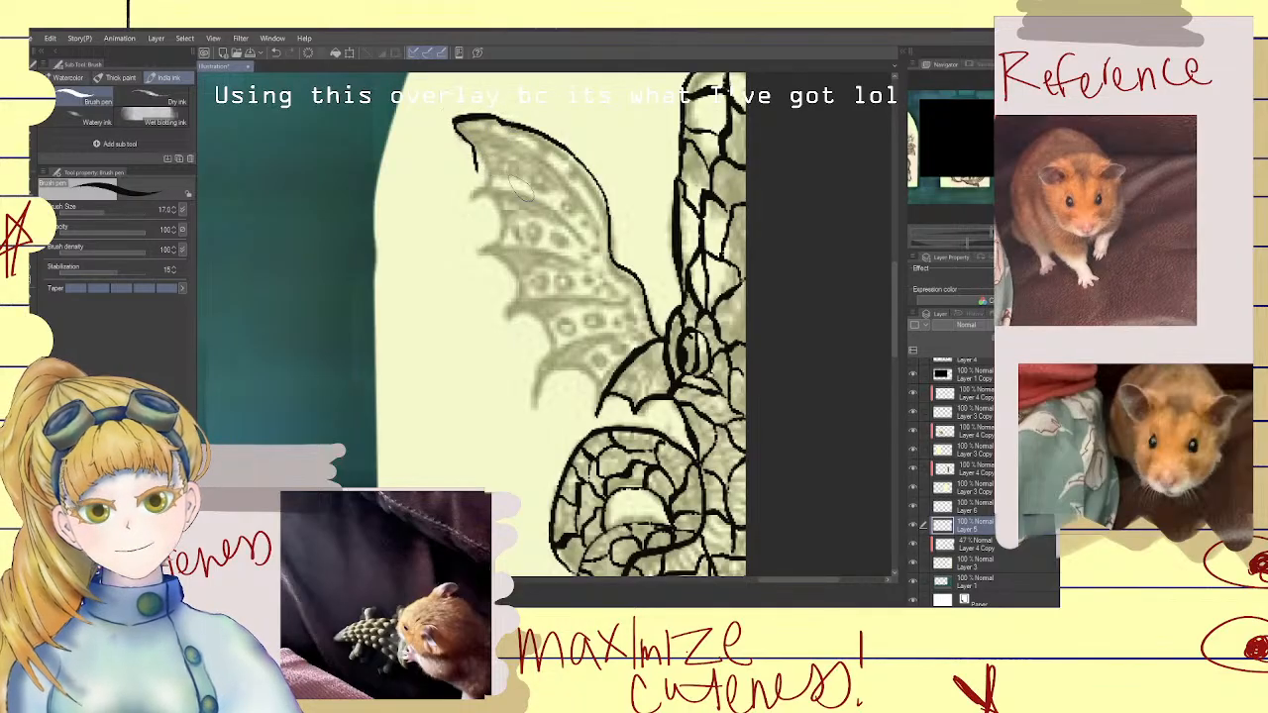
pyautogui.hotkey('ctrl', 'z')
pyautogui.moveTo(500, 121)
pyautogui.mouseDown()
pyautogui.moveTo(455, 125)
pyautogui.moveTo(479, 164)
pyautogui.moveTo(474, 194)
pyautogui.moveTo(496, 203)
pyautogui.moveTo(496, 236)
pyautogui.moveTo(480, 250)
pyautogui.moveTo(510, 269)
pyautogui.moveTo(503, 313)
pyautogui.moveTo(549, 358)
pyautogui.mouseUp()
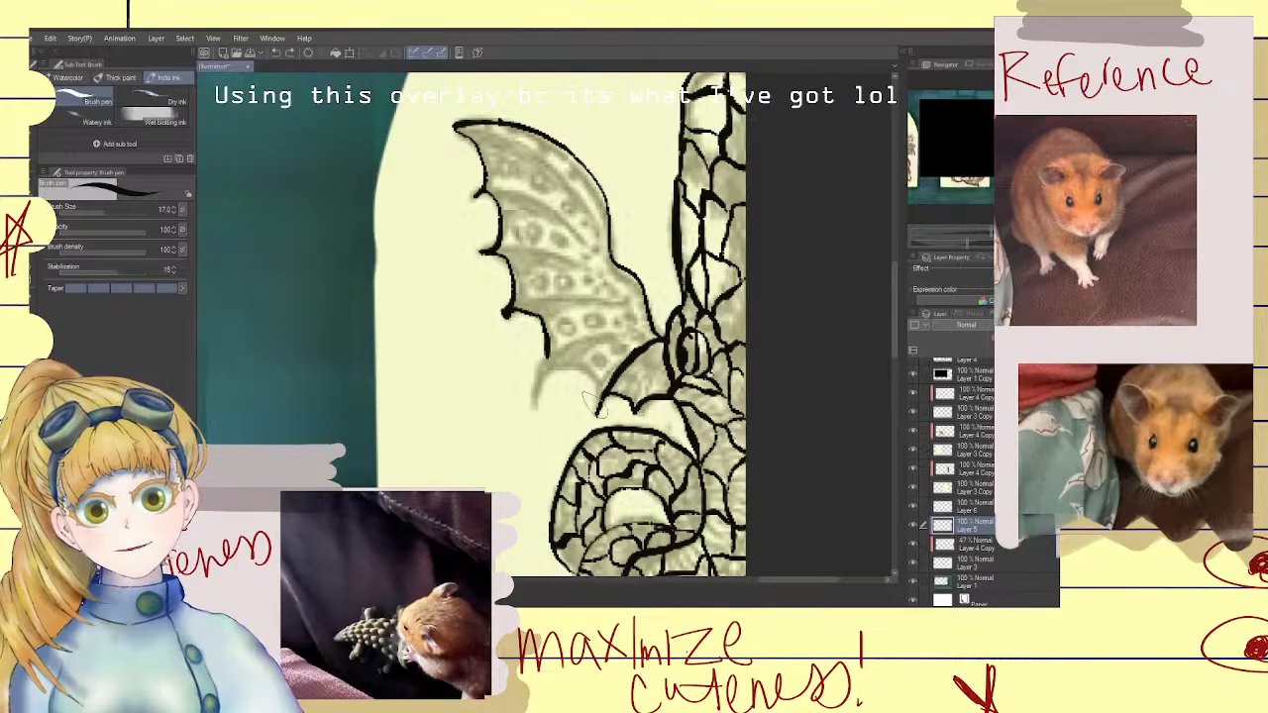
pyautogui.moveTo(594, 406)
pyautogui.mouseDown()
pyautogui.moveTo(580, 364)
pyautogui.moveTo(558, 362)
pyautogui.moveTo(539, 408)
pyautogui.moveTo(534, 360)
pyautogui.moveTo(557, 338)
pyautogui.moveTo(534, 400)
pyautogui.moveTo(536, 365)
pyautogui.moveTo(561, 383)
pyautogui.moveTo(534, 405)
pyautogui.moveTo(547, 373)
pyautogui.moveTo(584, 376)
pyautogui.moveTo(598, 408)
pyautogui.mouseUp()
pyautogui.hotkey('ctrl', 'z')
pyautogui.hotkey('ctrl', 'z')
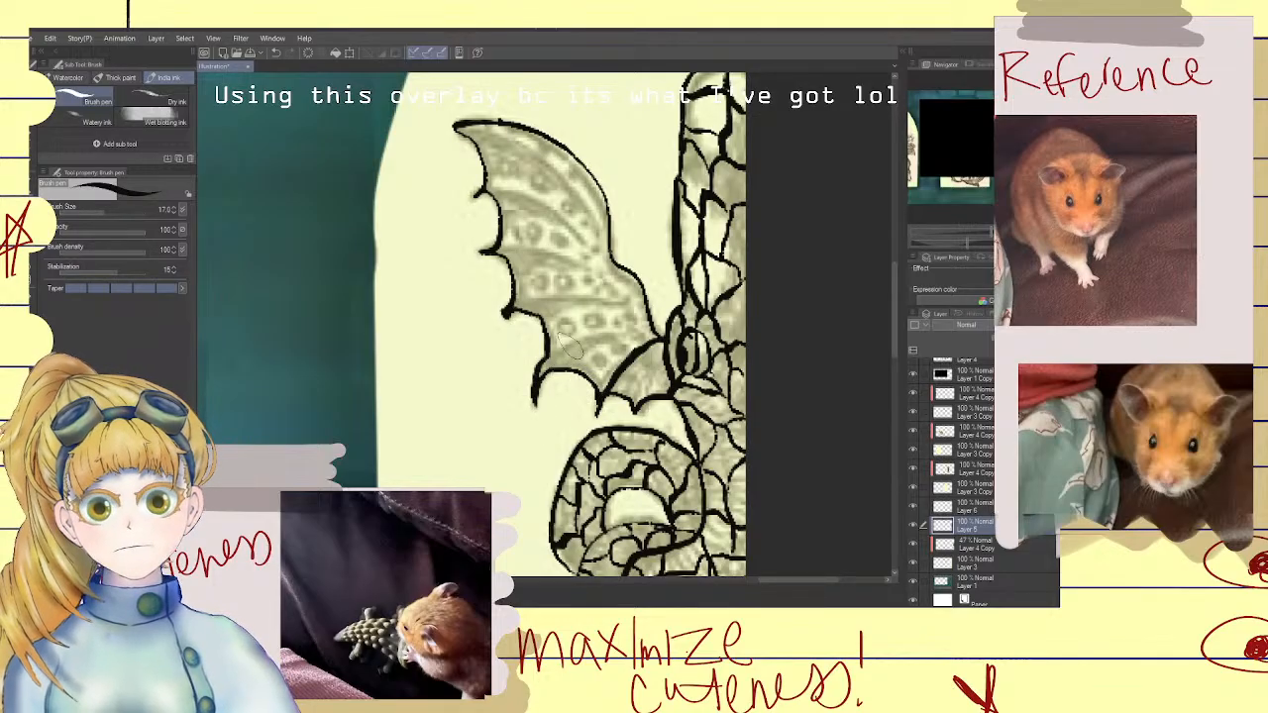
# Ink the wing's tapering ribs from the trailing-edge points inward, dividing the membrane into sections
pyautogui.moveTo(621, 331)
pyautogui.mouseDown()
pyautogui.moveTo(563, 363)
pyautogui.moveTo(539, 341)
pyautogui.moveTo(610, 327)
pyautogui.moveTo(608, 297)
pyautogui.moveTo(541, 322)
pyautogui.moveTo(612, 302)
pyautogui.moveTo(507, 287)
pyautogui.moveTo(521, 255)
pyautogui.moveTo(505, 263)
pyautogui.moveTo(583, 268)
pyautogui.moveTo(494, 238)
pyautogui.moveTo(575, 261)
pyautogui.mouseUp()
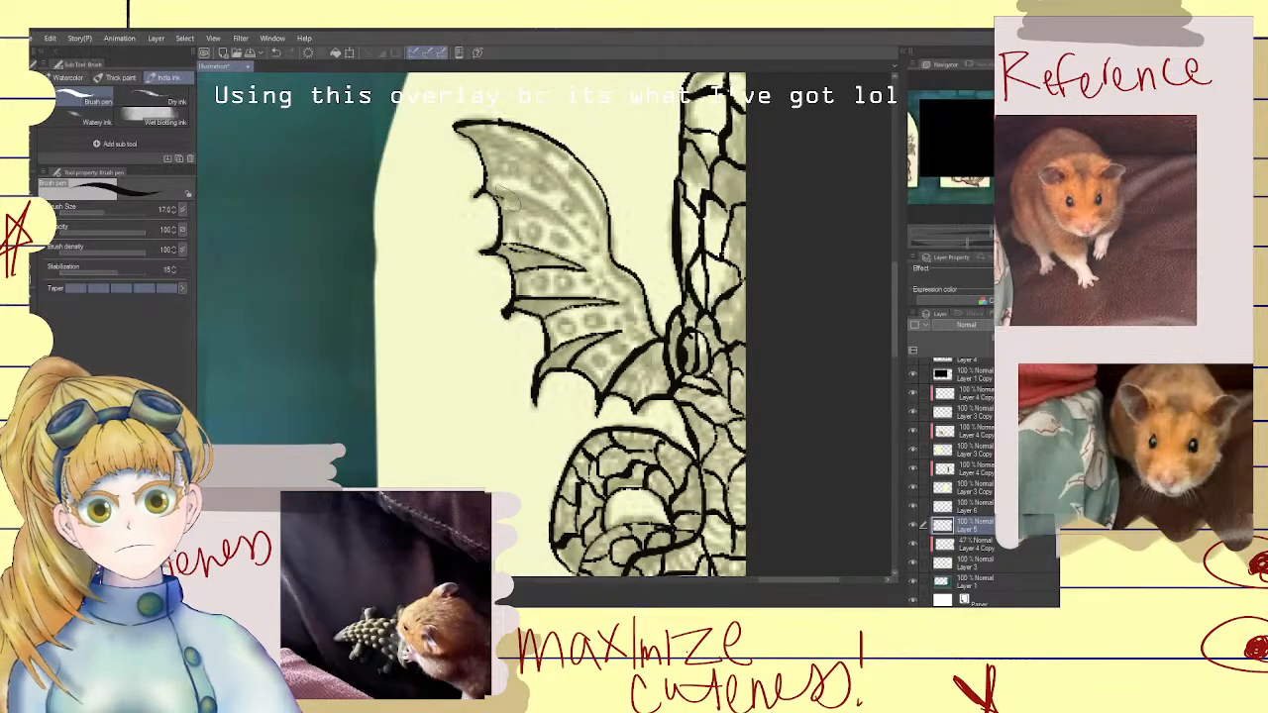
pyautogui.moveTo(508, 200); pyautogui.dragTo(579, 240)
pyautogui.moveTo(578, 240)
pyautogui.mouseDown()
pyautogui.moveTo(515, 184)
pyautogui.moveTo(482, 177)
pyautogui.mouseUp()
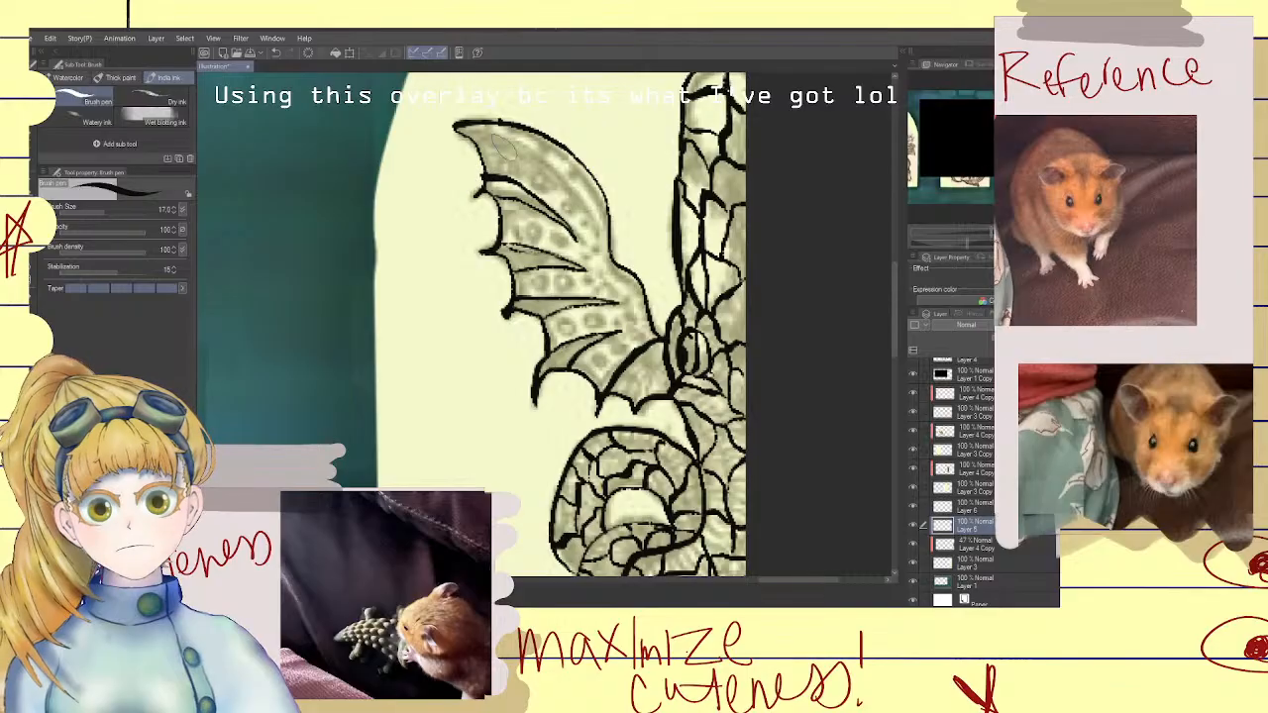
pyautogui.moveTo(495, 126); pyautogui.dragTo(593, 227)
pyautogui.moveTo(592, 225)
pyautogui.mouseDown()
pyautogui.moveTo(538, 167)
pyautogui.moveTo(477, 144)
pyautogui.mouseUp()
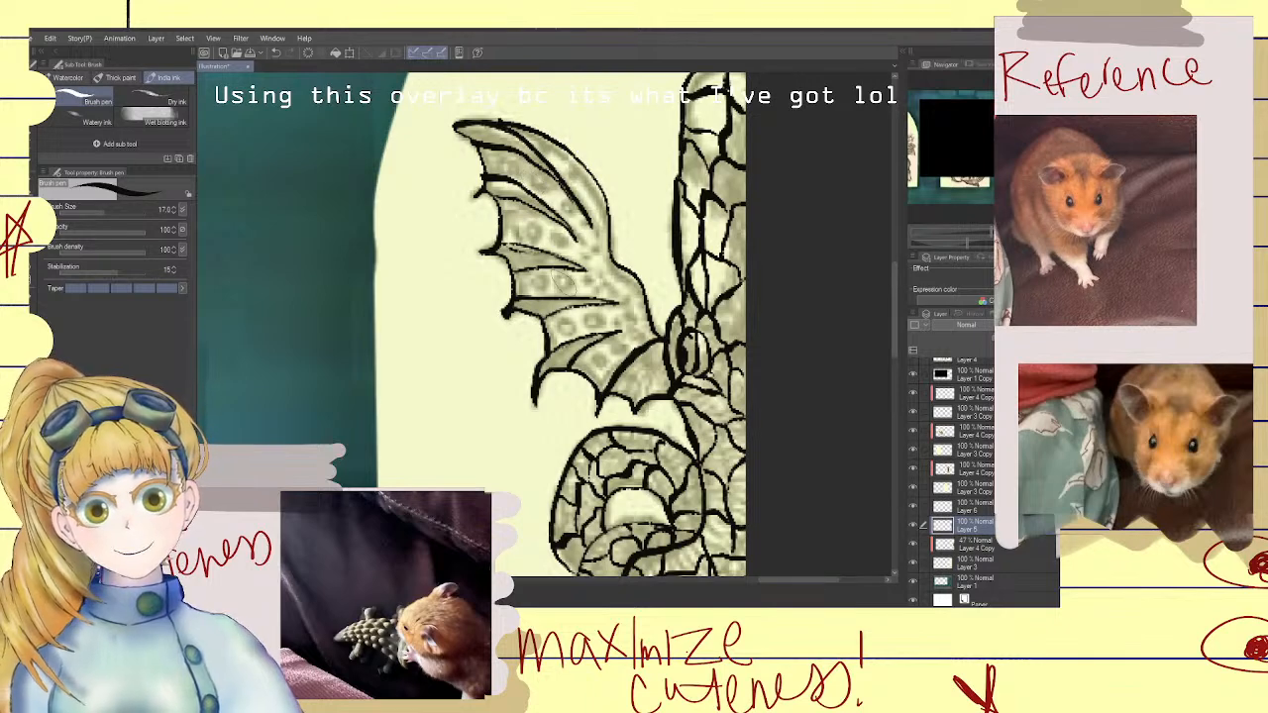
# Ink small circles along the sections of the dragon's wing membrane and add fine vein lines between the ribs
pyautogui.moveTo(561, 315)
pyautogui.mouseDown()
pyautogui.moveTo(551, 329)
pyautogui.moveTo(600, 313)
pyautogui.moveTo(600, 365)
pyautogui.moveTo(642, 342)
pyautogui.moveTo(623, 323)
pyautogui.mouseUp()
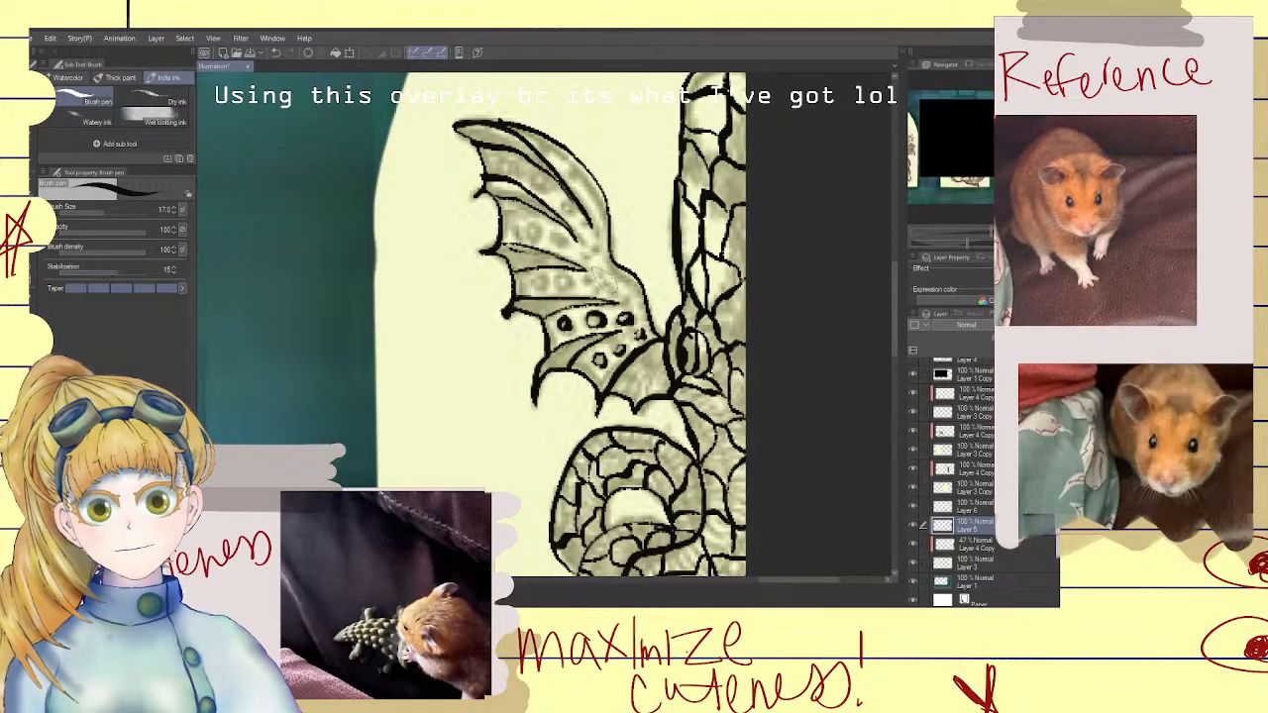
pyautogui.moveTo(591, 277); pyautogui.dragTo(595, 289)
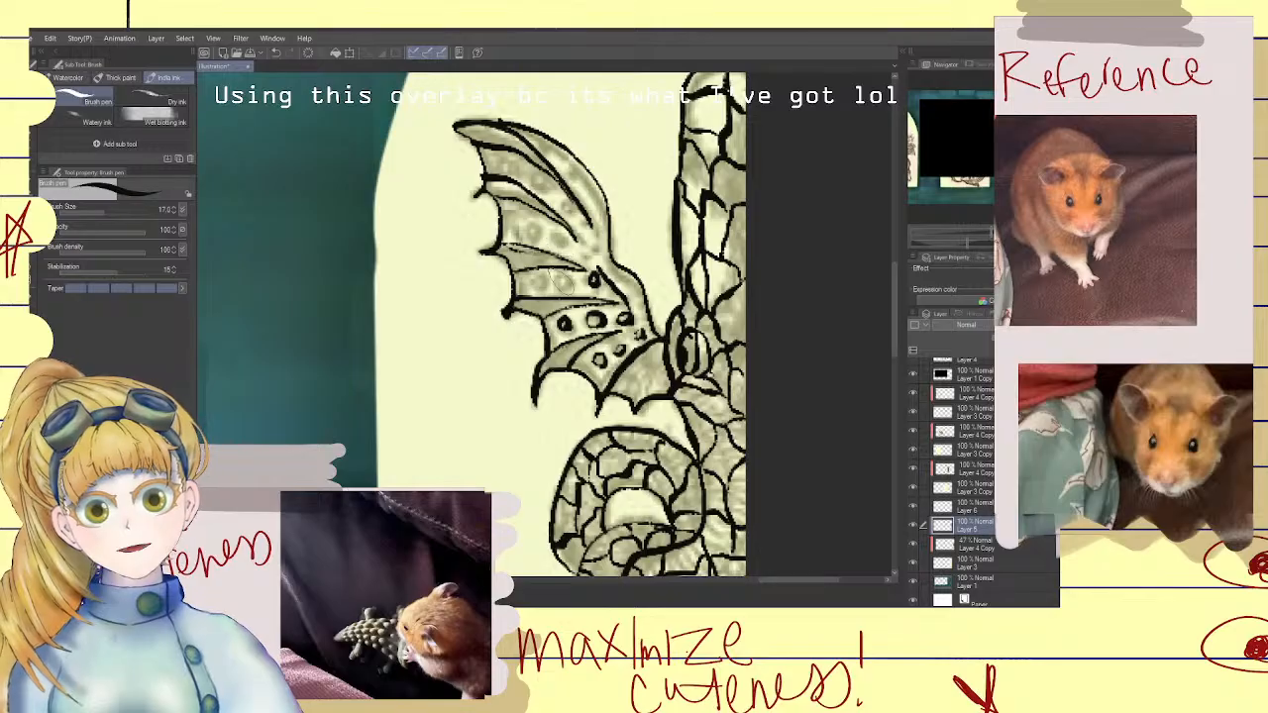
pyautogui.moveTo(559, 277)
pyautogui.mouseDown()
pyautogui.moveTo(560, 287)
pyautogui.moveTo(536, 287)
pyautogui.mouseUp()
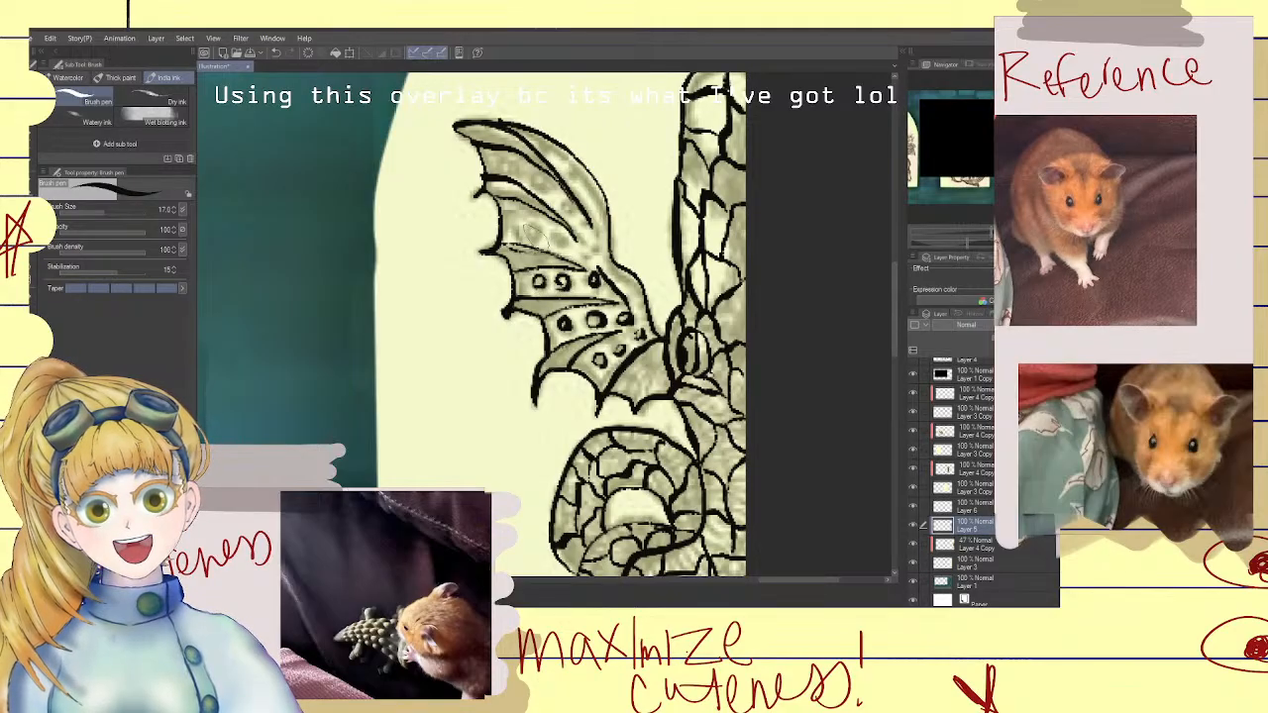
pyautogui.moveTo(529, 224); pyautogui.dragTo(584, 262)
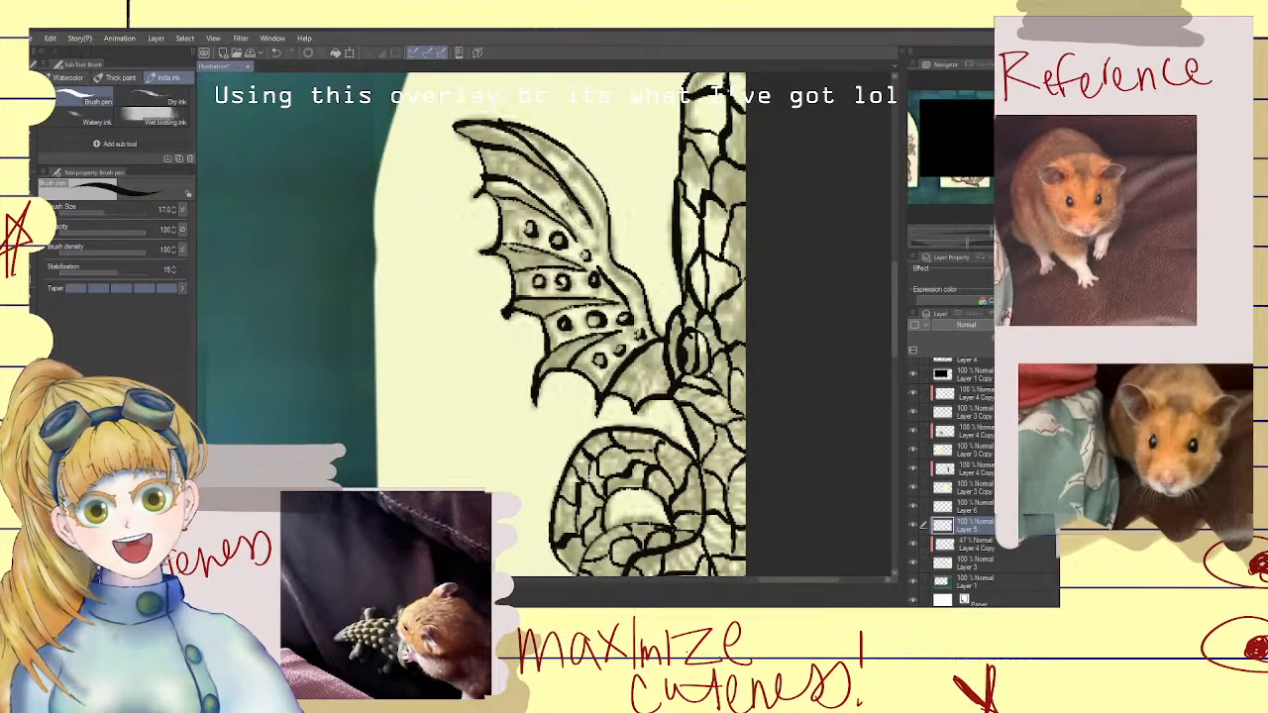
pyautogui.moveTo(568, 202)
pyautogui.mouseDown()
pyautogui.moveTo(564, 215)
pyautogui.moveTo(517, 161)
pyautogui.moveTo(505, 166)
pyautogui.moveTo(497, 180)
pyautogui.moveTo(528, 201)
pyautogui.mouseUp()
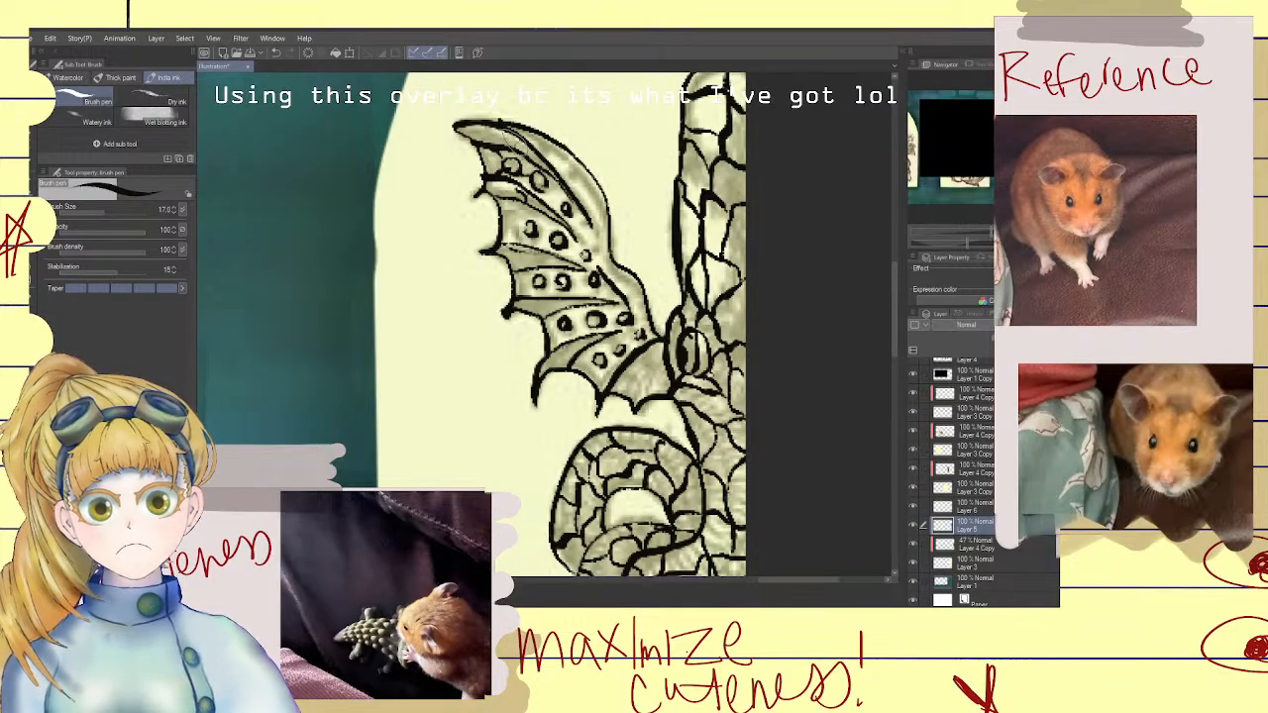
pyautogui.moveTo(527, 150); pyautogui.dragTo(506, 127)
pyautogui.moveTo(577, 262); pyautogui.dragTo(519, 264)
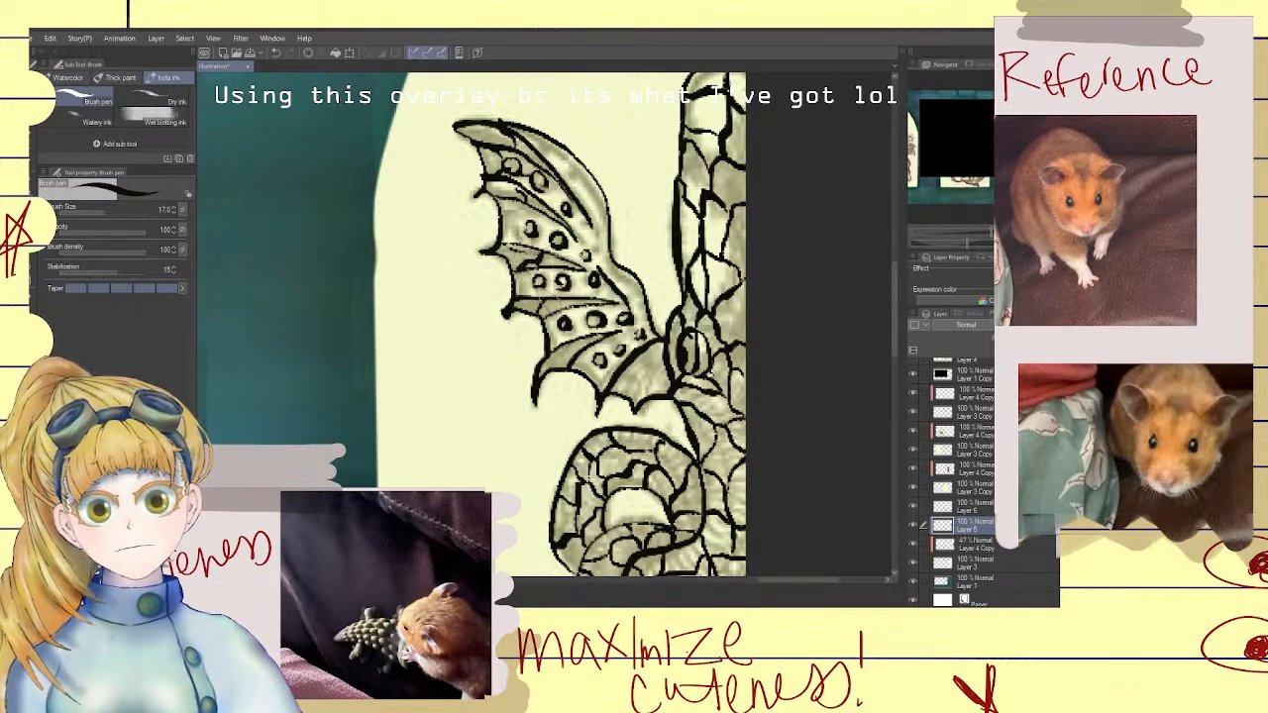
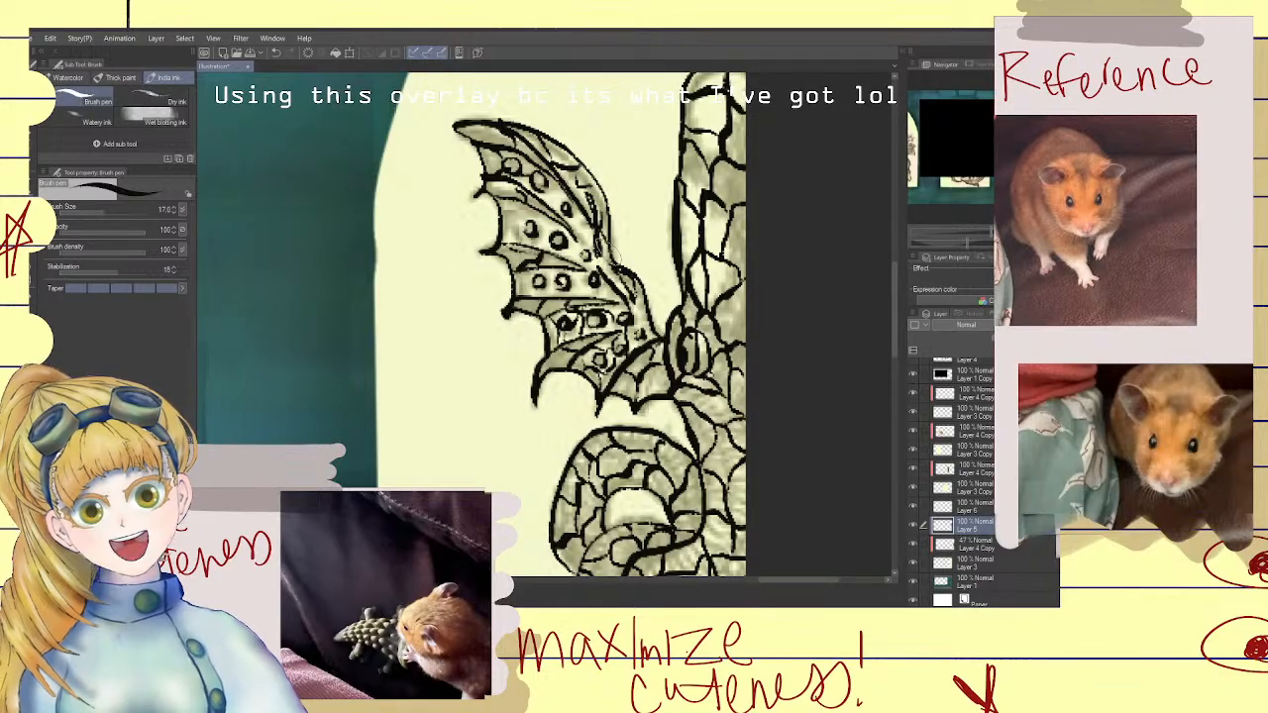
# Hide the 47% Layer 4 Copy with the faded engraving and check the dragon's ink linework on its own
pyautogui.scroll(-6, 611, 260)
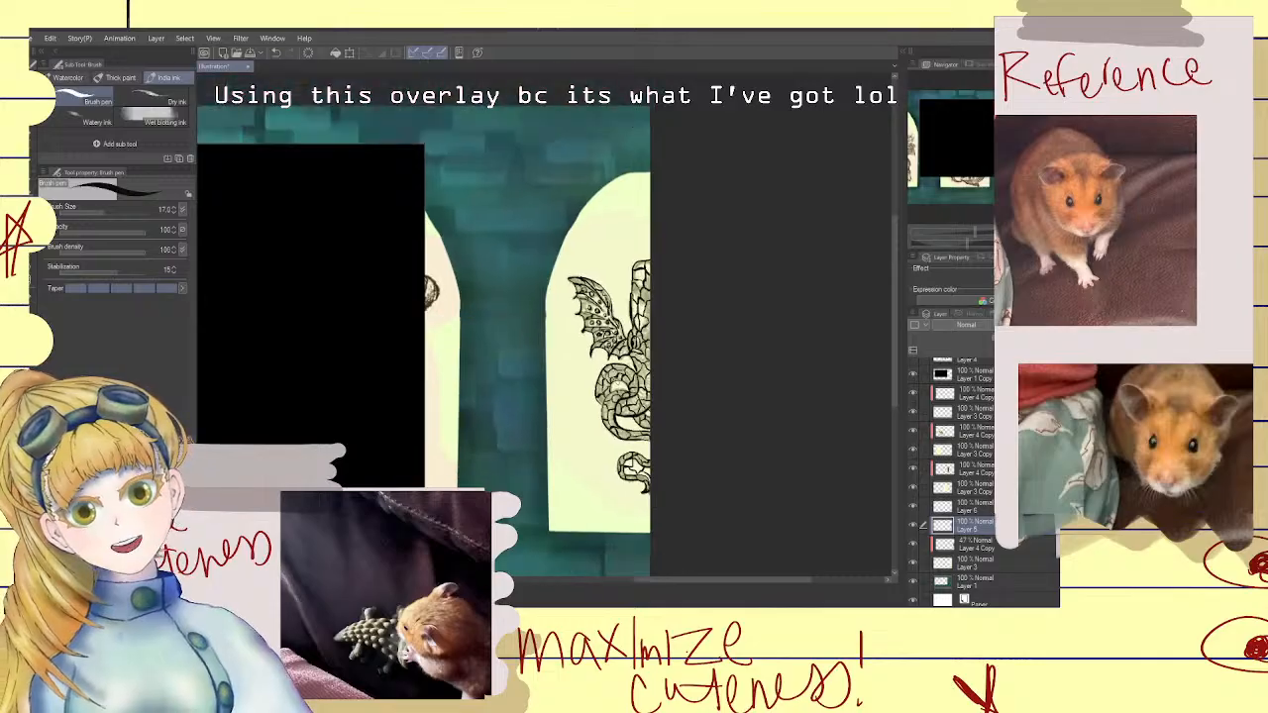
pyautogui.scroll(-2, 624, 379)
pyautogui.click(913, 546)
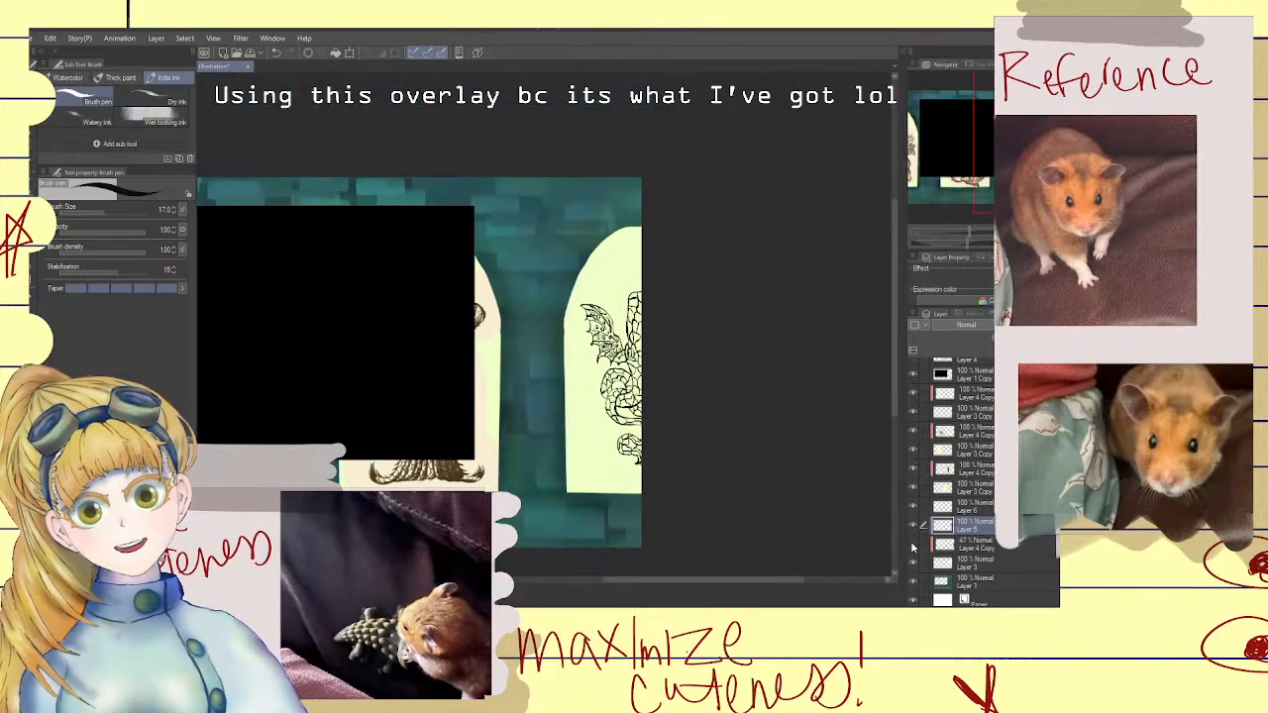
pyautogui.scroll(5, 556, 421)
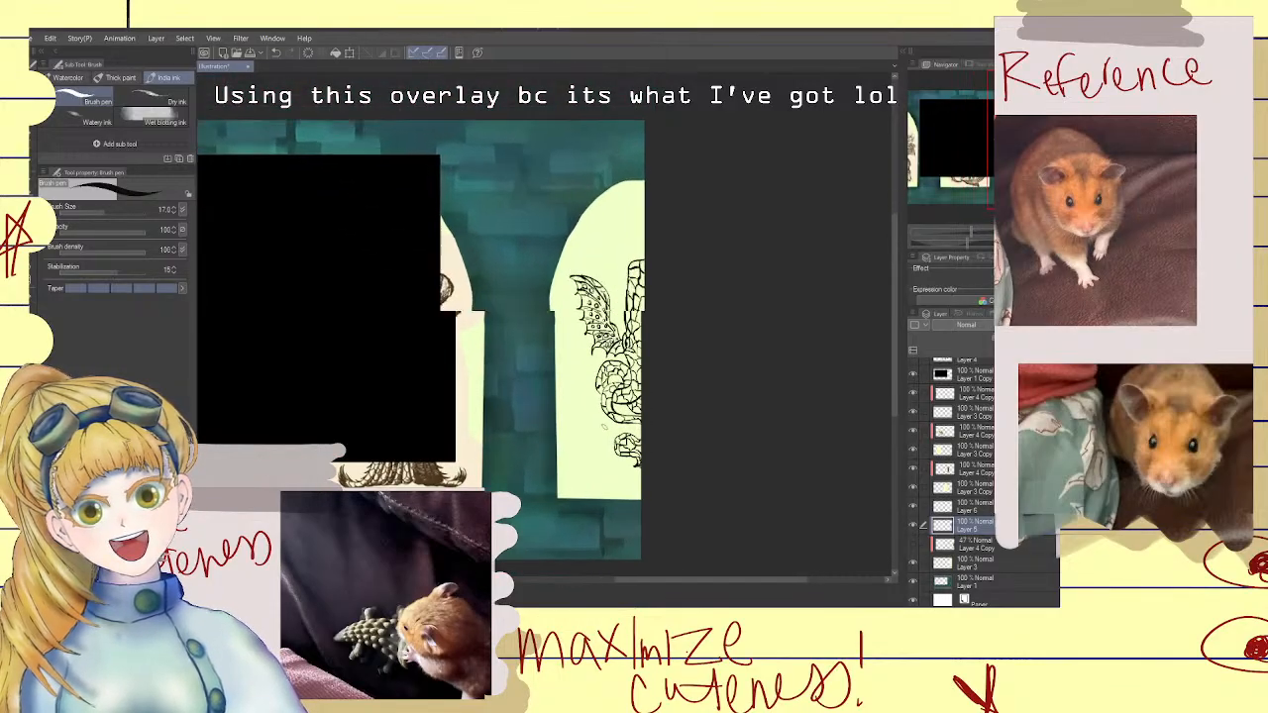
pyautogui.scroll(3, 603, 427)
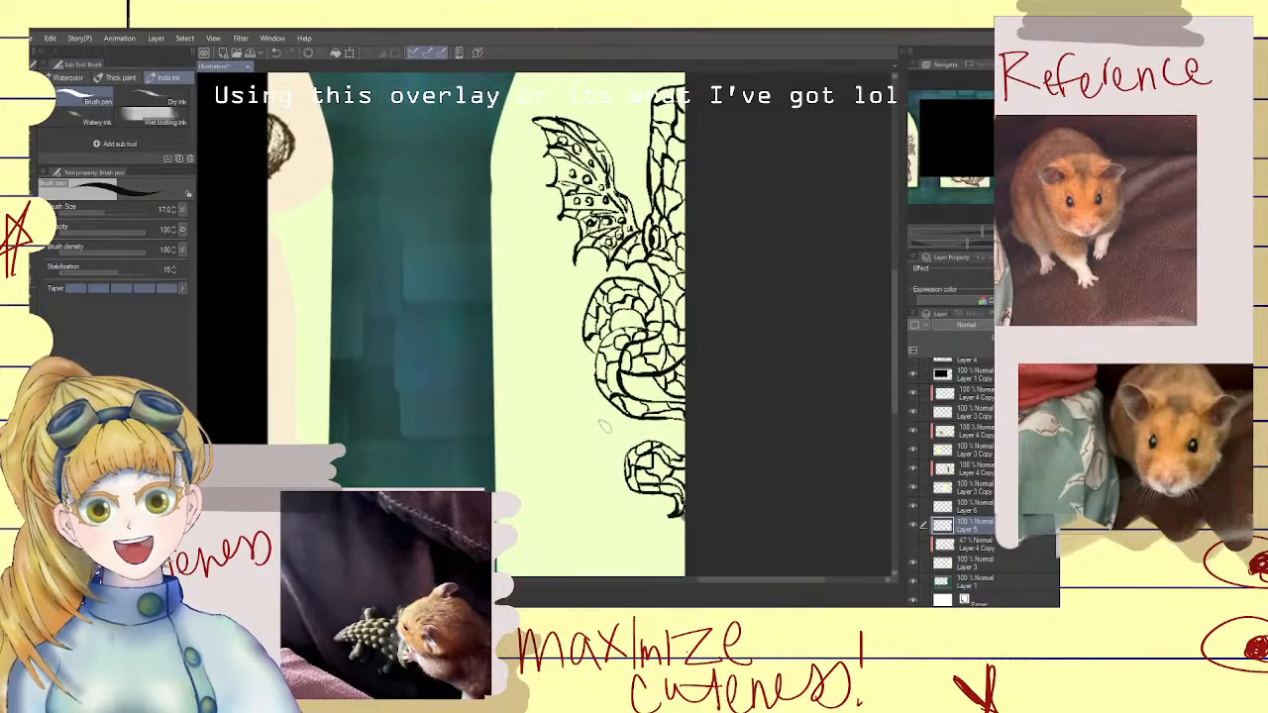
pyautogui.scroll(2, 604, 426)
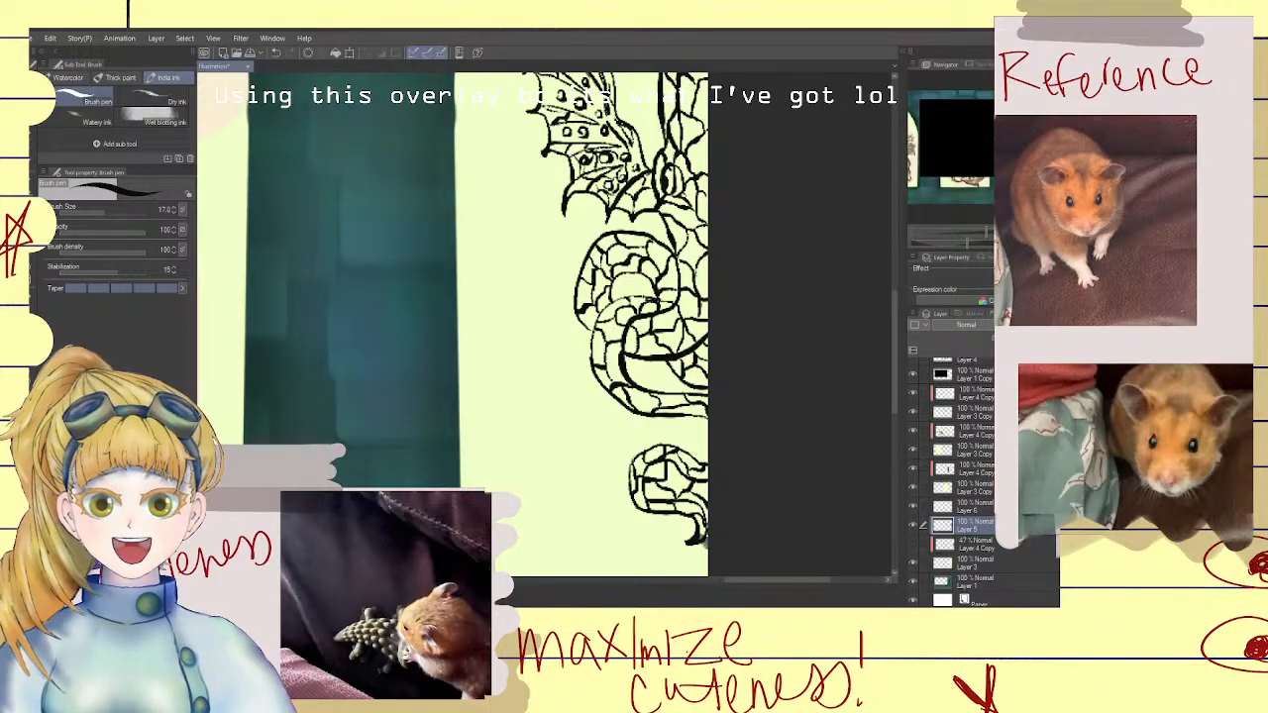
# Add a new raster layer, Layer 7, and place it directly beneath the linework on Layer 5
pyautogui.hotkey('ctrl', 'shift', 'n')
pyautogui.scroll(-1, 610, 426)
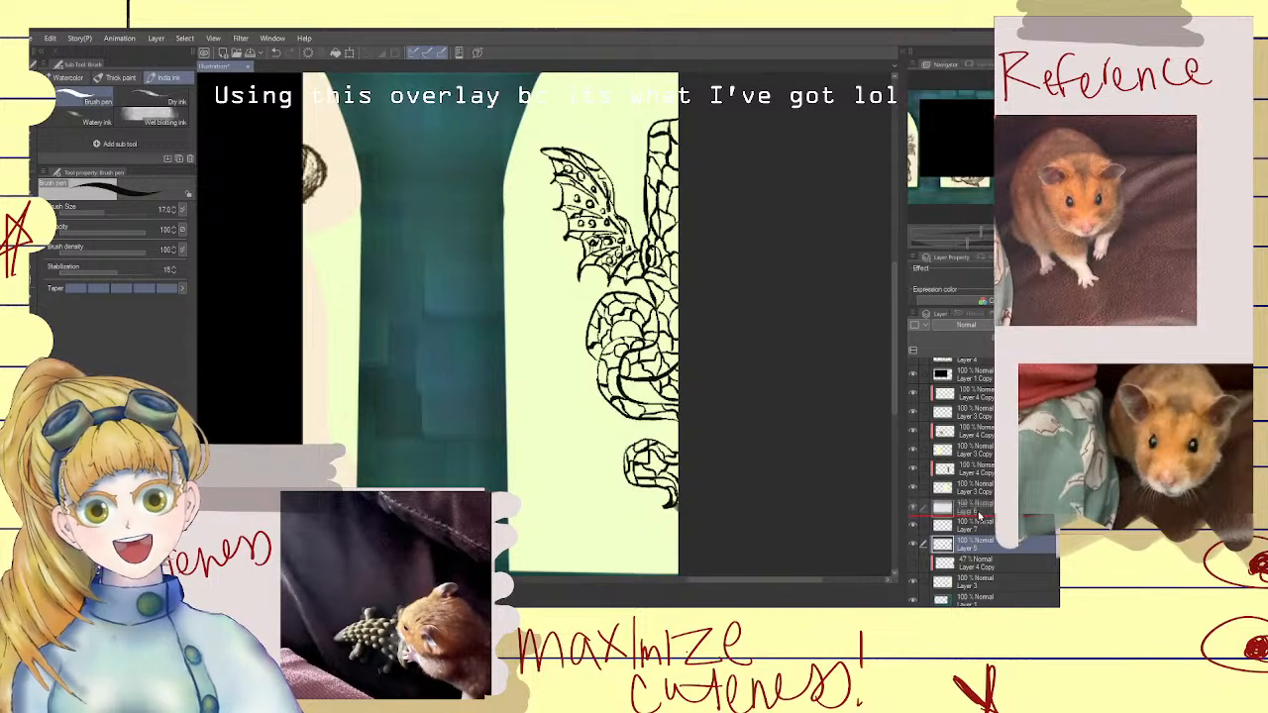
pyautogui.click(982, 544)
pyautogui.scroll(-2, 621, 395)
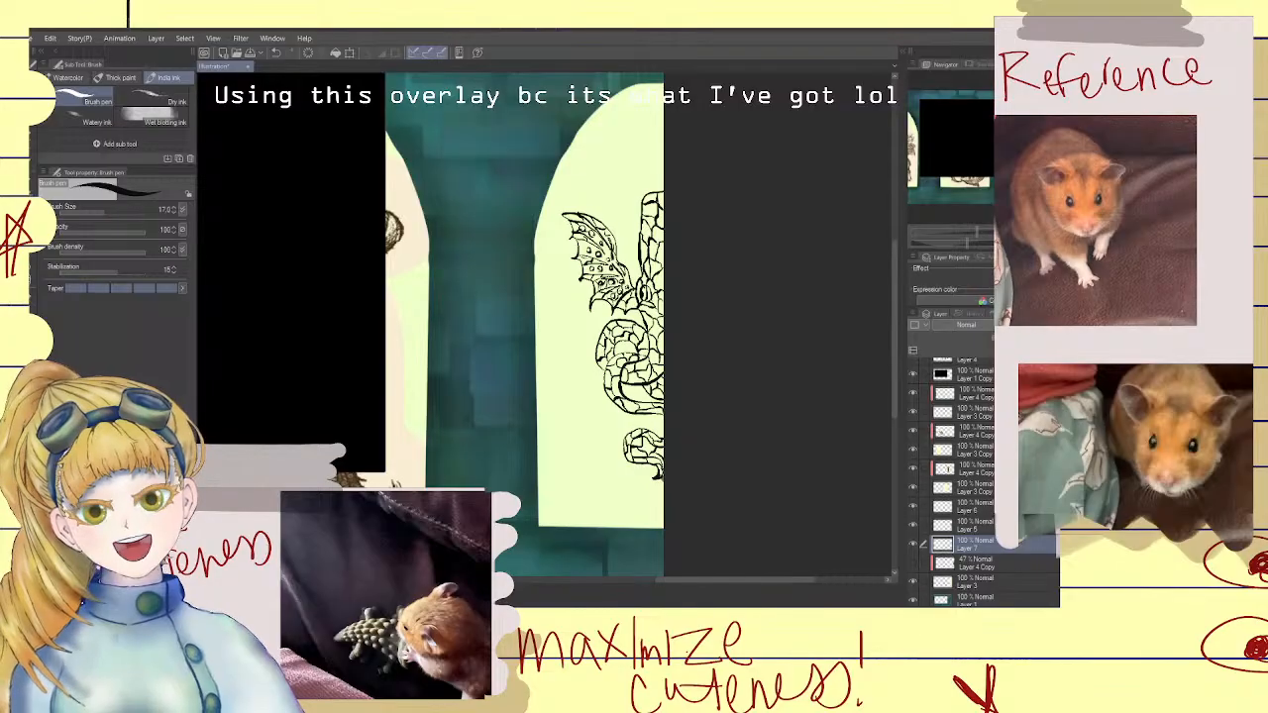
# Paint the dragon's neck, body, coiled tail and wing ochre gold on Layer 7 with the Round mixing brush at size 40
pyautogui.press('b')
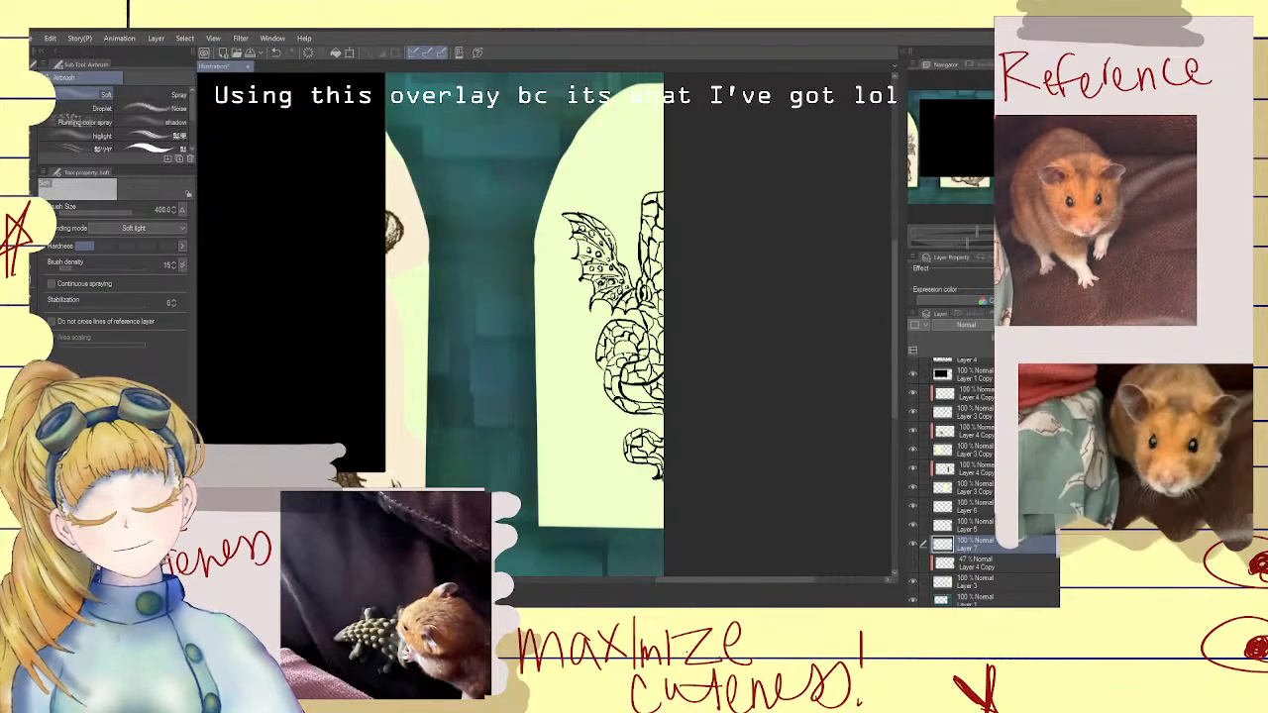
pyautogui.press('b')
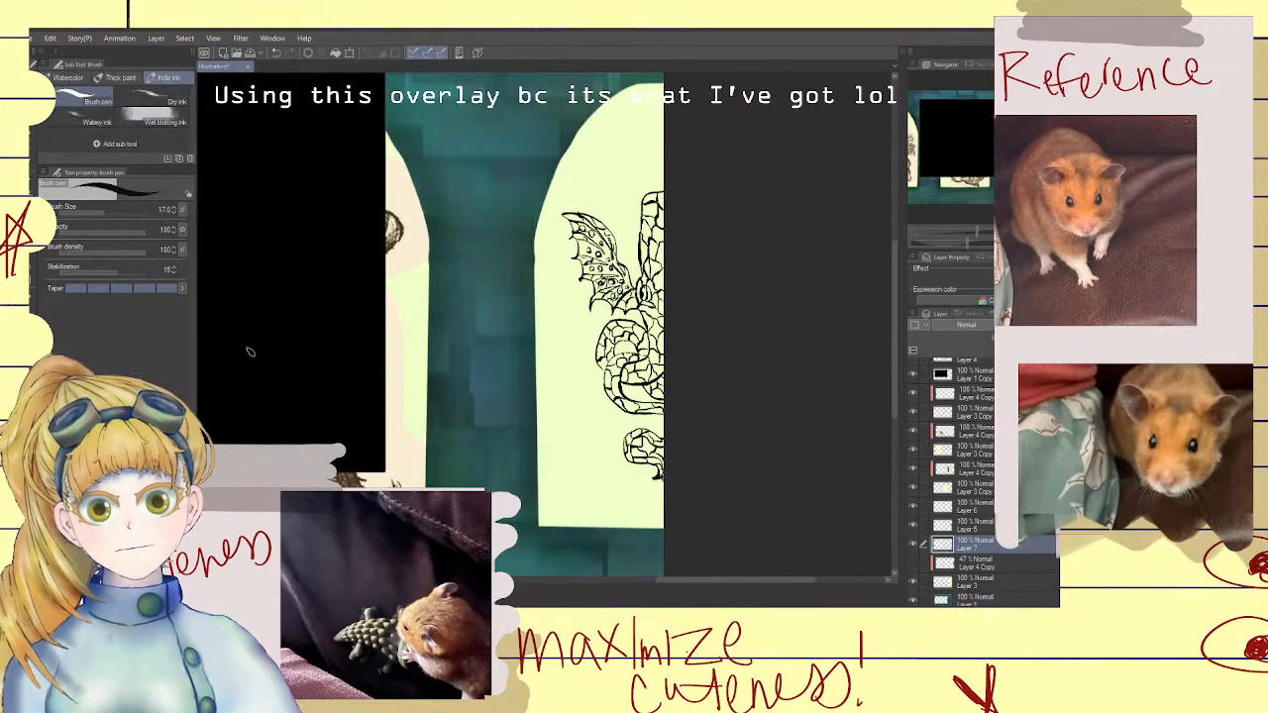
pyautogui.press('b')
pyautogui.press('b')
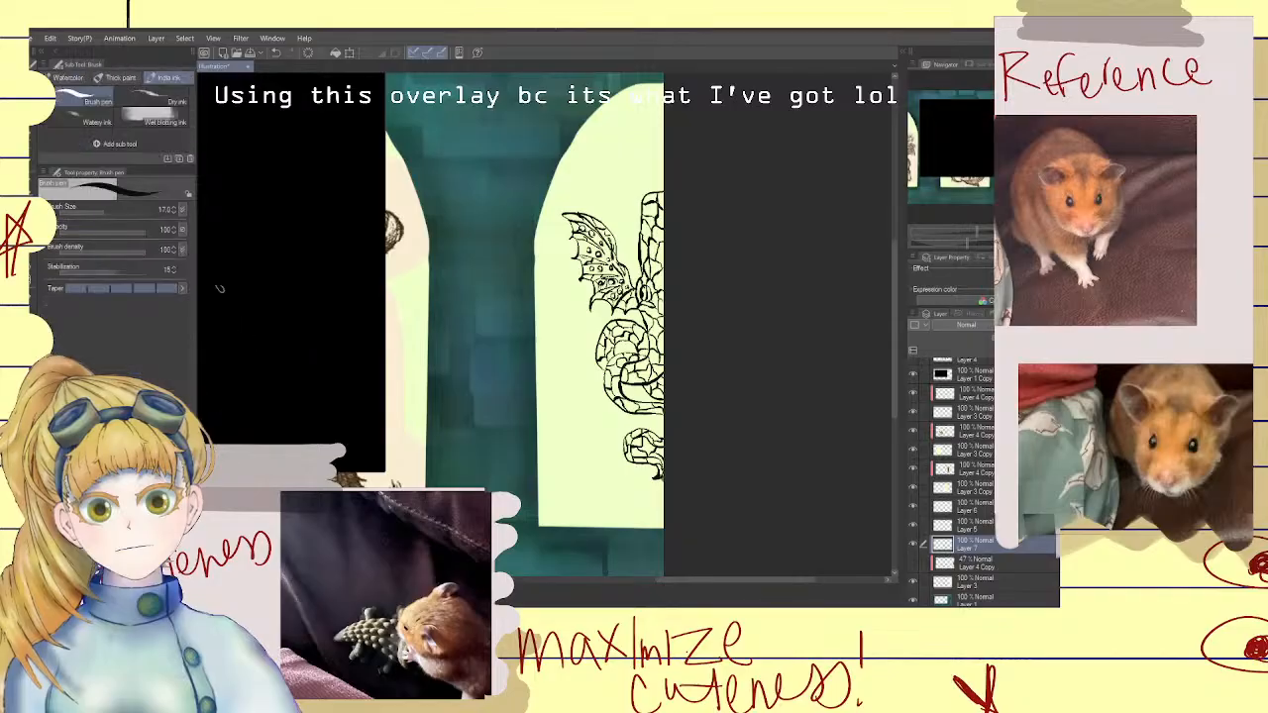
pyautogui.click(120, 77)
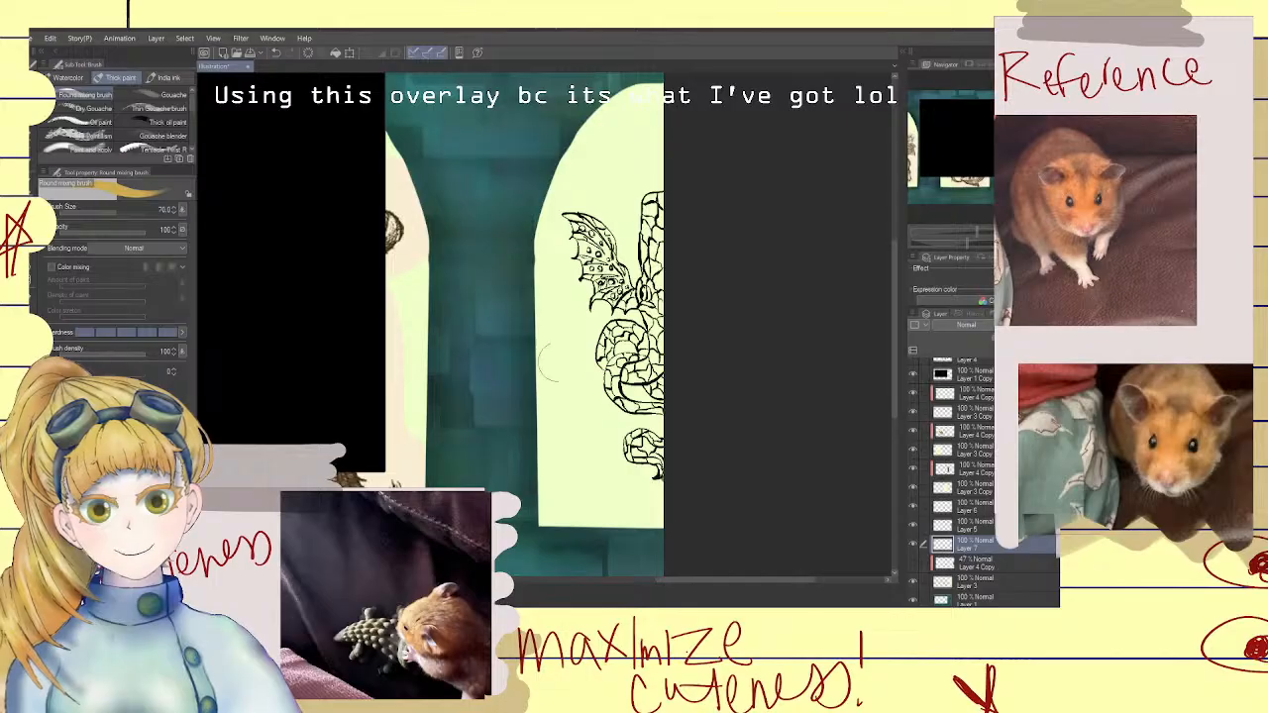
pyautogui.press('[')
pyautogui.press('[')
pyautogui.press('[')
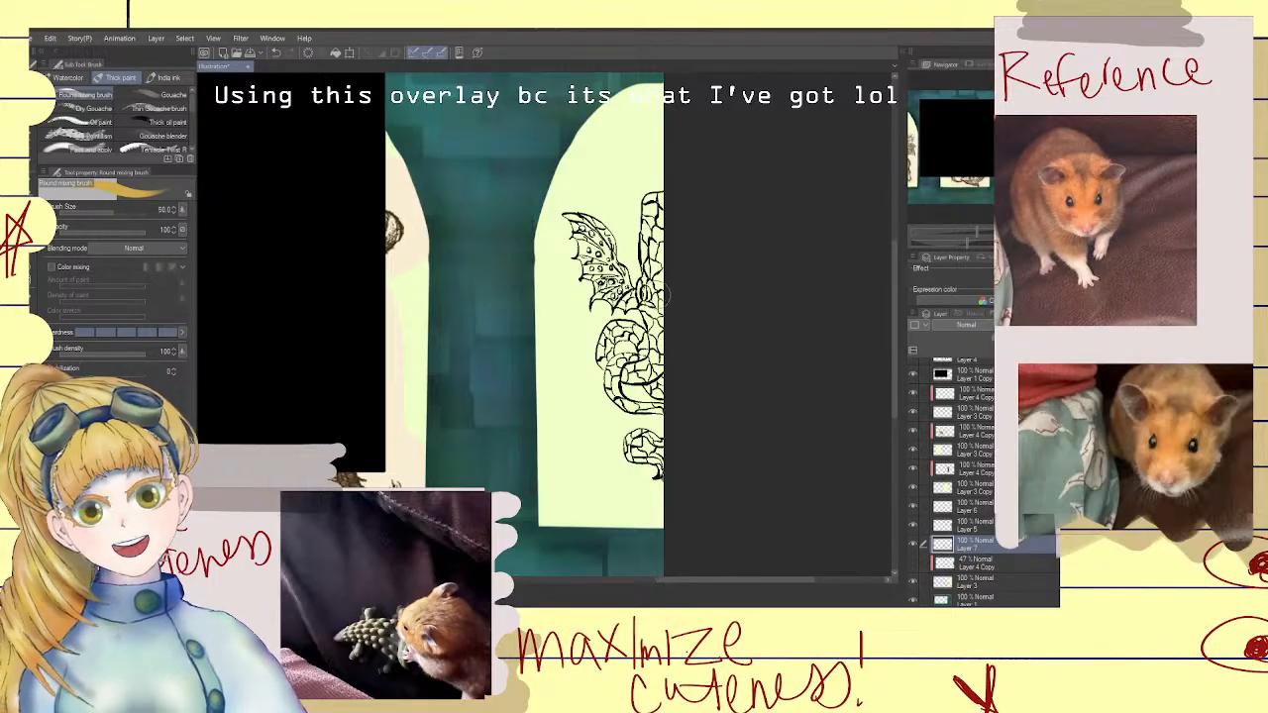
pyautogui.moveTo(654, 305)
pyautogui.mouseDown()
pyautogui.moveTo(653, 190)
pyautogui.moveTo(653, 374)
pyautogui.moveTo(614, 373)
pyautogui.moveTo(636, 334)
pyautogui.moveTo(606, 332)
pyautogui.moveTo(608, 368)
pyautogui.moveTo(602, 338)
pyautogui.moveTo(610, 382)
pyautogui.moveTo(634, 406)
pyautogui.moveTo(673, 410)
pyautogui.moveTo(669, 391)
pyautogui.mouseUp()
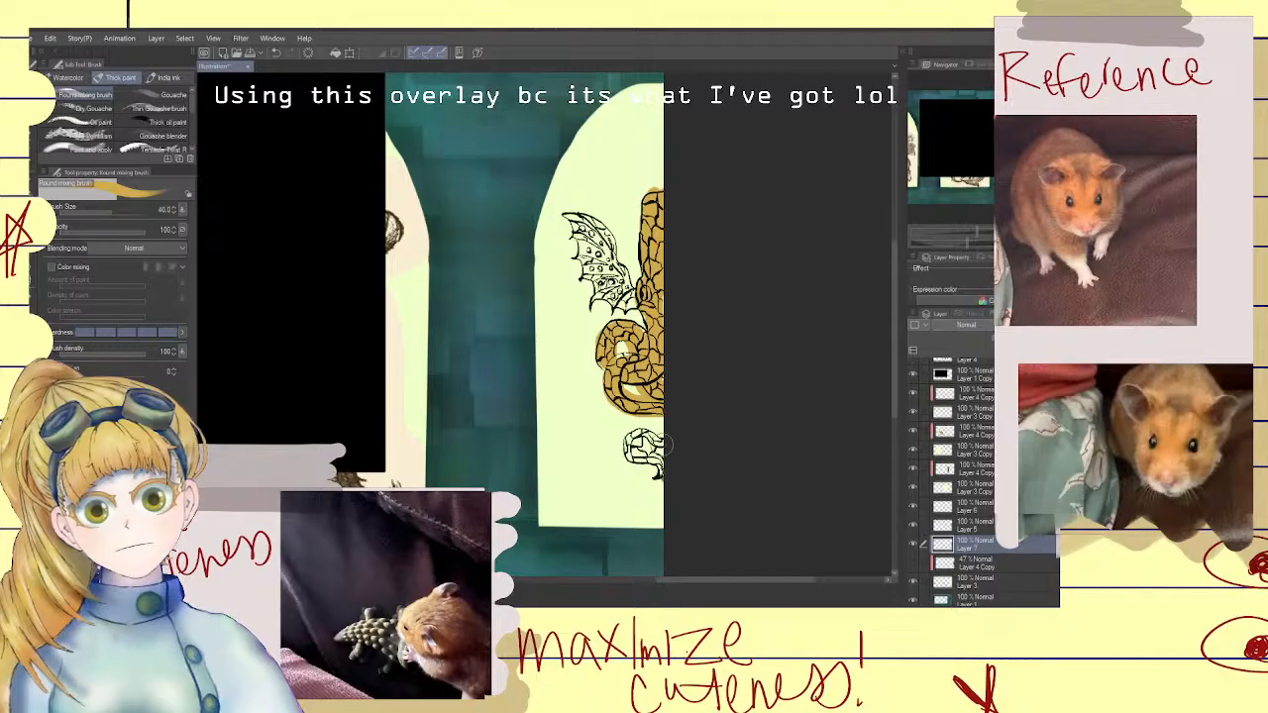
pyautogui.moveTo(666, 446)
pyautogui.mouseDown()
pyautogui.moveTo(634, 445)
pyautogui.moveTo(656, 485)
pyautogui.mouseUp()
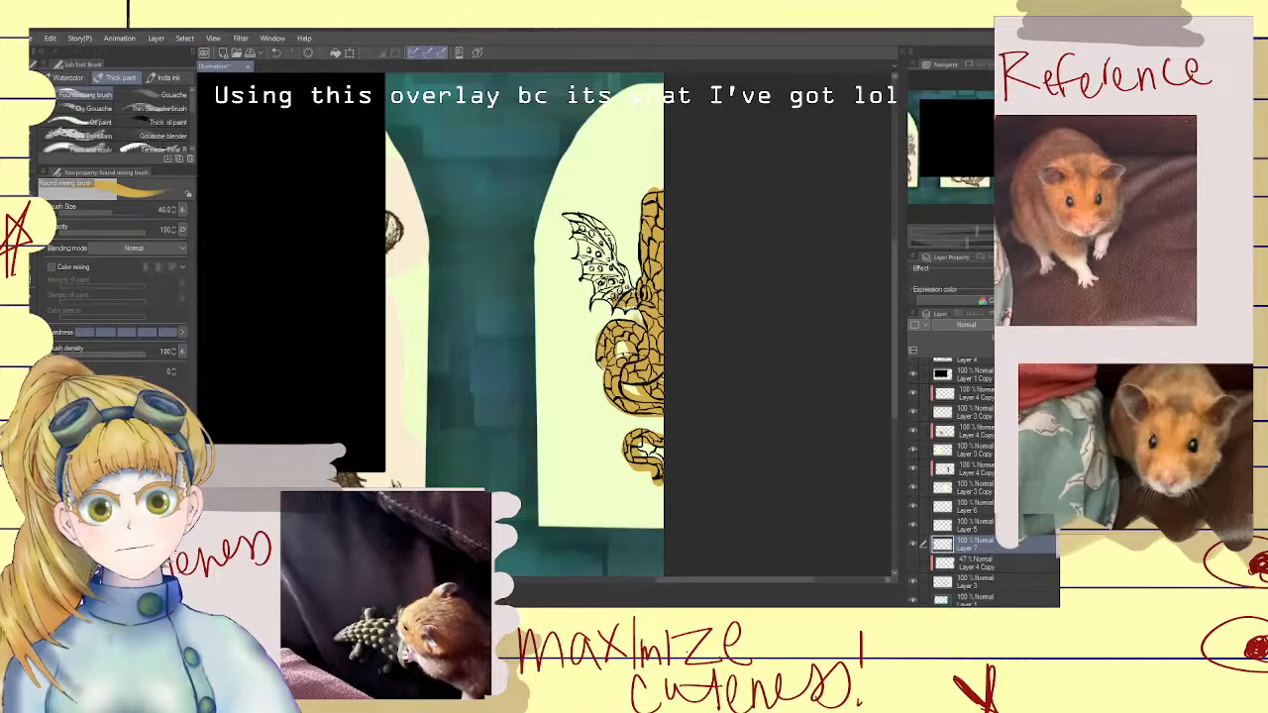
pyautogui.moveTo(630, 297)
pyautogui.mouseDown()
pyautogui.moveTo(606, 262)
pyautogui.moveTo(586, 263)
pyautogui.moveTo(606, 239)
pyautogui.mouseUp()
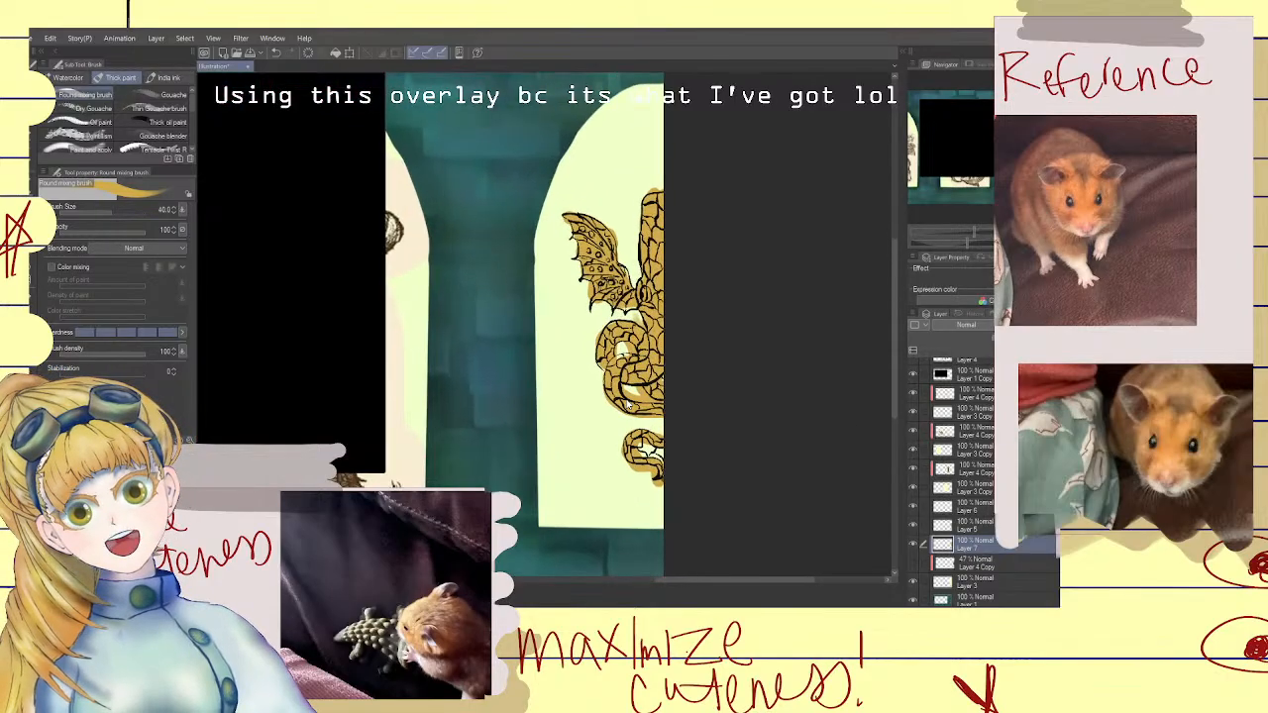
# Switch back to the India ink Brush pen in black and select Layer 5, toggling its visibility to verify the linework layer
pyautogui.scroll(2, 626, 404)
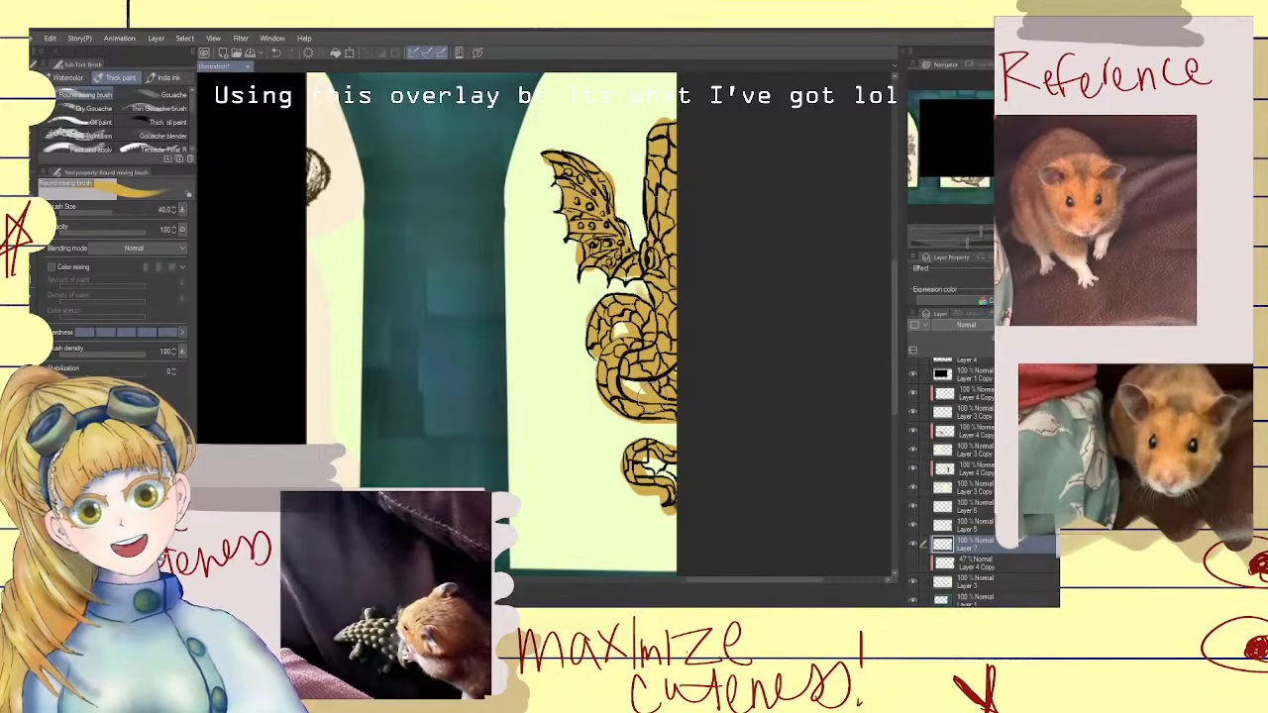
pyautogui.press('b')
pyautogui.press('b')
pyautogui.press('b')
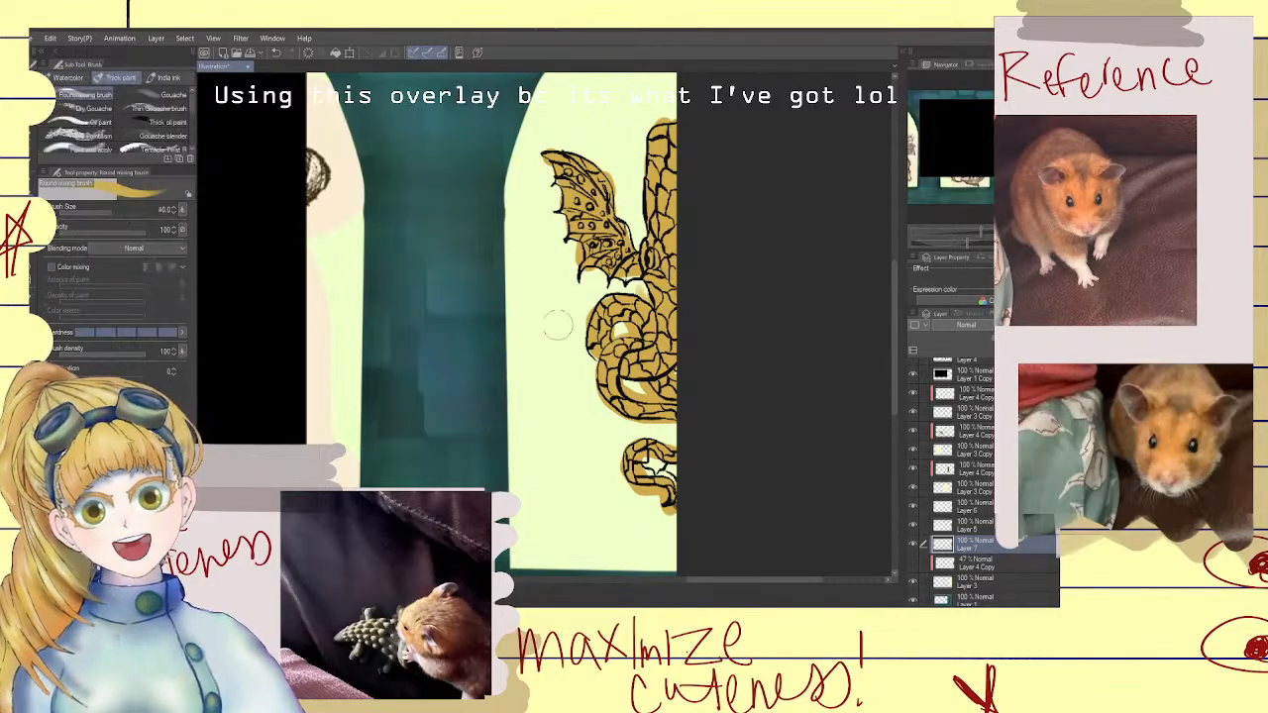
pyautogui.click(168, 78)
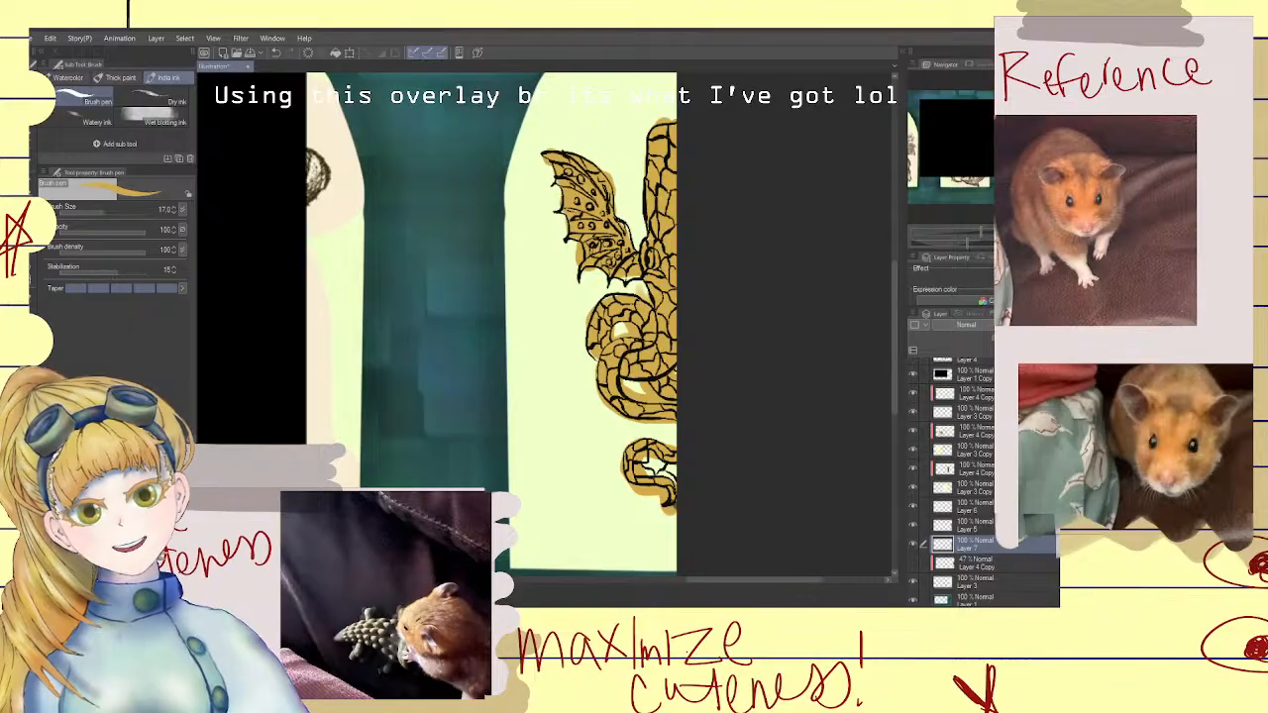
pyautogui.press('x')
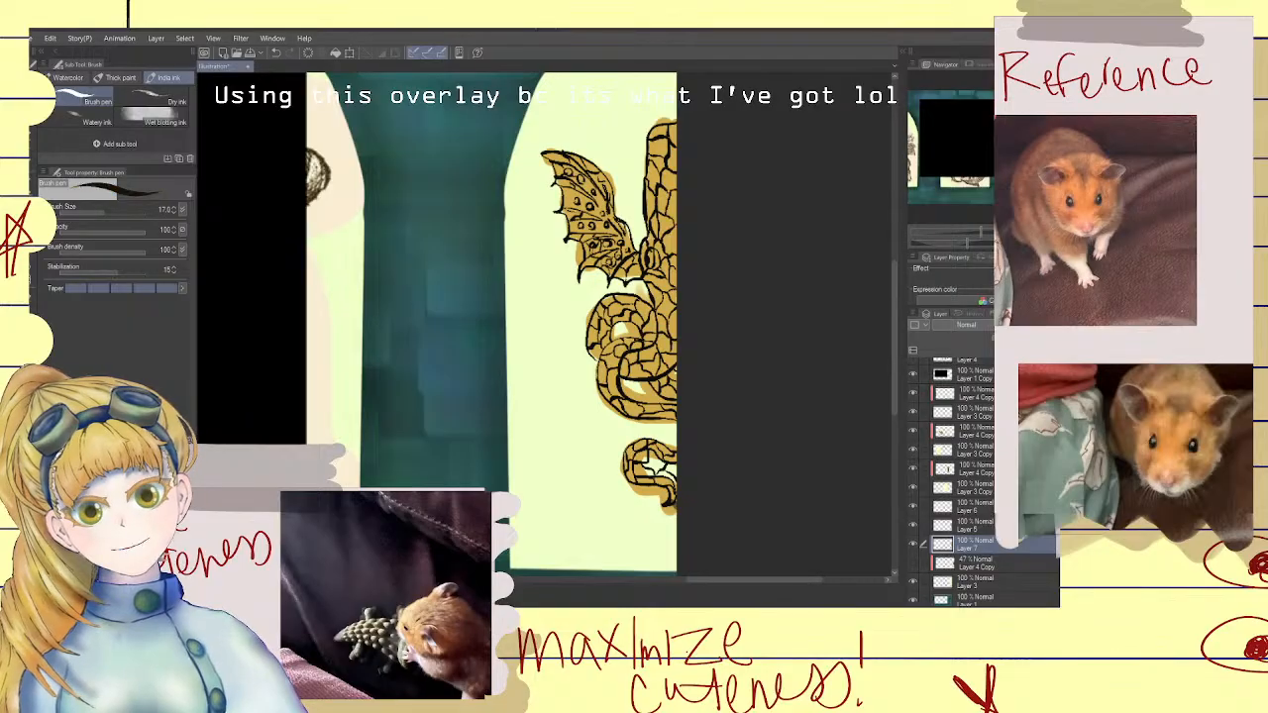
pyautogui.click(990, 530)
pyautogui.click(913, 526)
pyautogui.click(912, 526)
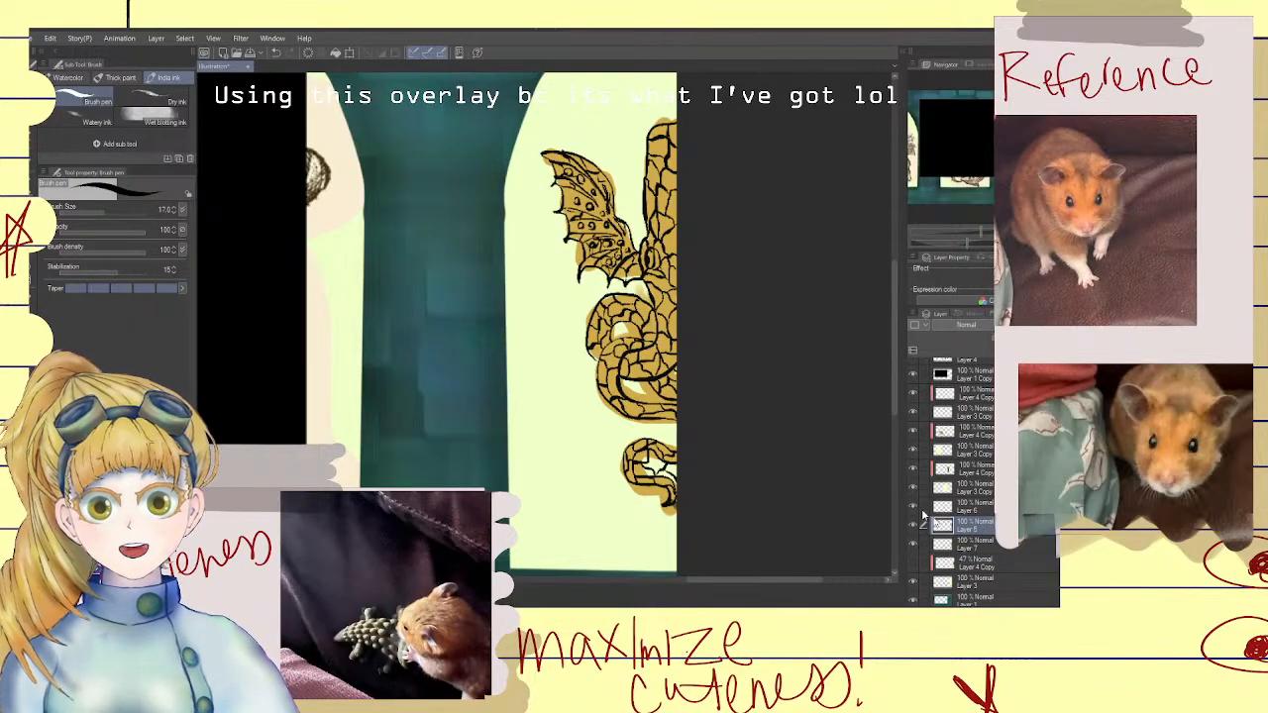
# Outline a pointed, lobed tip in black at the end of the dragon's lowest tail coil, undoing a stray extra stroke
pyautogui.scroll(4, 646, 316)
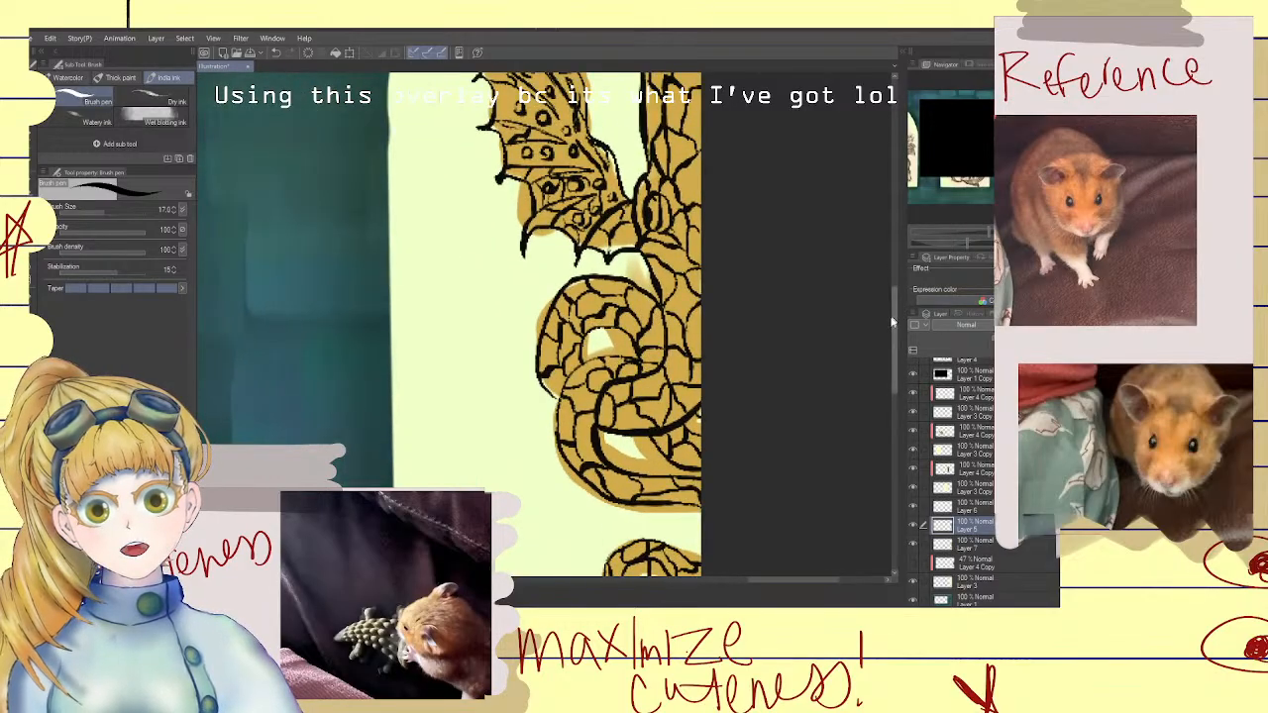
pyautogui.moveTo(894, 318); pyautogui.dragTo(881, 380)
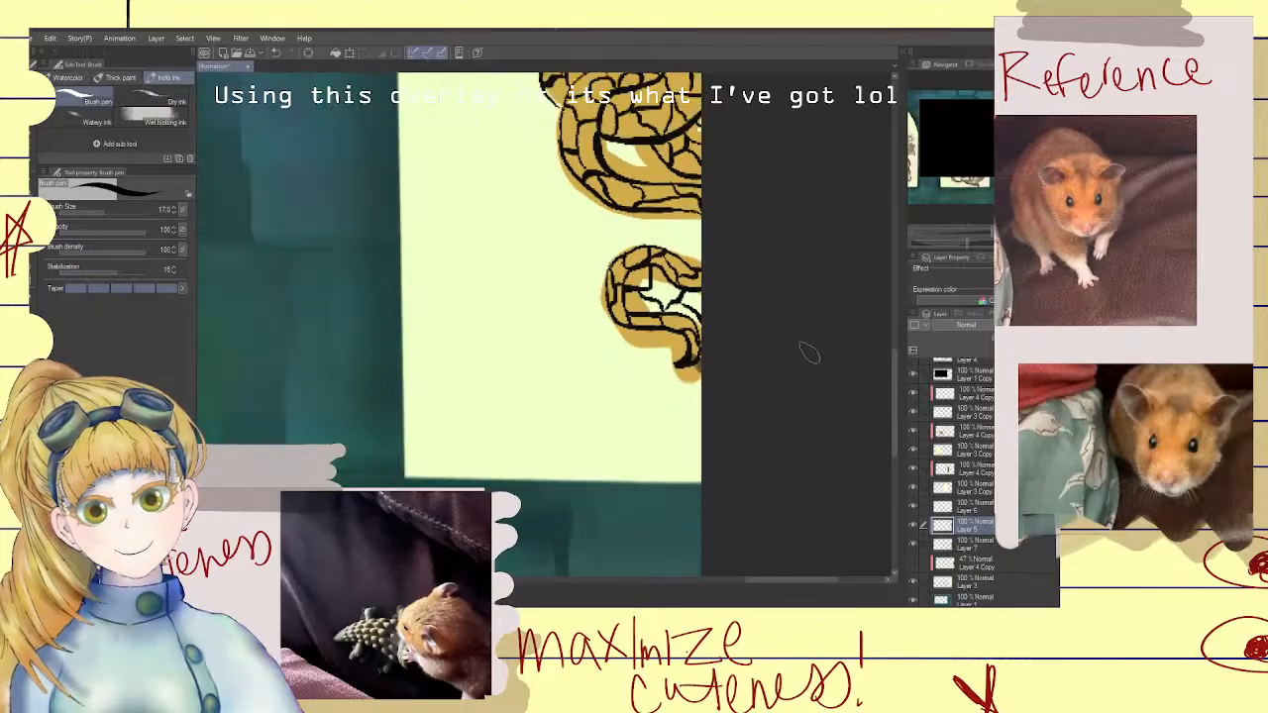
pyautogui.scroll(2, 813, 340)
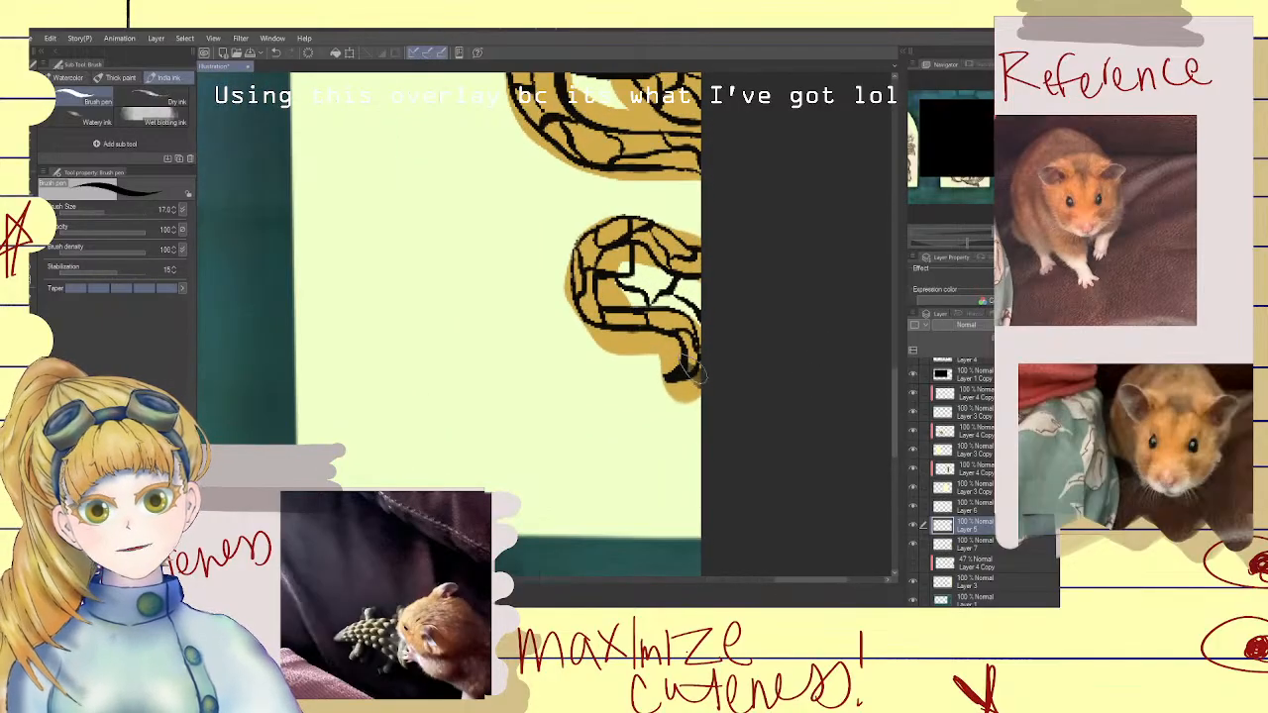
pyautogui.moveTo(693, 369)
pyautogui.mouseDown()
pyautogui.moveTo(678, 400)
pyautogui.moveTo(700, 448)
pyautogui.moveTo(683, 413)
pyautogui.moveTo(641, 391)
pyautogui.moveTo(611, 442)
pyautogui.moveTo(711, 507)
pyautogui.mouseUp()
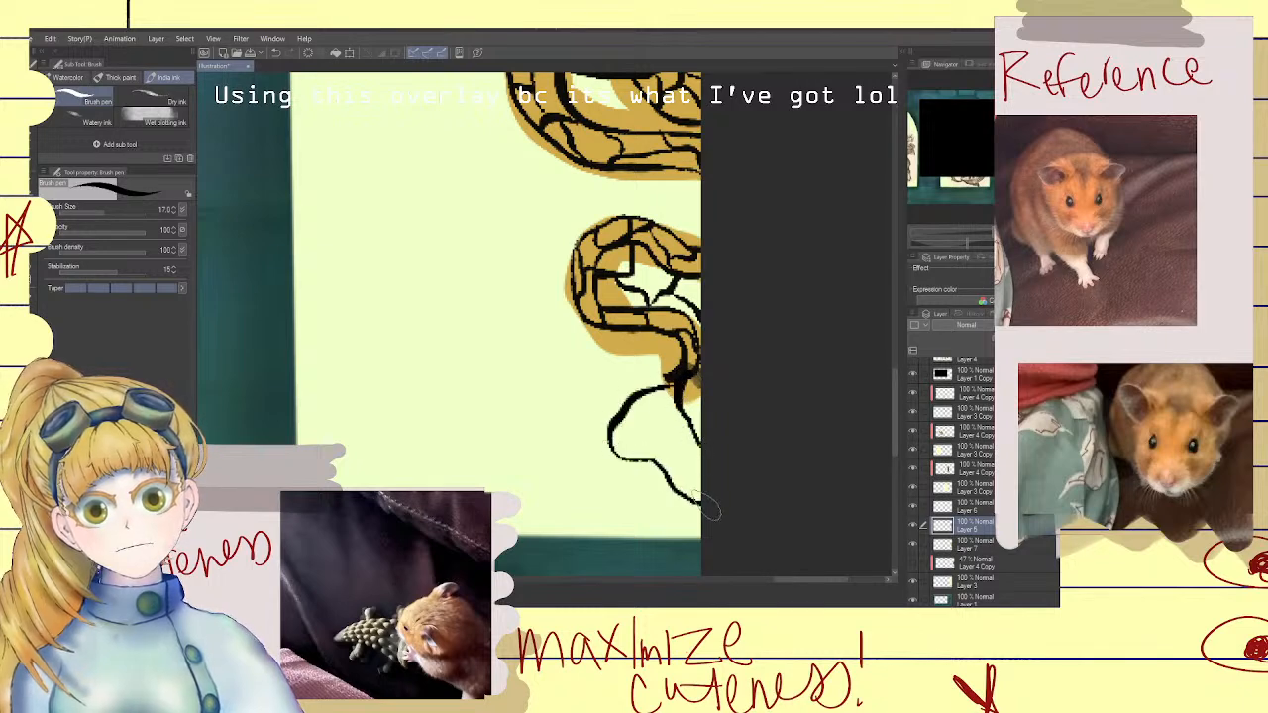
pyautogui.moveTo(649, 465)
pyautogui.mouseDown()
pyautogui.moveTo(586, 500)
pyautogui.moveTo(575, 550)
pyautogui.moveTo(606, 507)
pyautogui.mouseUp()
pyautogui.hotkey('ctrl', 'z')
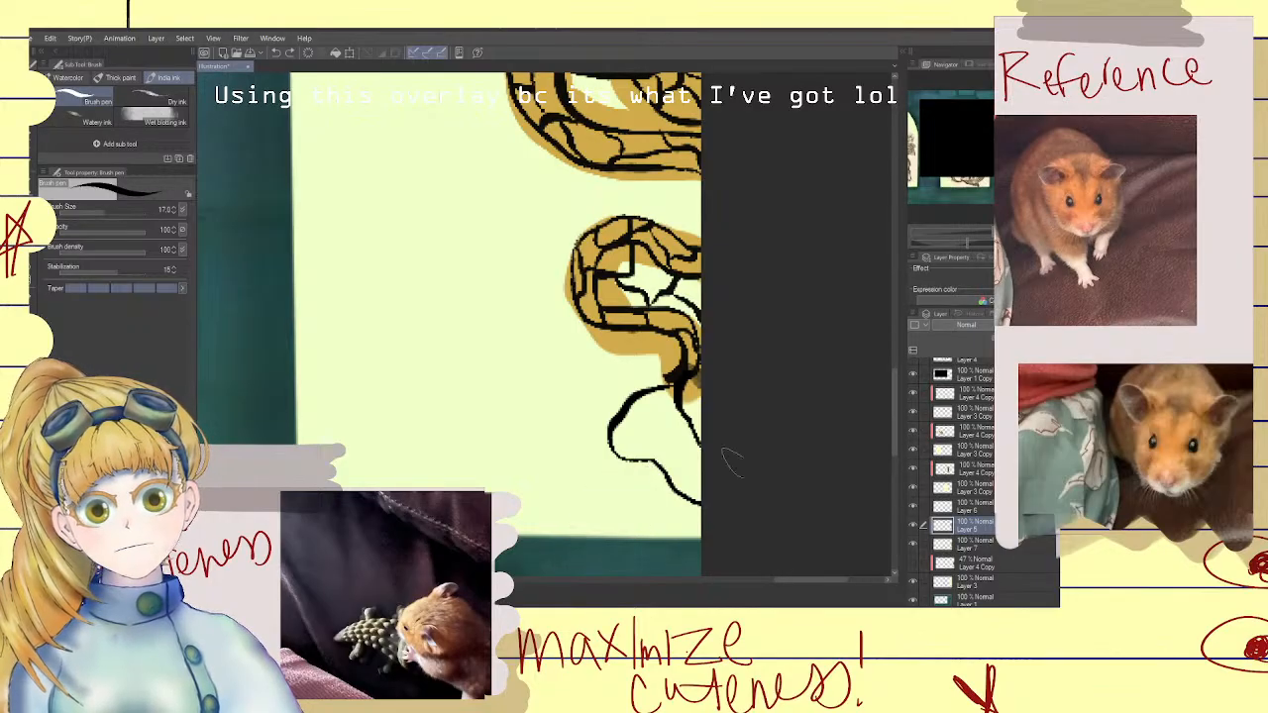
# Move the ochre Layer 7 above Layer 5 and set its blending mode to Multiply
pyautogui.moveTo(975, 550); pyautogui.dragTo(980, 535)
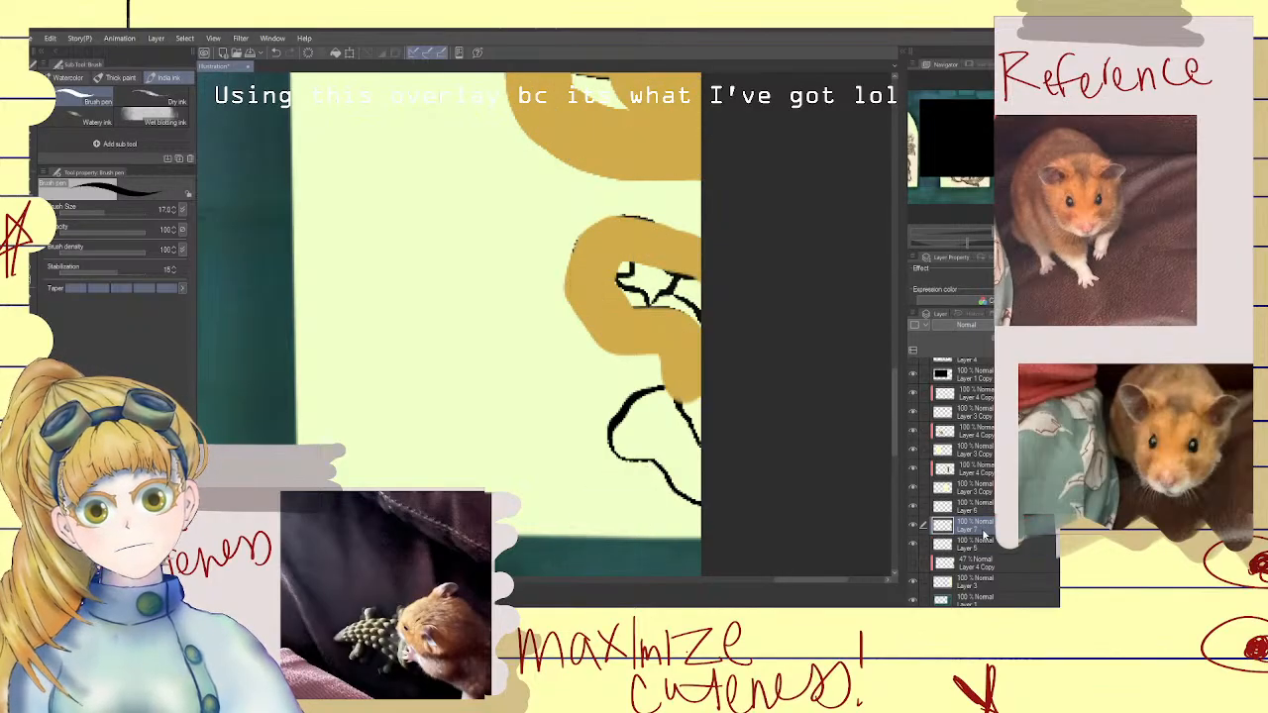
pyautogui.click(978, 332)
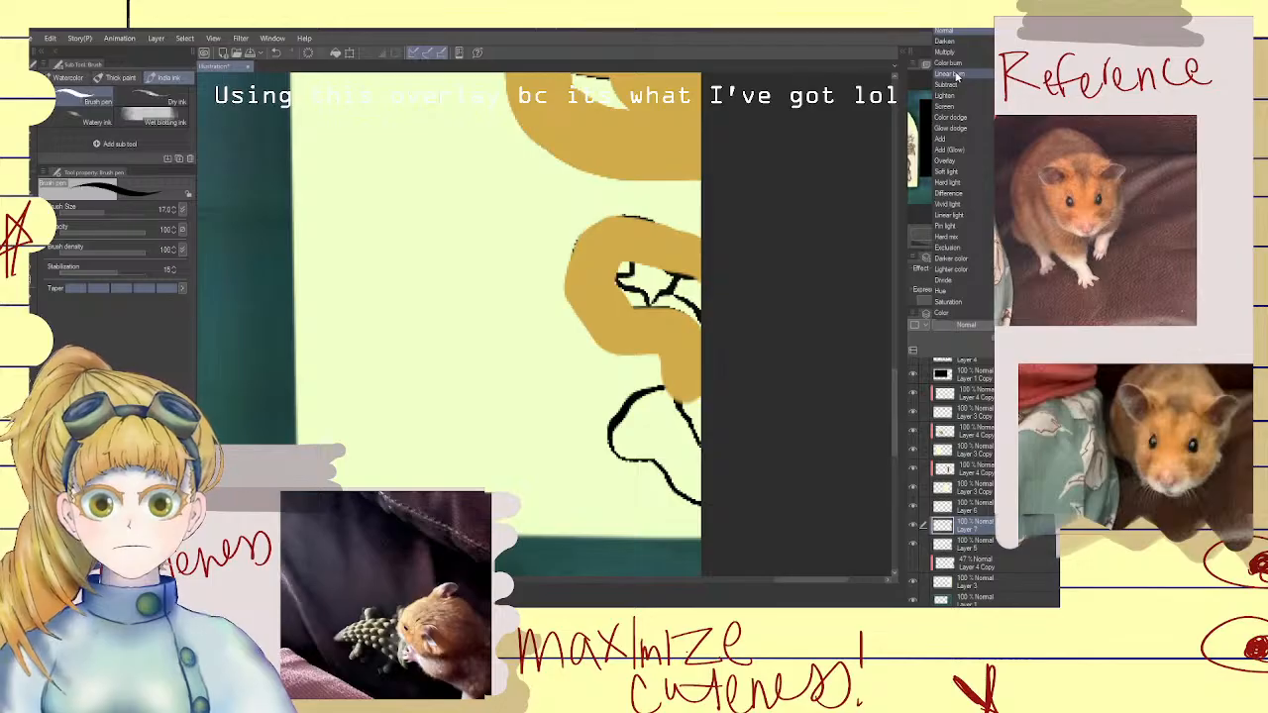
pyautogui.click(957, 52)
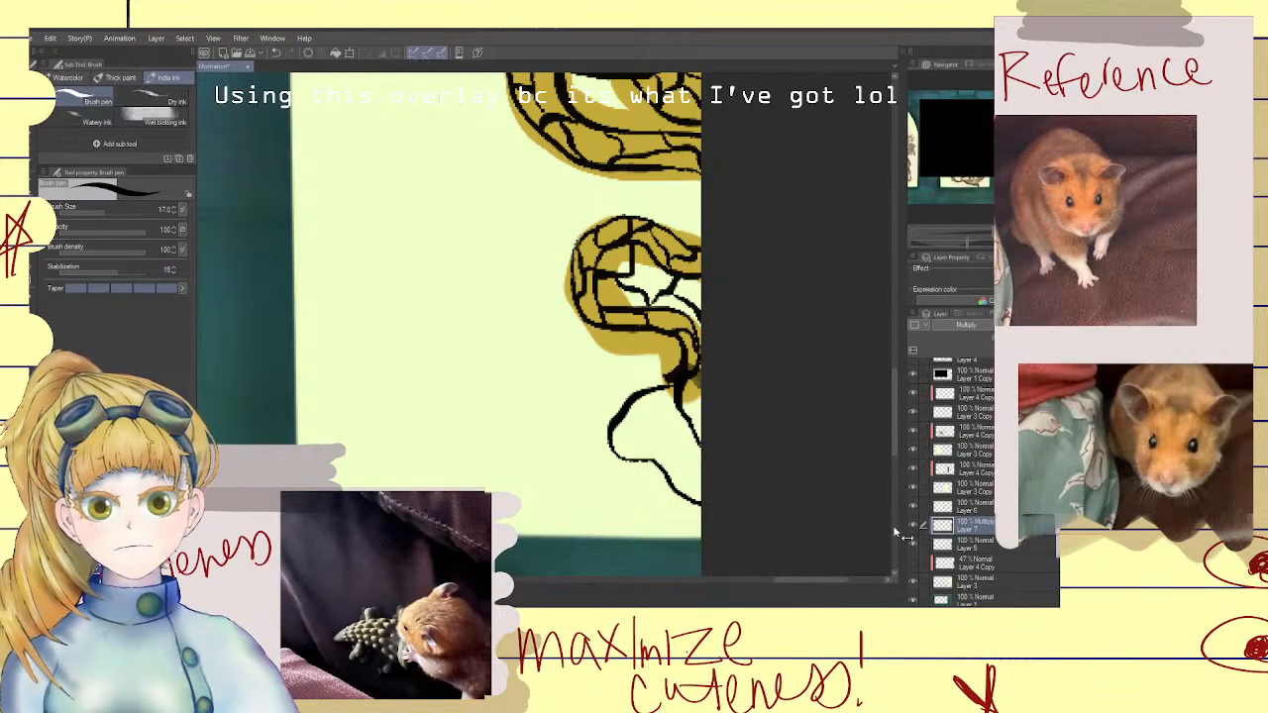
# Select Layer 5 and ink curved black pane outlines beneath the tail tip, along the bottom edge of the cream window panel
pyautogui.click(976, 545)
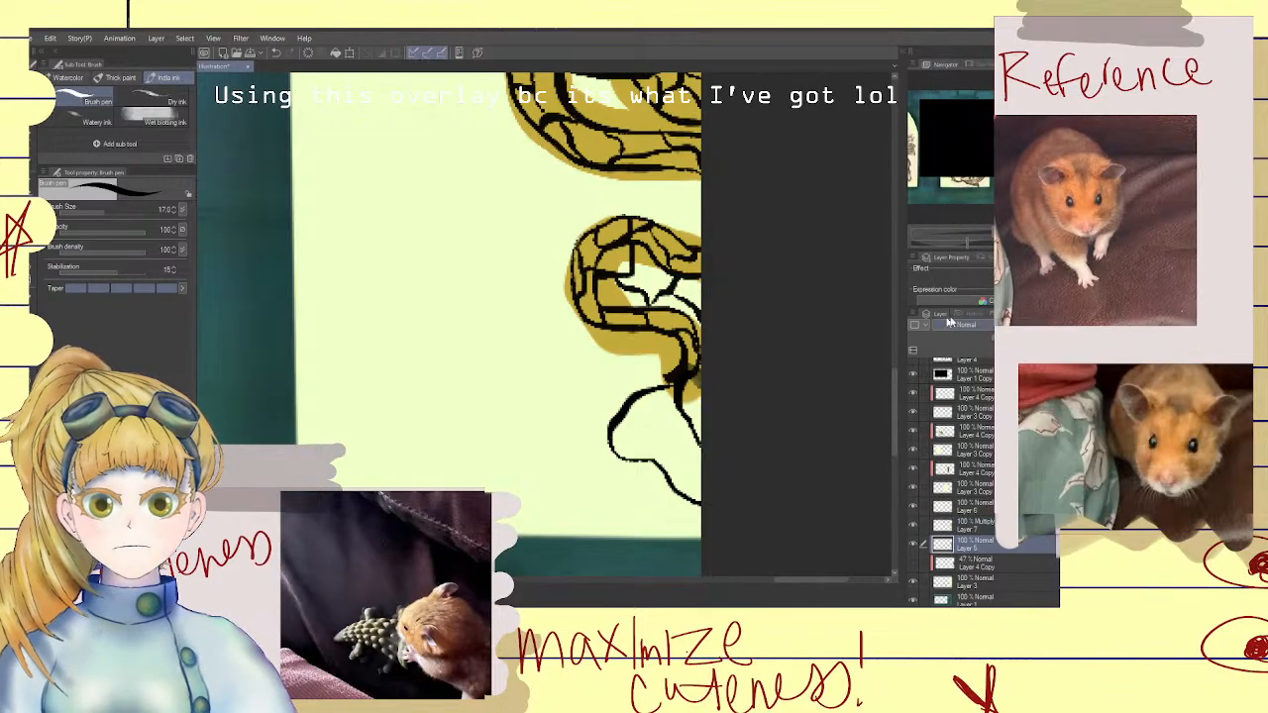
pyautogui.moveTo(698, 428)
pyautogui.mouseDown()
pyautogui.moveTo(571, 519)
pyautogui.moveTo(567, 535)
pyautogui.moveTo(620, 506)
pyautogui.moveTo(683, 519)
pyautogui.moveTo(690, 543)
pyautogui.moveTo(704, 513)
pyautogui.mouseUp()
pyautogui.hotkey('ctrl', 'z')
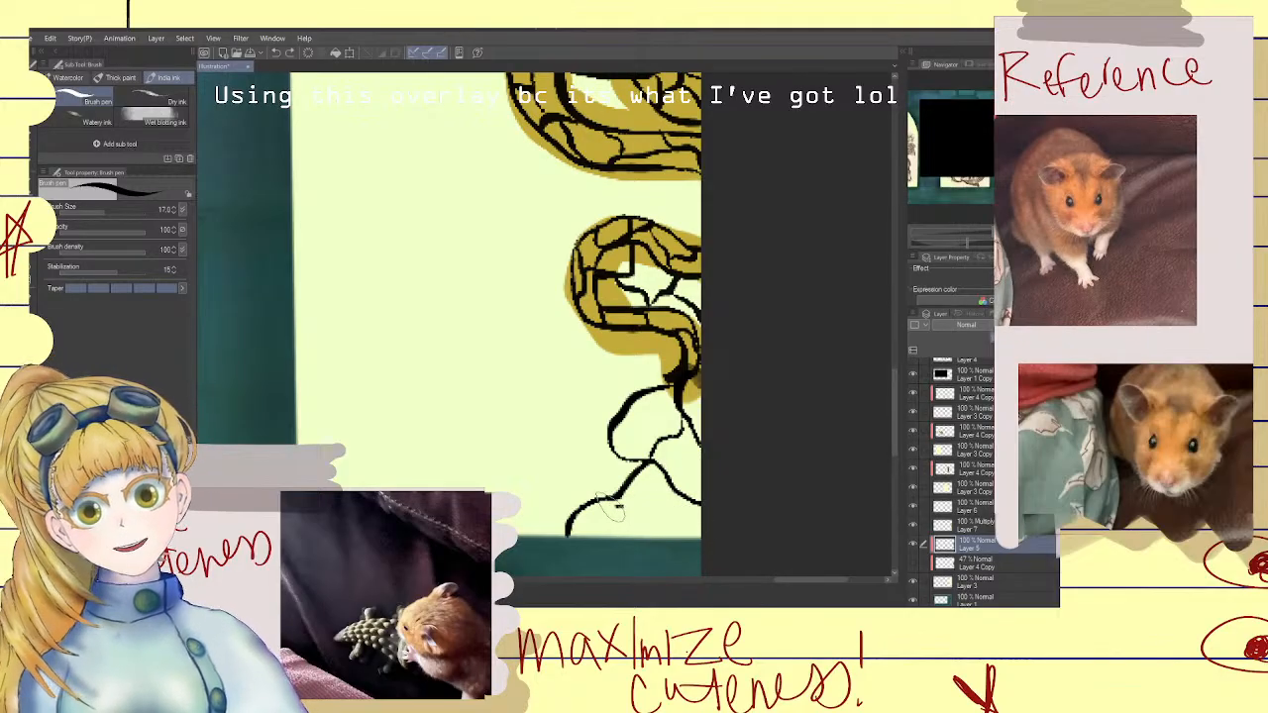
pyautogui.moveTo(626, 506); pyautogui.dragTo(693, 507)
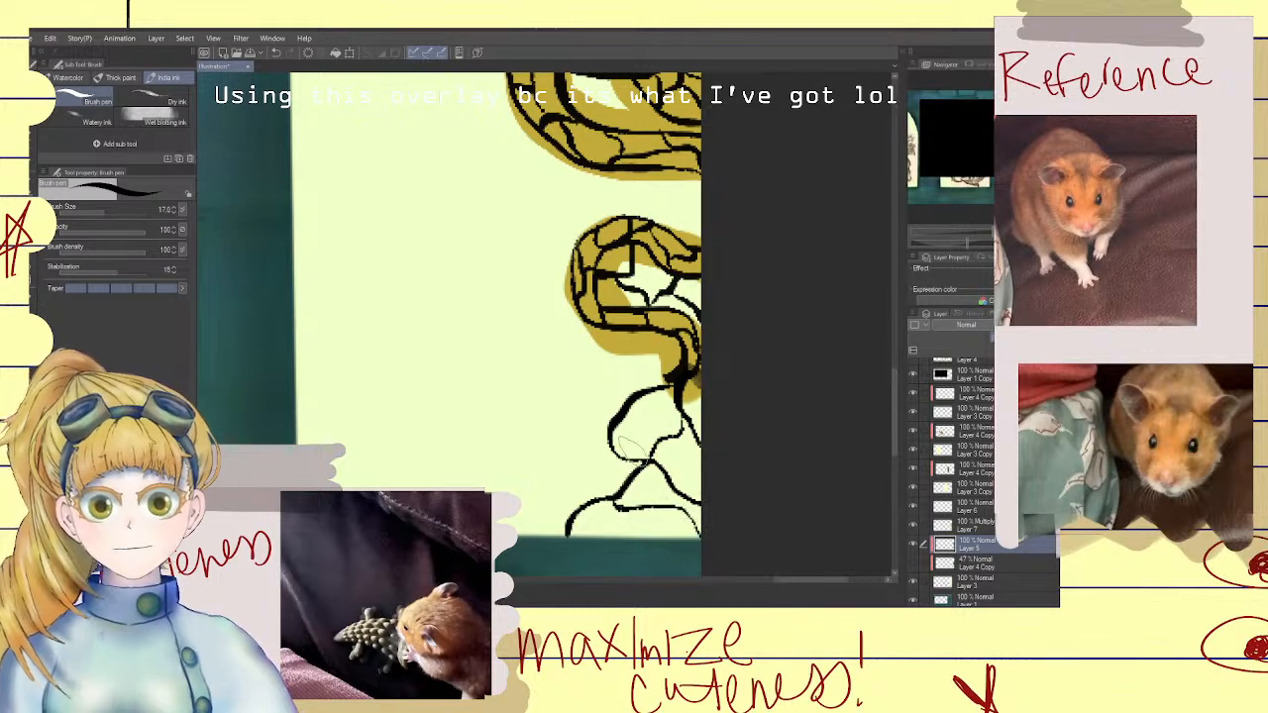
pyautogui.moveTo(634, 456)
pyautogui.mouseDown()
pyautogui.moveTo(583, 438)
pyautogui.moveTo(533, 453)
pyautogui.moveTo(522, 476)
pyautogui.moveTo(559, 541)
pyautogui.moveTo(490, 493)
pyautogui.mouseUp()
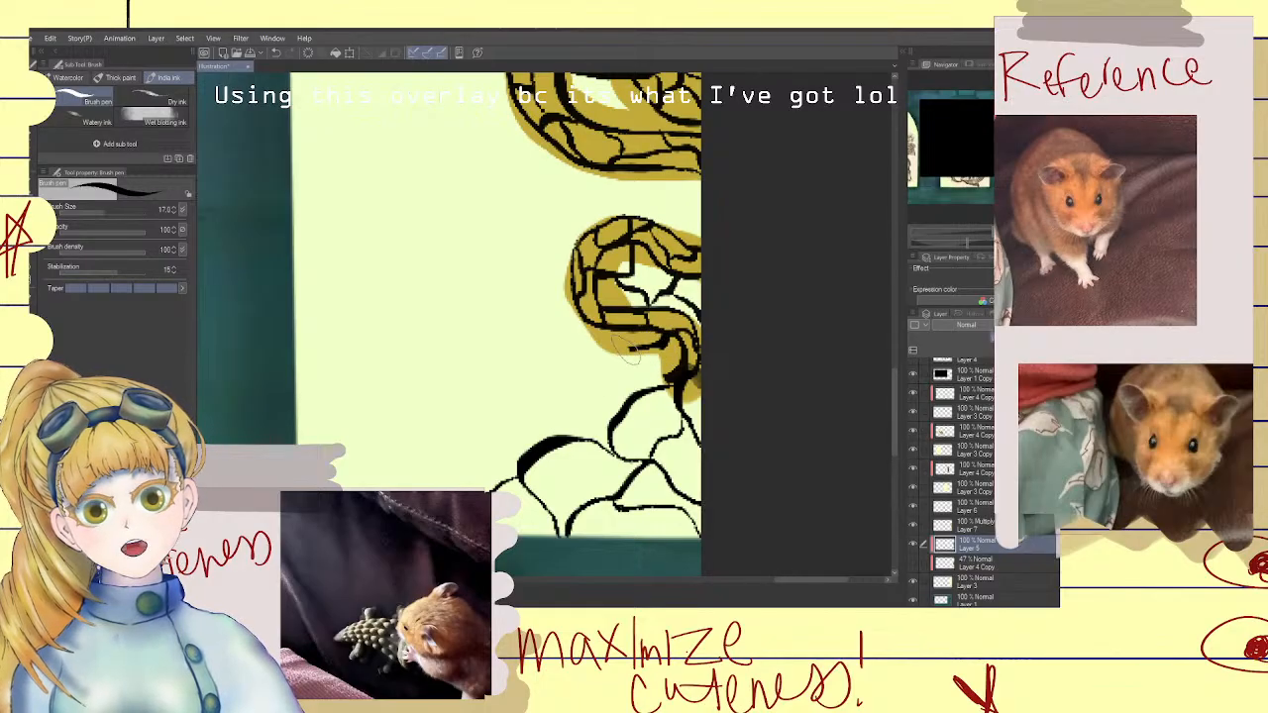
# Ink lobed black panes stacked from the bottom panes up to the left side of the dragon's lowest tail coil
pyautogui.moveTo(612, 363)
pyautogui.mouseDown()
pyautogui.moveTo(560, 363)
pyautogui.moveTo(554, 437)
pyautogui.mouseUp()
pyautogui.hotkey('ctrl', 'z')
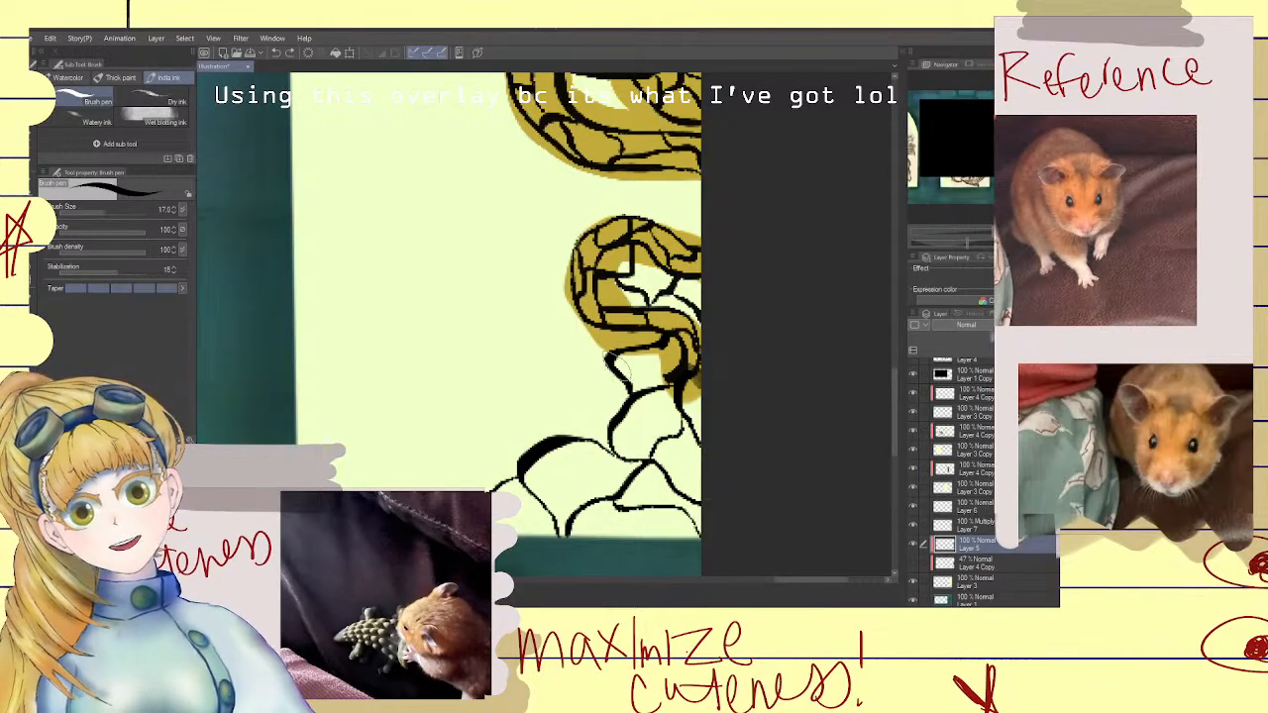
pyautogui.moveTo(619, 359)
pyautogui.mouseDown()
pyautogui.moveTo(567, 387)
pyautogui.moveTo(563, 414)
pyautogui.moveTo(590, 441)
pyautogui.mouseUp()
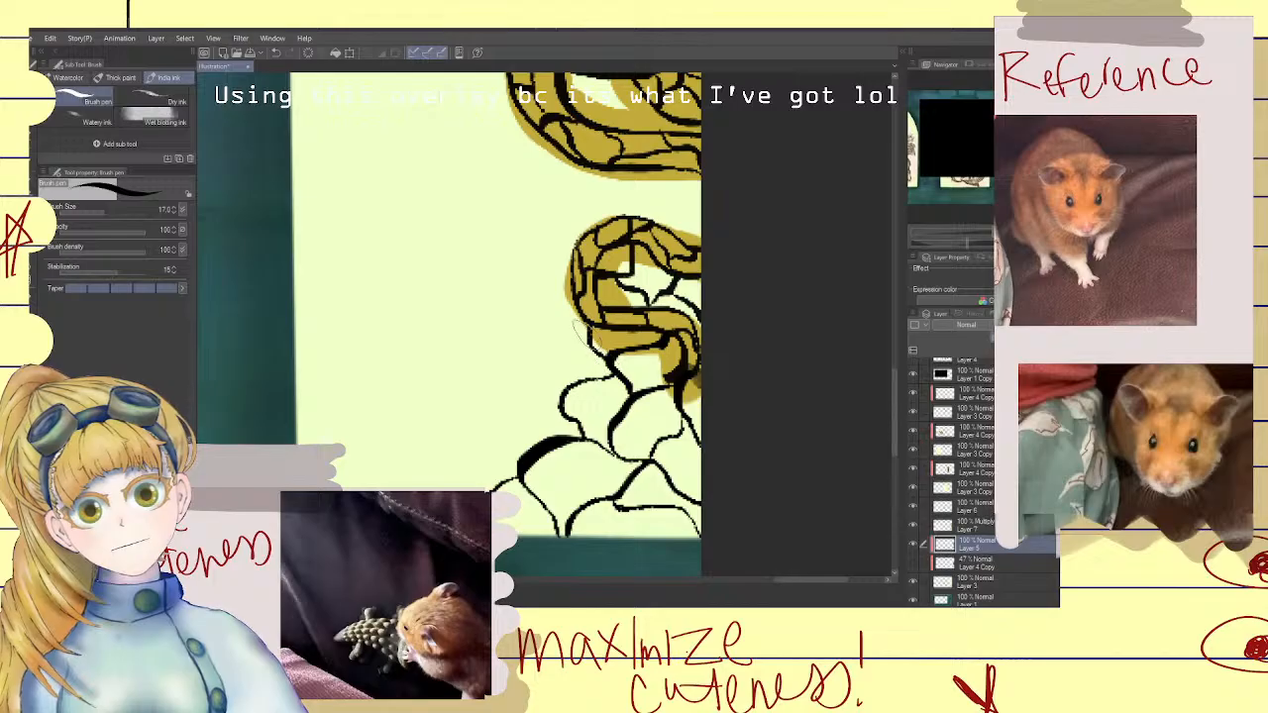
pyautogui.moveTo(598, 333)
pyautogui.mouseDown()
pyautogui.moveTo(554, 342)
pyautogui.moveTo(547, 385)
pyautogui.moveTo(519, 399)
pyautogui.moveTo(510, 423)
pyautogui.moveTo(523, 453)
pyautogui.mouseUp()
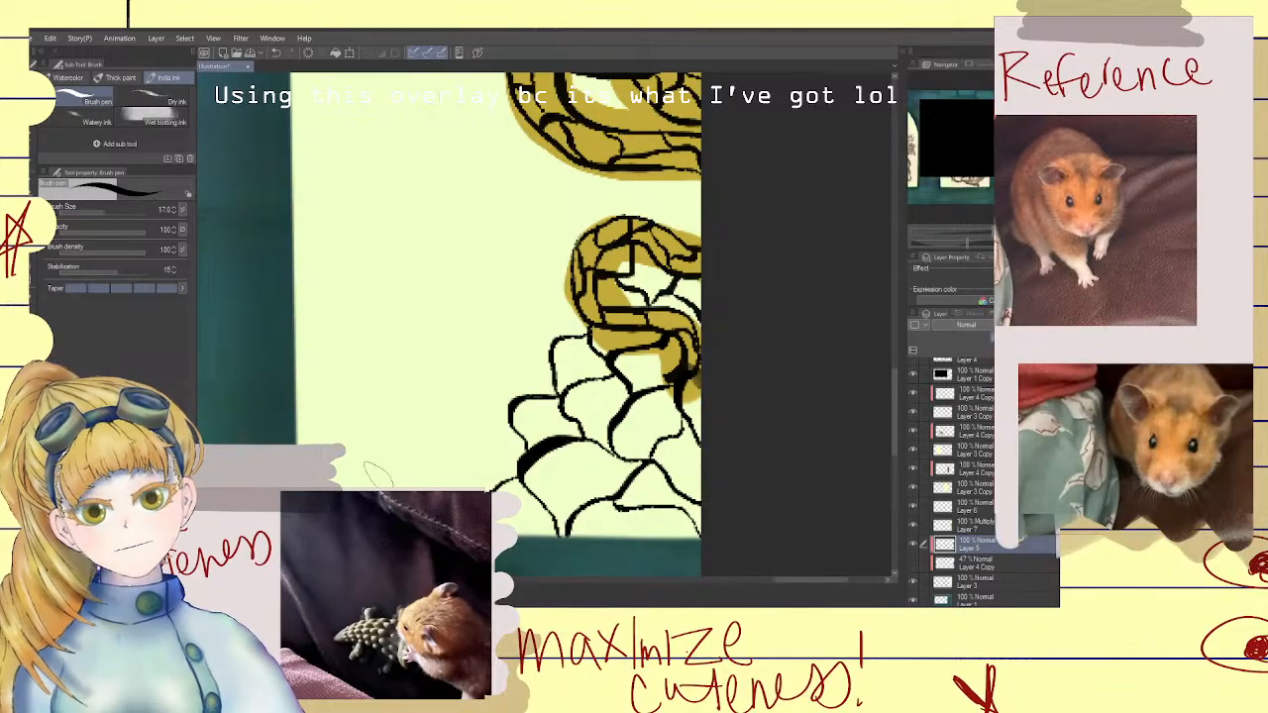
# Ink a cluster of curved and pointed black panes rising from the panel's lower left border, undoing a stray stroke
pyautogui.moveTo(369, 485)
pyautogui.mouseDown()
pyautogui.moveTo(340, 439)
pyautogui.moveTo(330, 339)
pyautogui.moveTo(279, 287)
pyautogui.mouseUp()
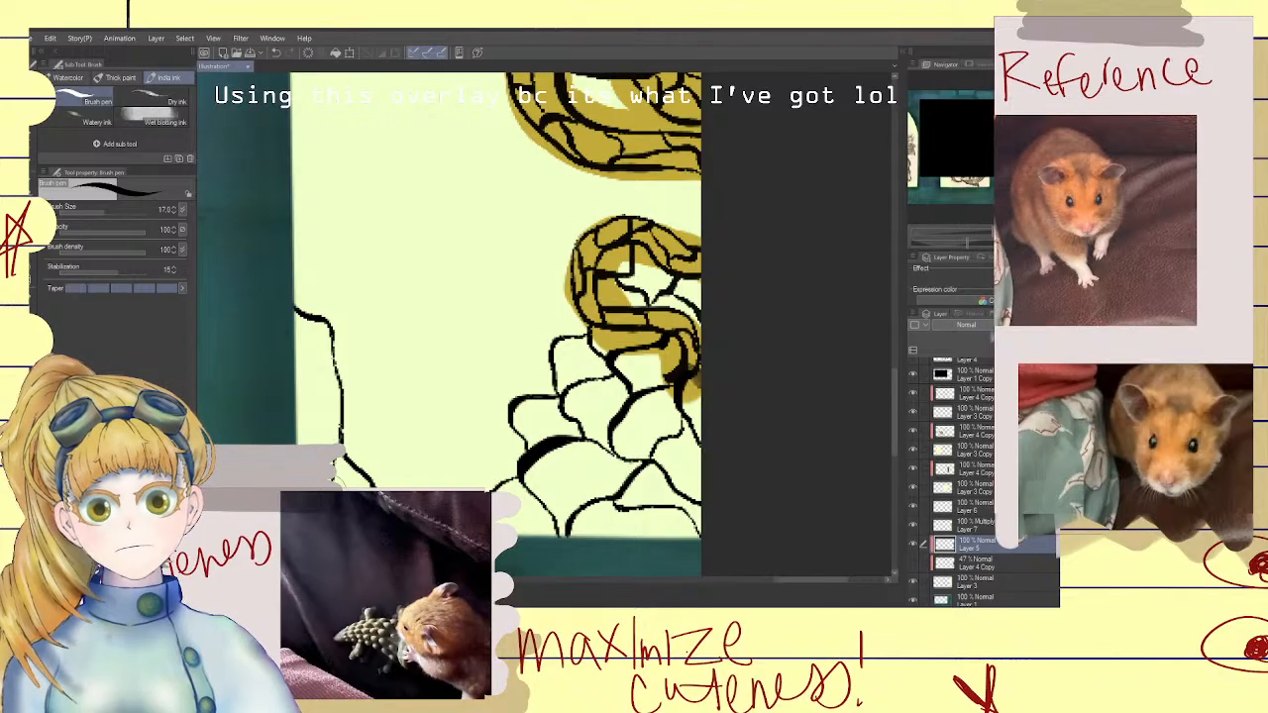
pyautogui.moveTo(339, 409); pyautogui.dragTo(296, 384)
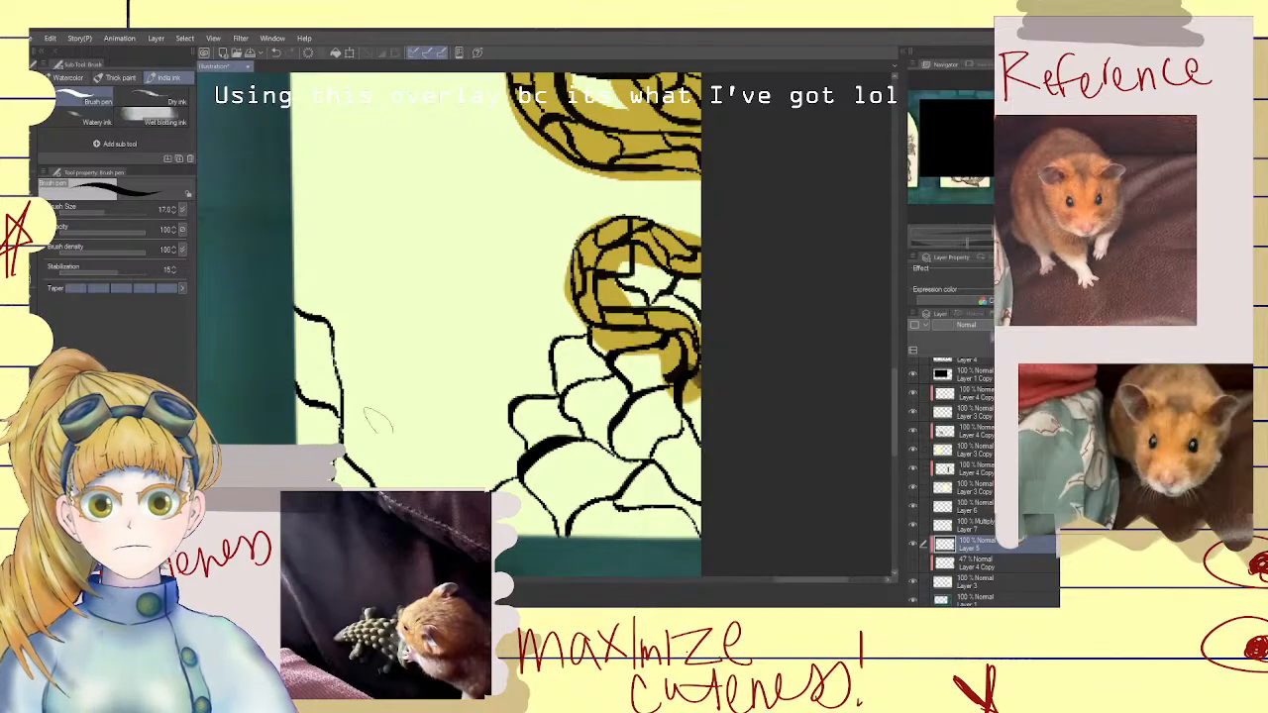
pyautogui.moveTo(335, 439)
pyautogui.mouseDown()
pyautogui.moveTo(386, 446)
pyautogui.moveTo(460, 480)
pyautogui.moveTo(479, 445)
pyautogui.moveTo(458, 403)
pyautogui.moveTo(433, 474)
pyautogui.moveTo(448, 443)
pyautogui.moveTo(428, 413)
pyautogui.moveTo(420, 481)
pyautogui.mouseUp()
pyautogui.hotkey('ctrl', 'z')
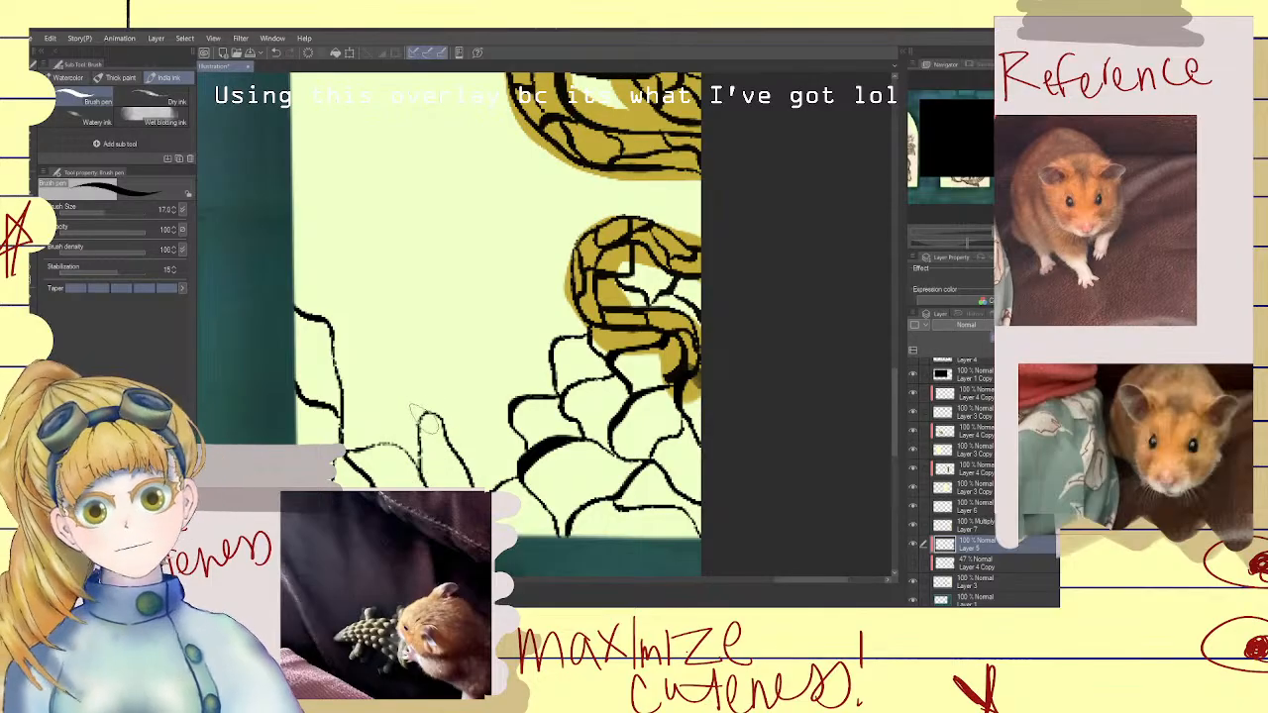
pyautogui.moveTo(428, 410)
pyautogui.mouseDown()
pyautogui.moveTo(367, 374)
pyautogui.moveTo(339, 450)
pyautogui.mouseUp()
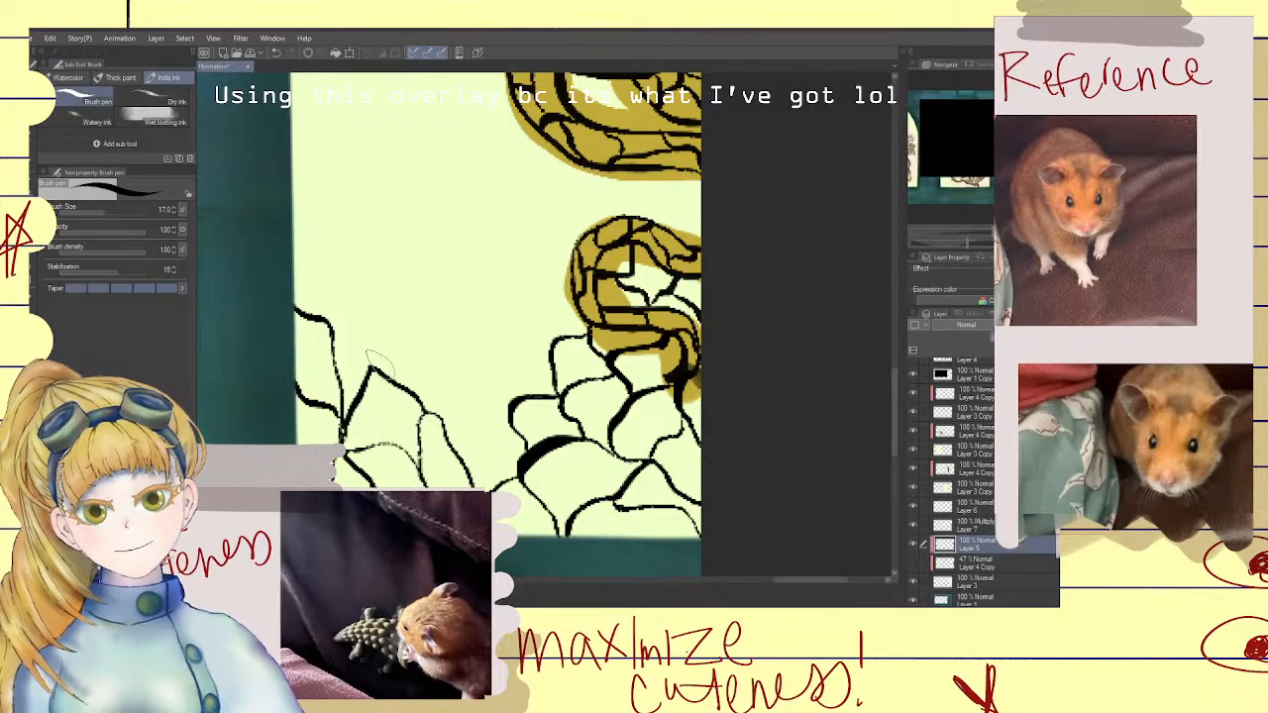
pyautogui.moveTo(369, 369); pyautogui.dragTo(326, 313)
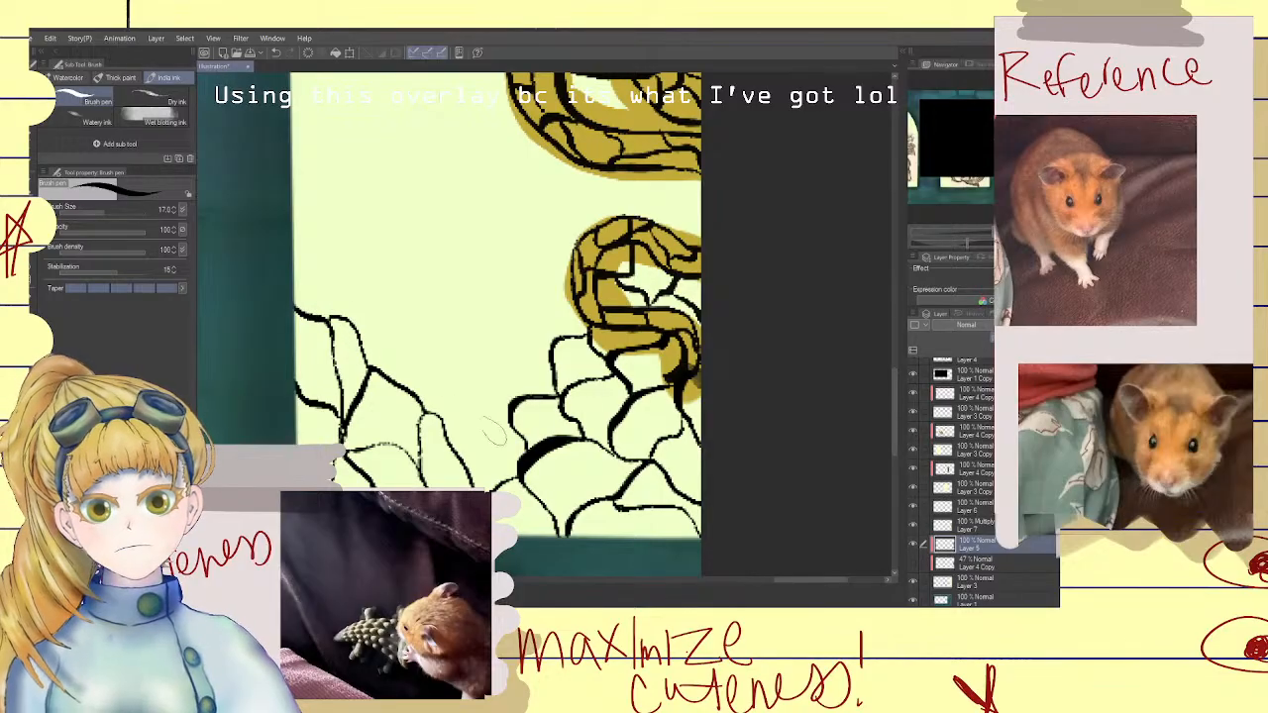
# Join the left cluster to the coil-side panes with arched and peaked black outlines, redrawing the small panes beside the tail coil
pyautogui.moveTo(434, 415)
pyautogui.mouseDown()
pyautogui.moveTo(510, 435)
pyautogui.moveTo(532, 463)
pyautogui.moveTo(519, 396)
pyautogui.moveTo(458, 347)
pyautogui.moveTo(431, 356)
pyautogui.moveTo(426, 421)
pyautogui.mouseUp()
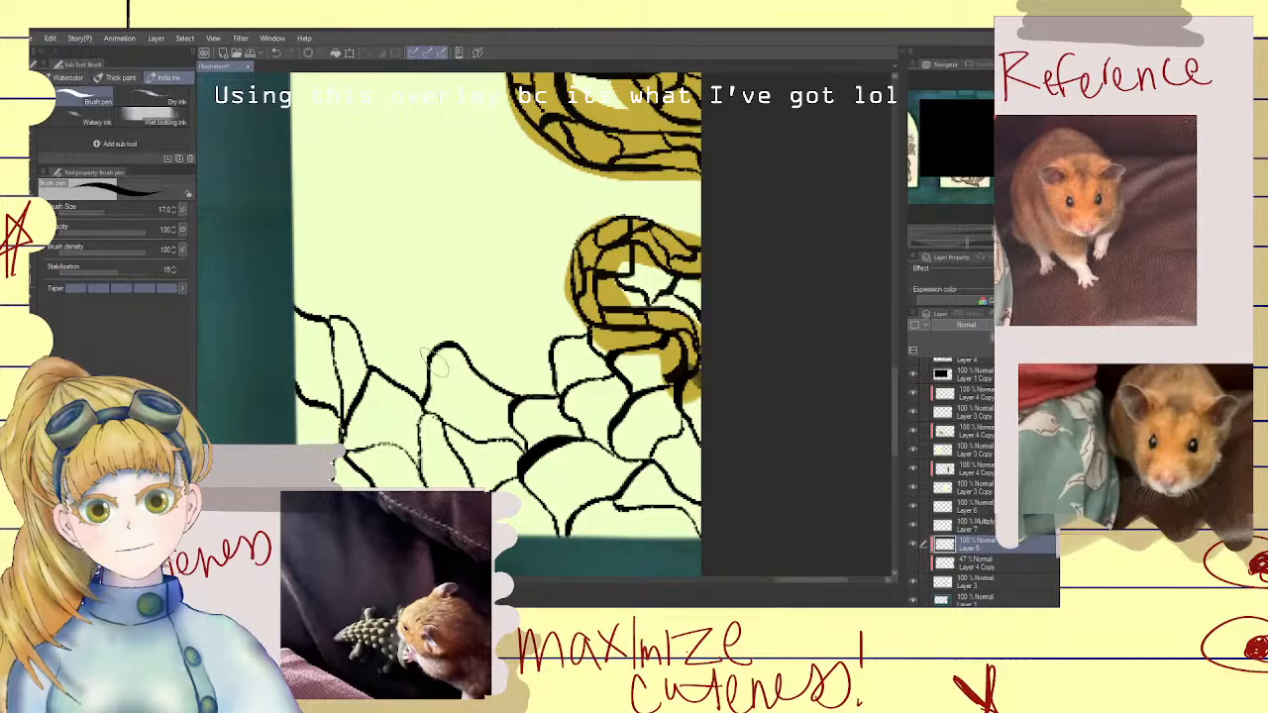
pyautogui.moveTo(371, 361)
pyautogui.mouseDown()
pyautogui.moveTo(384, 295)
pyautogui.moveTo(436, 342)
pyautogui.mouseUp()
pyautogui.moveTo(564, 335)
pyautogui.mouseDown()
pyautogui.moveTo(480, 265)
pyautogui.moveTo(483, 347)
pyautogui.moveTo(515, 401)
pyautogui.moveTo(535, 399)
pyautogui.mouseUp()
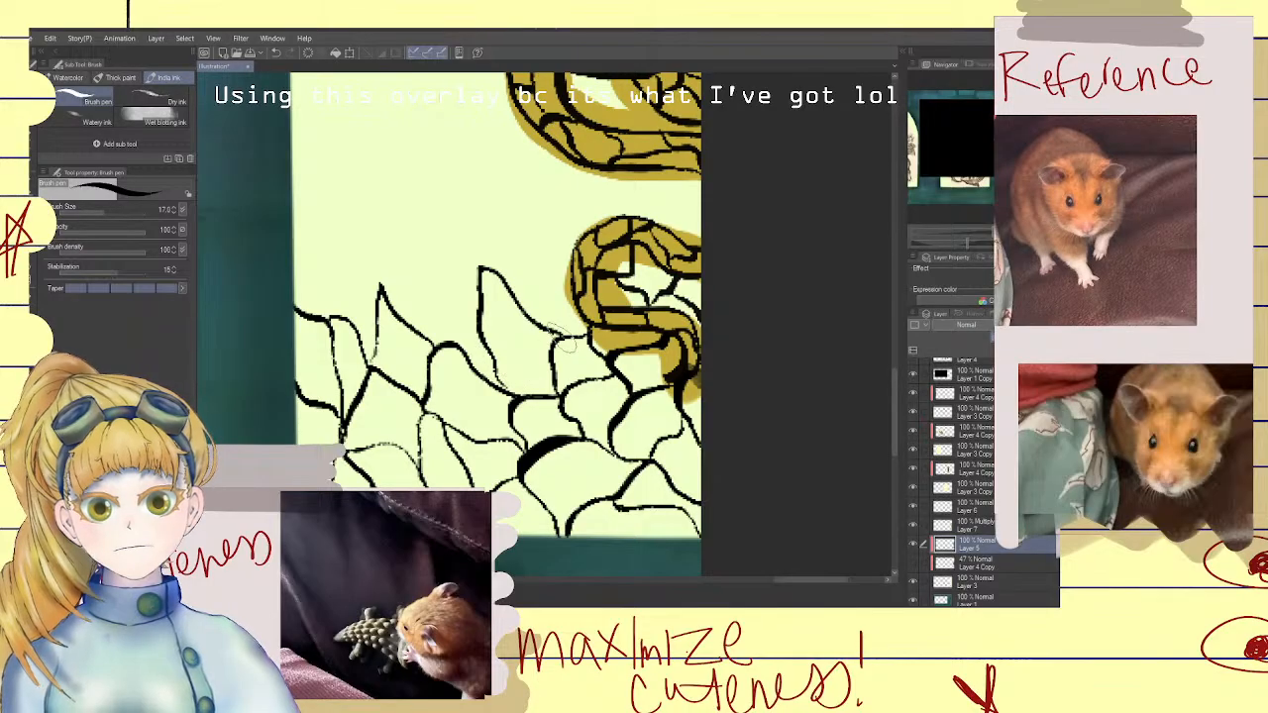
pyautogui.moveTo(553, 341); pyautogui.dragTo(523, 385)
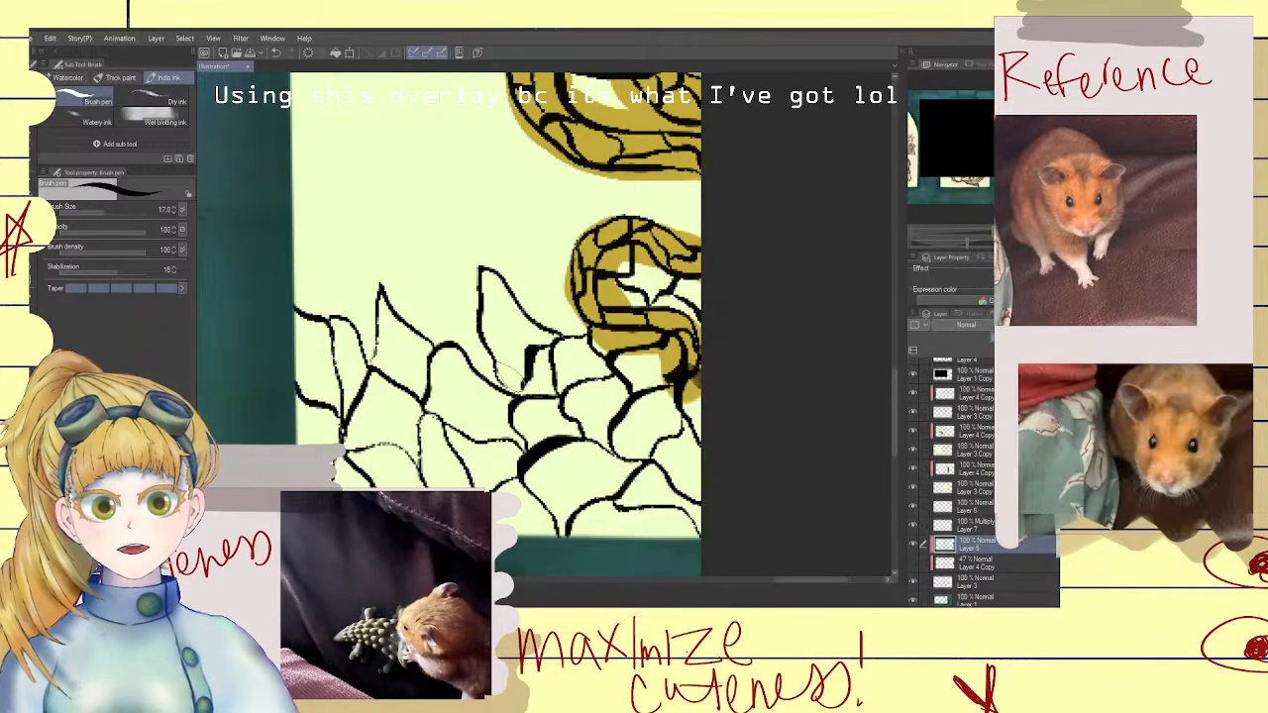
pyautogui.hotkey('ctrl', 'z')
pyautogui.moveTo(564, 332)
pyautogui.mouseDown()
pyautogui.moveTo(522, 363)
pyautogui.moveTo(475, 347)
pyautogui.mouseUp()
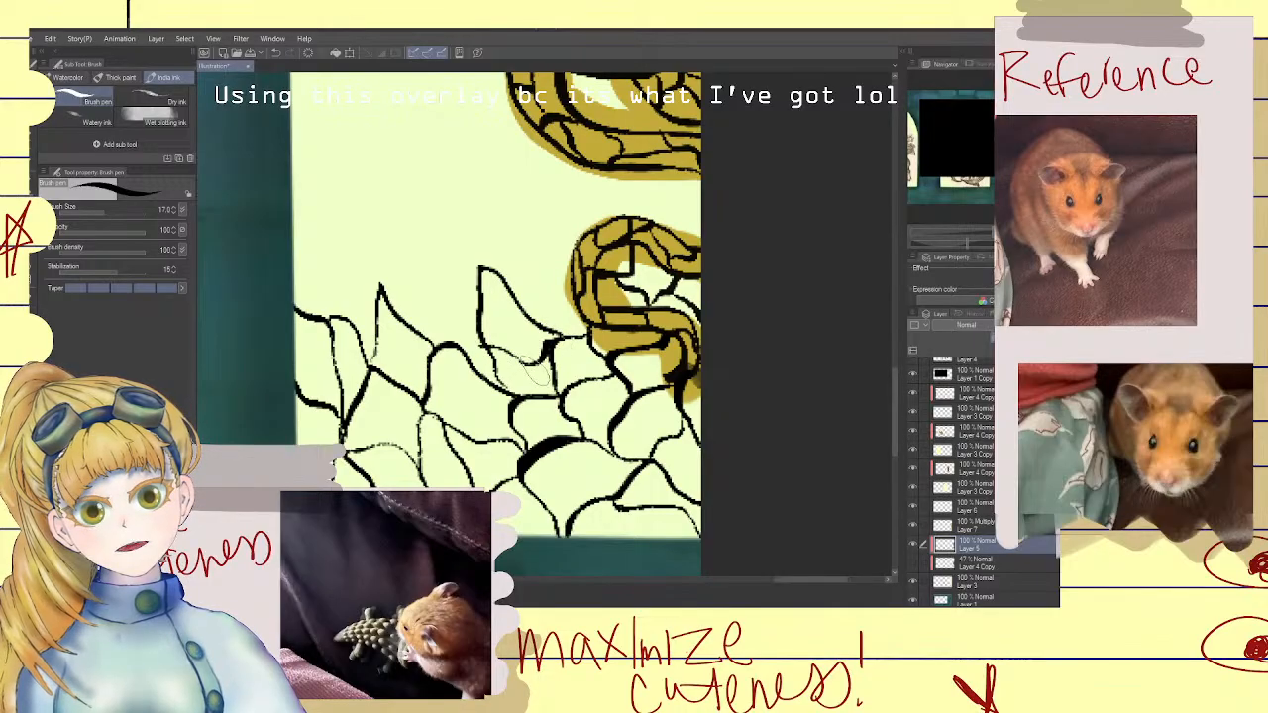
pyautogui.hotkey('ctrl', 'z')
pyautogui.moveTo(565, 339); pyautogui.dragTo(476, 343)
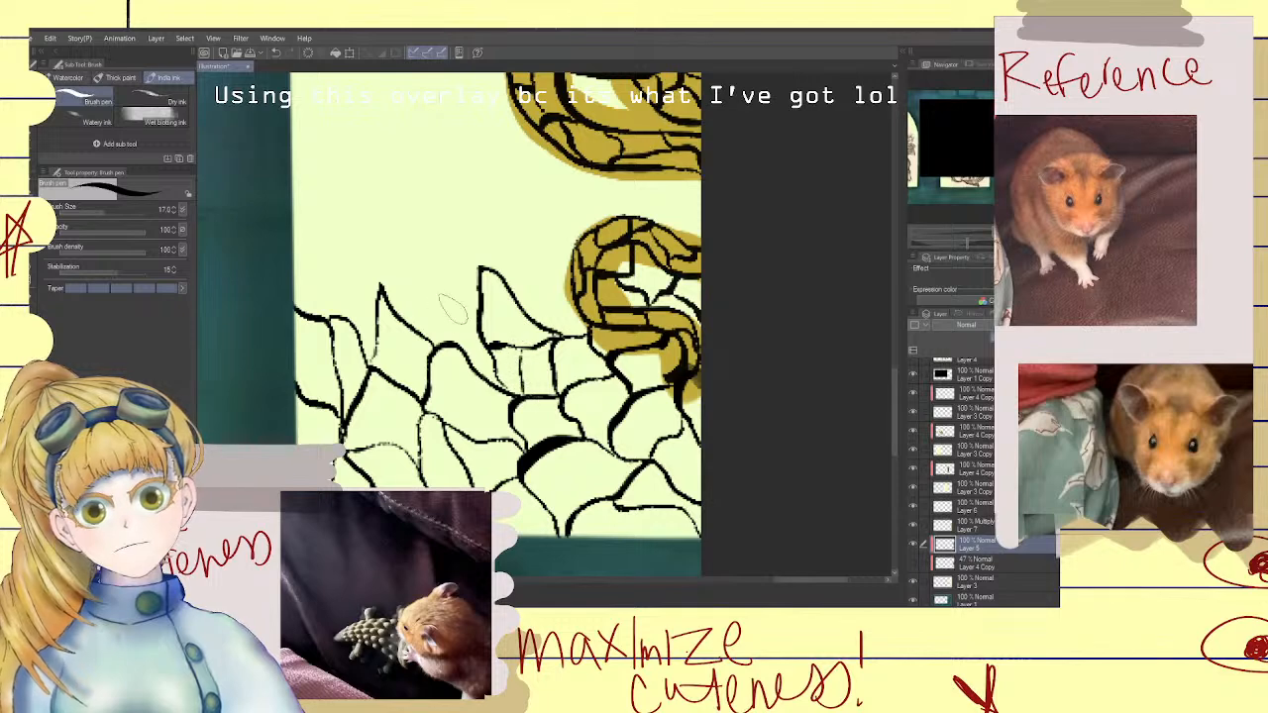
# Add a taller row of pointed panes above, reaching the panel's left border, and undo the extra line inside the leftmost pane
pyautogui.moveTo(454, 349)
pyautogui.mouseDown()
pyautogui.moveTo(450, 216)
pyautogui.moveTo(481, 266)
pyautogui.mouseUp()
pyautogui.moveTo(446, 212)
pyautogui.mouseDown()
pyautogui.moveTo(378, 289)
pyautogui.moveTo(387, 283)
pyautogui.moveTo(374, 287)
pyautogui.moveTo(349, 235)
pyautogui.moveTo(291, 215)
pyautogui.mouseUp()
pyautogui.moveTo(330, 317); pyautogui.dragTo(307, 216)
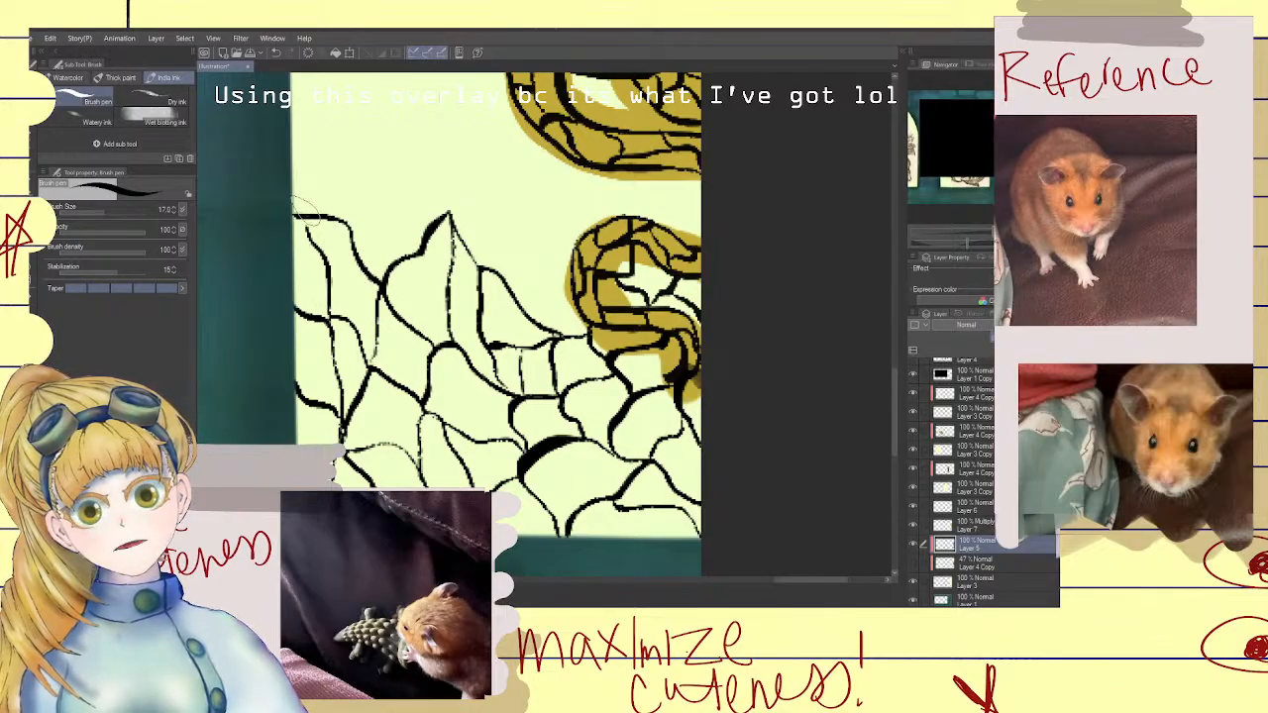
pyautogui.moveTo(331, 316); pyautogui.dragTo(339, 250)
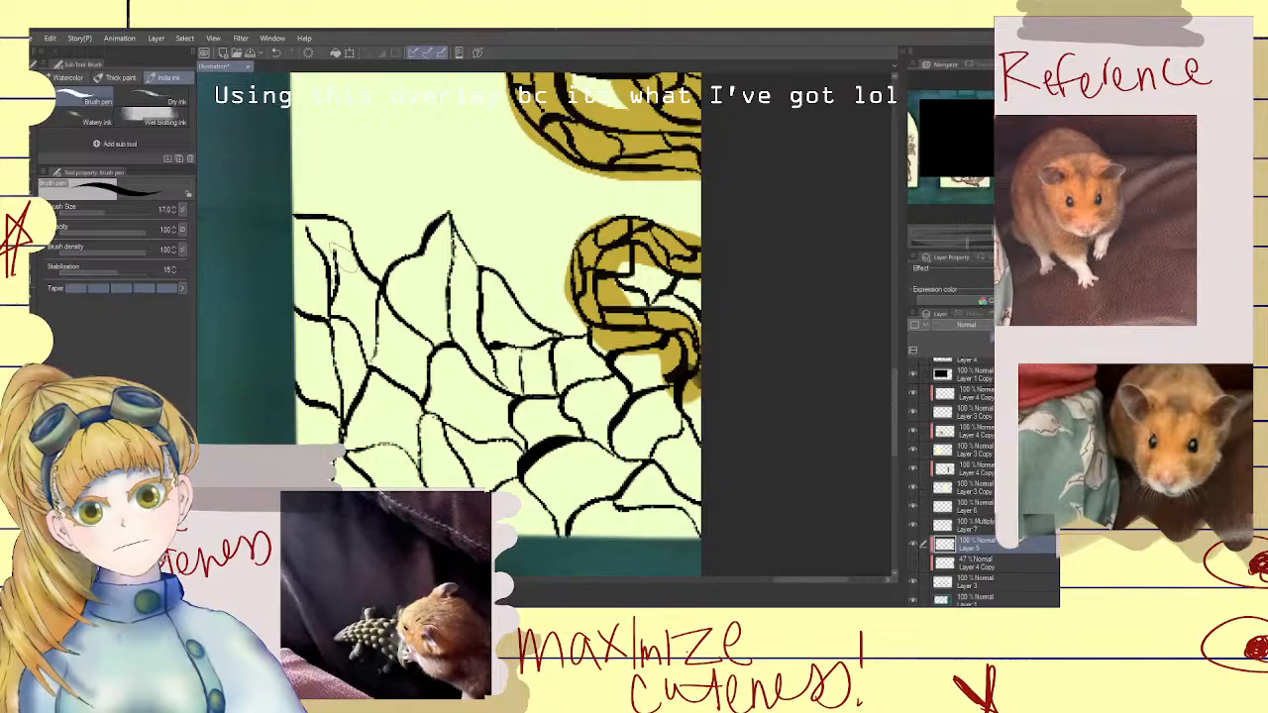
pyautogui.hotkey('ctrl', 'z')
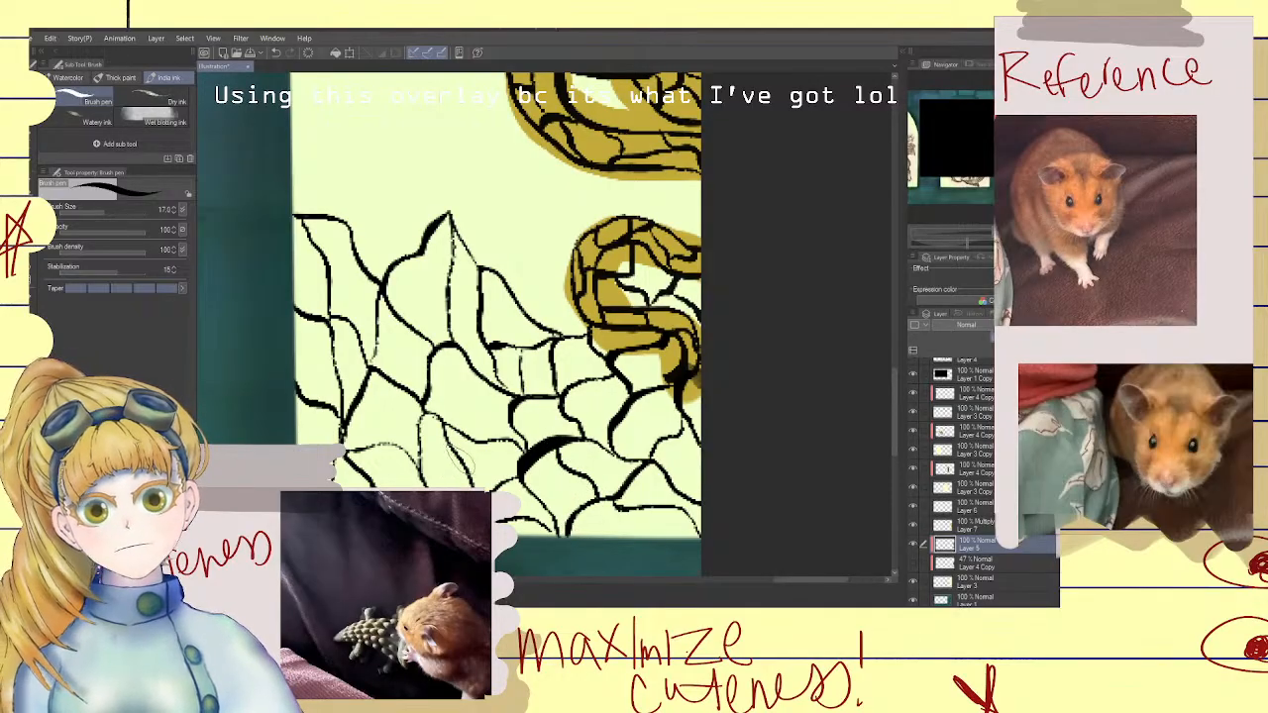
# Subdivide the lower background panes with short curved black lines linking the existing outlines
pyautogui.moveTo(428, 463); pyautogui.dragTo(385, 482)
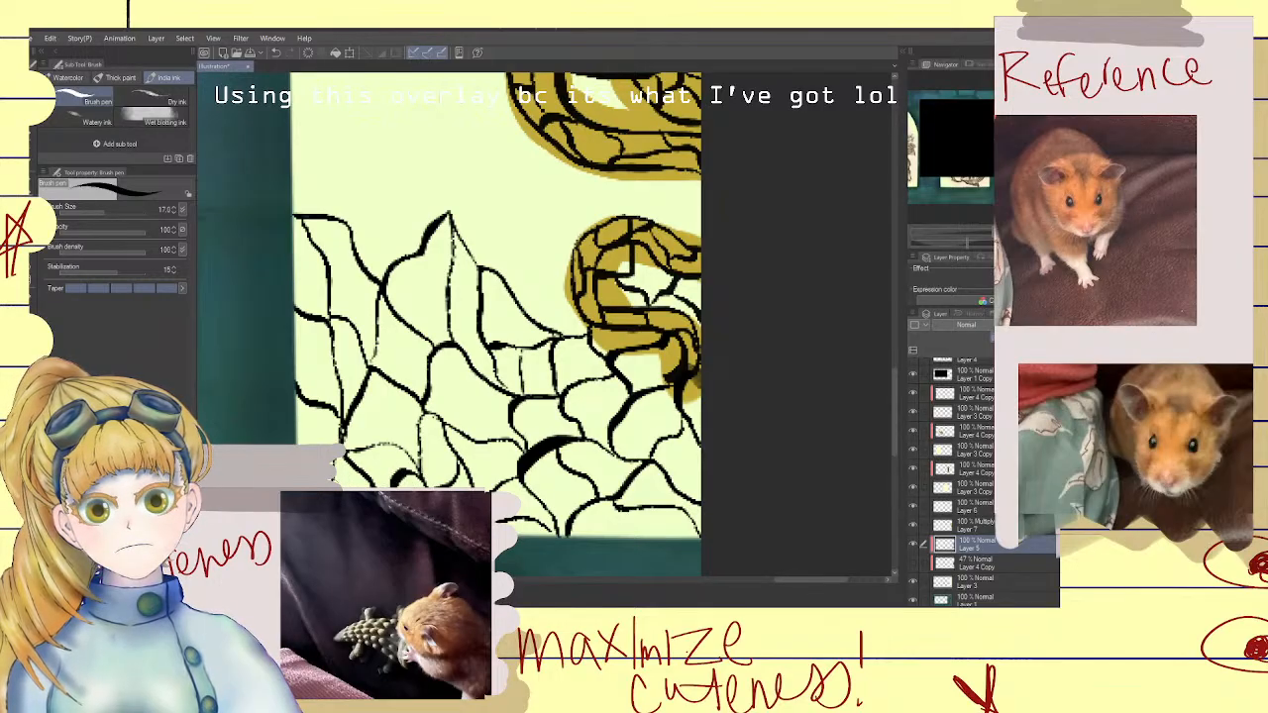
pyautogui.moveTo(316, 434)
pyautogui.mouseDown()
pyautogui.moveTo(379, 411)
pyautogui.moveTo(332, 439)
pyautogui.moveTo(342, 441)
pyautogui.moveTo(359, 415)
pyautogui.moveTo(423, 396)
pyautogui.mouseUp()
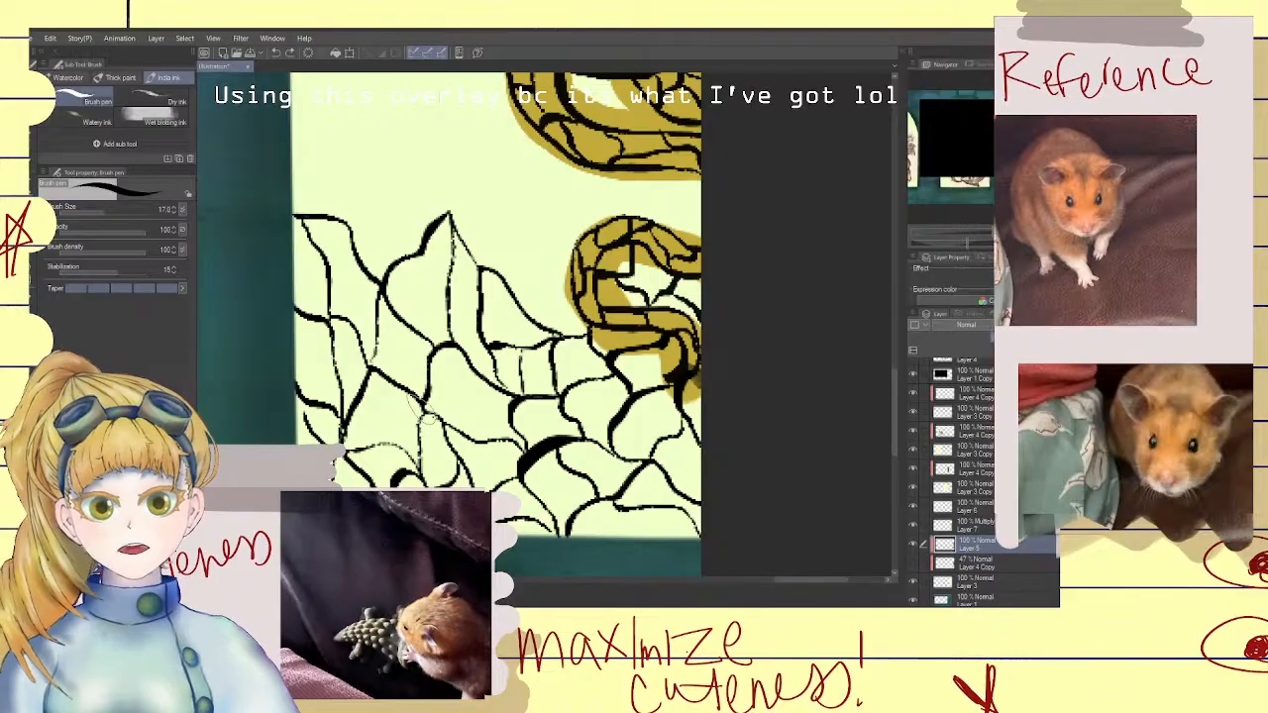
pyautogui.moveTo(427, 408)
pyautogui.mouseDown()
pyautogui.moveTo(386, 405)
pyautogui.moveTo(353, 442)
pyautogui.mouseUp()
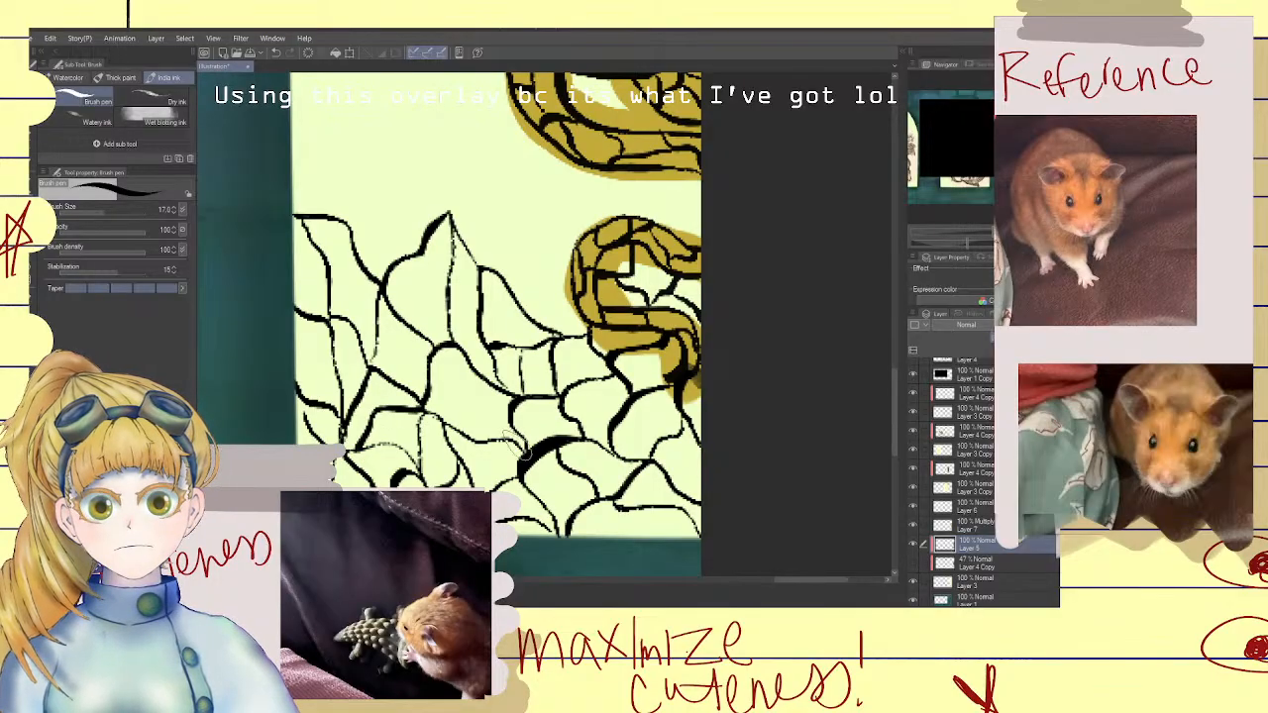
pyautogui.moveTo(515, 399)
pyautogui.mouseDown()
pyautogui.moveTo(471, 391)
pyautogui.moveTo(465, 414)
pyautogui.moveTo(416, 401)
pyautogui.mouseUp()
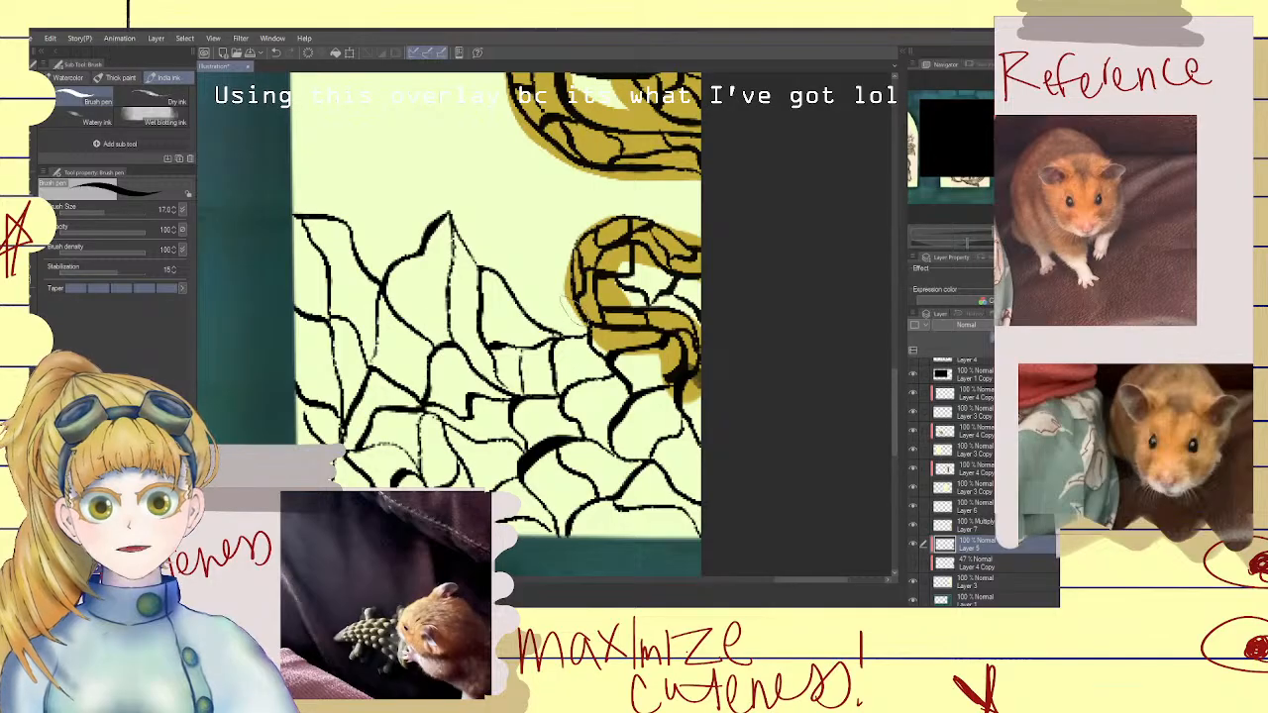
# Ink black panes between the dragon's two lower coils and a fan of pointed panes to their left, undoing a stray stroke
pyautogui.scroll(5, 673, 307)
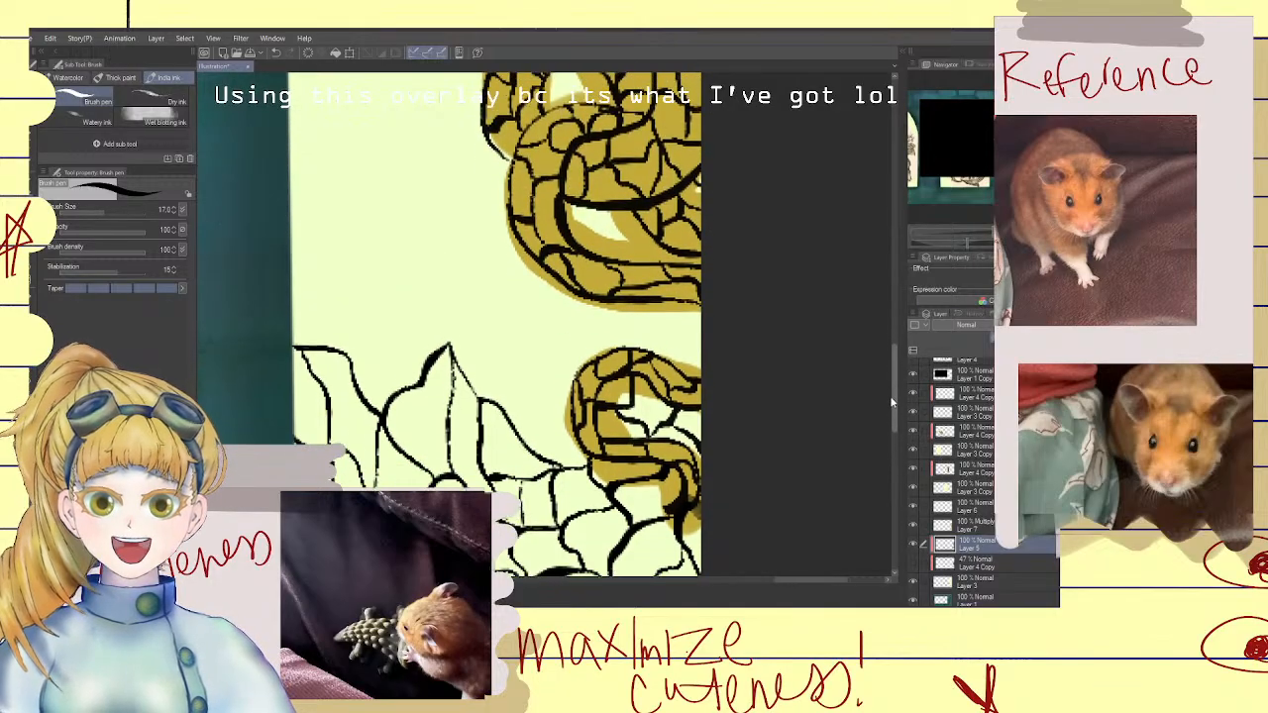
pyautogui.moveTo(666, 295)
pyautogui.mouseDown()
pyautogui.moveTo(686, 345)
pyautogui.moveTo(656, 322)
pyautogui.moveTo(599, 320)
pyautogui.moveTo(596, 302)
pyautogui.moveTo(596, 351)
pyautogui.mouseUp()
pyautogui.moveTo(577, 292)
pyautogui.mouseDown()
pyautogui.moveTo(566, 320)
pyautogui.moveTo(586, 352)
pyautogui.moveTo(542, 369)
pyautogui.moveTo(541, 423)
pyautogui.moveTo(579, 436)
pyautogui.mouseUp()
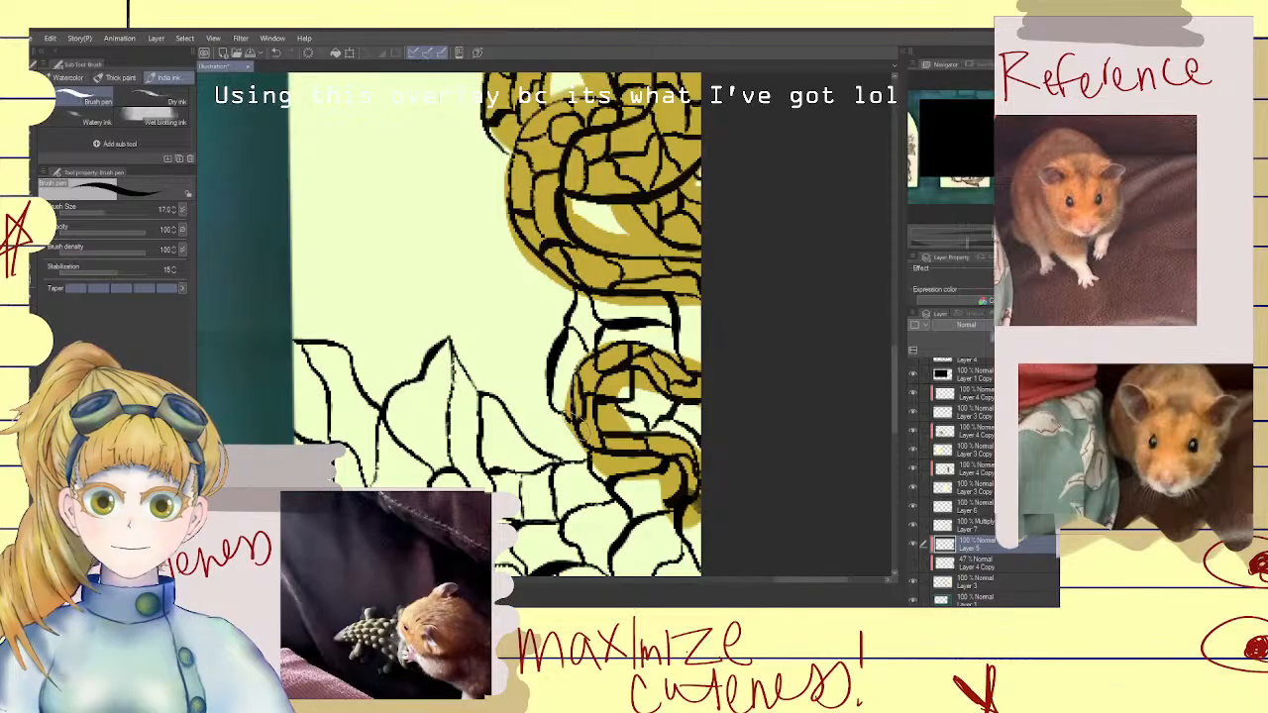
pyautogui.moveTo(547, 401); pyautogui.dragTo(561, 466)
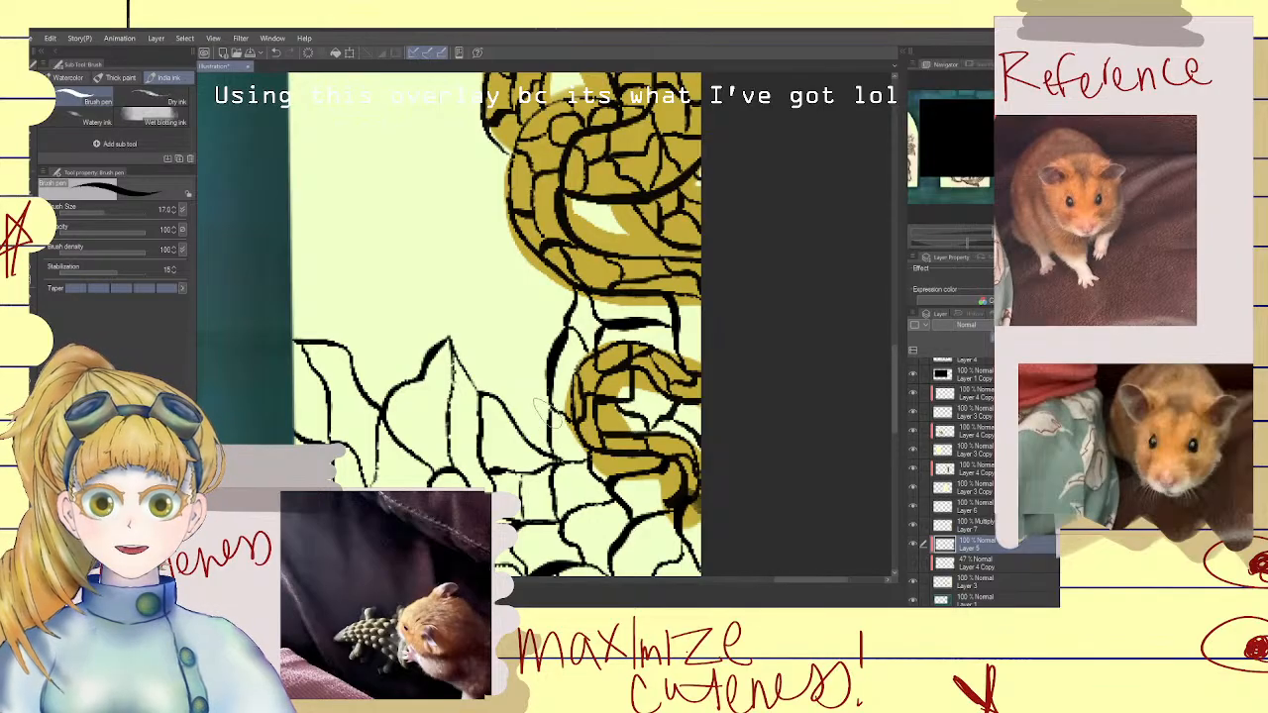
pyautogui.moveTo(551, 407)
pyautogui.mouseDown()
pyautogui.moveTo(498, 352)
pyautogui.moveTo(497, 394)
pyautogui.mouseUp()
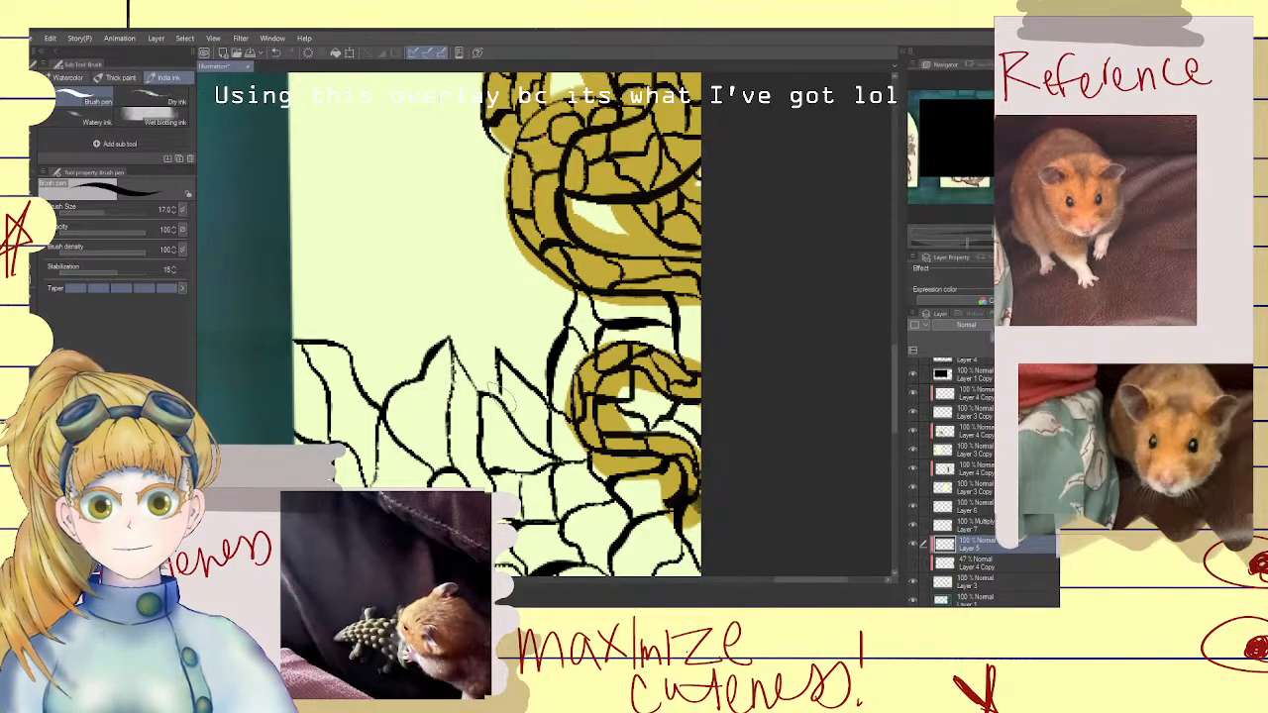
pyautogui.moveTo(495, 348)
pyautogui.mouseDown()
pyautogui.moveTo(453, 316)
pyautogui.moveTo(452, 331)
pyautogui.moveTo(498, 346)
pyautogui.moveTo(529, 336)
pyautogui.moveTo(562, 353)
pyautogui.moveTo(540, 343)
pyautogui.moveTo(548, 355)
pyautogui.moveTo(520, 323)
pyautogui.moveTo(495, 341)
pyautogui.moveTo(574, 288)
pyautogui.mouseUp()
pyautogui.hotkey('ctrl', 'z')
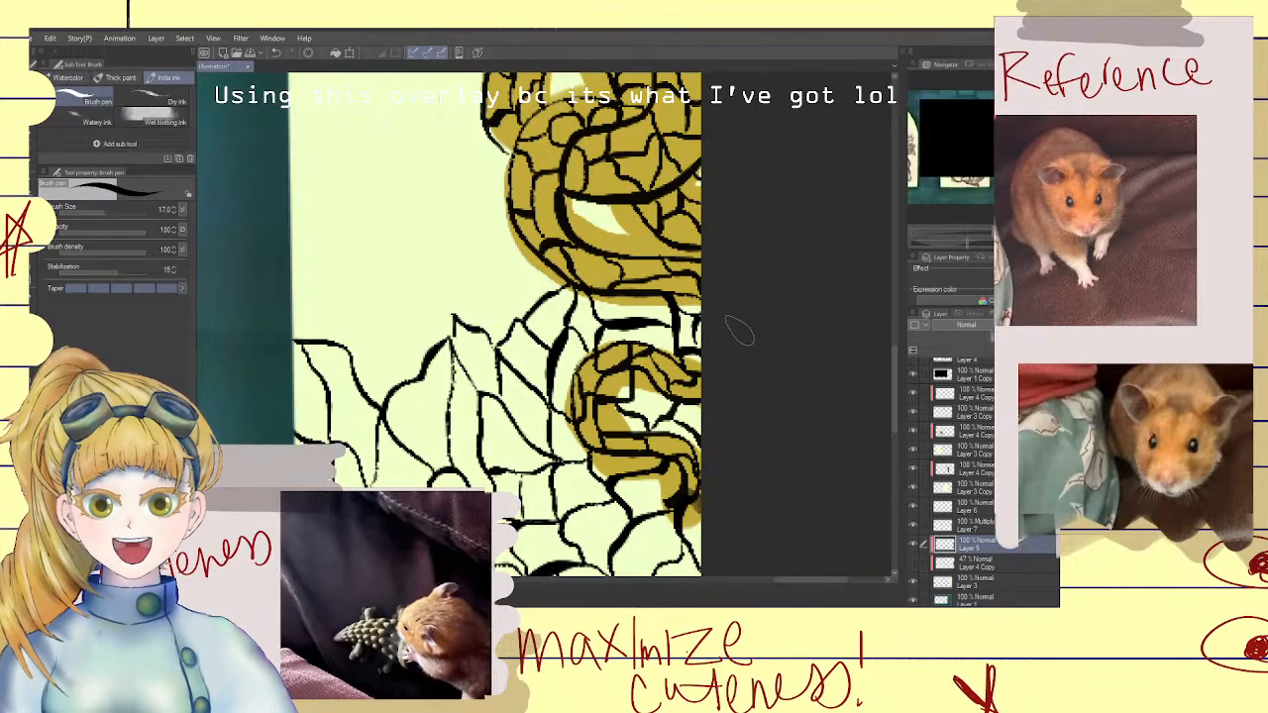
# Divide the cream gaps inside the upper coils with black lines, and ink large leaf-shaped panes out to the panel's left border
pyautogui.scroll(5, 890, 381)
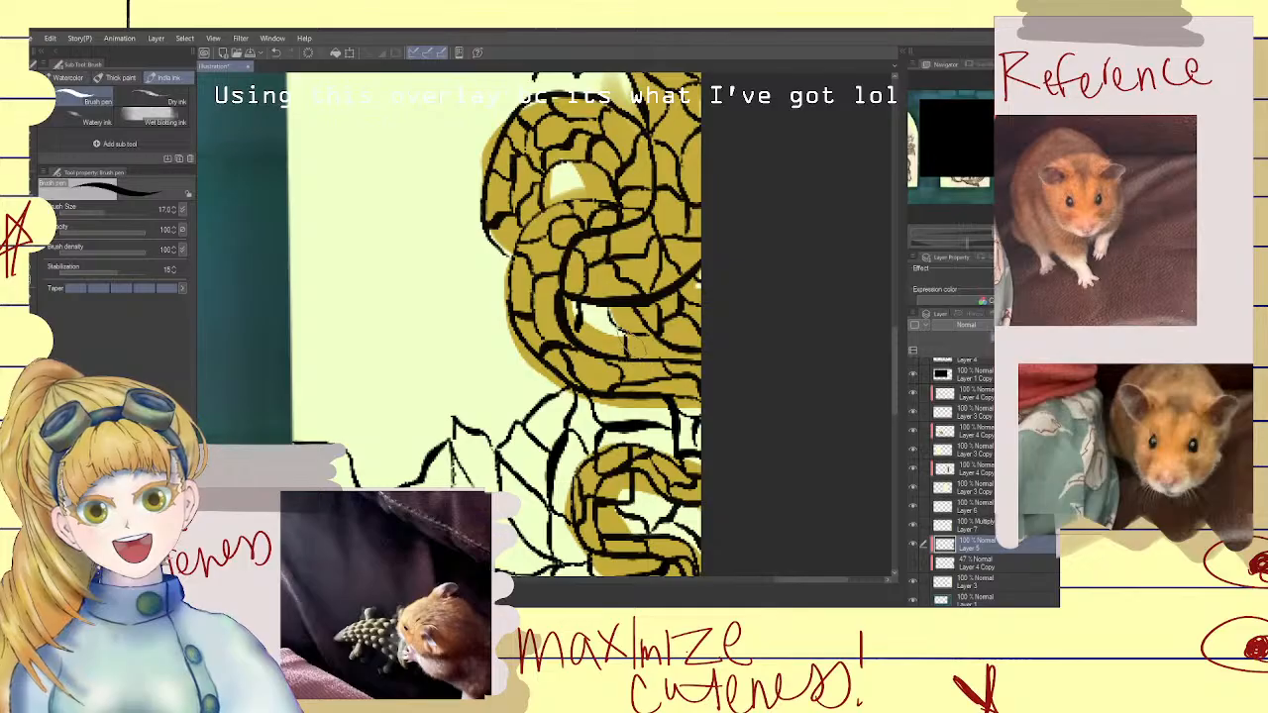
pyautogui.moveTo(626, 335); pyautogui.dragTo(651, 349)
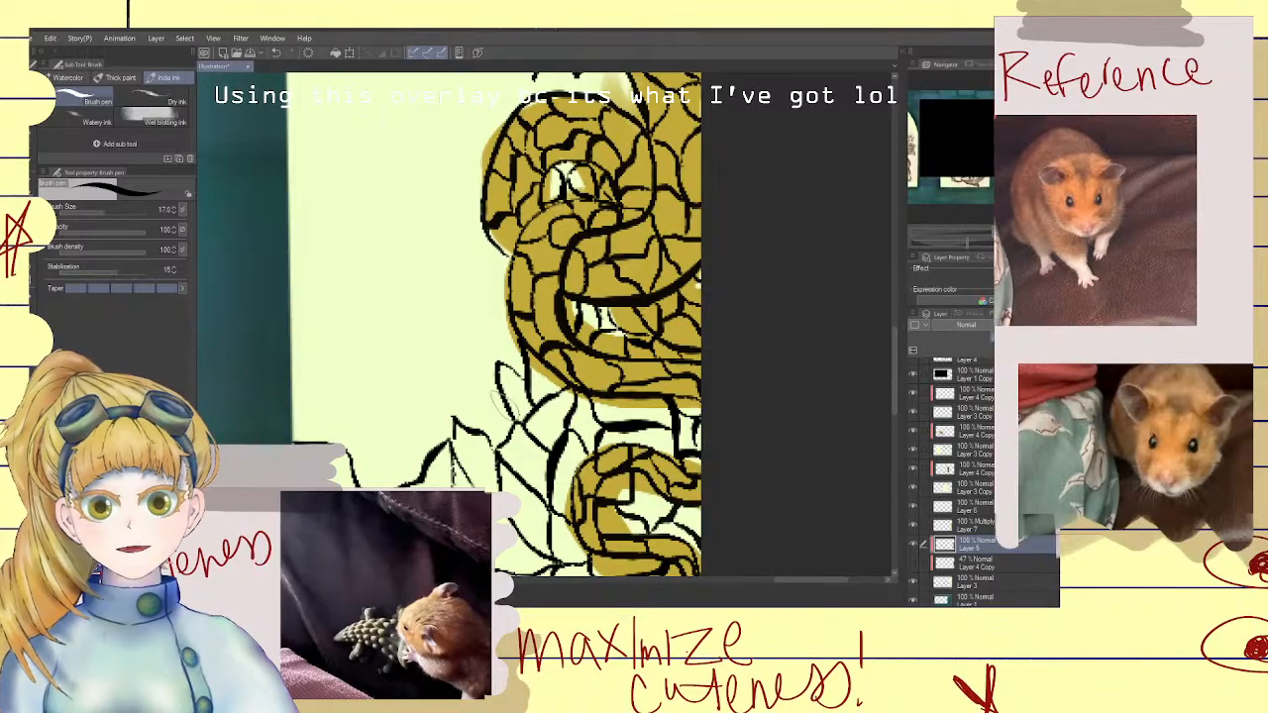
pyautogui.moveTo(487, 368)
pyautogui.mouseDown()
pyautogui.moveTo(441, 409)
pyautogui.moveTo(420, 452)
pyautogui.moveTo(441, 439)
pyautogui.moveTo(436, 394)
pyautogui.moveTo(385, 316)
pyautogui.moveTo(375, 367)
pyautogui.moveTo(384, 404)
pyautogui.moveTo(398, 437)
pyautogui.mouseUp()
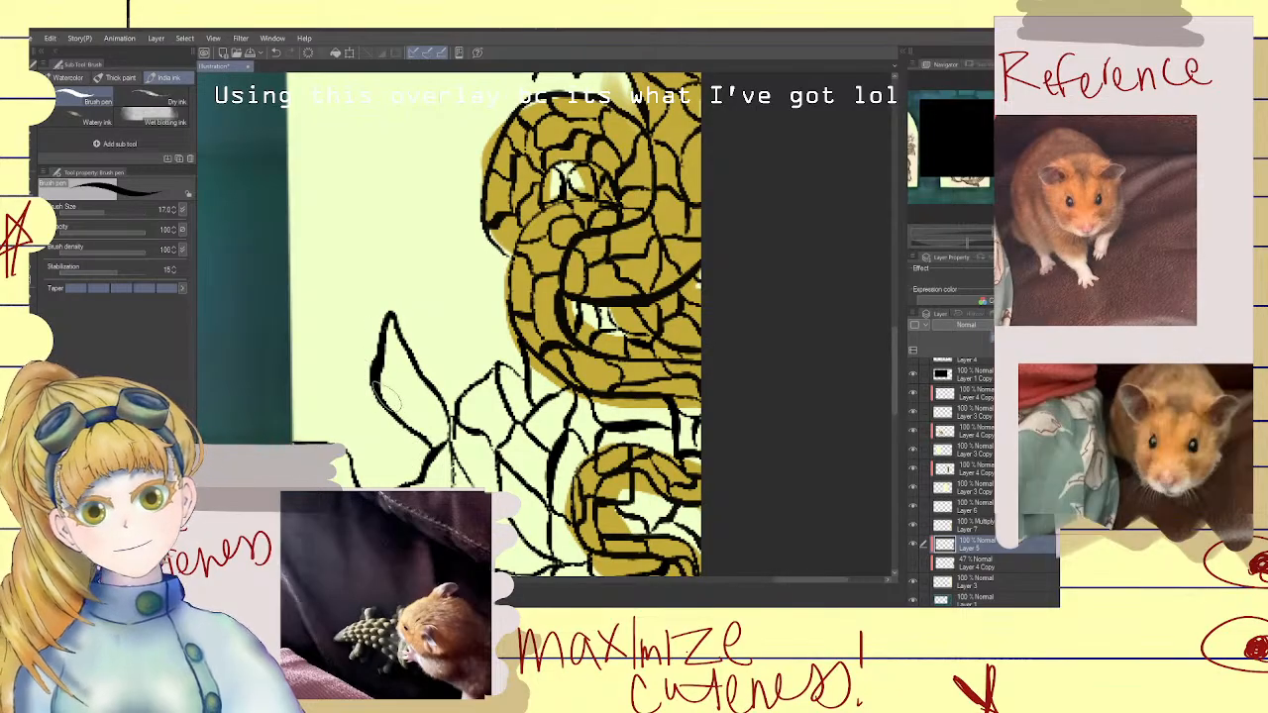
pyautogui.moveTo(381, 387)
pyautogui.mouseDown()
pyautogui.moveTo(312, 416)
pyautogui.moveTo(314, 438)
pyautogui.mouseUp()
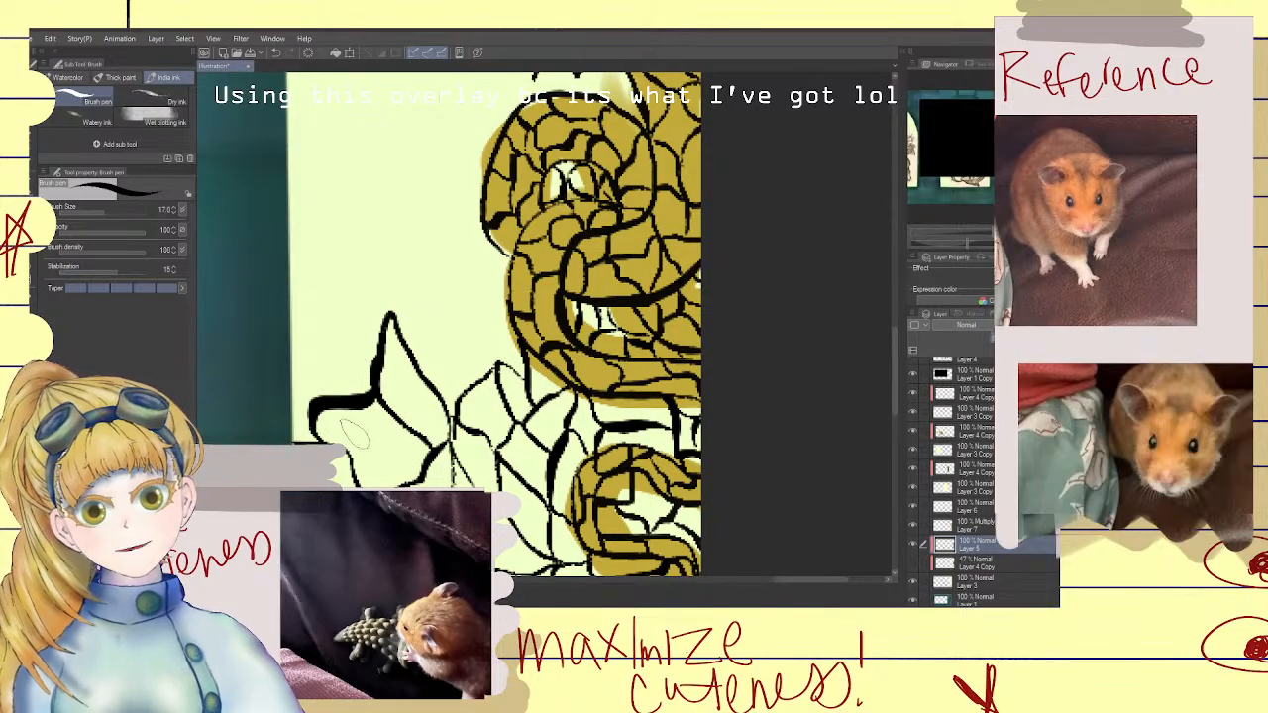
pyautogui.moveTo(371, 391)
pyautogui.mouseDown()
pyautogui.moveTo(350, 311)
pyautogui.moveTo(289, 255)
pyautogui.mouseUp()
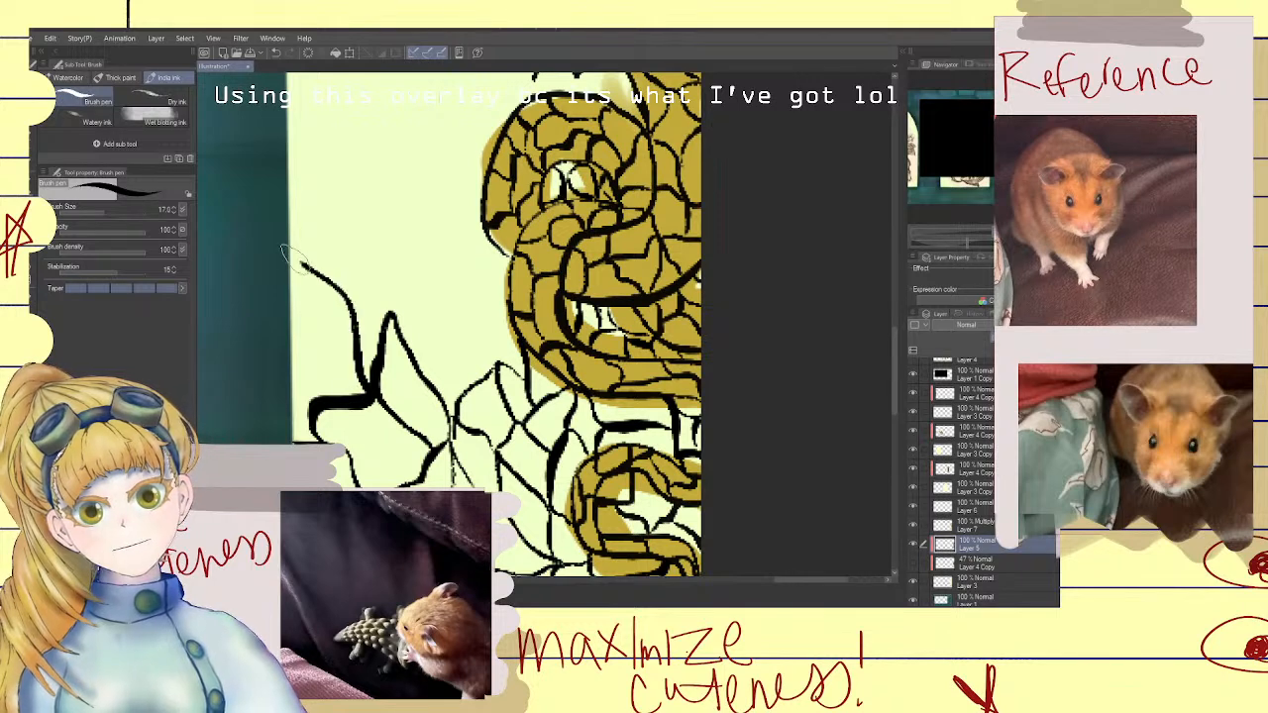
pyautogui.moveTo(372, 394); pyautogui.dragTo(285, 347)
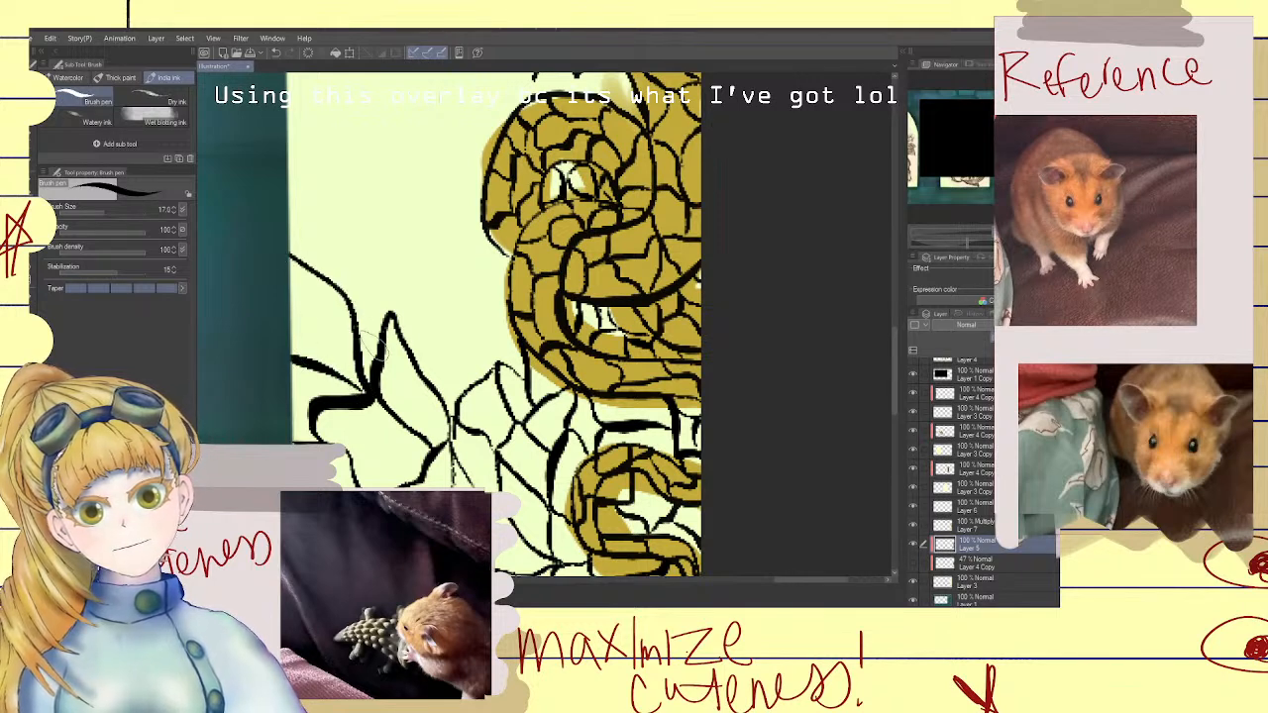
# Undo the stray strokes above the leaf-shaped panes and ink a slender pointed pane rising between them
pyautogui.moveTo(388, 303)
pyautogui.mouseDown()
pyautogui.moveTo(418, 241)
pyautogui.moveTo(373, 248)
pyautogui.mouseUp()
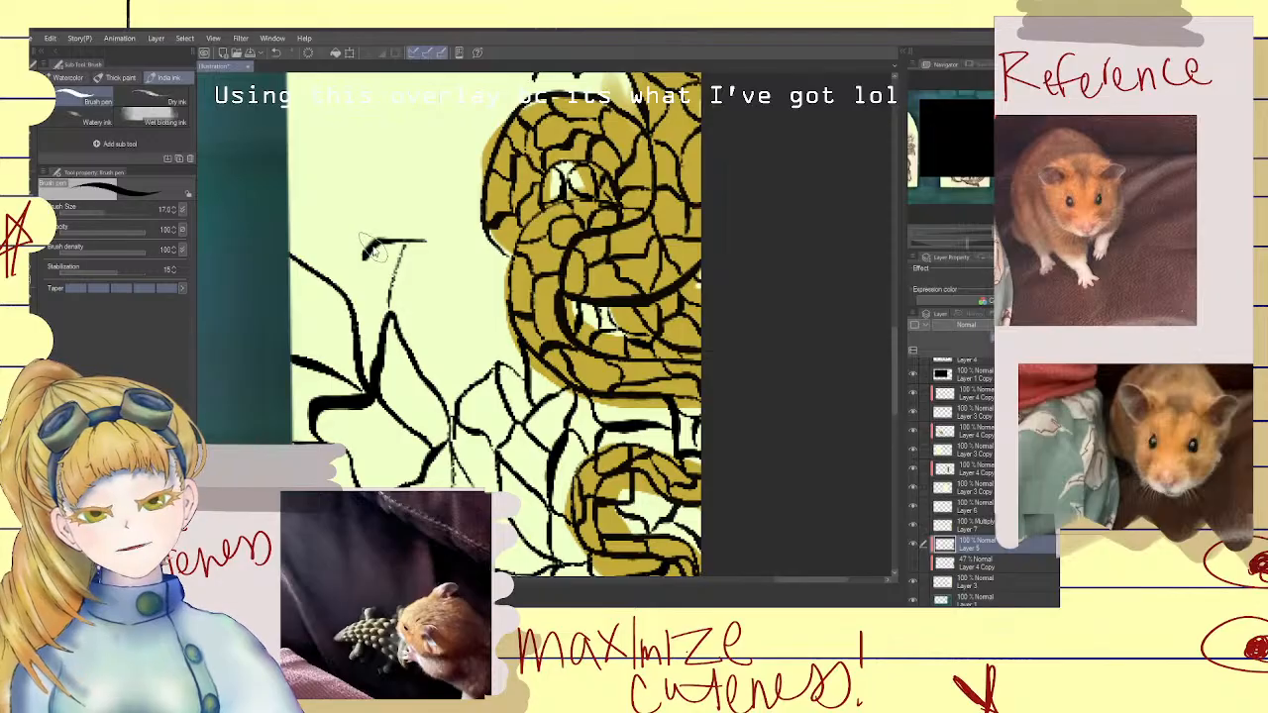
pyautogui.hotkey('ctrl', 'z')
pyautogui.hotkey('ctrl', 'z')
pyautogui.moveTo(346, 289)
pyautogui.mouseDown()
pyautogui.moveTo(368, 235)
pyautogui.moveTo(374, 299)
pyautogui.mouseUp()
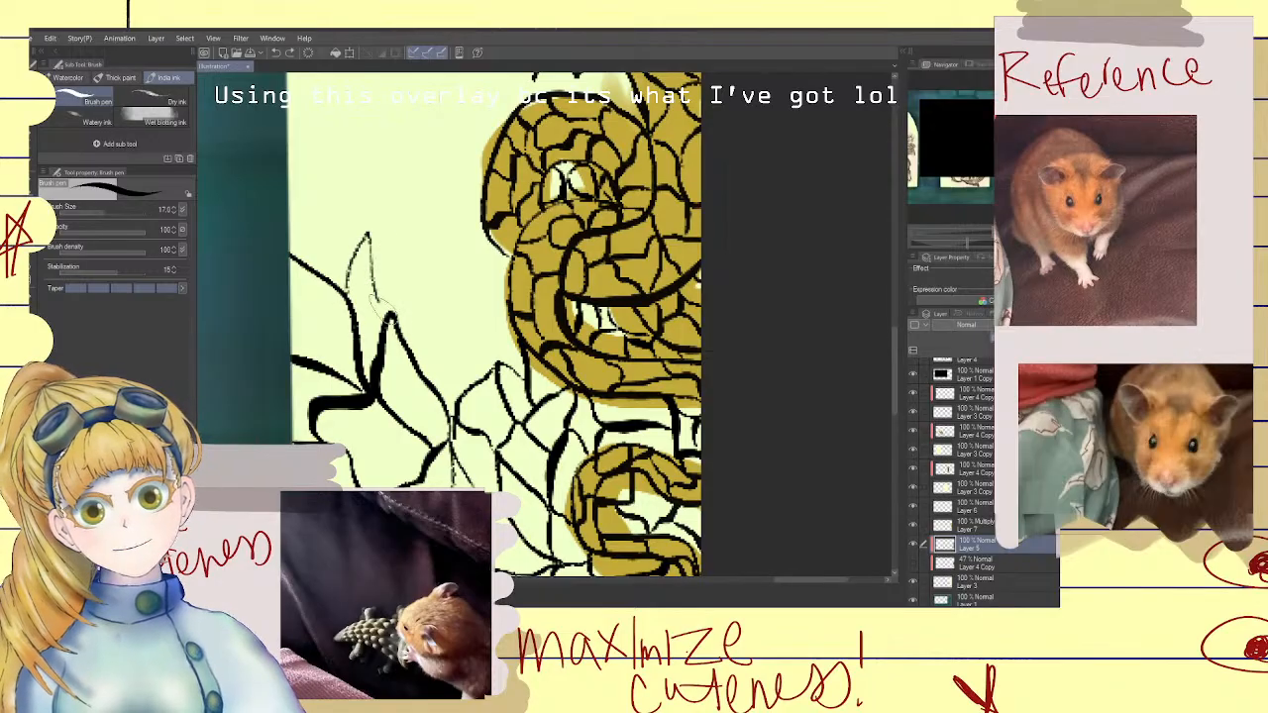
# Ink small black panes between the wing's base and the upper coil, and run a curved line down to the pointed pane
pyautogui.scroll(-4, 614, 317)
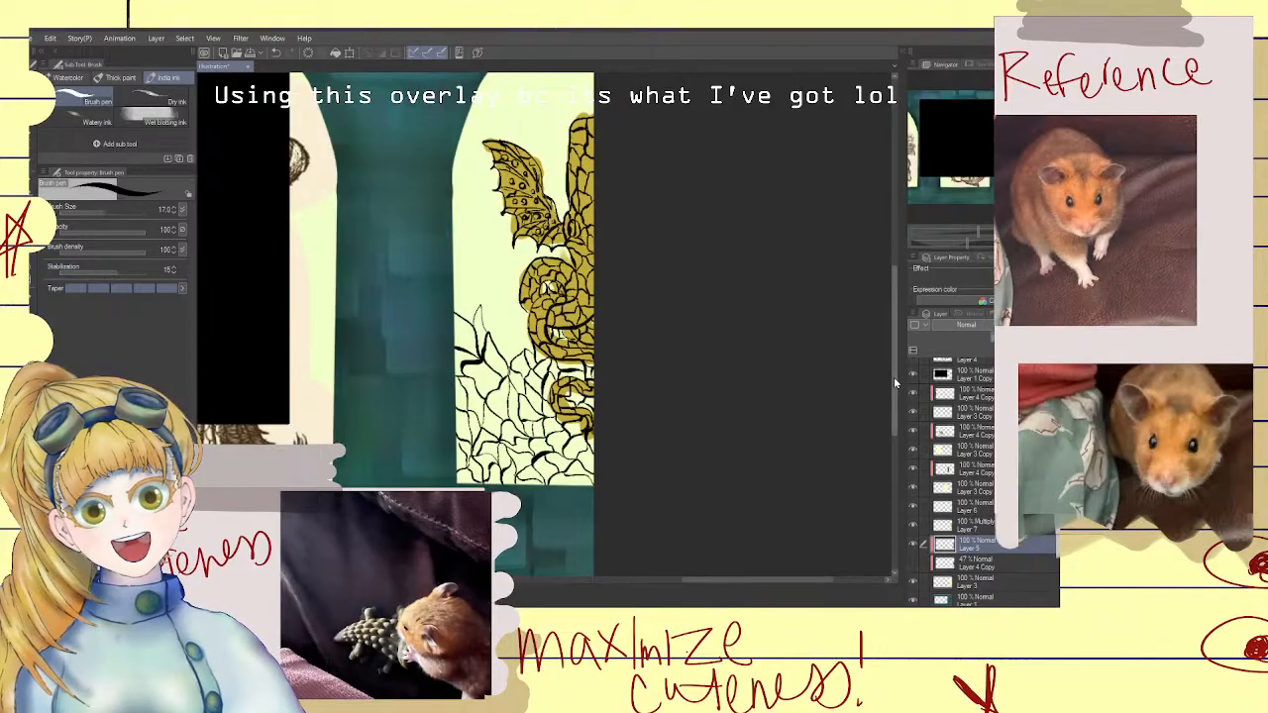
pyautogui.scroll(4, 554, 237)
pyautogui.scroll(1, 549, 327)
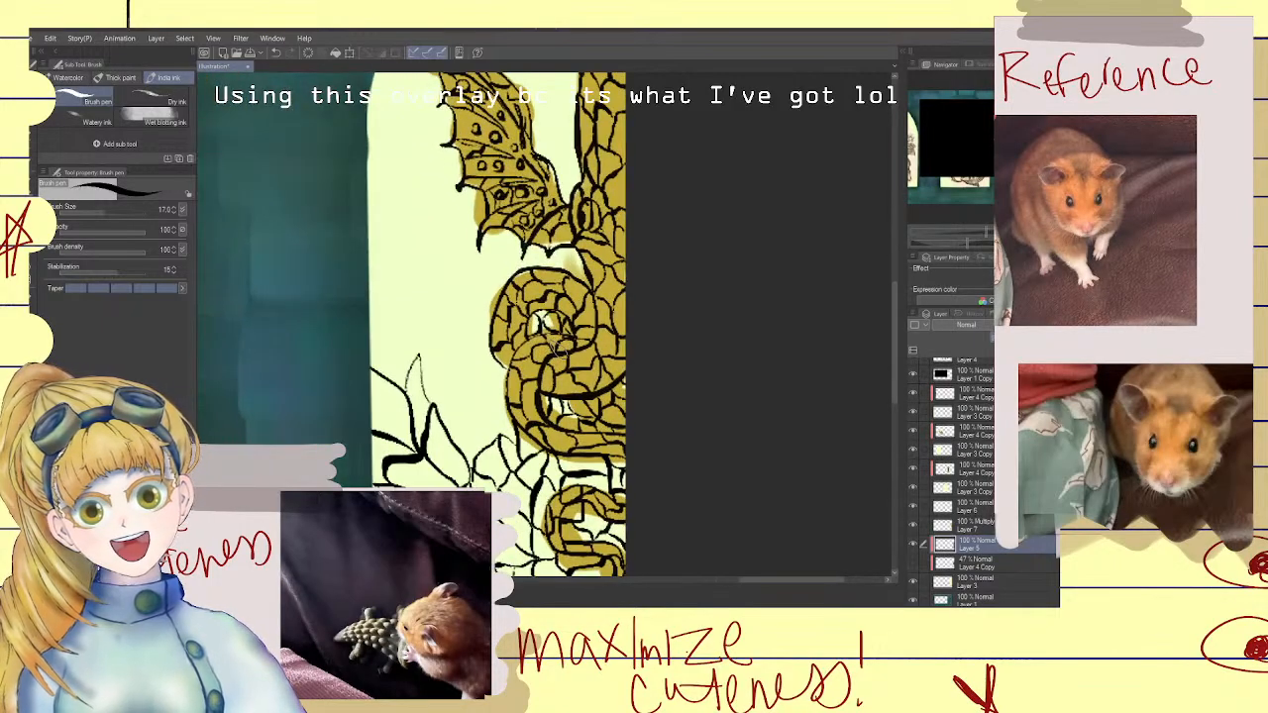
pyautogui.moveTo(565, 245)
pyautogui.mouseDown()
pyautogui.moveTo(571, 271)
pyautogui.moveTo(588, 265)
pyautogui.mouseUp()
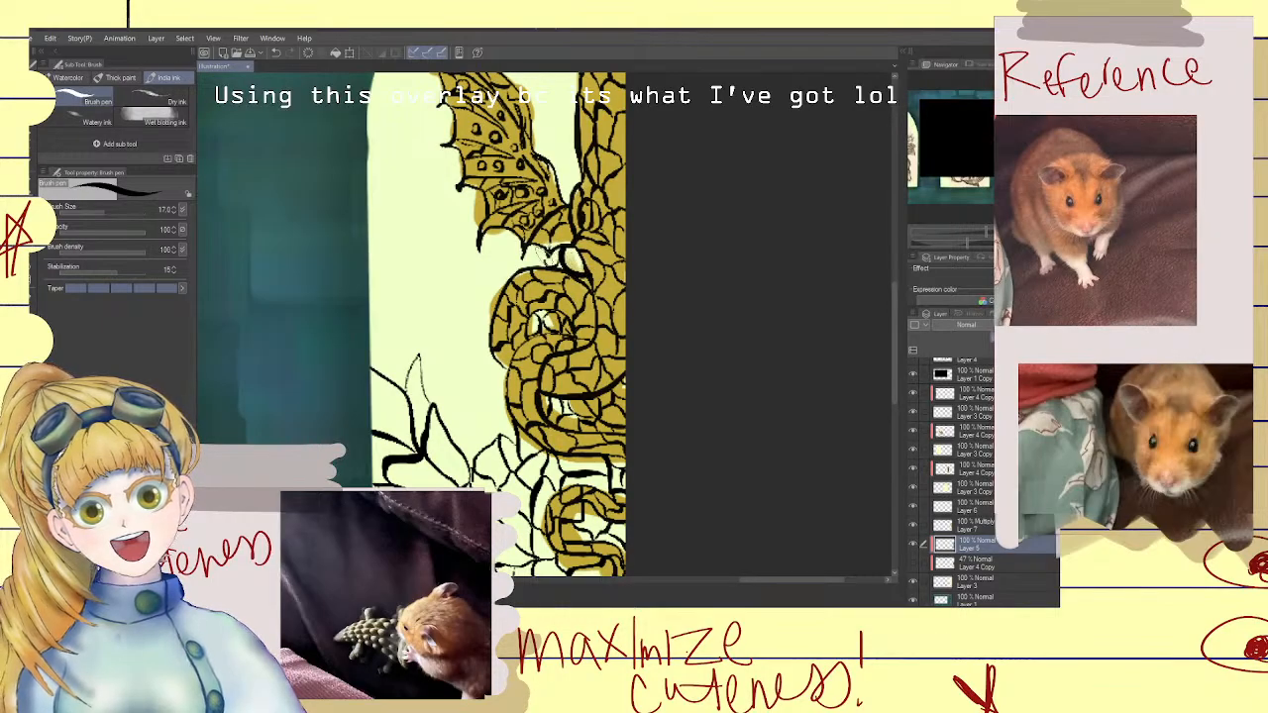
pyautogui.moveTo(547, 242); pyautogui.dragTo(533, 271)
pyautogui.moveTo(521, 267)
pyautogui.mouseDown()
pyautogui.moveTo(548, 253)
pyautogui.moveTo(495, 273)
pyautogui.moveTo(487, 238)
pyautogui.mouseUp()
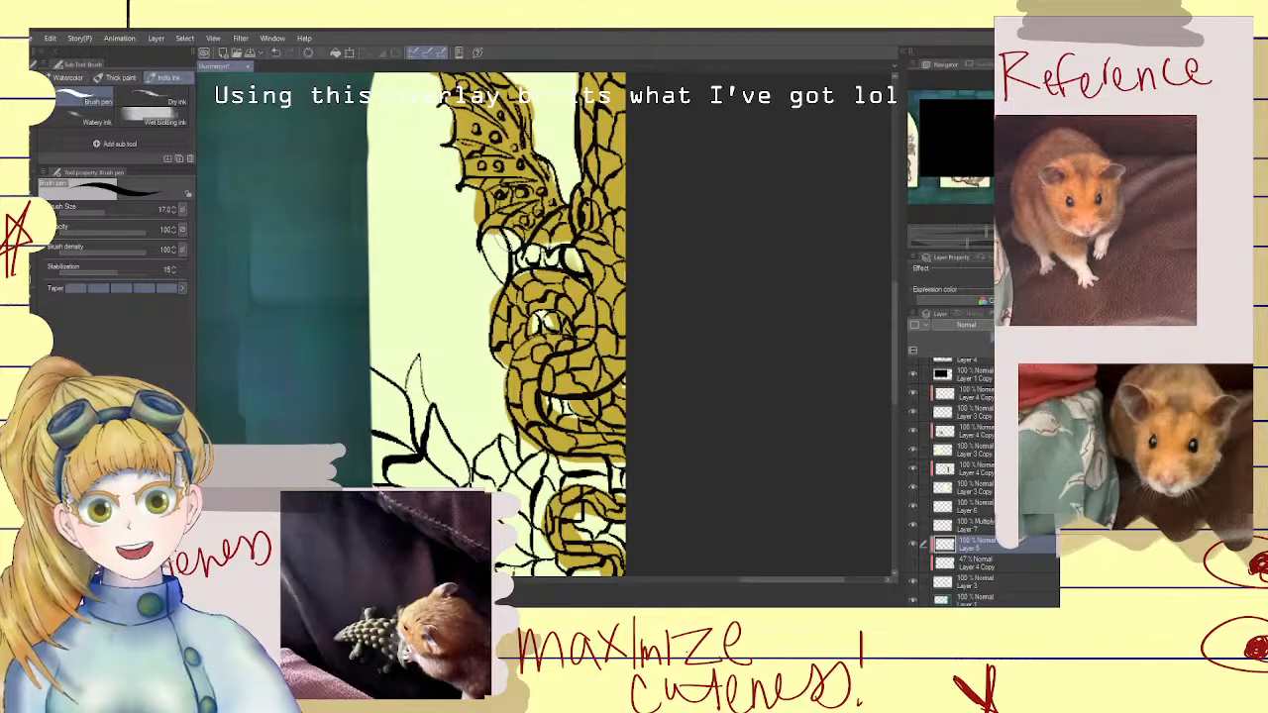
pyautogui.moveTo(492, 233); pyautogui.dragTo(510, 258)
pyautogui.moveTo(485, 240)
pyautogui.mouseDown()
pyautogui.moveTo(505, 274)
pyautogui.moveTo(458, 310)
pyautogui.moveTo(431, 365)
pyautogui.moveTo(418, 359)
pyautogui.moveTo(471, 396)
pyautogui.moveTo(426, 411)
pyautogui.moveTo(474, 399)
pyautogui.moveTo(463, 396)
pyautogui.mouseUp()
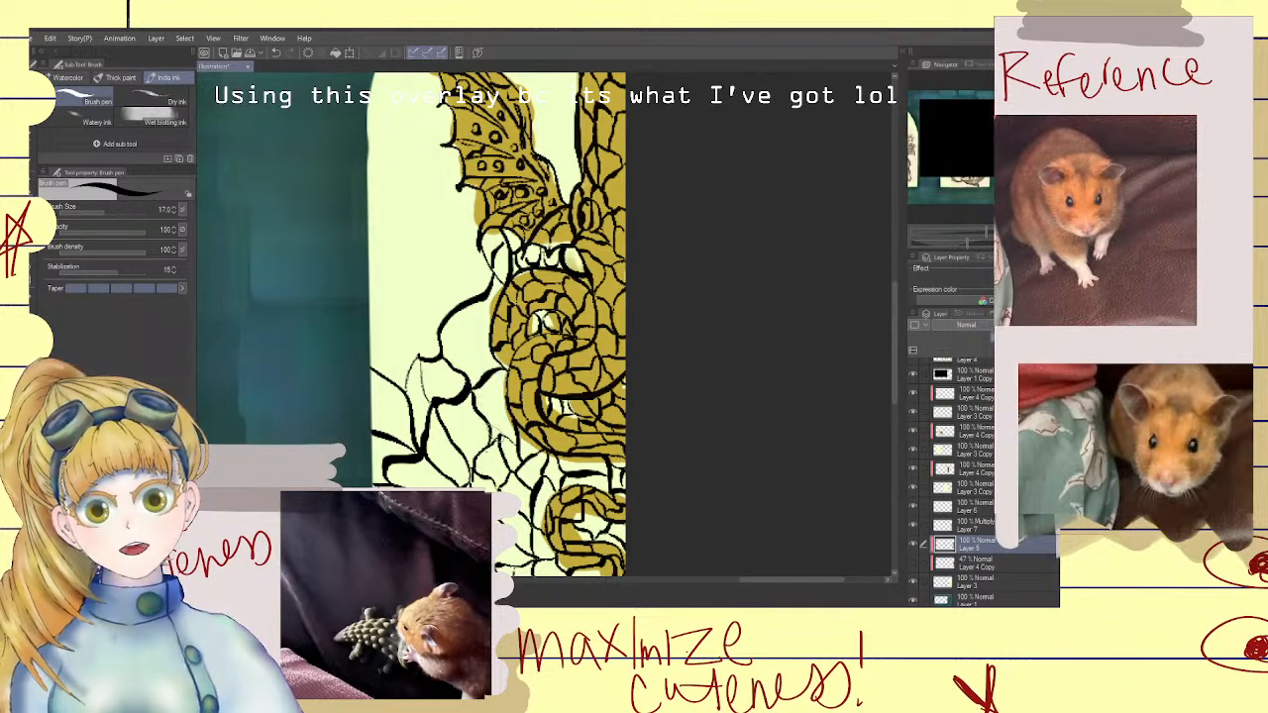
# Divide the strip along the outer edge of the upper coils with thin black lines, undoing the last extra stroke
pyautogui.moveTo(498, 438); pyautogui.dragTo(494, 356)
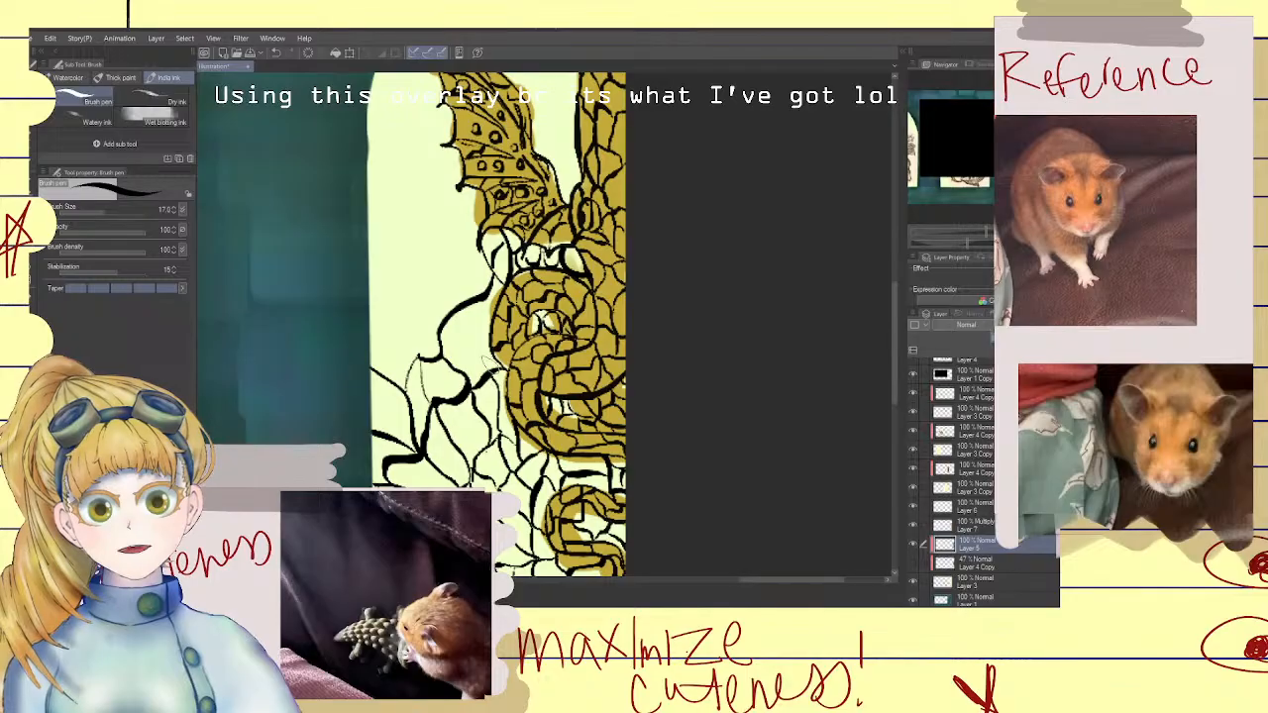
pyautogui.moveTo(483, 297); pyautogui.dragTo(483, 364)
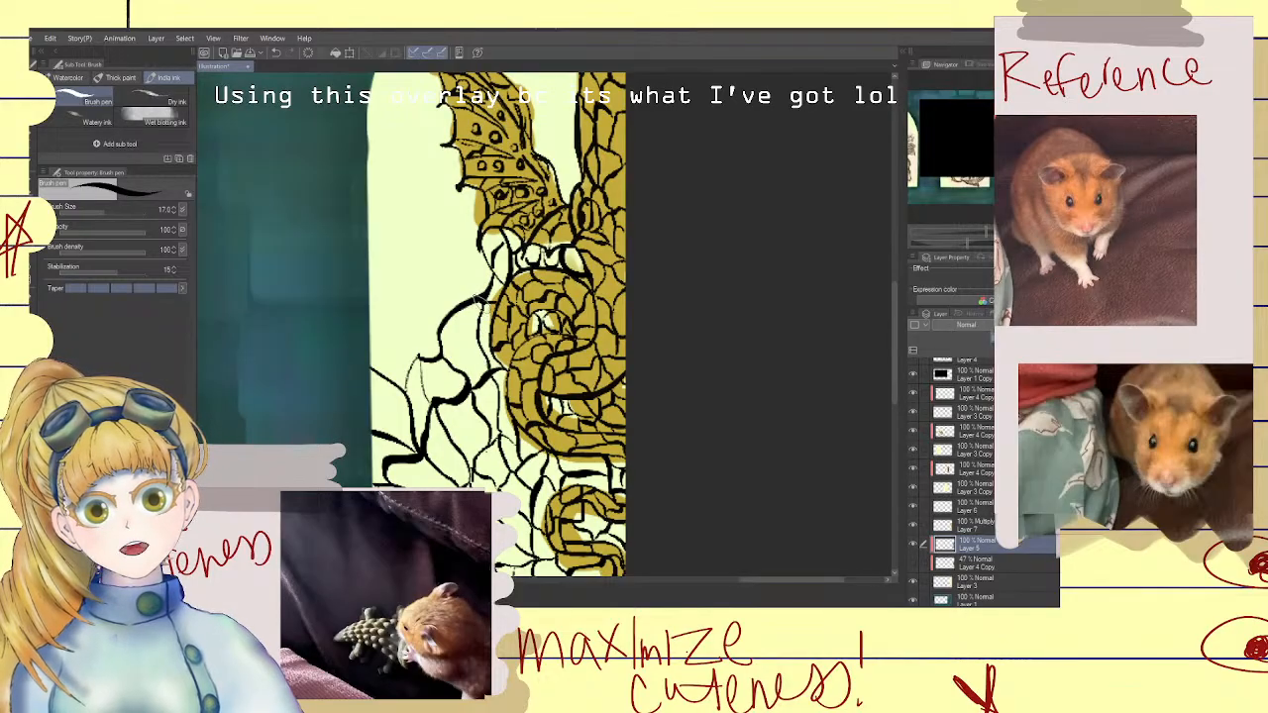
pyautogui.moveTo(481, 295)
pyautogui.mouseDown()
pyautogui.moveTo(471, 358)
pyautogui.moveTo(450, 336)
pyautogui.moveTo(423, 356)
pyautogui.moveTo(492, 367)
pyautogui.mouseUp()
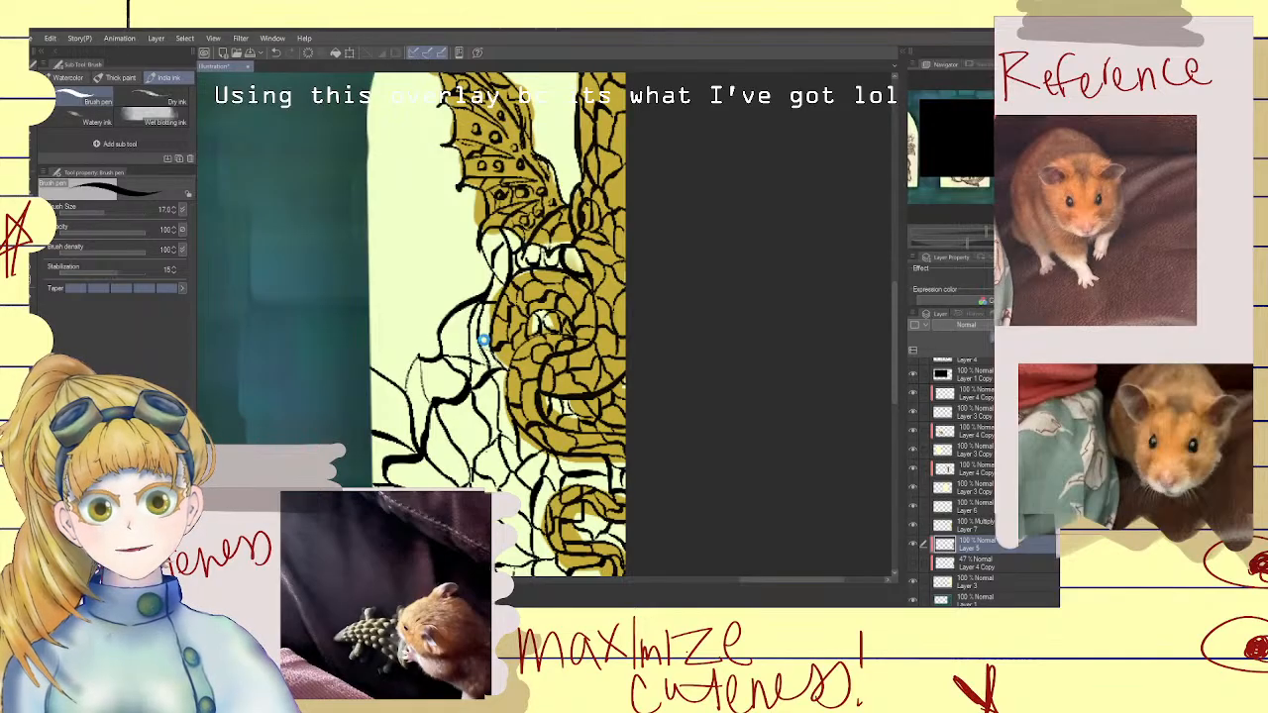
pyautogui.hotkey('ctrl', 'z')
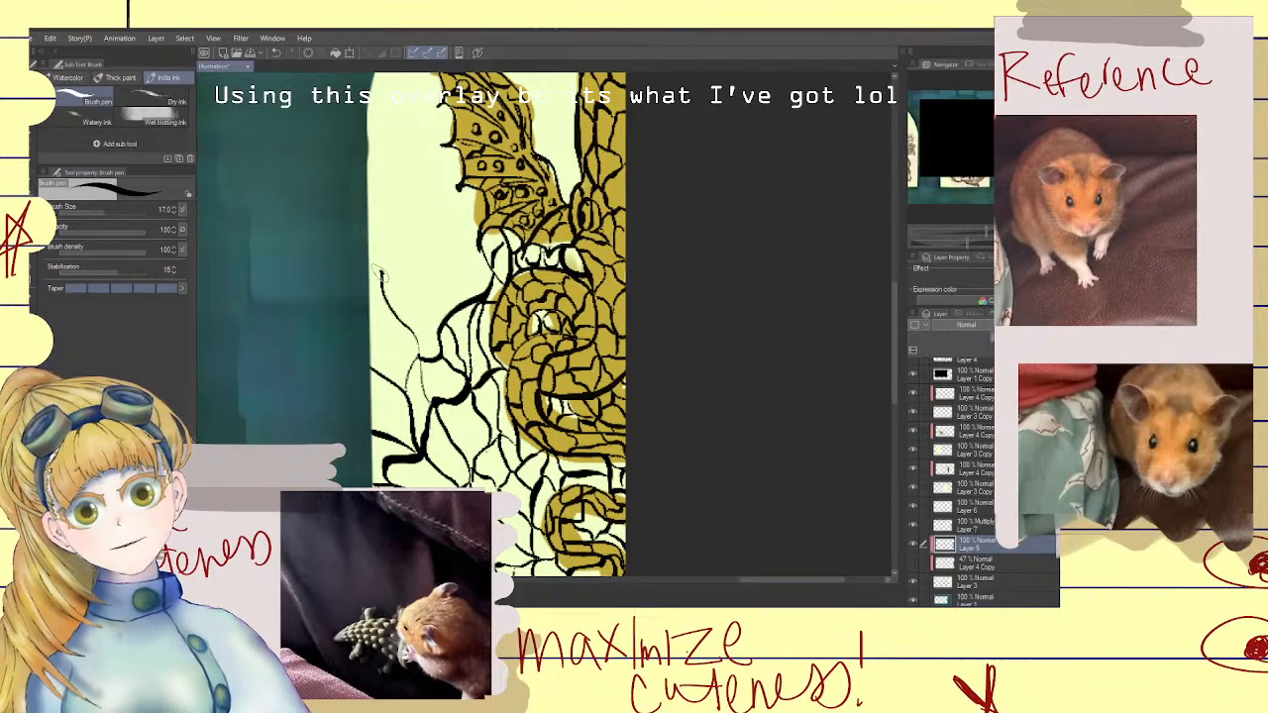
# Ink rounded panes above the leaf shapes, from the panel's left border up to the wing's lower tip
pyautogui.moveTo(382, 267)
pyautogui.mouseDown()
pyautogui.moveTo(369, 296)
pyautogui.moveTo(406, 304)
pyautogui.moveTo(383, 281)
pyautogui.moveTo(390, 261)
pyautogui.moveTo(438, 315)
pyautogui.mouseUp()
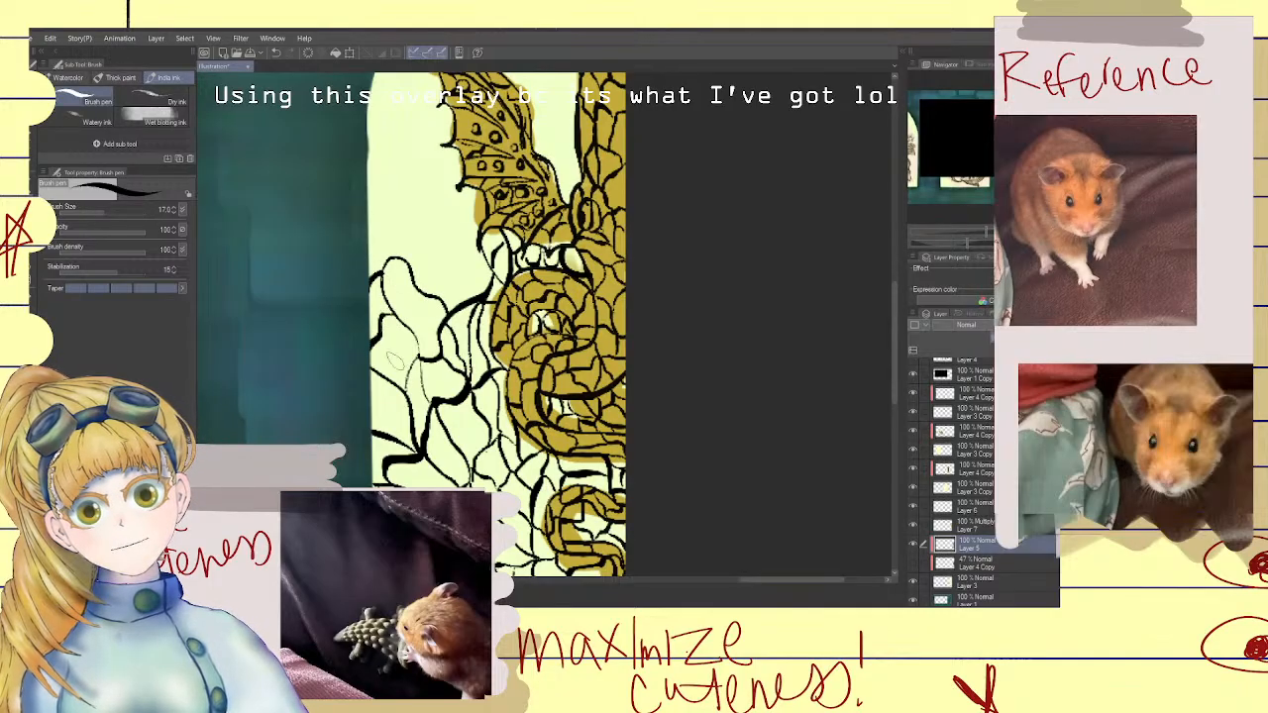
pyautogui.moveTo(493, 259)
pyautogui.mouseDown()
pyautogui.moveTo(459, 264)
pyautogui.moveTo(451, 290)
pyautogui.moveTo(424, 305)
pyautogui.mouseUp()
pyautogui.moveTo(463, 254)
pyautogui.mouseDown()
pyautogui.moveTo(442, 236)
pyautogui.moveTo(392, 256)
pyautogui.moveTo(456, 211)
pyautogui.mouseUp()
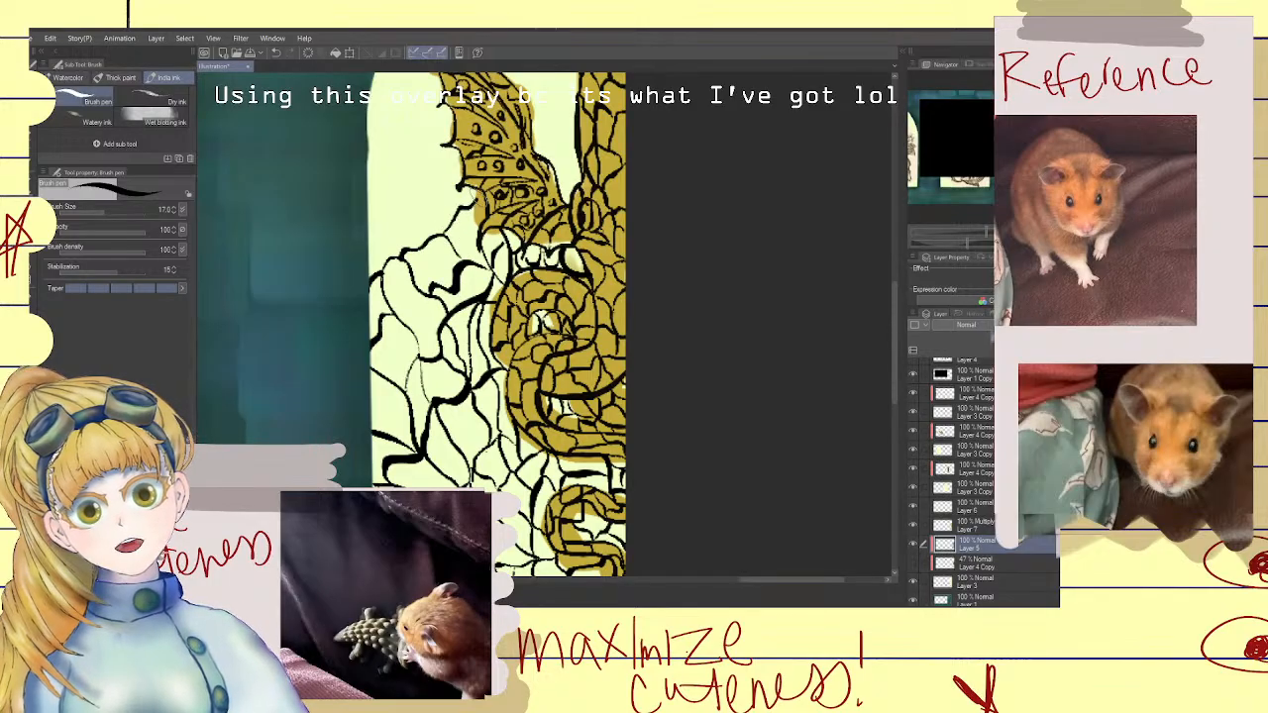
# Ink black panes in the gap between the wing and the neck, and narrow panes along the wing's scalloped outer edge
pyautogui.scroll(-8, 492, 222)
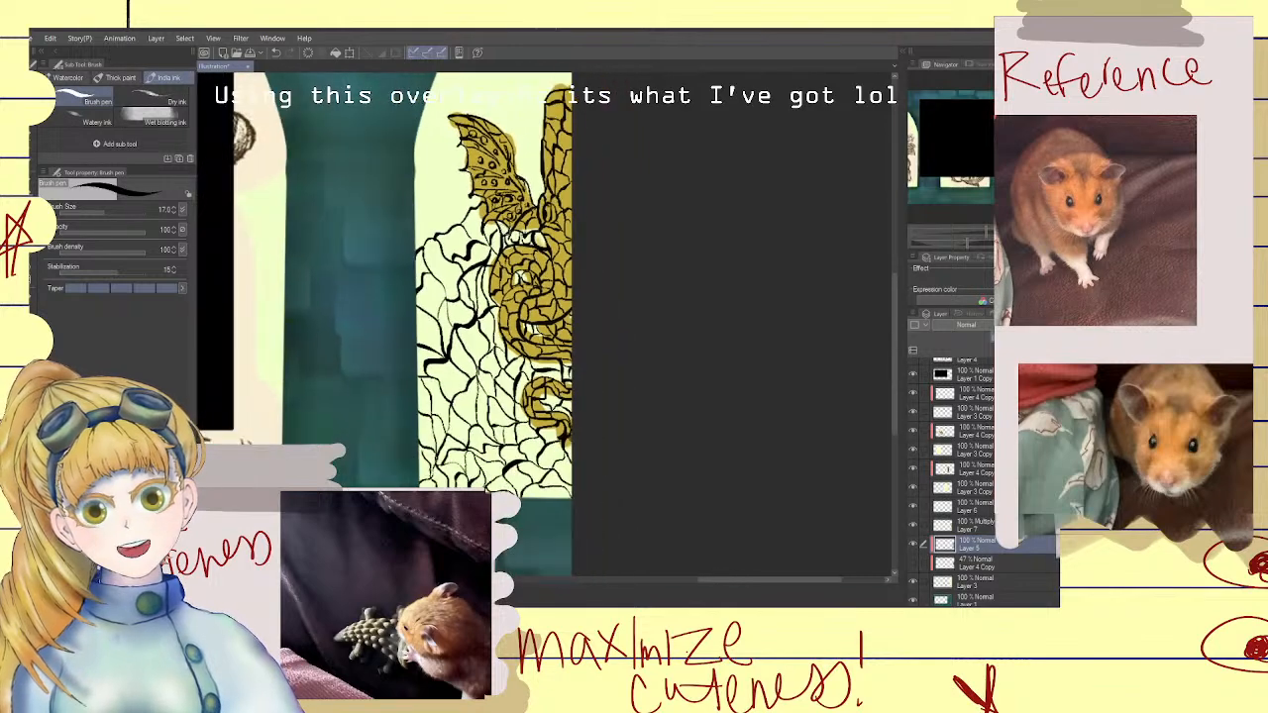
pyautogui.scroll(2, 507, 236)
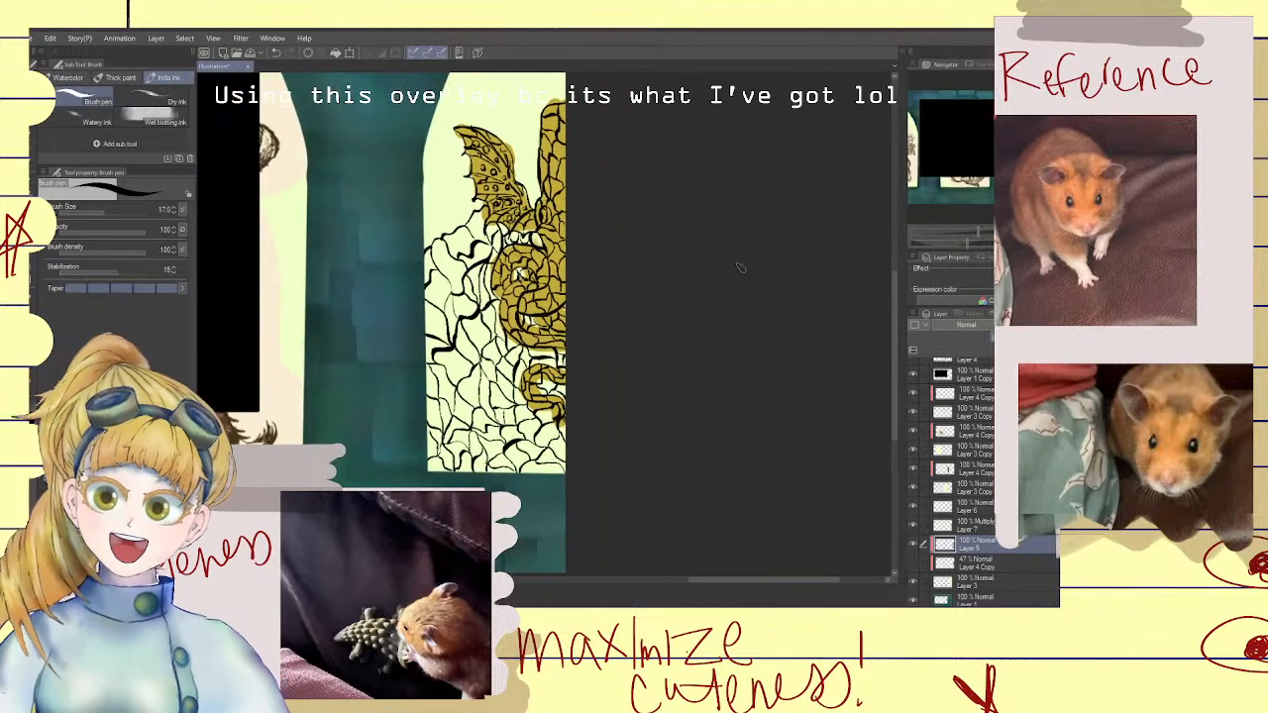
pyautogui.moveTo(894, 312); pyautogui.dragTo(893, 272)
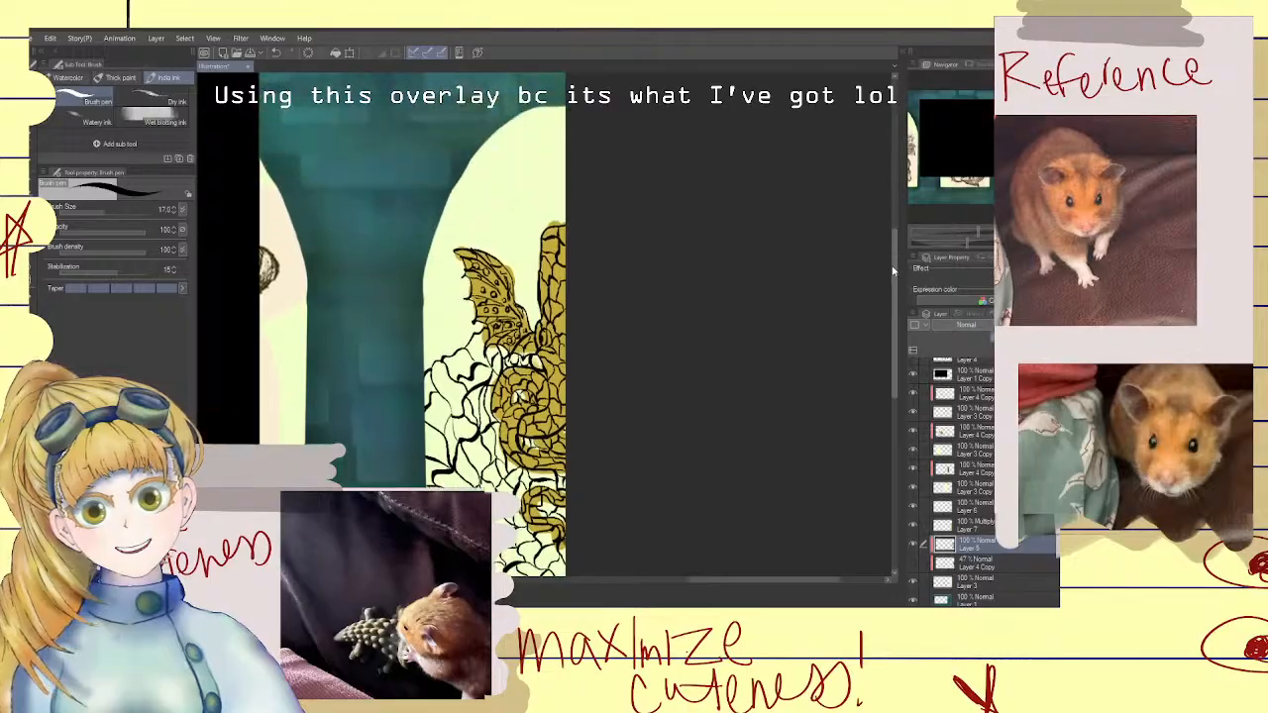
pyautogui.scroll(5, 608, 286)
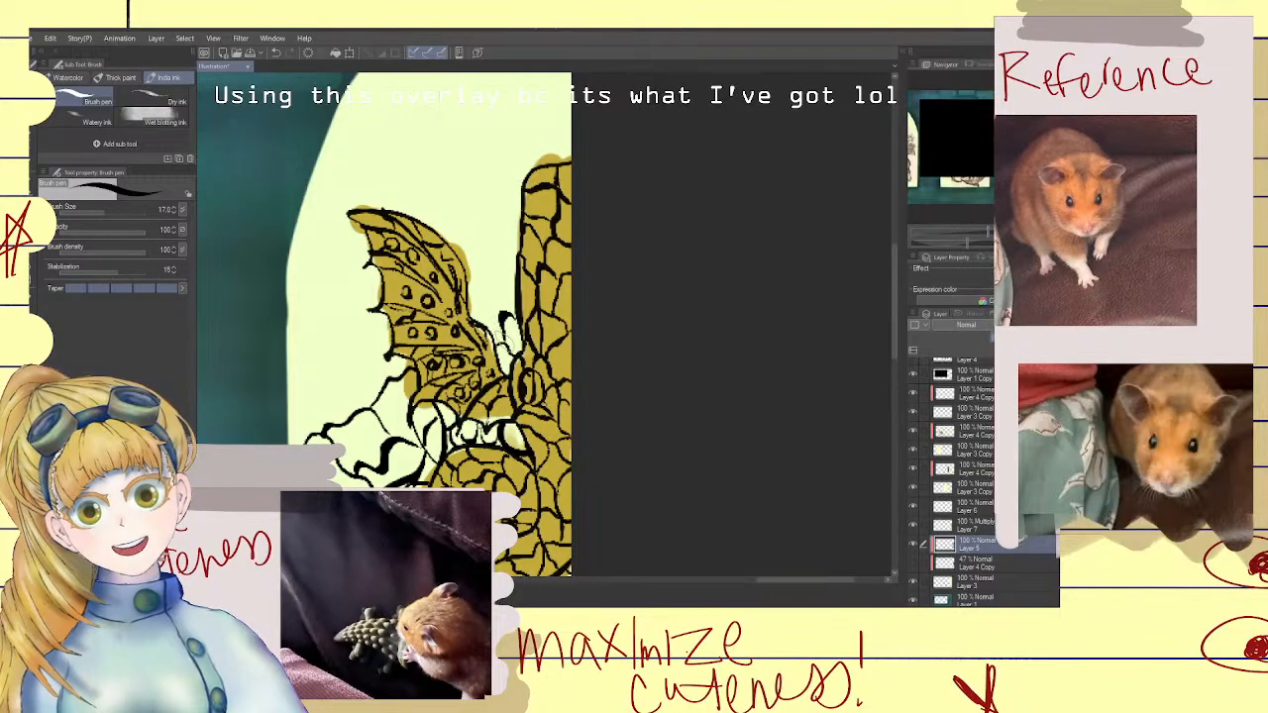
pyautogui.moveTo(499, 316)
pyautogui.mouseDown()
pyautogui.moveTo(509, 247)
pyautogui.moveTo(486, 270)
pyautogui.moveTo(474, 248)
pyautogui.moveTo(509, 188)
pyautogui.mouseUp()
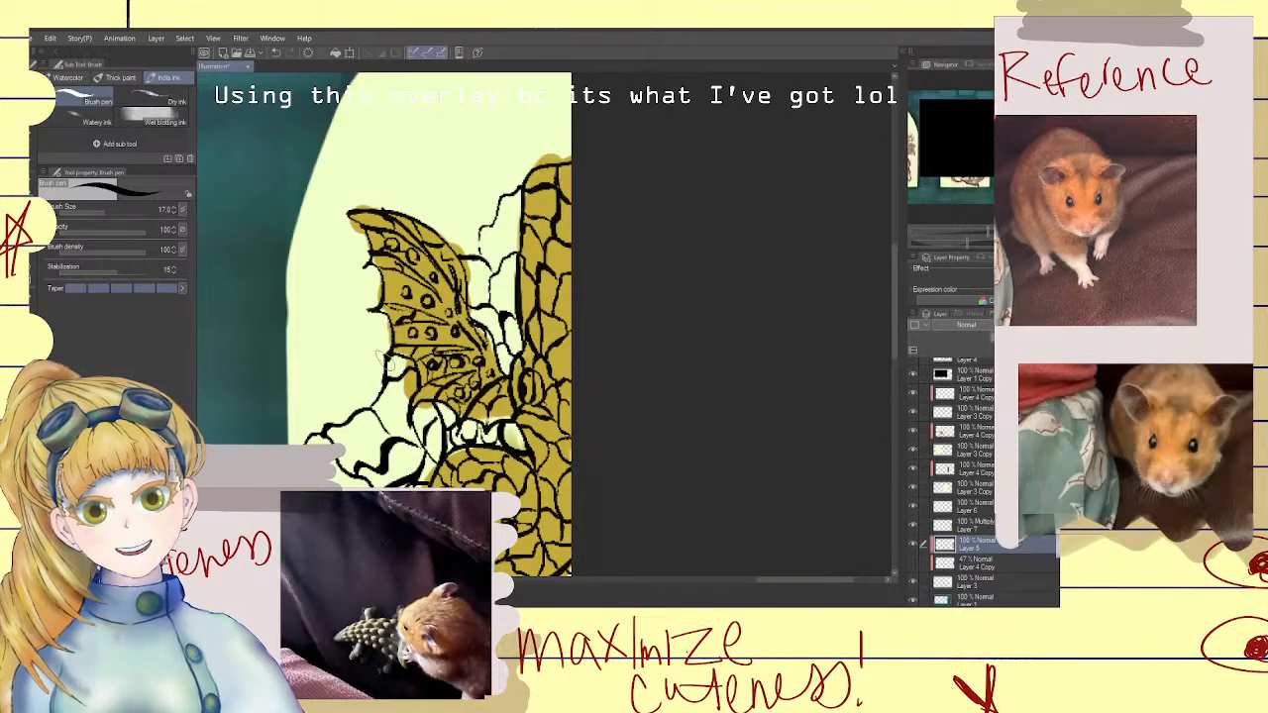
pyautogui.moveTo(384, 360)
pyautogui.mouseDown()
pyautogui.moveTo(366, 375)
pyautogui.moveTo(361, 424)
pyautogui.mouseUp()
pyautogui.moveTo(386, 332); pyautogui.dragTo(373, 357)
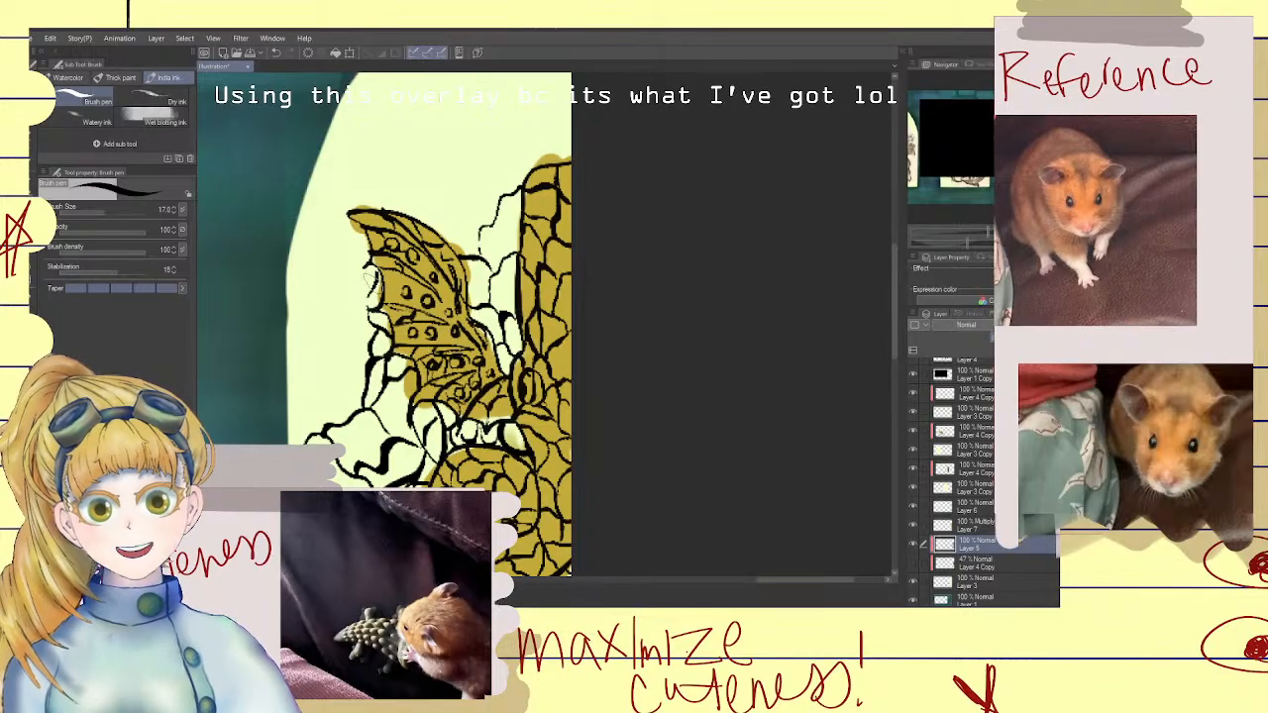
pyautogui.moveTo(372, 282); pyautogui.dragTo(341, 214)
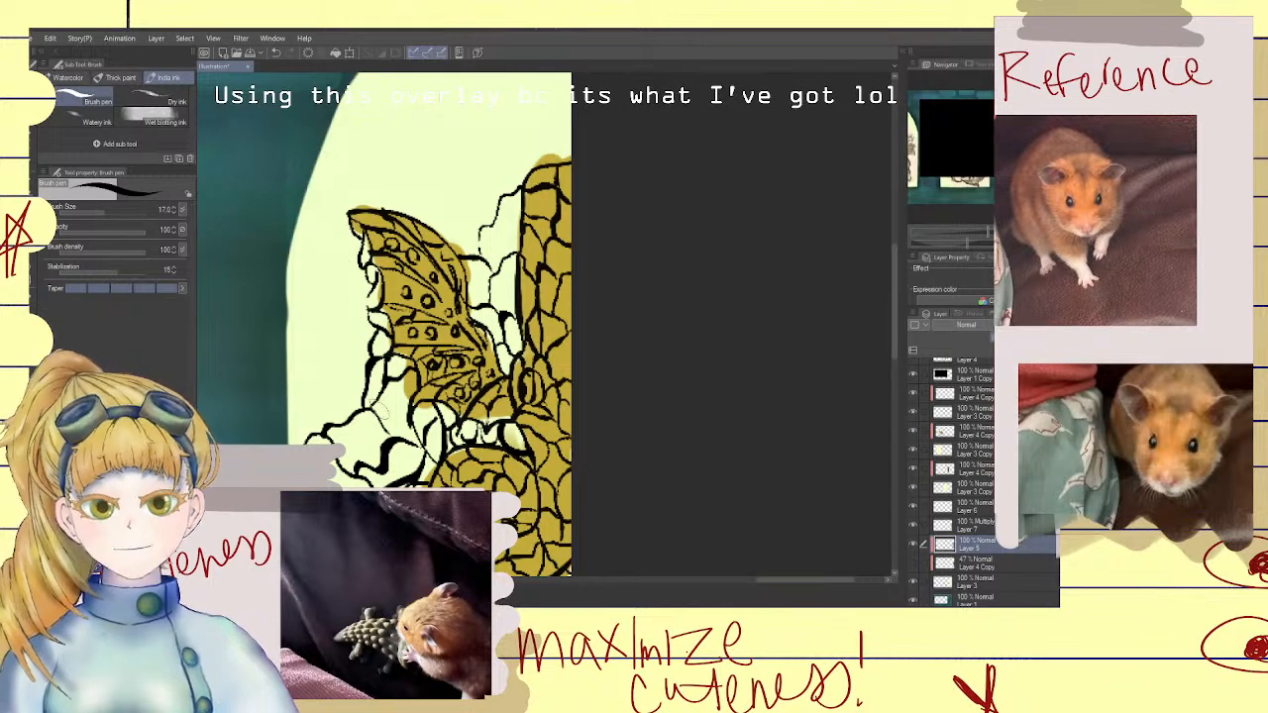
# Fill the area between the wing and the panel's left border with rounded panes, continuing them in an arc over the wing's top
pyautogui.moveTo(323, 438)
pyautogui.mouseDown()
pyautogui.moveTo(367, 333)
pyautogui.moveTo(372, 365)
pyautogui.moveTo(361, 359)
pyautogui.moveTo(344, 395)
pyautogui.moveTo(325, 408)
pyautogui.moveTo(304, 375)
pyautogui.moveTo(298, 396)
pyautogui.moveTo(272, 403)
pyautogui.moveTo(300, 406)
pyautogui.moveTo(302, 433)
pyautogui.moveTo(300, 325)
pyautogui.moveTo(324, 321)
pyautogui.moveTo(333, 335)
pyautogui.moveTo(362, 278)
pyautogui.moveTo(351, 267)
pyautogui.moveTo(332, 287)
pyautogui.moveTo(350, 302)
pyautogui.moveTo(327, 273)
pyautogui.moveTo(307, 277)
pyautogui.moveTo(309, 325)
pyautogui.mouseUp()
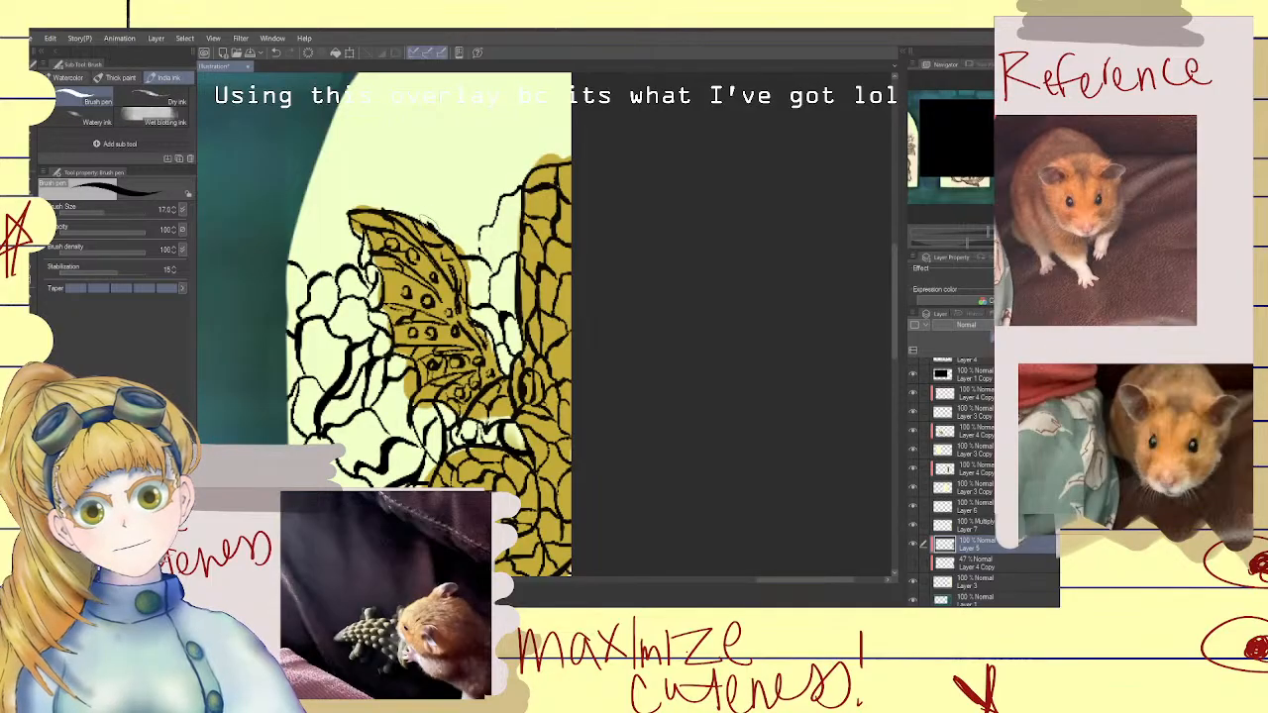
pyautogui.moveTo(426, 222)
pyautogui.mouseDown()
pyautogui.moveTo(469, 211)
pyautogui.moveTo(484, 230)
pyautogui.moveTo(467, 208)
pyautogui.moveTo(438, 220)
pyautogui.moveTo(430, 186)
pyautogui.moveTo(396, 178)
pyautogui.moveTo(380, 204)
pyautogui.moveTo(373, 194)
pyautogui.moveTo(421, 176)
pyautogui.moveTo(507, 202)
pyautogui.mouseUp()
pyautogui.moveTo(347, 214)
pyautogui.mouseDown()
pyautogui.moveTo(315, 255)
pyautogui.moveTo(337, 275)
pyautogui.mouseUp()
pyautogui.moveTo(320, 220)
pyautogui.mouseDown()
pyautogui.moveTo(309, 181)
pyautogui.moveTo(330, 178)
pyautogui.moveTo(315, 178)
pyautogui.moveTo(343, 155)
pyautogui.moveTo(406, 188)
pyautogui.mouseUp()
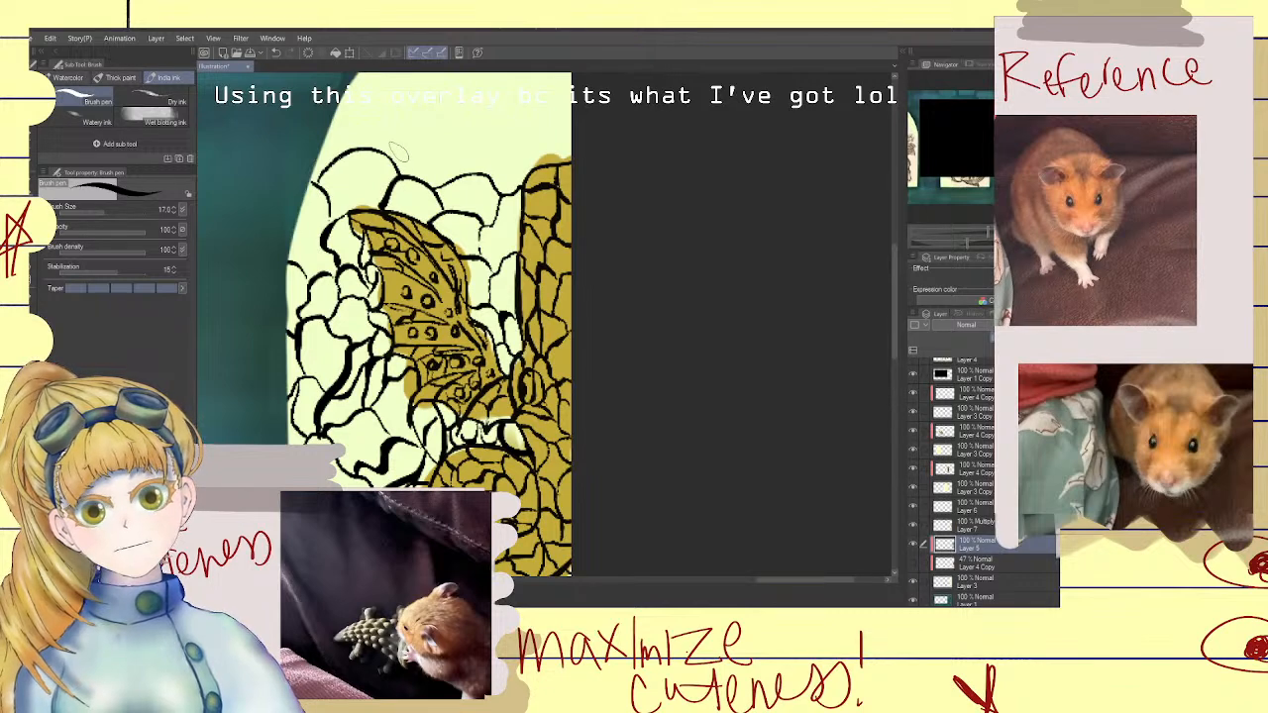
# Ink a row of larger rounded and blocky panes above the wing and neck, from the panel's right edge to its curved left border
pyautogui.scroll(-4, 426, 297)
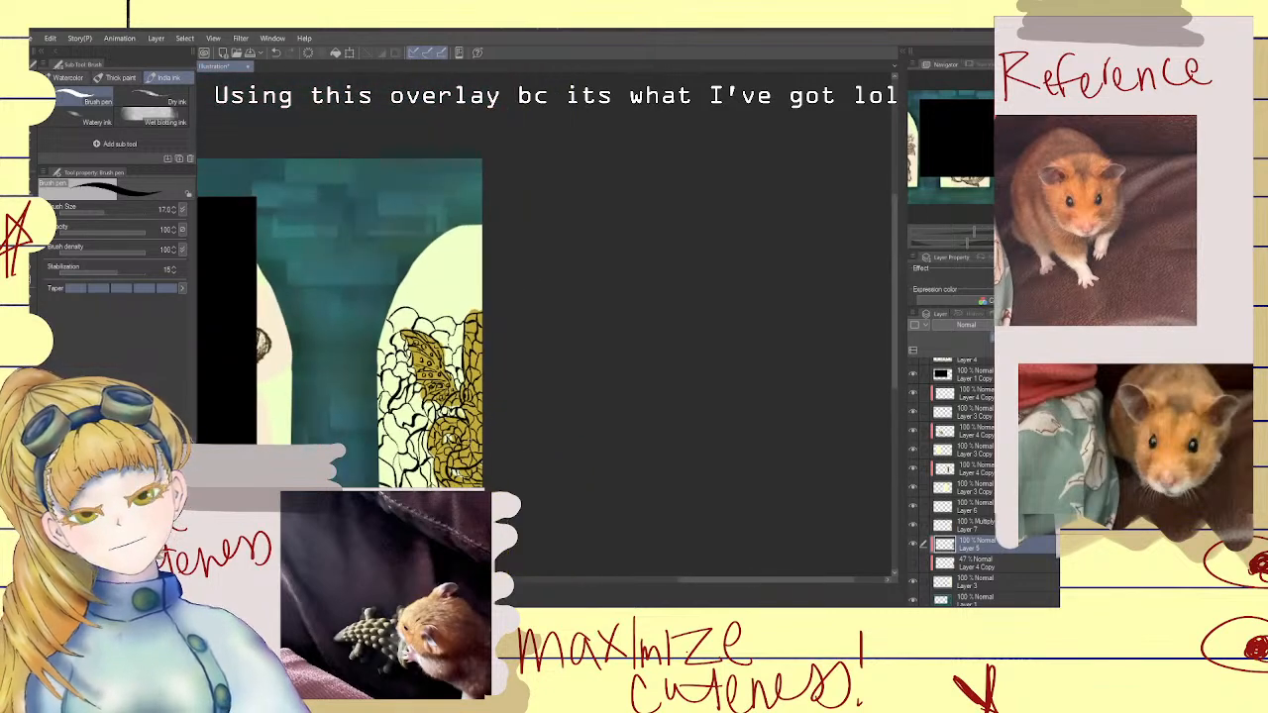
pyautogui.moveTo(894, 339); pyautogui.dragTo(893, 377)
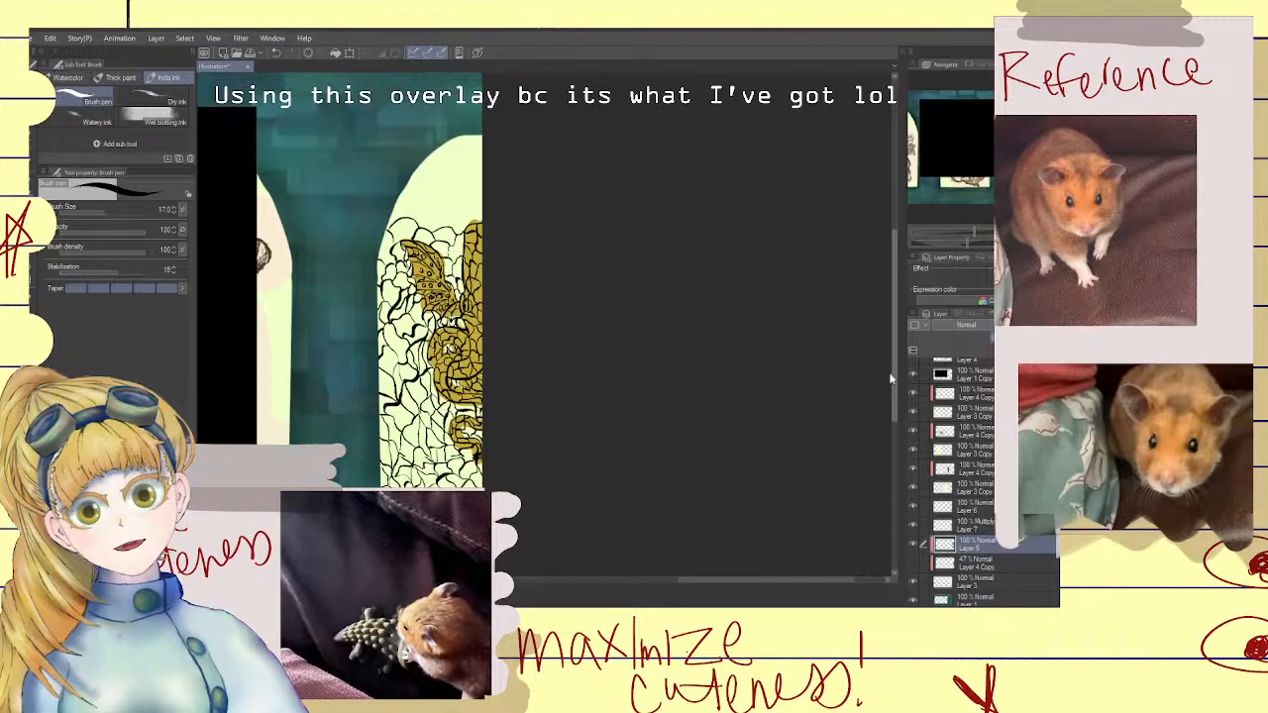
pyautogui.scroll(1, 439, 339)
pyautogui.scroll(1, 466, 297)
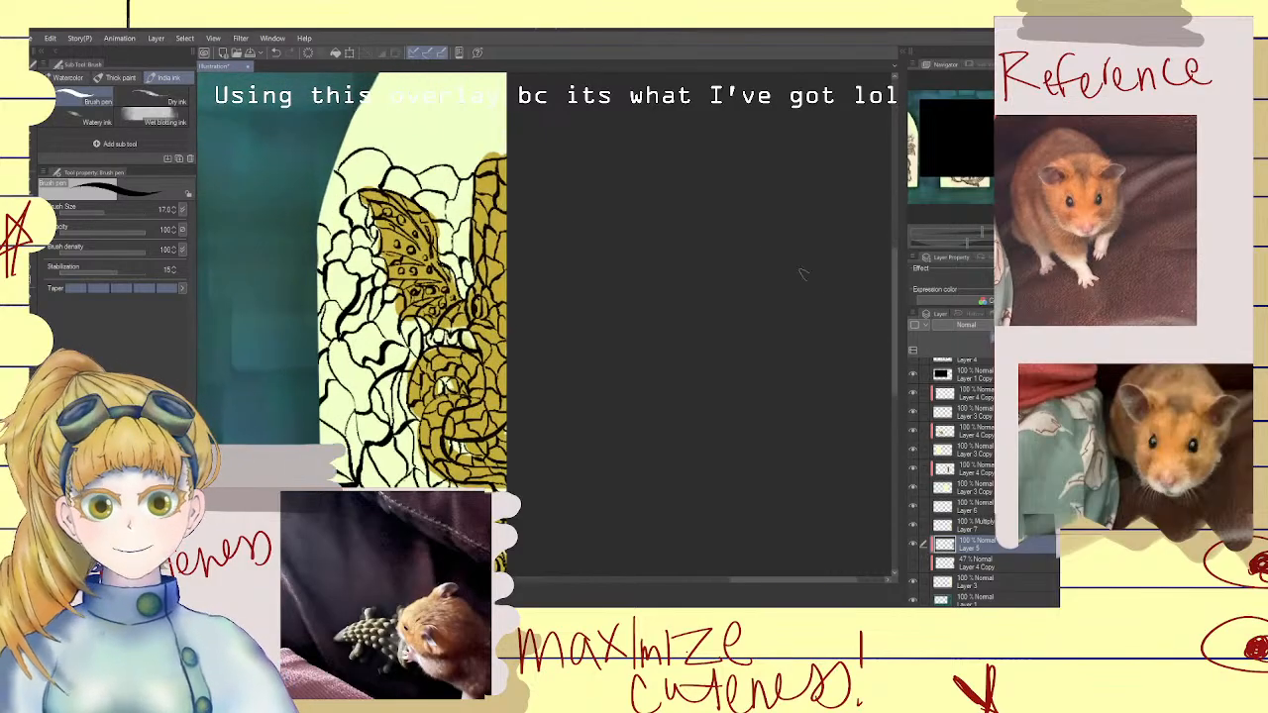
pyautogui.moveTo(892, 324); pyautogui.dragTo(891, 294)
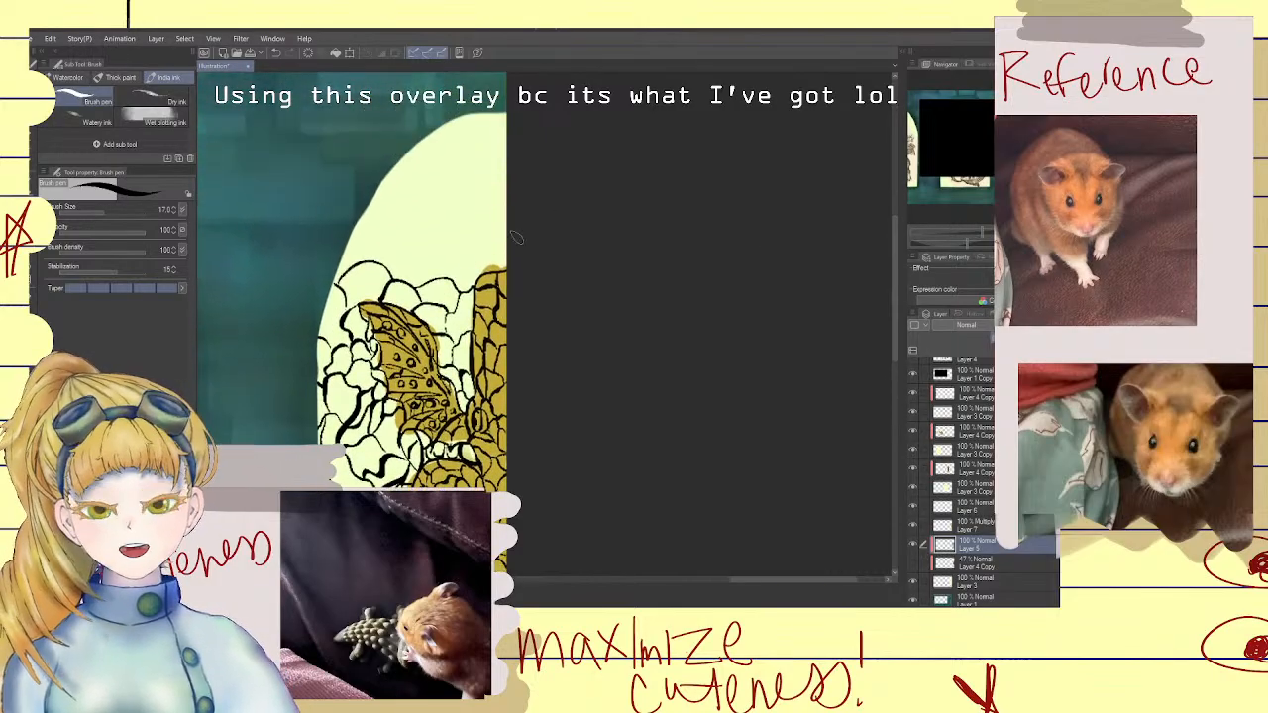
pyautogui.scroll(1, 517, 238)
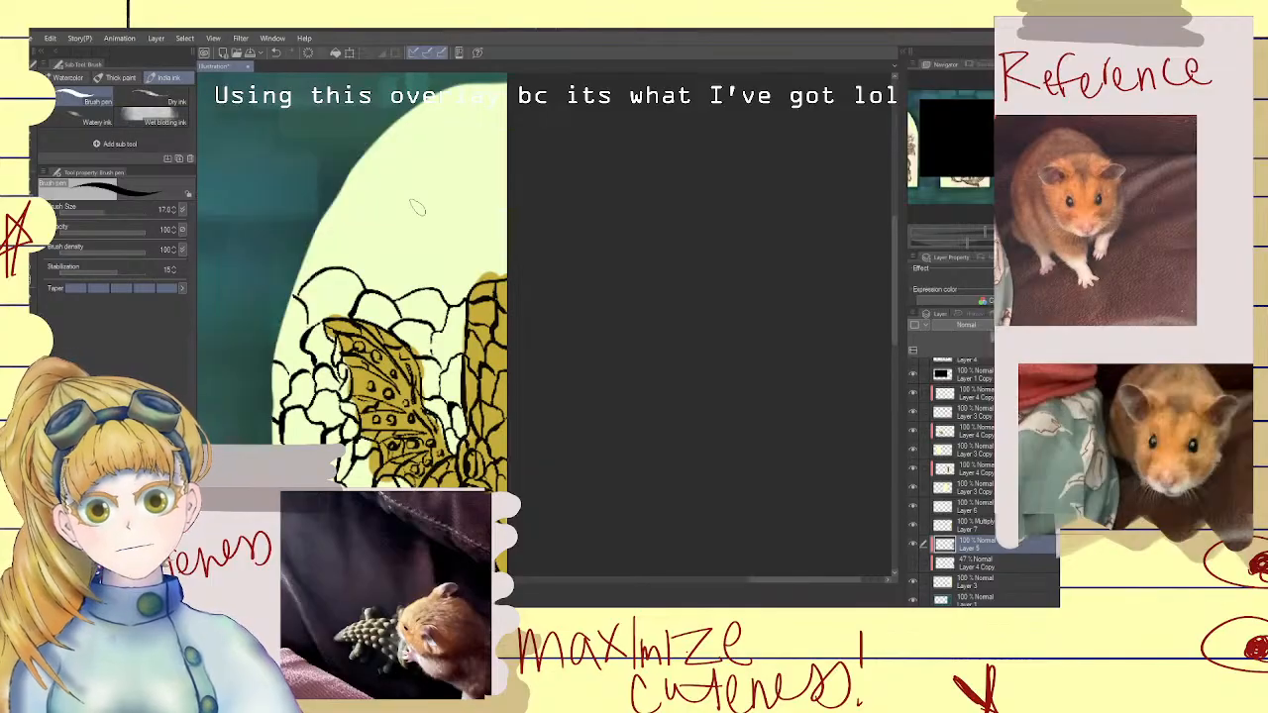
pyautogui.moveTo(430, 285)
pyautogui.mouseDown()
pyautogui.moveTo(435, 261)
pyautogui.moveTo(509, 238)
pyautogui.mouseUp()
pyautogui.moveTo(508, 195)
pyautogui.mouseDown()
pyautogui.moveTo(472, 202)
pyautogui.moveTo(474, 251)
pyautogui.mouseUp()
pyautogui.moveTo(474, 203)
pyautogui.mouseDown()
pyautogui.moveTo(424, 229)
pyautogui.moveTo(438, 261)
pyautogui.mouseUp()
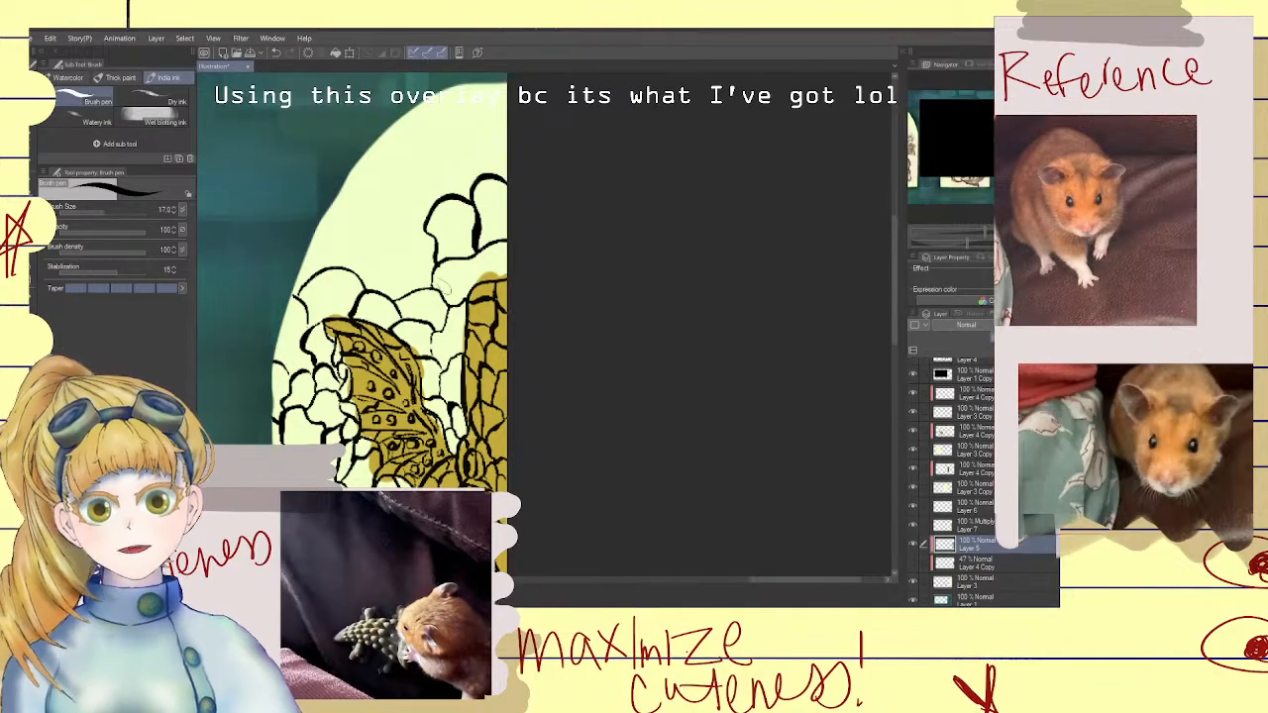
pyautogui.moveTo(428, 224)
pyautogui.mouseDown()
pyautogui.moveTo(384, 232)
pyautogui.moveTo(351, 279)
pyautogui.mouseUp()
pyautogui.moveTo(391, 234)
pyautogui.mouseDown()
pyautogui.moveTo(356, 194)
pyautogui.moveTo(319, 216)
pyautogui.mouseUp()
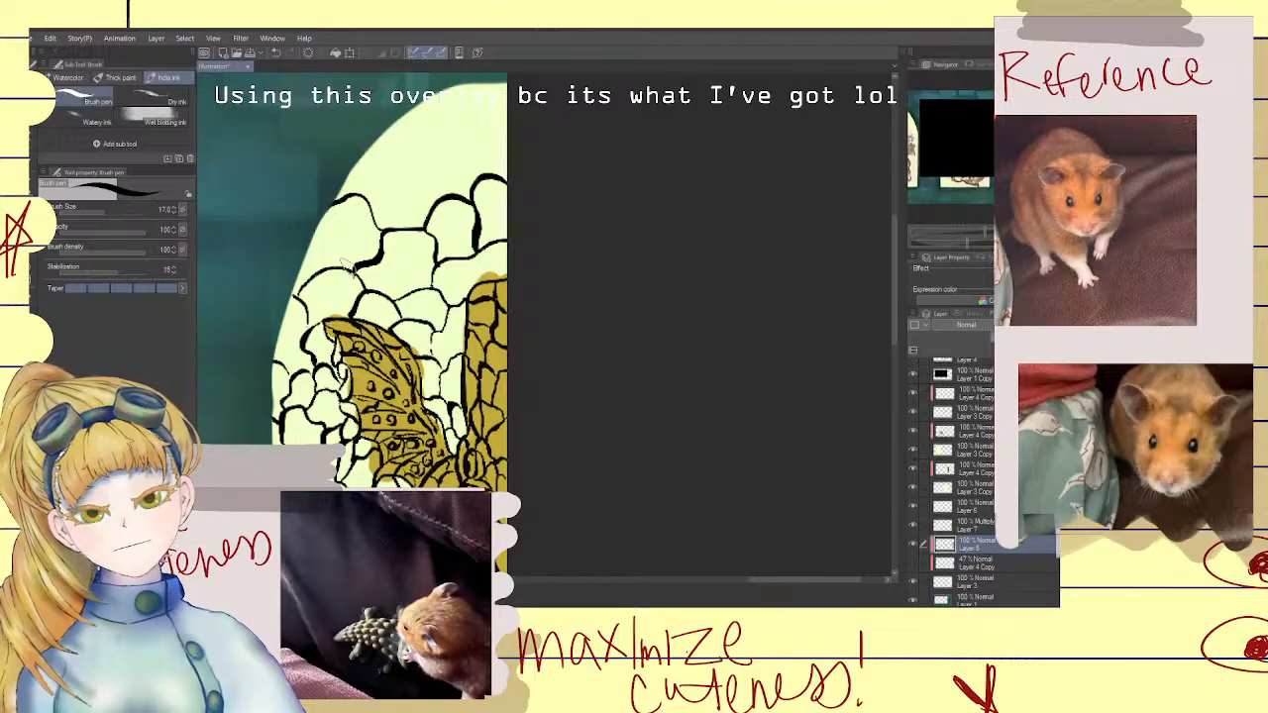
# Fill the top of the arch with rounded black panes and undo the thick stroke along the arch's edge
pyautogui.moveTo(349, 262)
pyautogui.mouseDown()
pyautogui.moveTo(315, 216)
pyautogui.moveTo(404, 176)
pyautogui.moveTo(451, 203)
pyautogui.moveTo(480, 156)
pyautogui.moveTo(515, 149)
pyautogui.mouseUp()
pyautogui.moveTo(492, 102)
pyautogui.mouseDown()
pyautogui.moveTo(478, 156)
pyautogui.moveTo(445, 120)
pyautogui.moveTo(415, 146)
pyautogui.moveTo(404, 184)
pyautogui.moveTo(392, 156)
pyautogui.moveTo(363, 158)
pyautogui.moveTo(352, 198)
pyautogui.moveTo(359, 167)
pyautogui.moveTo(415, 120)
pyautogui.moveTo(399, 116)
pyautogui.mouseUp()
pyautogui.moveTo(481, 105); pyautogui.dragTo(451, 84)
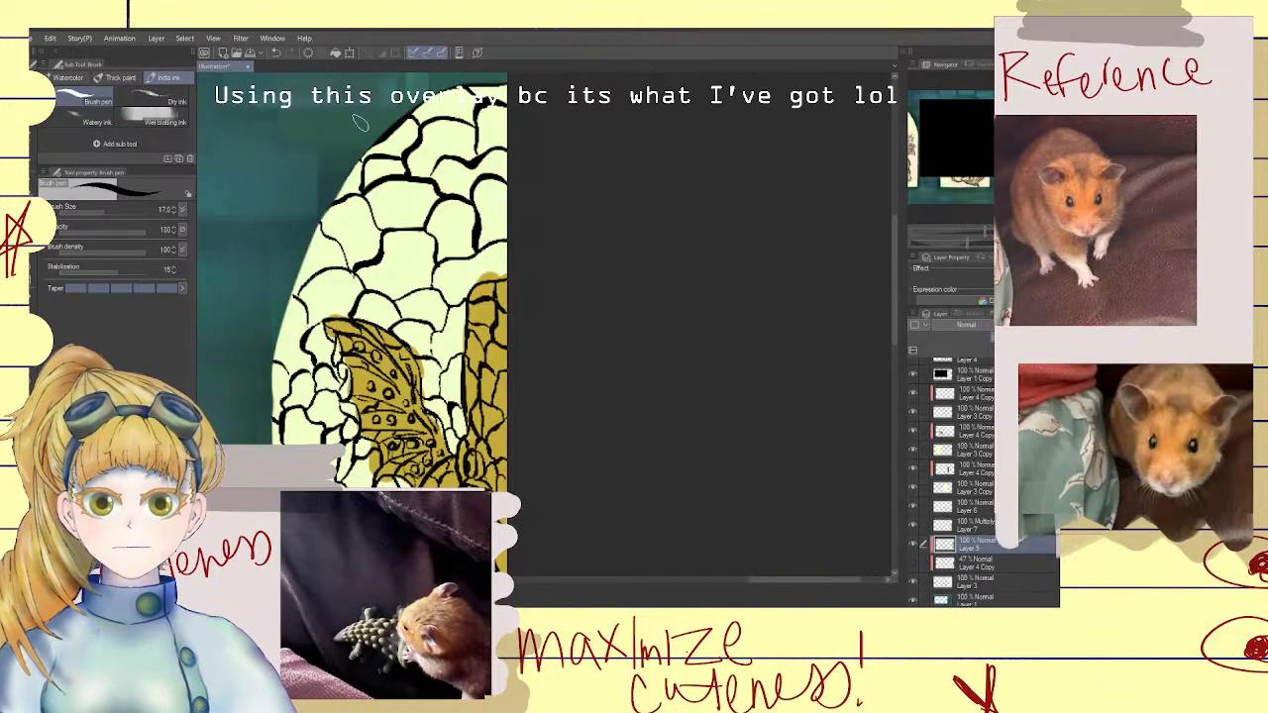
pyautogui.hotkey('ctrl', 'z')
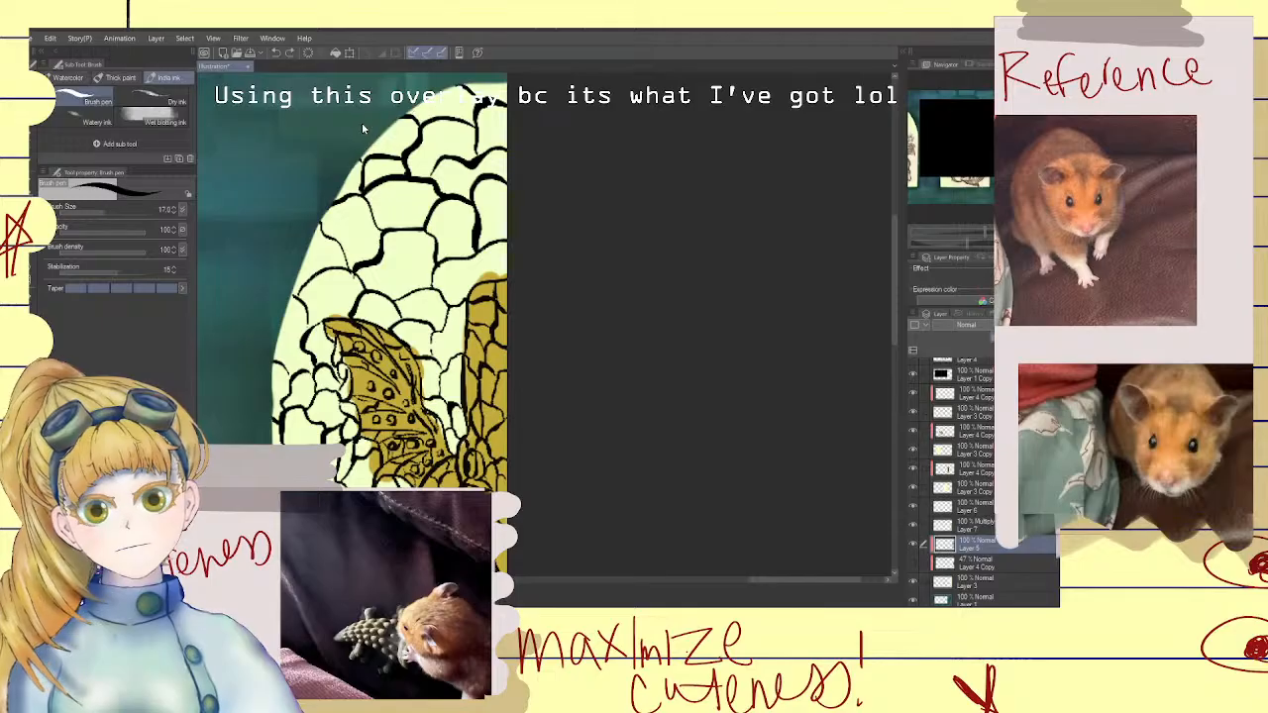
# Check the pane linework across the whole arched dragon panel from top to base
pyautogui.scroll(-5, 368, 132)
pyautogui.scroll(1, 527, 410)
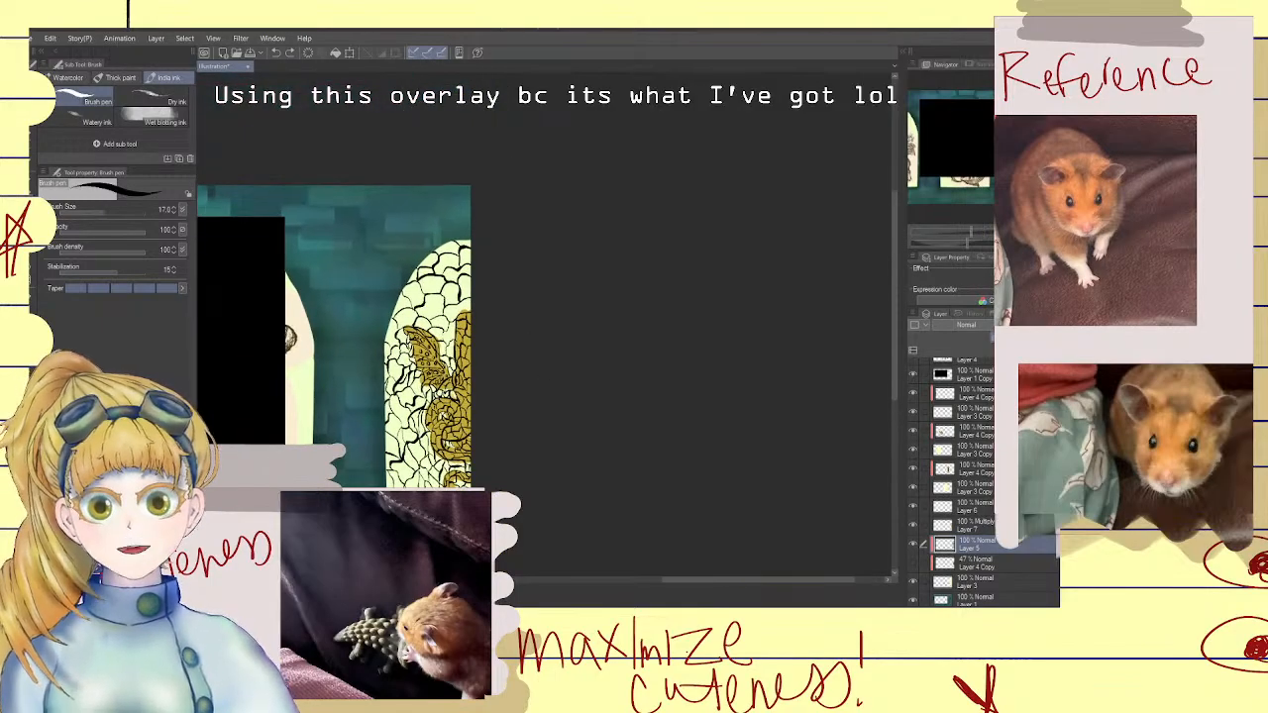
pyautogui.moveTo(680, 580); pyautogui.dragTo(634, 580)
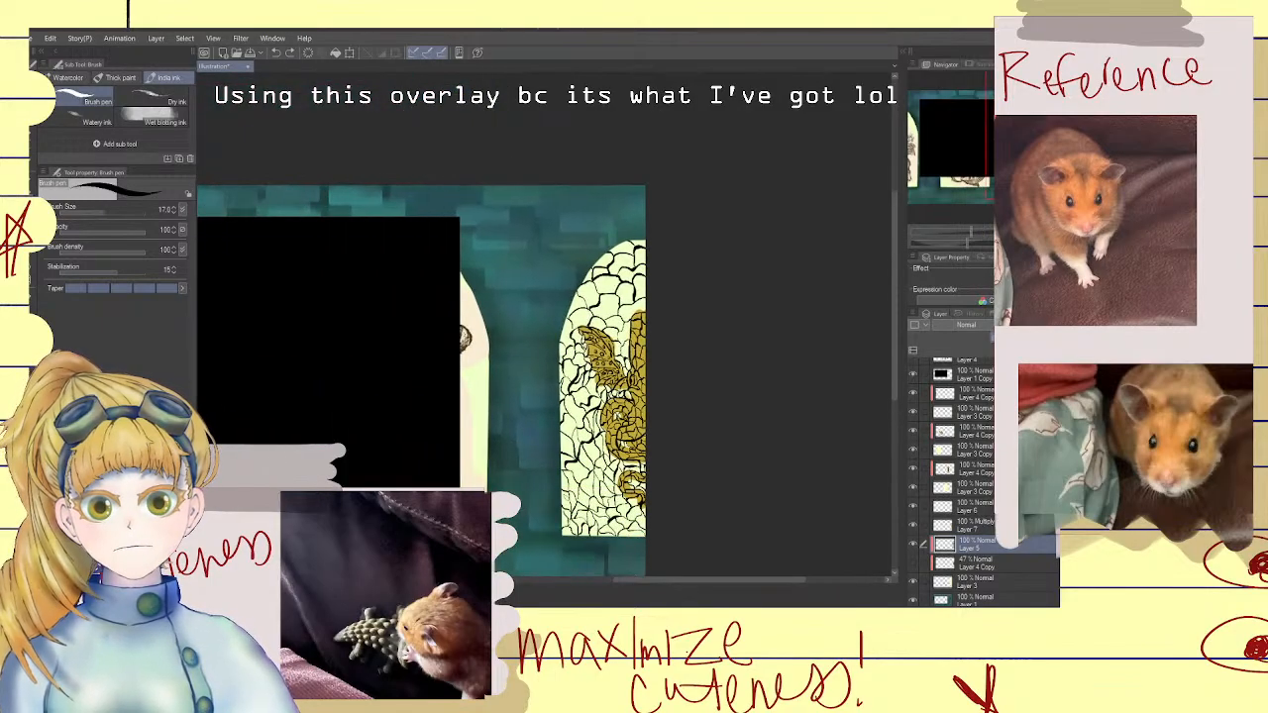
pyautogui.scroll(1, 599, 495)
pyautogui.scroll(2, 607, 440)
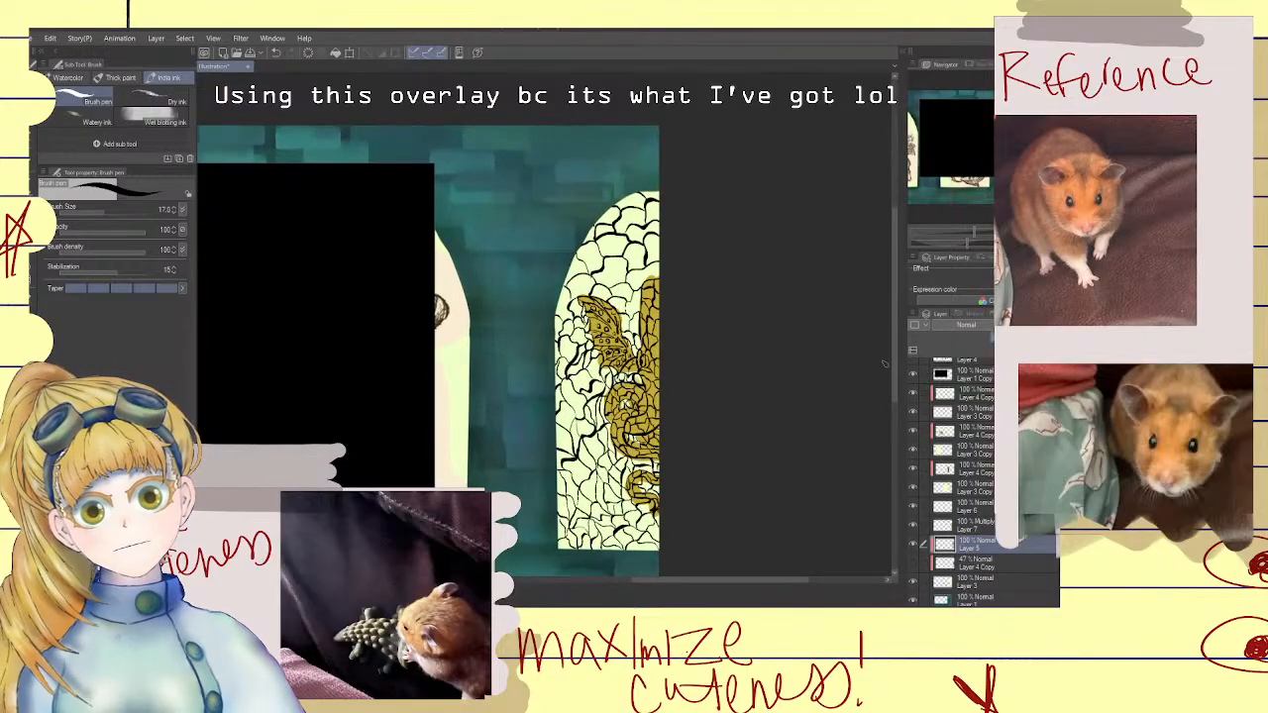
pyautogui.moveTo(895, 360); pyautogui.dragTo(893, 396)
pyautogui.scroll(1, 572, 472)
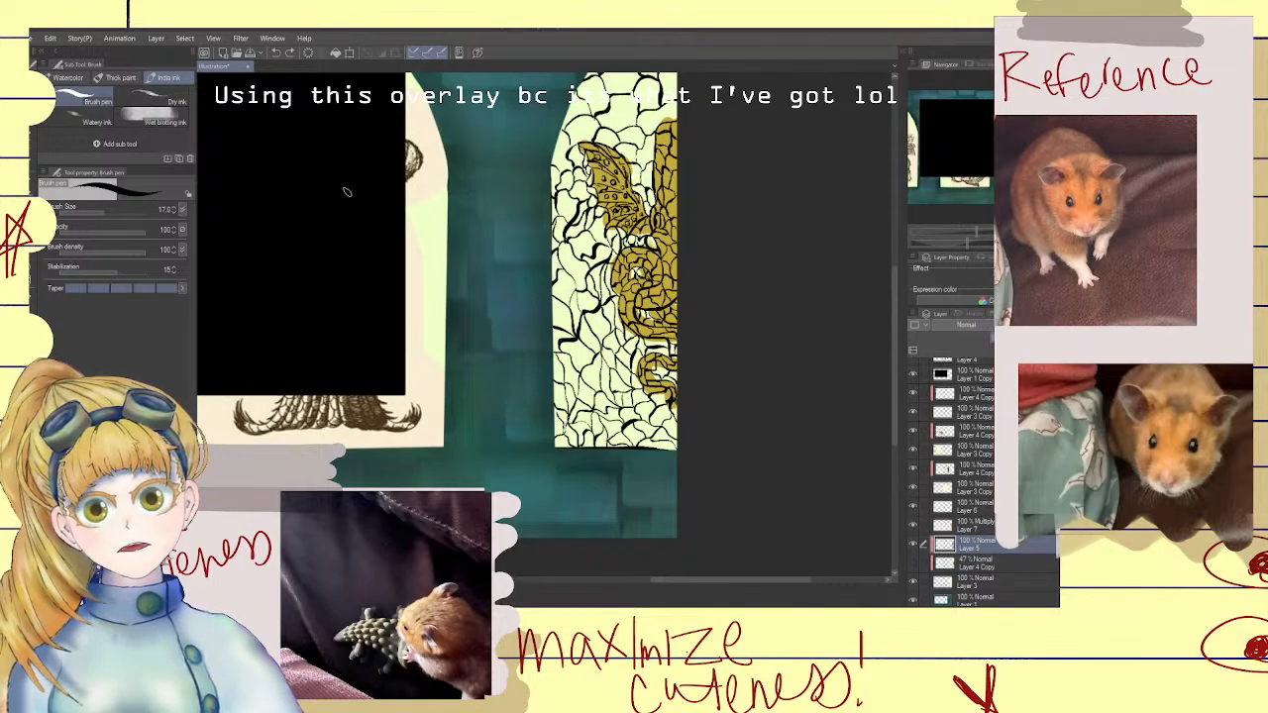
# Outline the dragon panel's left side and arch in black with the Round mixing brush at size 40
pyautogui.click(135, 76)
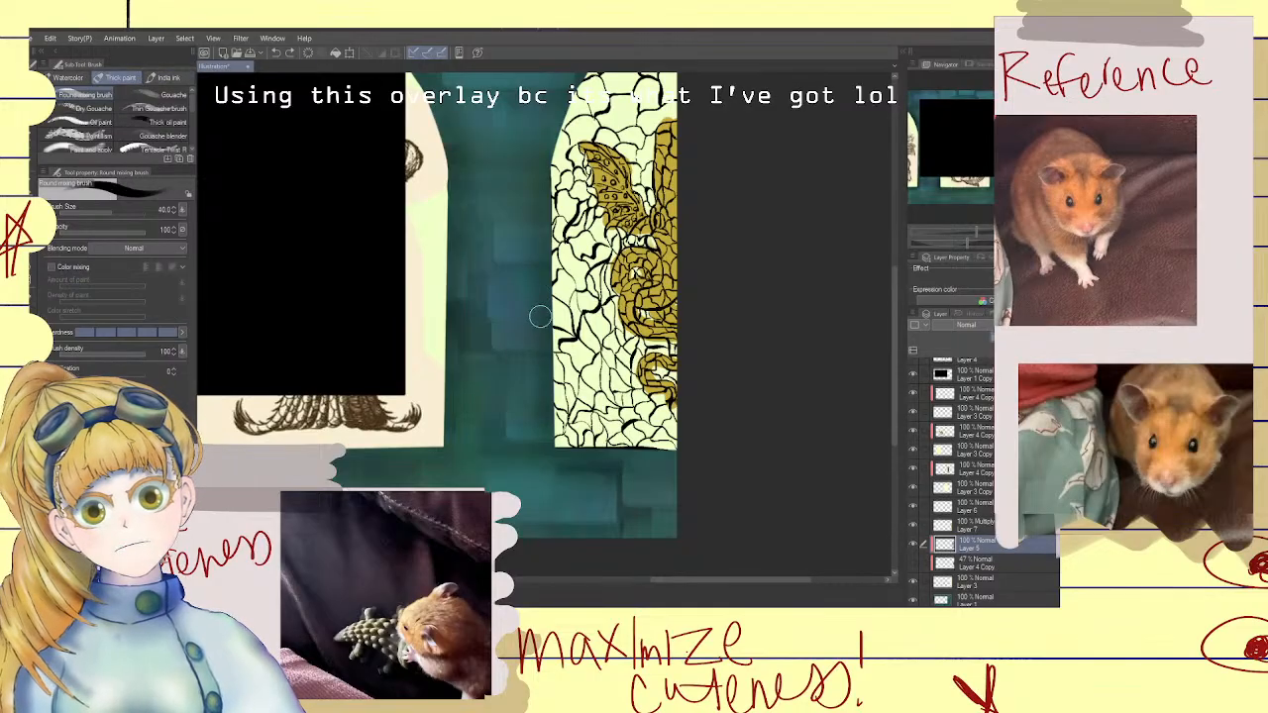
pyautogui.moveTo(548, 448); pyautogui.dragTo(544, 267)
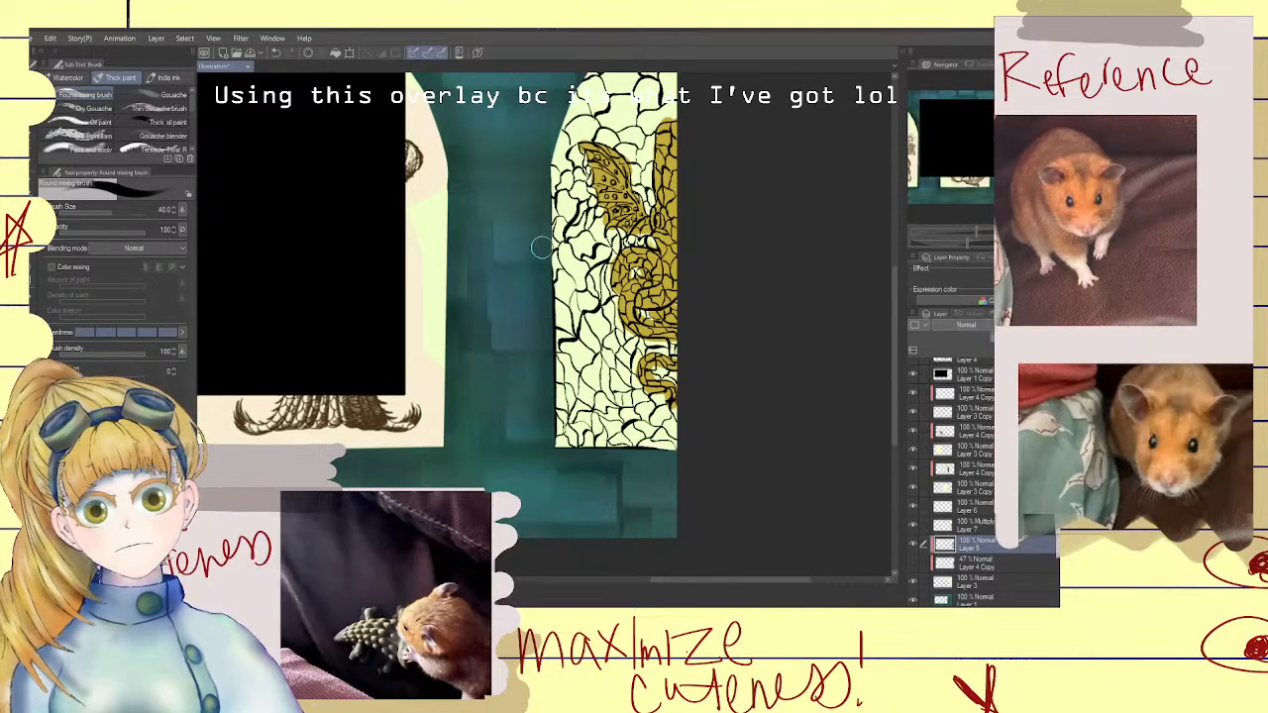
pyautogui.moveTo(548, 179); pyautogui.dragTo(546, 274)
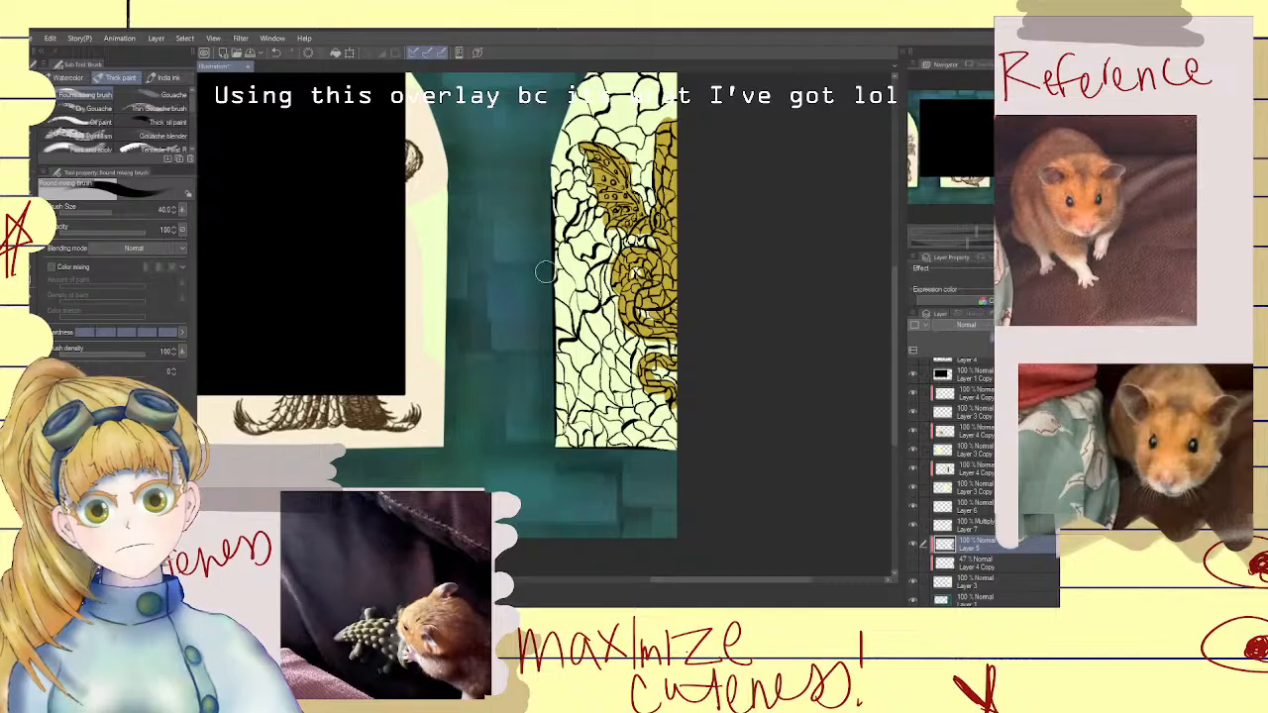
pyautogui.press('super+x')
pyautogui.press('Escape')
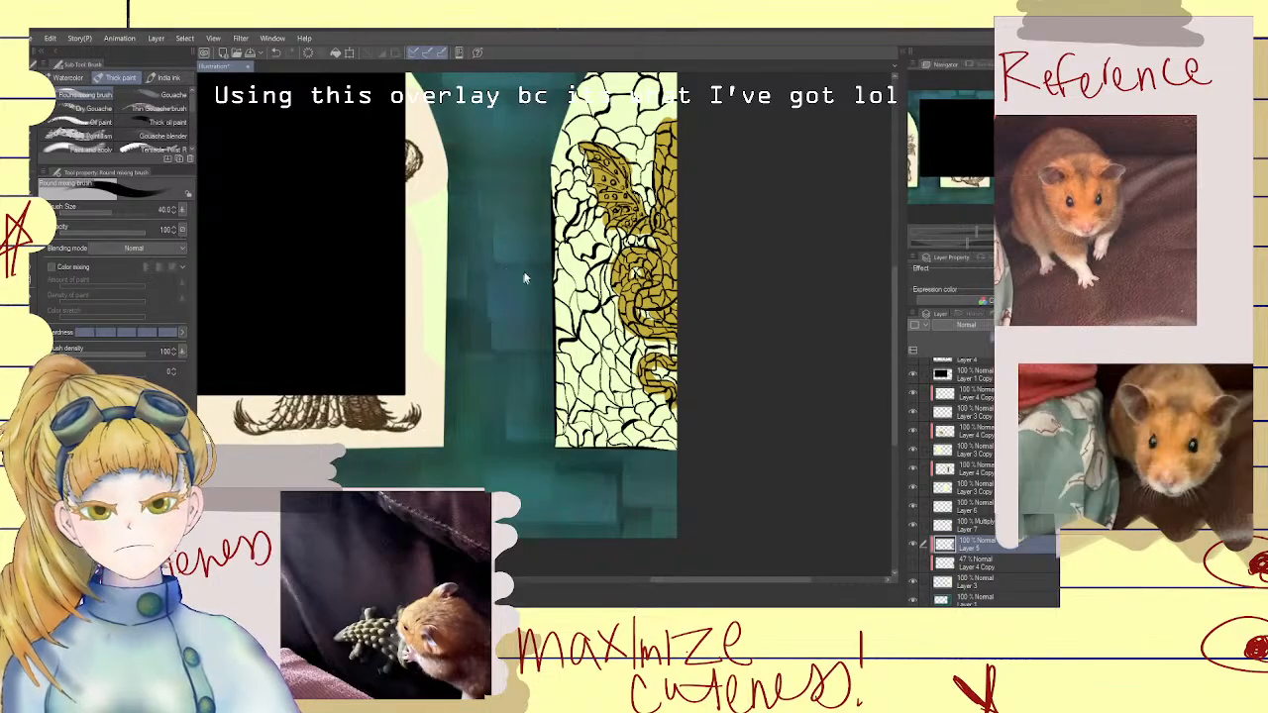
pyautogui.hotkey('ctrl', 'z')
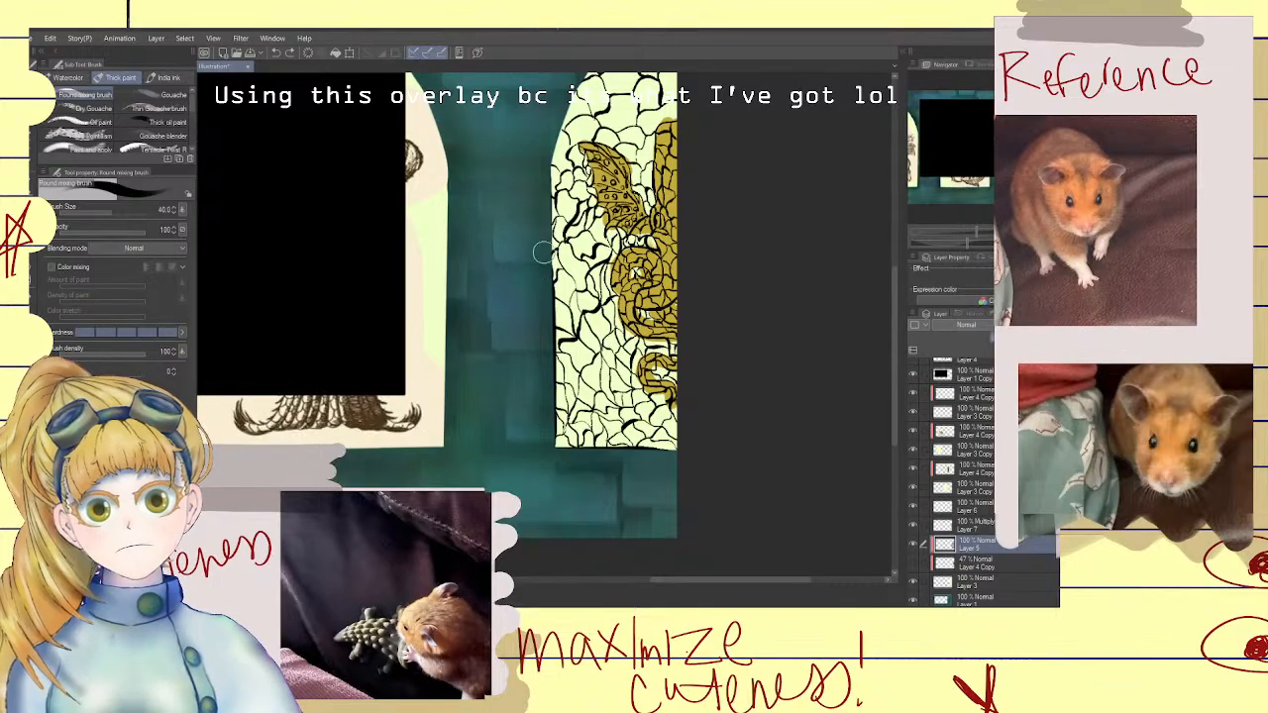
pyautogui.moveTo(544, 243)
pyautogui.mouseDown()
pyautogui.moveTo(548, 271)
pyautogui.moveTo(549, 126)
pyautogui.mouseUp()
pyautogui.hotkey('ctrl', 'z')
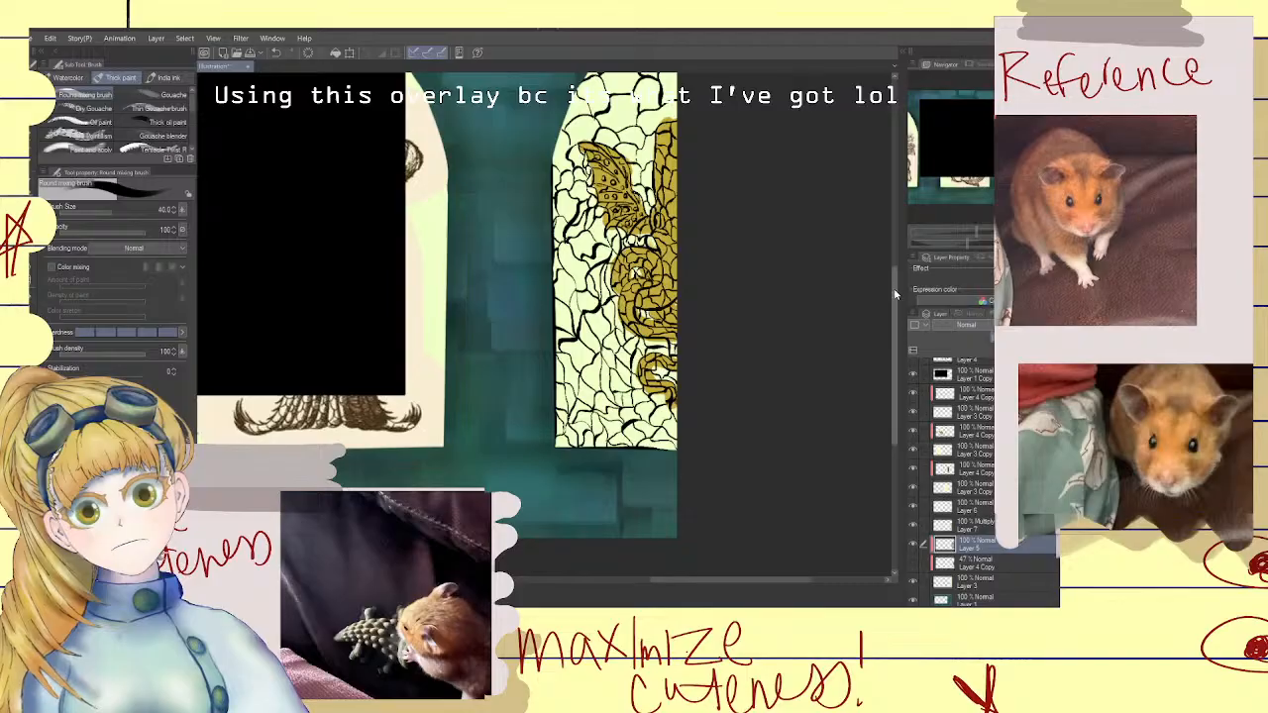
pyautogui.scroll(4, 892, 274)
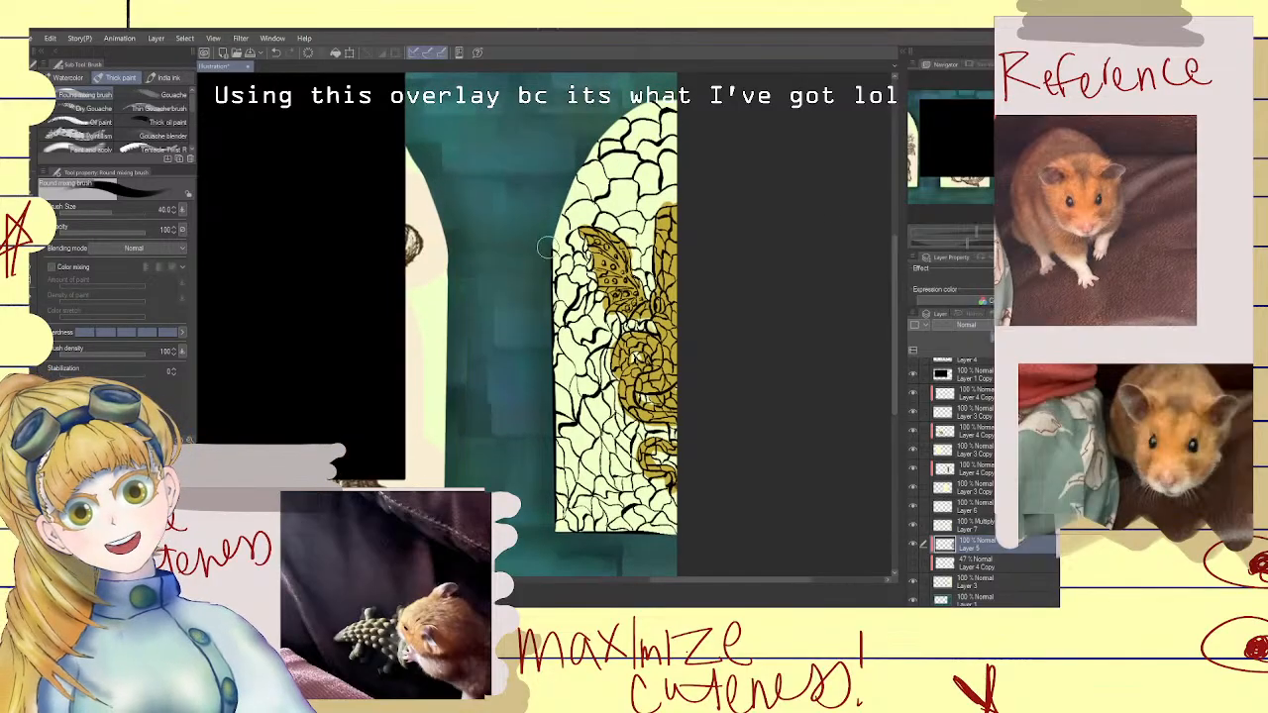
pyautogui.moveTo(547, 247)
pyautogui.mouseDown()
pyautogui.moveTo(575, 163)
pyautogui.moveTo(613, 111)
pyautogui.moveTo(682, 97)
pyautogui.moveTo(630, 105)
pyautogui.moveTo(594, 141)
pyautogui.moveTo(540, 260)
pyautogui.mouseUp()
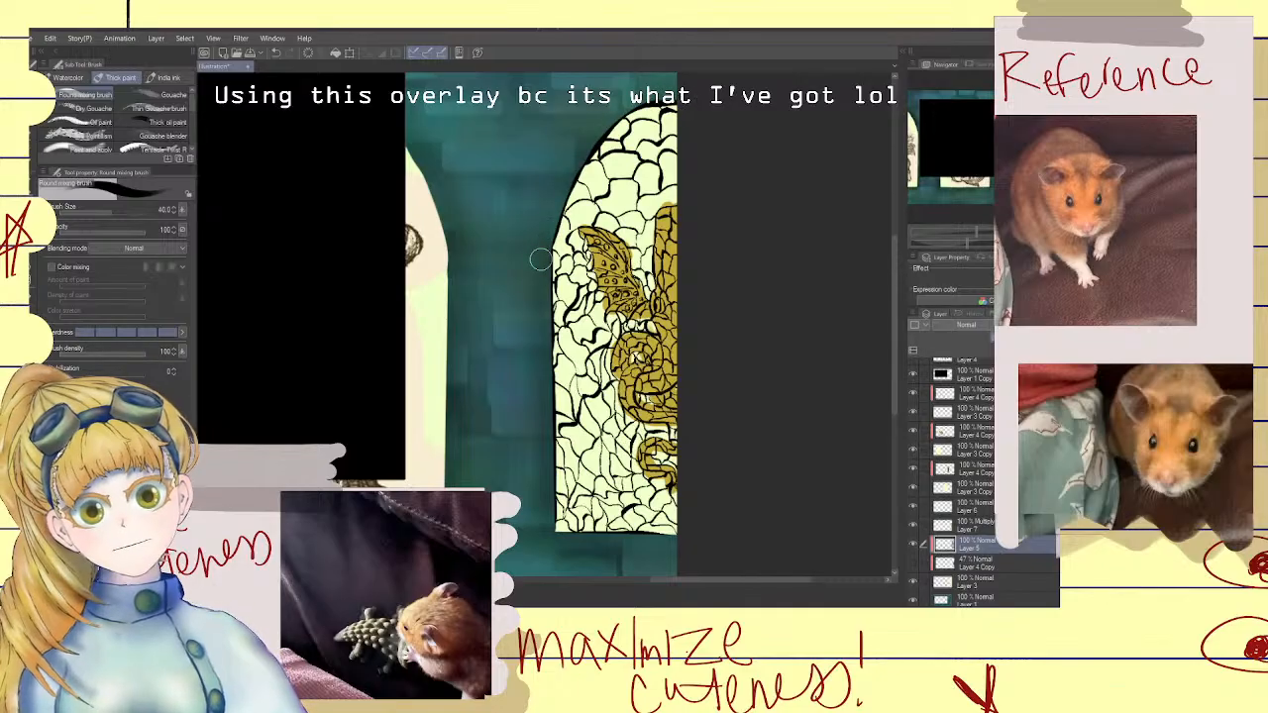
# Add a new layer directly above the lowest 100% Layer 4 Copy, which holds the adjacent window's sketch
pyautogui.scroll(-2, 540, 259)
pyautogui.moveTo(730, 582); pyautogui.dragTo(664, 583)
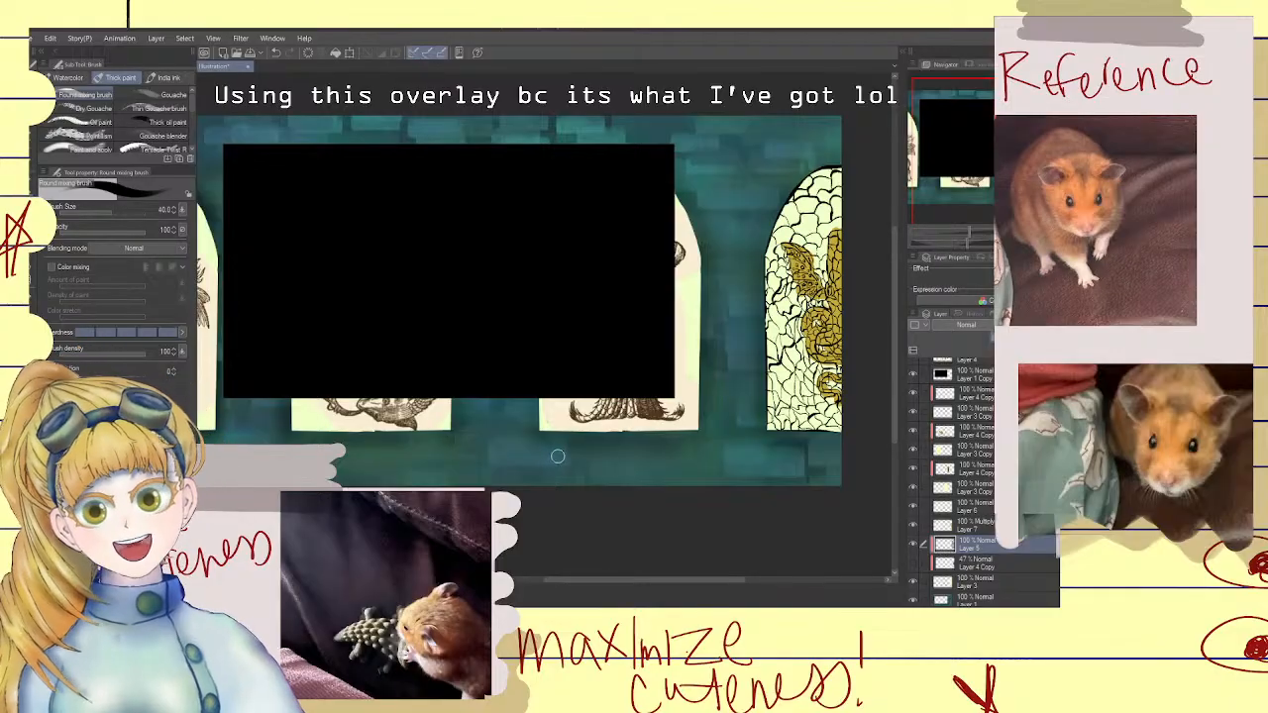
pyautogui.scroll(3, 589, 456)
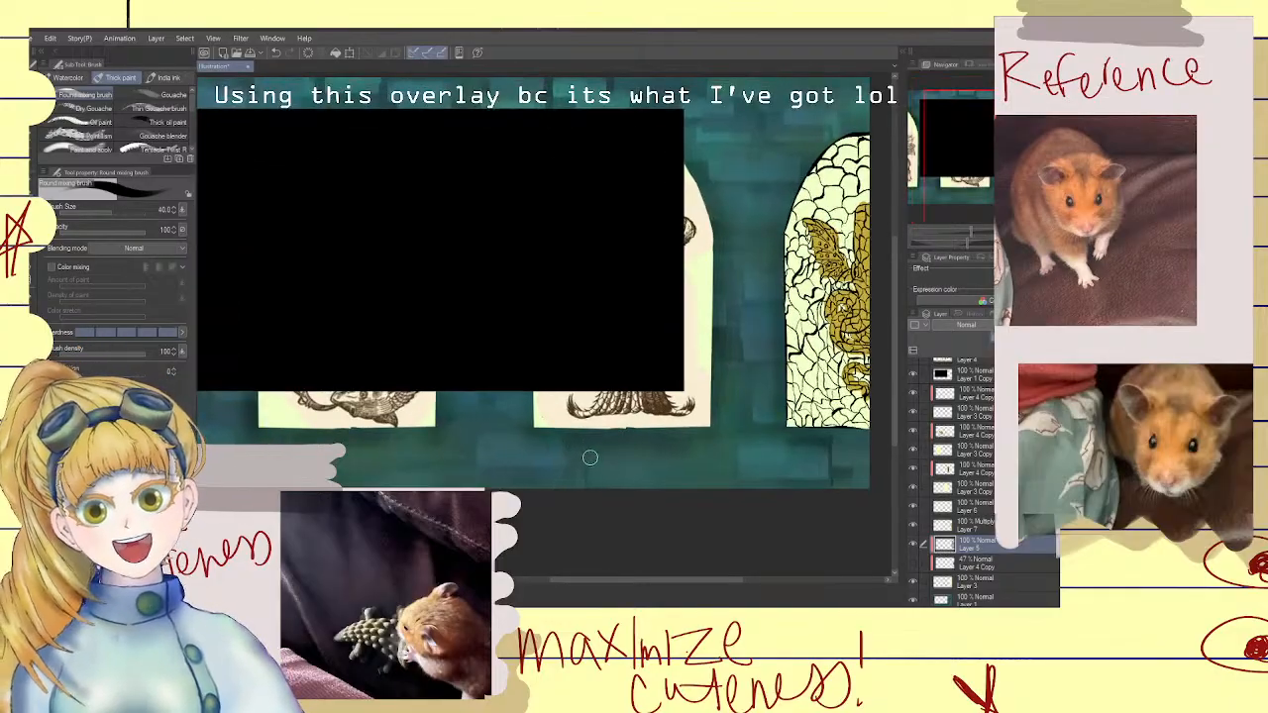
pyautogui.scroll(-1, 662, 411)
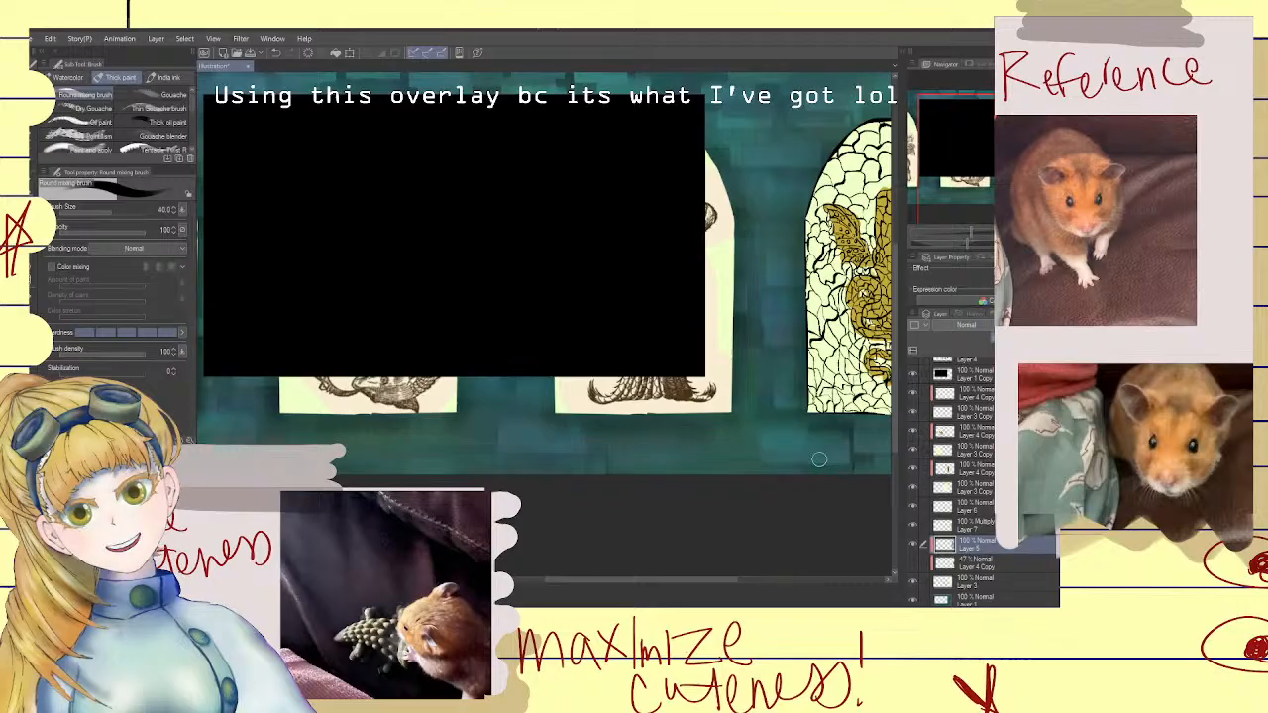
pyautogui.scroll(4, 581, 363)
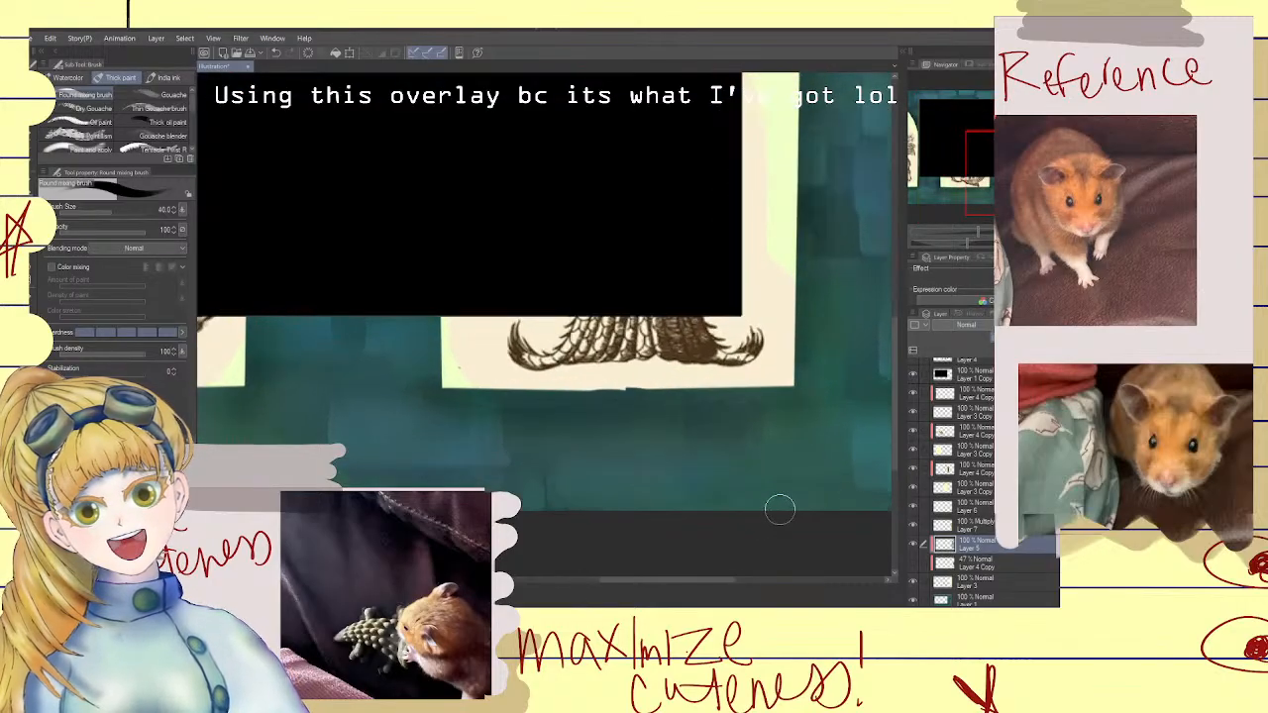
pyautogui.scroll(-3, 832, 486)
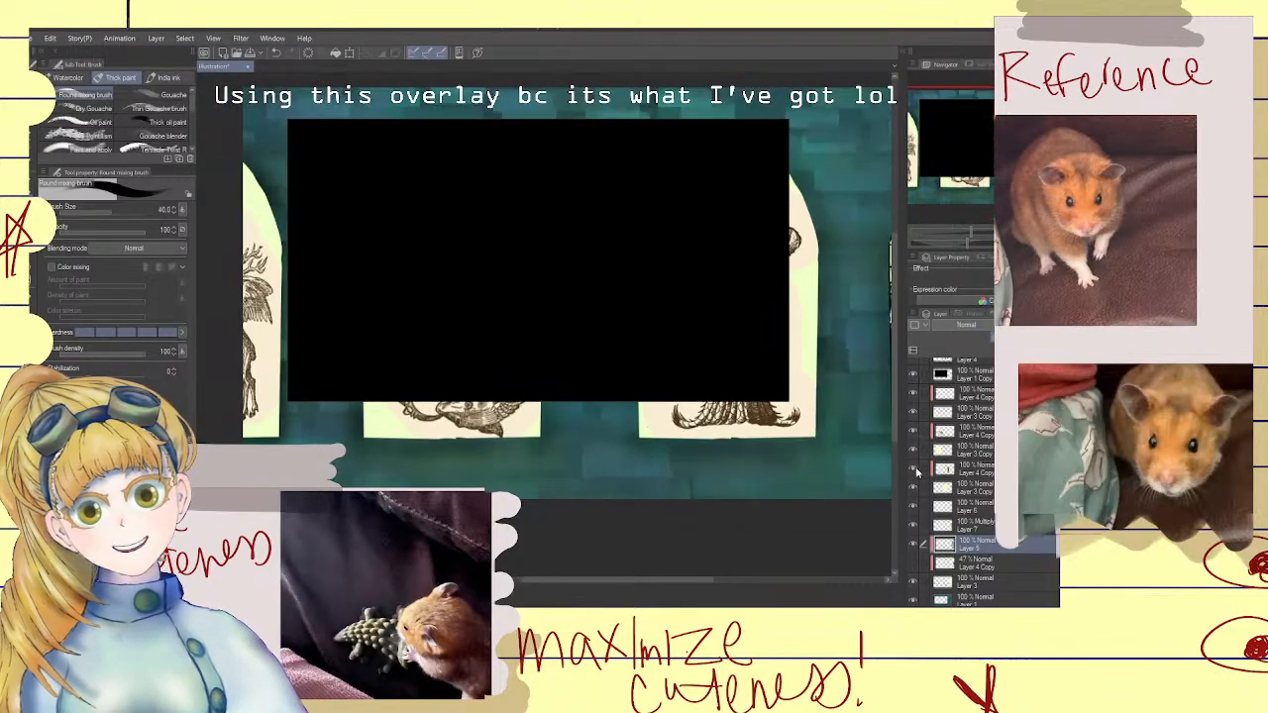
pyautogui.click(974, 468)
pyautogui.click(974, 450)
pyautogui.click(974, 468)
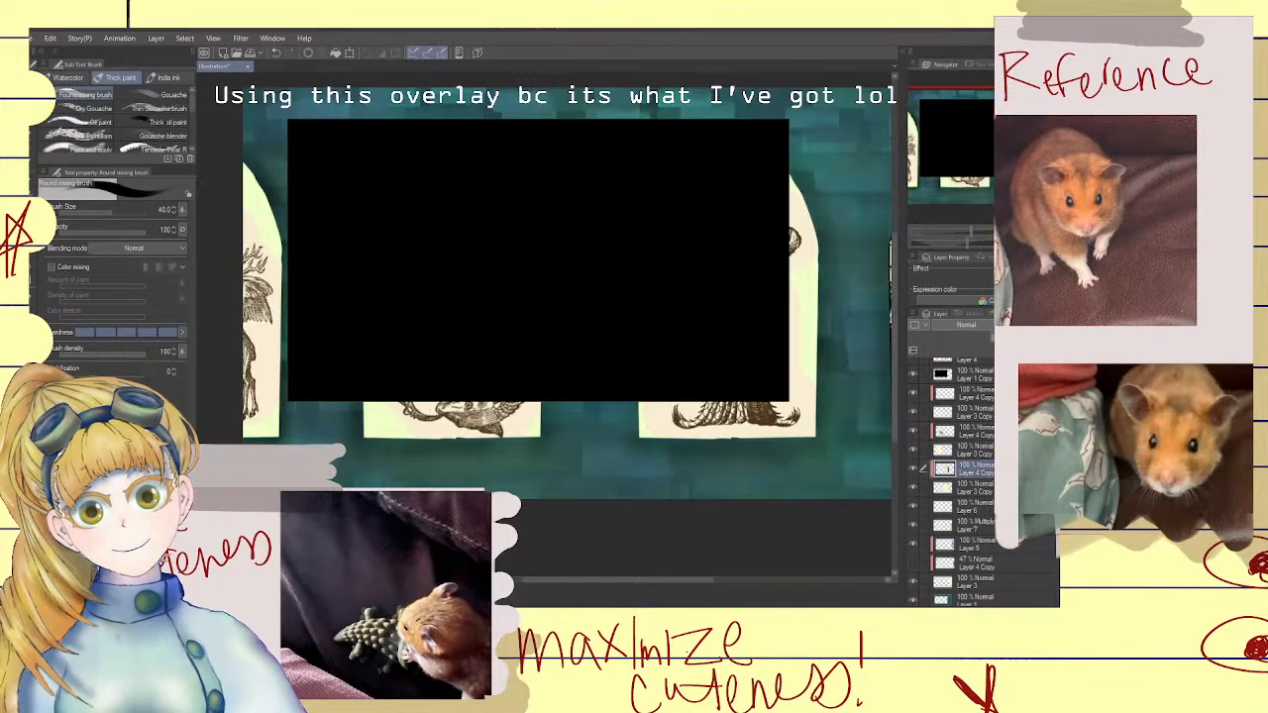
pyautogui.hotkey('ctrl', 'shift', 'n')
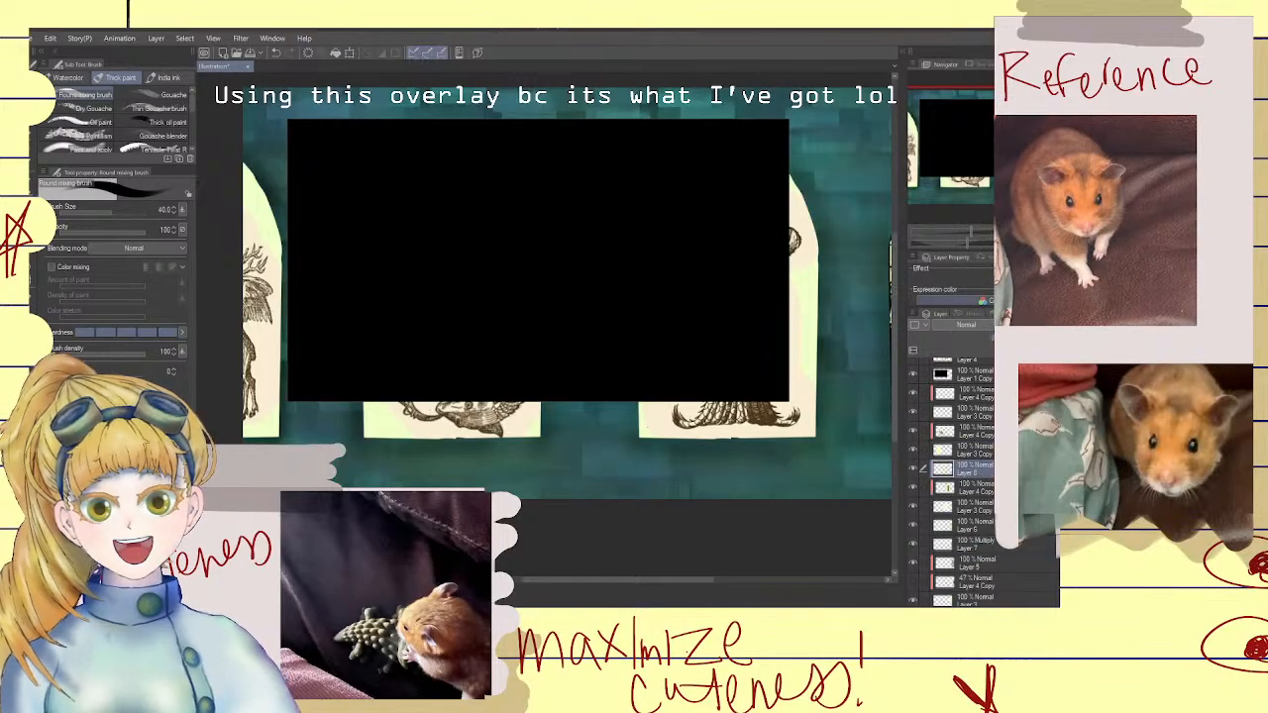
# Lower the opacity to 62% on the Layer 4 Copy beneath Layer 8 and on the next Layer 4 Copy above it
pyautogui.click(985, 487)
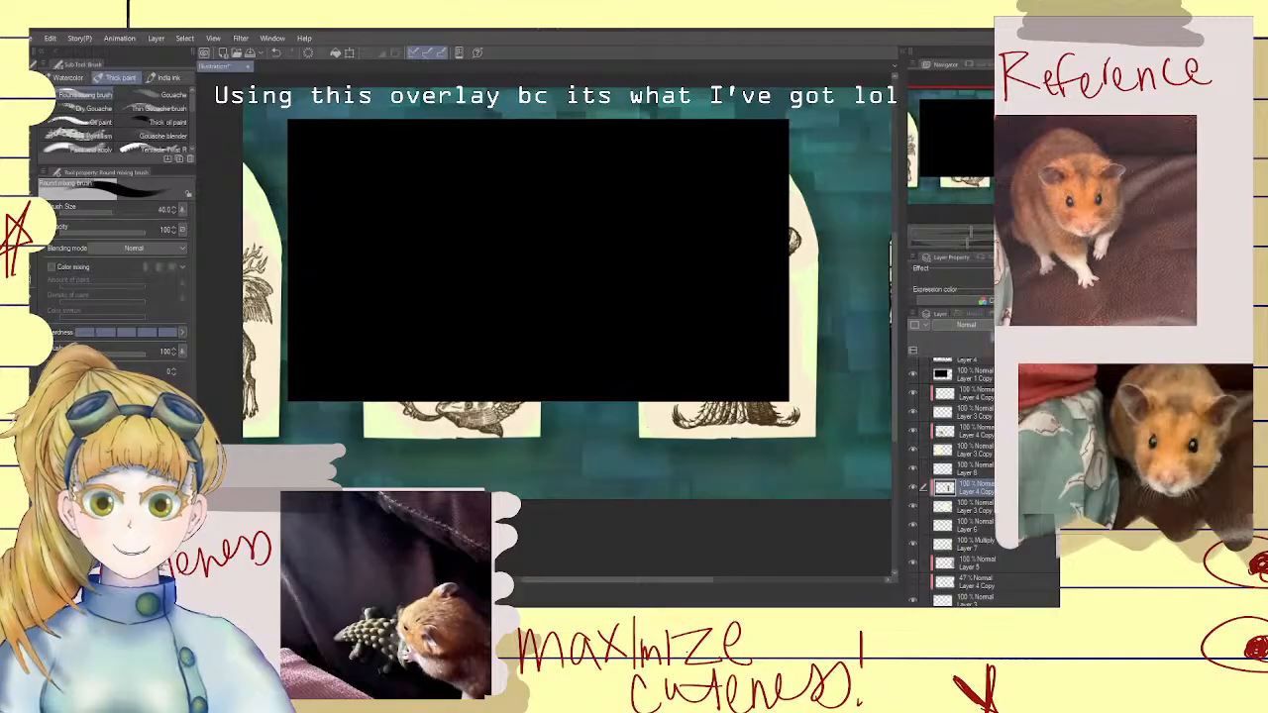
pyautogui.hotkey('ctrl', 'y')
pyautogui.hotkey('ctrl', 'z')
pyautogui.hotkey('ctrl', 'y')
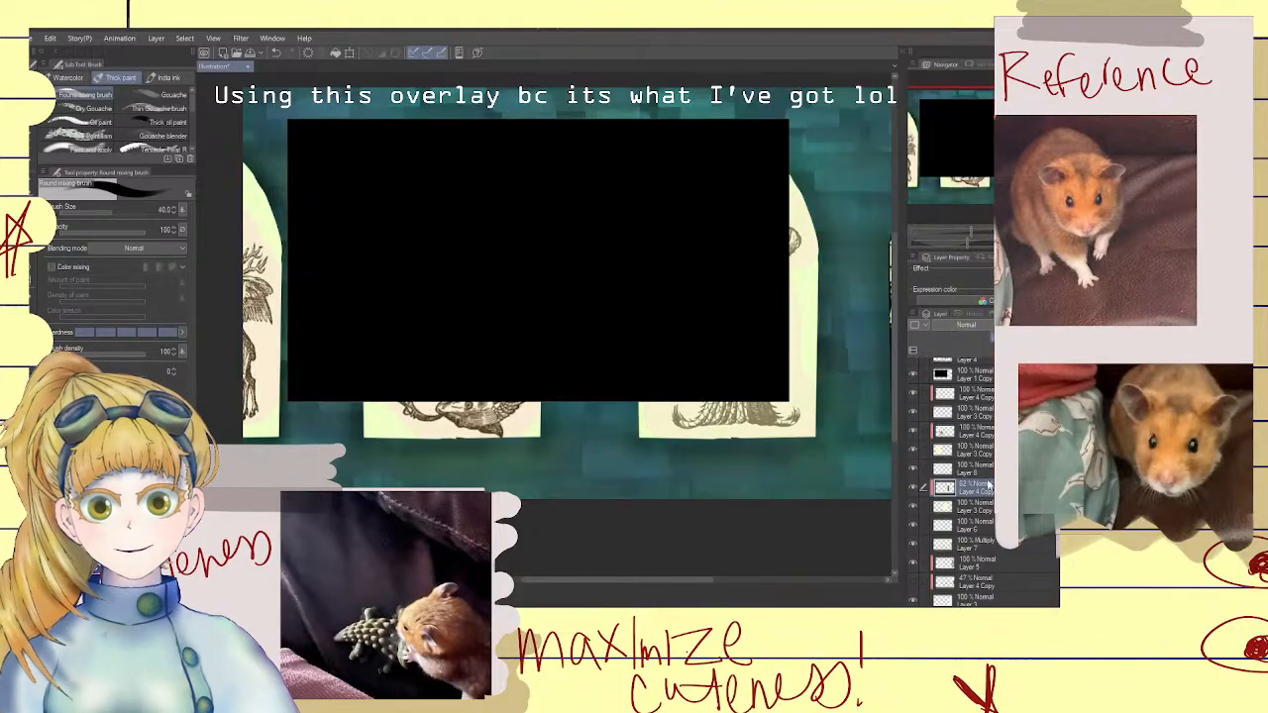
pyautogui.click(965, 431)
pyautogui.click(1023, 325)
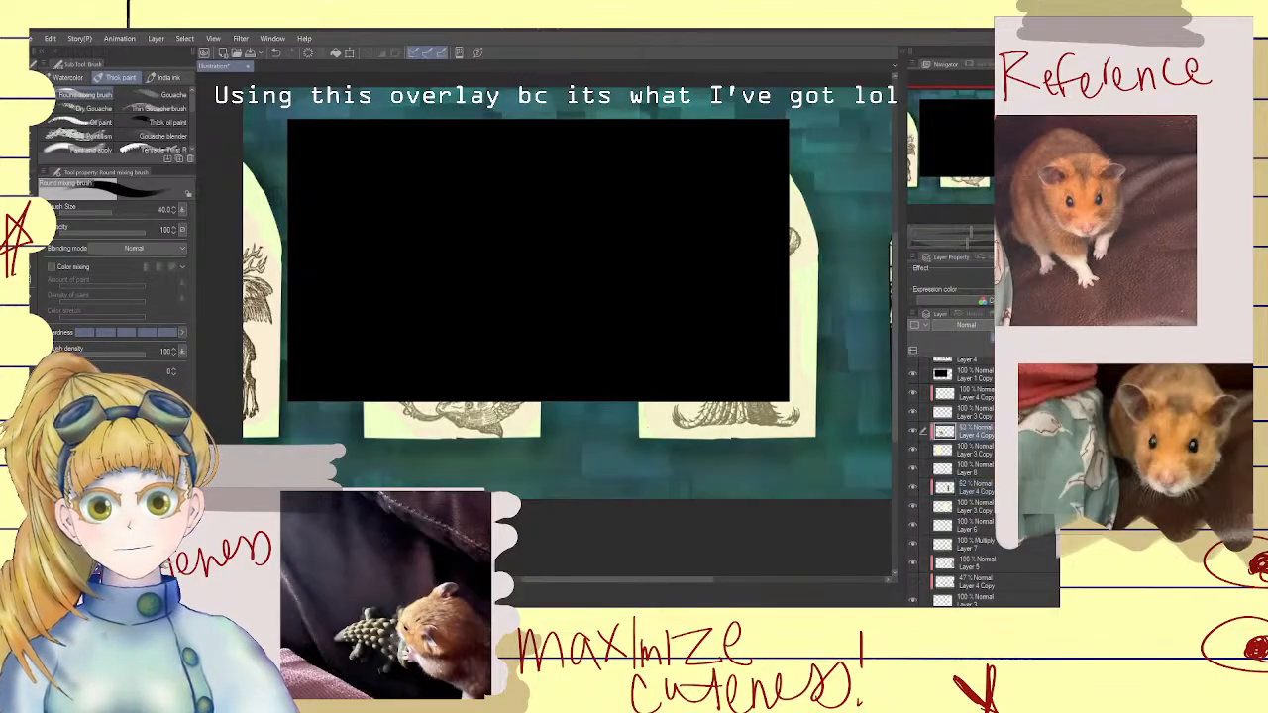
# Add a new layer above each of the two upper Layer 4 Copy sketches and set the topmost copy's opacity to 40%
pyautogui.click(912, 413)
pyautogui.click(911, 413)
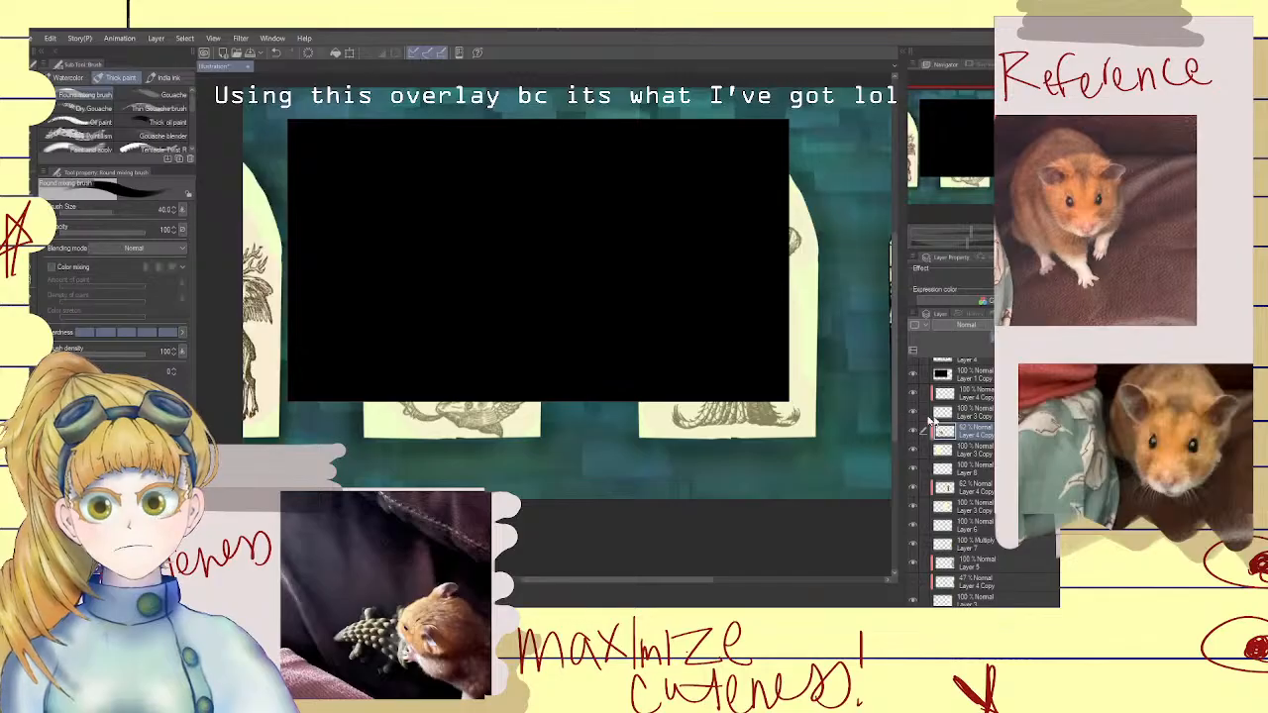
pyautogui.hotkey('ctrl', 'shift', 'n')
pyautogui.click(976, 397)
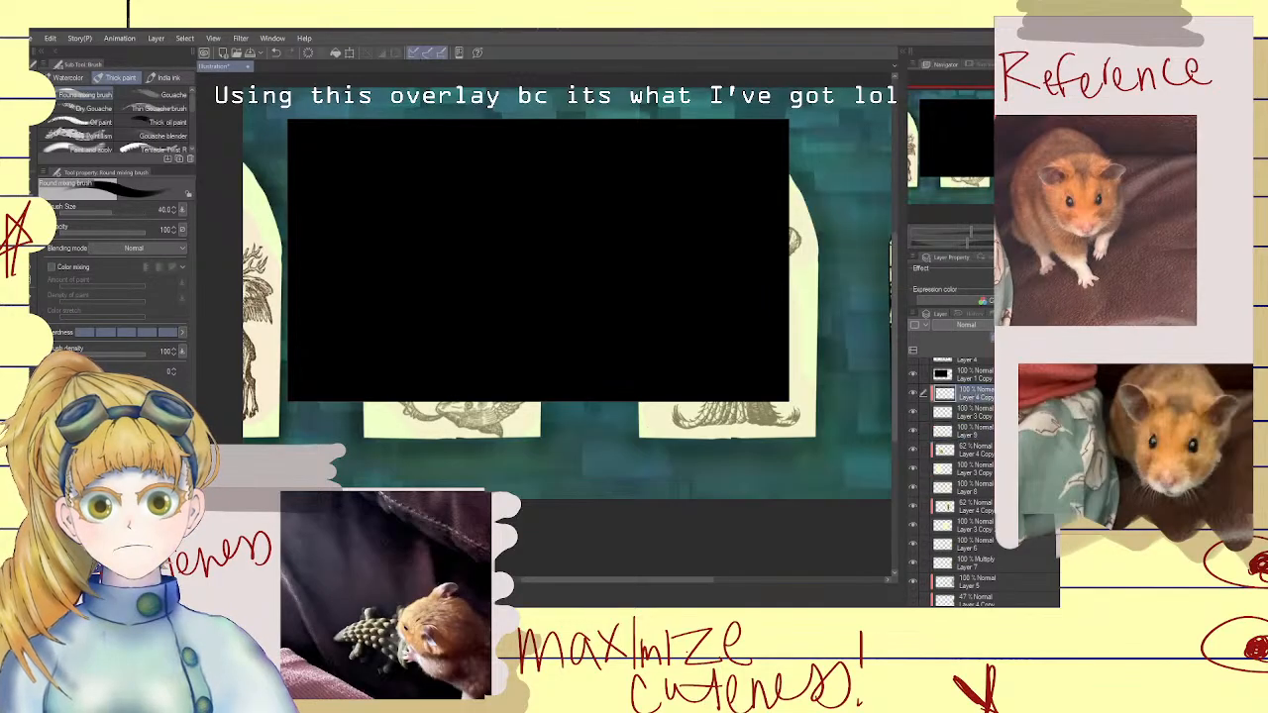
pyautogui.hotkey('ctrl', 'shift', 'n')
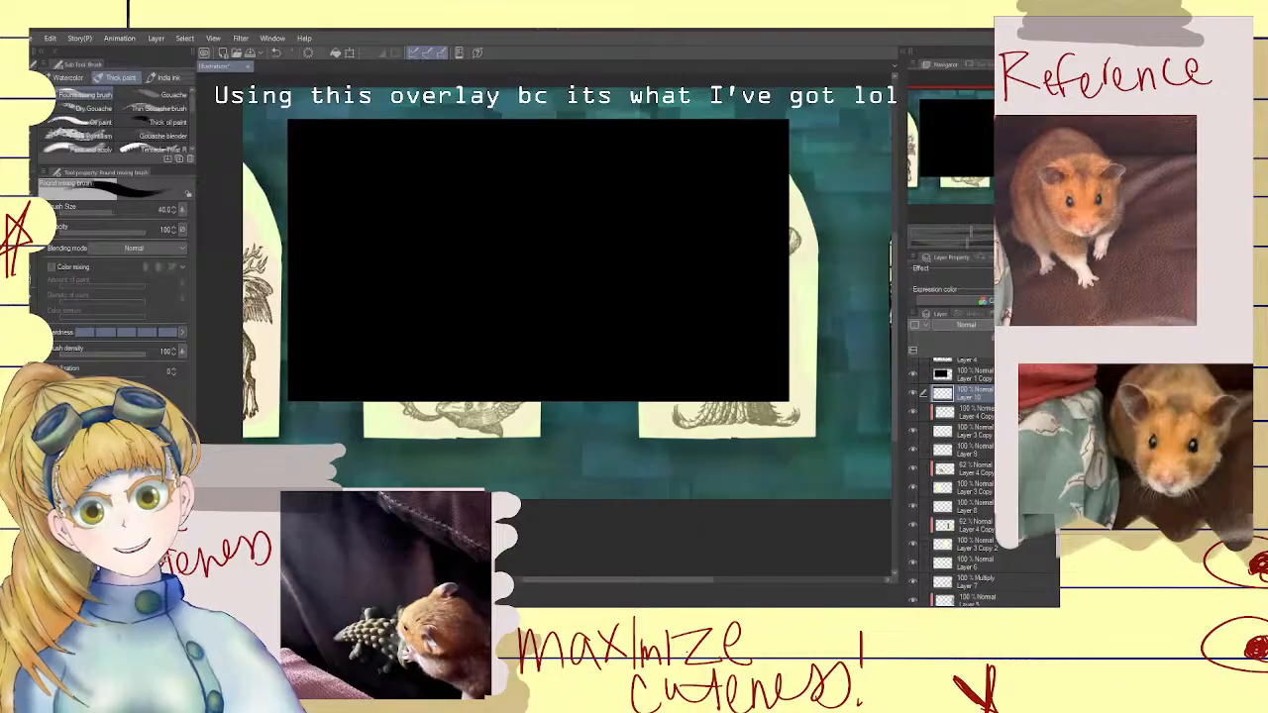
pyautogui.click(975, 412)
pyautogui.click(1016, 325)
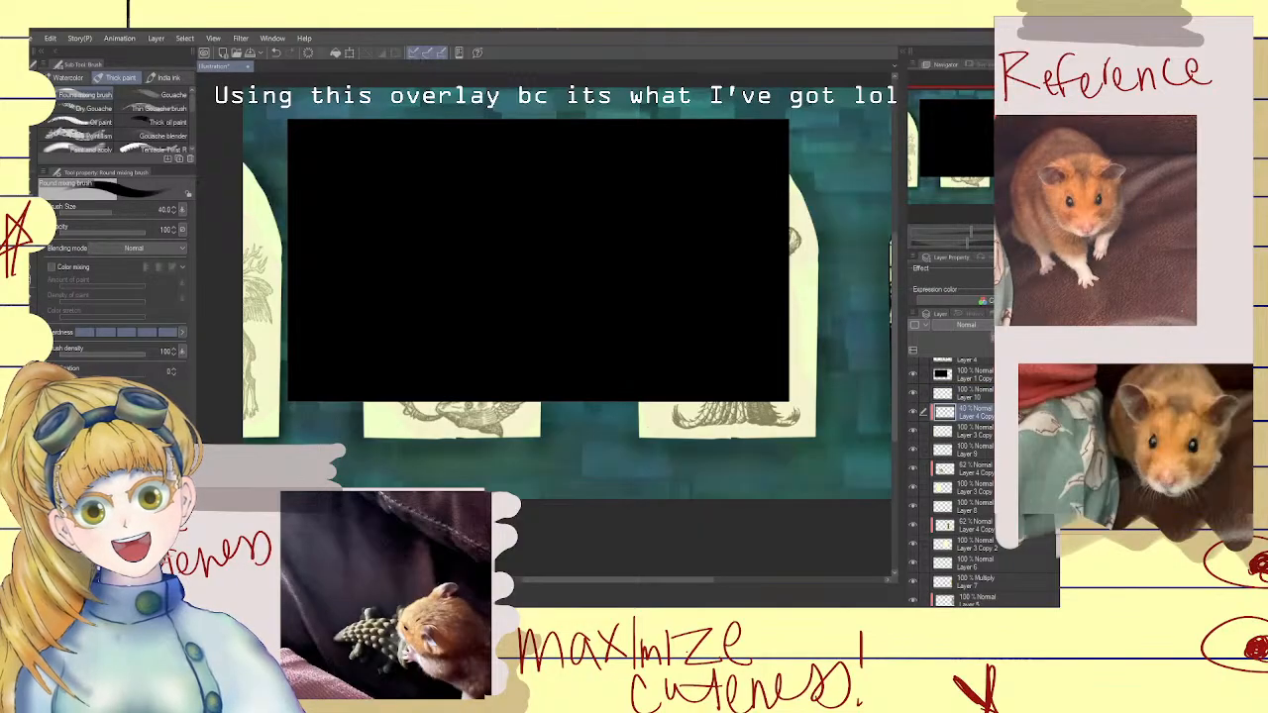
# Clip Layer 10, Layer 9 and Layer 8 to the layers below them
pyautogui.click(974, 393)
pyautogui.click(997, 338)
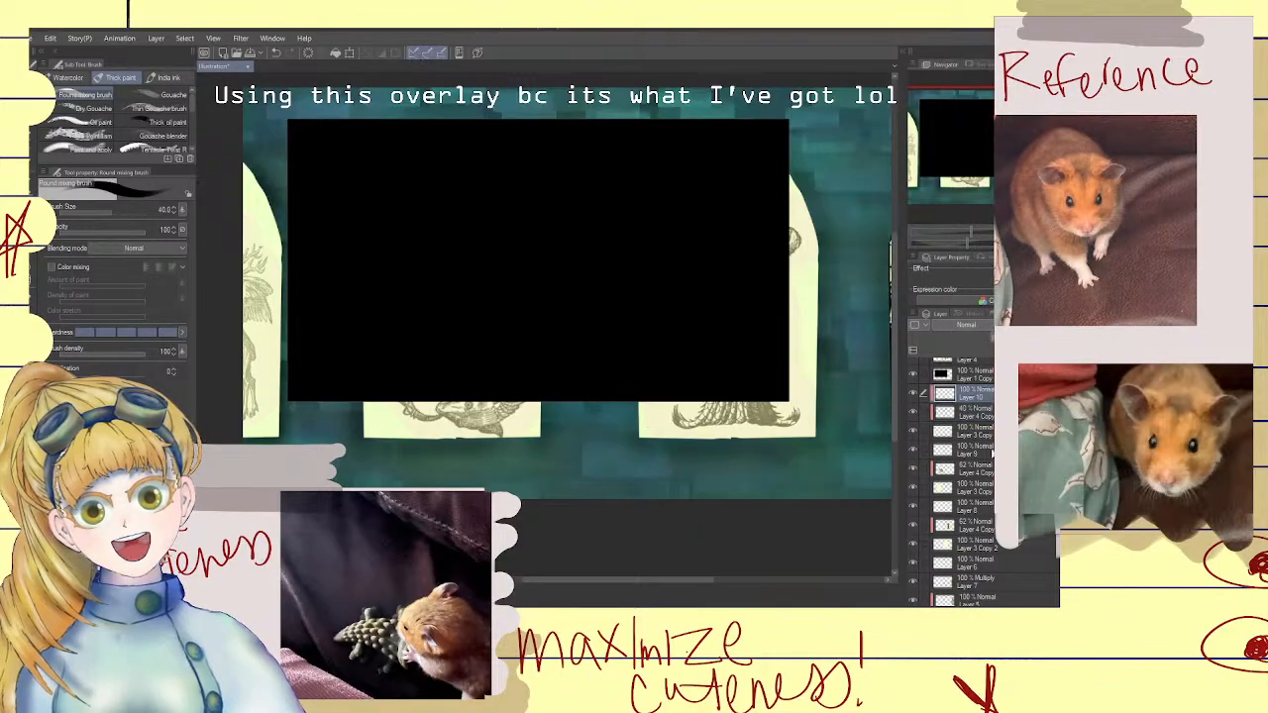
pyautogui.click(980, 450)
pyautogui.scroll(-1, 980, 450)
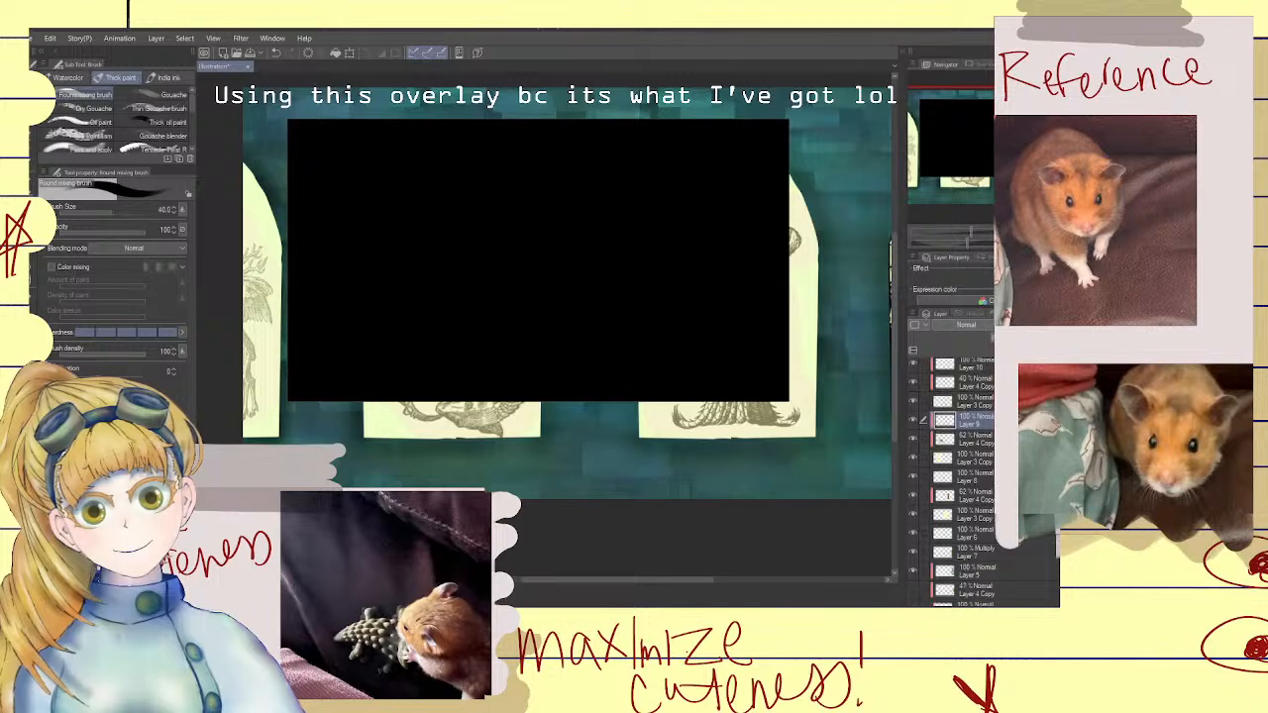
pyautogui.click(958, 494)
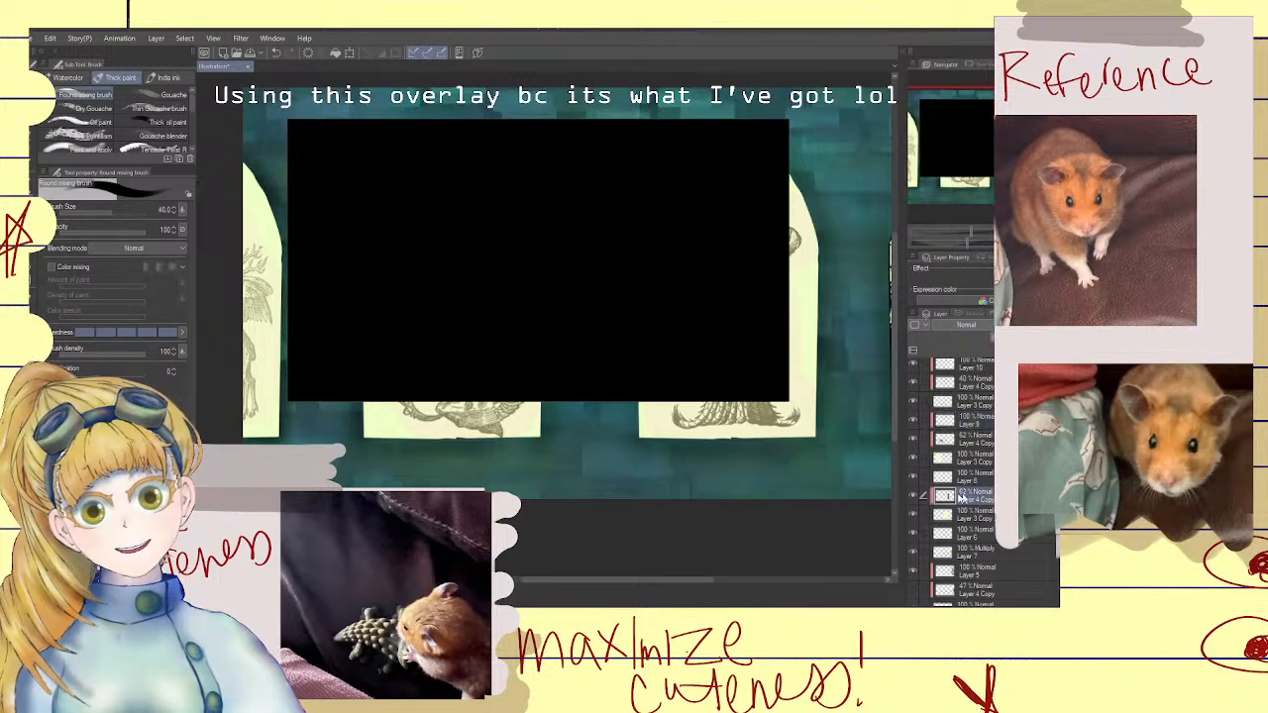
pyautogui.scroll(-2, 635, 472)
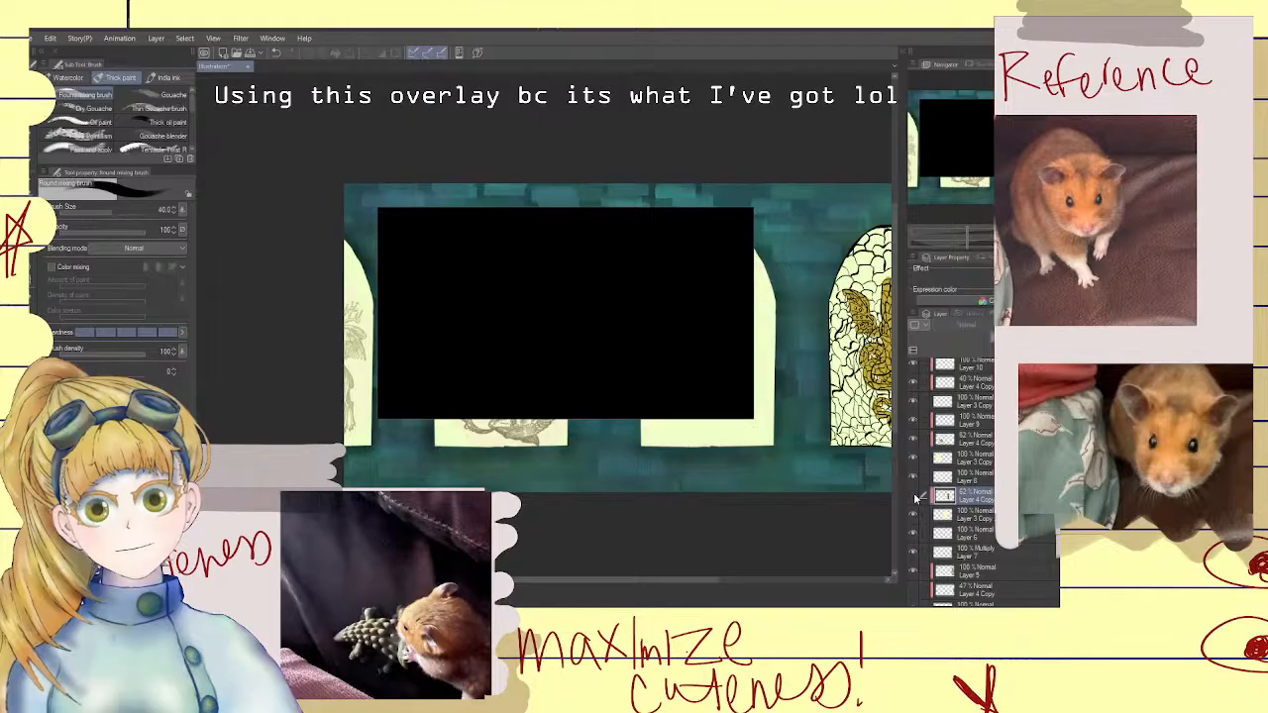
pyautogui.click(949, 477)
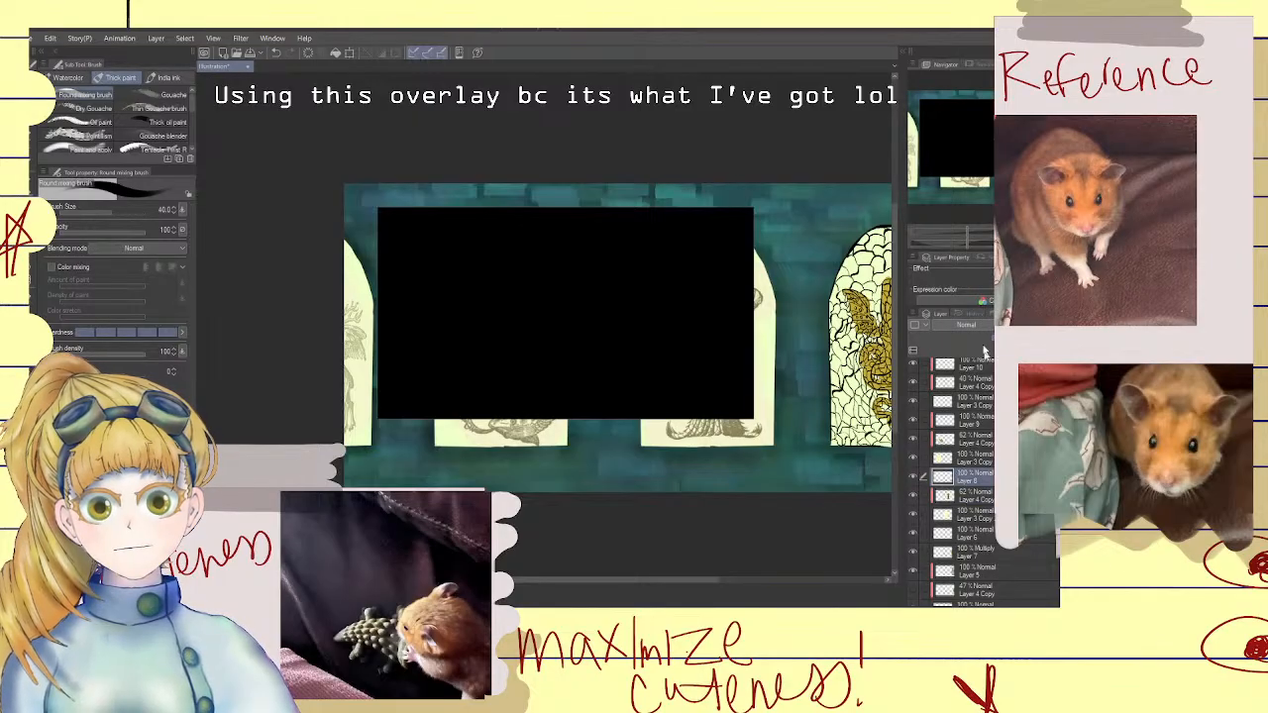
# Examine the whole wall of arched windows, comparing the dragon panel with the faded sketches in the other panels
pyautogui.scroll(3, 950, 476)
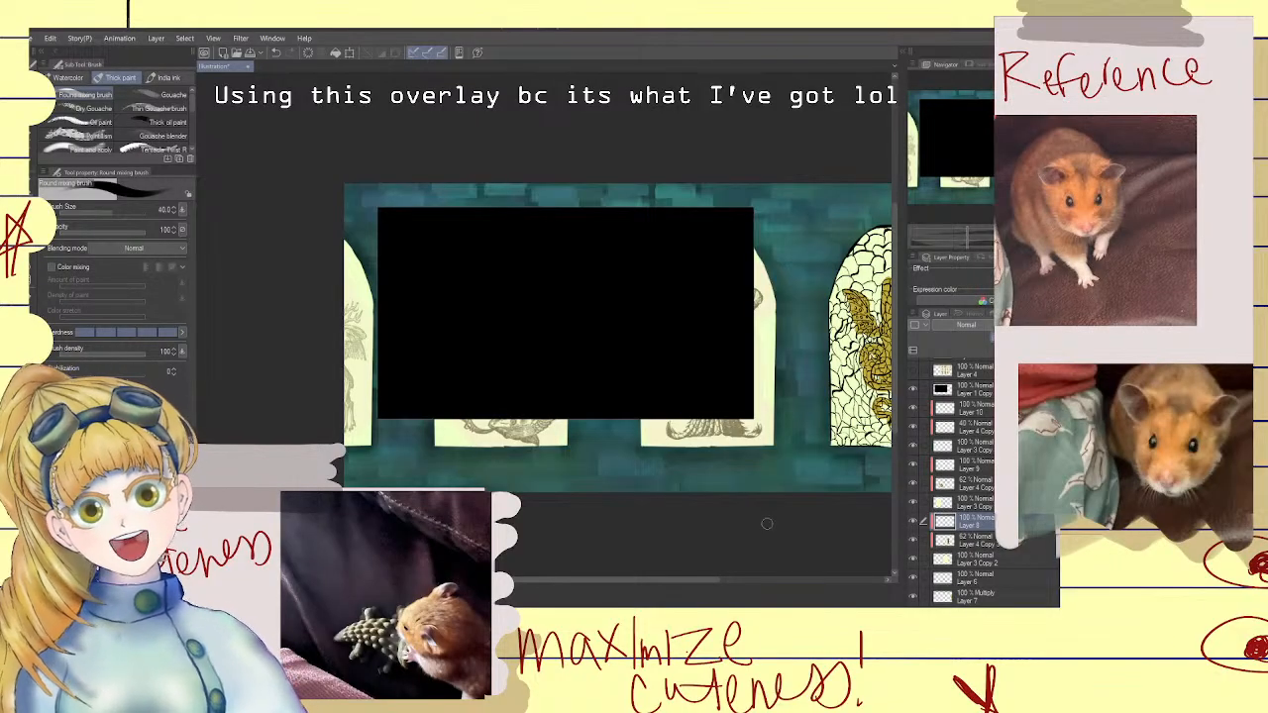
pyautogui.scroll(-1, 786, 502)
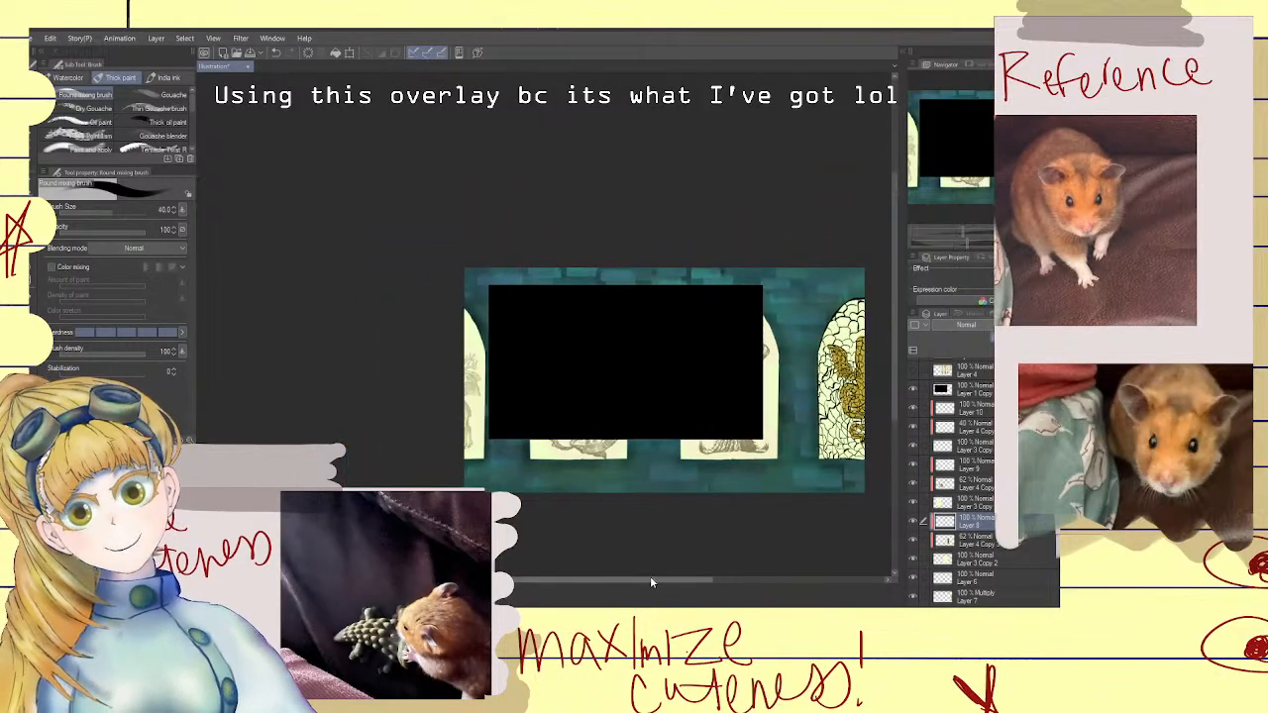
pyautogui.moveTo(650, 578); pyautogui.dragTo(686, 582)
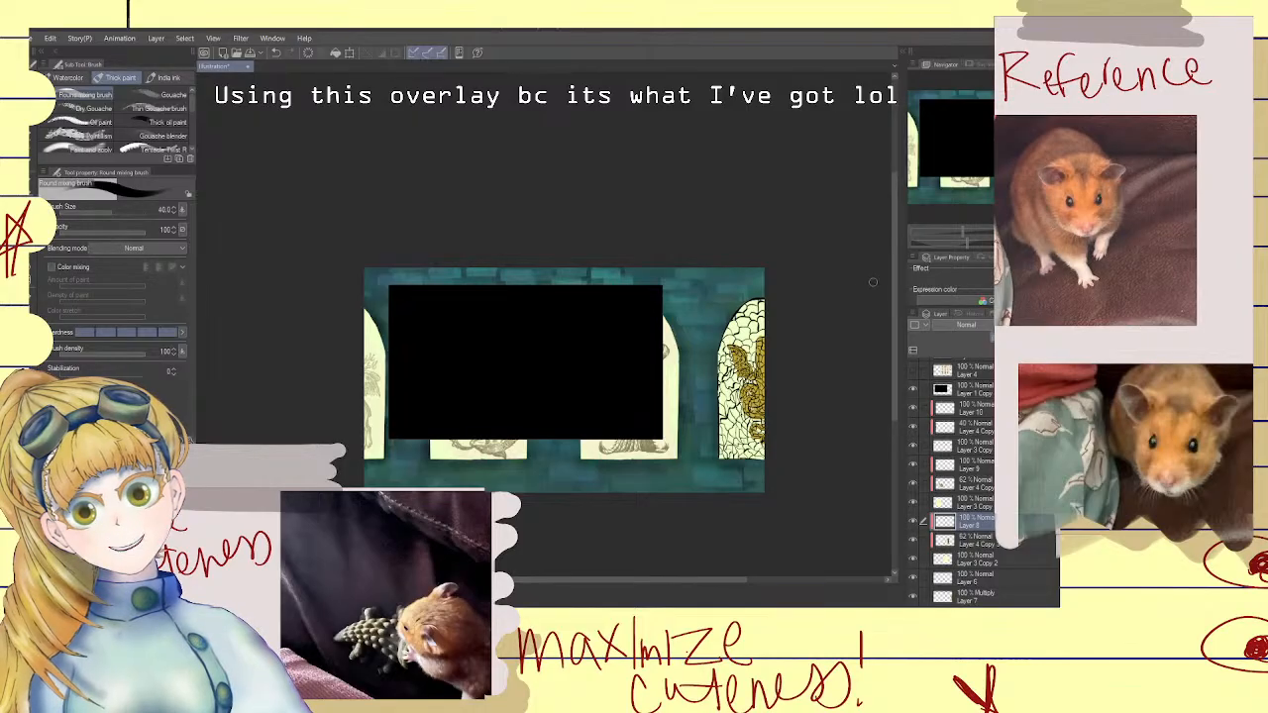
pyautogui.moveTo(895, 288); pyautogui.dragTo(895, 327)
pyautogui.scroll(2, 674, 345)
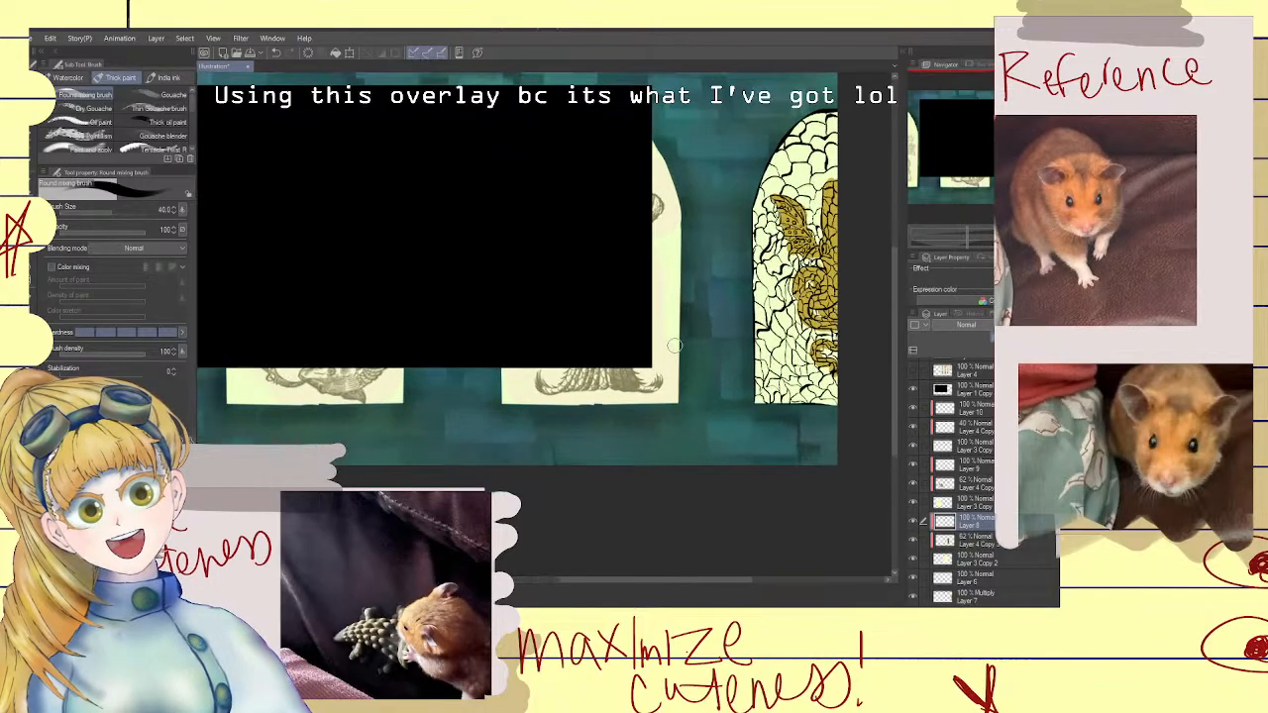
pyautogui.moveTo(897, 406); pyautogui.dragTo(896, 388)
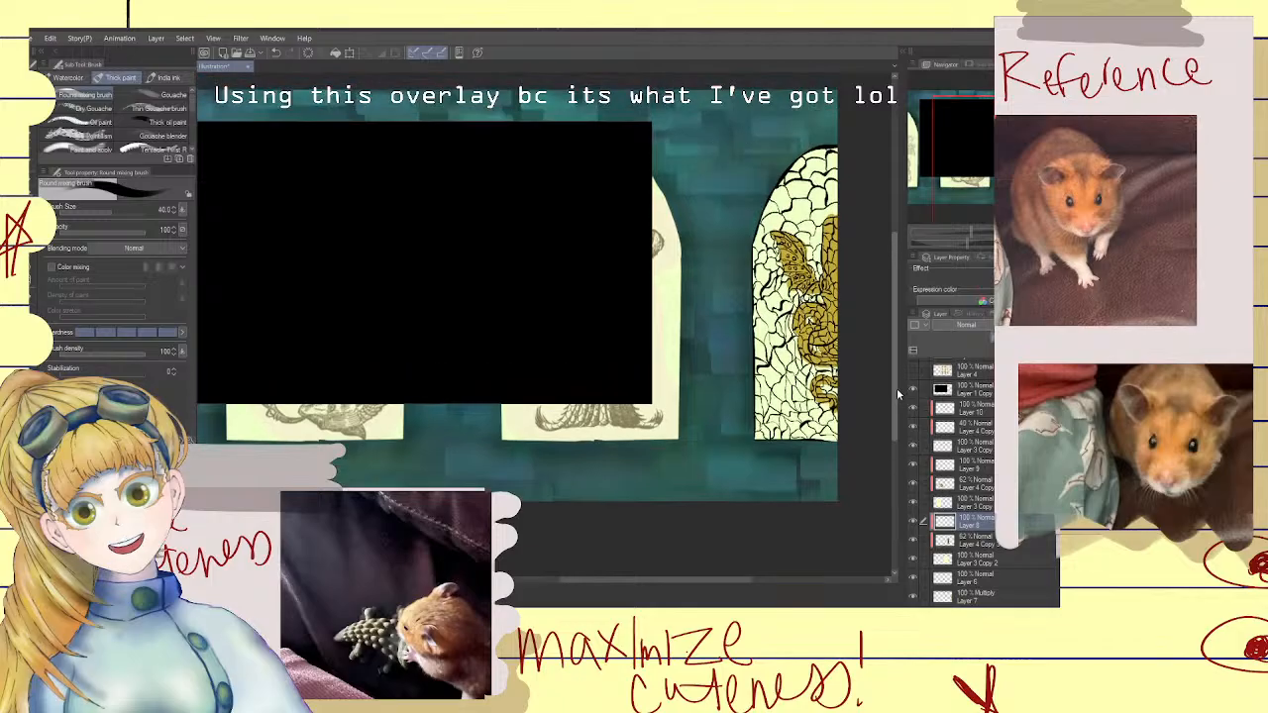
pyautogui.moveTo(737, 579); pyautogui.dragTo(705, 580)
pyautogui.scroll(-3, 713, 525)
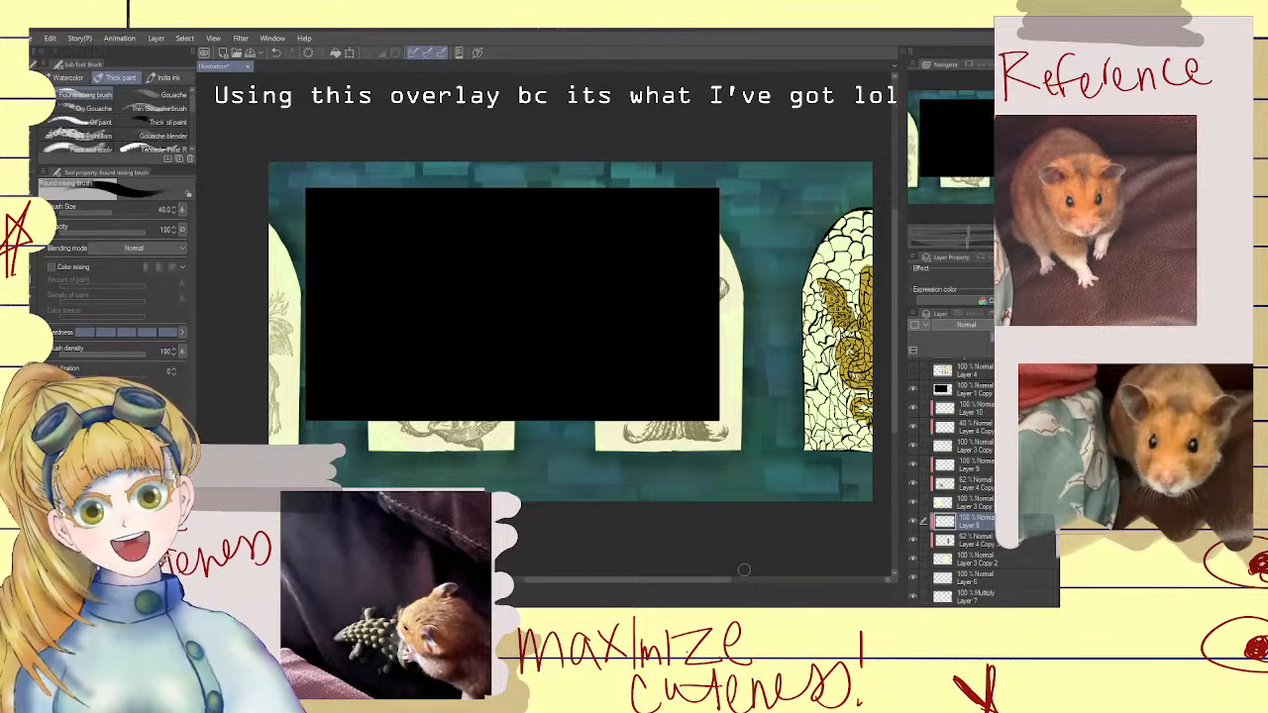
pyautogui.scroll(-1, 572, 245)
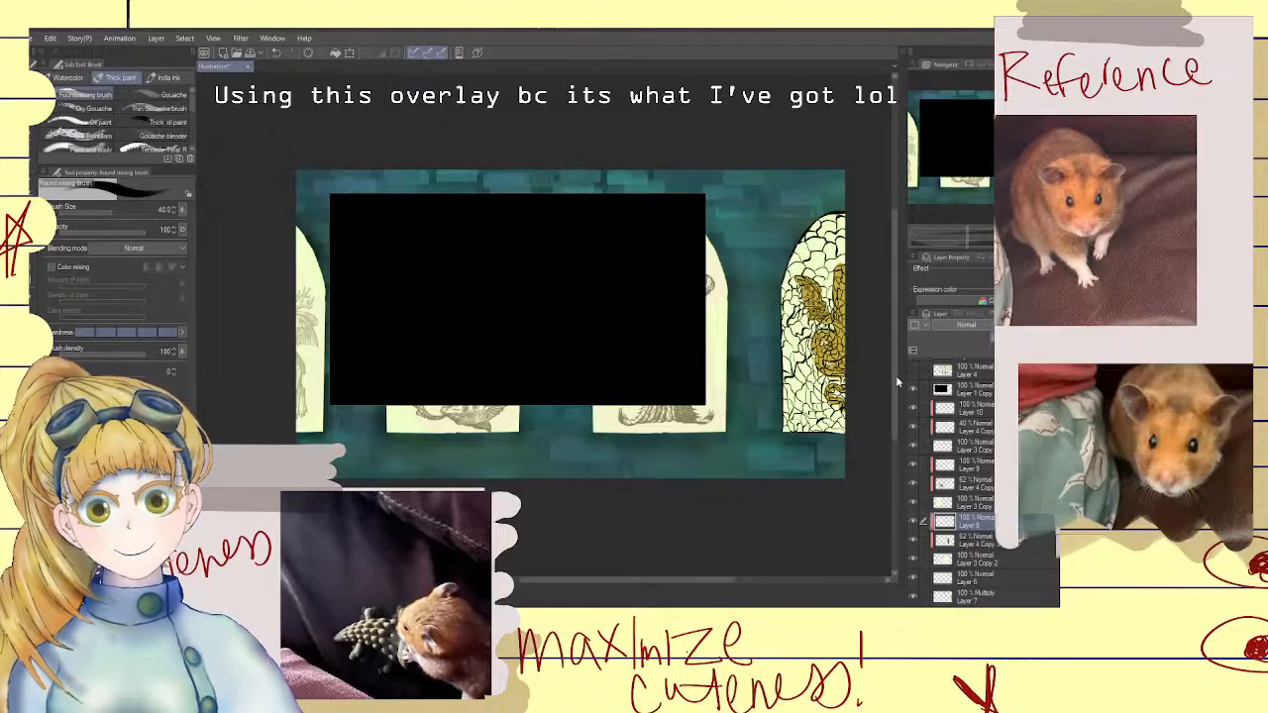
# Add a new layer directly above the black rectangle's Layer 1 Copy and set its blending mode to Linear light
pyautogui.scroll(1, 960, 446)
pyautogui.click(968, 386)
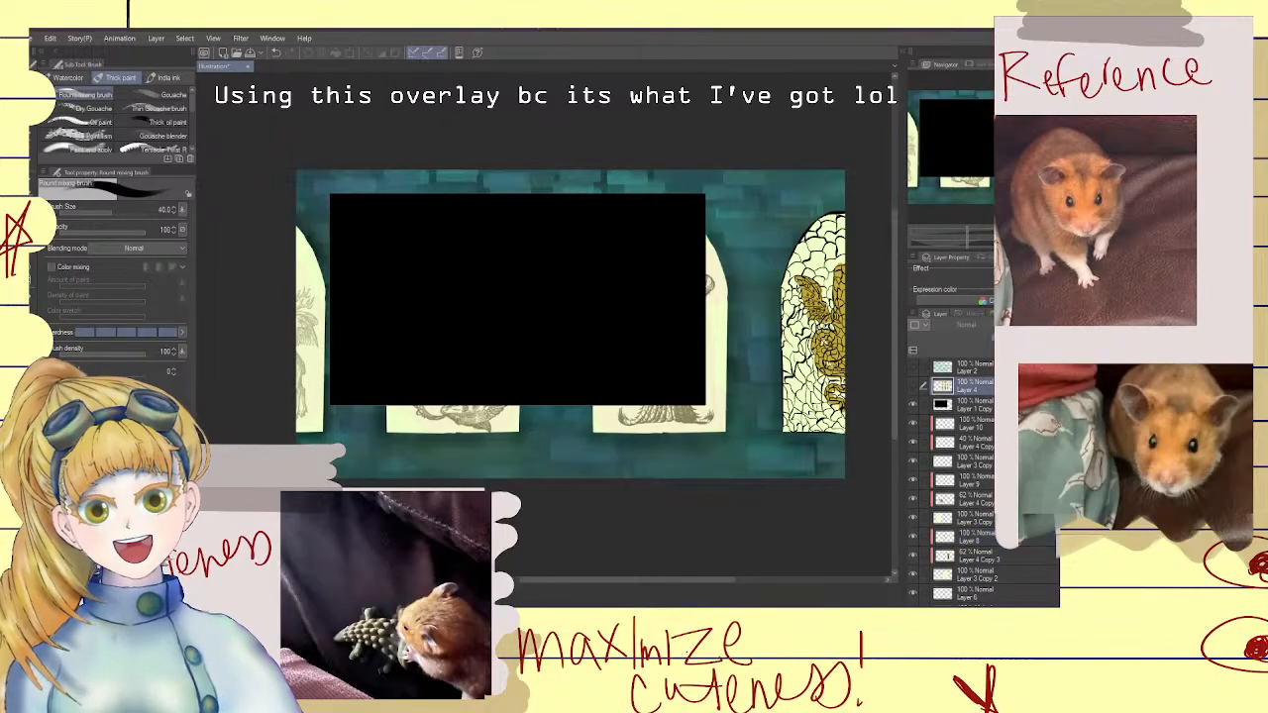
pyautogui.hotkey('ctrl', 'shift', 'n')
pyautogui.moveTo(969, 405); pyautogui.dragTo(968, 379)
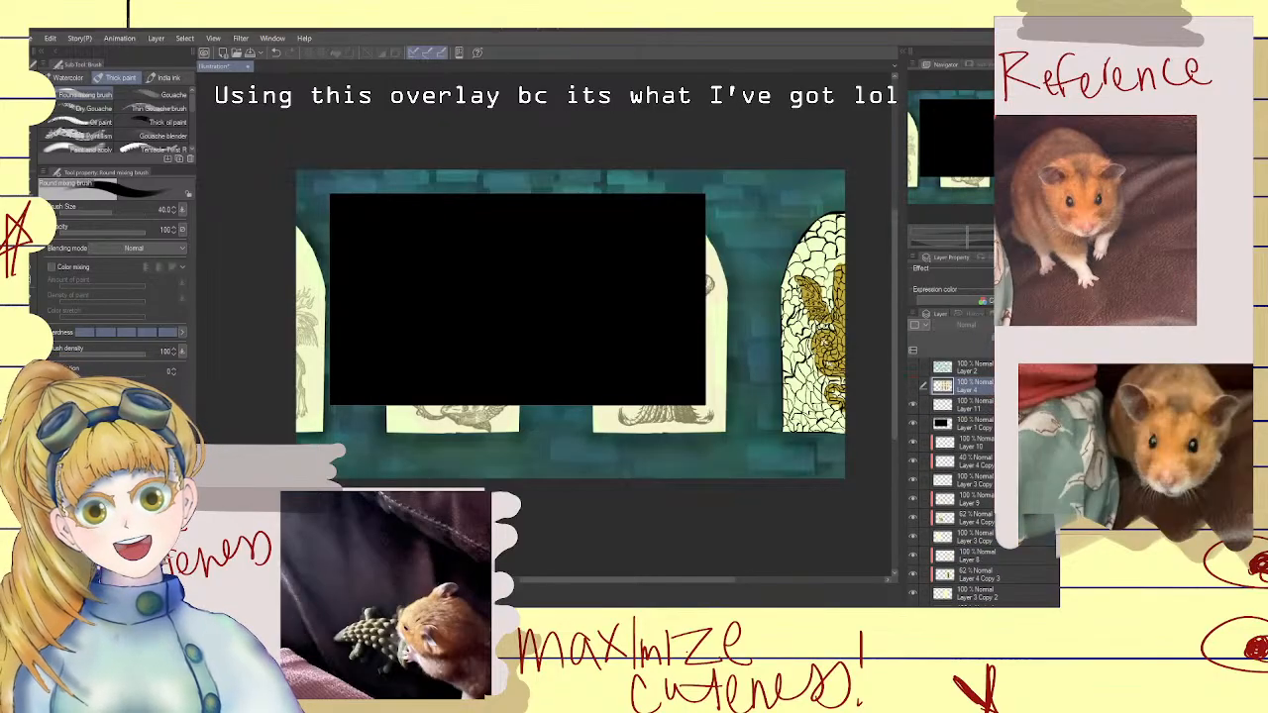
pyautogui.click(986, 408)
pyautogui.click(975, 324)
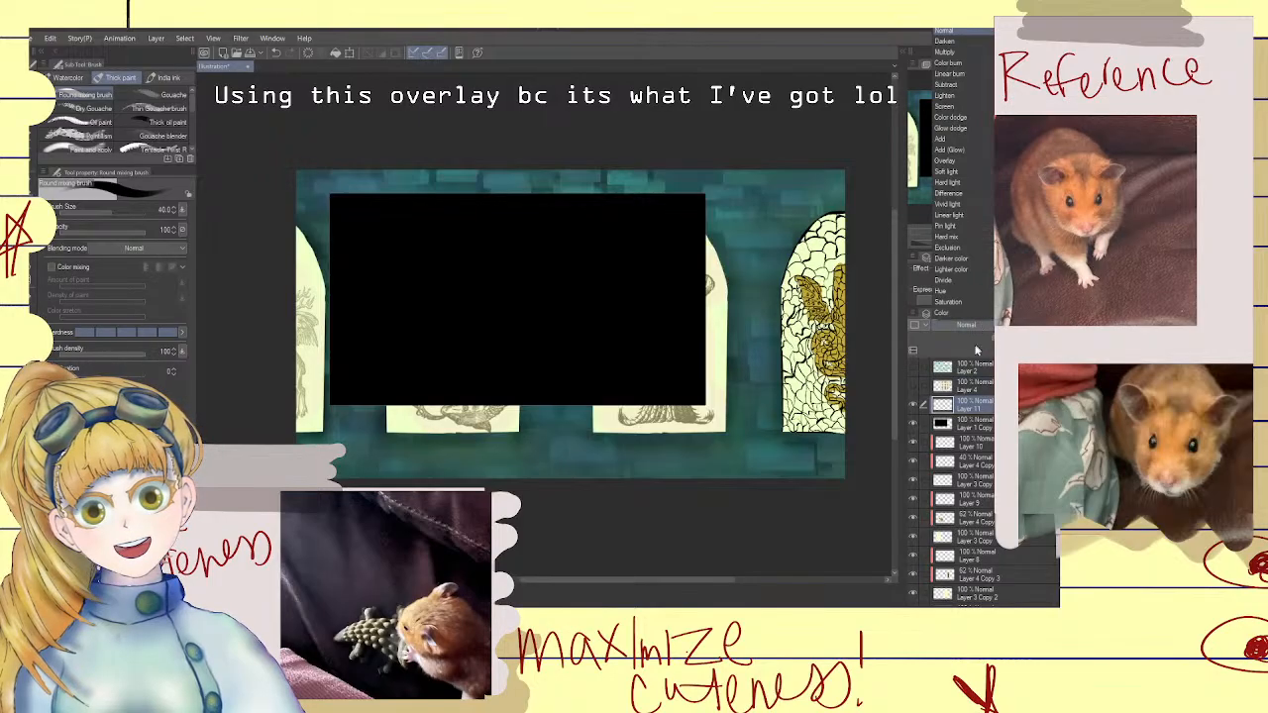
pyautogui.click(968, 214)
# Pick the pale window colour and set up the Soft airbrush with its blending mode changed to Normal
pyautogui.keyDown('alt'); pyautogui.click(813, 392); pyautogui.keyUp('alt')
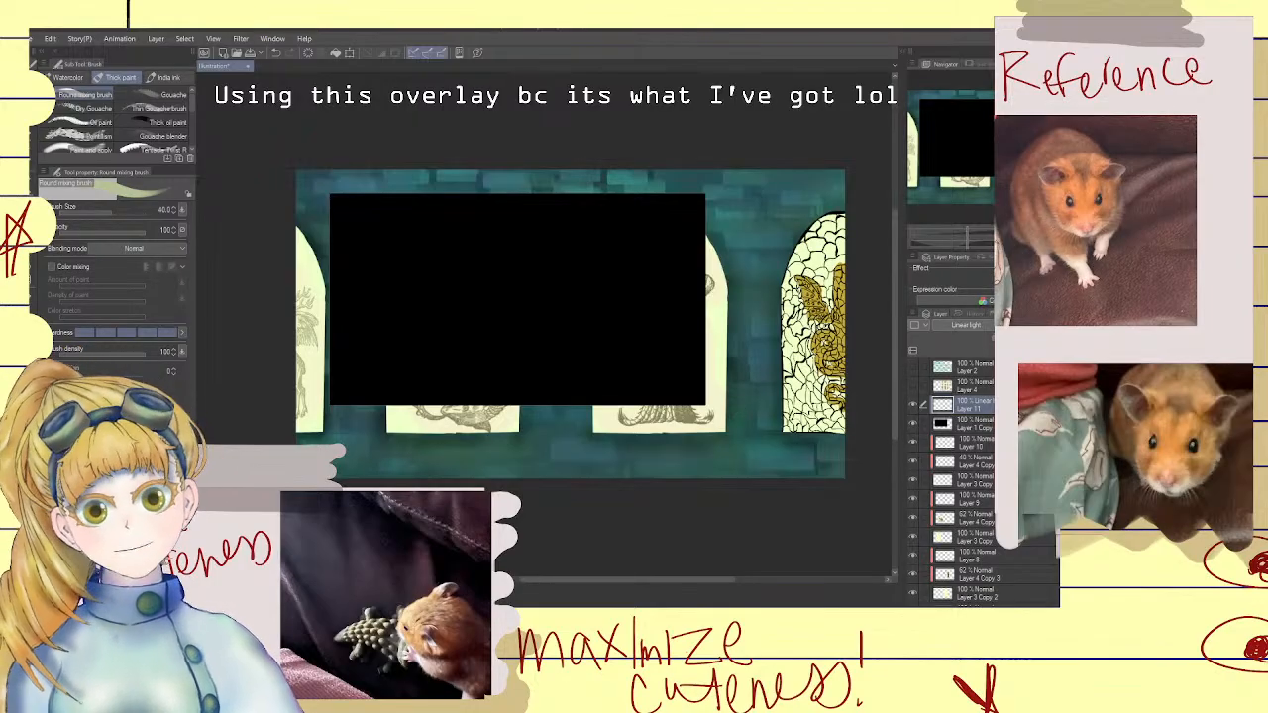
pyautogui.press('b')
pyautogui.press('b')
pyautogui.press('b')
pyautogui.press('b')
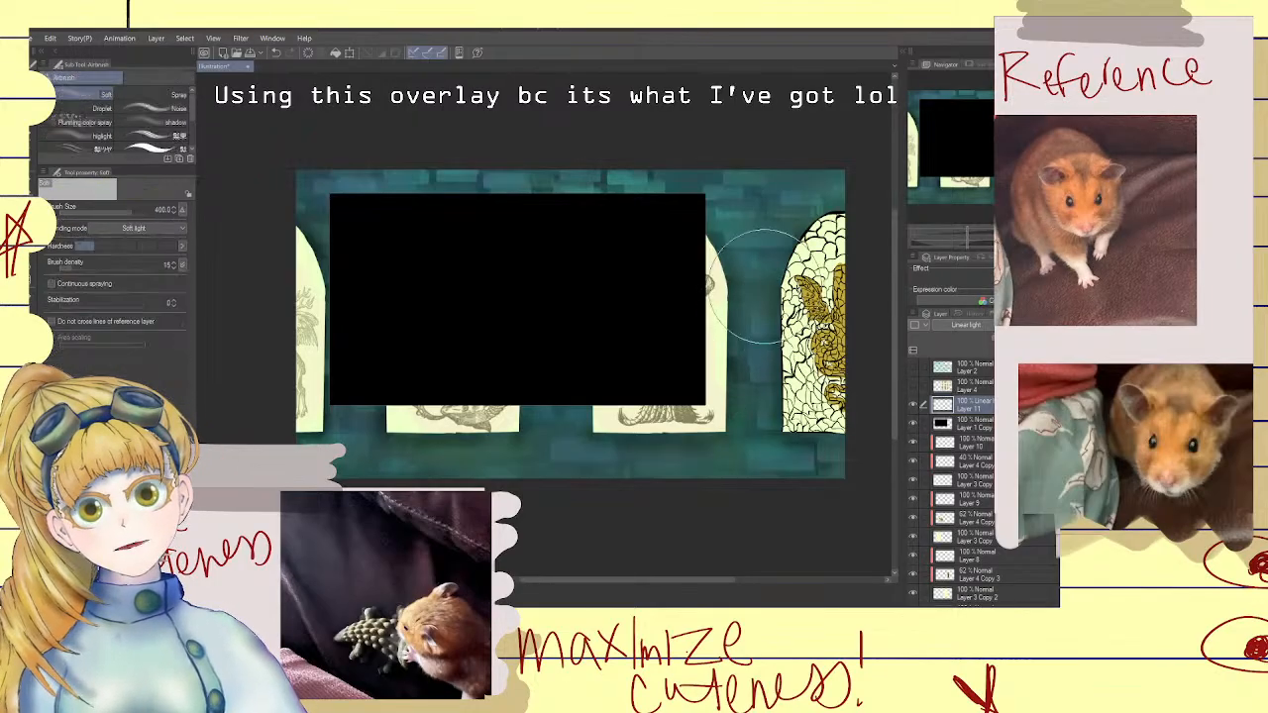
pyautogui.press('b')
pyautogui.press('b')
pyautogui.press('b')
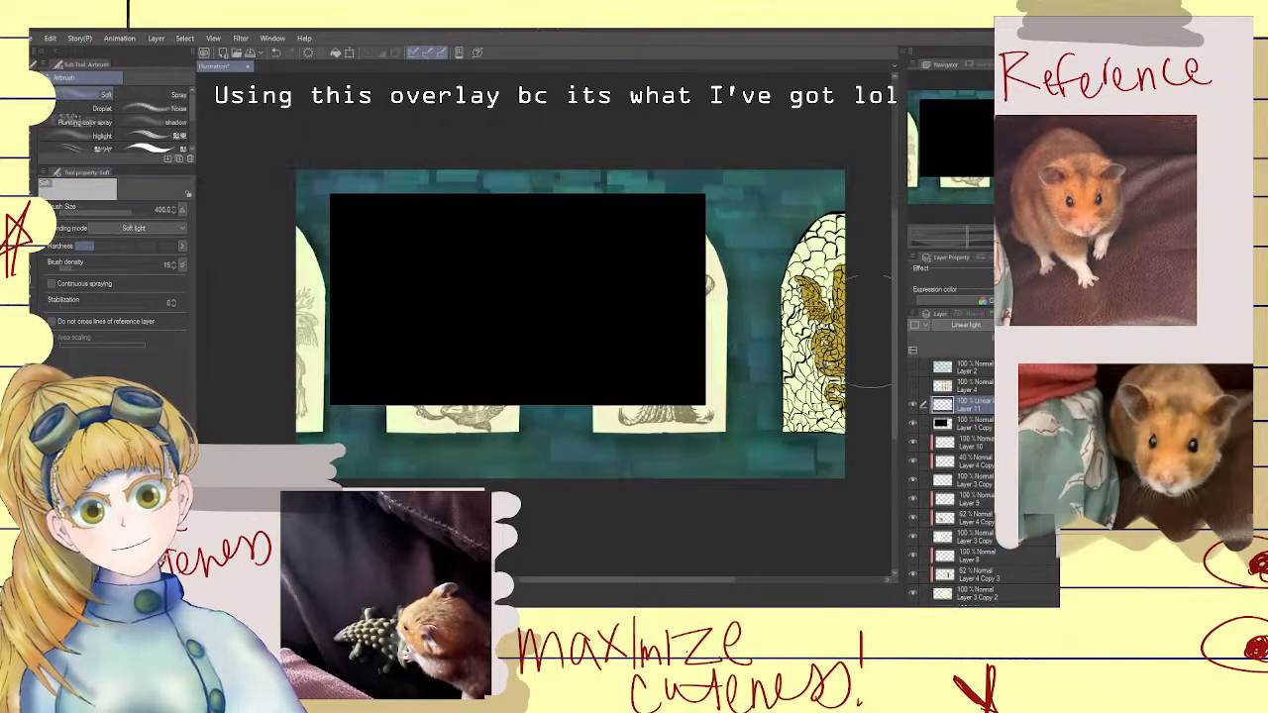
pyautogui.click(121, 230)
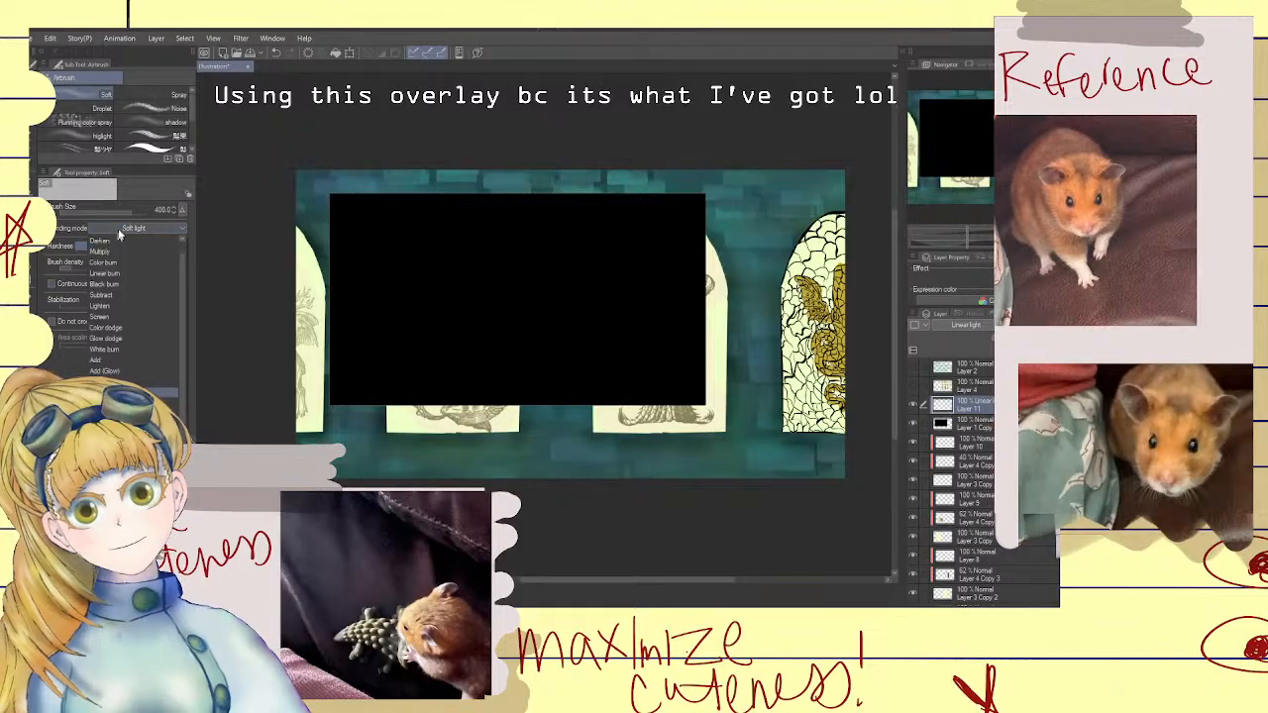
pyautogui.click(186, 268)
pyautogui.click(171, 228)
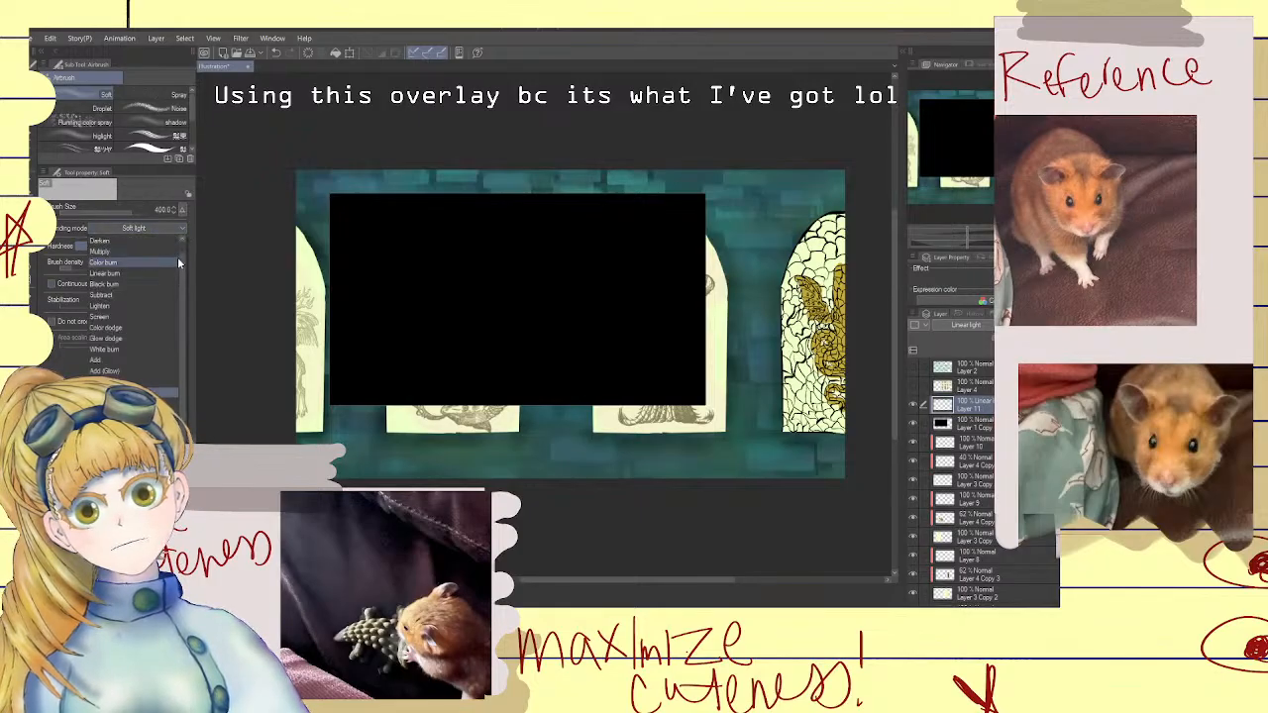
pyautogui.click(164, 240)
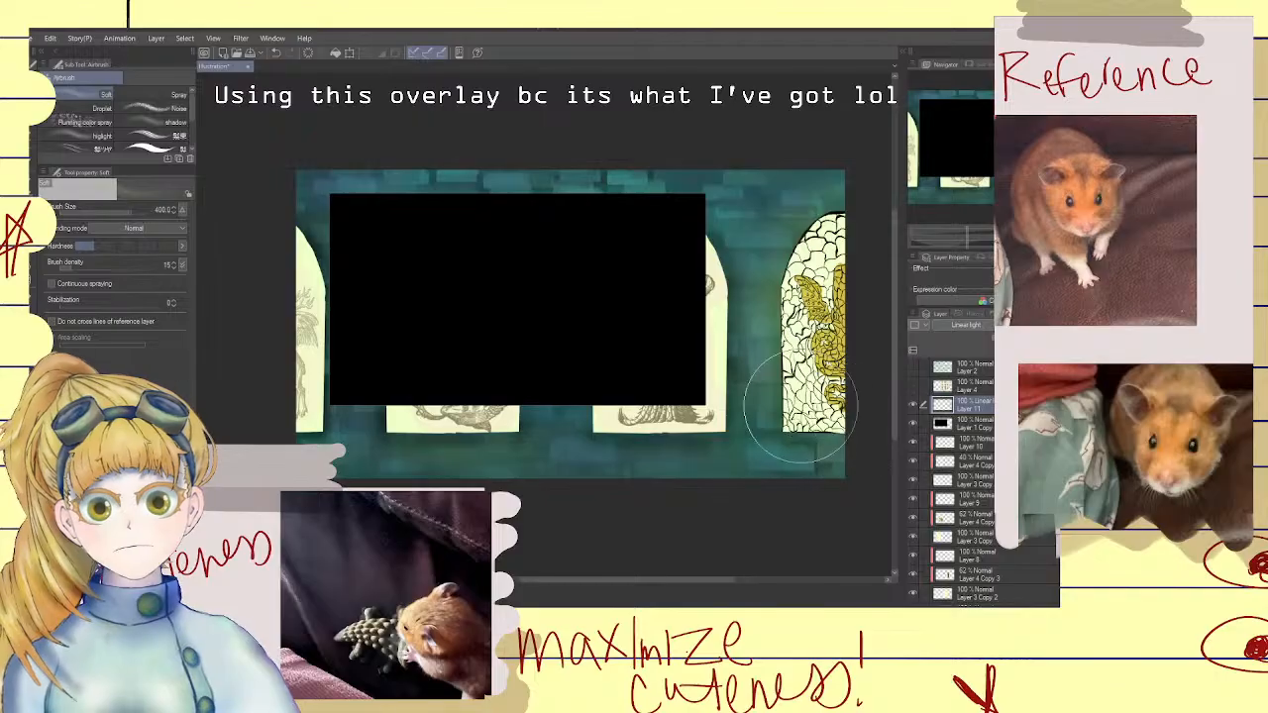
# Airbrush a soft glow around the arched windows and move the black rectangle layer above the glow layer
pyautogui.moveTo(715, 349)
pyautogui.mouseDown()
pyautogui.moveTo(697, 436)
pyautogui.moveTo(675, 311)
pyautogui.moveTo(692, 371)
pyautogui.moveTo(623, 412)
pyautogui.mouseUp()
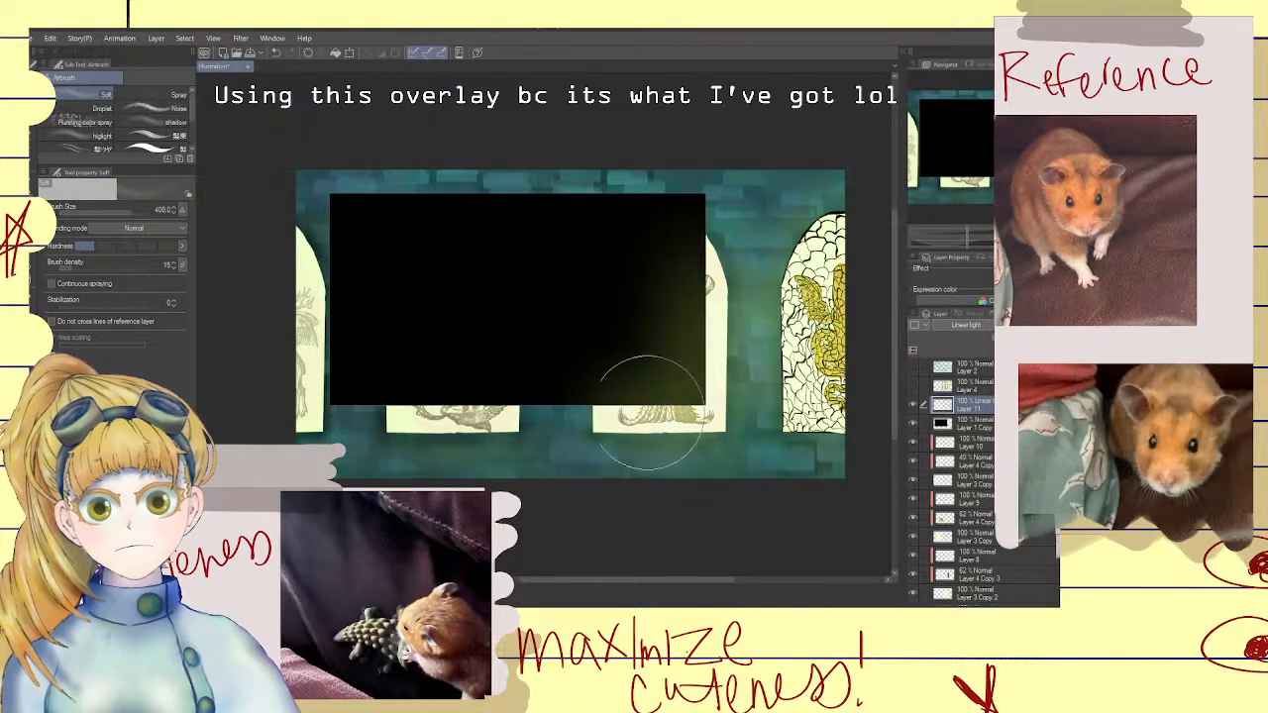
pyautogui.moveTo(469, 394)
pyautogui.mouseDown()
pyautogui.moveTo(494, 429)
pyautogui.moveTo(394, 418)
pyautogui.moveTo(425, 428)
pyautogui.mouseUp()
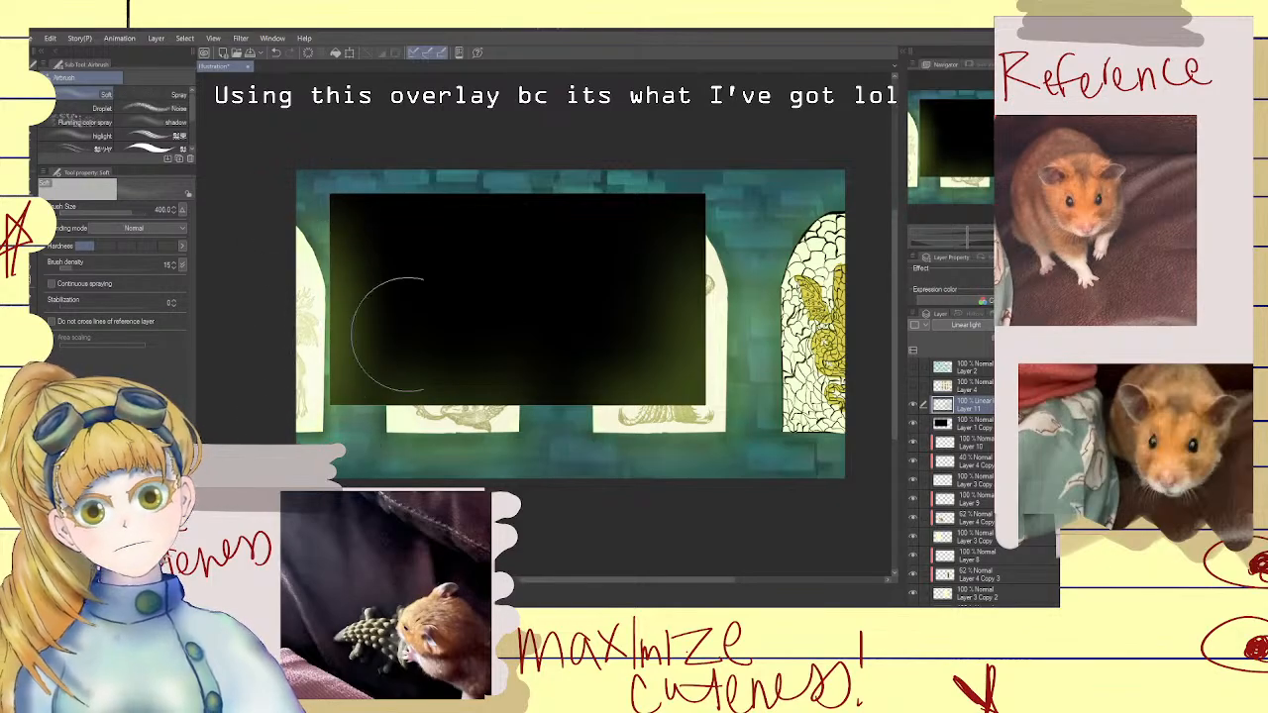
pyautogui.moveTo(989, 425); pyautogui.dragTo(989, 397)
# Examine the glowing window wall at different view sizes and temporarily show the handwritten to-do list on Layer 2
pyautogui.scroll(-4, 734, 399)
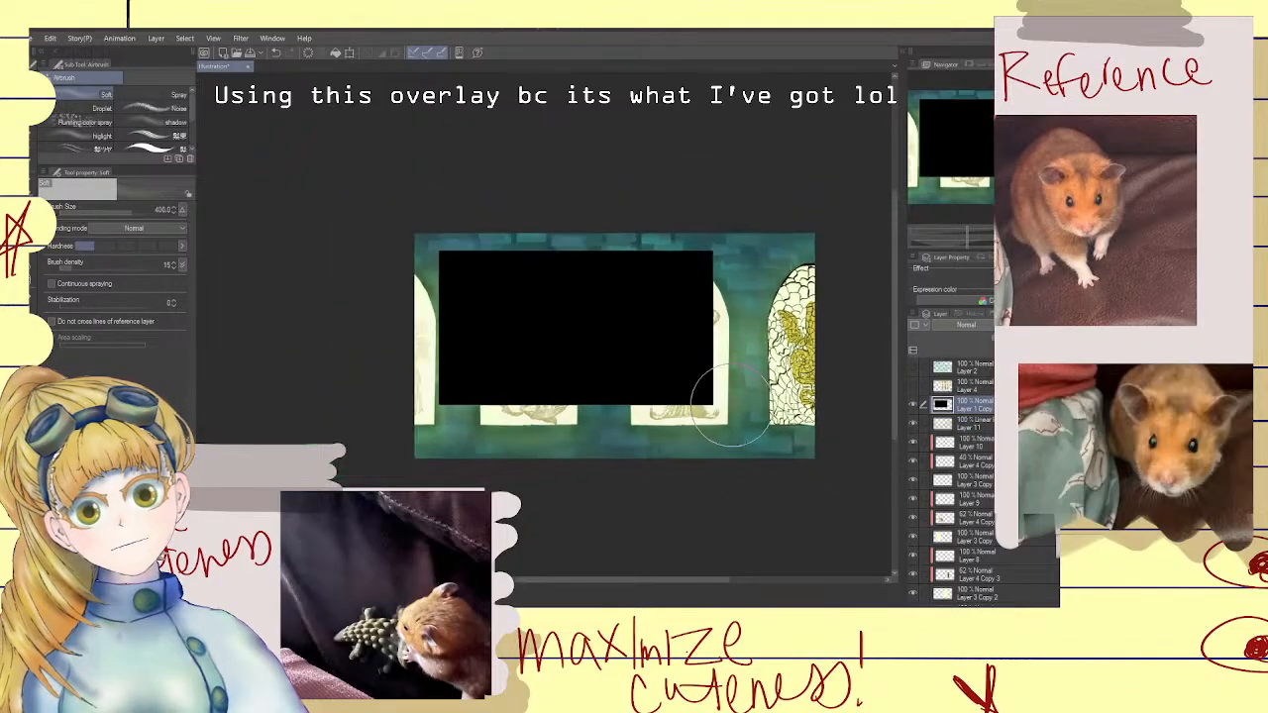
pyautogui.scroll(4, 740, 411)
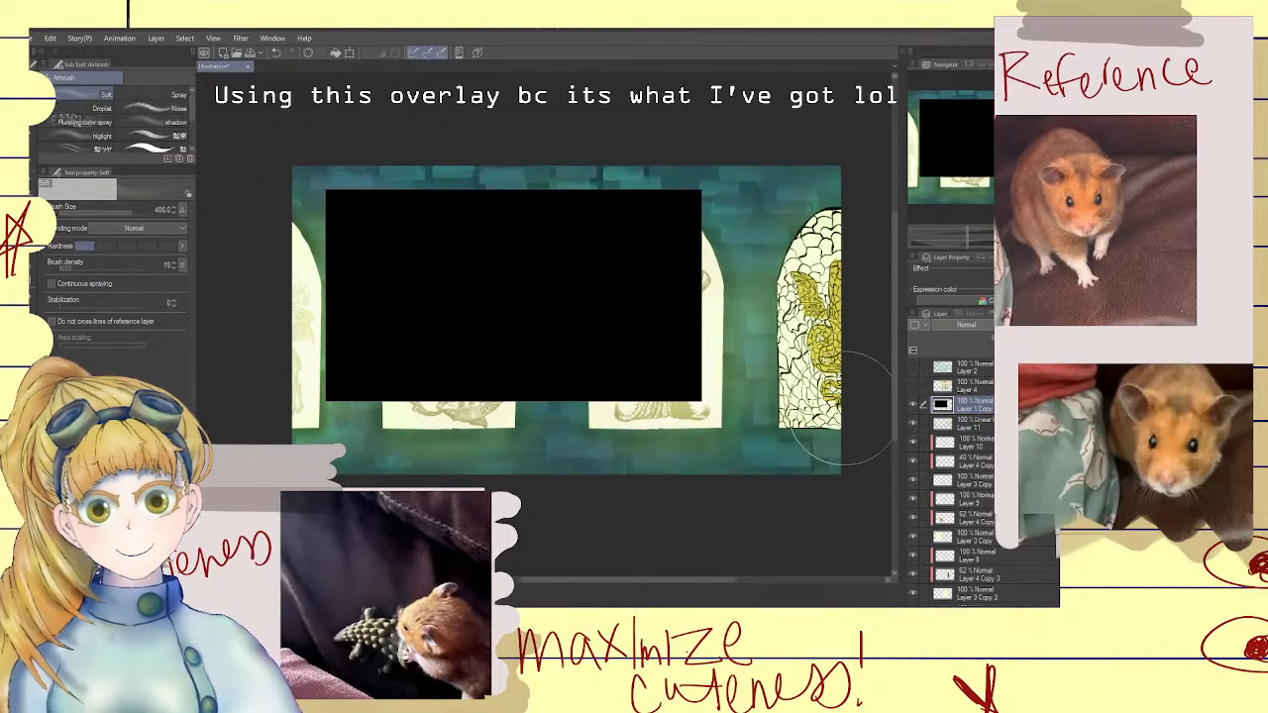
pyautogui.scroll(-3, 820, 406)
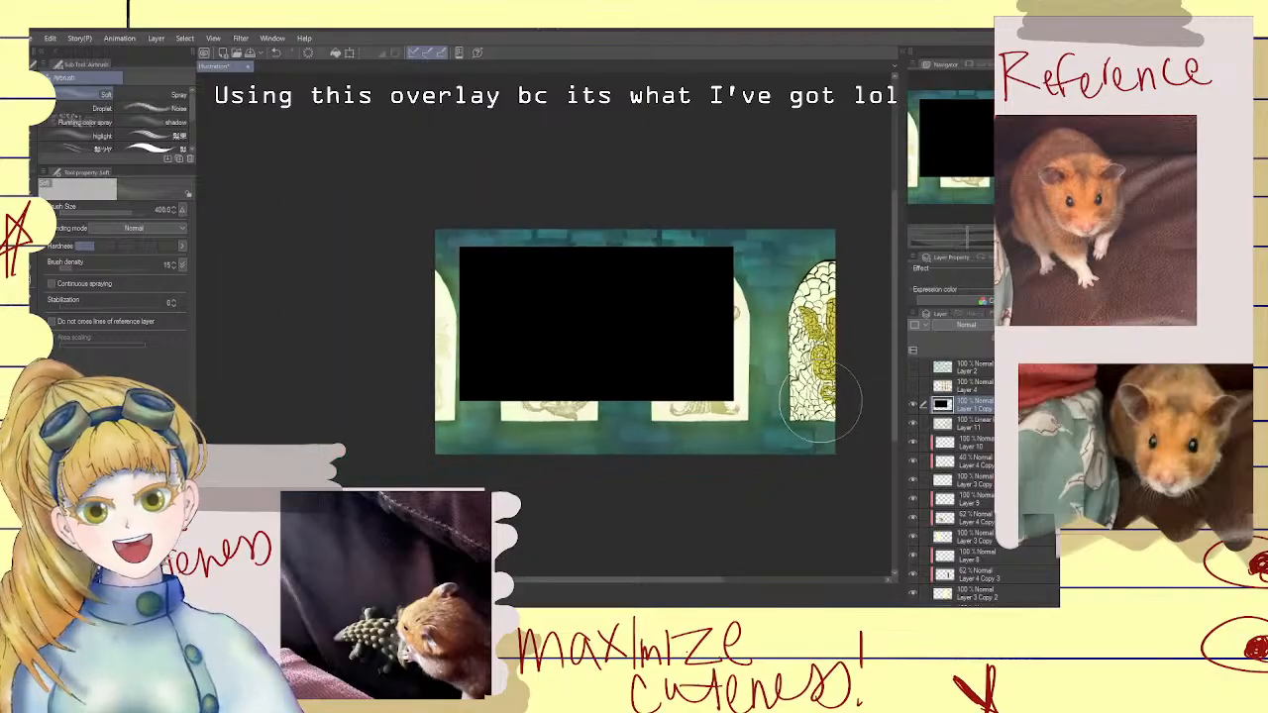
pyautogui.scroll(3, 819, 404)
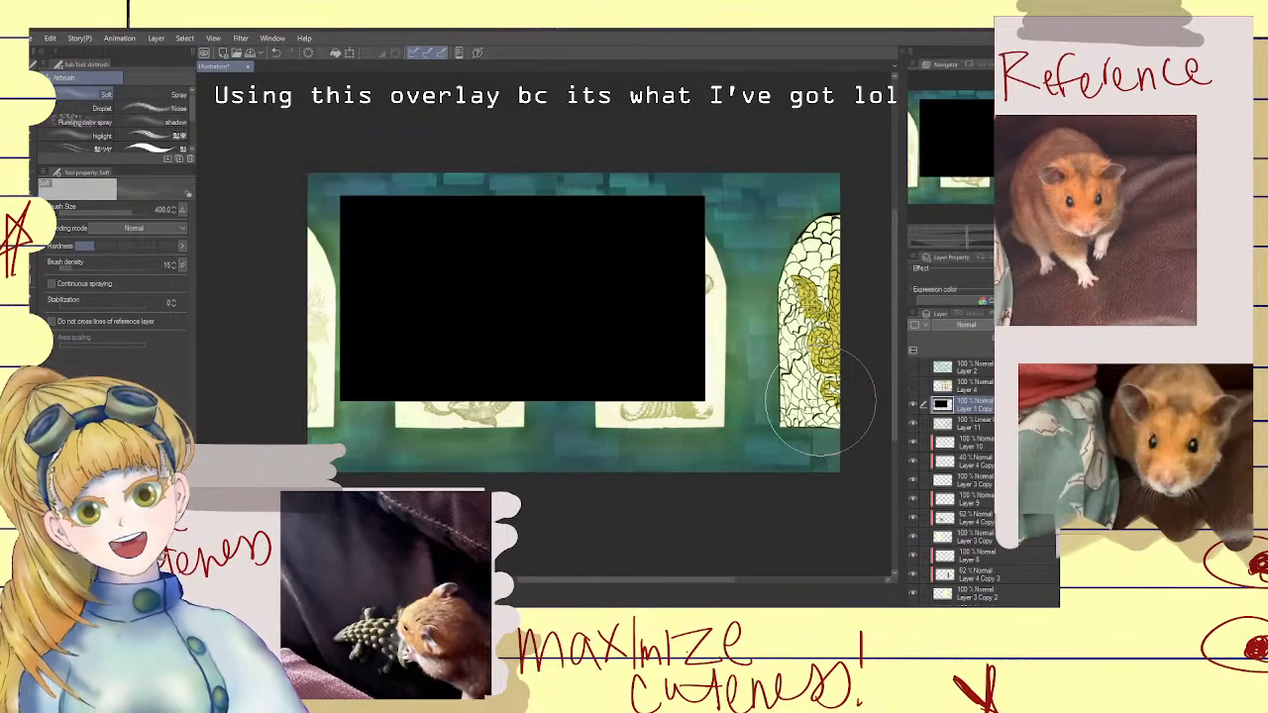
pyautogui.click(913, 368)
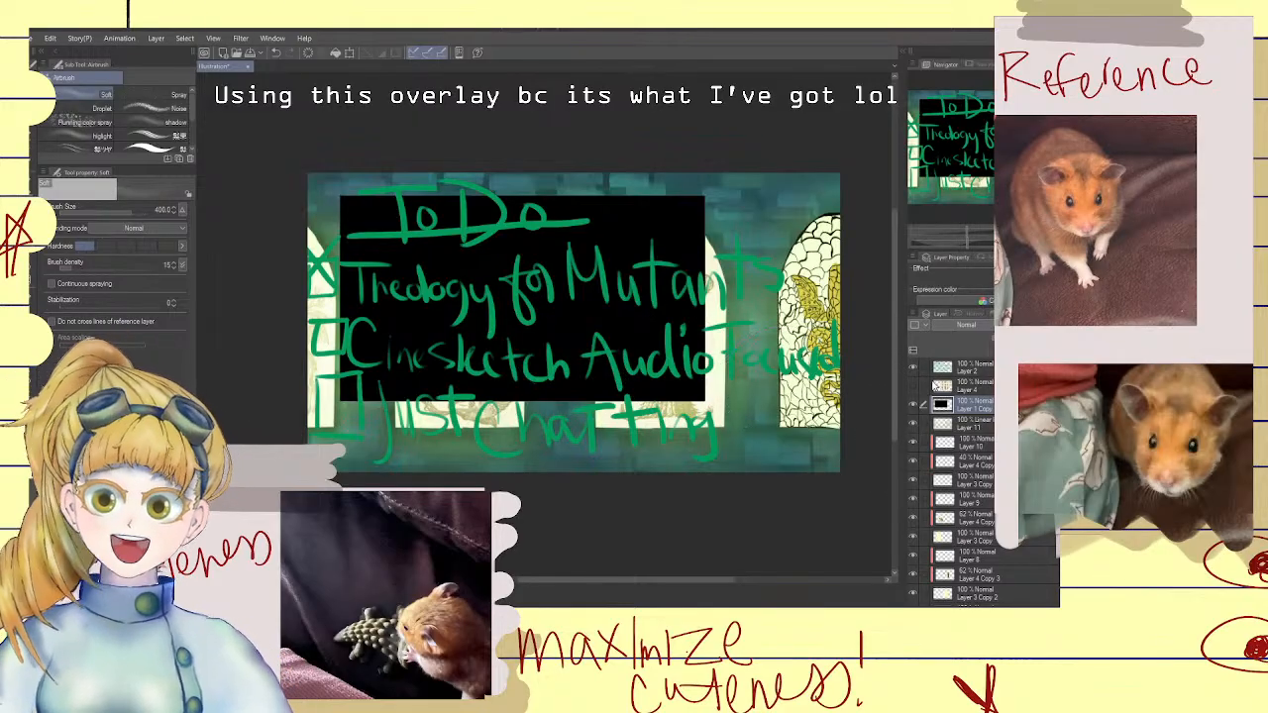
pyautogui.click(913, 368)
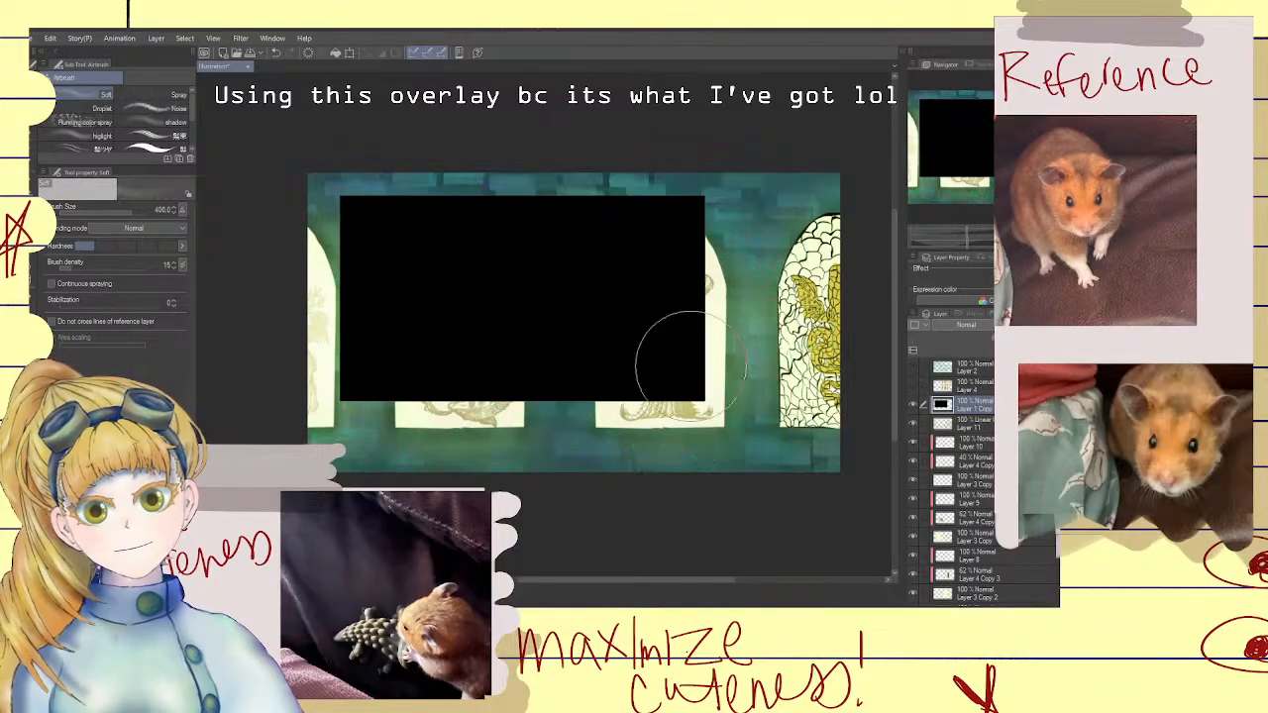
pyautogui.scroll(-1, 655, 368)
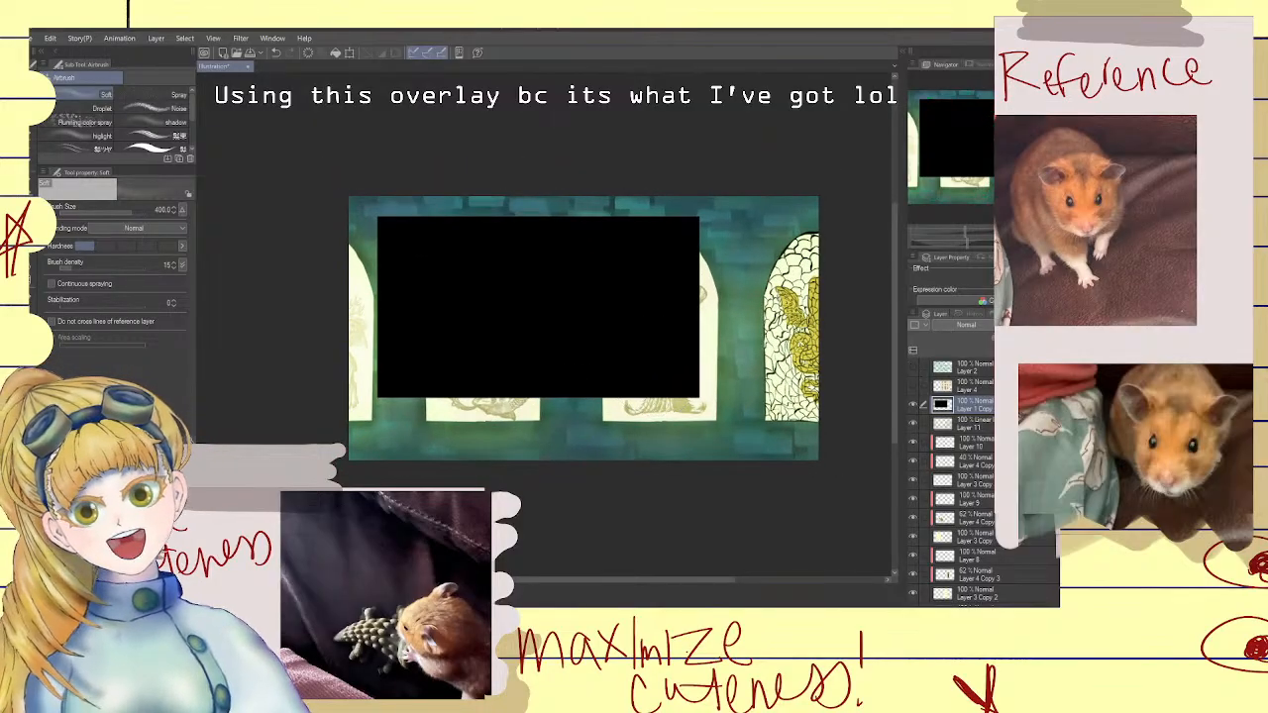
# Create a new illustration with the FHD 1920 x 1080 px preset
pyautogui.click(35, 38)
pyautogui.click(75, 54)
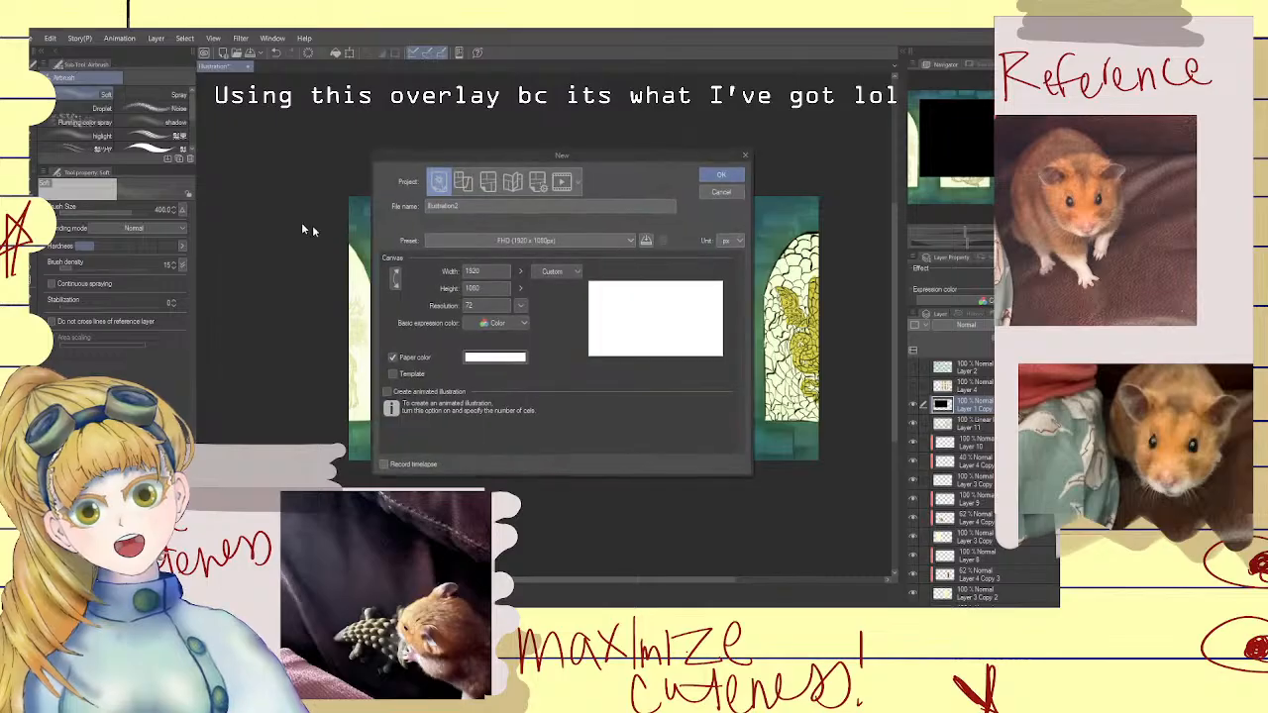
pyautogui.click(721, 175)
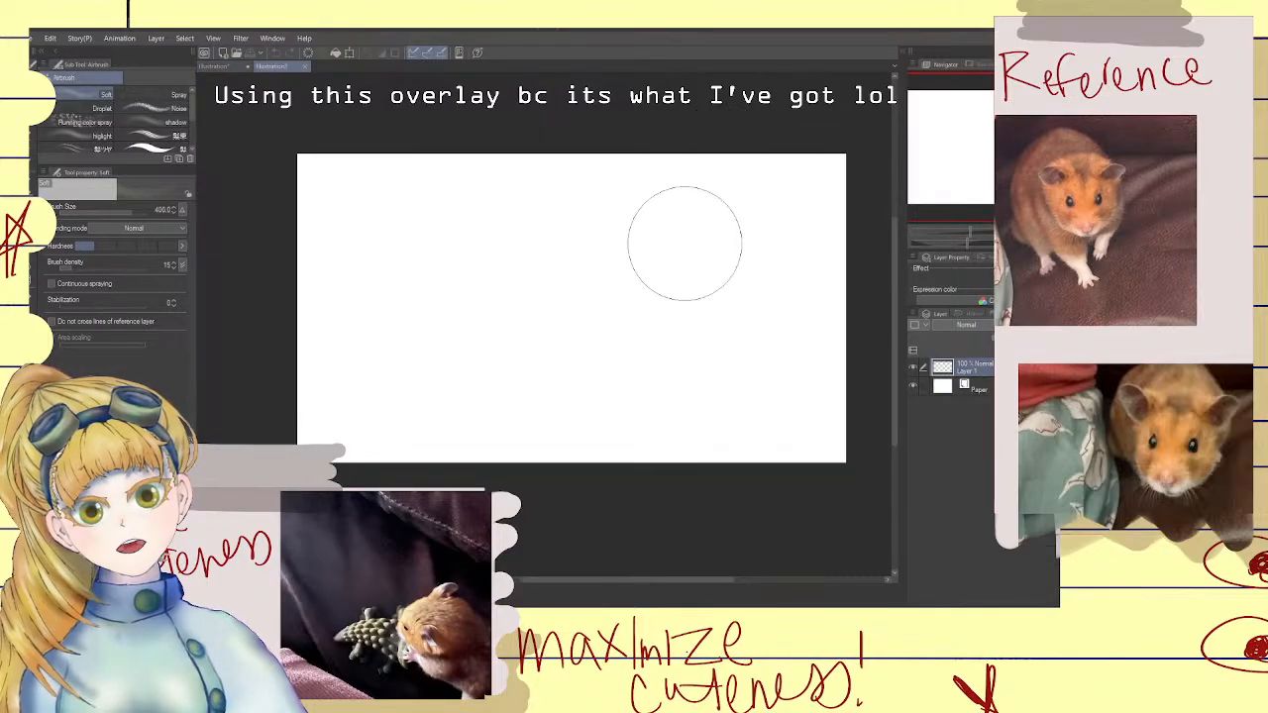
pyautogui.scroll(1, 683, 242)
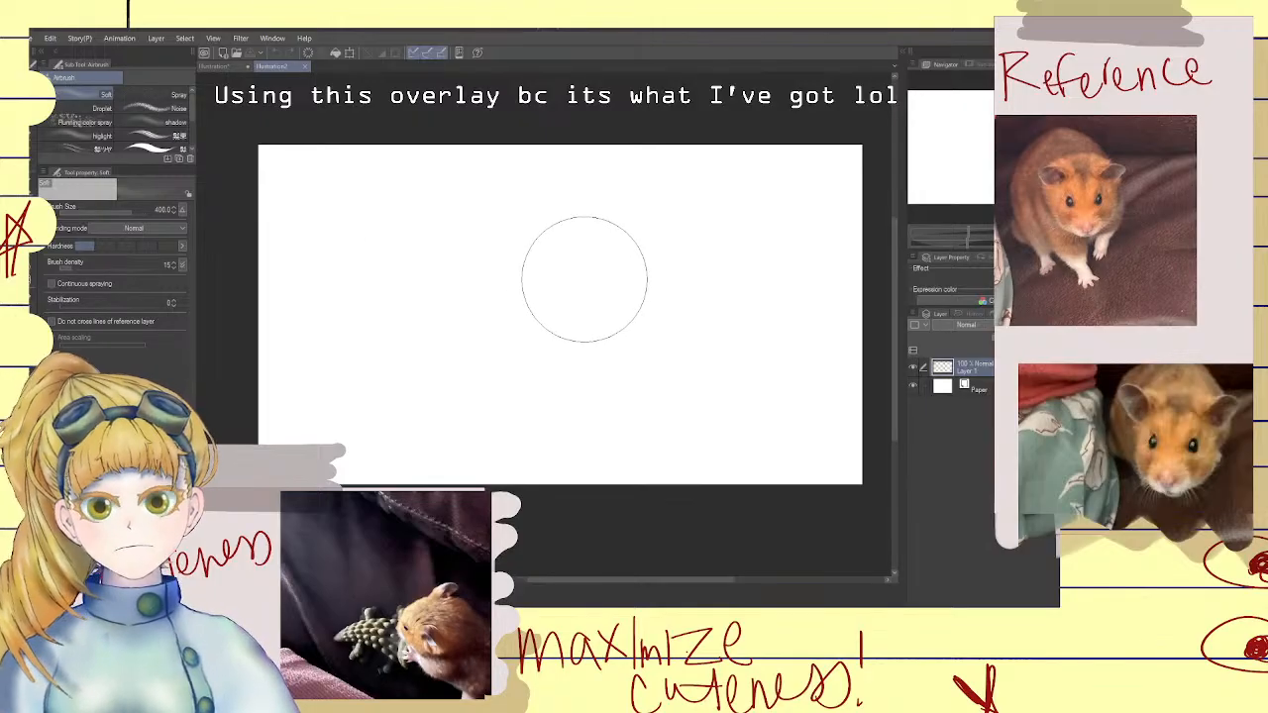
# Fill Layer 1 with pale green and scale it to 75% as a large rectangle left of the canvas centre
pyautogui.press('g')
pyautogui.press('g')
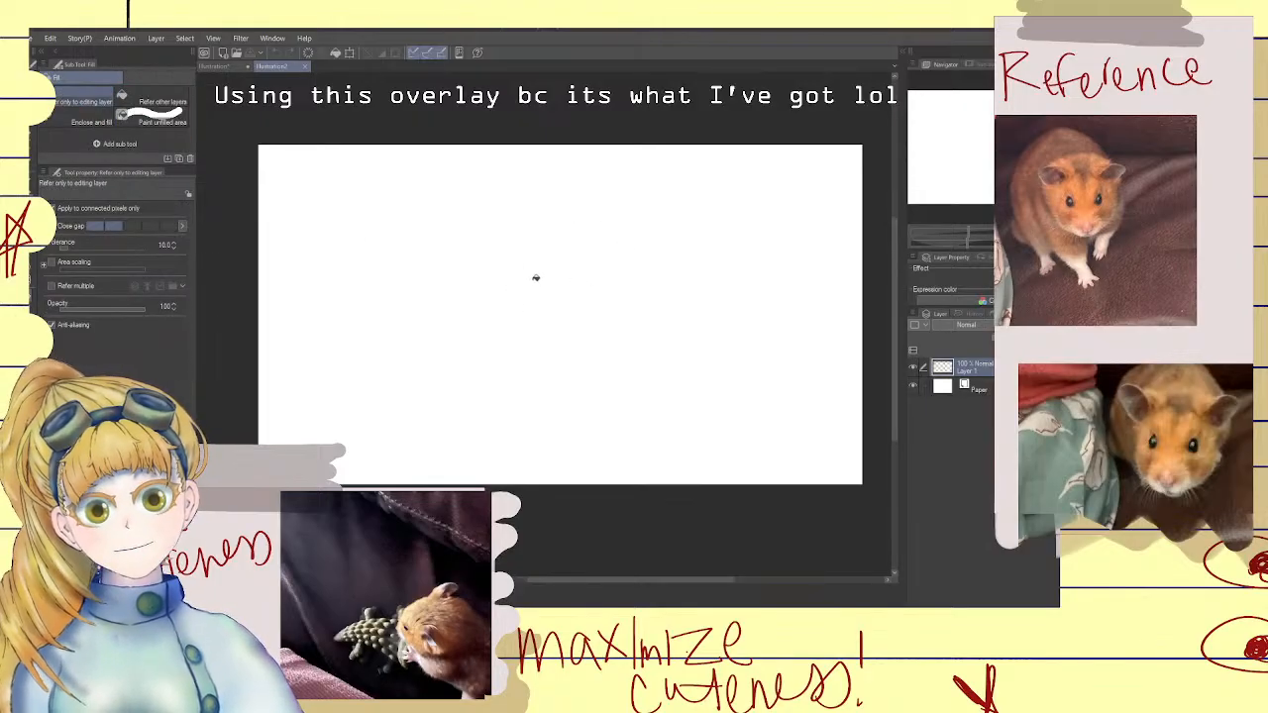
pyautogui.click(534, 278)
pyautogui.scroll(-1, 844, 351)
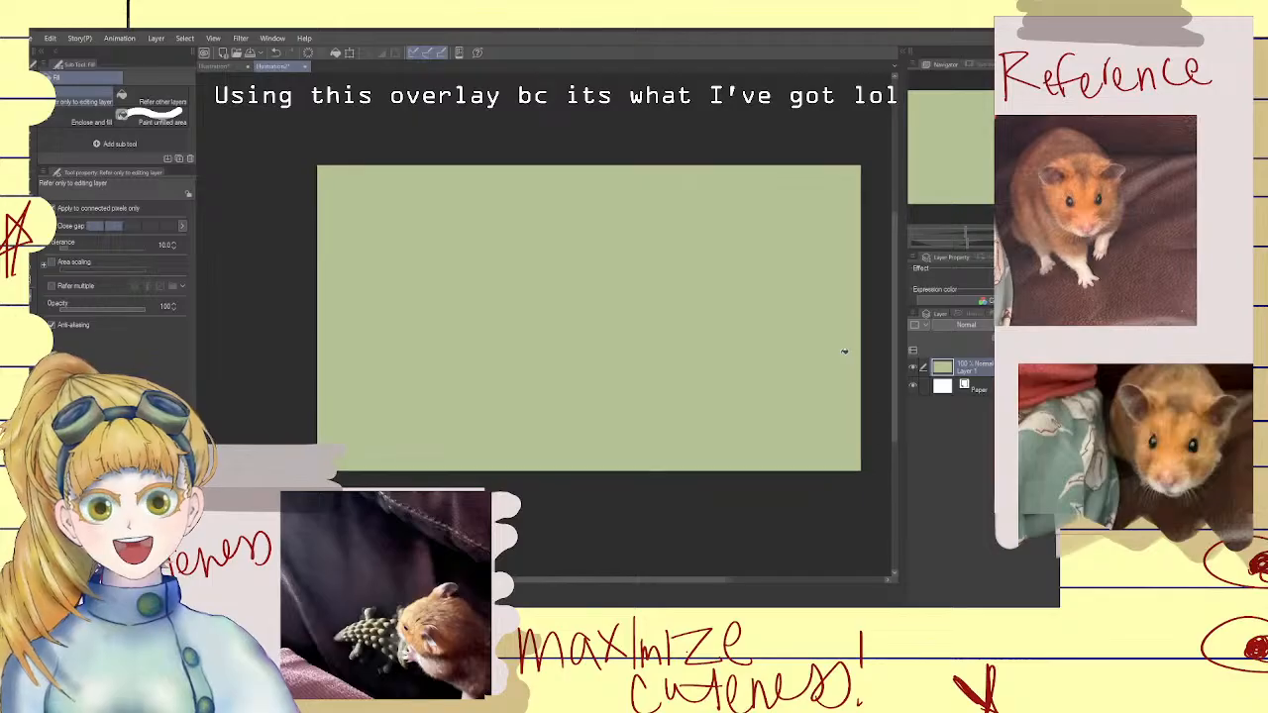
pyautogui.click(347, 56)
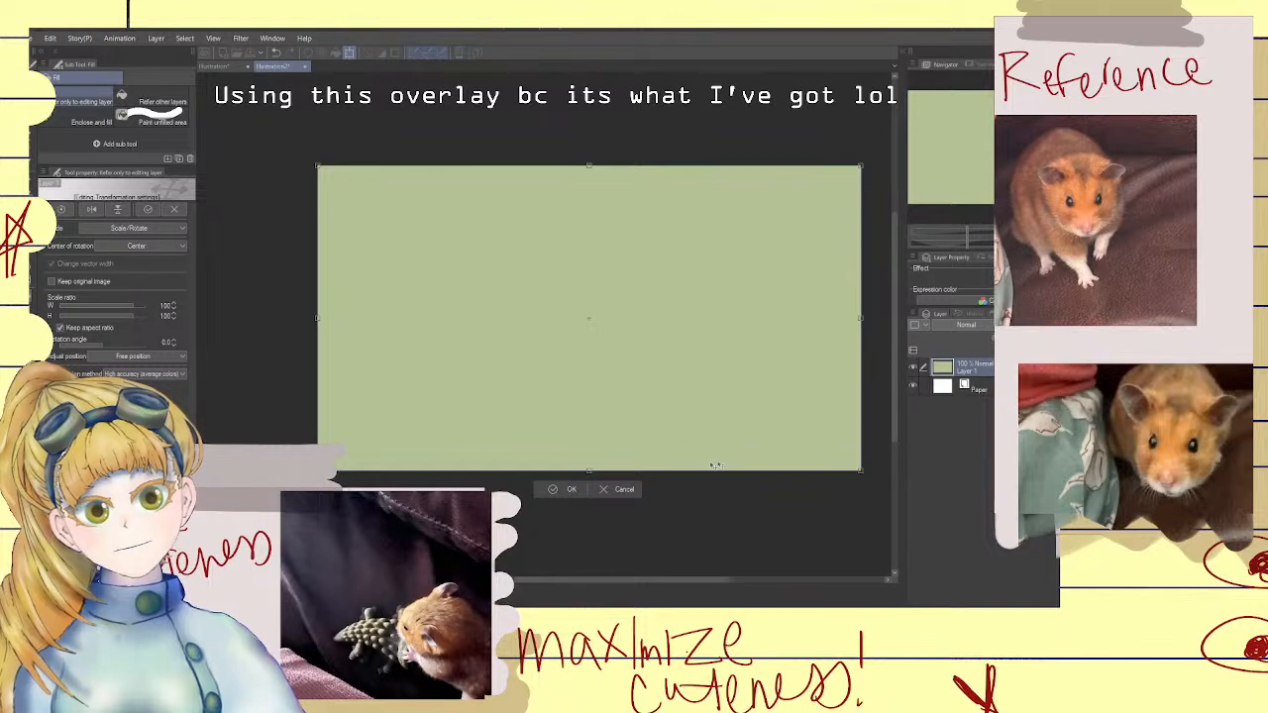
pyautogui.moveTo(859, 472); pyautogui.dragTo(724, 419)
pyautogui.moveTo(658, 338); pyautogui.dragTo(686, 371)
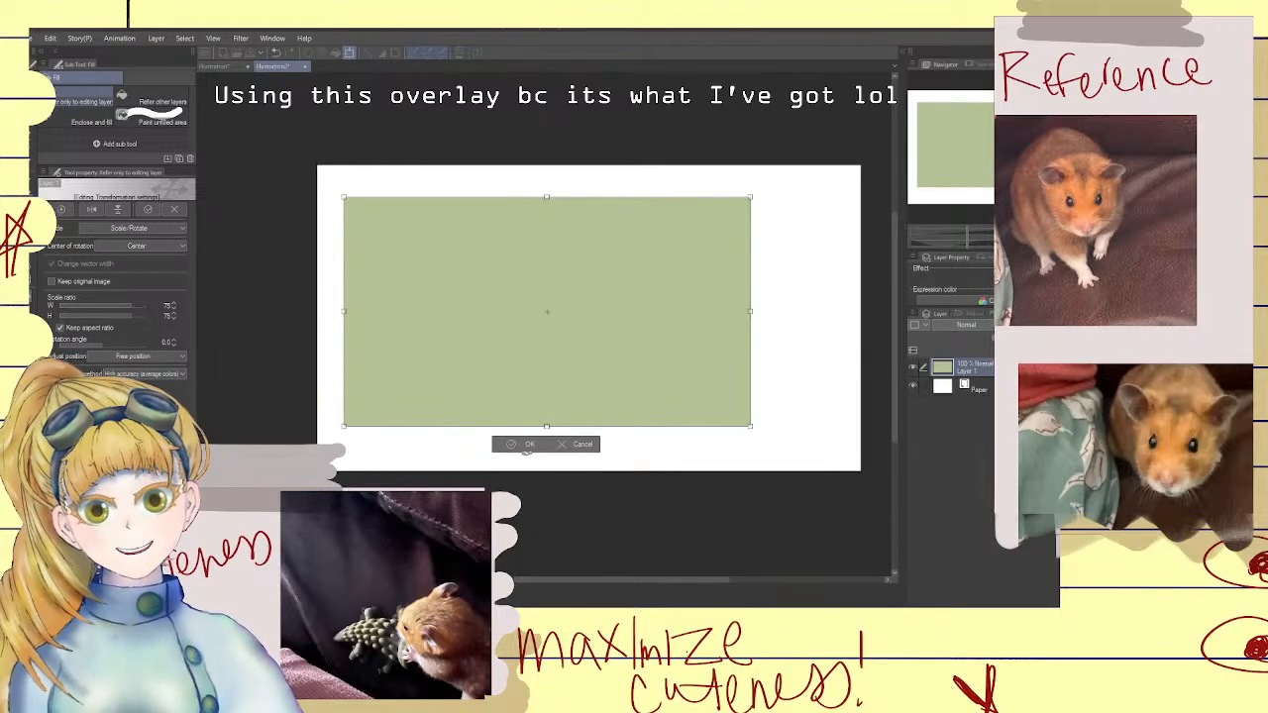
pyautogui.click(526, 446)
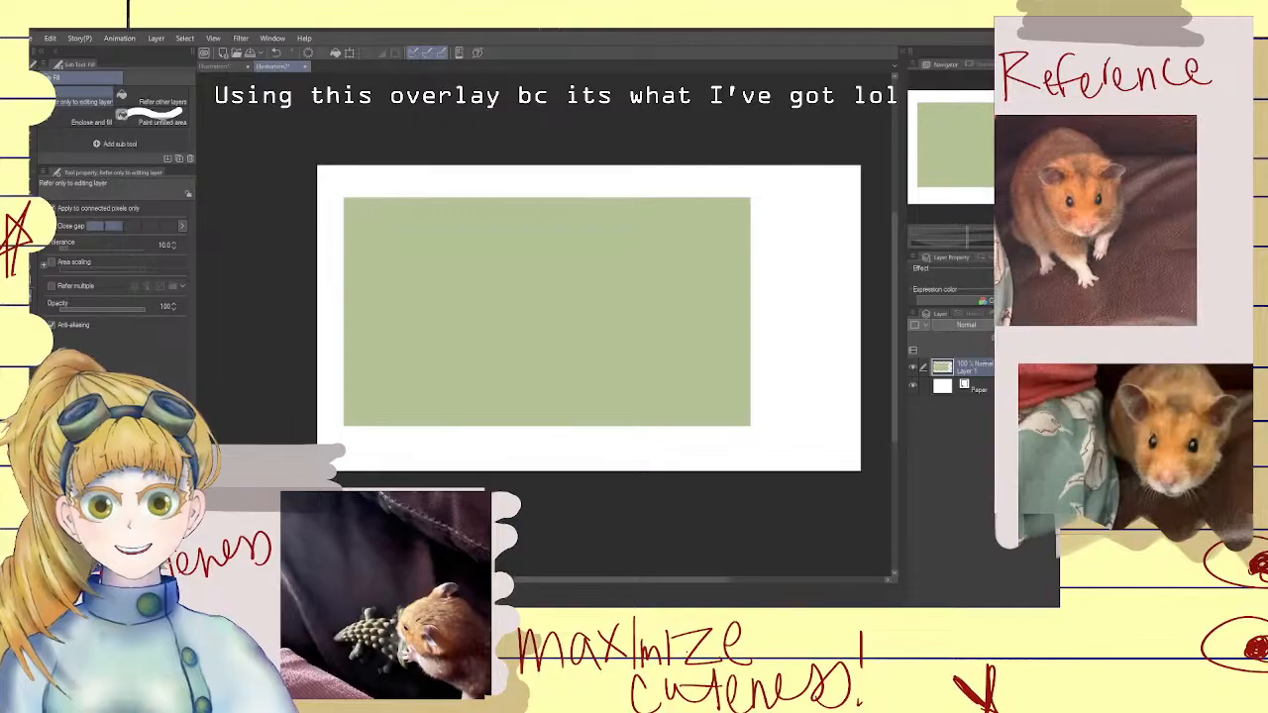
# Add a layer filled with the same green, scale it to 35% in the canvas's upper-right corner, and switch to the Round mixing brush
pyautogui.hotkey('ctrl', 'shift', 'n')
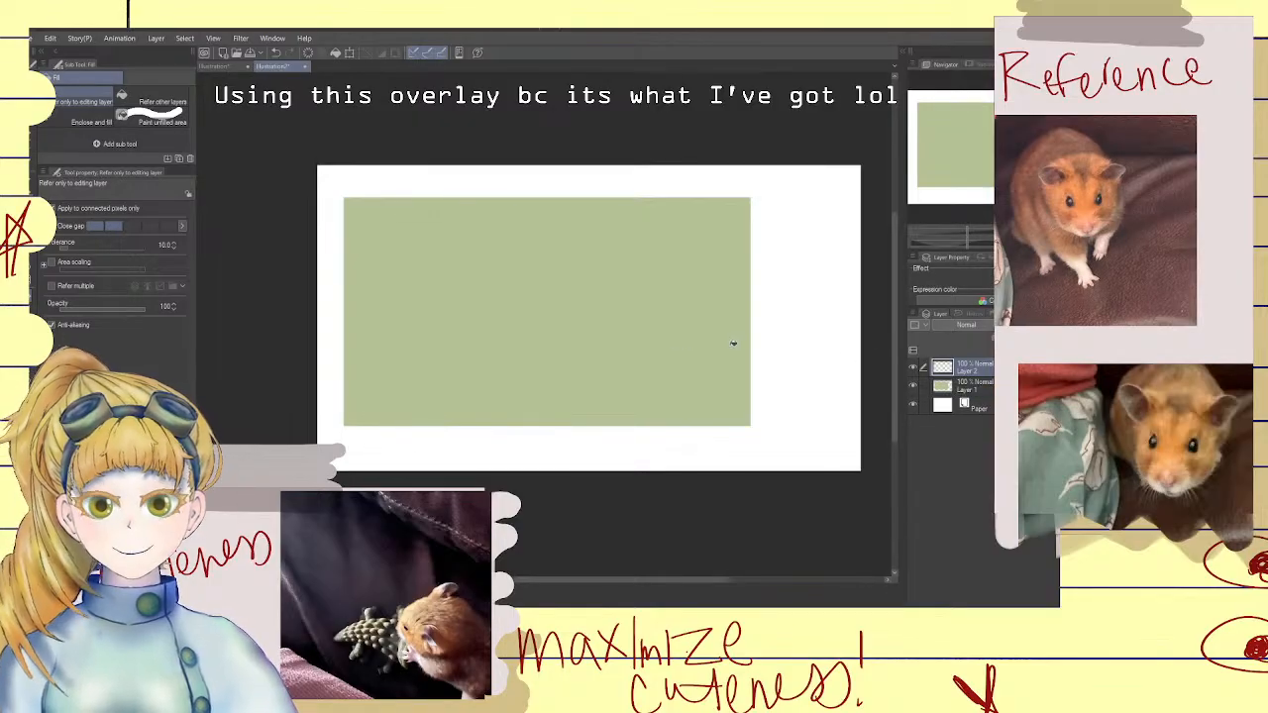
pyautogui.click(812, 367)
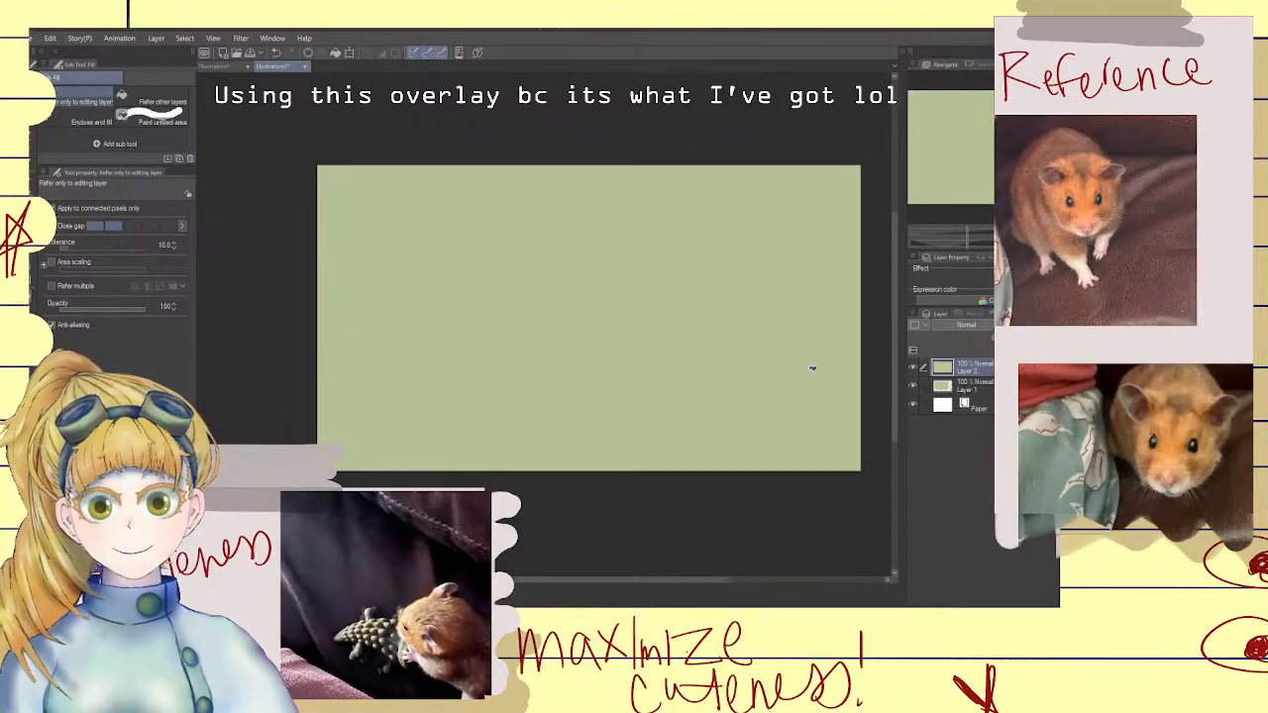
pyautogui.click(348, 53)
pyautogui.moveTo(317, 473); pyautogui.dragTo(671, 295)
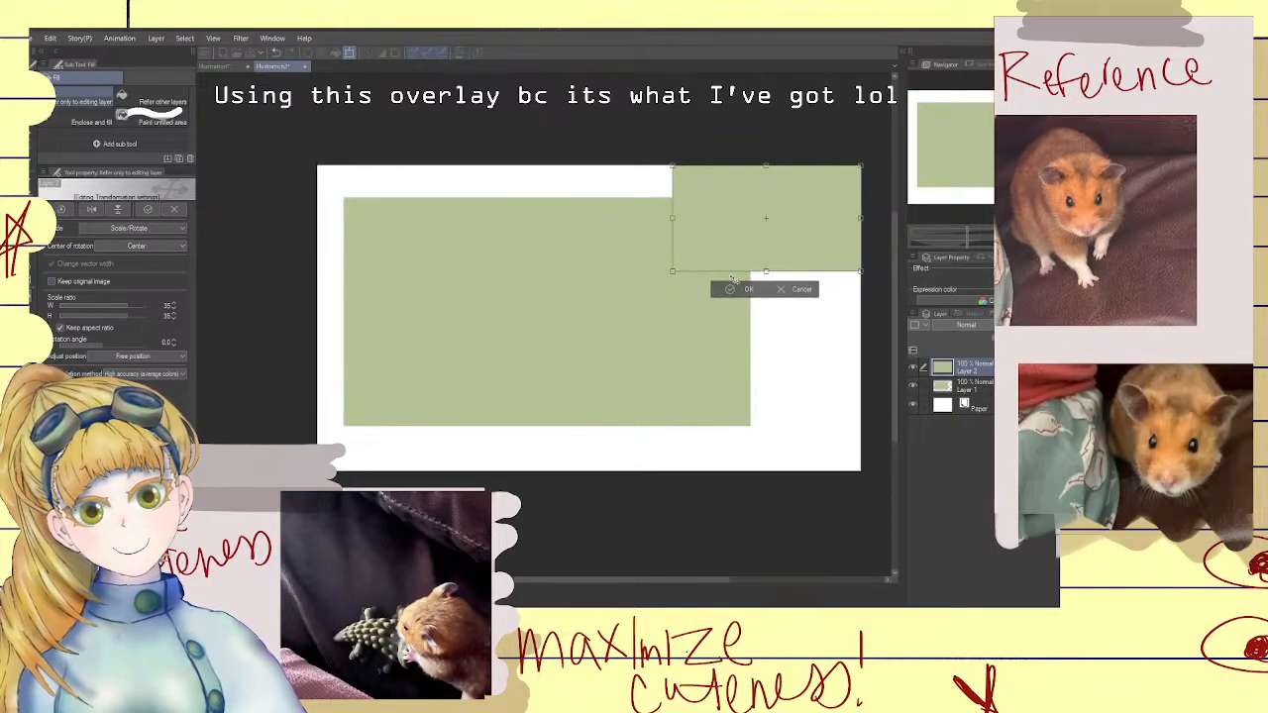
pyautogui.click(743, 288)
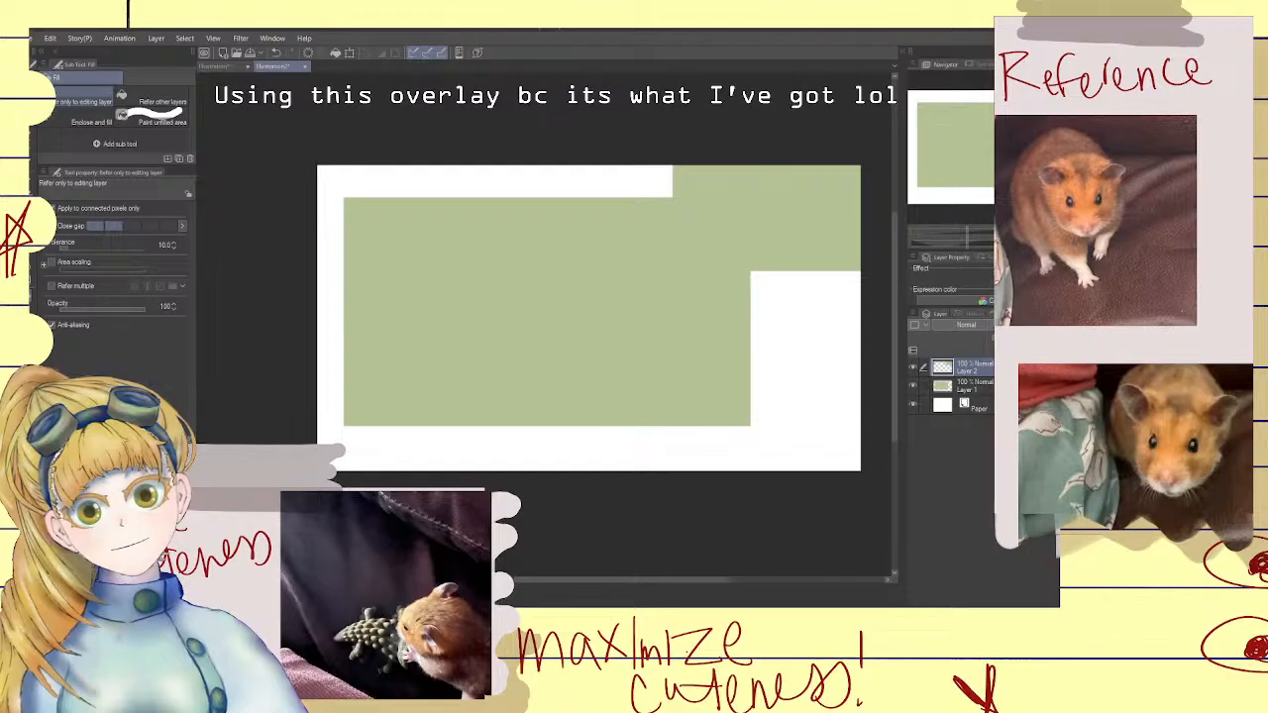
pyautogui.press('b')
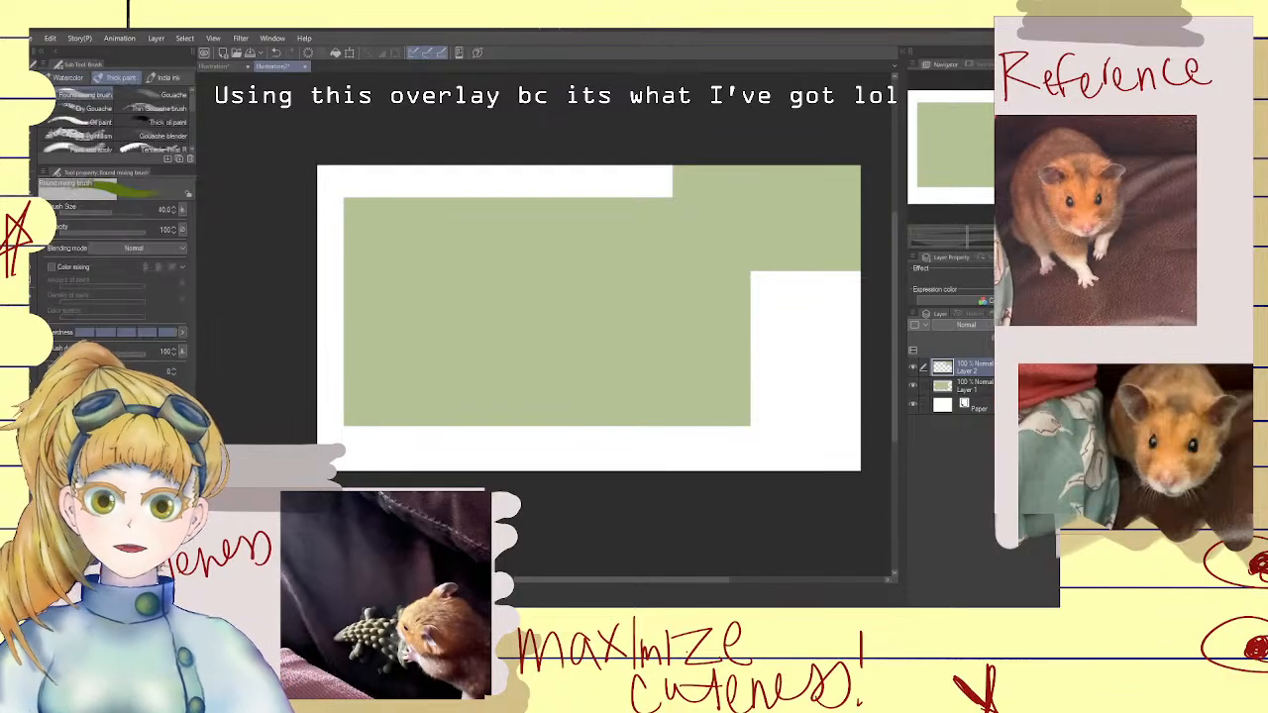
pyautogui.moveTo(675, 185)
pyautogui.mouseDown()
pyautogui.moveTo(699, 219)
pyautogui.moveTo(723, 191)
pyautogui.moveTo(738, 233)
pyautogui.mouseUp()
pyautogui.click(728, 194)
pyautogui.moveTo(771, 180)
pyautogui.mouseDown()
pyautogui.moveTo(781, 229)
pyautogui.moveTo(829, 211)
pyautogui.moveTo(776, 242)
pyautogui.mouseUp()
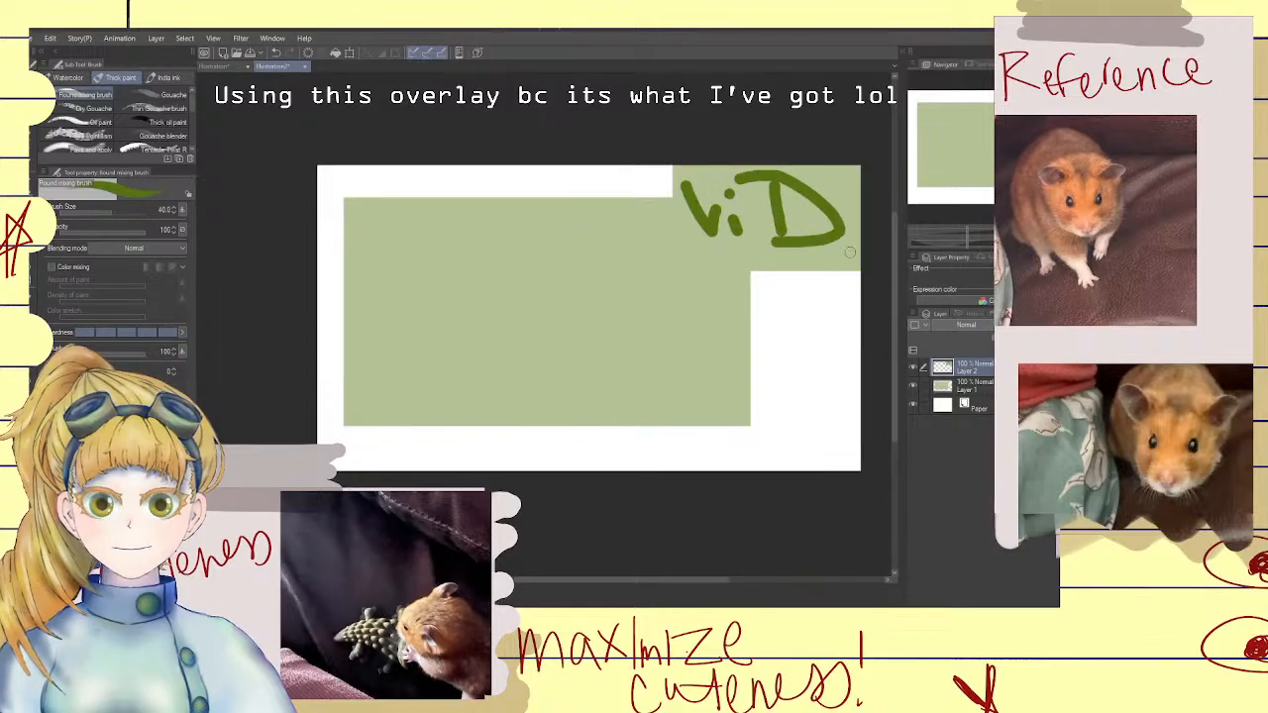
pyautogui.hotkey('ctrl', 'z')
pyautogui.hotkey('ctrl', 'z')
pyautogui.hotkey('ctrl', 'z')
pyautogui.hotkey('ctrl', 'z')
pyautogui.hotkey('ctrl', 'z')
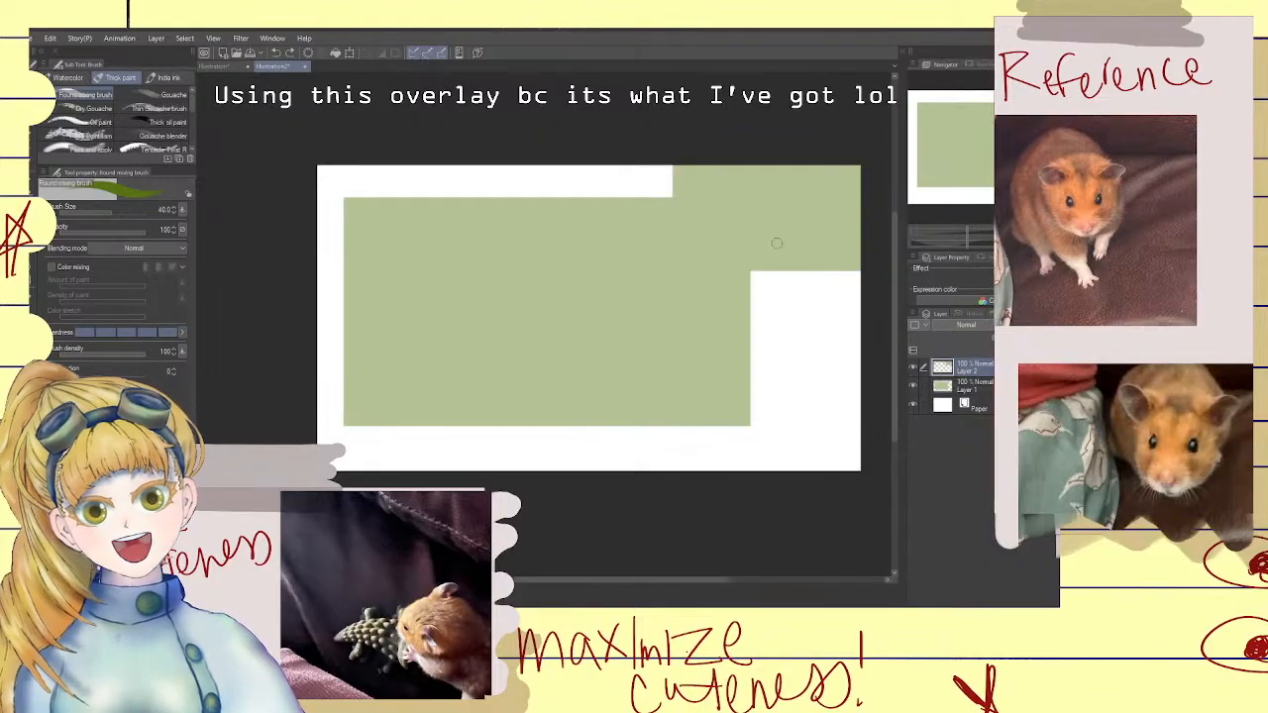
# Hand-letter a small dark green "Vid" label inside the upper-right rectangle
pyautogui.moveTo(705, 184)
pyautogui.mouseDown()
pyautogui.moveTo(713, 232)
pyautogui.moveTo(729, 188)
pyautogui.mouseUp()
pyautogui.moveTo(737, 194)
pyautogui.mouseDown()
pyautogui.moveTo(741, 234)
pyautogui.moveTo(754, 197)
pyautogui.moveTo(758, 234)
pyautogui.mouseUp()
pyautogui.moveTo(767, 216); pyautogui.dragTo(761, 229)
# Hand-letter a dark green "CSP" label inside the large rectangle on Layer 1
pyautogui.click(963, 387)
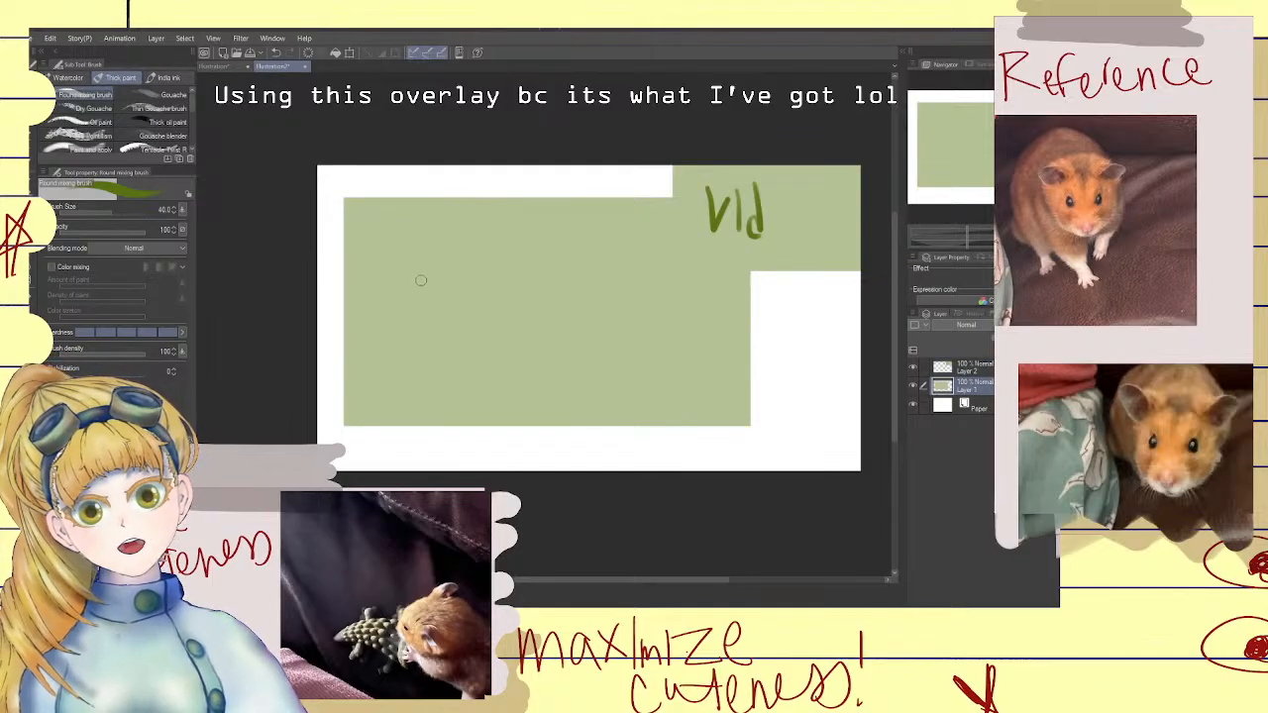
pyautogui.moveTo(424, 263)
pyautogui.mouseDown()
pyautogui.moveTo(401, 315)
pyautogui.moveTo(440, 331)
pyautogui.mouseUp()
pyautogui.moveTo(463, 271); pyautogui.dragTo(447, 323)
pyautogui.moveTo(493, 273); pyautogui.dragTo(505, 332)
pyautogui.moveTo(495, 277); pyautogui.dragTo(519, 300)
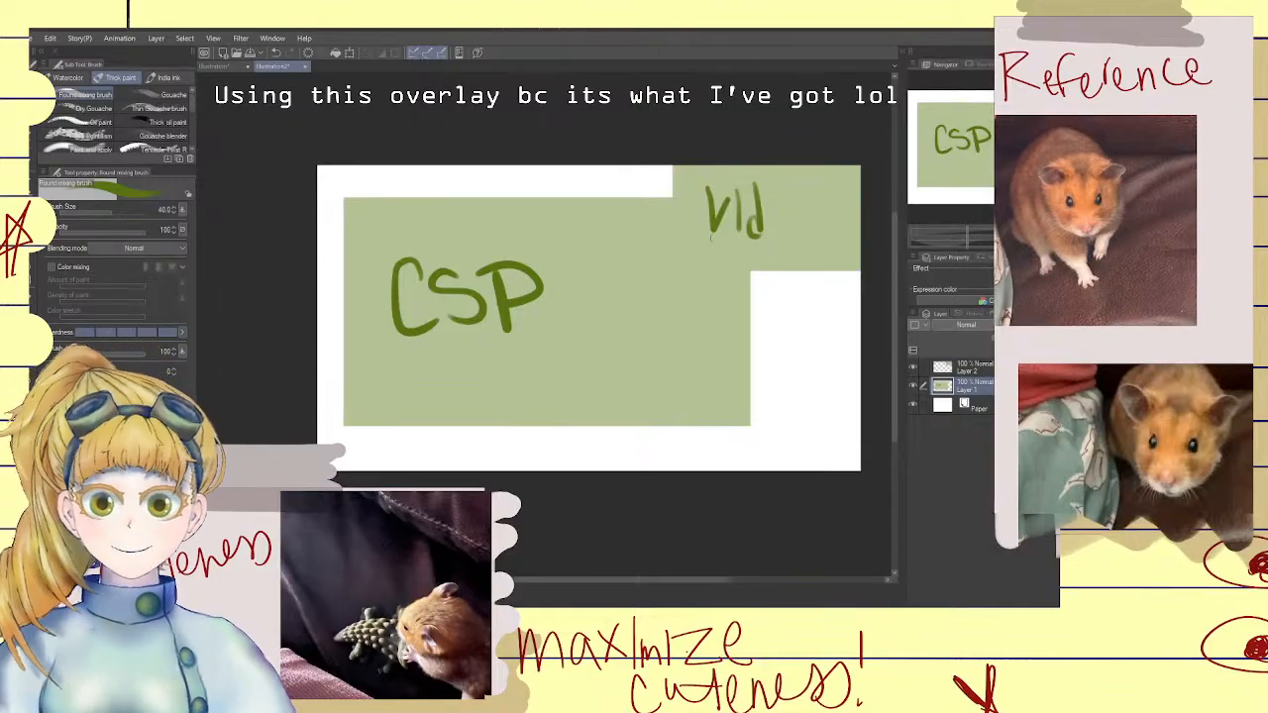
# Add a layer beneath both green rectangles and airbrush it teal with the Soft brush, shading the outer edges darker
pyautogui.click(1001, 350)
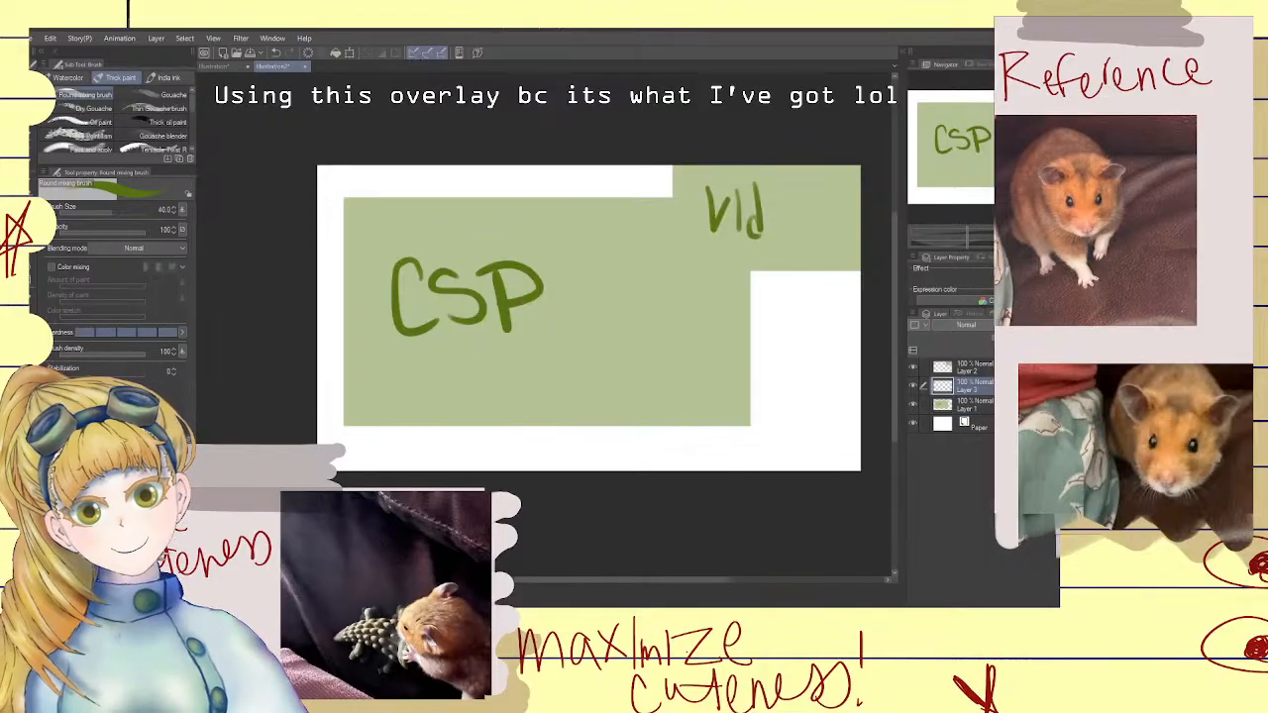
pyautogui.moveTo(998, 386); pyautogui.dragTo(995, 412)
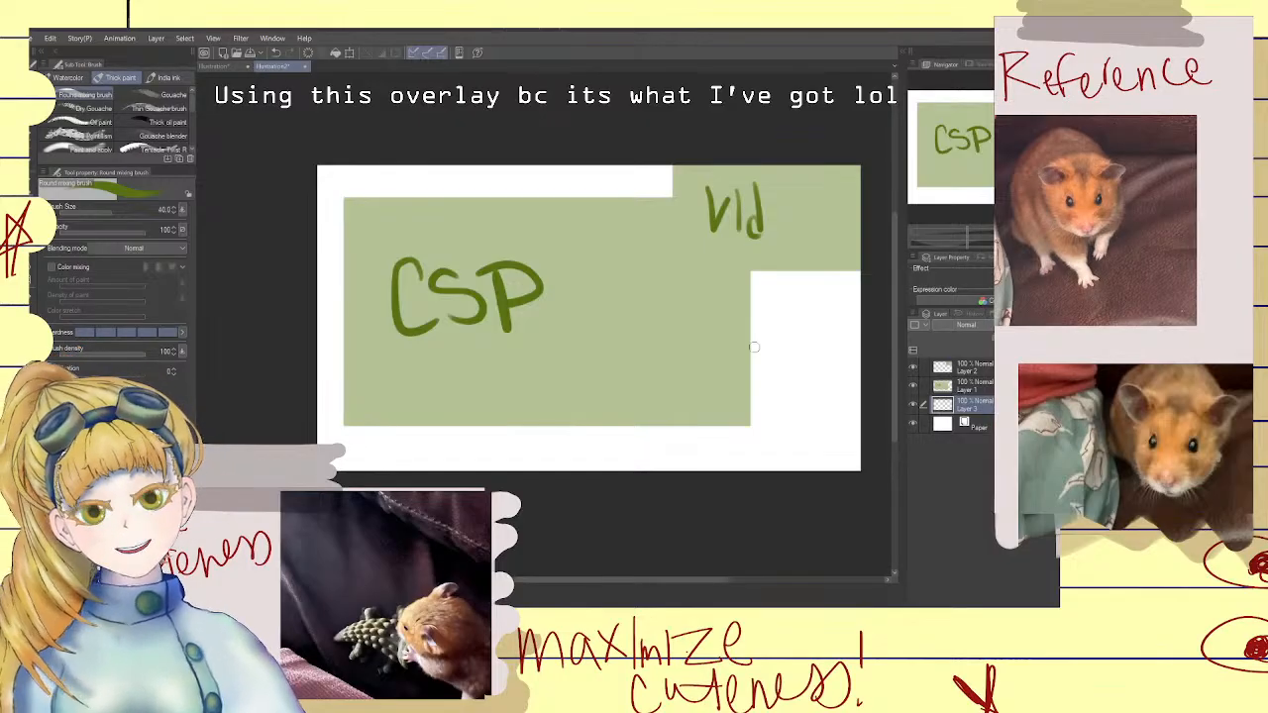
pyautogui.press('b')
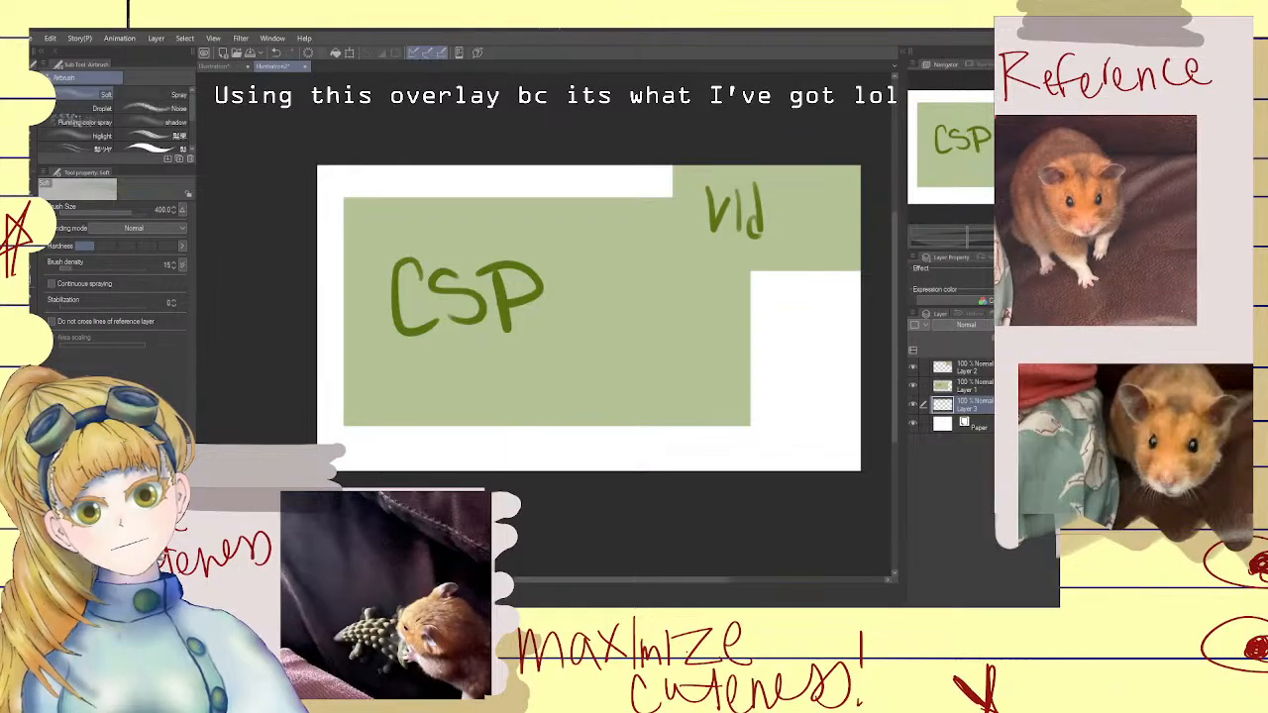
pyautogui.moveTo(792, 438)
pyautogui.mouseDown()
pyautogui.moveTo(767, 396)
pyautogui.moveTo(819, 452)
pyautogui.moveTo(825, 250)
pyautogui.moveTo(784, 185)
pyautogui.moveTo(697, 281)
pyautogui.moveTo(667, 191)
pyautogui.moveTo(726, 227)
pyautogui.moveTo(418, 182)
pyautogui.moveTo(600, 187)
pyautogui.moveTo(264, 184)
pyautogui.moveTo(313, 163)
pyautogui.moveTo(325, 416)
pyautogui.moveTo(334, 240)
pyautogui.moveTo(360, 217)
pyautogui.moveTo(394, 438)
pyautogui.moveTo(350, 407)
pyautogui.moveTo(577, 442)
pyautogui.moveTo(316, 418)
pyautogui.moveTo(712, 451)
pyautogui.moveTo(617, 466)
pyautogui.mouseUp()
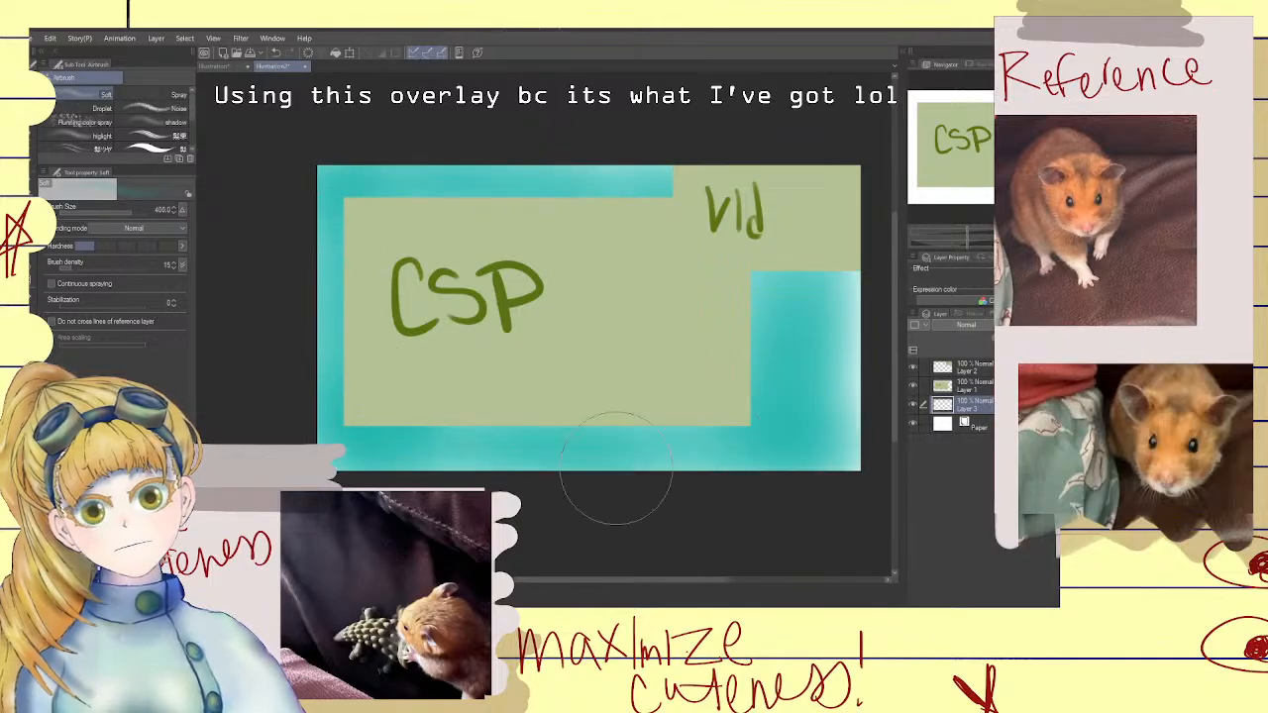
pyautogui.moveTo(290, 478)
pyautogui.mouseDown()
pyautogui.moveTo(527, 476)
pyautogui.moveTo(815, 443)
pyautogui.moveTo(849, 220)
pyautogui.moveTo(846, 461)
pyautogui.moveTo(849, 251)
pyautogui.moveTo(836, 325)
pyautogui.moveTo(643, 482)
pyautogui.mouseUp()
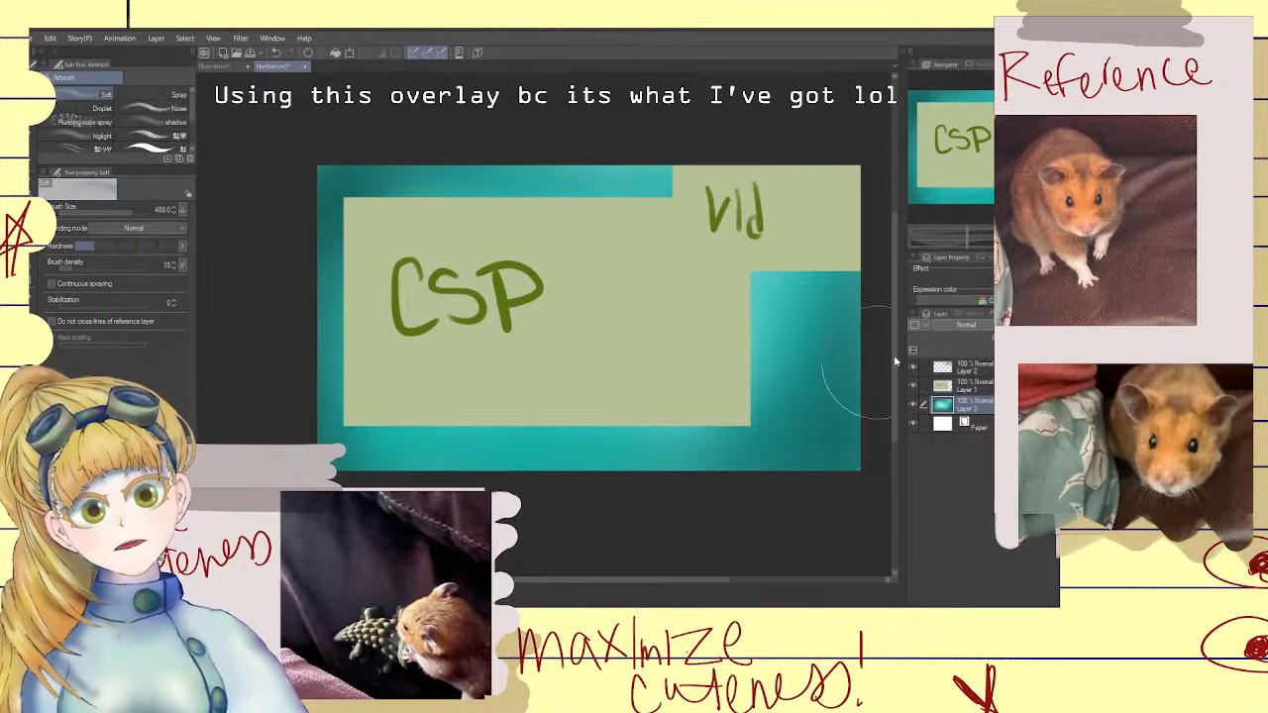
# Add a layer above the teal background and spray green speckles along the left and lower-left edges with Running color spray
pyautogui.hotkey('ctrl', 'shift', 'n')
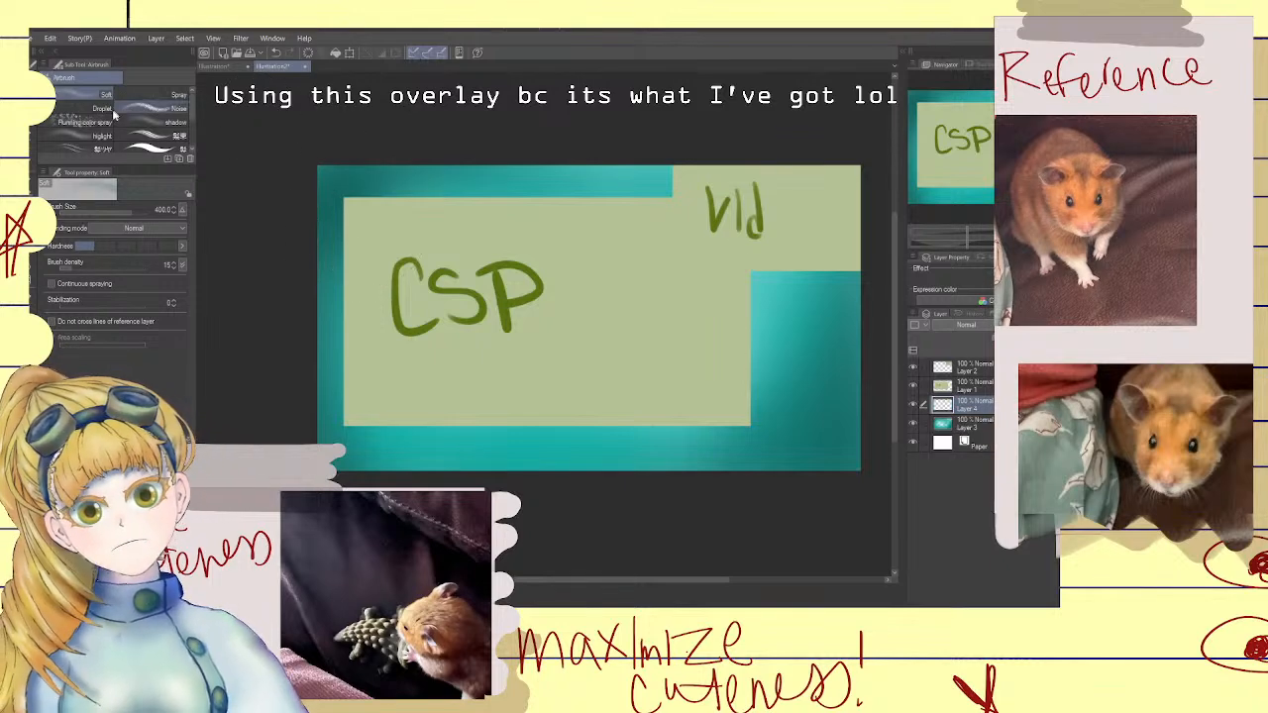
pyautogui.click(85, 122)
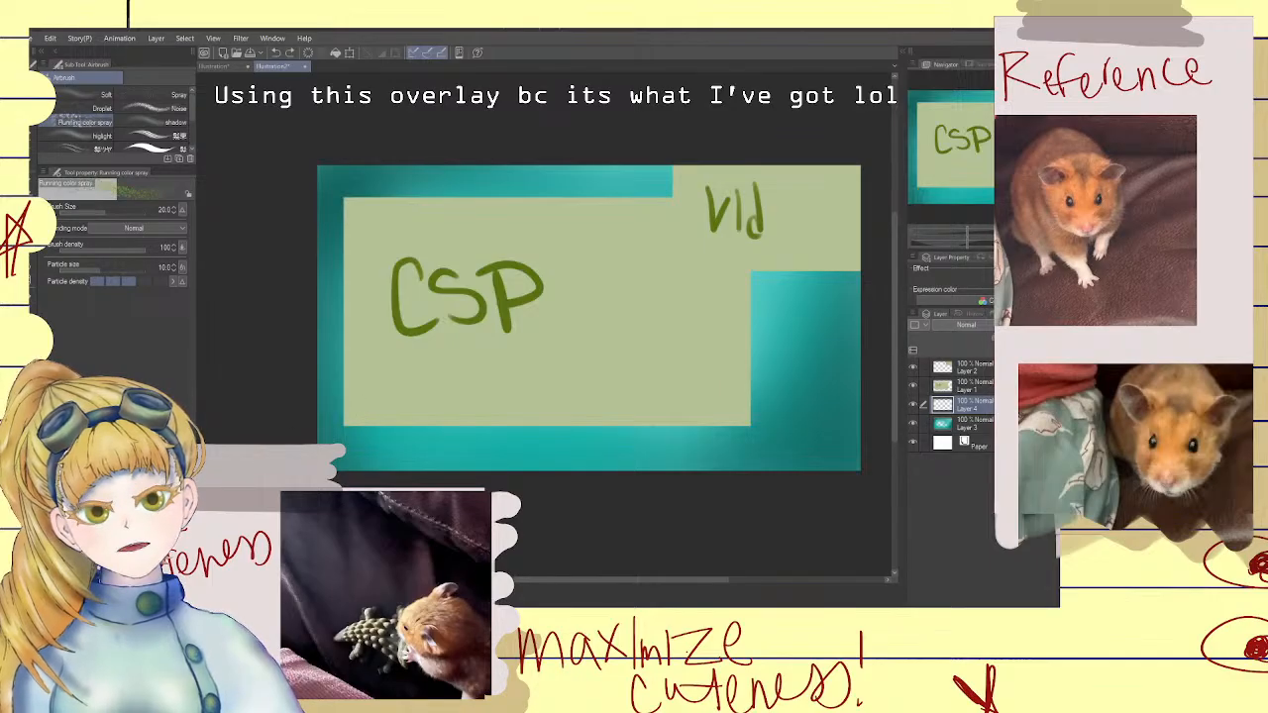
pyautogui.moveTo(345, 421); pyautogui.dragTo(366, 469)
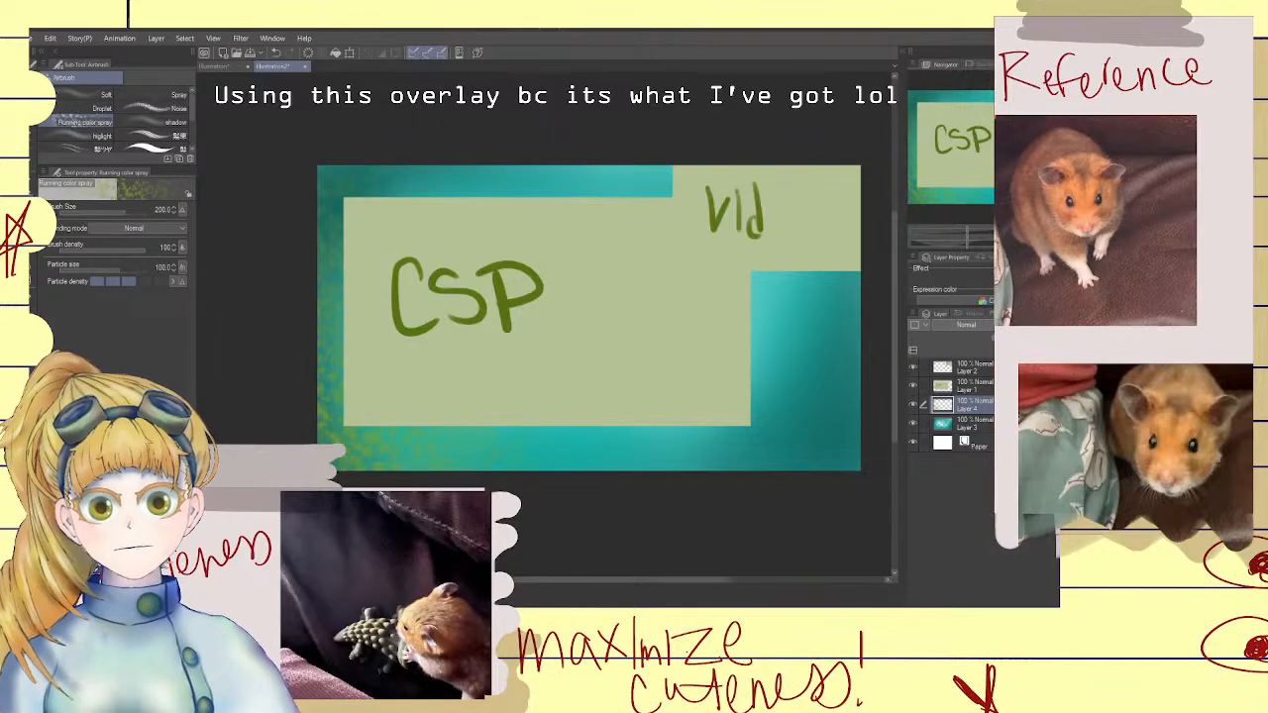
# Apply the tone effect to the speckle layer, leave posterization off, and base its density on the image's brightness
pyautogui.click(1012, 273)
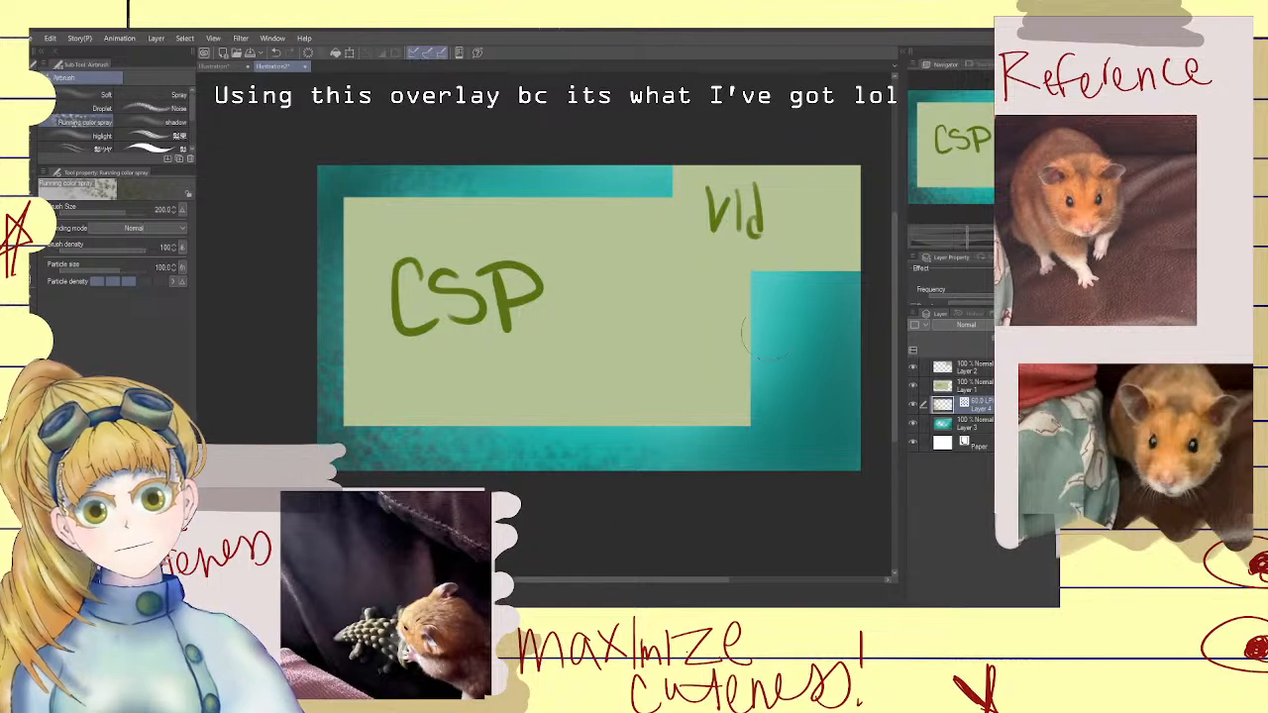
pyautogui.moveTo(950, 307); pyautogui.dragTo(951, 435)
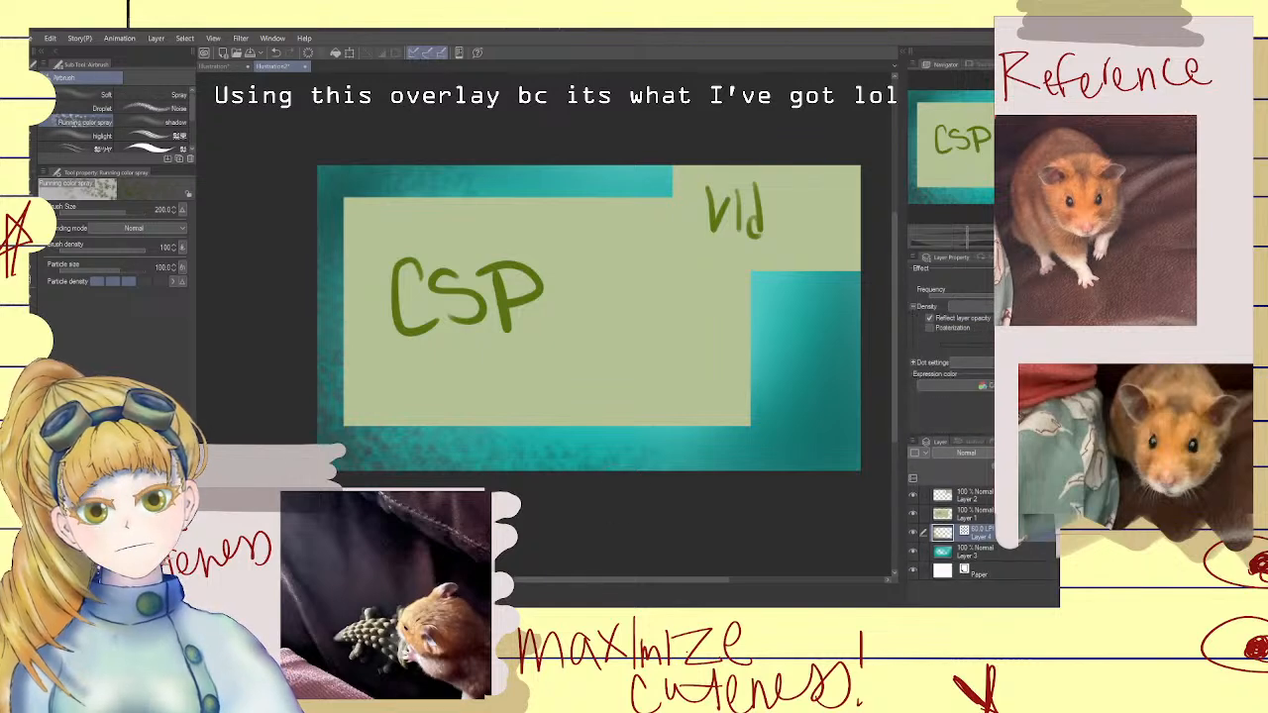
pyautogui.click(971, 329)
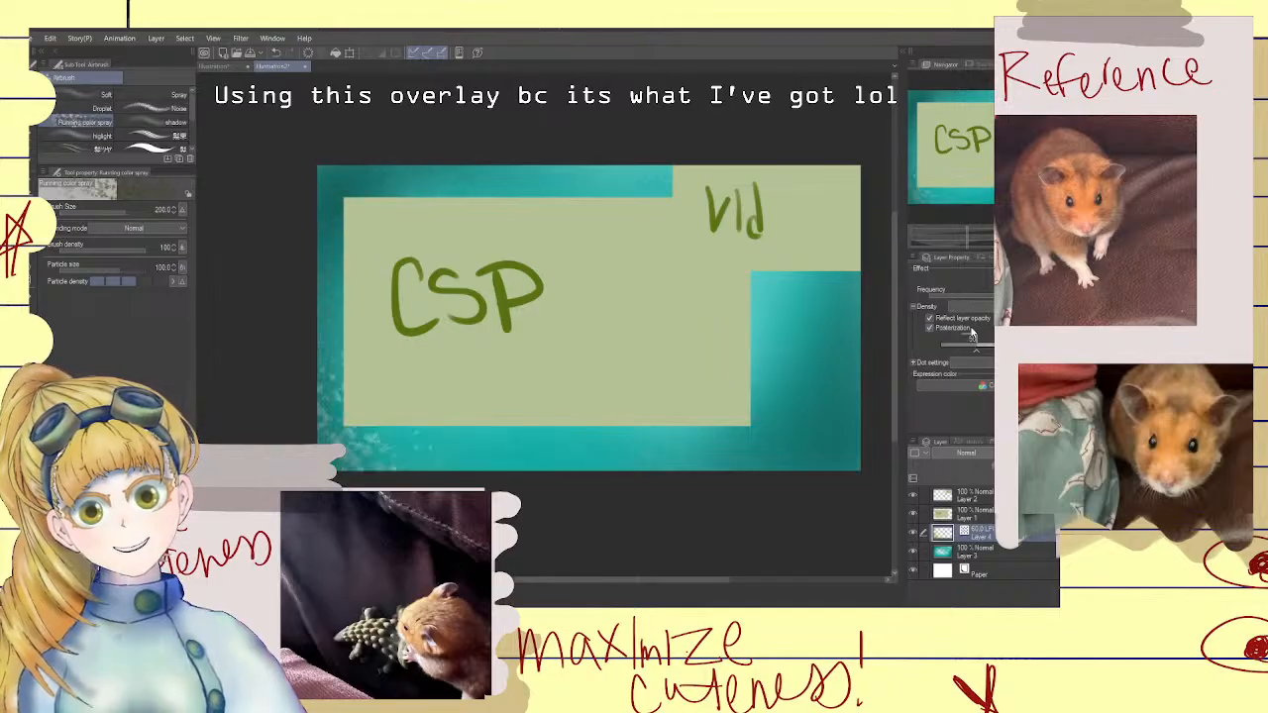
pyautogui.click(971, 331)
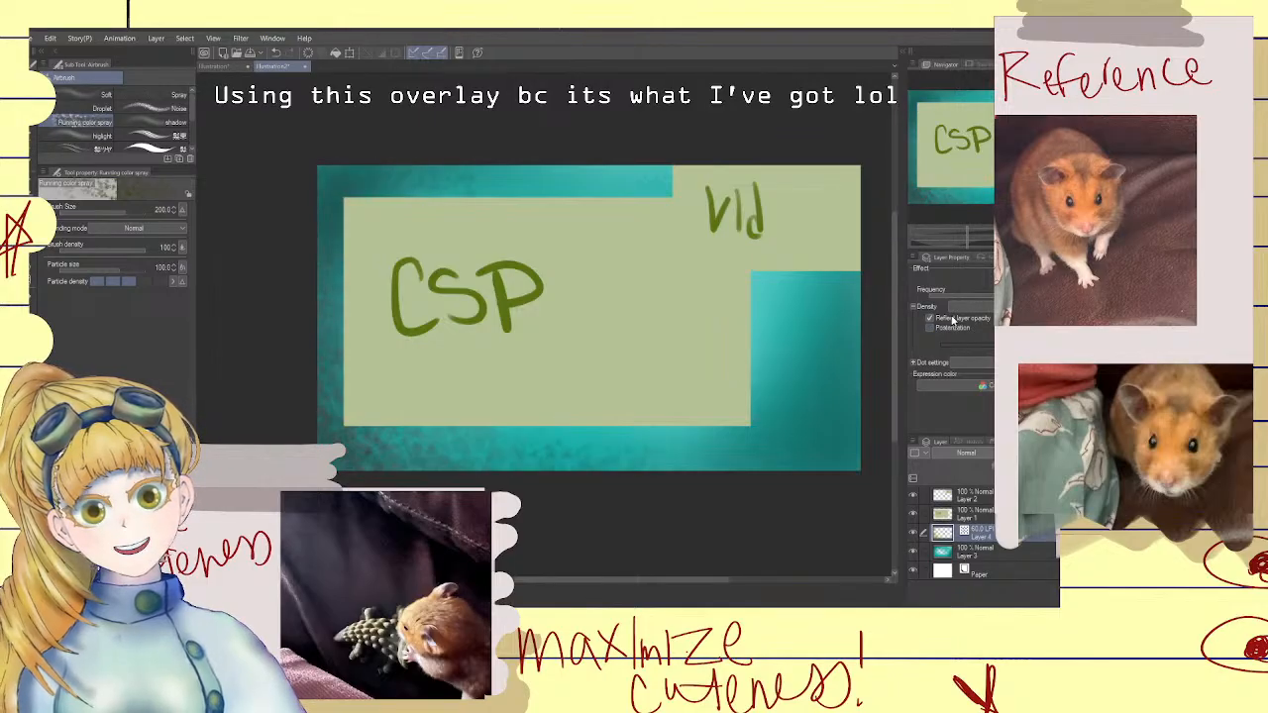
pyautogui.click(985, 313)
pyautogui.click(989, 335)
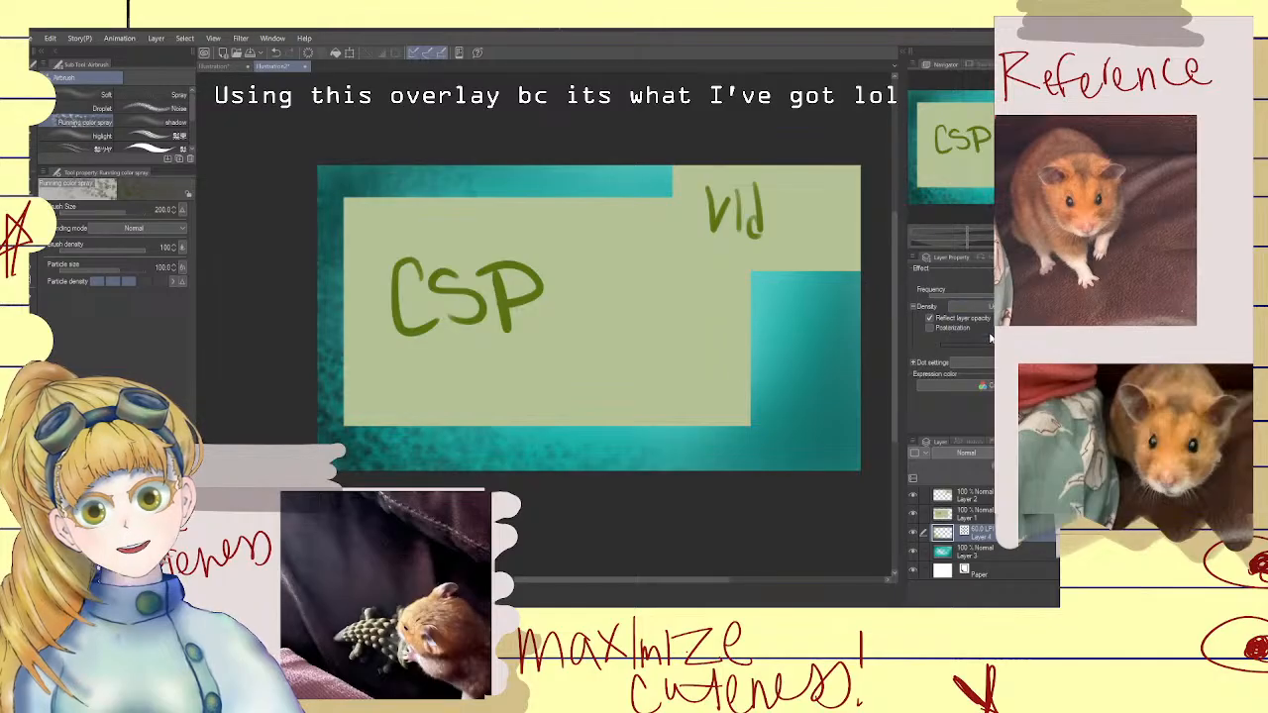
# Try Running color spray and Cloud brush strokes on the teal area below the Vid rectangle, undoing each
pyautogui.scroll(-1, 822, 410)
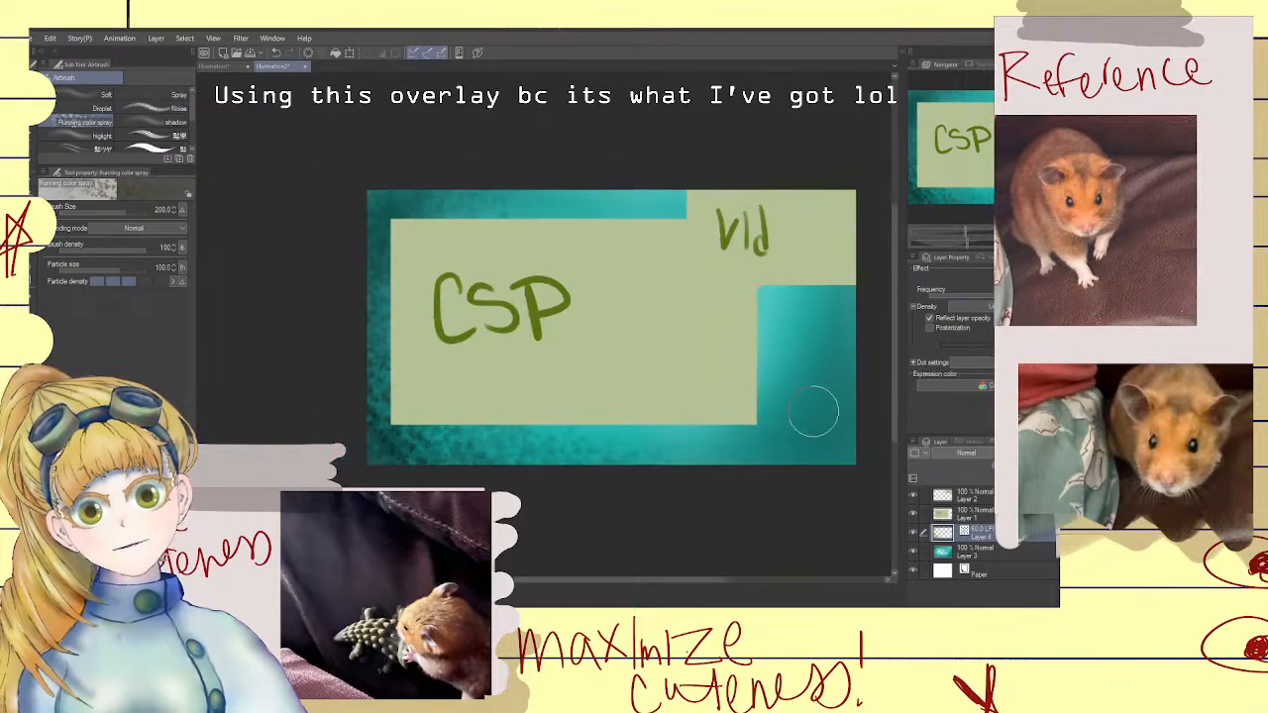
pyautogui.scroll(1, 813, 411)
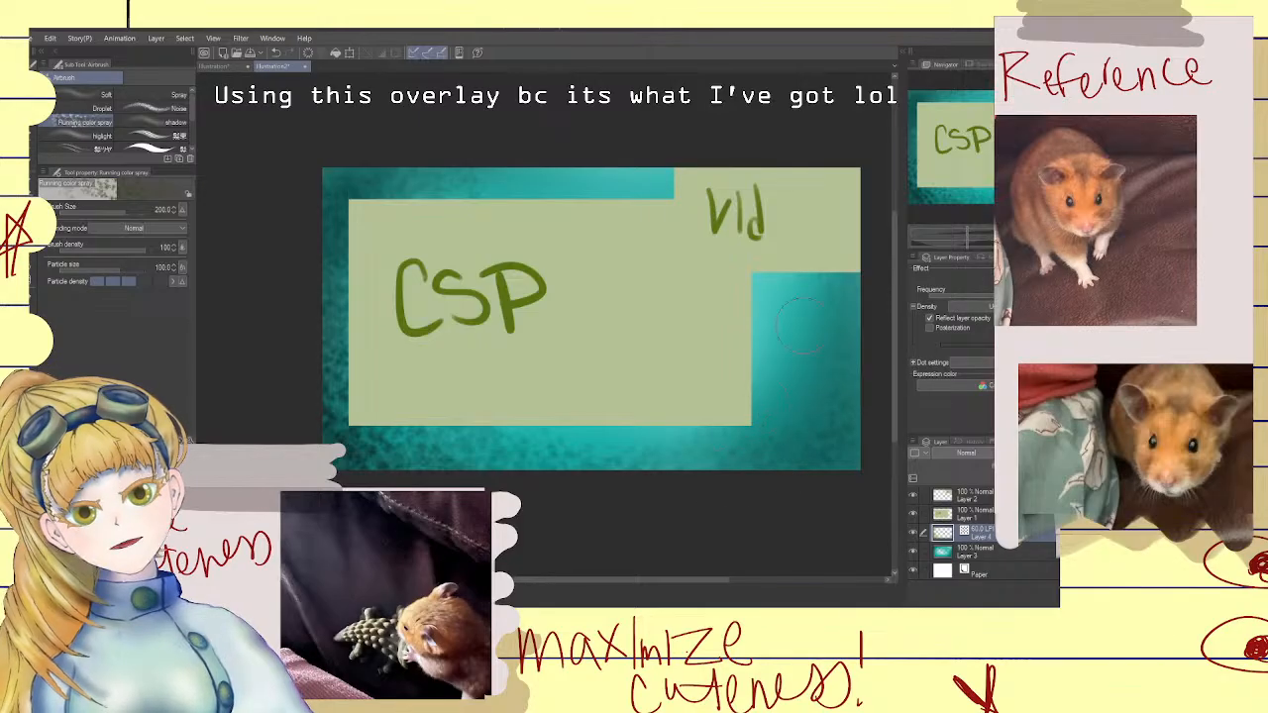
pyautogui.moveTo(804, 326)
pyautogui.mouseDown()
pyautogui.moveTo(761, 427)
pyautogui.moveTo(786, 442)
pyautogui.moveTo(812, 392)
pyautogui.moveTo(795, 436)
pyautogui.mouseUp()
pyautogui.hotkey('ctrl', 'z')
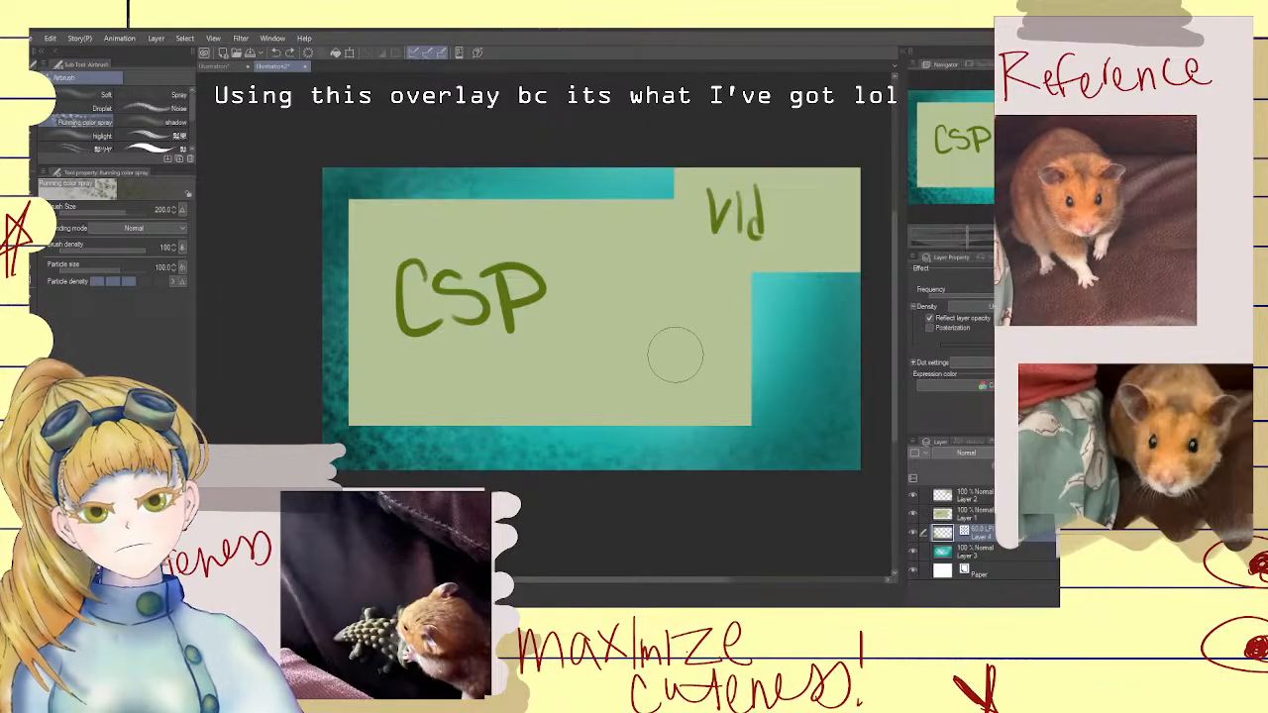
pyautogui.press('b')
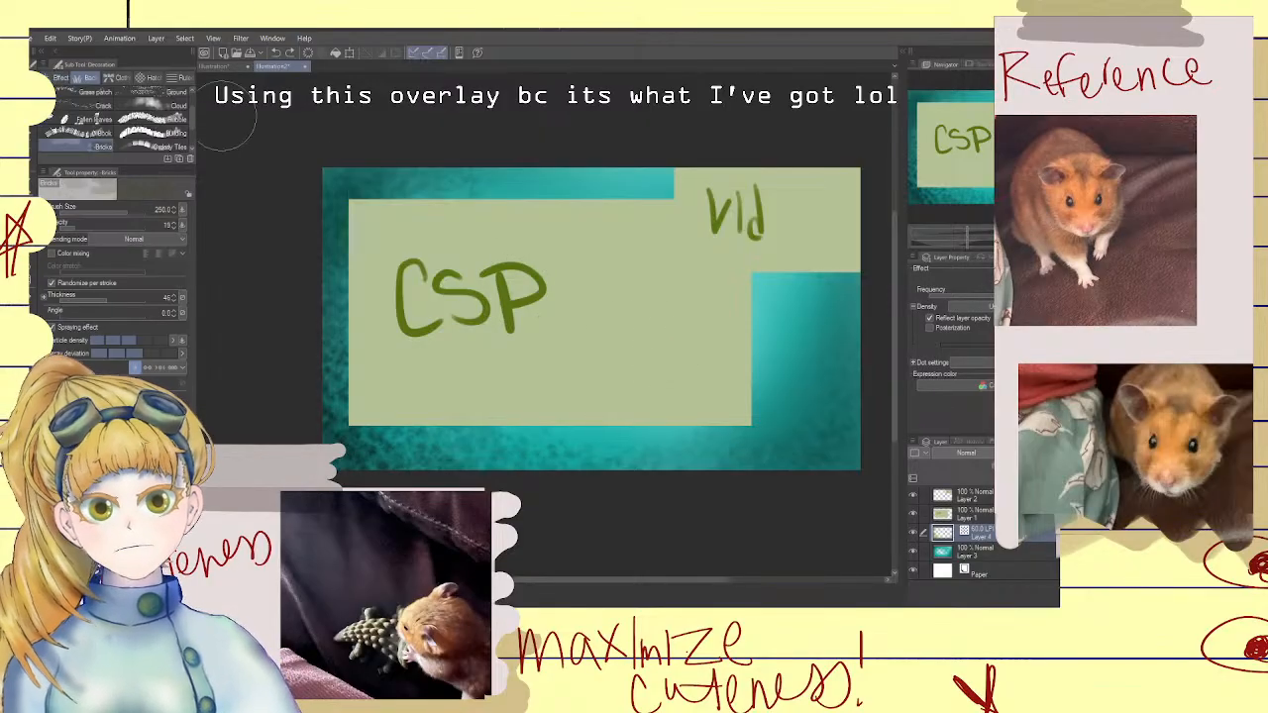
pyautogui.click(168, 105)
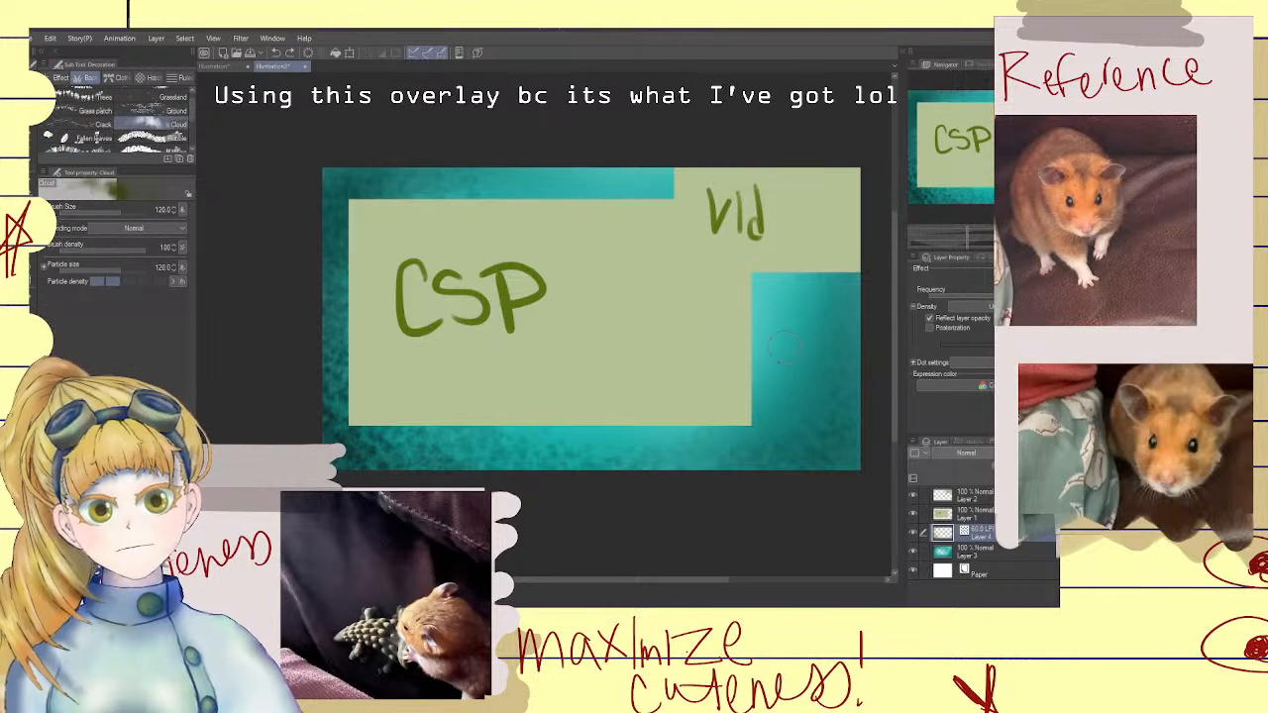
pyautogui.moveTo(782, 345)
pyautogui.mouseDown()
pyautogui.moveTo(819, 379)
pyautogui.moveTo(812, 436)
pyautogui.mouseUp()
pyautogui.hotkey('ctrl', 'z')
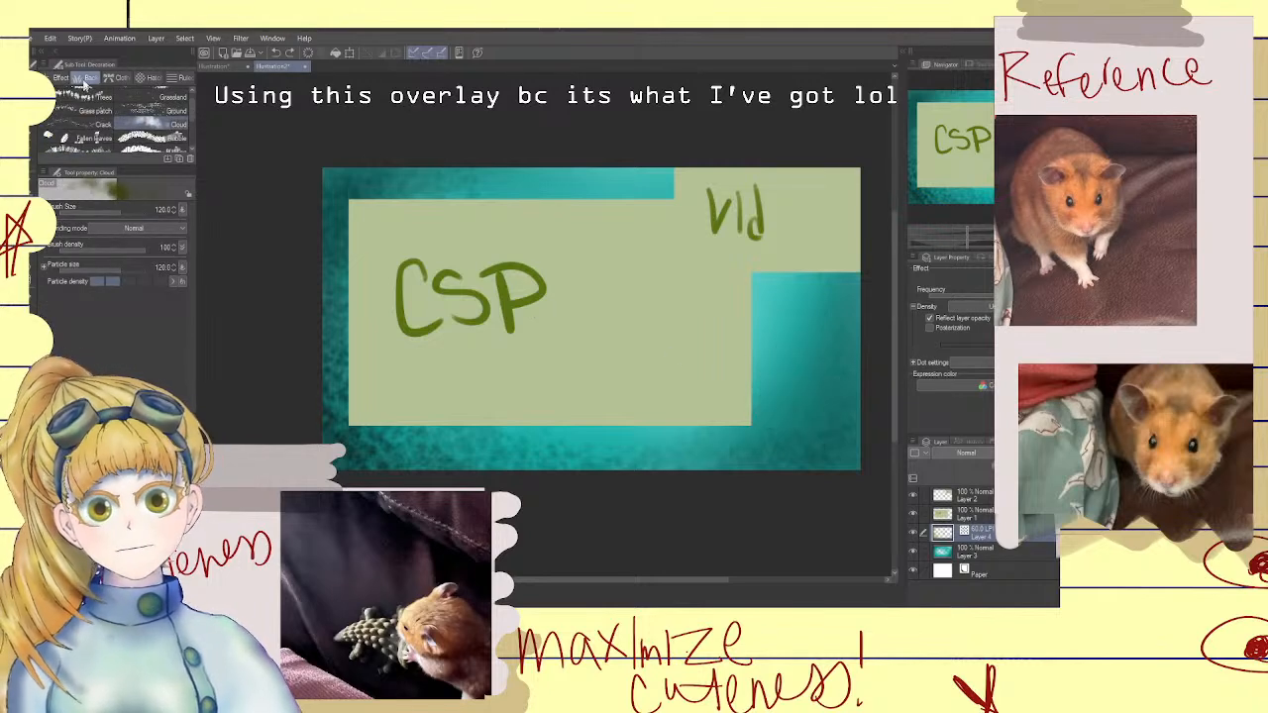
# Try the Ground and Leaves decoration brushes on the teal background, undoing the strokes
pyautogui.click(174, 110)
pyautogui.moveTo(839, 339)
pyautogui.mouseDown()
pyautogui.moveTo(782, 351)
pyautogui.moveTo(772, 413)
pyautogui.mouseUp()
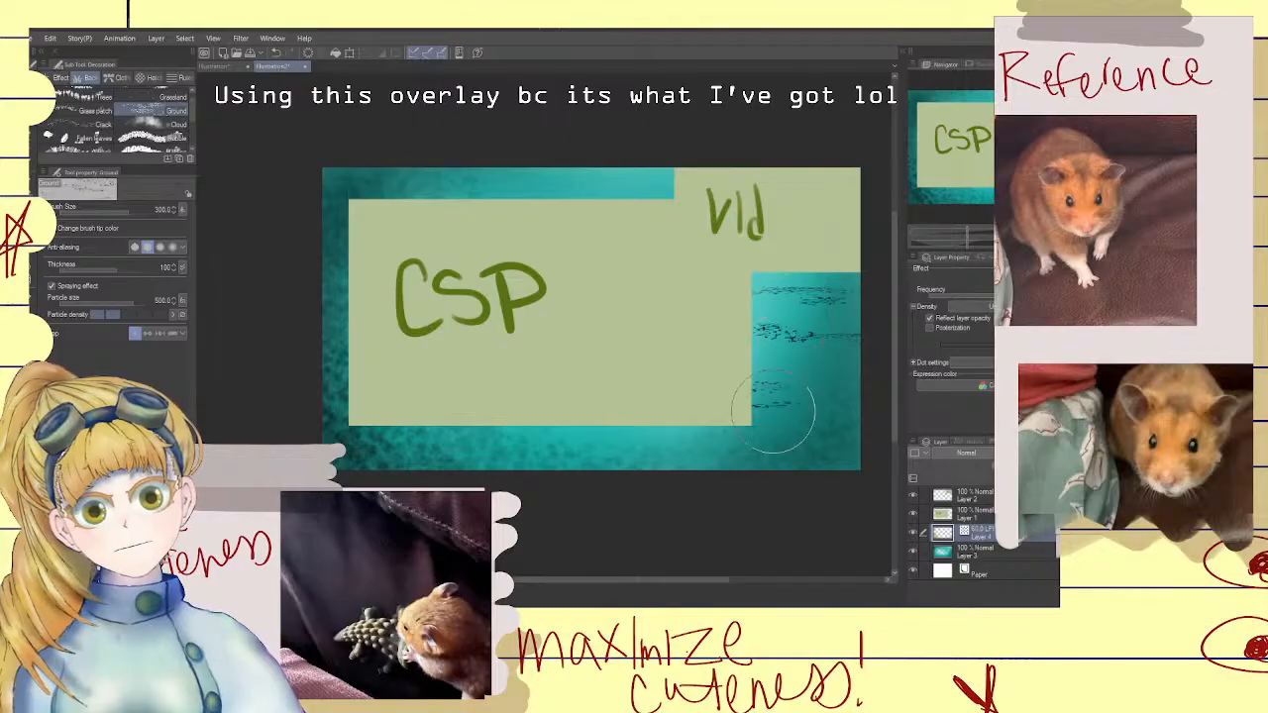
pyautogui.hotkey('ctrl', 'z')
pyautogui.moveTo(804, 286); pyautogui.dragTo(780, 495)
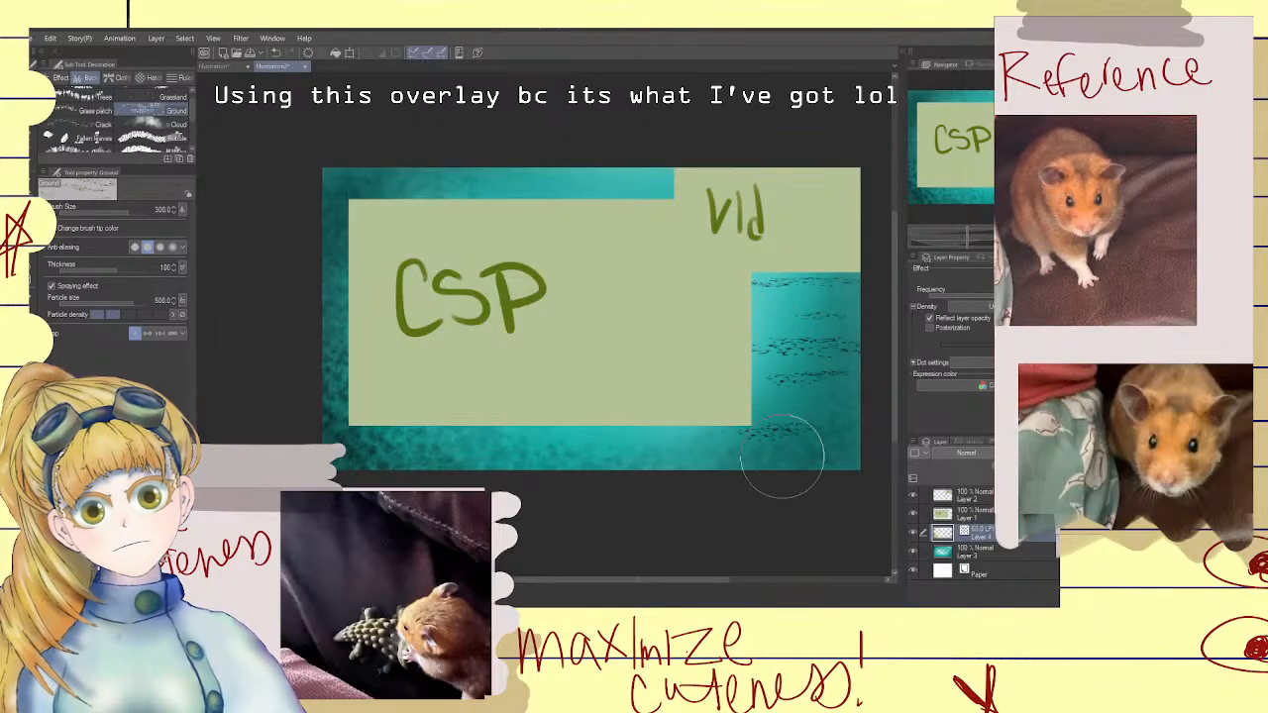
pyautogui.hotkey('ctrl', 'z')
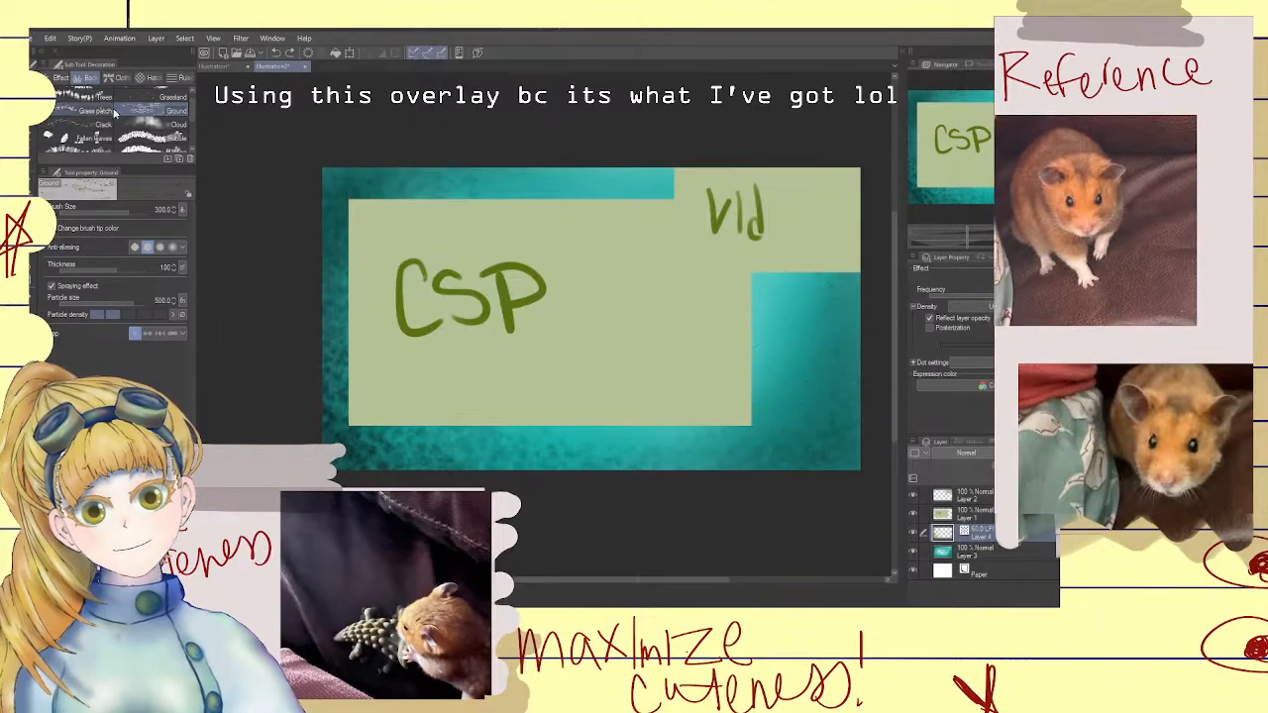
pyautogui.scroll(1, 184, 117)
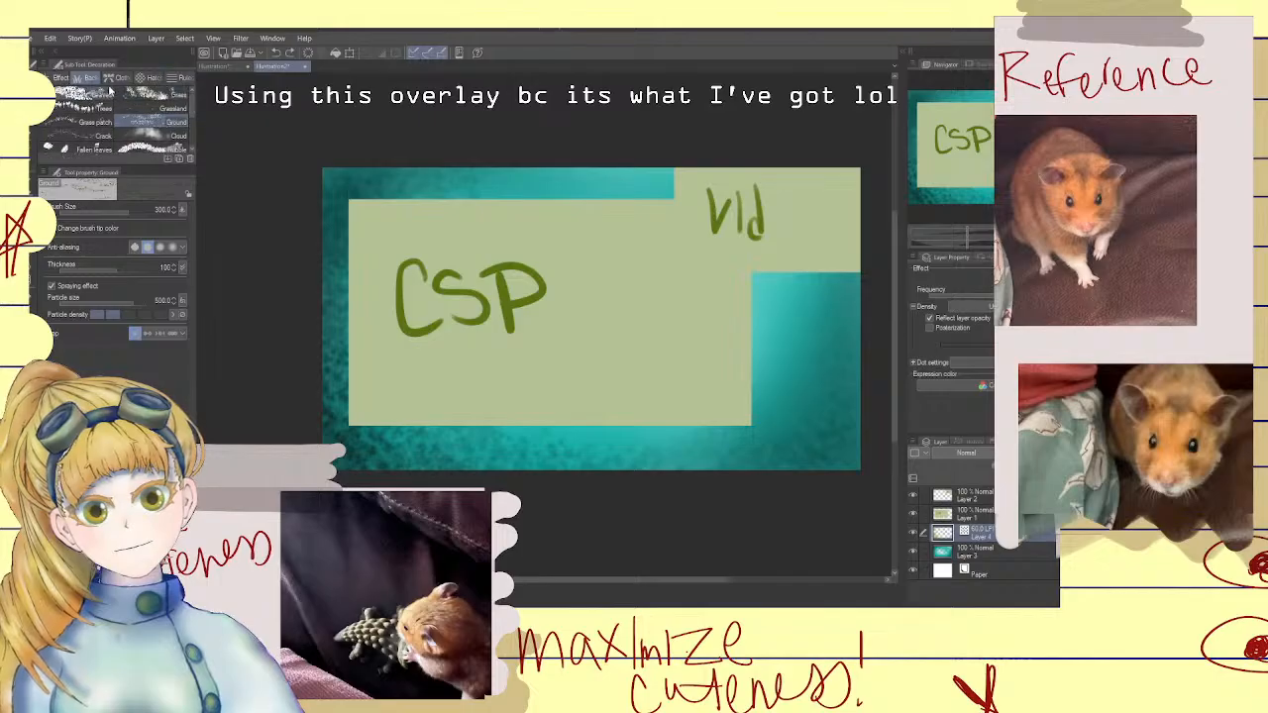
pyautogui.click(111, 95)
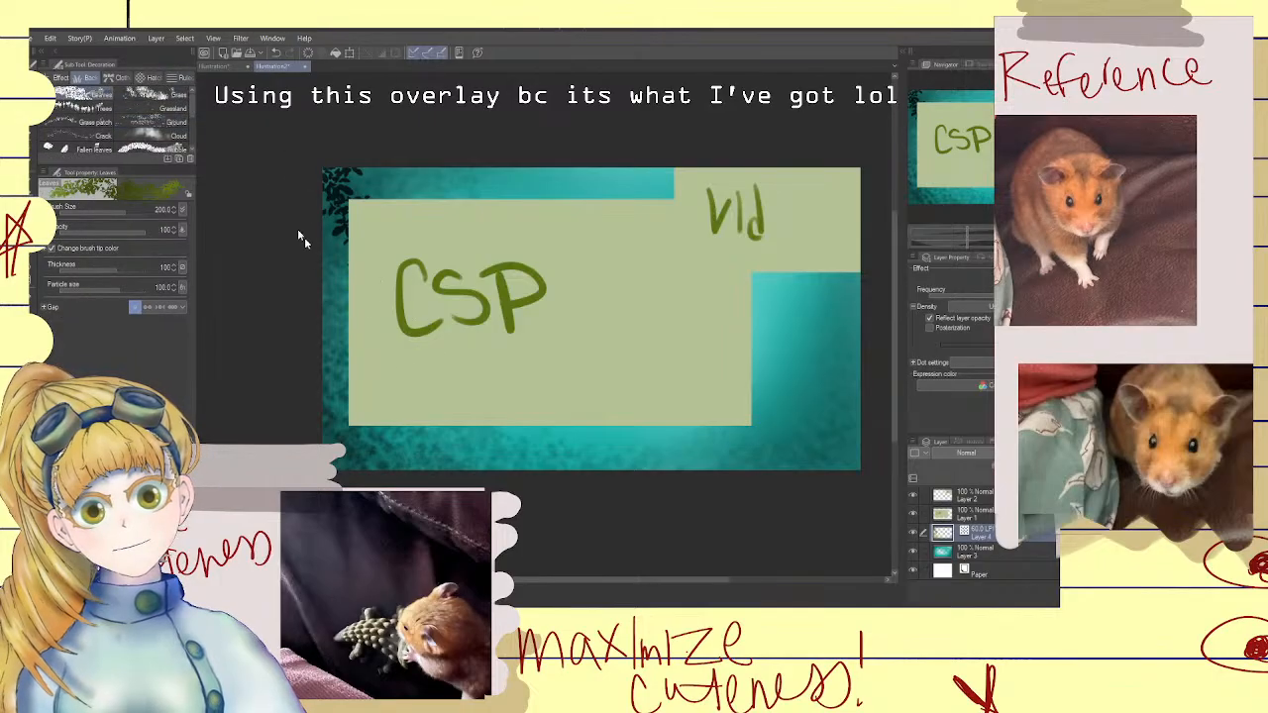
pyautogui.click(113, 78)
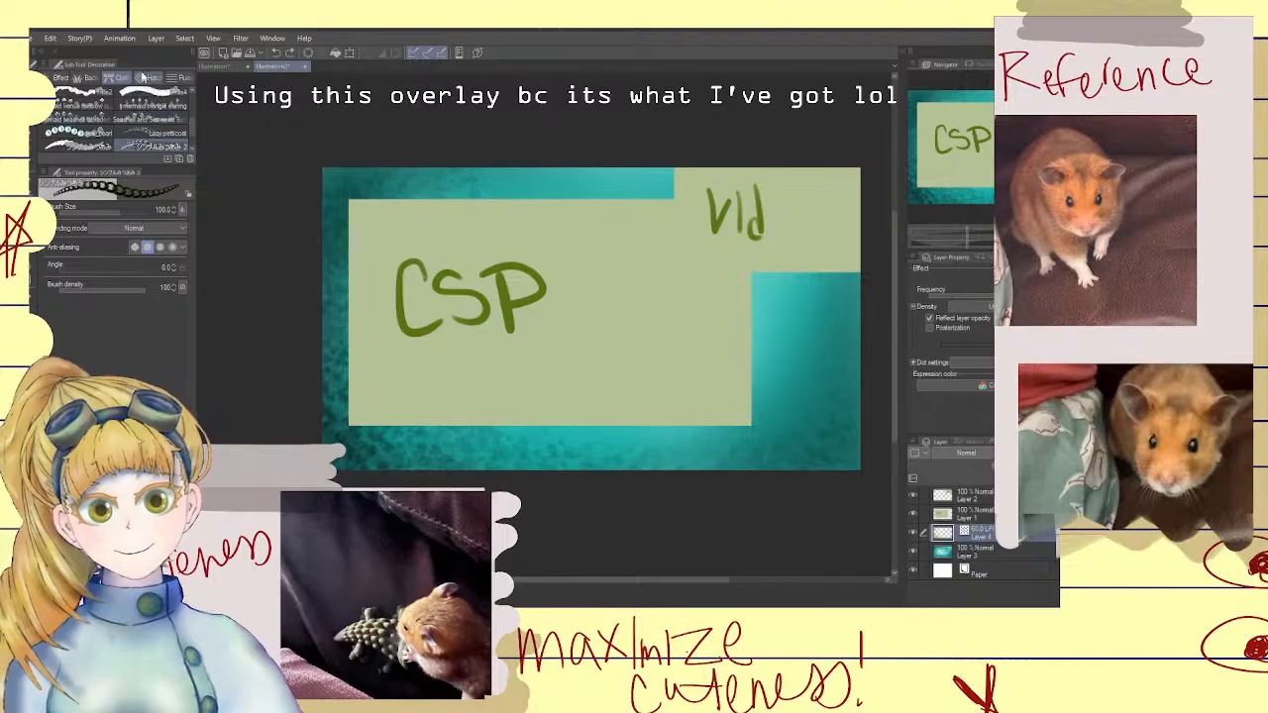
# Paint dark mottled texture on the tone layer with the Gauze cloud brush, around the CSP rectangle's right and lower edges
pyautogui.click(147, 78)
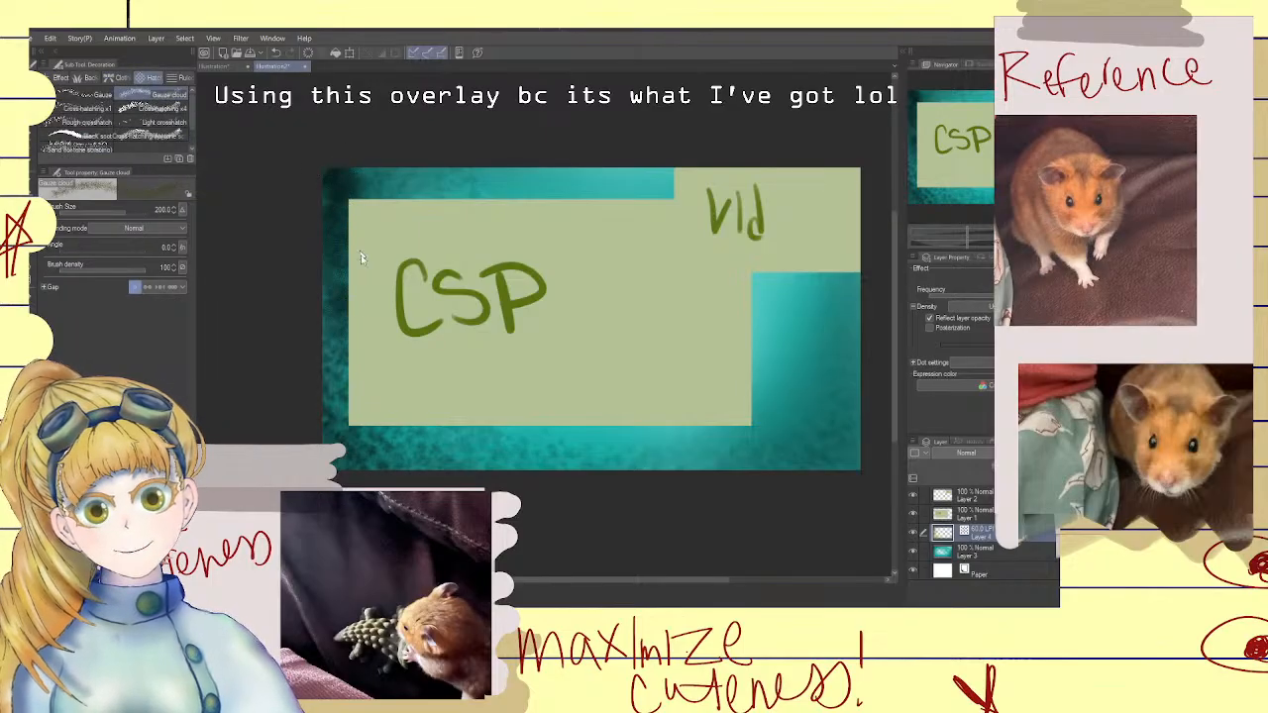
pyautogui.hotkey('ctrl', 'z')
pyautogui.hotkey('ctrl', 'z')
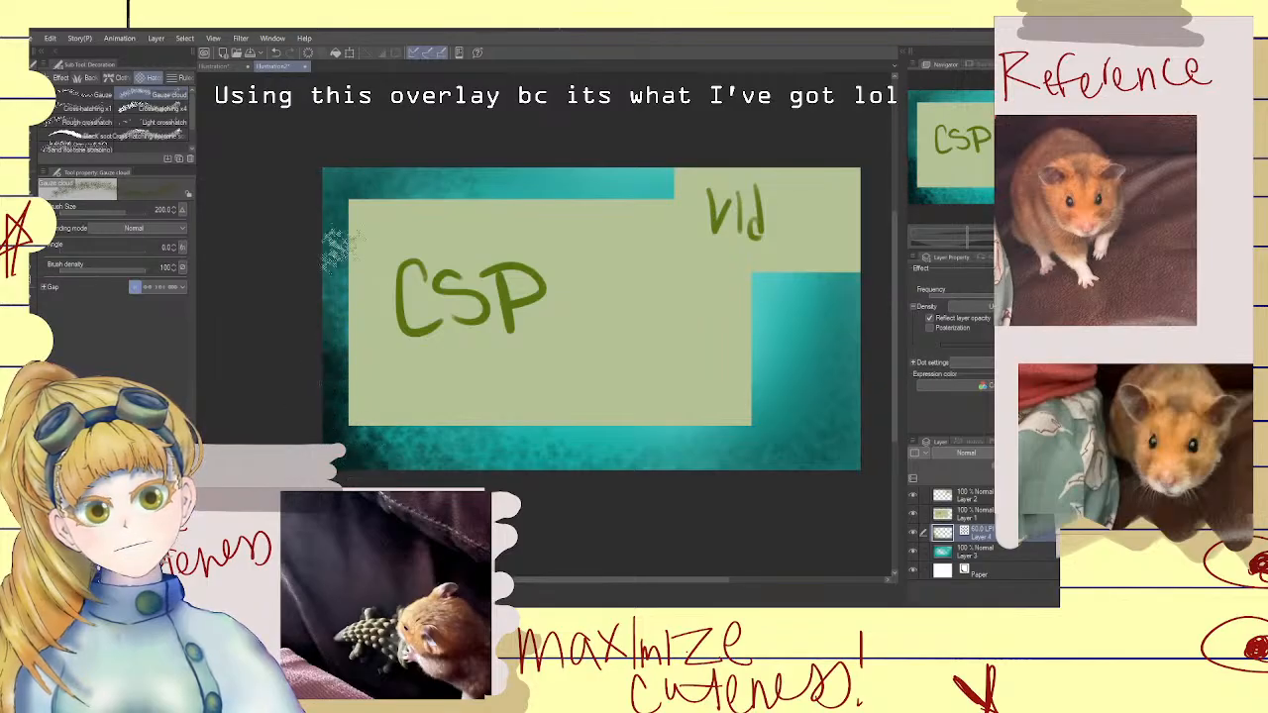
pyautogui.moveTo(774, 265)
pyautogui.mouseDown()
pyautogui.moveTo(829, 260)
pyautogui.moveTo(857, 271)
pyautogui.moveTo(802, 283)
pyautogui.moveTo(865, 286)
pyautogui.moveTo(767, 263)
pyautogui.moveTo(738, 356)
pyautogui.moveTo(740, 294)
pyautogui.moveTo(736, 402)
pyautogui.moveTo(738, 376)
pyautogui.moveTo(715, 410)
pyautogui.moveTo(679, 408)
pyautogui.moveTo(752, 428)
pyautogui.moveTo(735, 390)
pyautogui.mouseUp()
pyautogui.moveTo(456, 424)
pyautogui.mouseDown()
pyautogui.moveTo(545, 437)
pyautogui.moveTo(674, 436)
pyautogui.mouseUp()
pyautogui.hotkey('ctrl', 'z')
pyautogui.hotkey('ctrl', 'z')
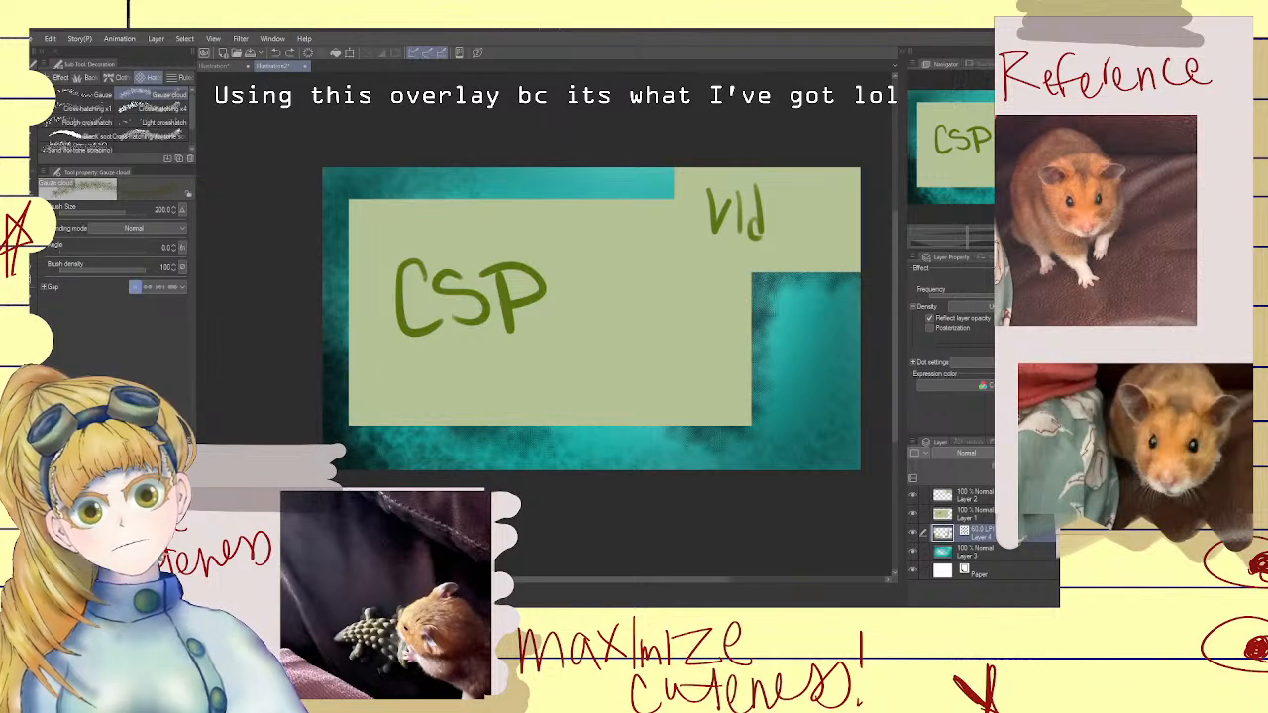
pyautogui.hotkey('ctrl', 'z')
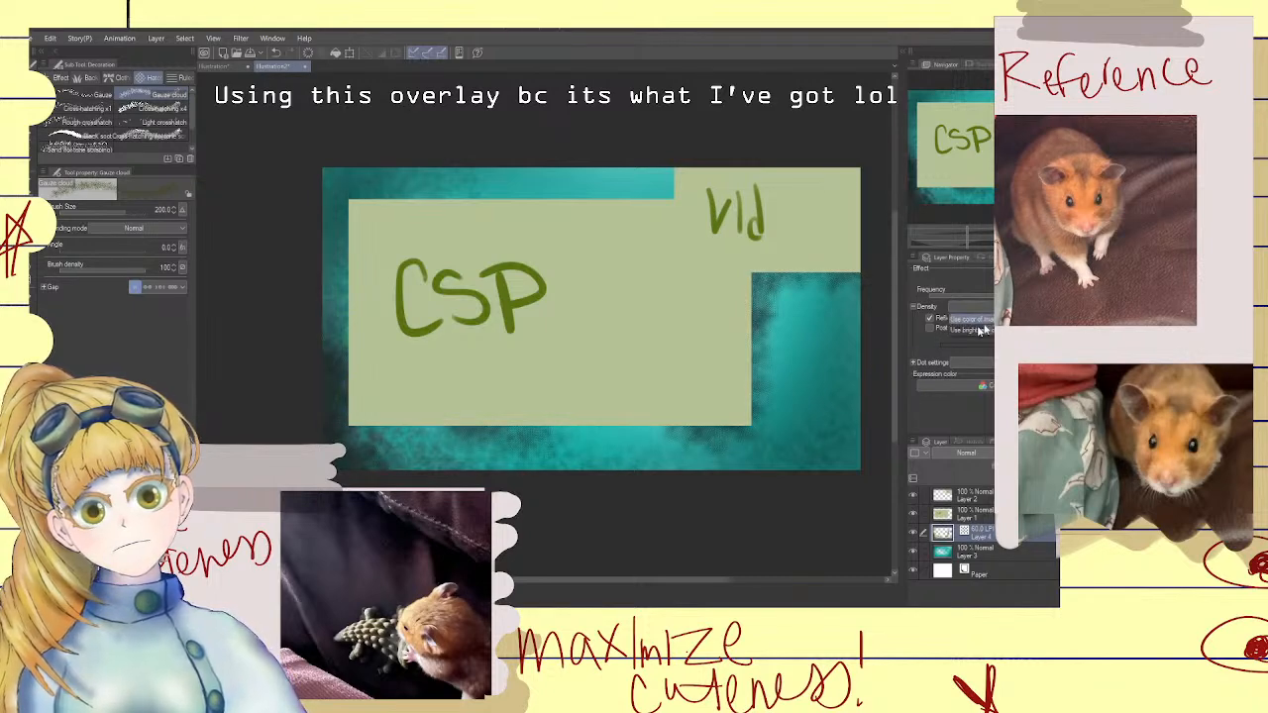
# Choose a near-white drawing color and try Gauze cloud strokes in the teal area right of the CSP rectangle, undoing them
pyautogui.click(114, 520)
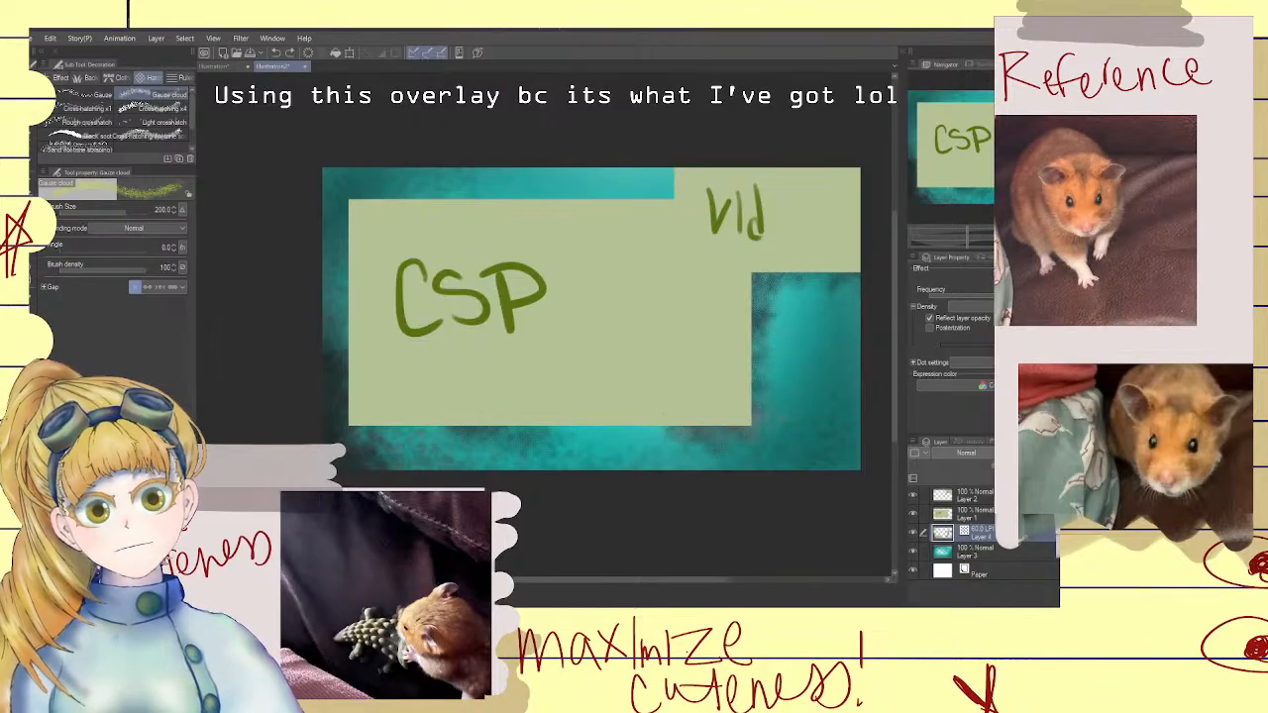
pyautogui.click(102, 501)
pyautogui.moveTo(809, 289); pyautogui.dragTo(810, 398)
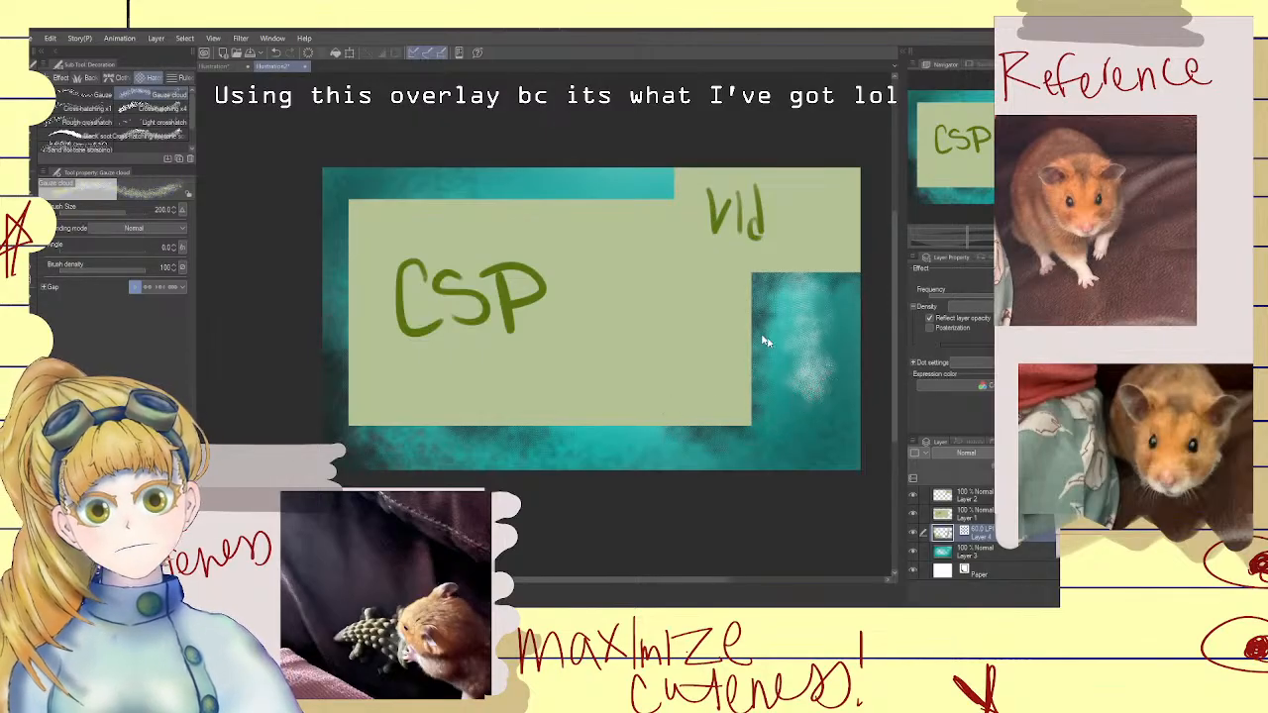
pyautogui.hotkey('ctrl', 'z')
pyautogui.moveTo(761, 278)
pyautogui.mouseDown()
pyautogui.moveTo(749, 420)
pyautogui.moveTo(769, 431)
pyautogui.moveTo(684, 418)
pyautogui.mouseUp()
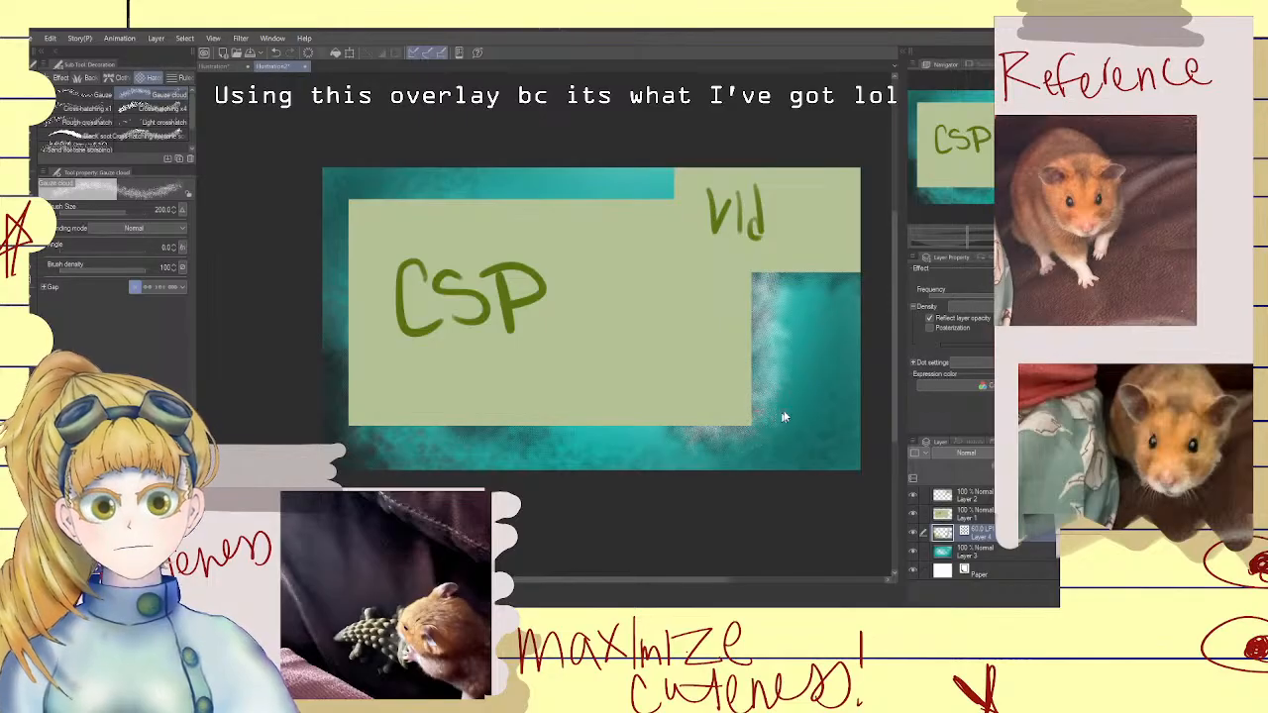
pyautogui.hotkey('ctrl', 'z')
pyautogui.hotkey('ctrl', 'z')
# Paint white Gauze cloud puffs in the canvas's lower-right and upper-left corners and along the teal strip above the CSP rectangle
pyautogui.moveTo(822, 435)
pyautogui.mouseDown()
pyautogui.moveTo(812, 455)
pyautogui.moveTo(810, 394)
pyautogui.mouseUp()
pyautogui.moveTo(804, 388); pyautogui.dragTo(824, 345)
pyautogui.hotkey('ctrl', 'z')
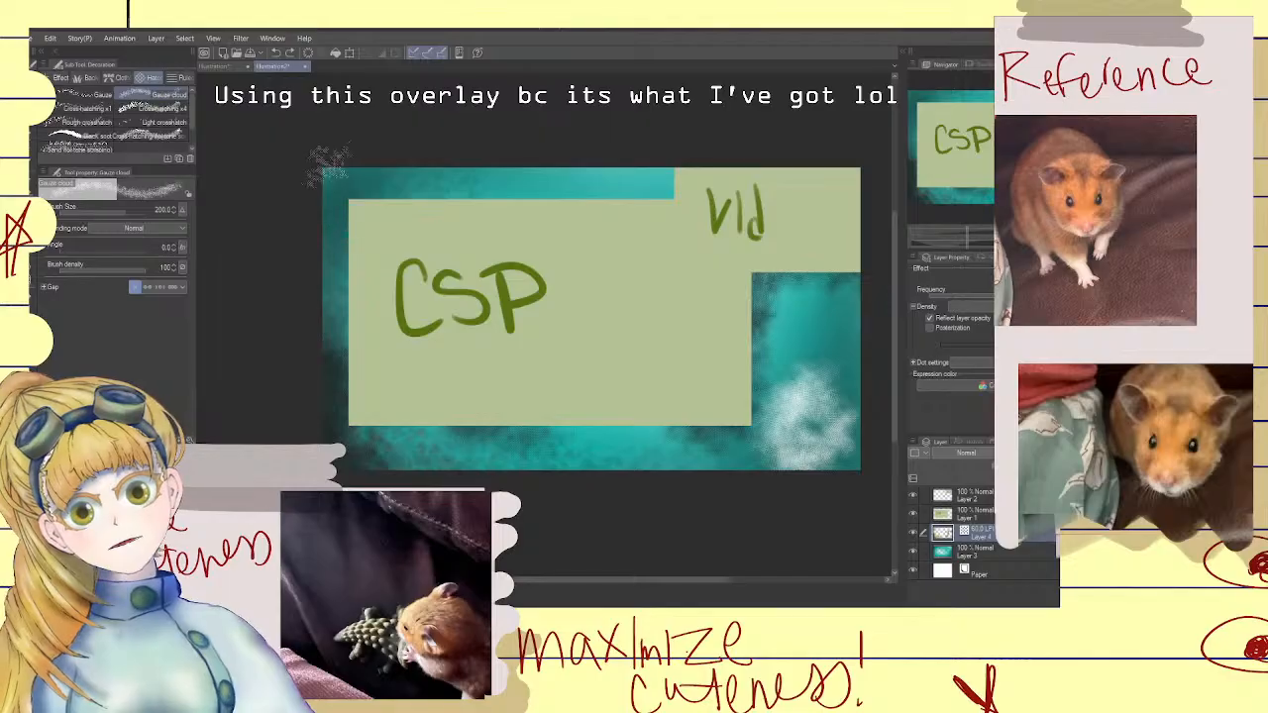
pyautogui.moveTo(326, 163)
pyautogui.mouseDown()
pyautogui.moveTo(355, 188)
pyautogui.moveTo(312, 188)
pyautogui.moveTo(316, 233)
pyautogui.moveTo(384, 159)
pyautogui.moveTo(422, 188)
pyautogui.mouseUp()
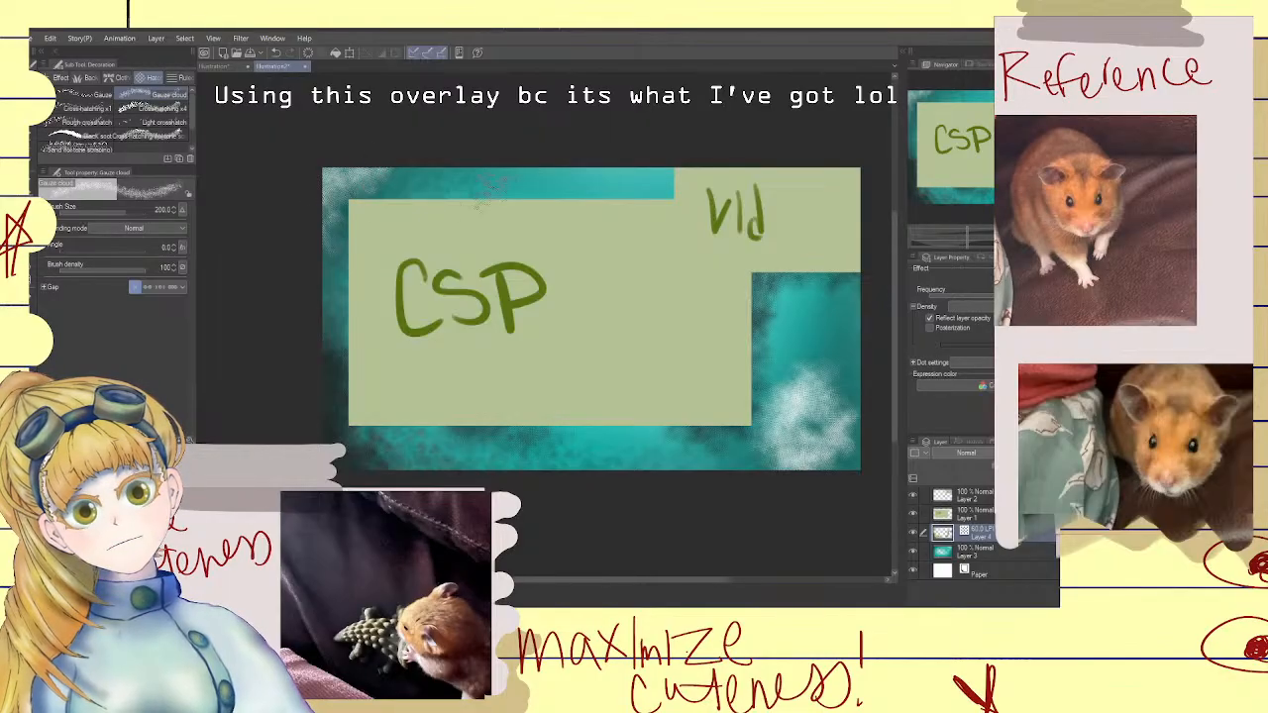
pyautogui.moveTo(530, 203); pyautogui.dragTo(664, 193)
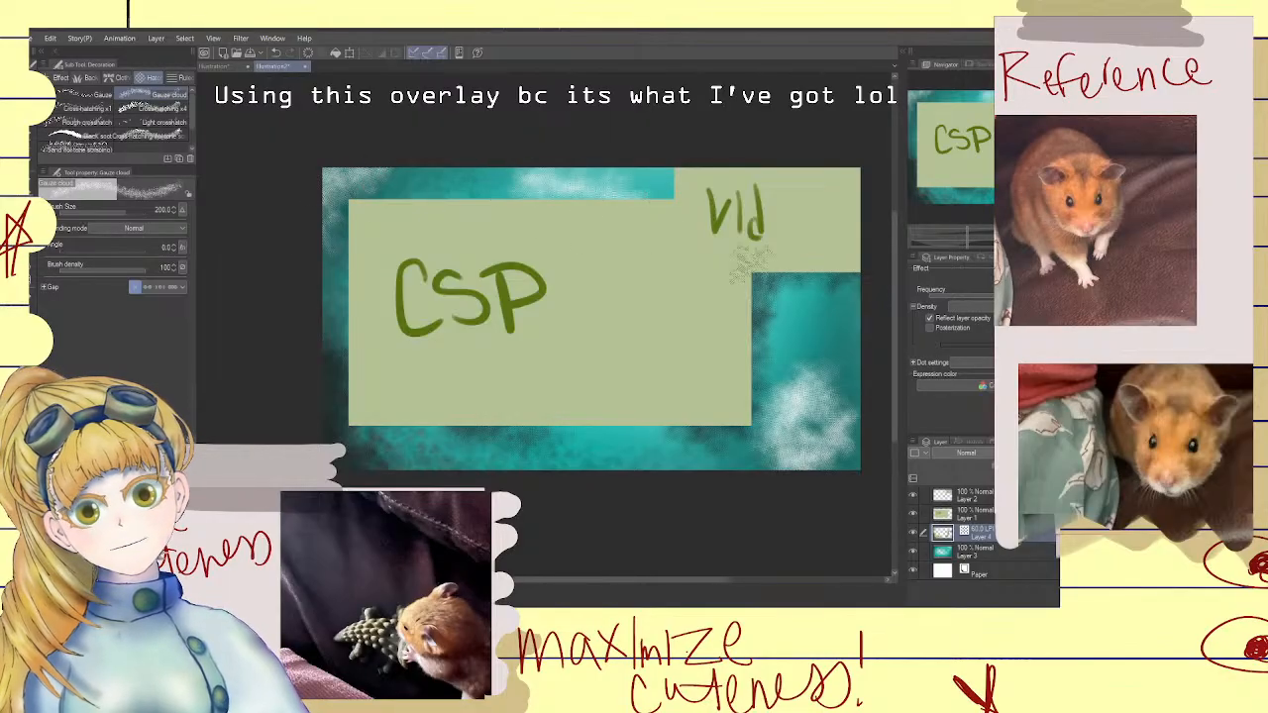
# Undo the recent white Gauze cloud puffs in the upper strip and the canvas's lower-right area
pyautogui.hotkey('ctrl', 'z')
pyautogui.hotkey('ctrl', 'z')
pyautogui.hotkey('ctrl', 'z')
pyautogui.hotkey('ctrl', 'z')
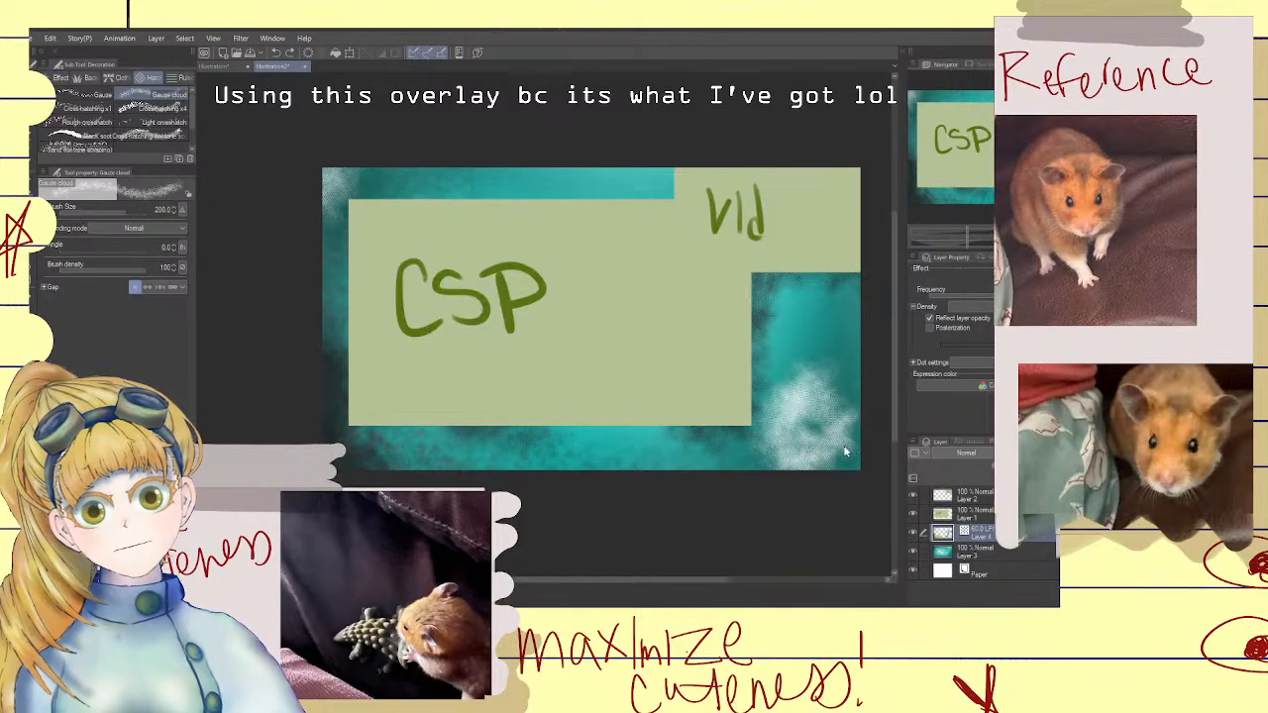
pyautogui.hotkey('ctrl', 'z')
# Paint white Gauze cloud texture over the upper-left teal border and around the CSP rectangle's lower-right corner
pyautogui.moveTo(445, 186); pyautogui.dragTo(542, 198)
pyautogui.moveTo(326, 203)
pyautogui.mouseDown()
pyautogui.moveTo(336, 238)
pyautogui.moveTo(332, 206)
pyautogui.moveTo(398, 178)
pyautogui.mouseUp()
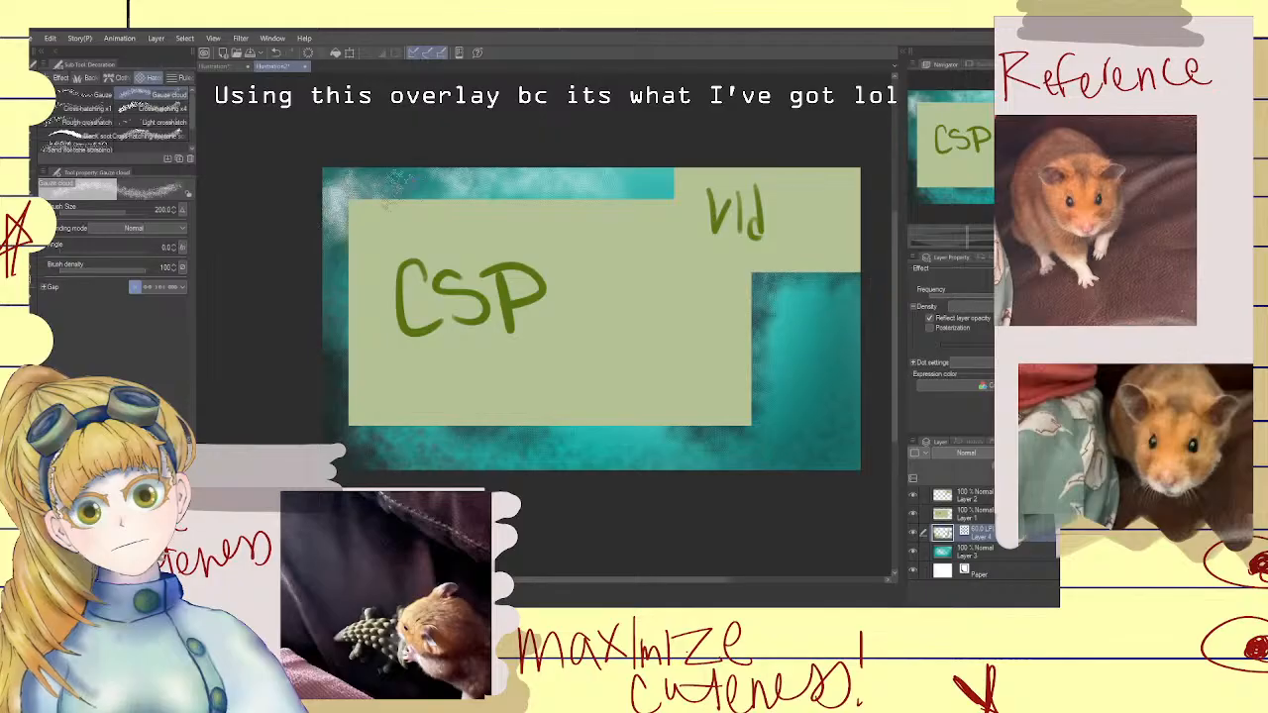
pyautogui.moveTo(758, 421)
pyautogui.mouseDown()
pyautogui.moveTo(750, 348)
pyautogui.moveTo(740, 467)
pyautogui.moveTo(743, 426)
pyautogui.moveTo(678, 420)
pyautogui.mouseUp()
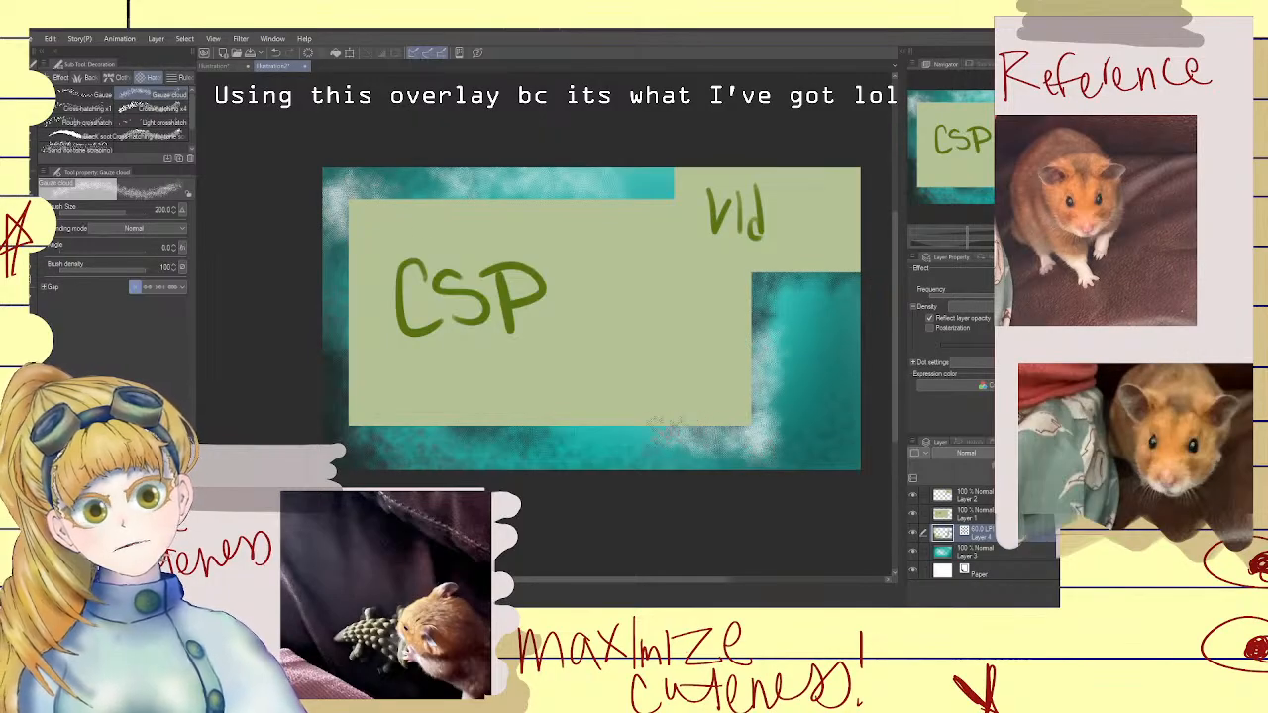
# Try white Black soot brush strokes on the teal areas right of and below the CSP rectangle, undoing each one
pyautogui.click(109, 136)
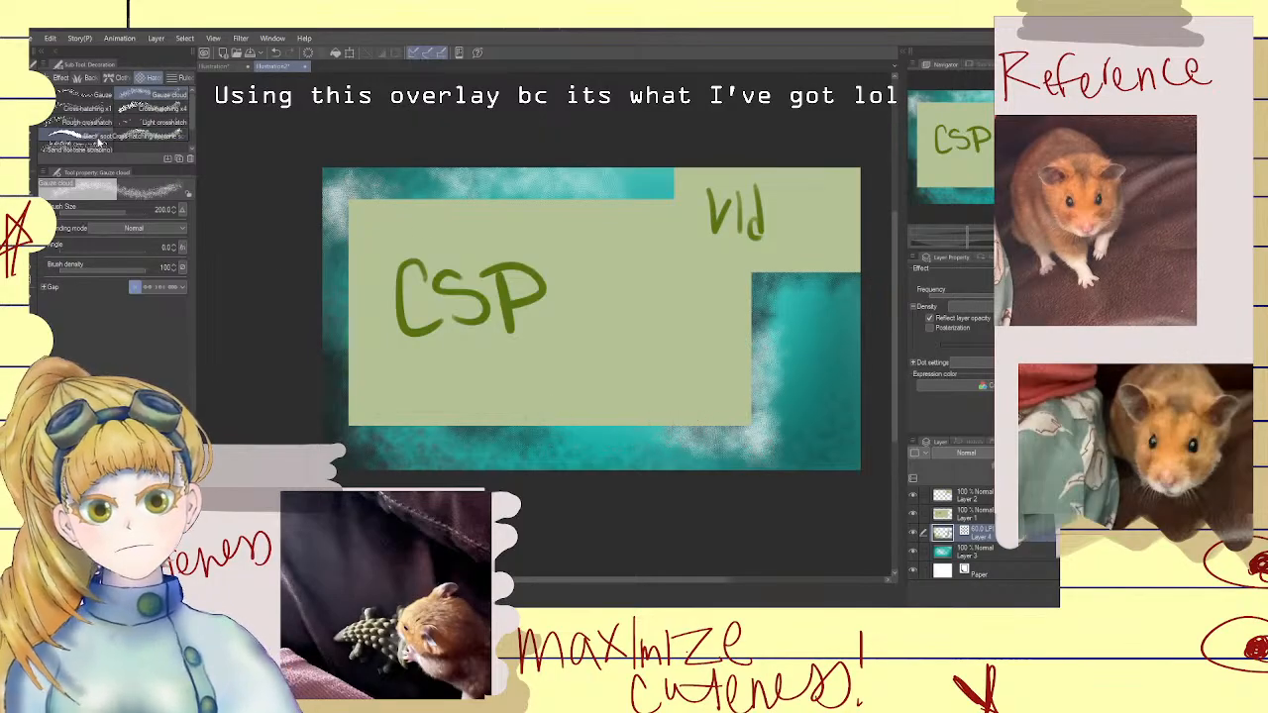
pyautogui.moveTo(805, 305); pyautogui.dragTo(818, 436)
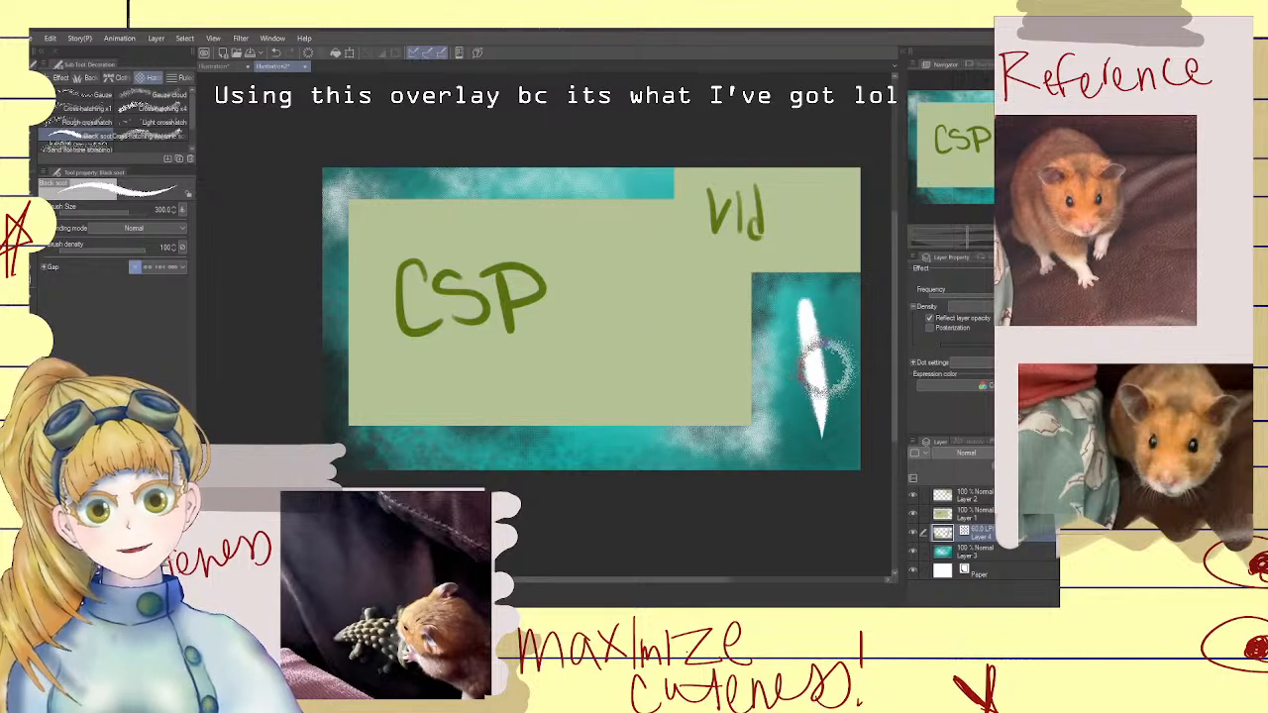
pyautogui.hotkey('ctrl', 'z')
pyautogui.moveTo(821, 306)
pyautogui.mouseDown()
pyautogui.moveTo(791, 343)
pyautogui.moveTo(805, 416)
pyautogui.mouseUp()
pyautogui.hotkey('ctrl', 'z')
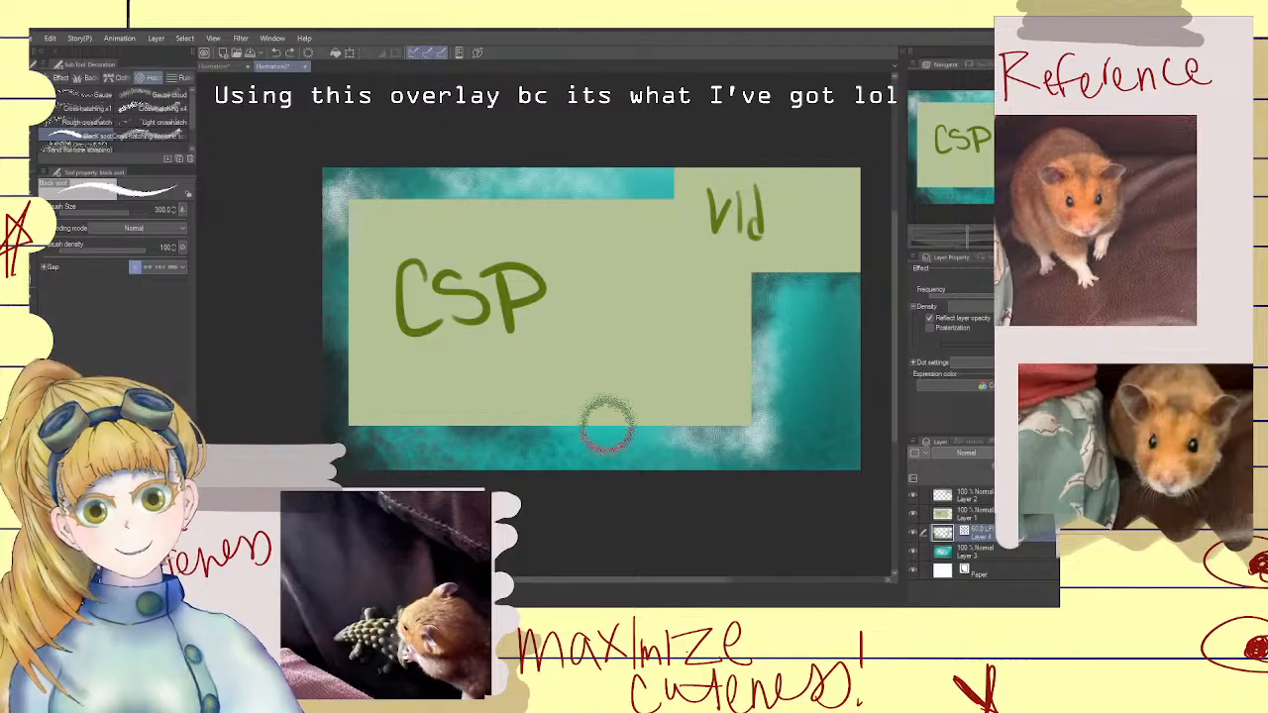
pyautogui.moveTo(567, 446)
pyautogui.mouseDown()
pyautogui.moveTo(791, 466)
pyautogui.moveTo(823, 447)
pyautogui.mouseUp()
pyautogui.hotkey('ctrl', 'z')
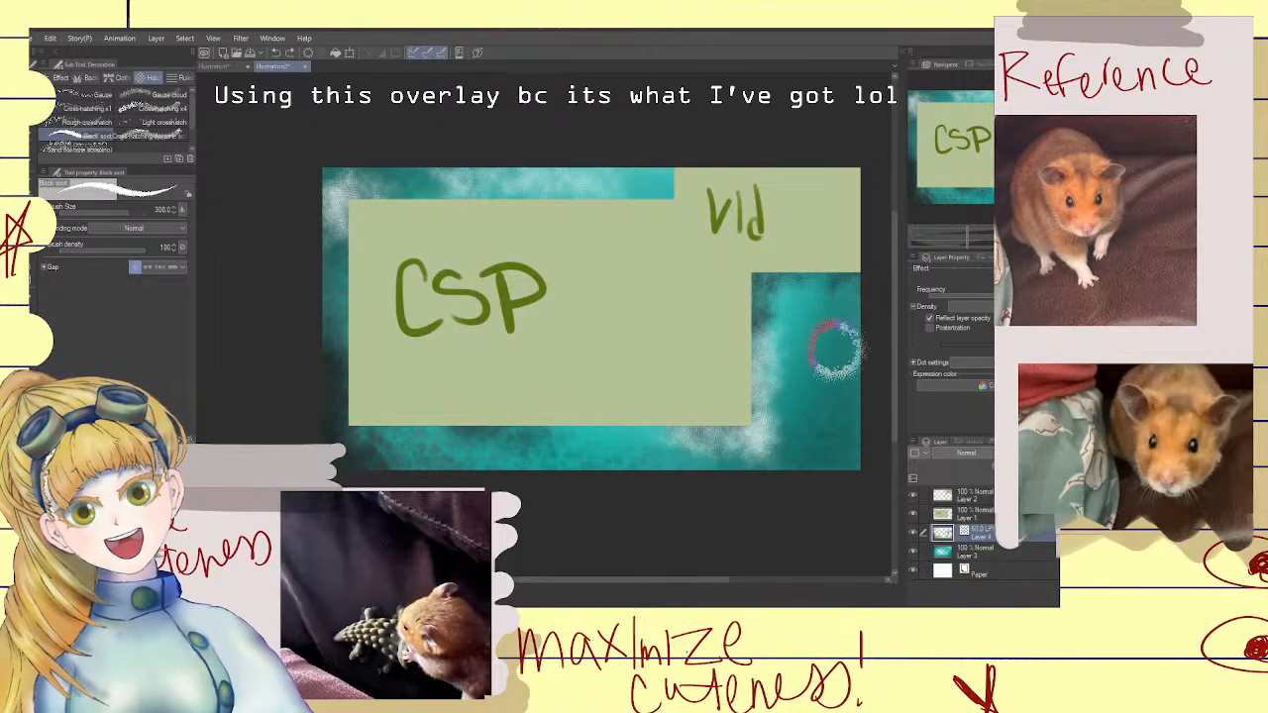
pyautogui.moveTo(835, 325)
pyautogui.mouseDown()
pyautogui.moveTo(841, 422)
pyautogui.moveTo(793, 430)
pyautogui.mouseUp()
pyautogui.hotkey('ctrl', 'z')
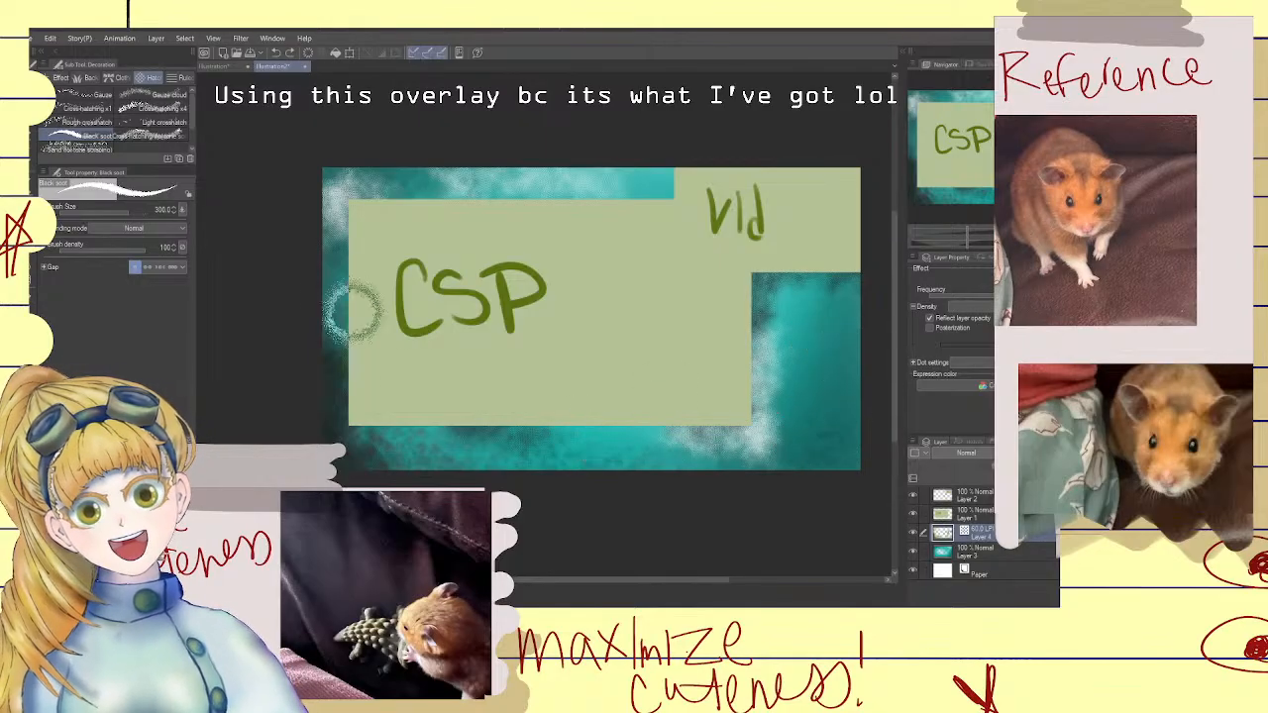
# Paint white Rough crosshatch texture along the CSP rectangle's right edge and down the teal border from the upper-left to the lower-left corner
pyautogui.click(99, 123)
pyautogui.moveTo(337, 178)
pyautogui.mouseDown()
pyautogui.moveTo(403, 199)
pyautogui.moveTo(438, 164)
pyautogui.moveTo(545, 186)
pyautogui.mouseUp()
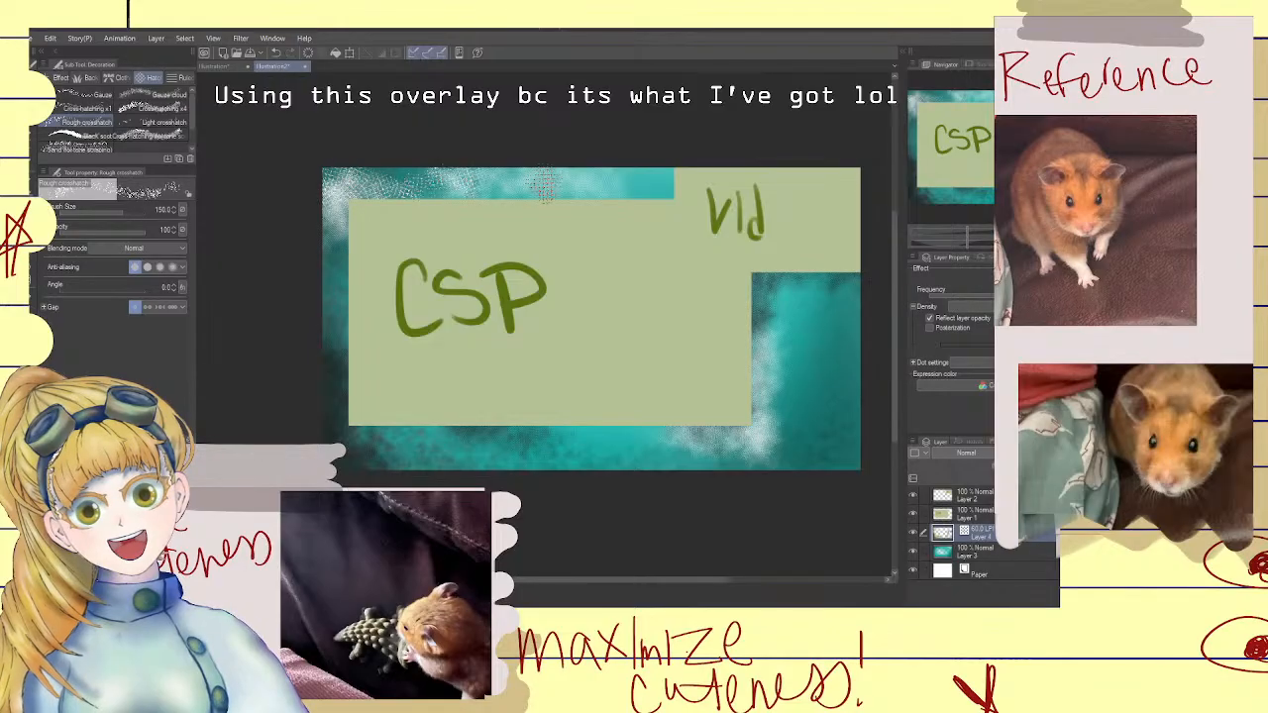
pyautogui.hotkey('ctrl', 'z')
pyautogui.moveTo(773, 264)
pyautogui.mouseDown()
pyautogui.moveTo(727, 327)
pyautogui.moveTo(799, 264)
pyautogui.moveTo(704, 381)
pyautogui.mouseUp()
pyautogui.moveTo(822, 266); pyautogui.dragTo(738, 400)
pyautogui.moveTo(797, 341); pyautogui.dragTo(715, 472)
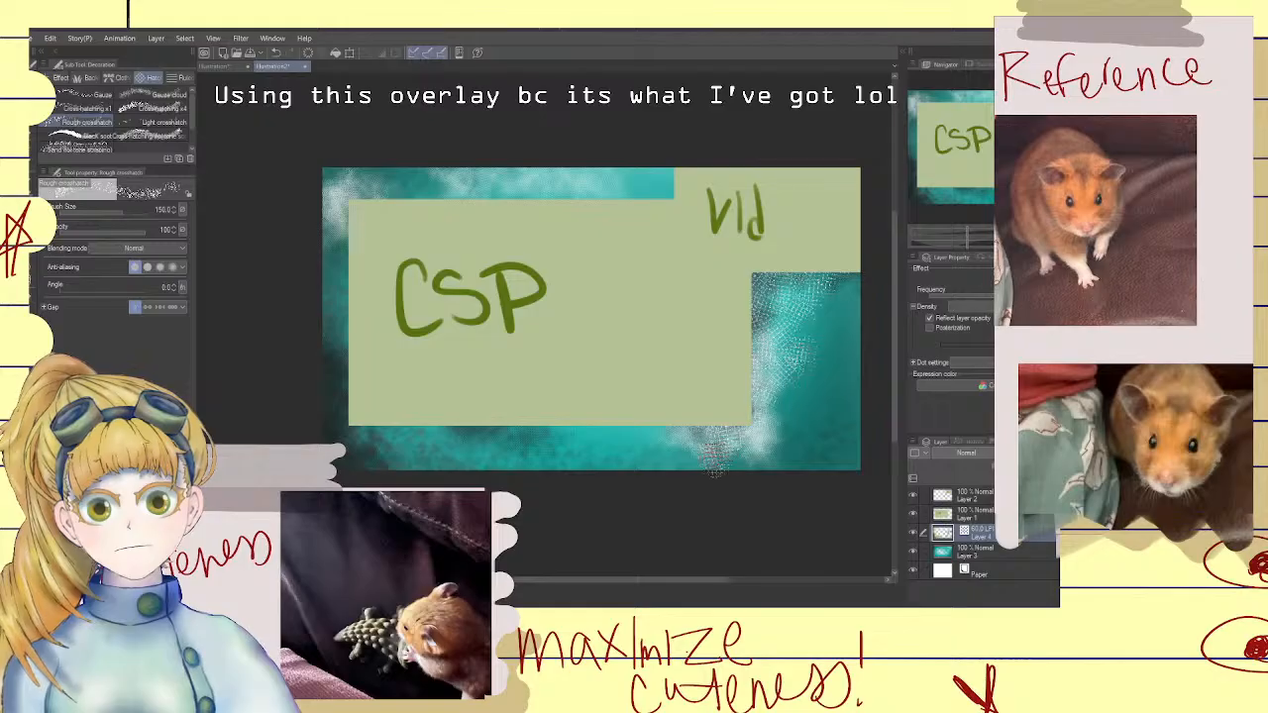
pyautogui.moveTo(332, 177)
pyautogui.mouseDown()
pyautogui.moveTo(362, 180)
pyautogui.moveTo(339, 198)
pyautogui.moveTo(341, 155)
pyautogui.moveTo(323, 203)
pyautogui.moveTo(359, 215)
pyautogui.moveTo(299, 295)
pyautogui.moveTo(360, 274)
pyautogui.moveTo(281, 368)
pyautogui.moveTo(355, 357)
pyautogui.moveTo(339, 345)
pyautogui.moveTo(312, 395)
pyautogui.moveTo(353, 396)
pyautogui.moveTo(353, 364)
pyautogui.moveTo(382, 444)
pyautogui.moveTo(389, 421)
pyautogui.moveTo(368, 414)
pyautogui.moveTo(398, 409)
pyautogui.moveTo(385, 479)
pyautogui.moveTo(438, 416)
pyautogui.moveTo(448, 479)
pyautogui.mouseUp()
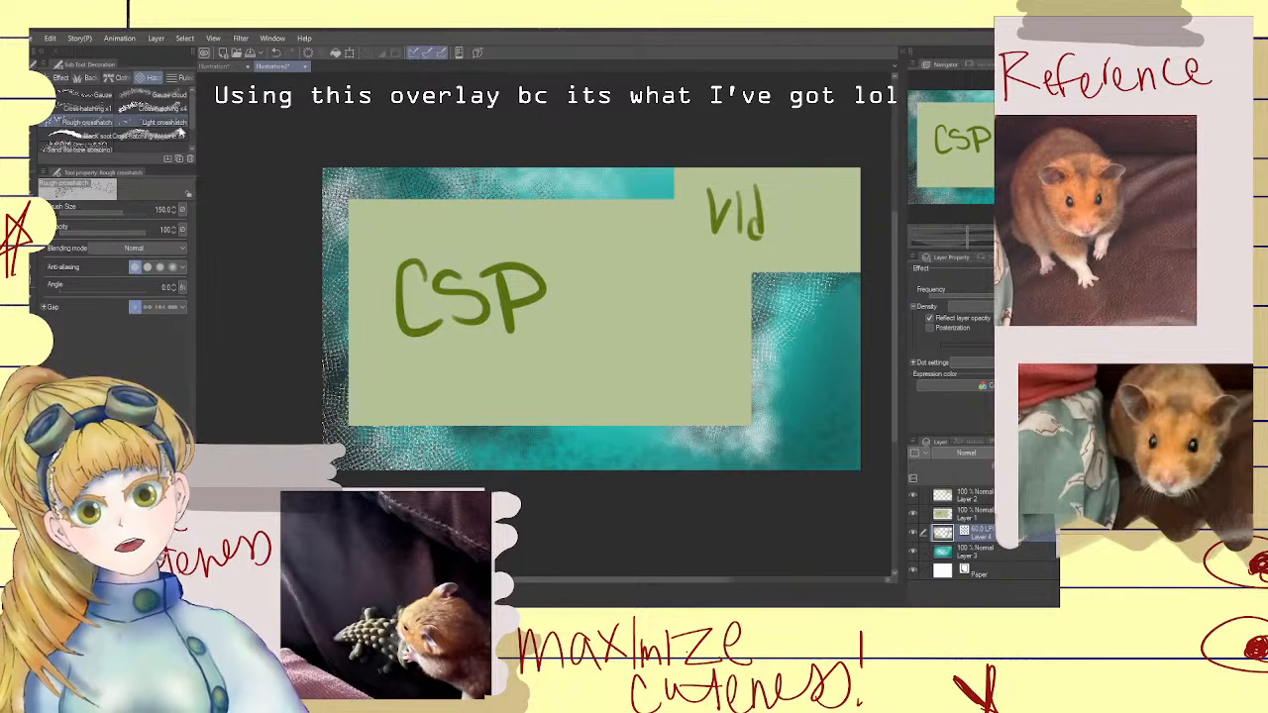
# Look through the remaining hatching brushes and paint Sand (for tone scraping) texture over the teal area below the video box
pyautogui.click(166, 121)
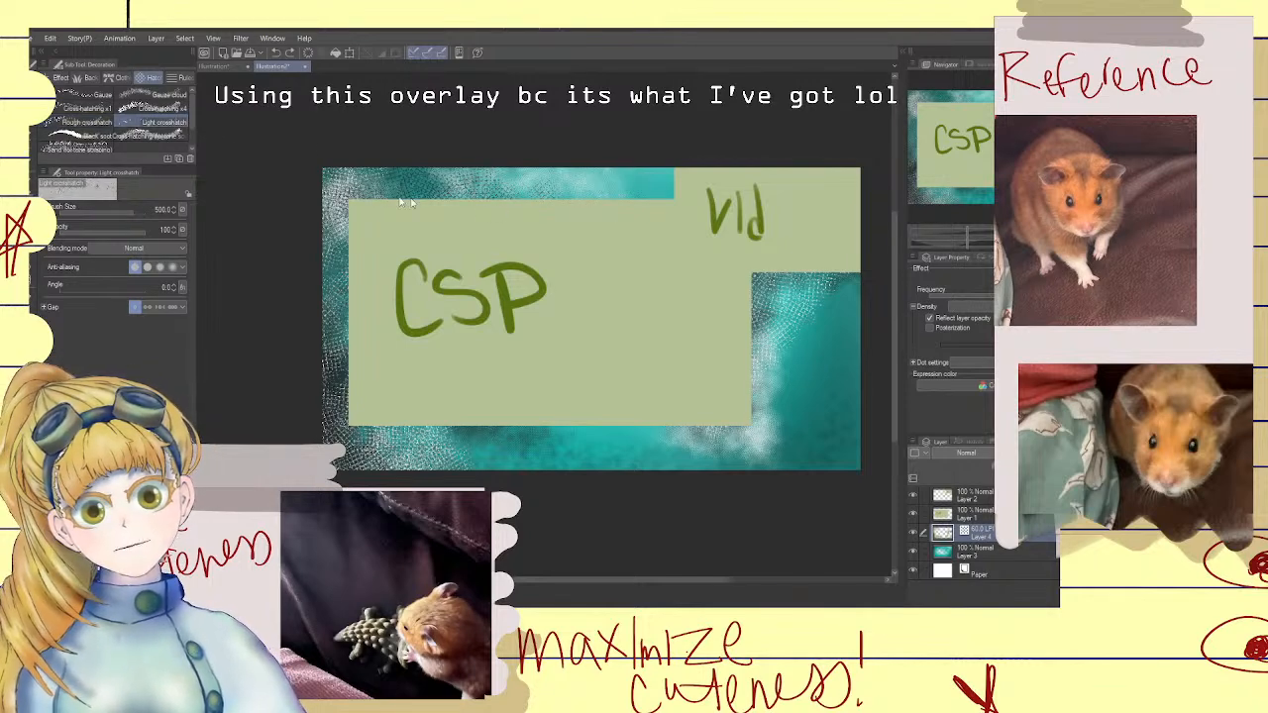
pyautogui.click(168, 136)
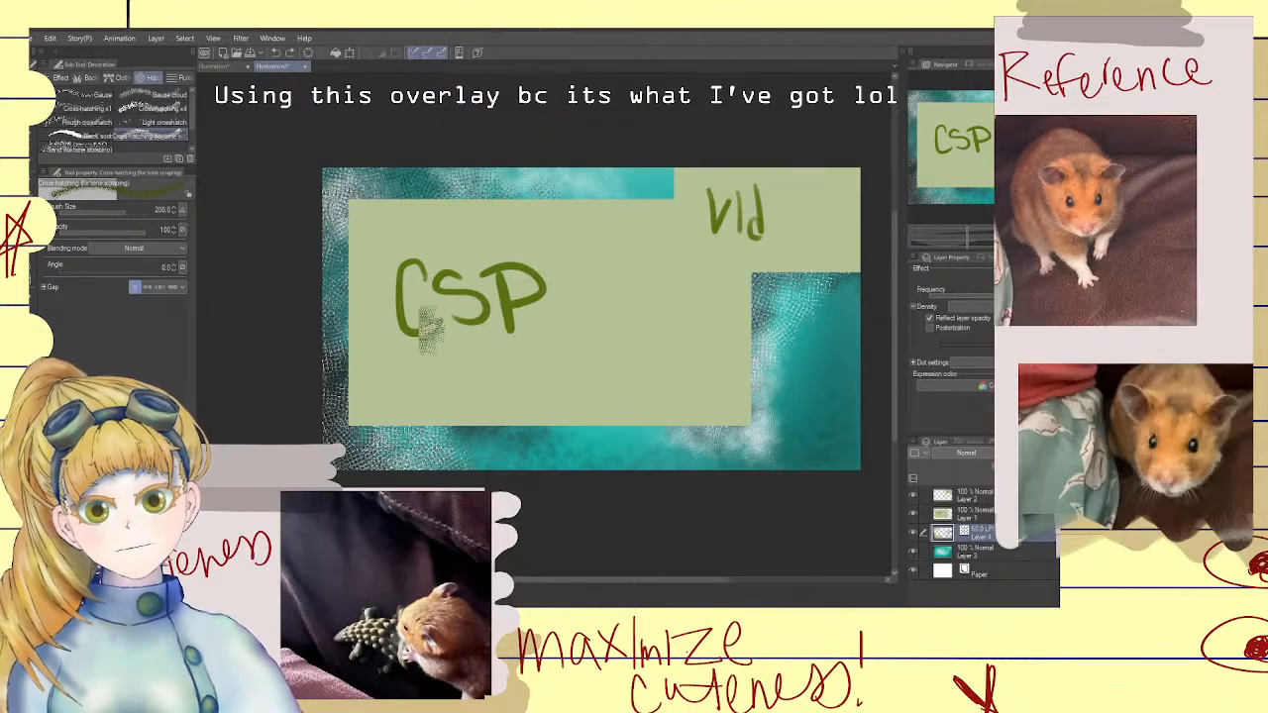
pyautogui.click(79, 147)
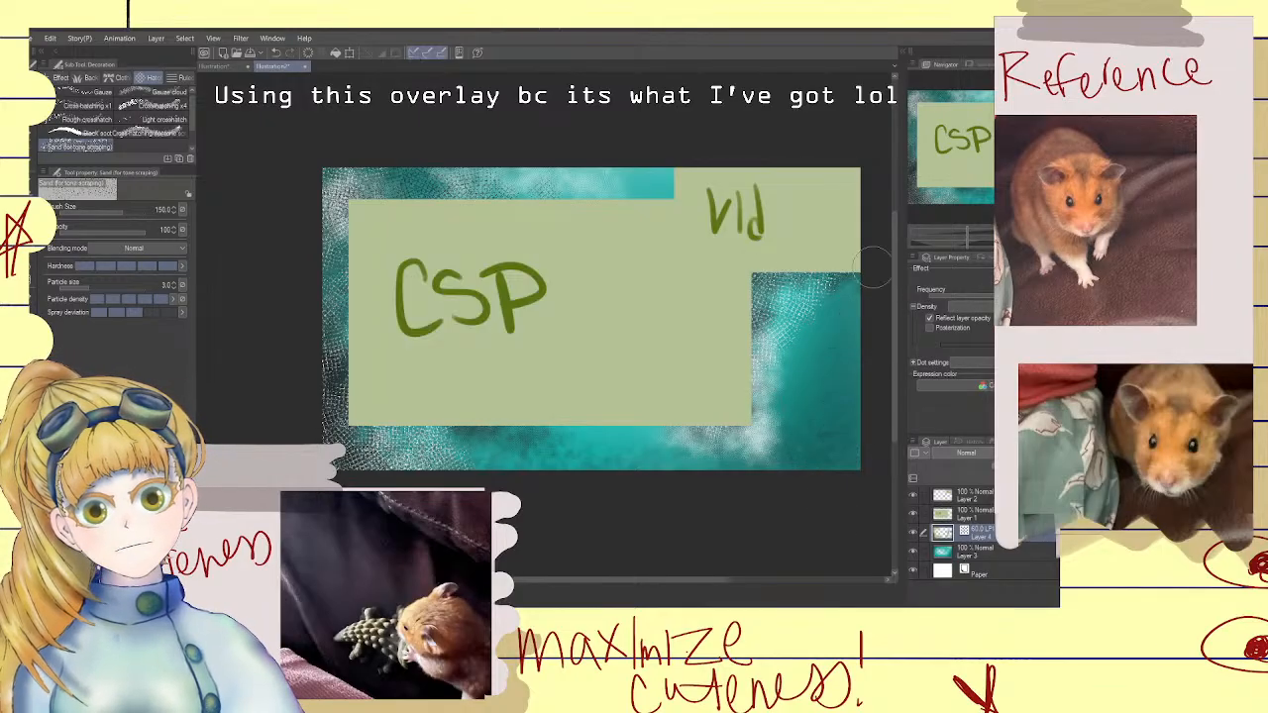
pyautogui.moveTo(871, 265)
pyautogui.mouseDown()
pyautogui.moveTo(788, 289)
pyautogui.moveTo(764, 356)
pyautogui.moveTo(754, 474)
pyautogui.mouseUp()
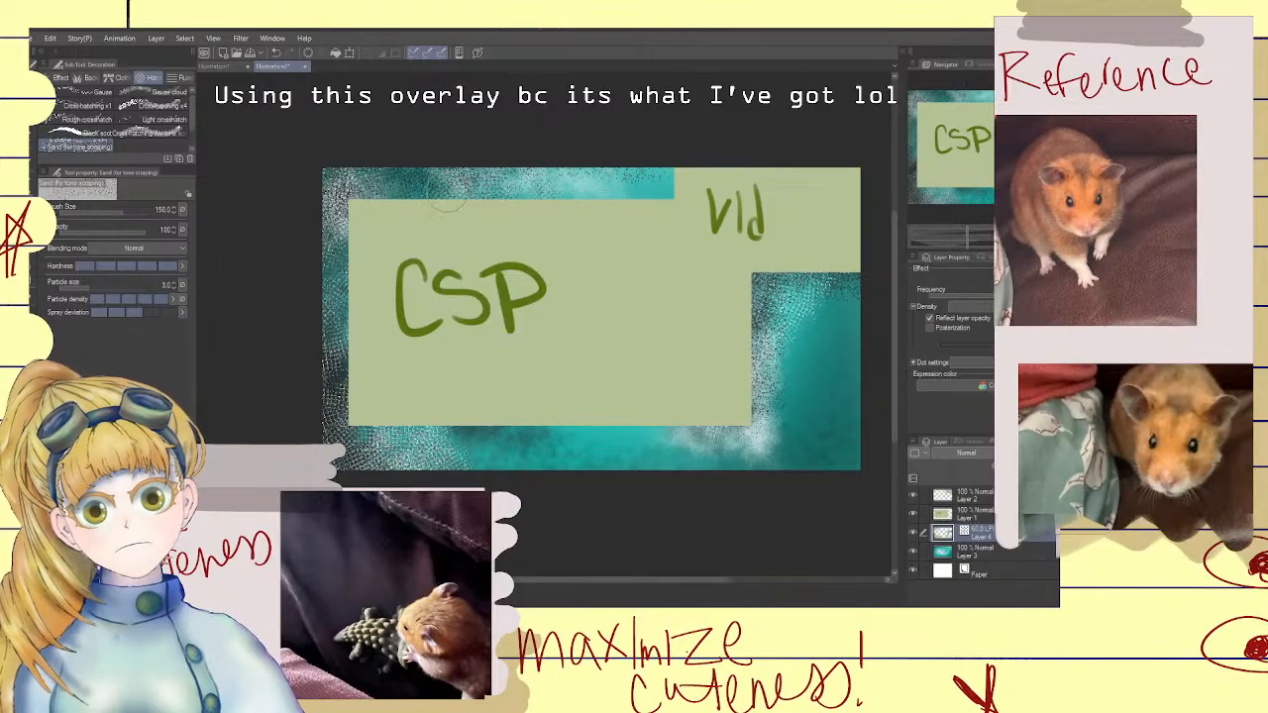
# Spray Glitter brush dots on a new toned layer above the existing tone layer, densest in the lower-right corner and around the teal border
pyautogui.click(62, 79)
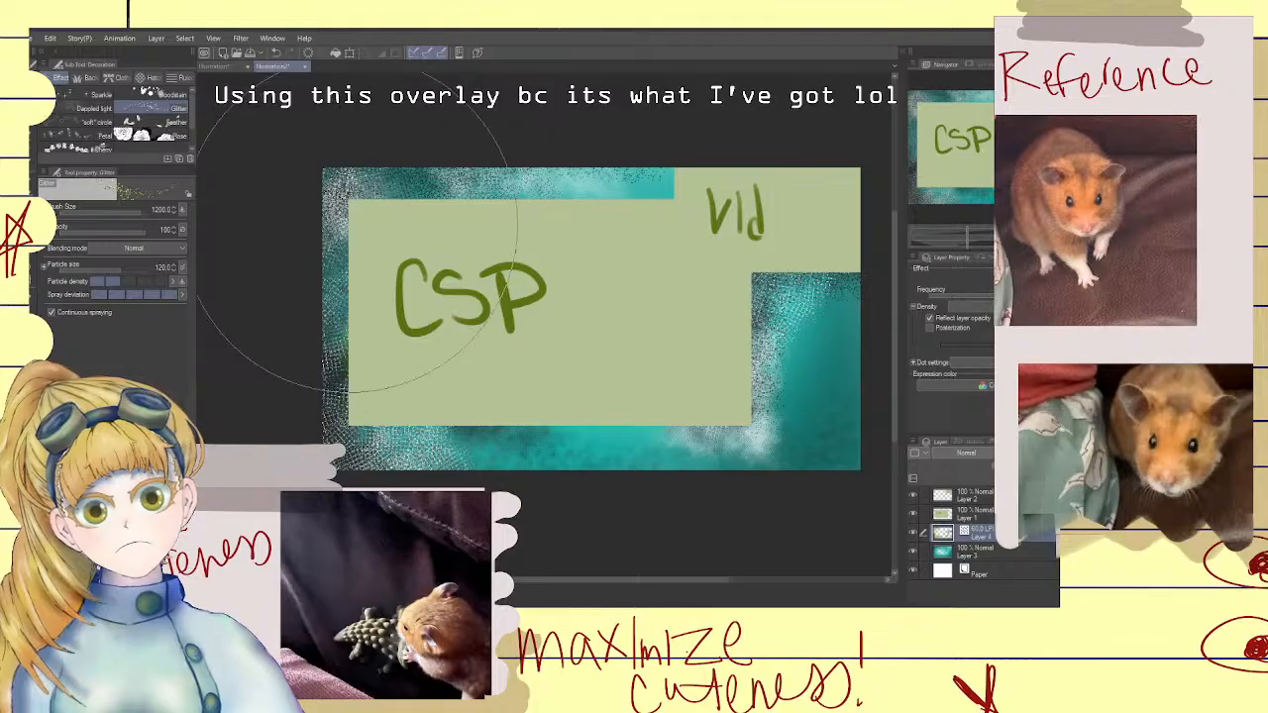
pyautogui.moveTo(346, 141); pyautogui.dragTo(346, 198)
pyautogui.hotkey('ctrl', 'z')
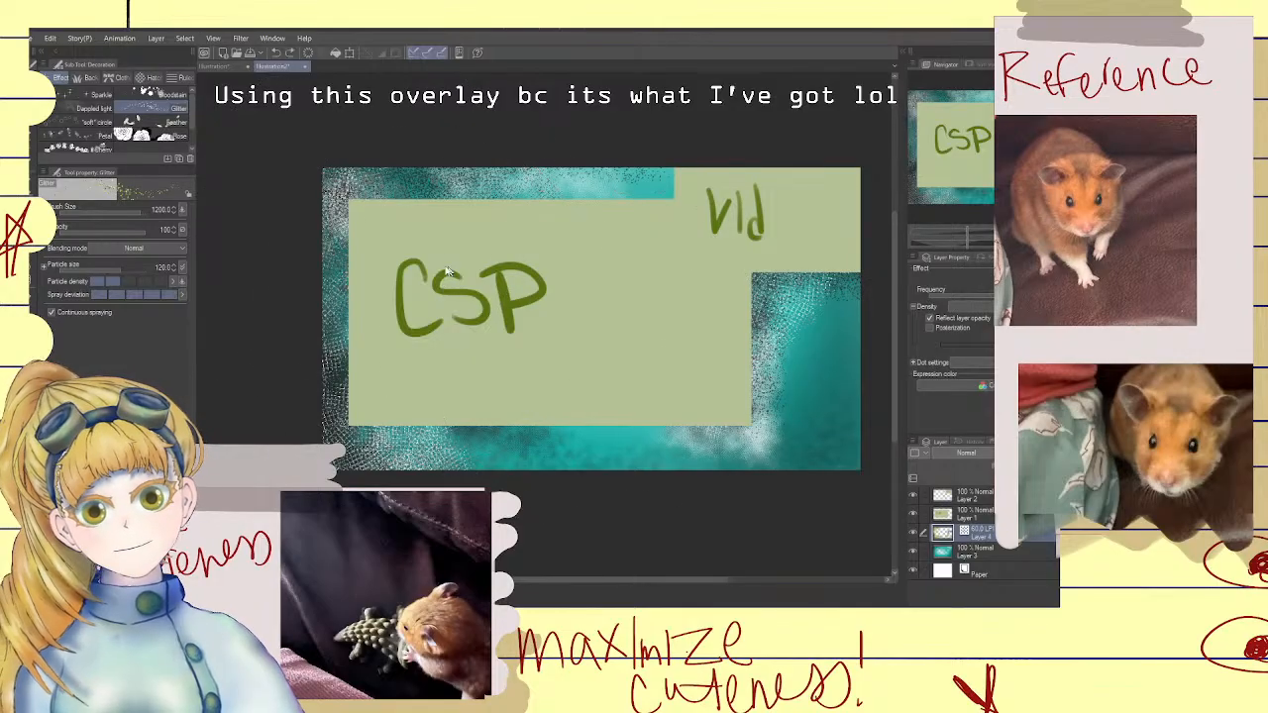
pyautogui.click(915, 480)
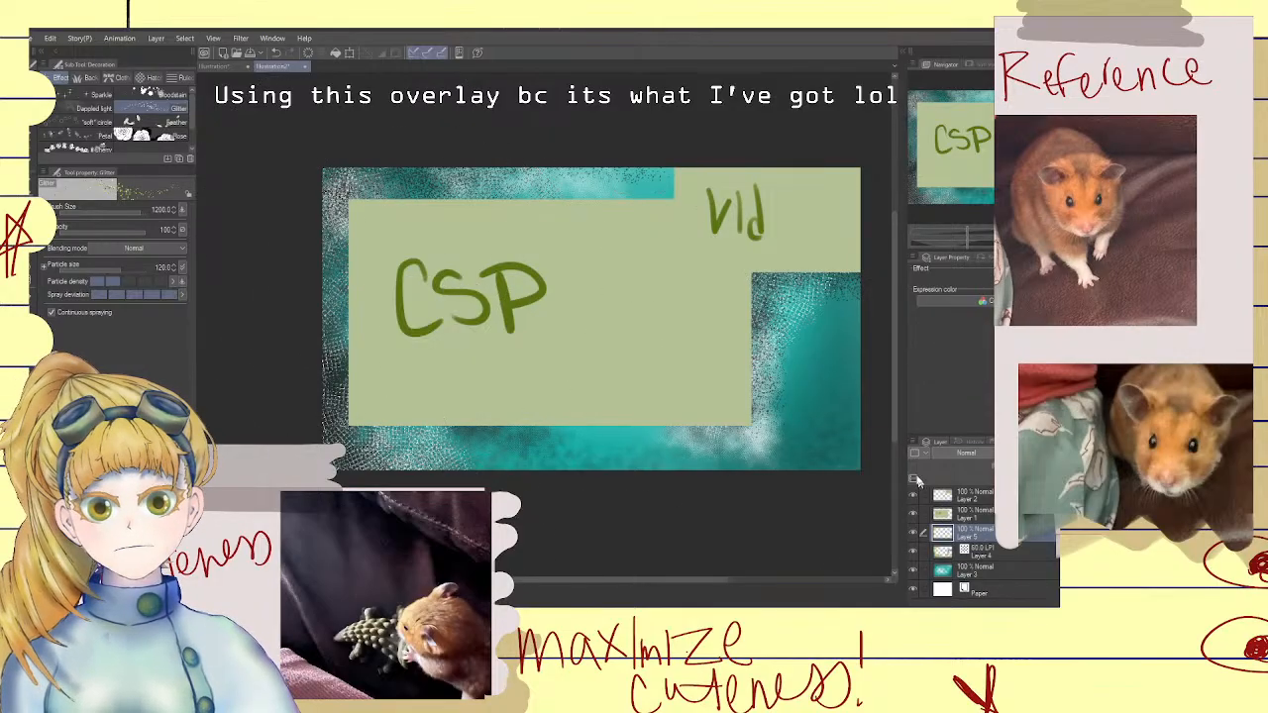
pyautogui.click(1014, 276)
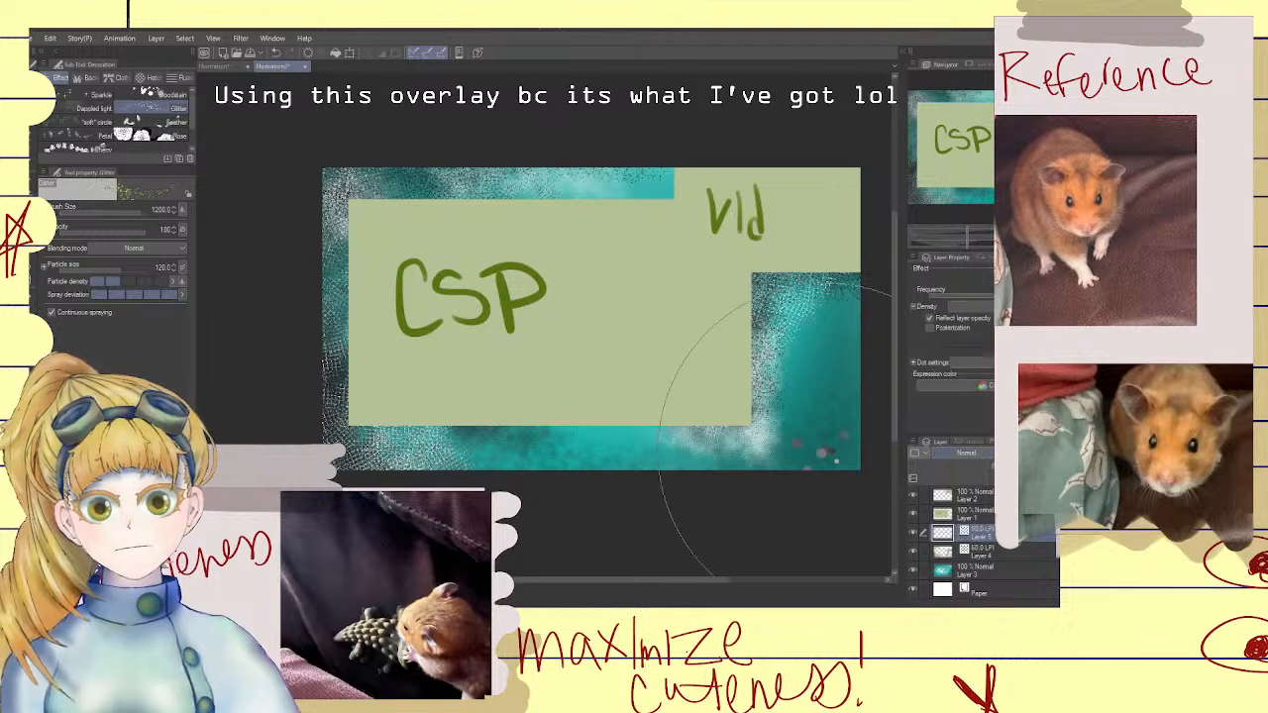
pyautogui.moveTo(826, 450)
pyautogui.mouseDown()
pyautogui.moveTo(765, 465)
pyautogui.moveTo(680, 473)
pyautogui.moveTo(840, 349)
pyautogui.moveTo(778, 402)
pyautogui.moveTo(847, 456)
pyautogui.moveTo(526, 456)
pyautogui.moveTo(356, 431)
pyautogui.moveTo(355, 448)
pyautogui.moveTo(510, 483)
pyautogui.moveTo(385, 421)
pyautogui.moveTo(370, 317)
pyautogui.moveTo(383, 380)
pyautogui.moveTo(369, 187)
pyautogui.mouseUp()
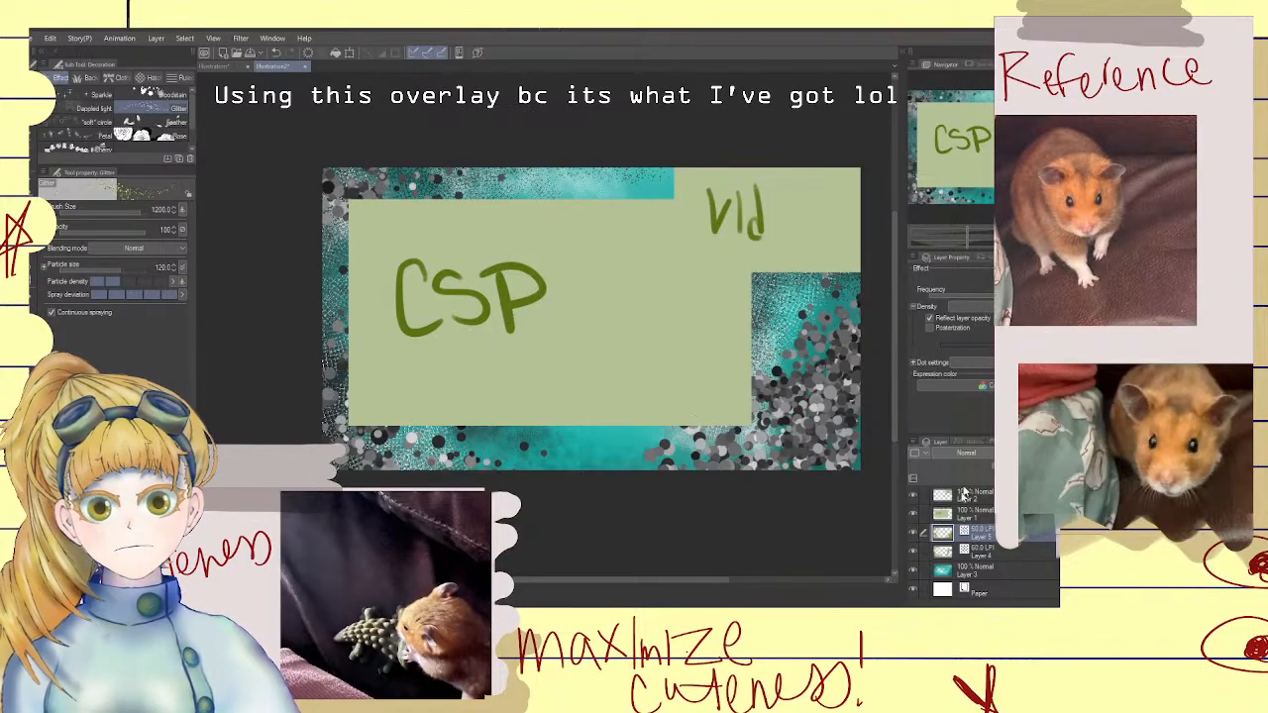
# Turn off the glitter layer's tone effect and blend it as Soft light at 45% opacity
pyautogui.click(1018, 270)
pyautogui.click(1018, 269)
pyautogui.click(1018, 270)
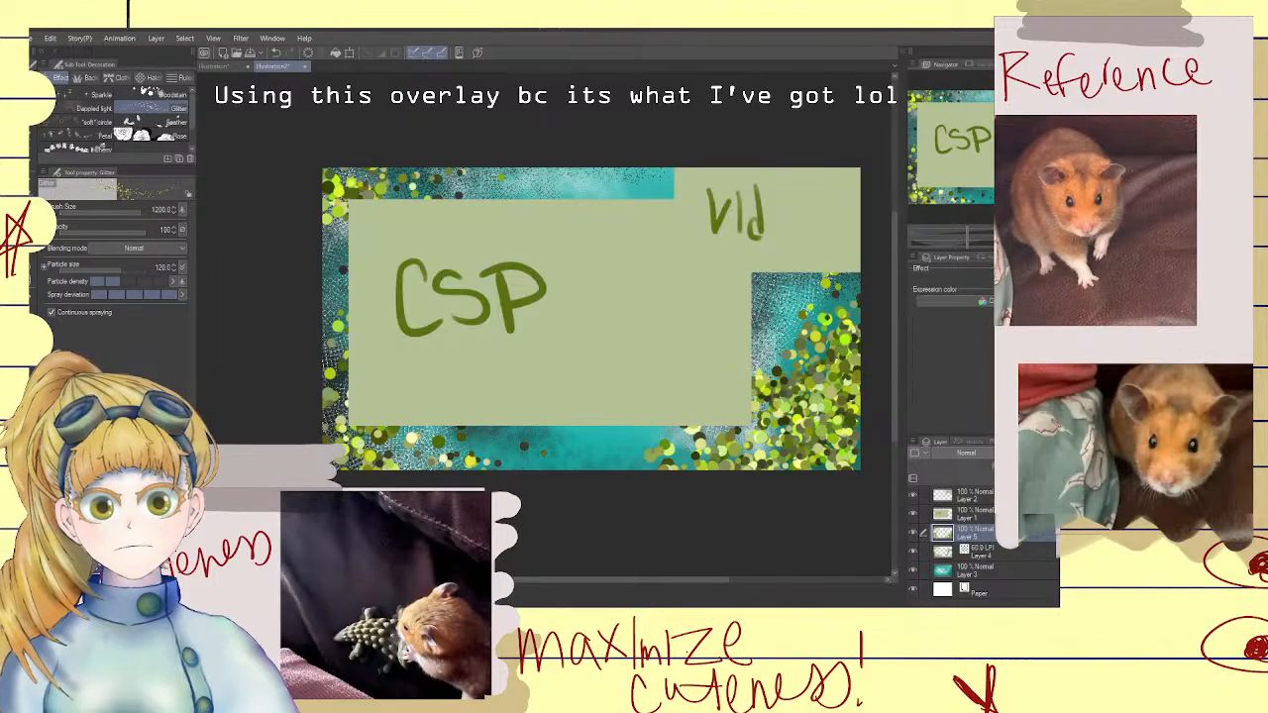
pyautogui.click(963, 459)
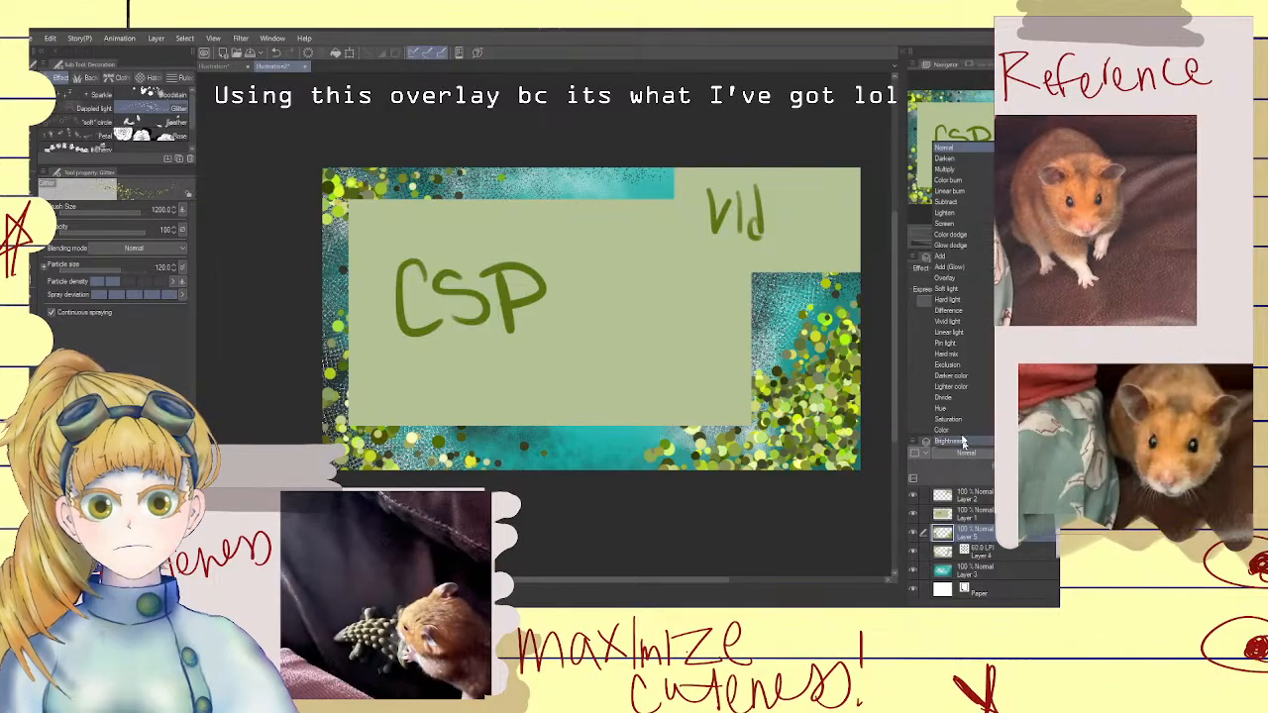
pyautogui.click(952, 191)
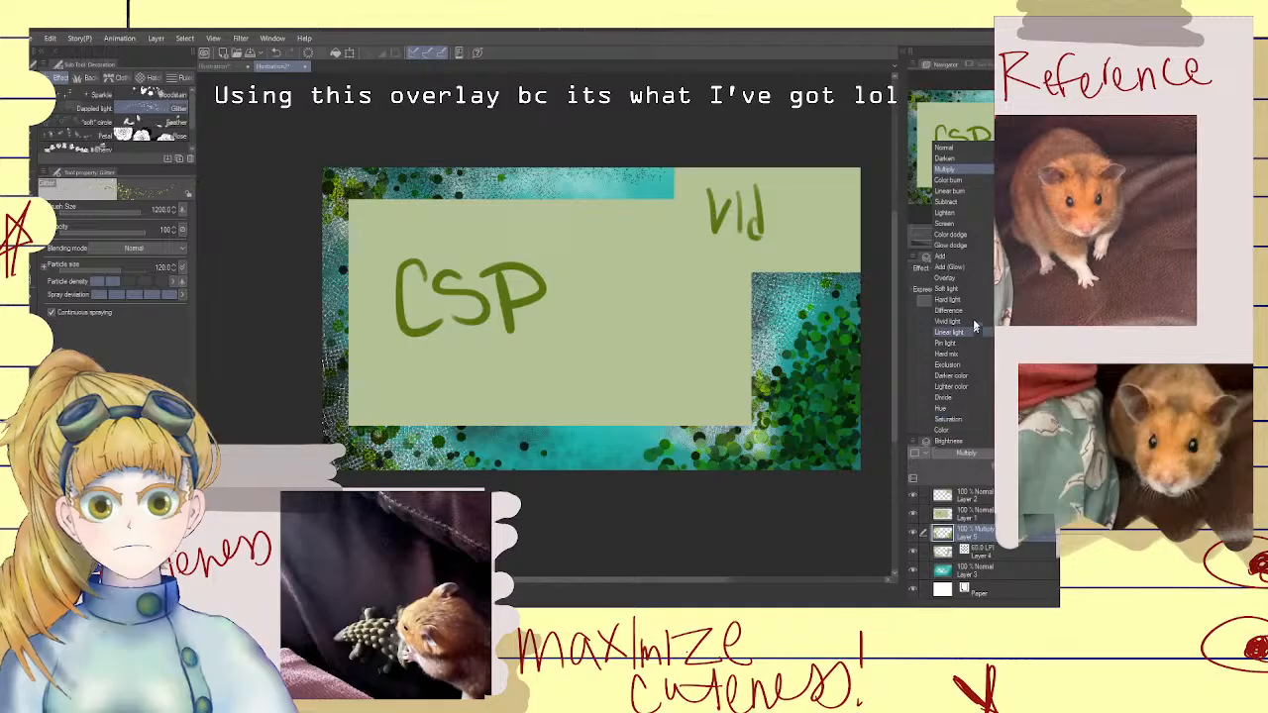
pyautogui.click(962, 289)
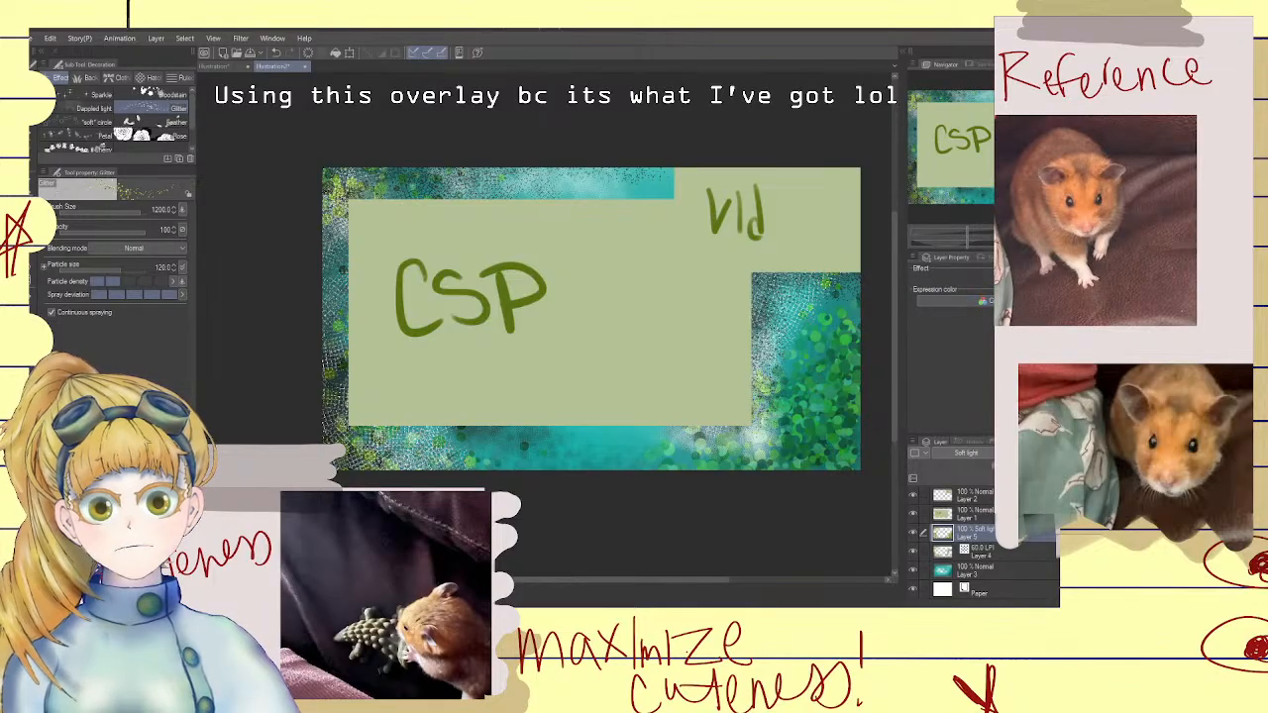
pyautogui.click(1018, 452)
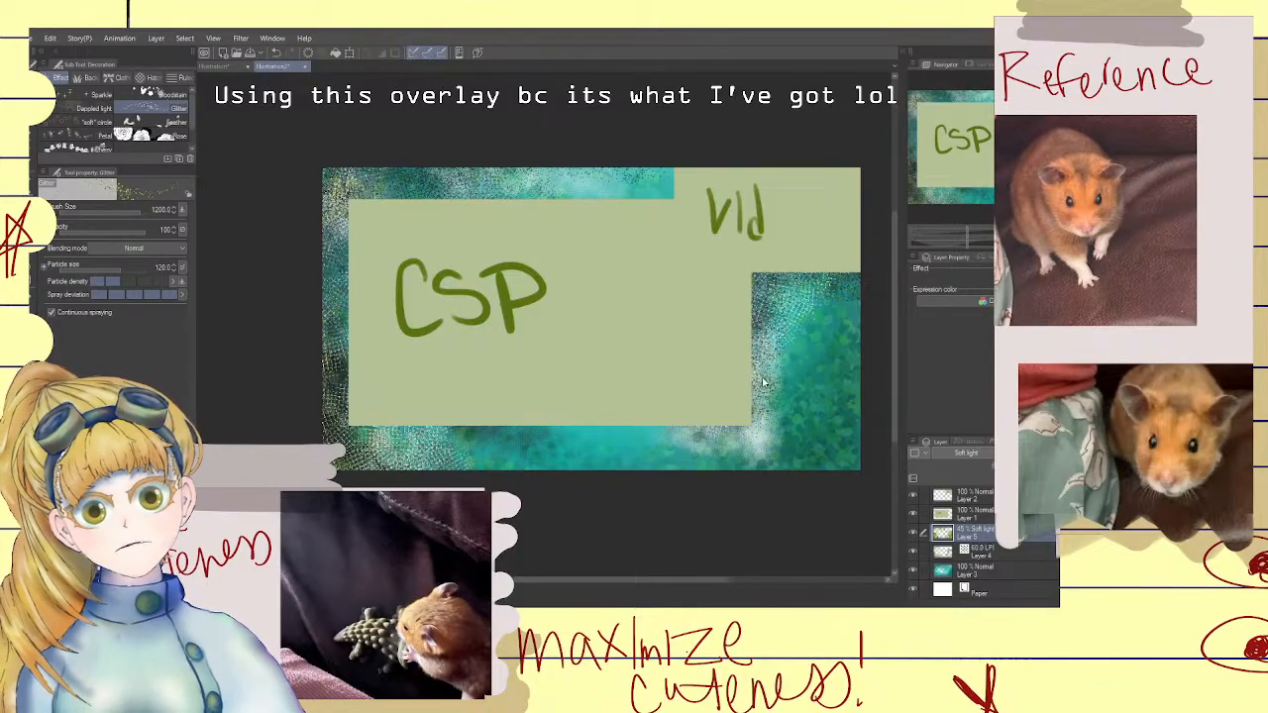
# Reduce the Glitter brush size to 500
pyautogui.scroll(1, 762, 383)
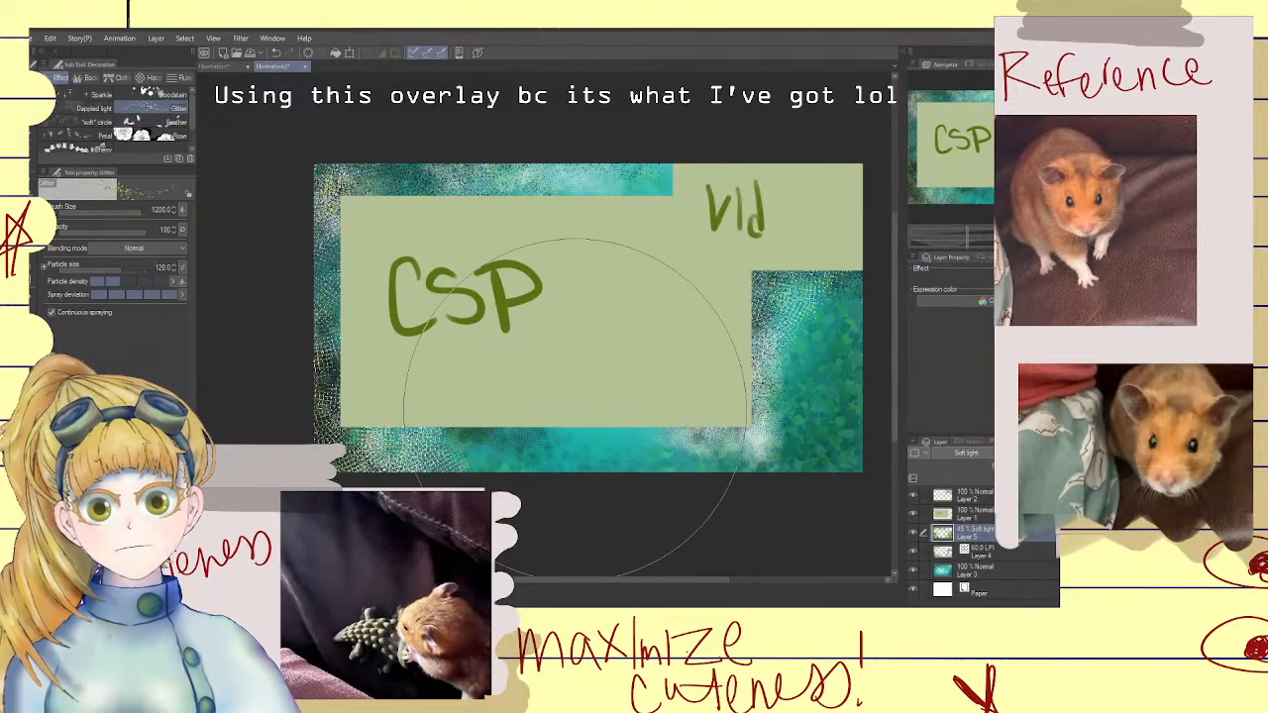
pyautogui.press('[')
pyautogui.press('[')
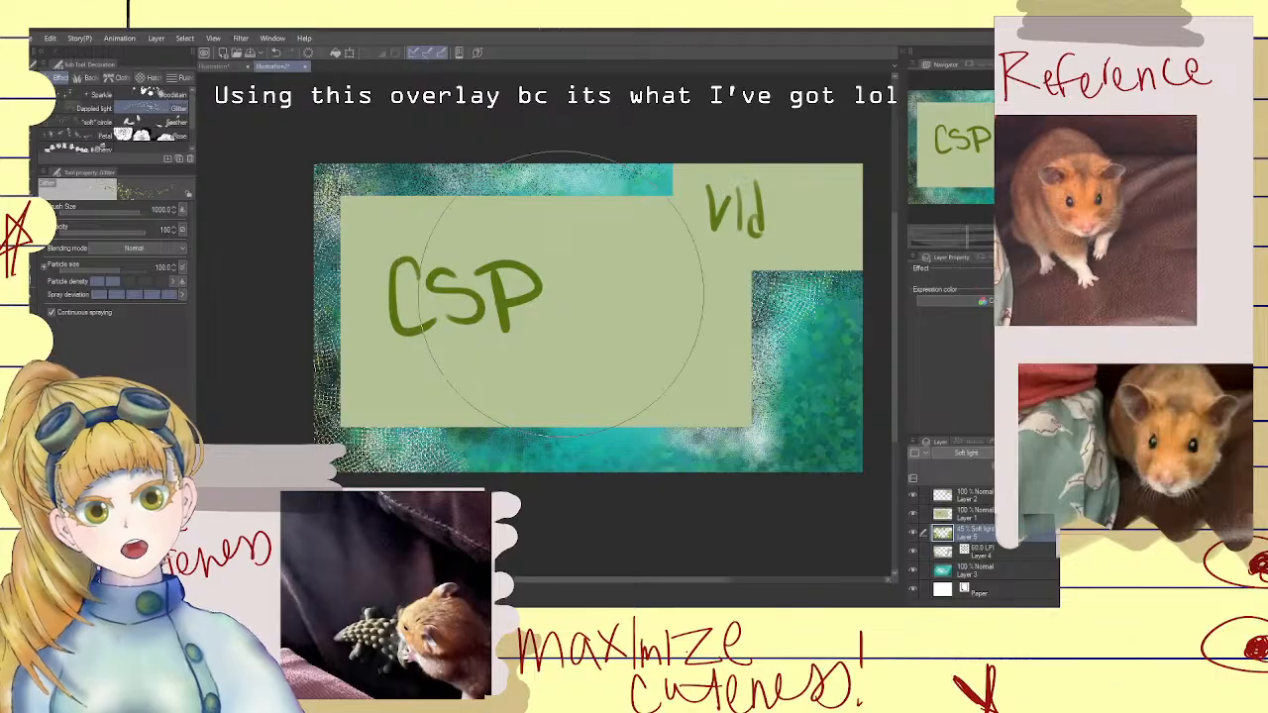
pyautogui.press('[')
pyautogui.press('[')
pyautogui.press('[')
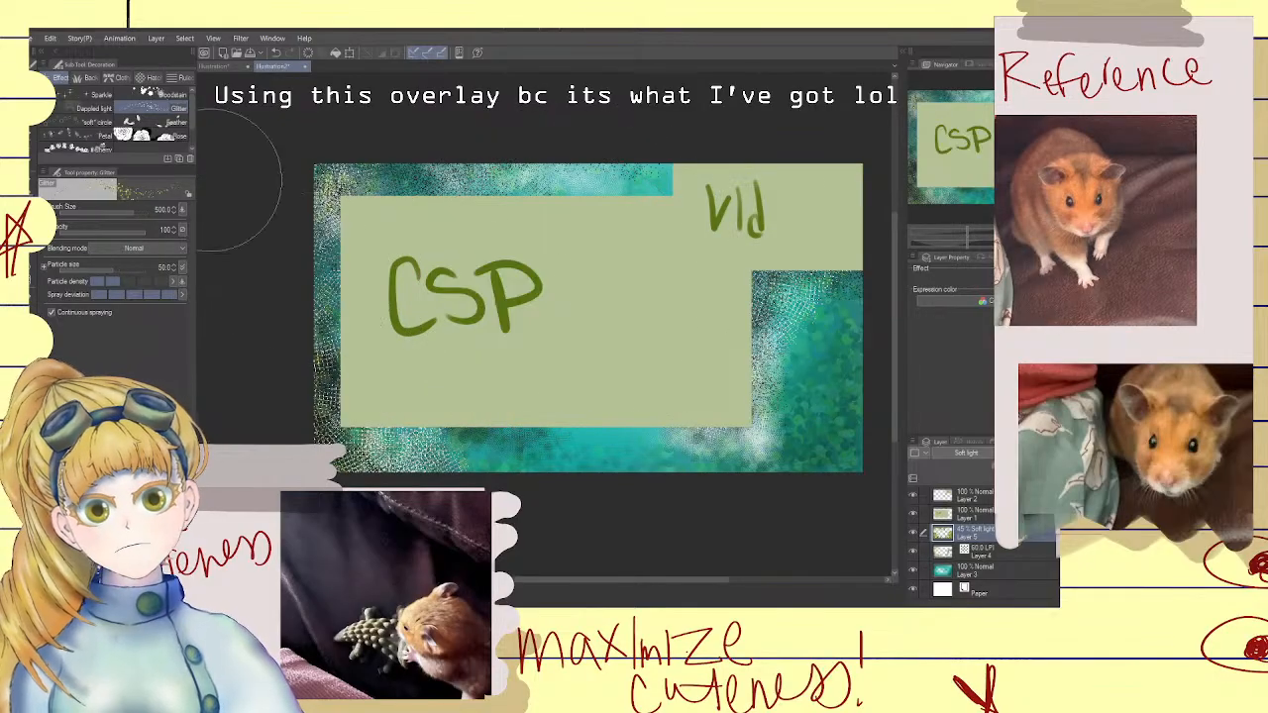
# On a new layer above the glitter layer, stamp yellow-green "soft" circle rings around the teal border and in the lower-right area
pyautogui.click(94, 108)
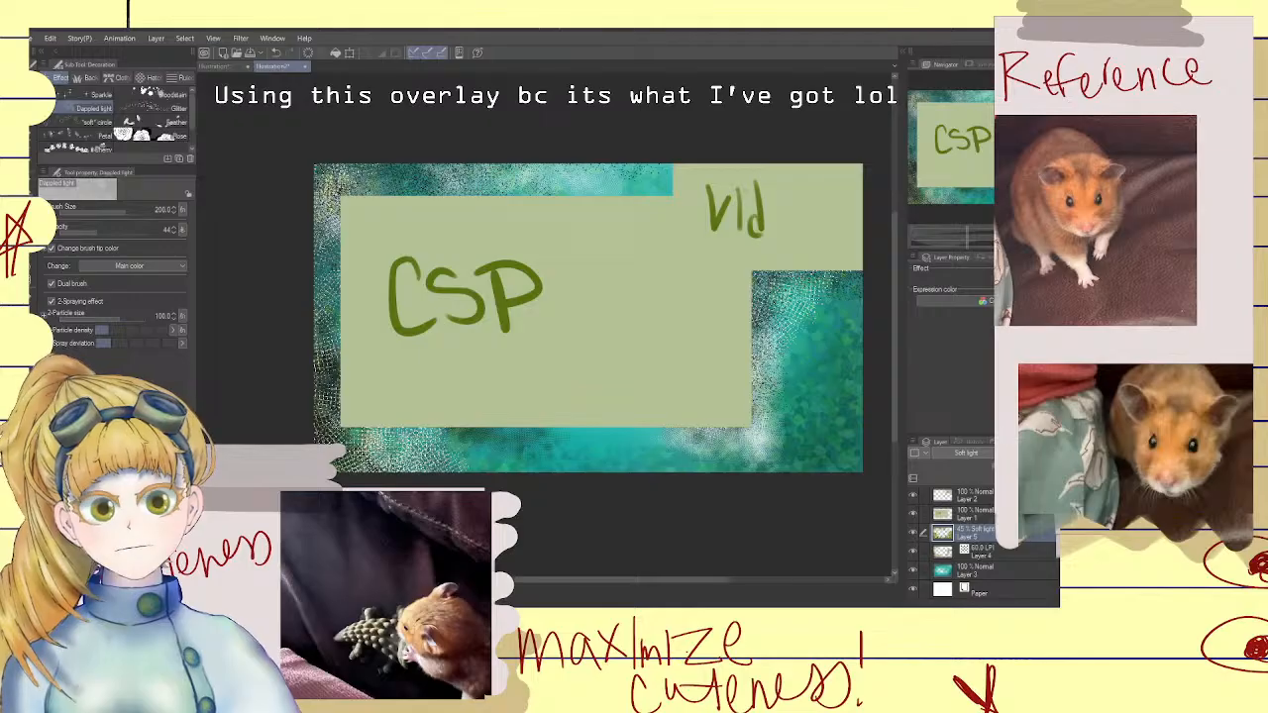
pyautogui.hotkey('ctrl', 'shift', 'n')
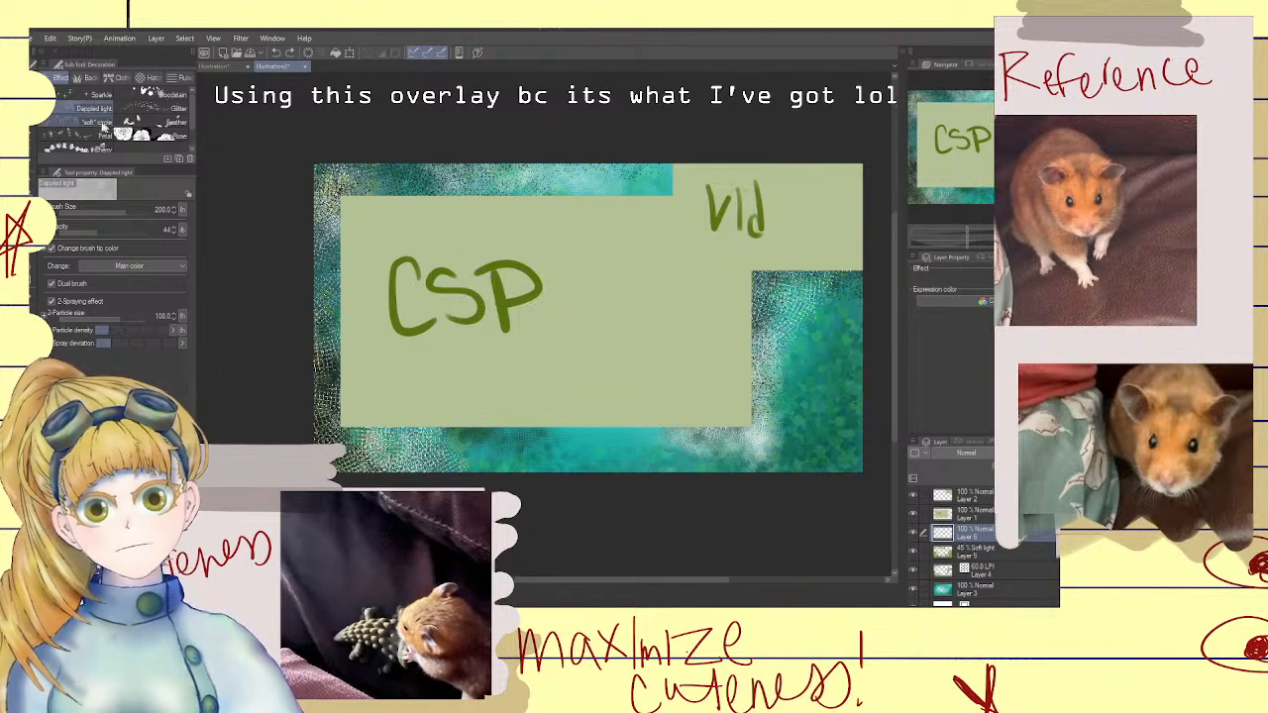
pyautogui.click(96, 122)
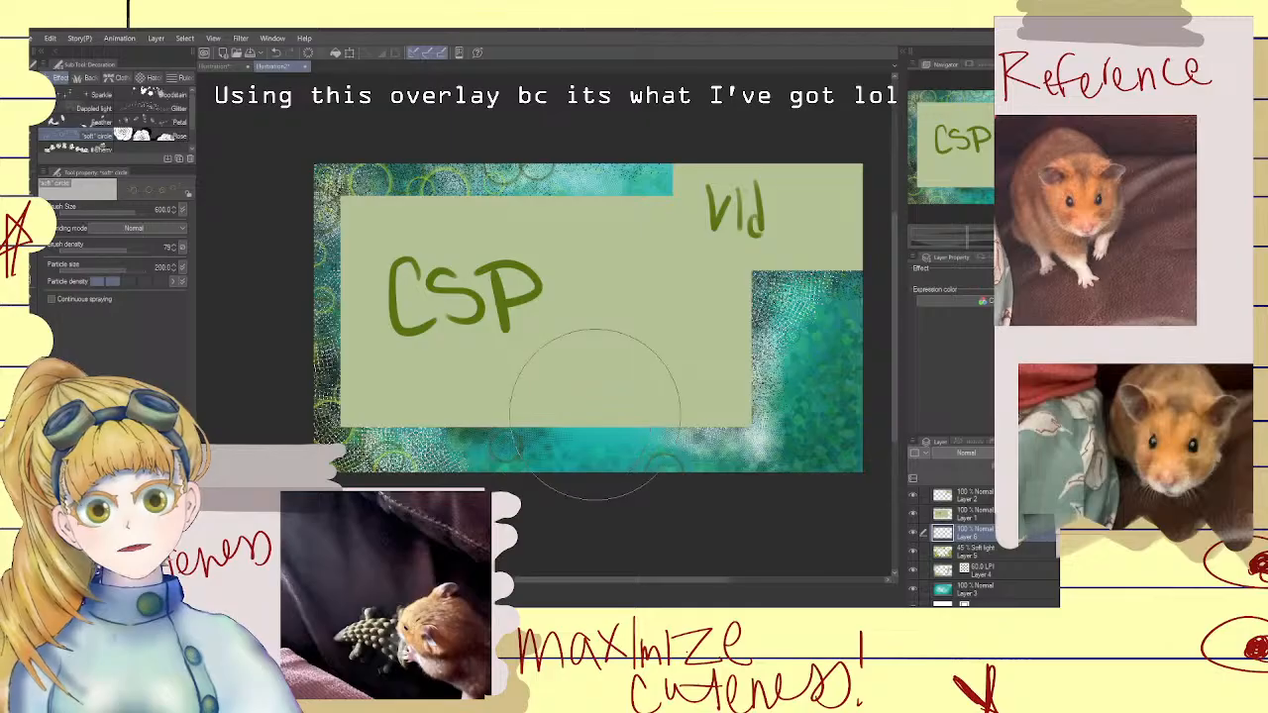
pyautogui.click(820, 455)
pyautogui.click(743, 471)
pyautogui.click(822, 409)
pyautogui.click(840, 393)
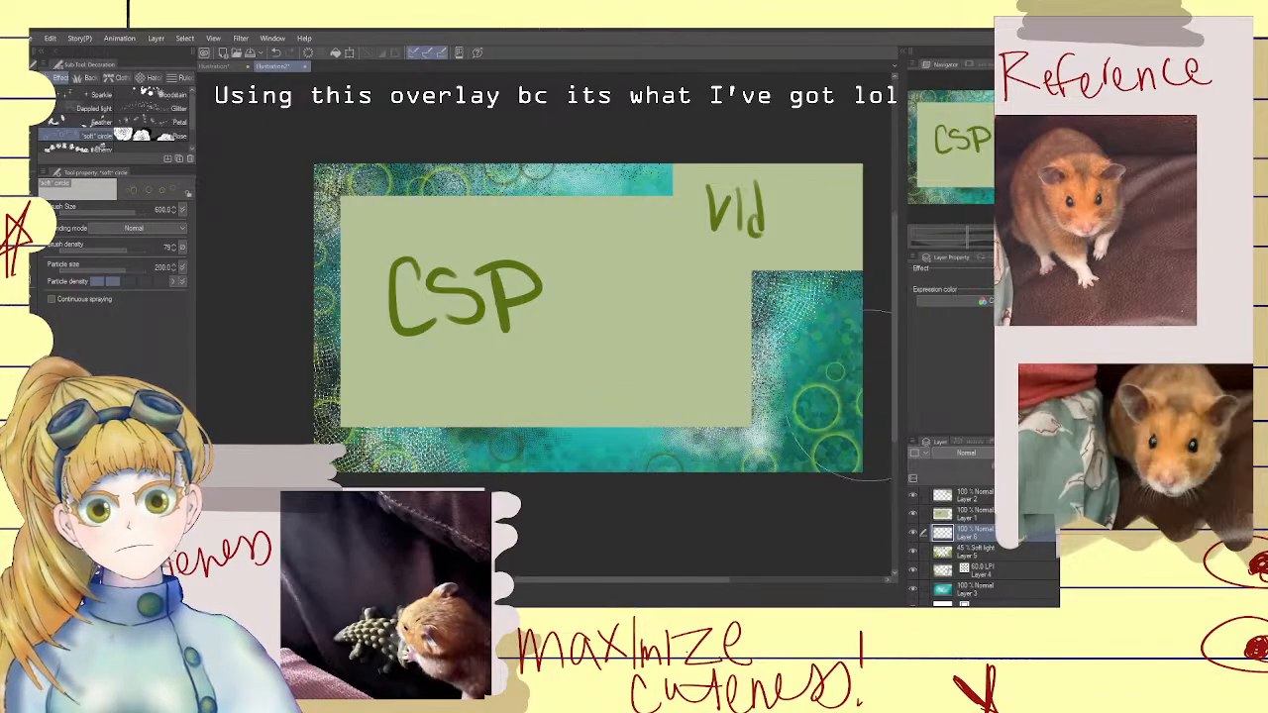
pyautogui.click(850, 306)
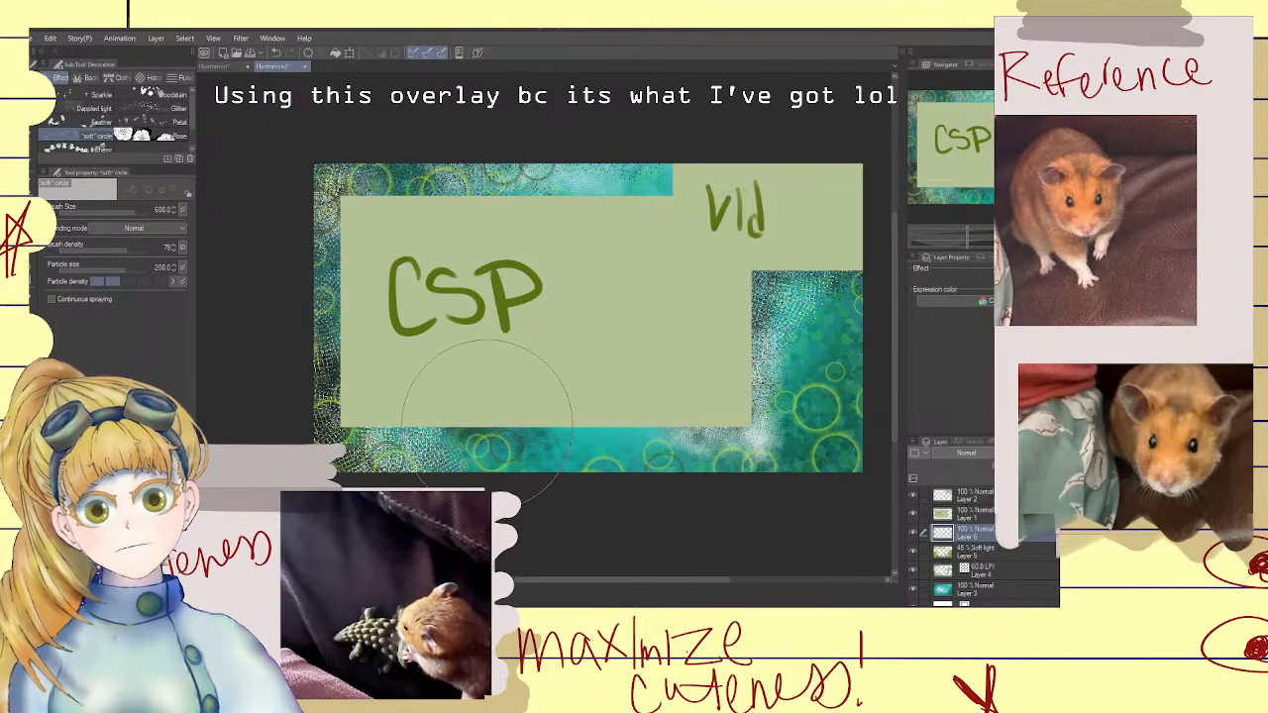
pyautogui.scroll(-2, 594, 374)
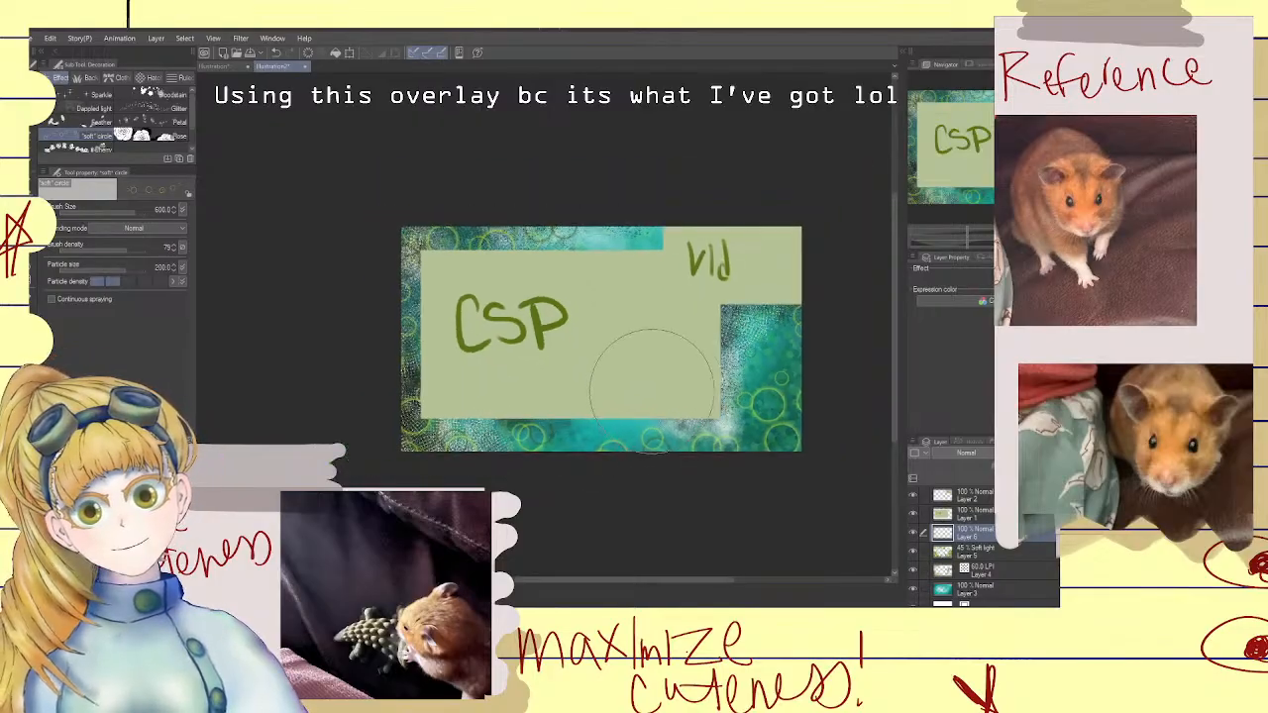
pyautogui.scroll(2, 633, 346)
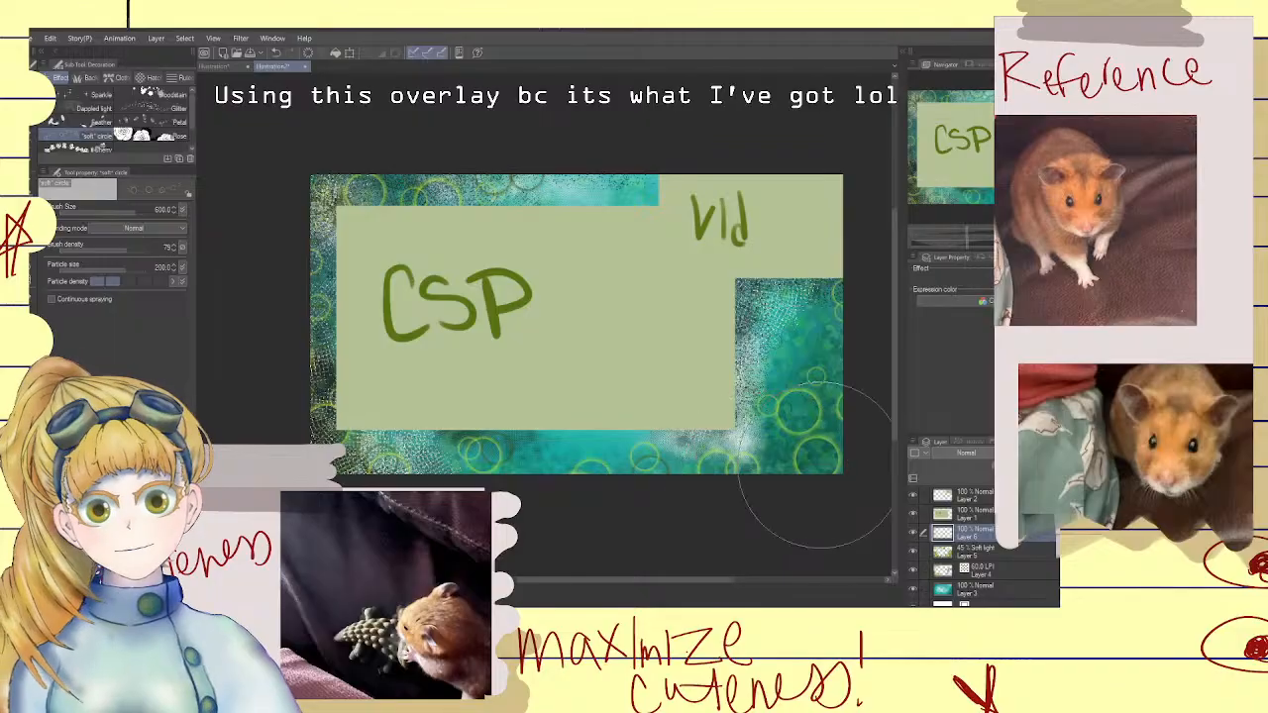
# Merge all the overlay layers above the paper into a single layer
pyautogui.scroll(-1, 782, 466)
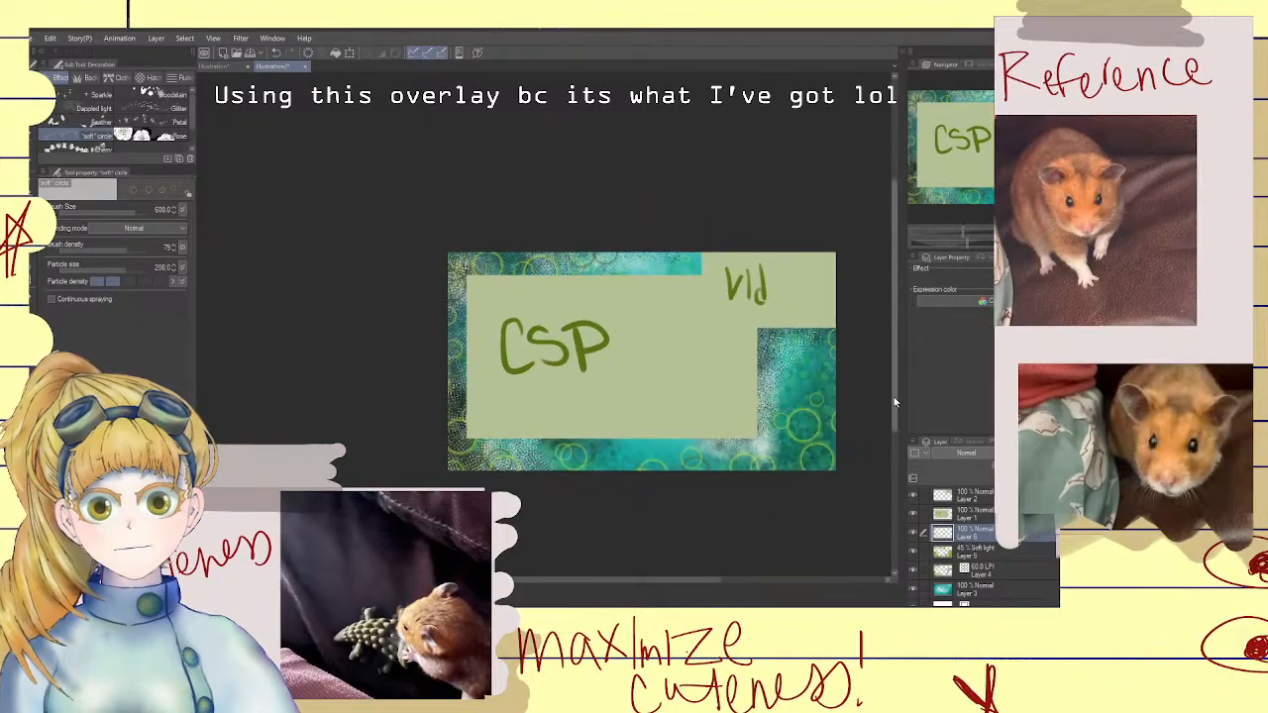
pyautogui.scroll(-2, 897, 411)
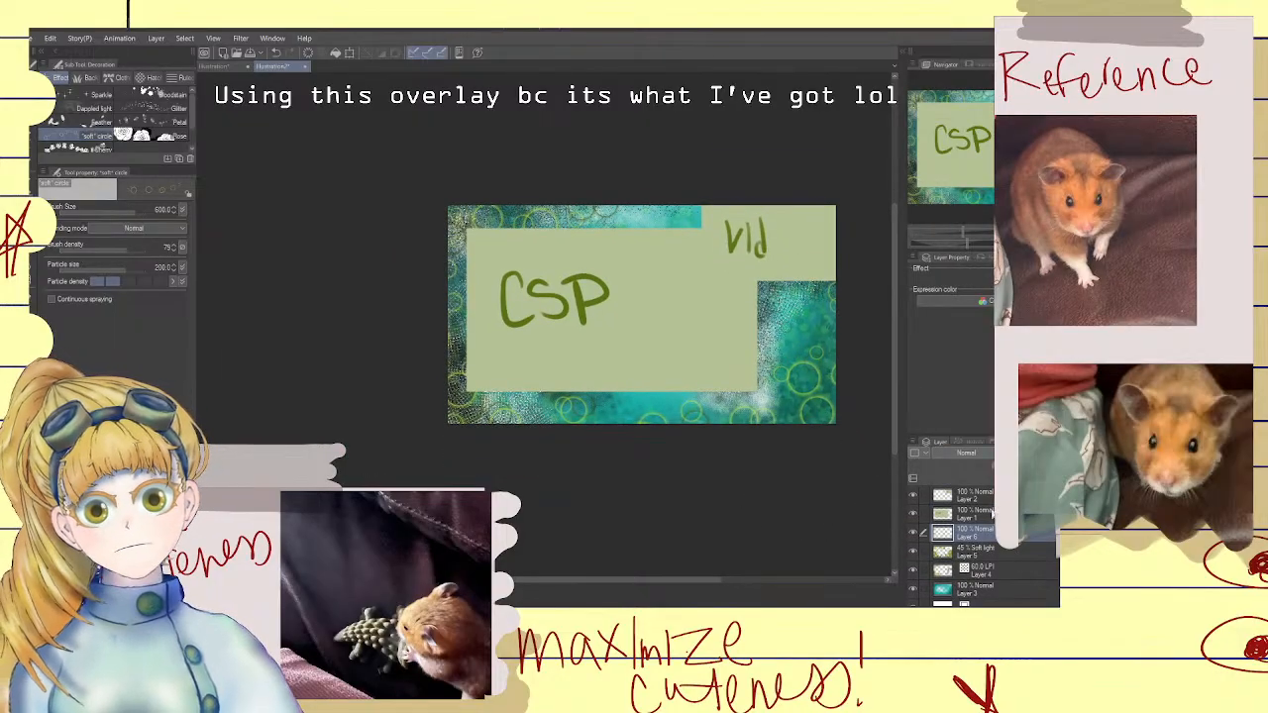
pyautogui.click(1011, 494)
pyautogui.keyDown('ctrl'); pyautogui.click(997, 536); pyautogui.keyUp('ctrl')
pyautogui.keyDown('ctrl'); pyautogui.click(997, 556); pyautogui.keyUp('ctrl')
pyautogui.keyDown('ctrl'); pyautogui.click(998, 564); pyautogui.keyUp('ctrl')
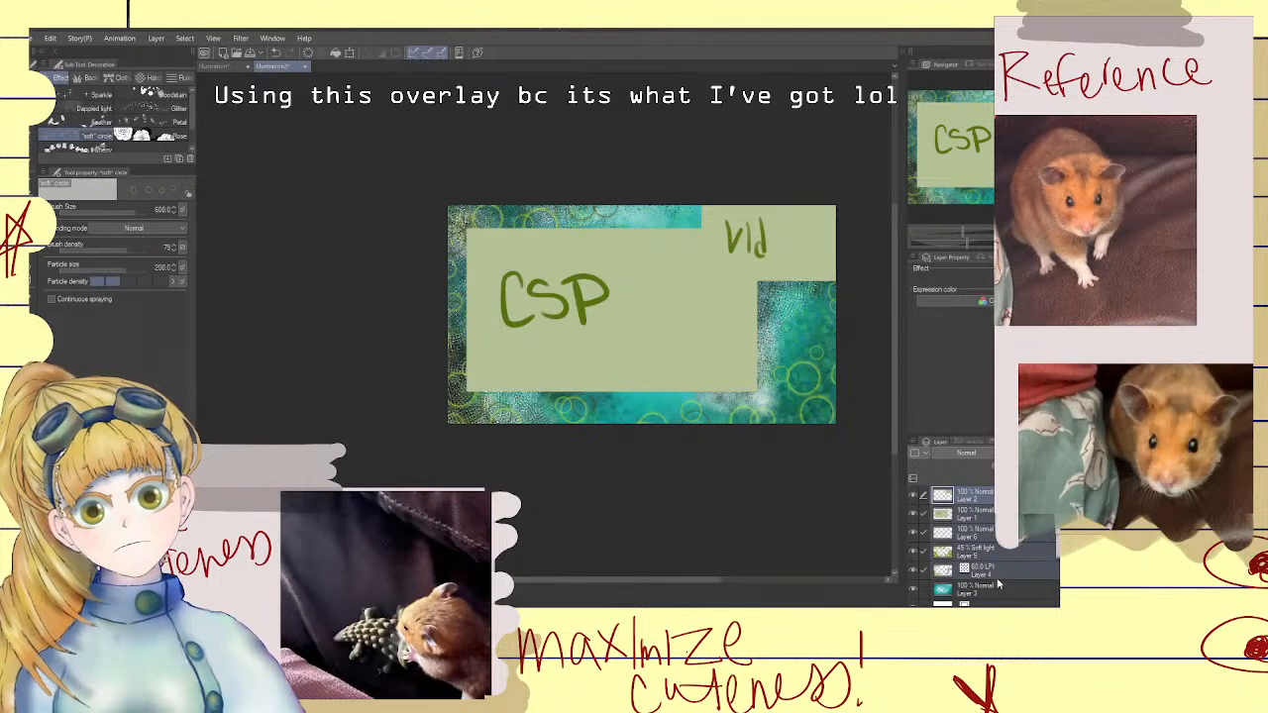
pyautogui.keyDown('ctrl'); pyautogui.click(994, 587); pyautogui.keyUp('ctrl')
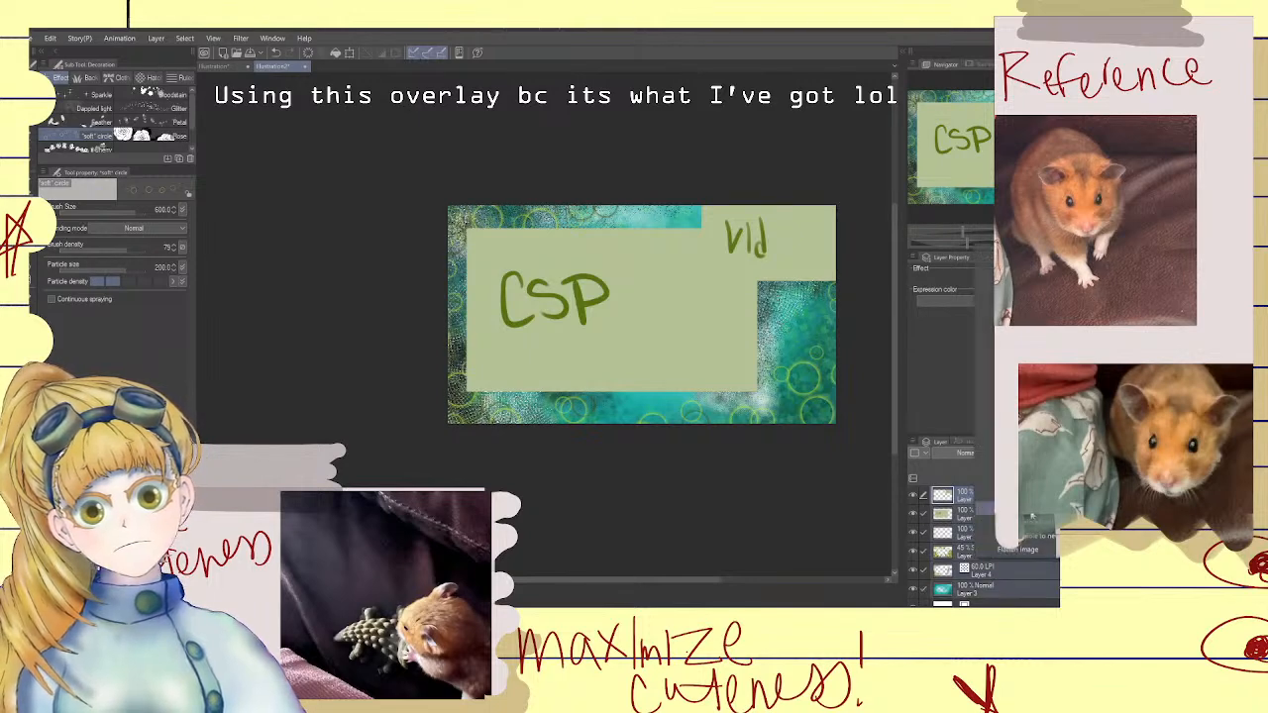
pyautogui.hotkey('shift', 'alt', 'e')
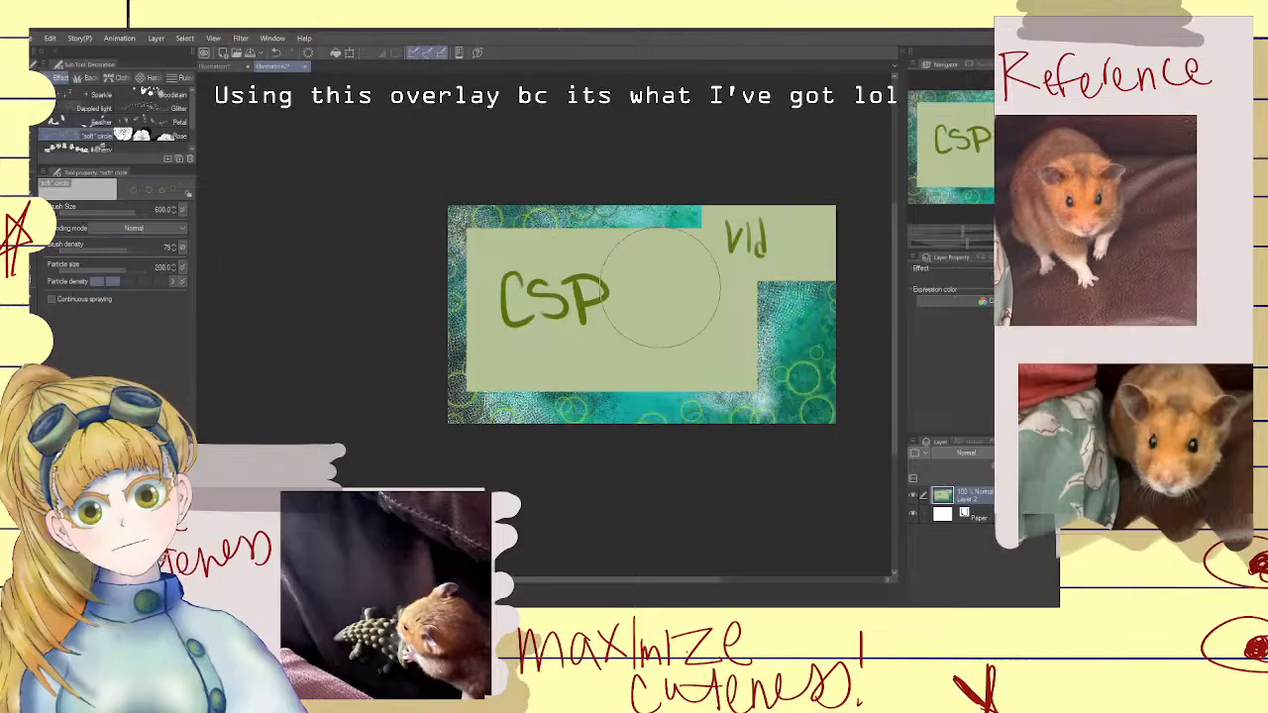
# Auto select and delete the flat green CSP and video areas, along with the "Vid" lettering, from the merged layer
pyautogui.click(30, 159)
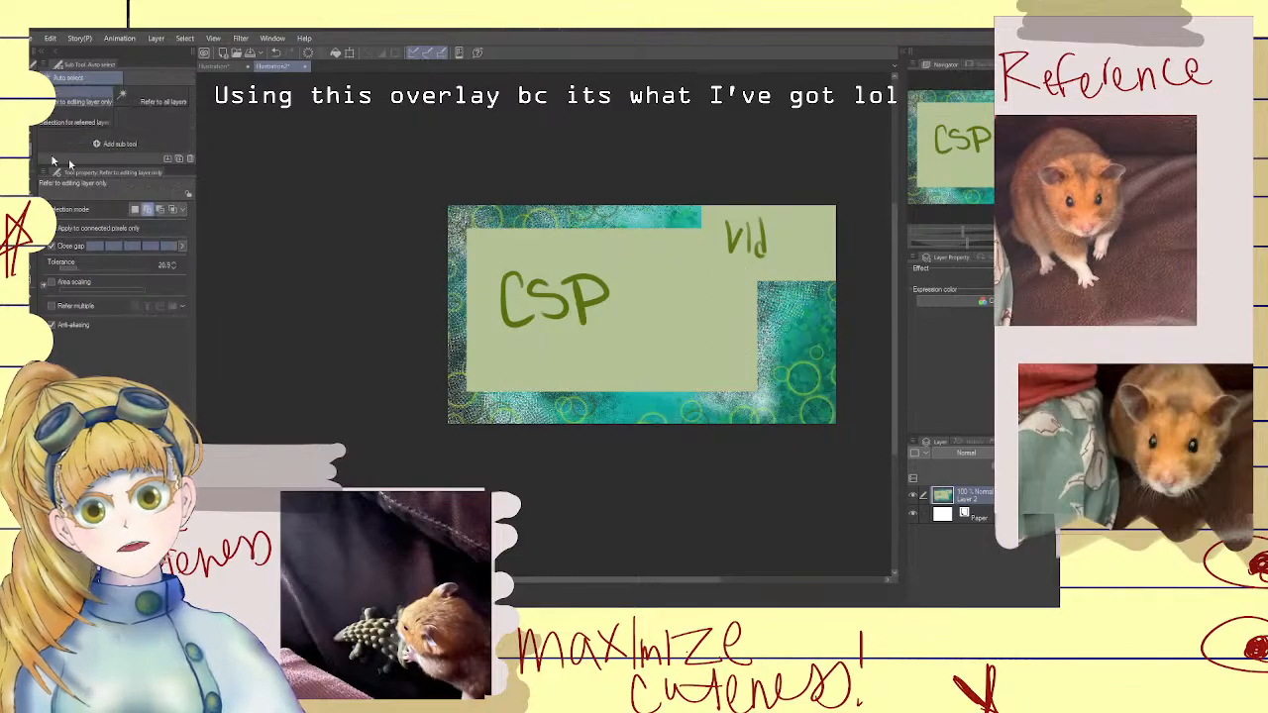
pyautogui.click(664, 294)
pyautogui.press('Delete')
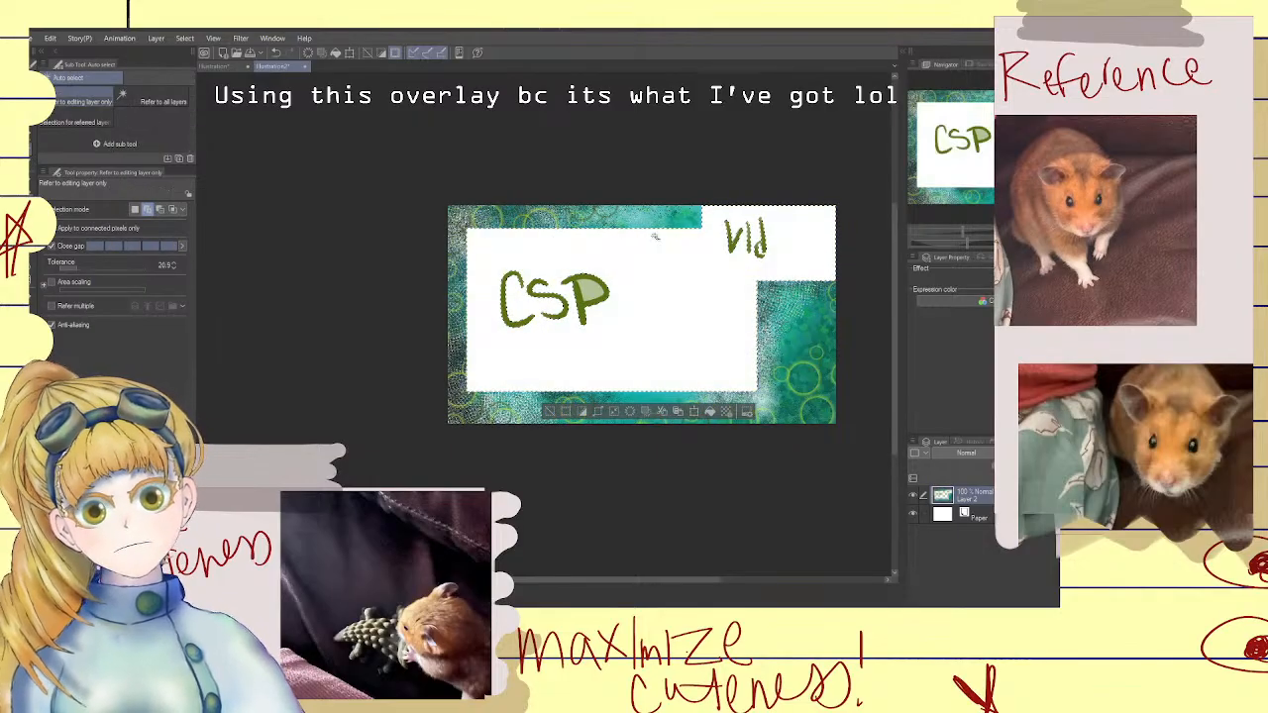
pyautogui.click(734, 242)
pyautogui.press('Delete')
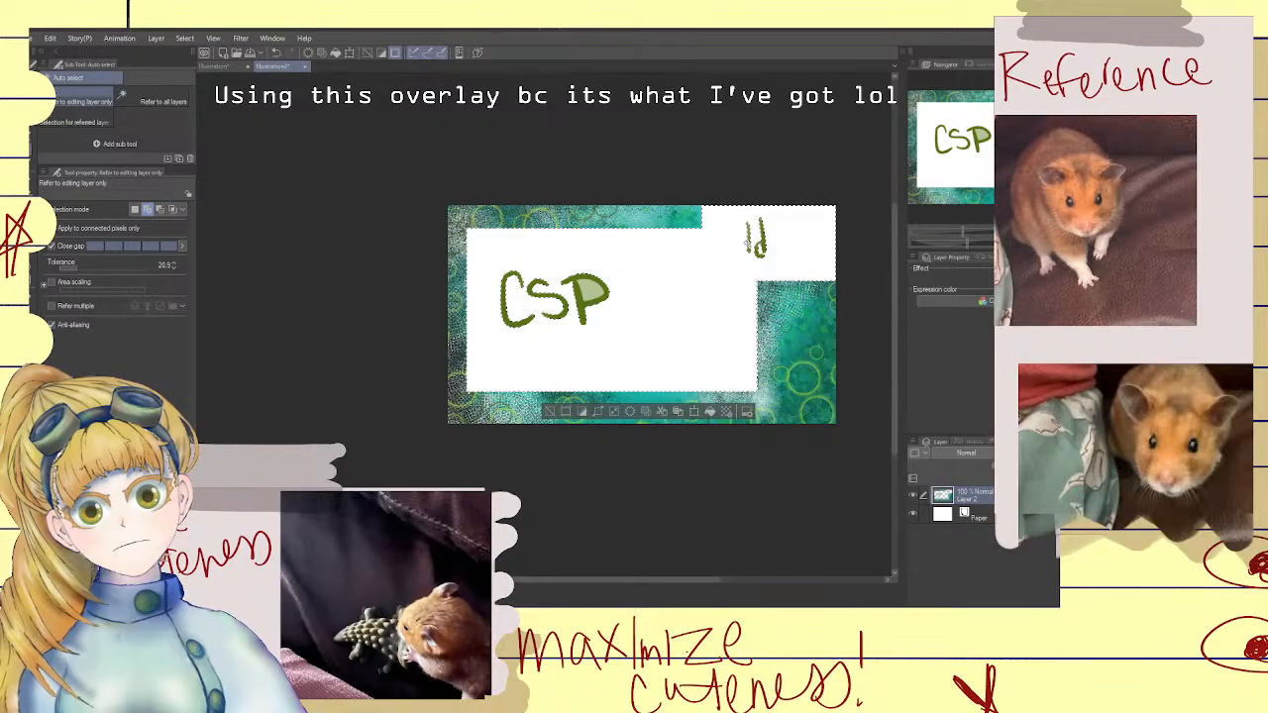
pyautogui.click(748, 240)
pyautogui.press('Delete')
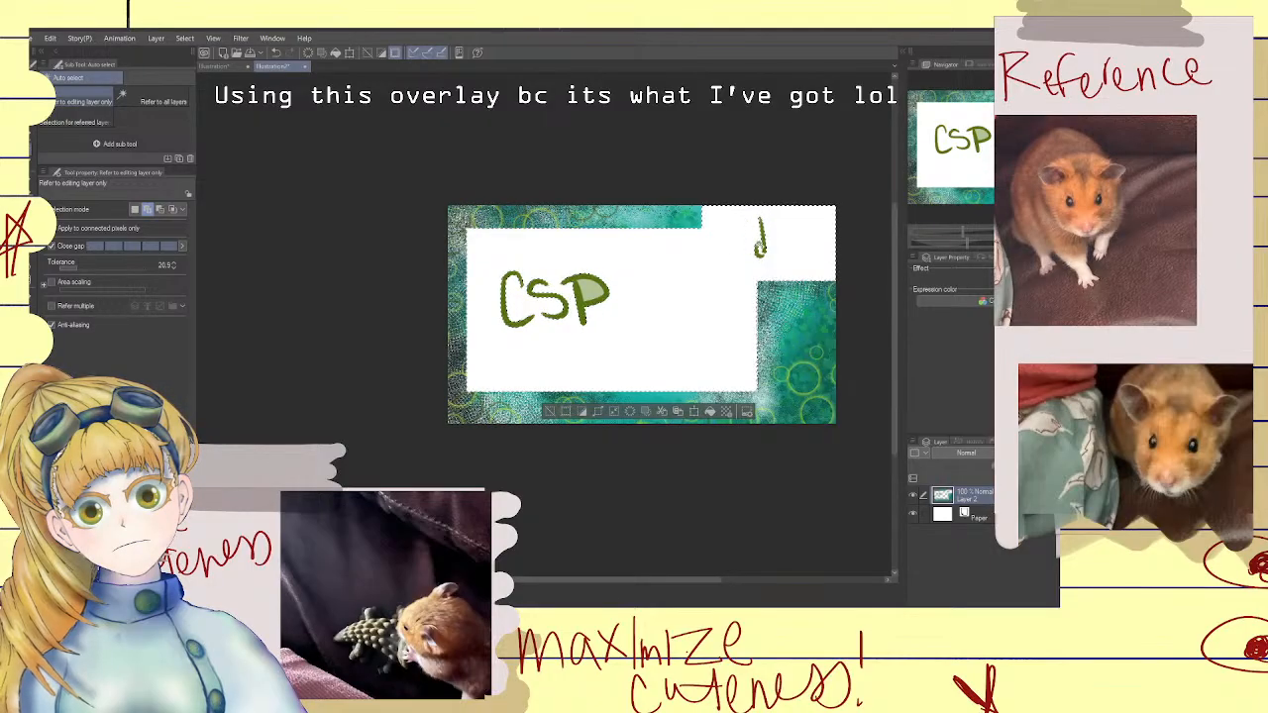
pyautogui.click(761, 247)
pyautogui.press('Delete')
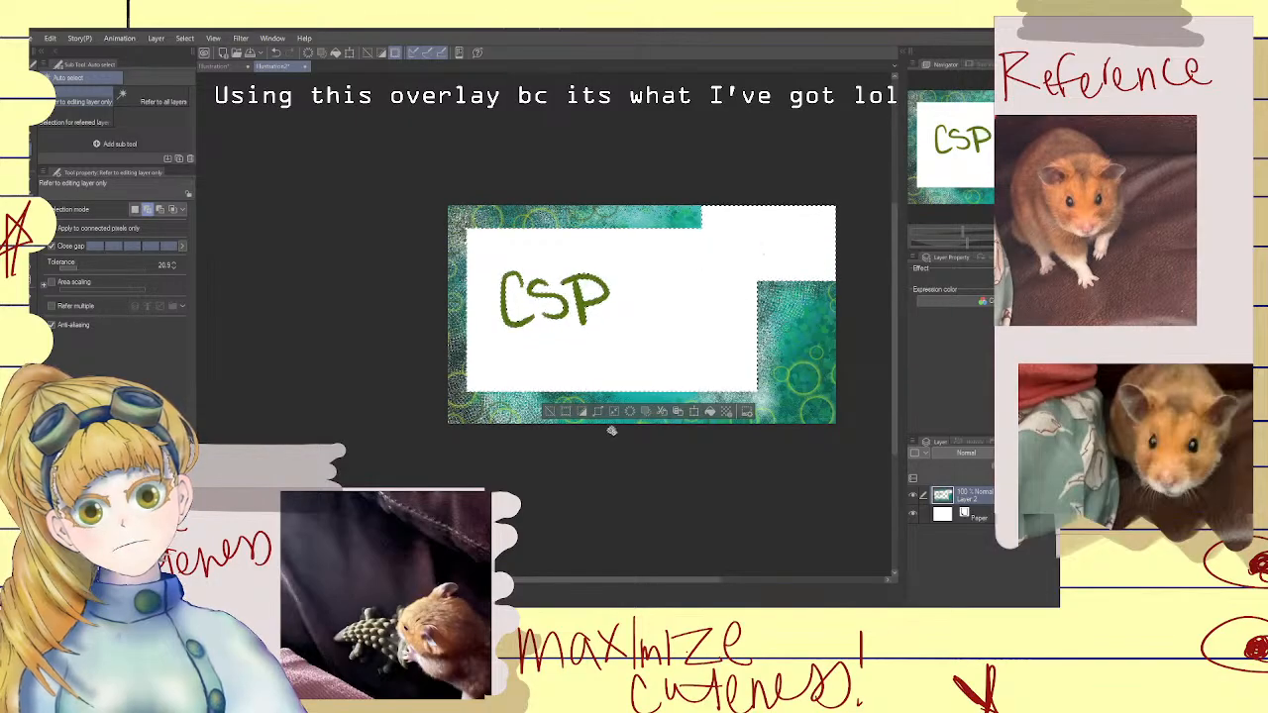
# Clear the selection and erase the "CSP" lettering with the Rough eraser at size 120
pyautogui.click(561, 416)
pyautogui.press('e')
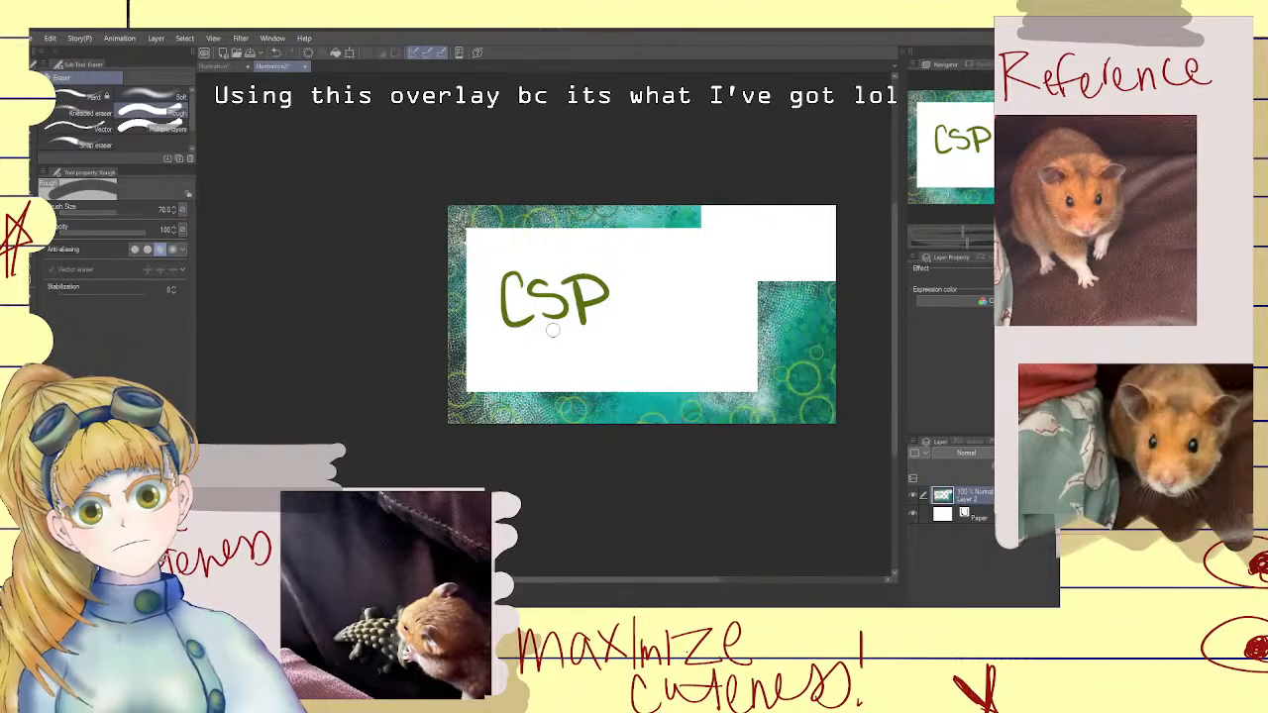
pyautogui.press(']')
pyautogui.press(']')
pyautogui.press(']')
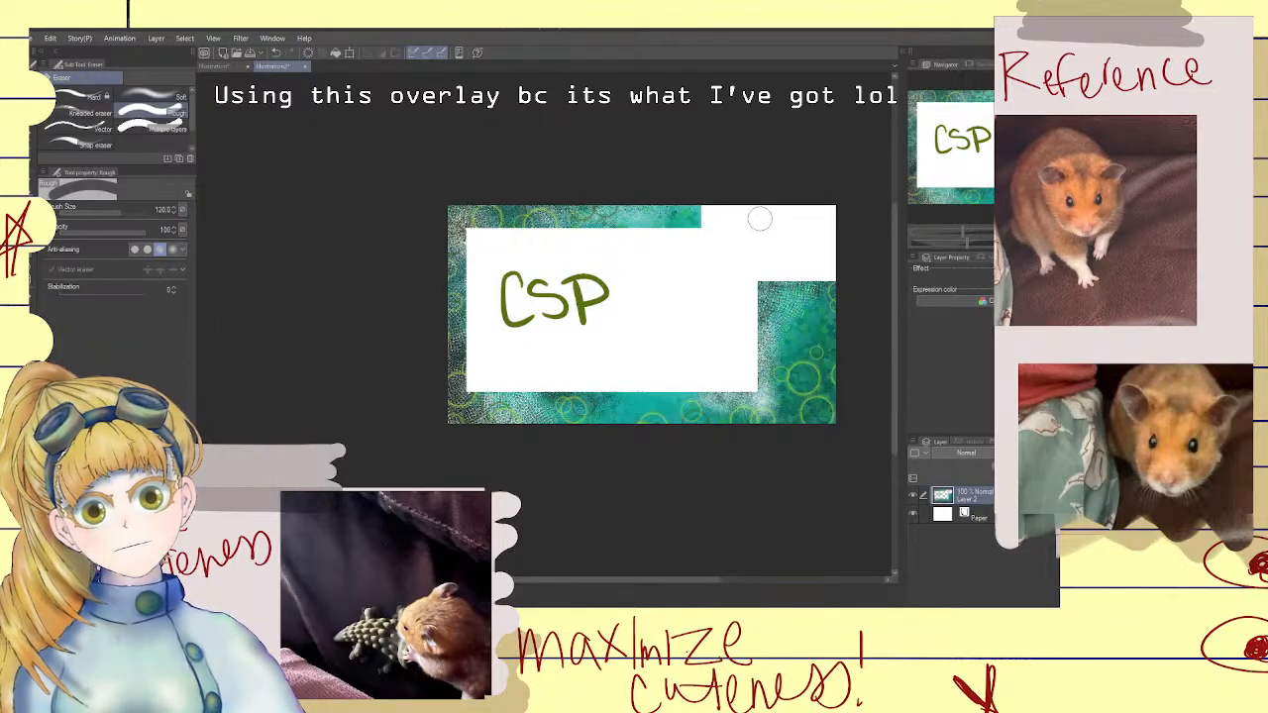
pyautogui.moveTo(645, 290)
pyautogui.mouseDown()
pyautogui.moveTo(535, 291)
pyautogui.moveTo(545, 282)
pyautogui.moveTo(519, 274)
pyautogui.moveTo(508, 325)
pyautogui.moveTo(508, 287)
pyautogui.moveTo(579, 314)
pyautogui.moveTo(528, 317)
pyautogui.mouseUp()
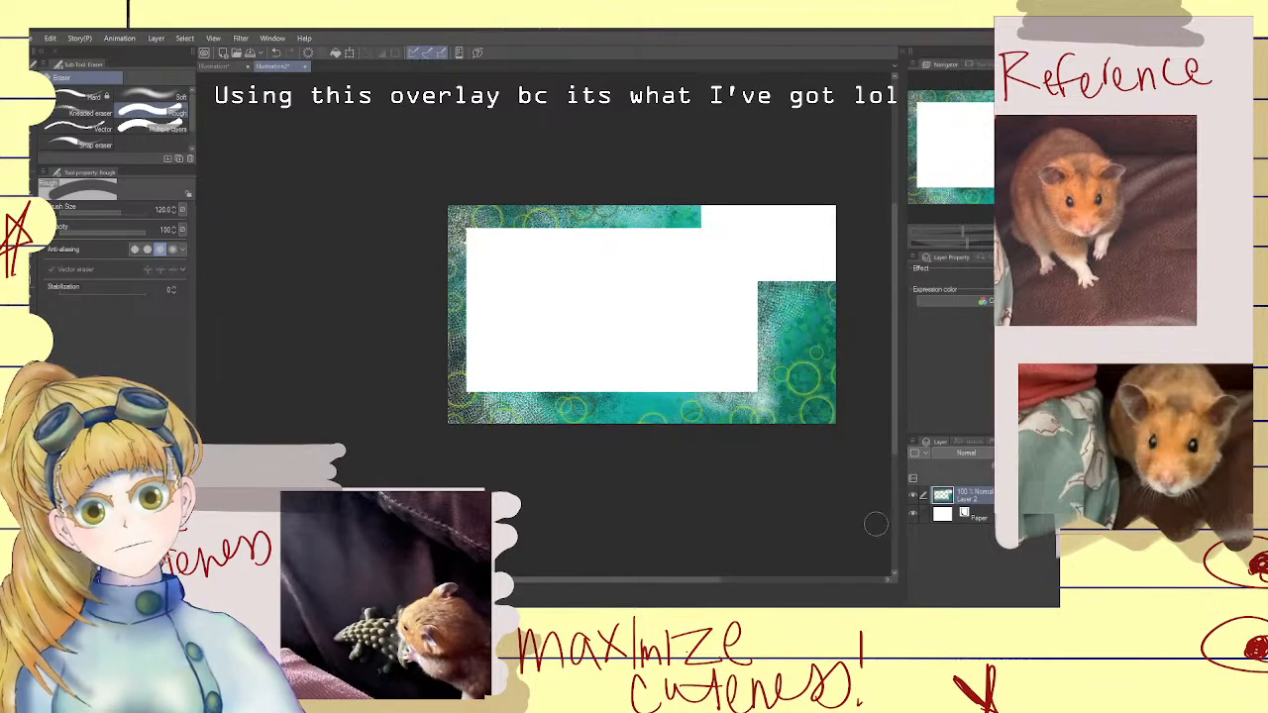
# Hide the Paper layer so the cut-out CSP and video areas are transparent
pyautogui.click(910, 513)
pyautogui.scroll(-1, 860, 480)
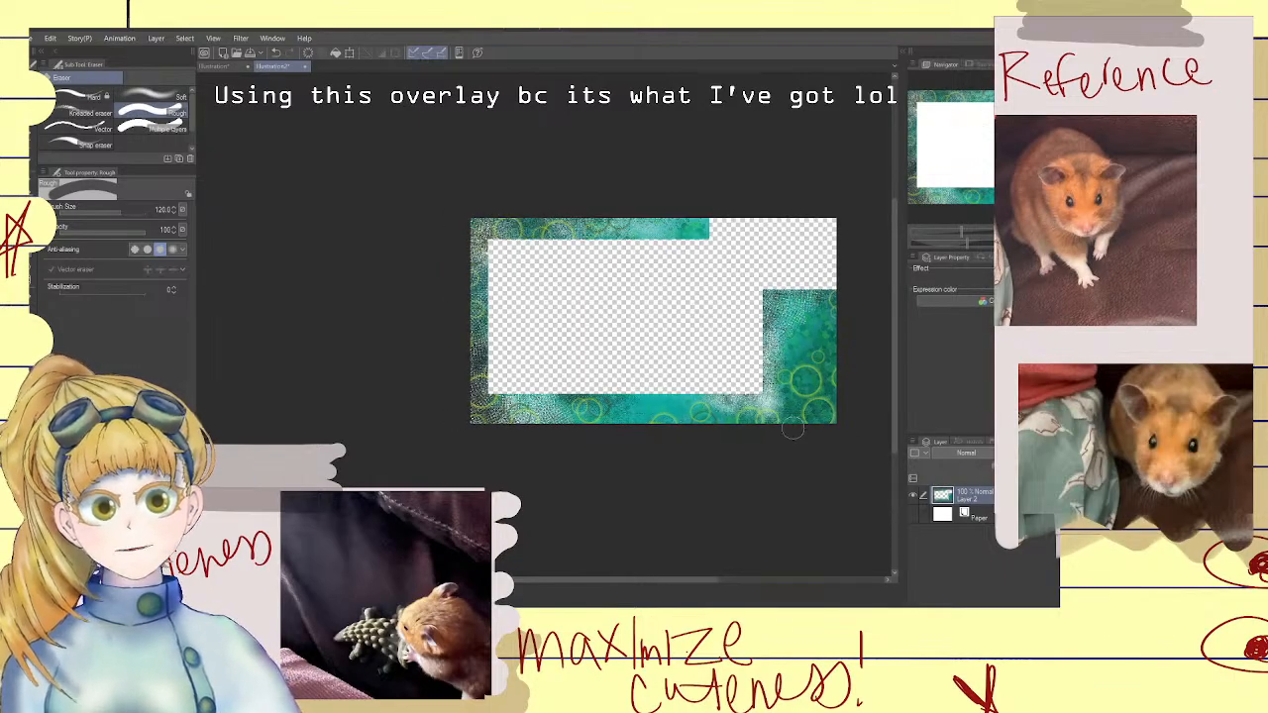
pyautogui.scroll(1, 792, 427)
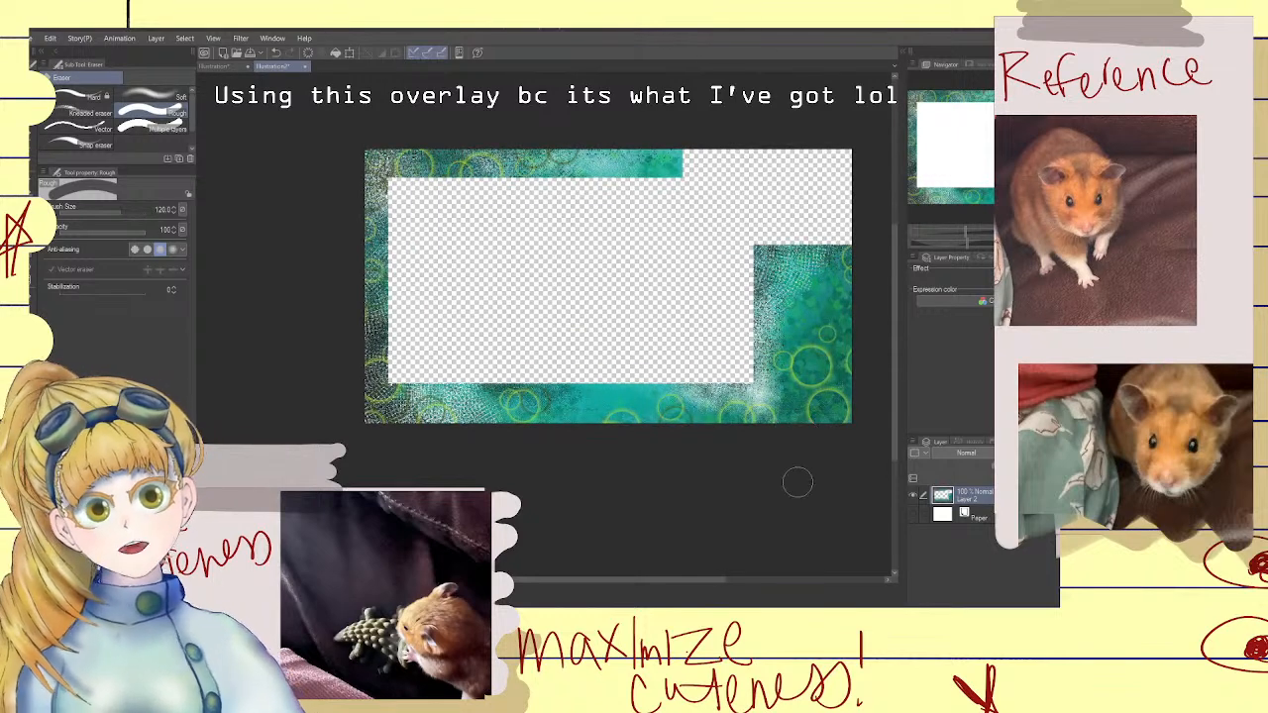
# Switch to the other open illustration and examine its brick wall and stained-glass window overlay
pyautogui.click(229, 66)
pyautogui.scroll(2, 723, 391)
pyautogui.scroll(-1, 725, 391)
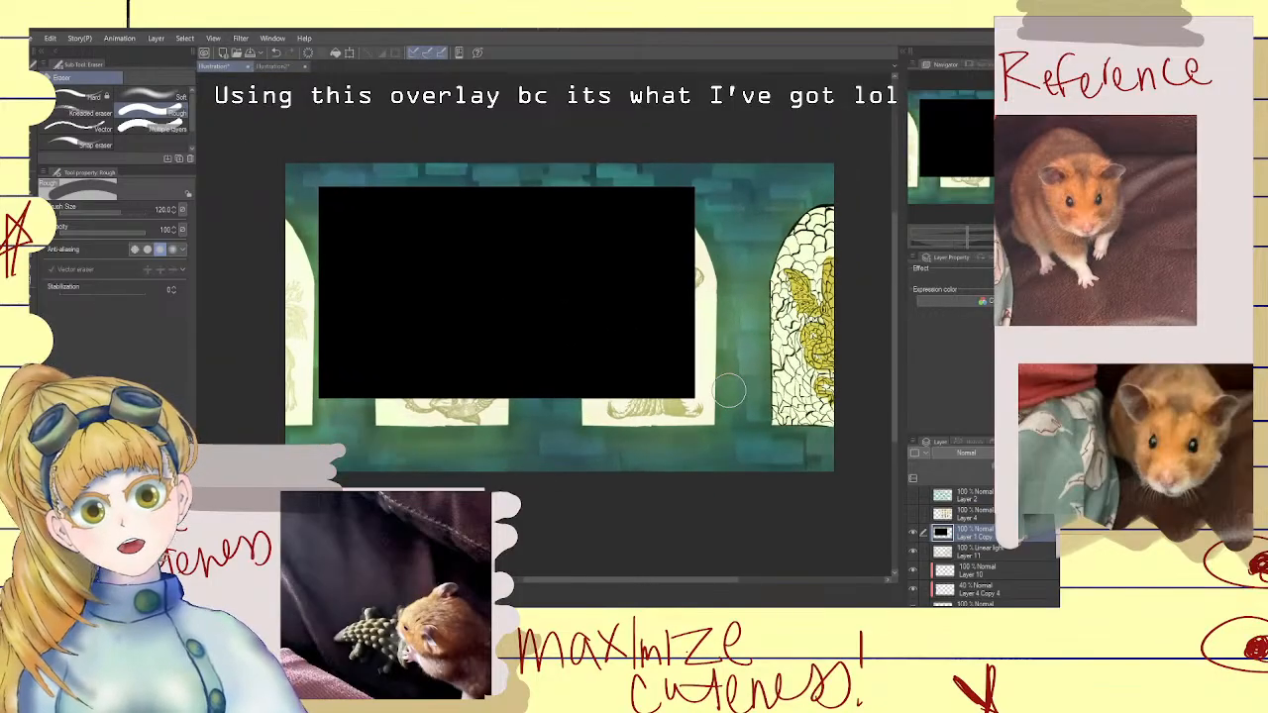
pyautogui.scroll(1, 728, 391)
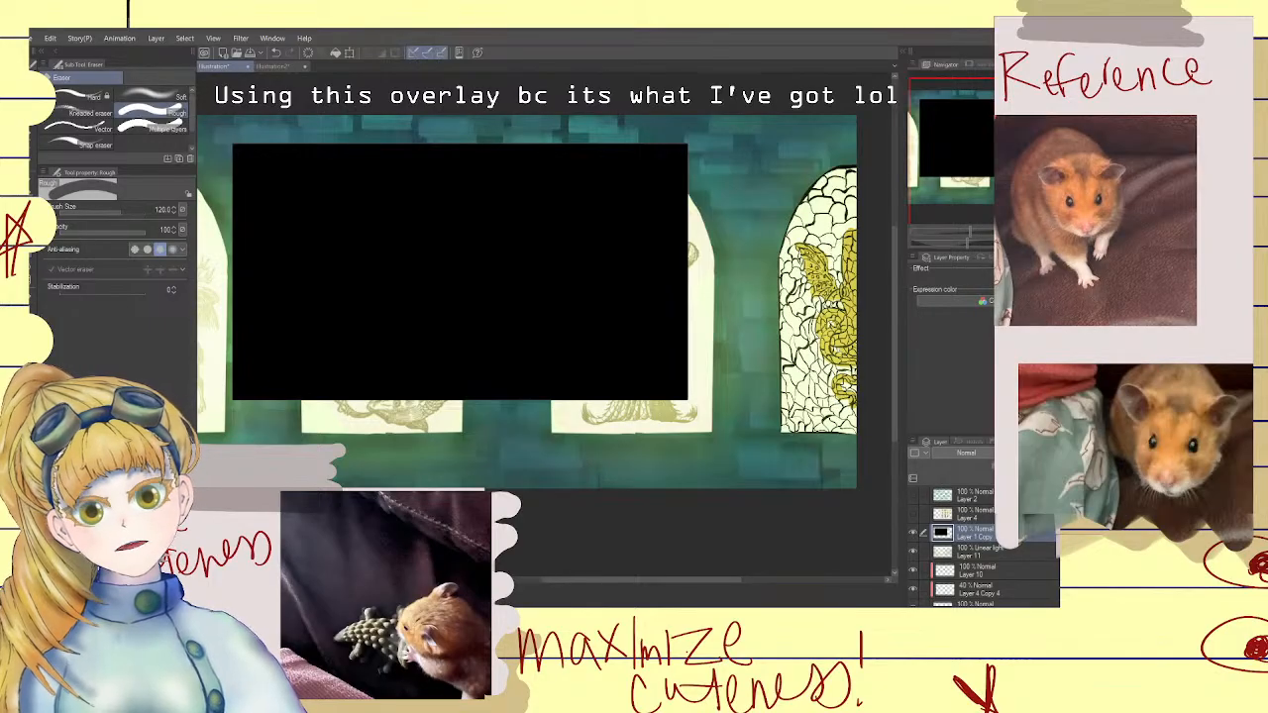
pyautogui.scroll(-2, 440, 395)
pyautogui.scroll(-1, 440, 395)
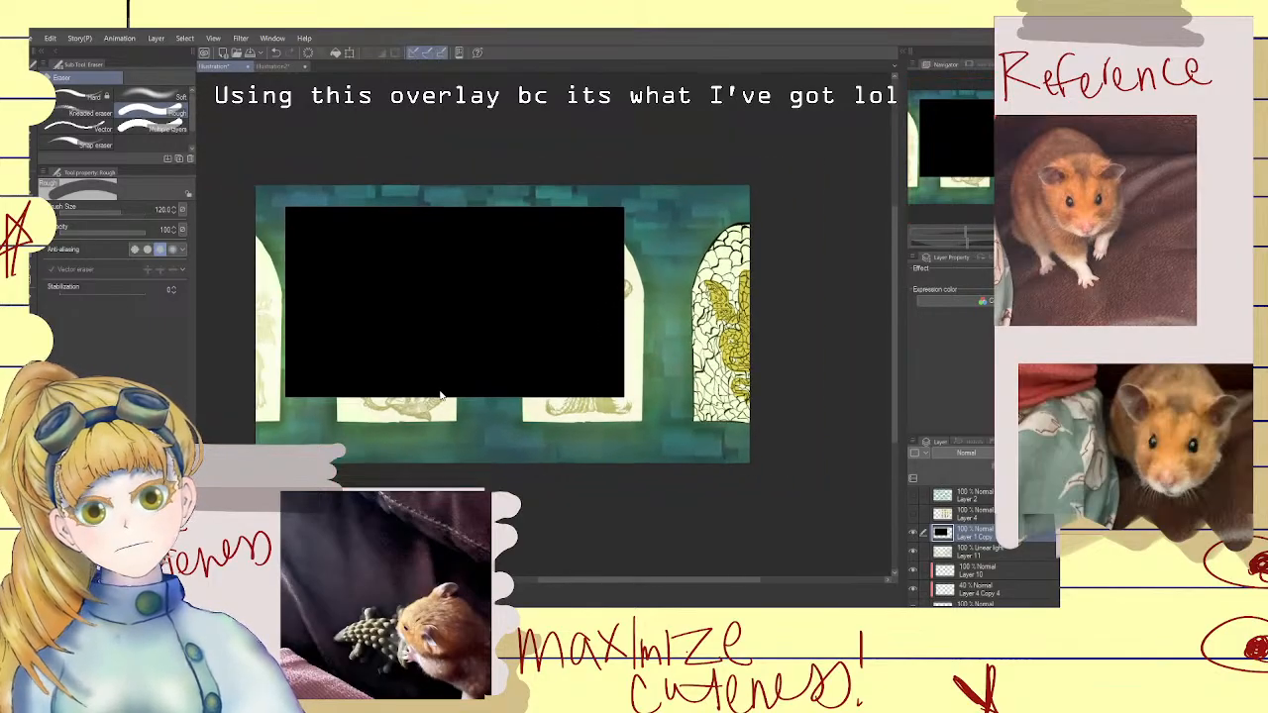